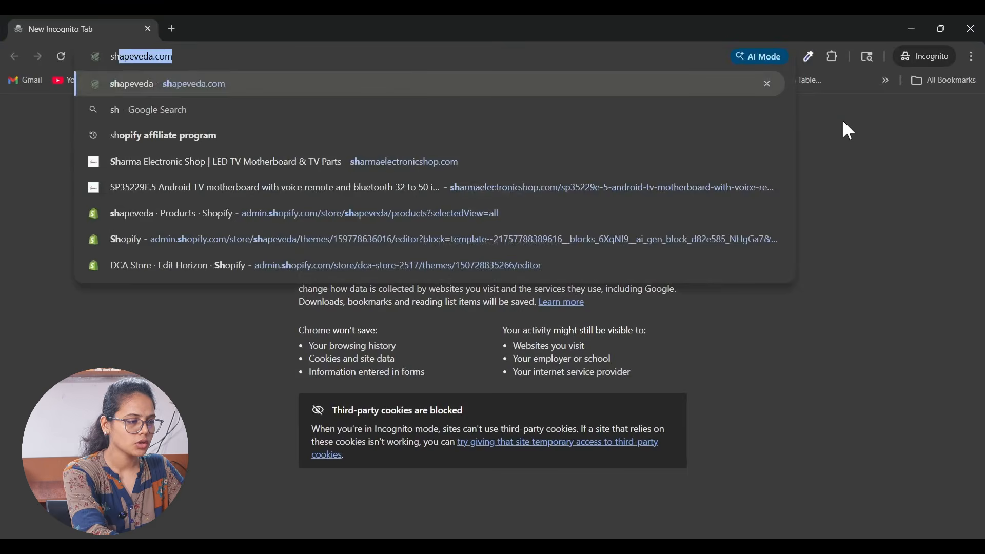
Load shopify.com in the incognito window and start the free-trial sign-up
text(op)
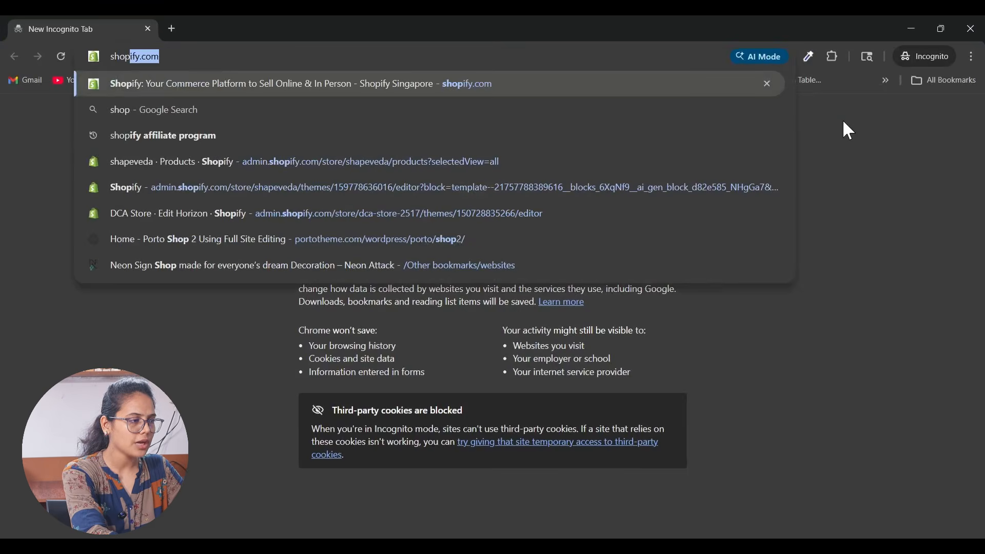
text(ify.com)
key(Return)
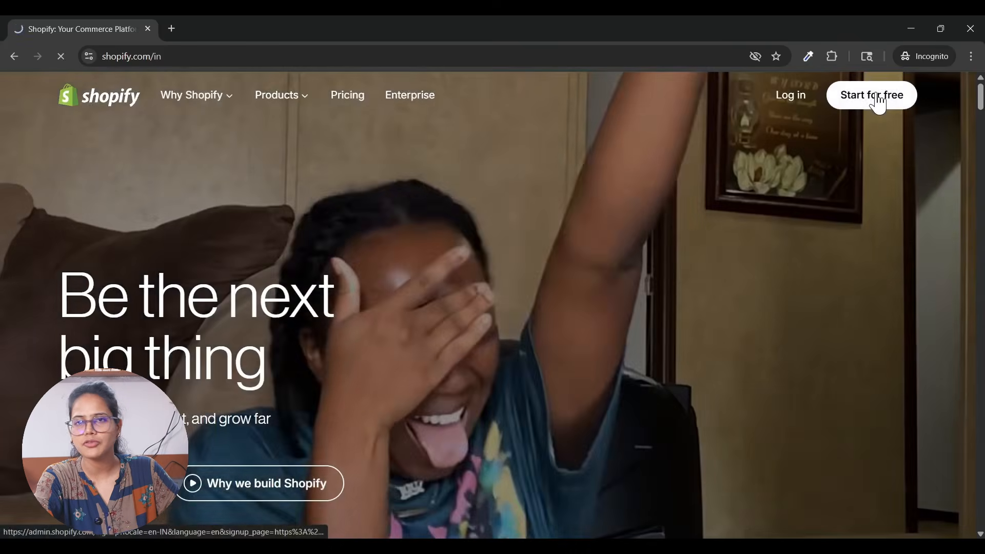
click(878, 102)
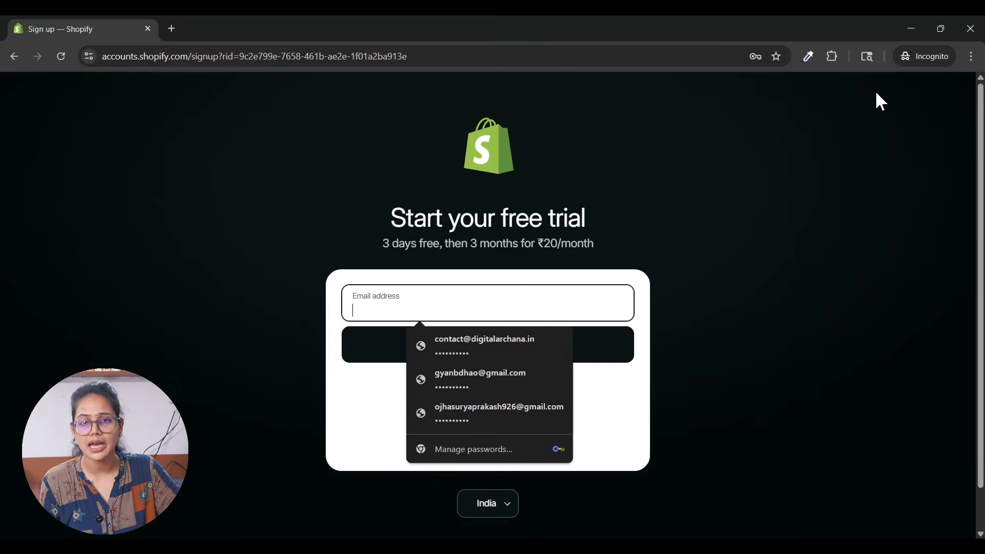
Create the Shopify account with the pasted e-mail address and password
click(638, 391)
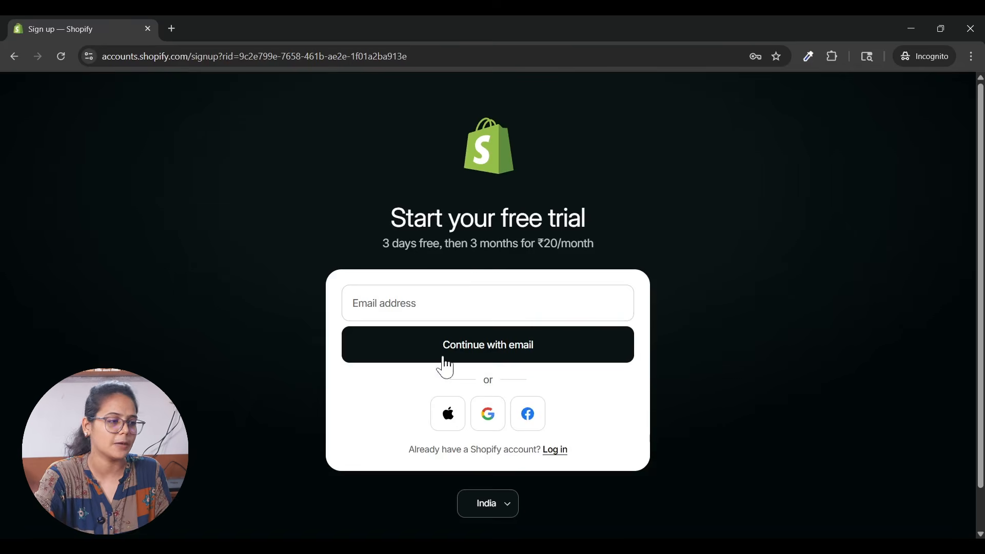
click(391, 301)
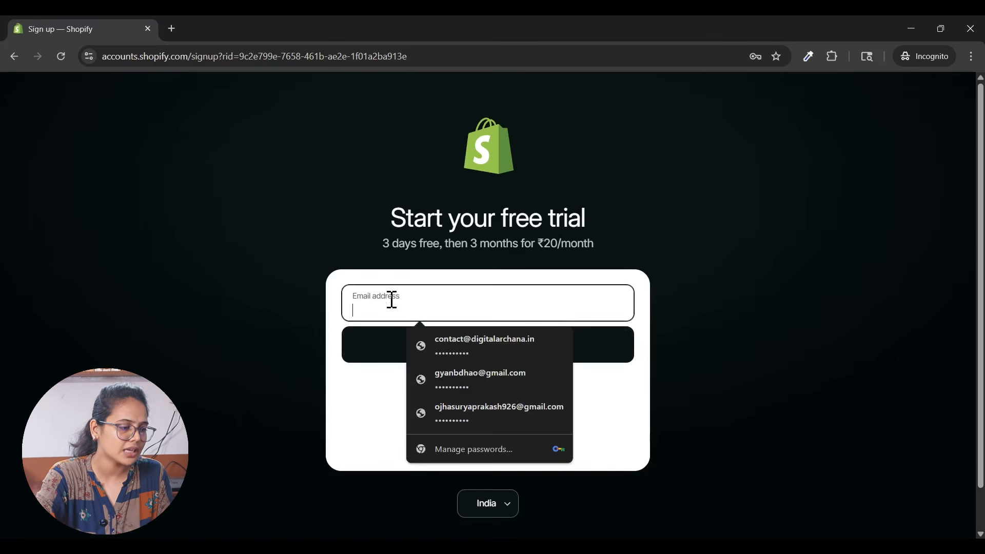
key(ctrl+v)
click(463, 357)
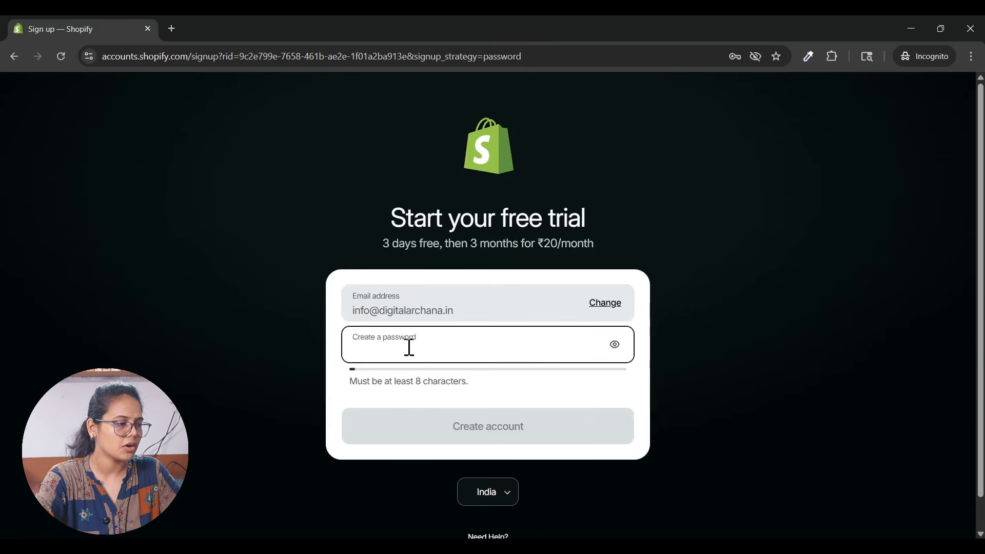
key(ctrl+v)
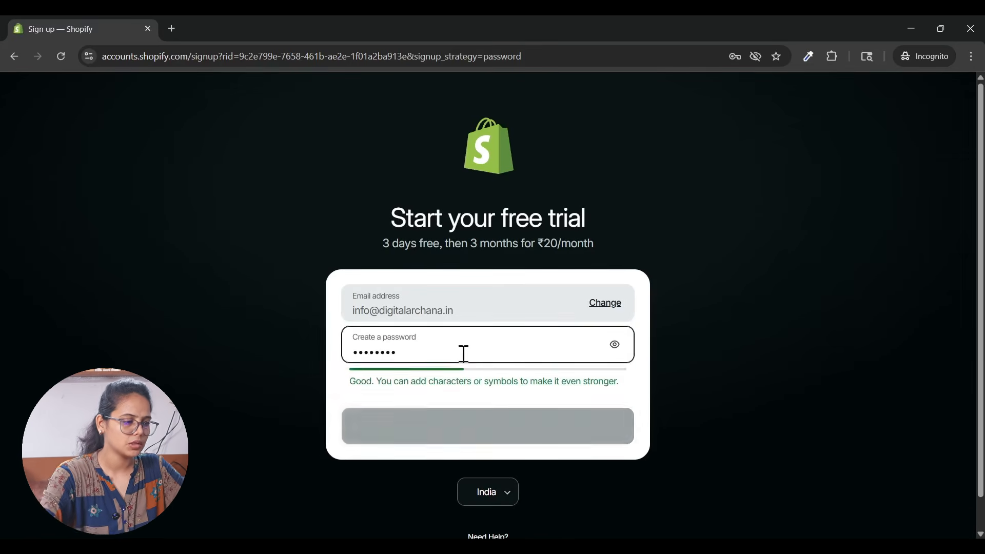
click(517, 437)
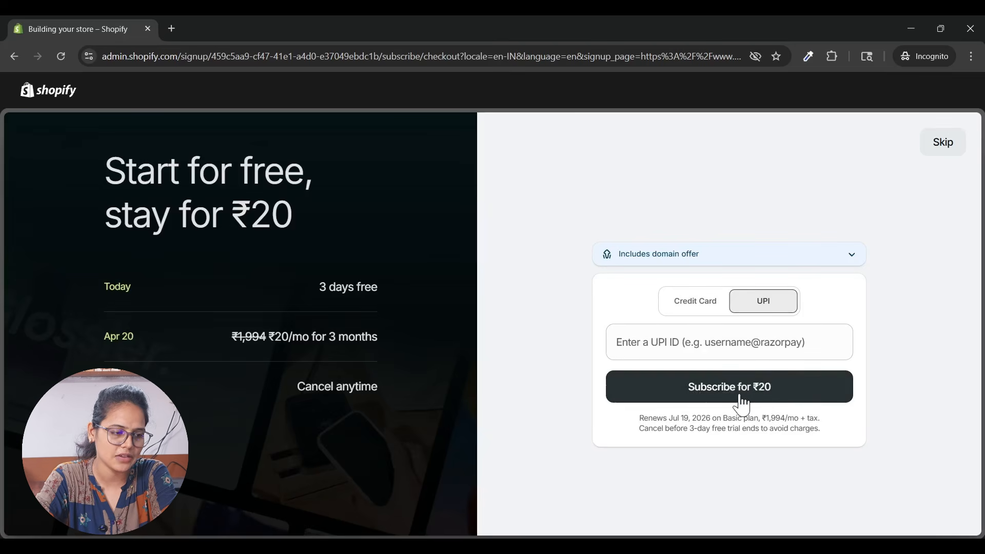
Skip the subscription payment on the trial checkout page
click(949, 145)
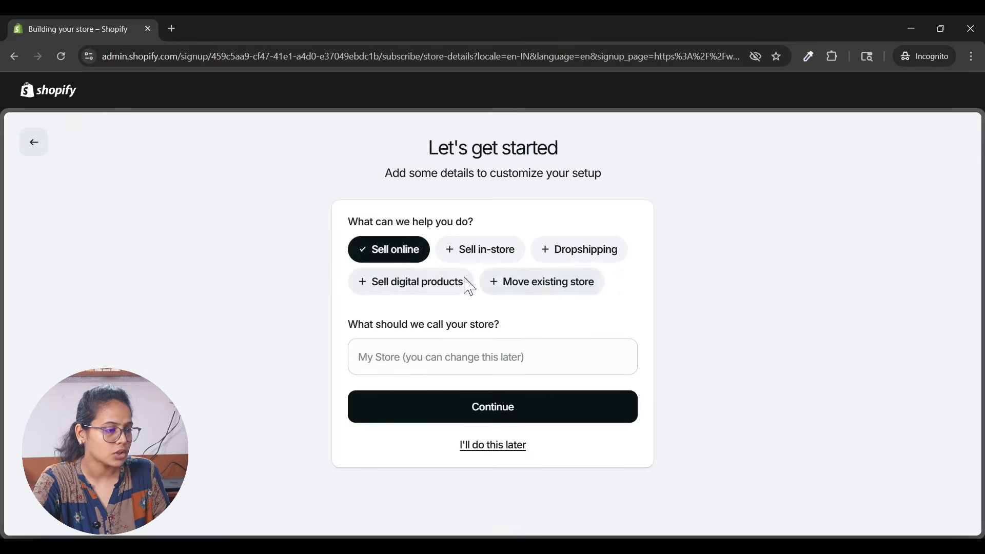
Name the store 'DipuFashion' and submit the store details
click(417, 359)
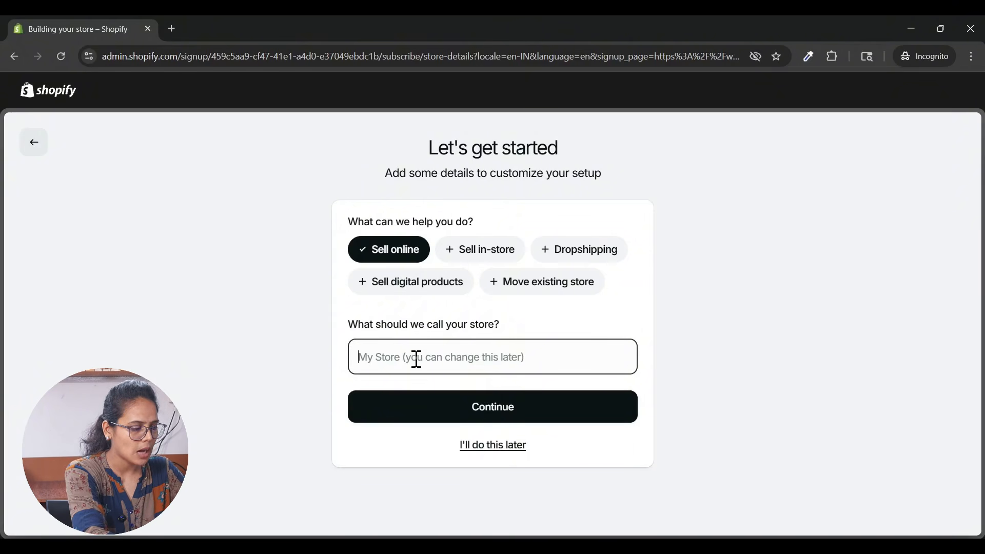
text(DipuFashion)
key(BackSpace)
key(BackSpace)
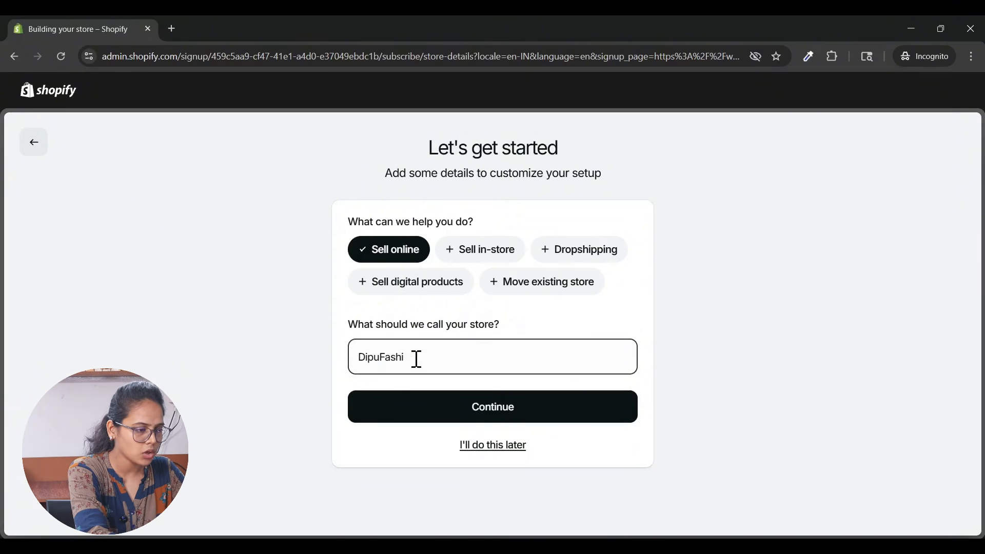
text(on)
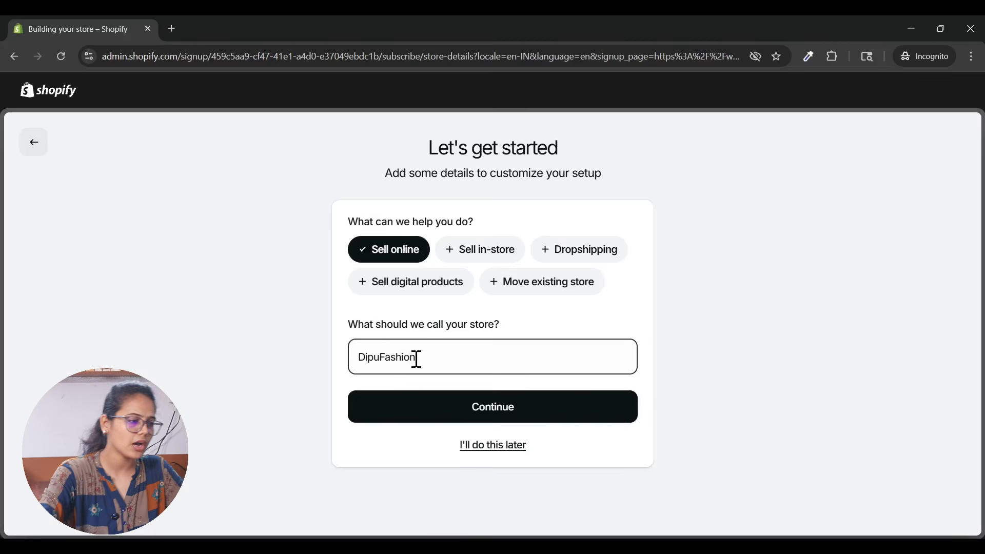
click(478, 415)
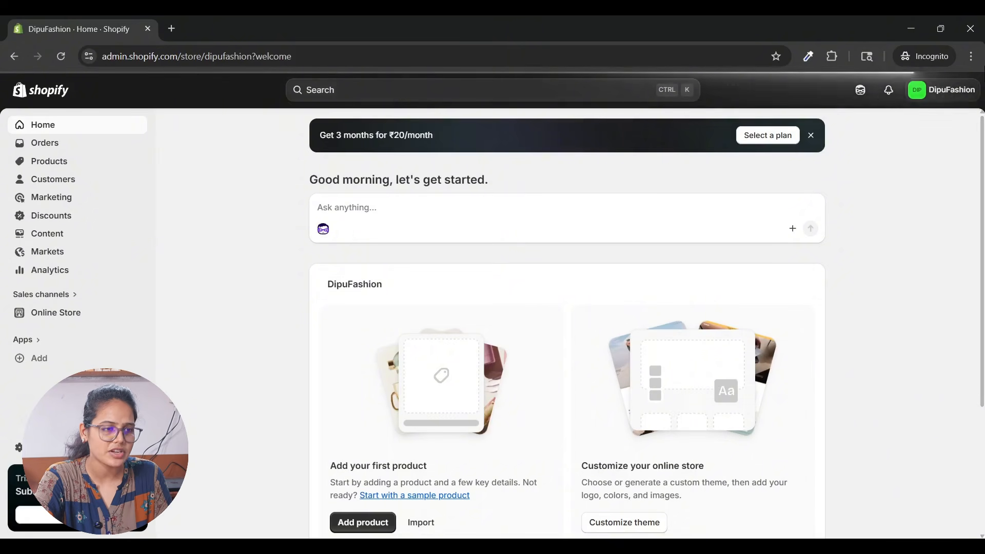
click(954, 100)
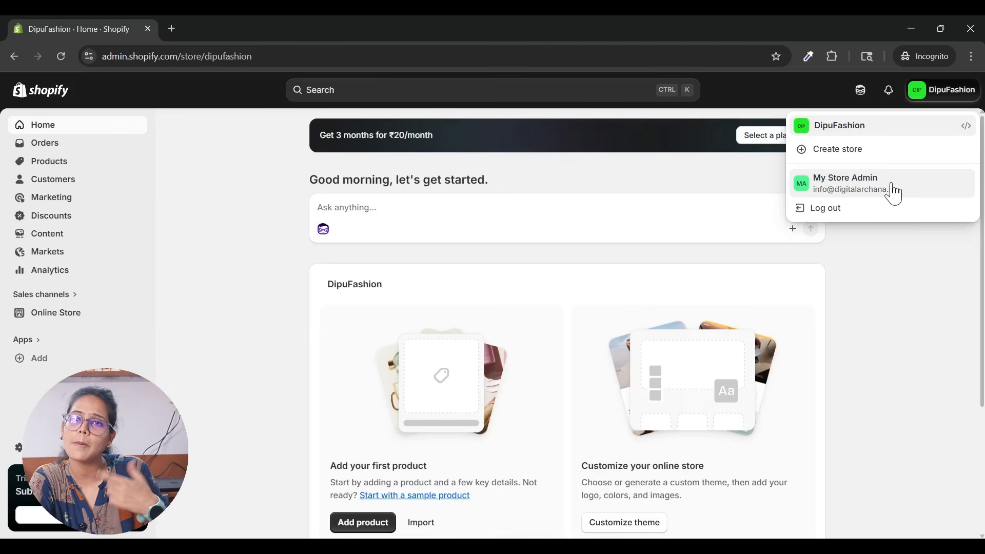
click(940, 307)
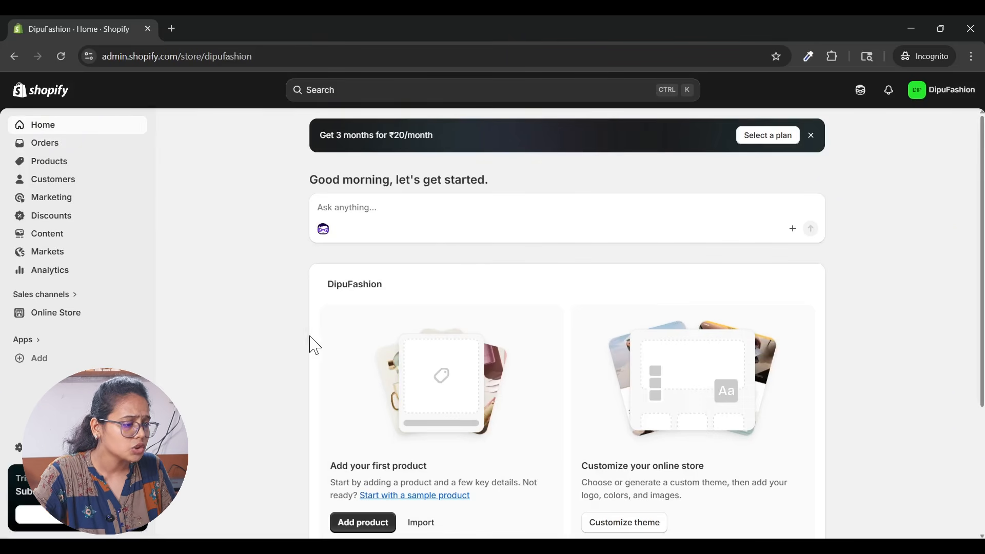
scroll(228, 339, down, 3)
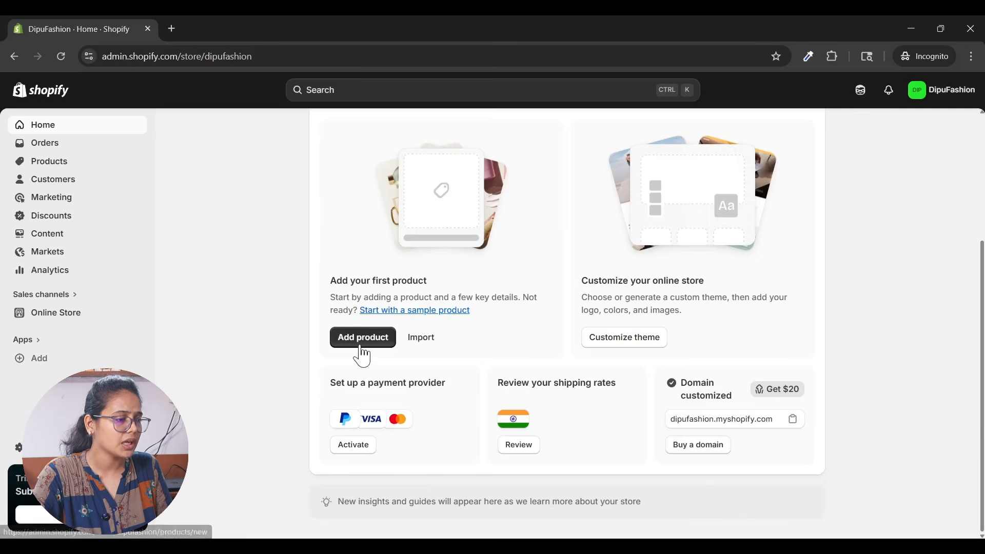
scroll(480, 219, up, 3)
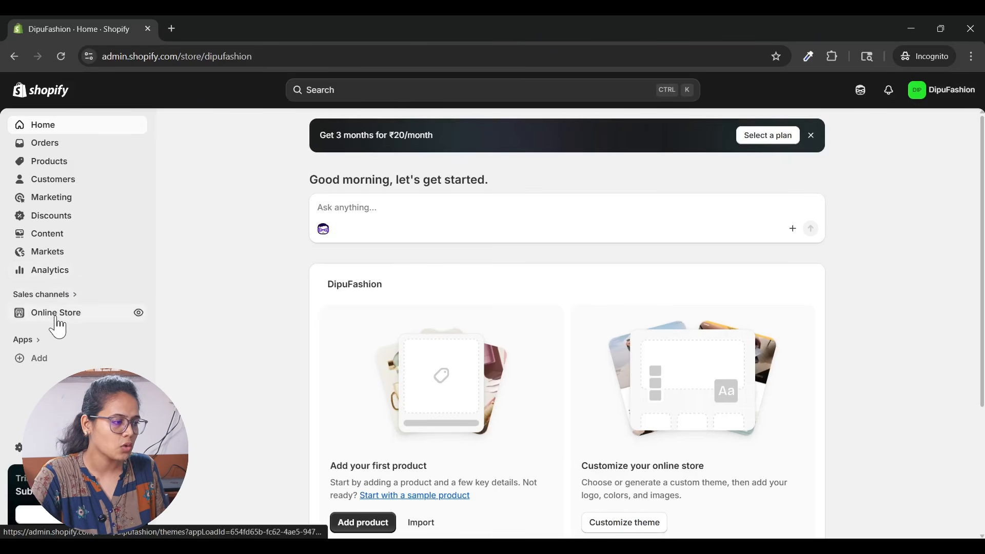
Preview the DipuFashion storefront's sample T-shirts, then switch to the Levi's window
click(138, 315)
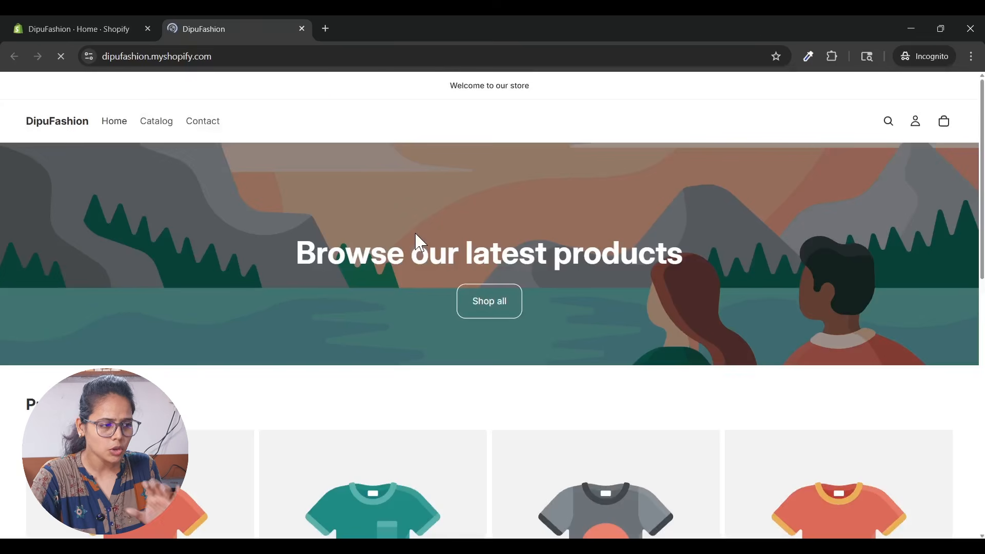
scroll(523, 280, down, 10)
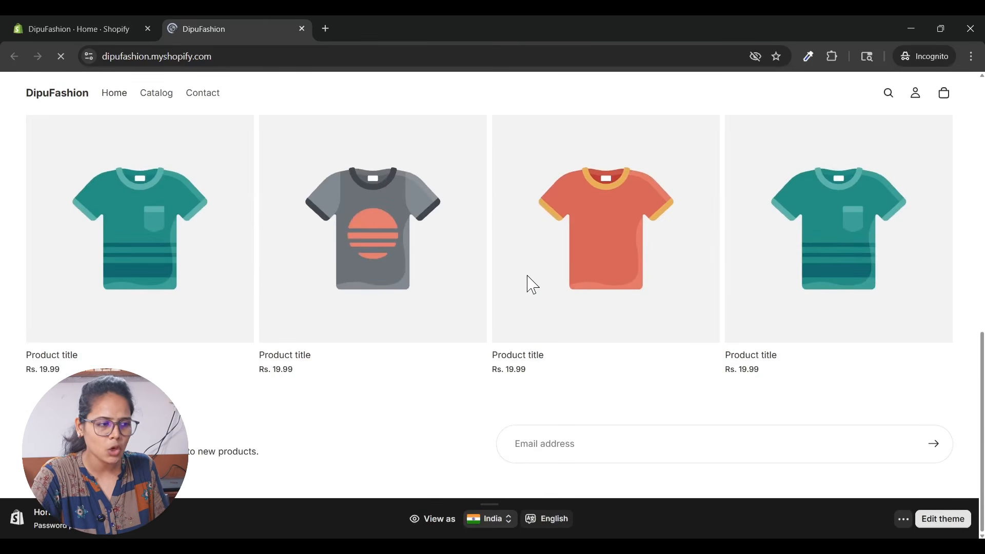
scroll(531, 283, up, 7)
scroll(297, 237, up, 5)
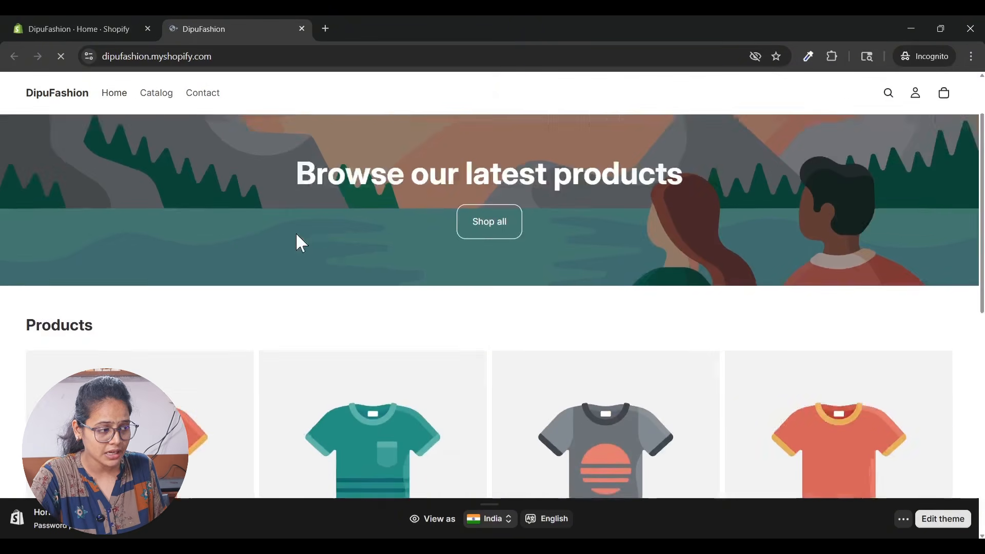
scroll(298, 238, down, 6)
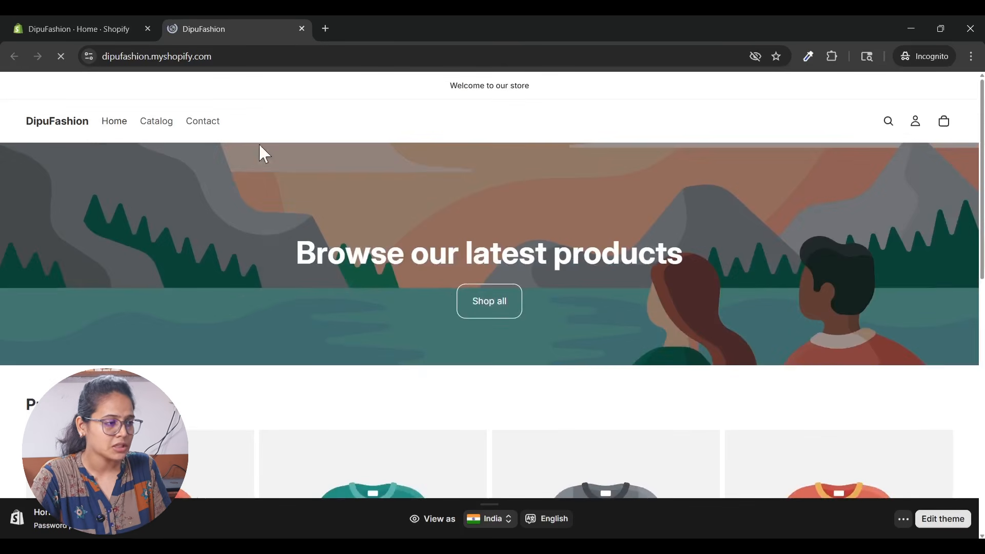
scroll(468, 262, down, 7)
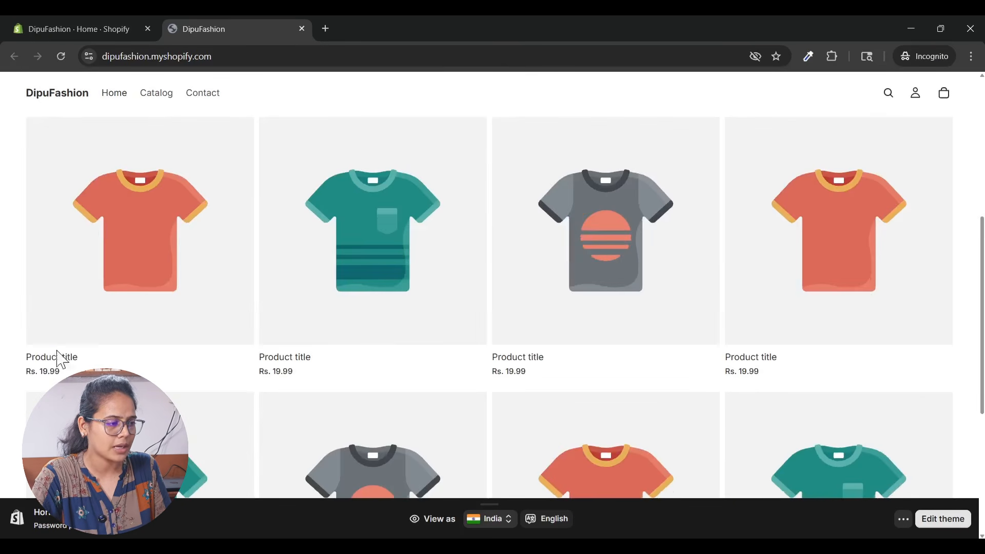
click(37, 24)
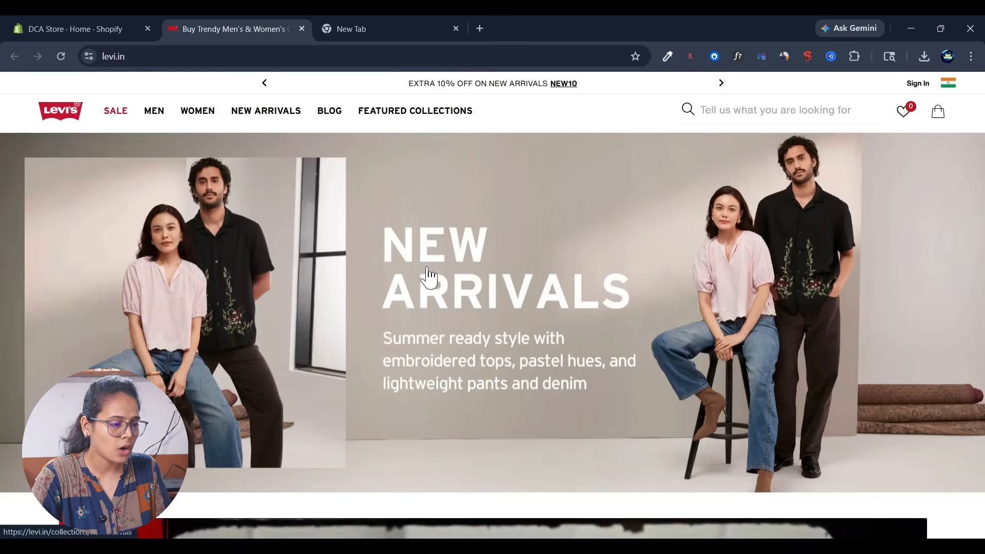
Browse Levi's Online Exclusive men's products, then Alt+Tab back to the Shopify admin
scroll(429, 282, down, 3)
scroll(15, 277, down, 15)
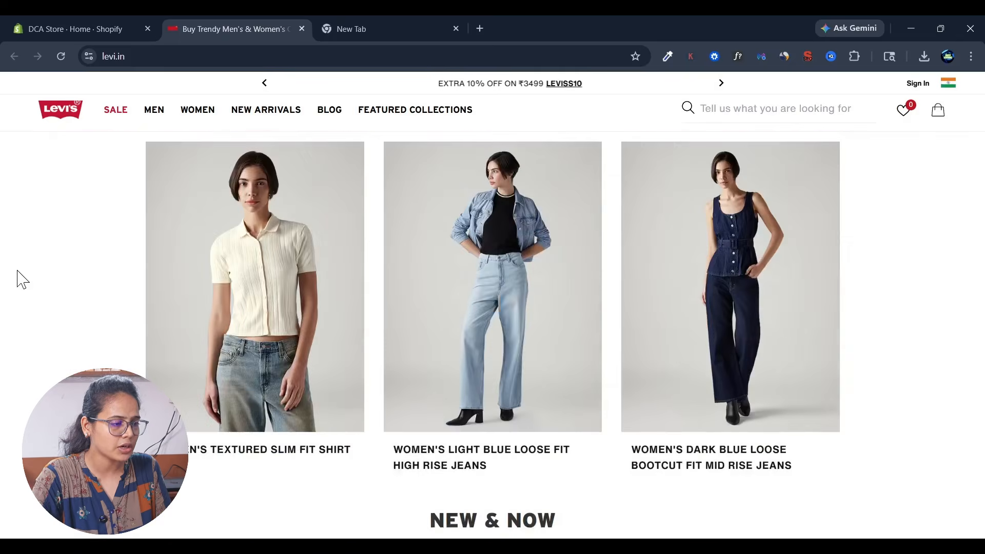
scroll(23, 277, down, 6)
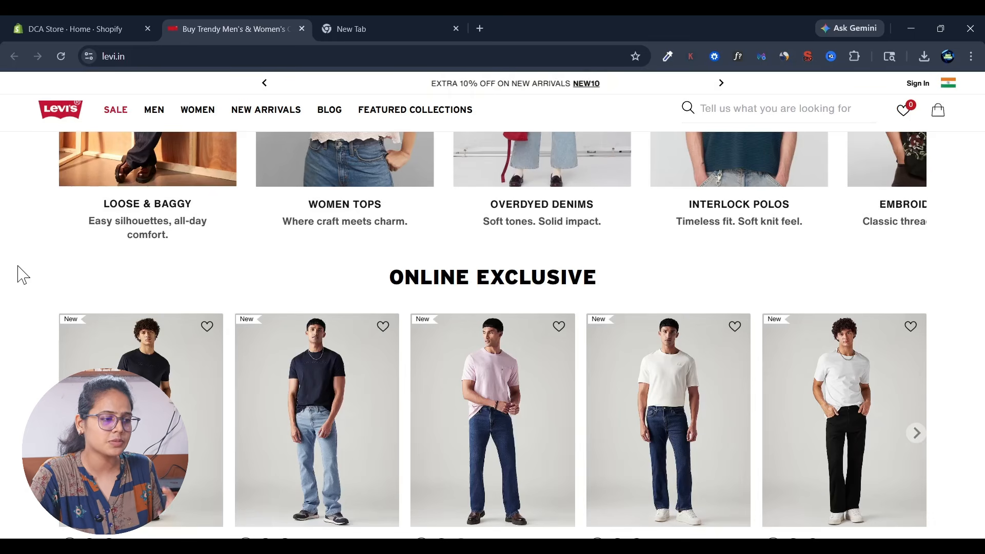
scroll(21, 274, up, 10)
scroll(17, 273, up, 5)
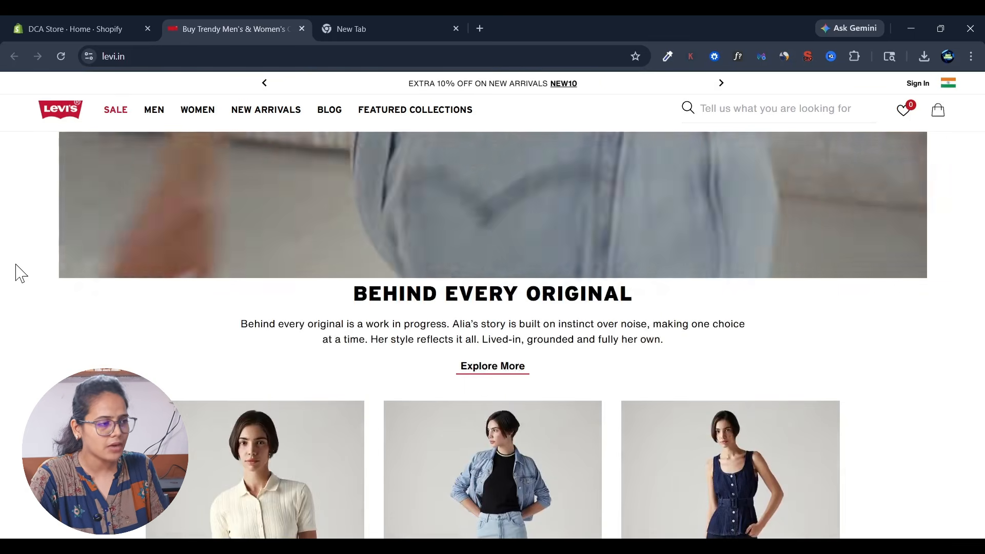
scroll(16, 274, down, 5)
scroll(17, 279, down, 10)
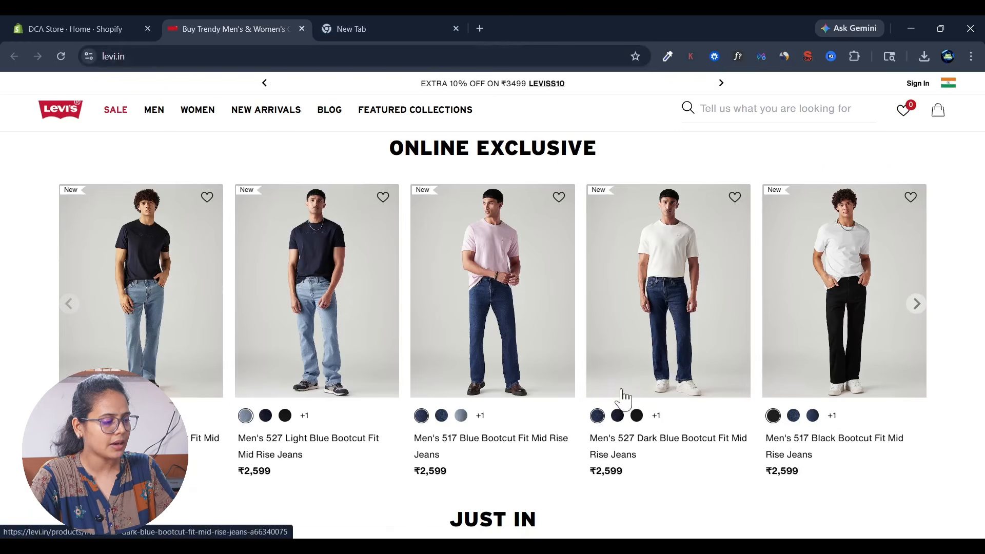
key(alt+Tab)
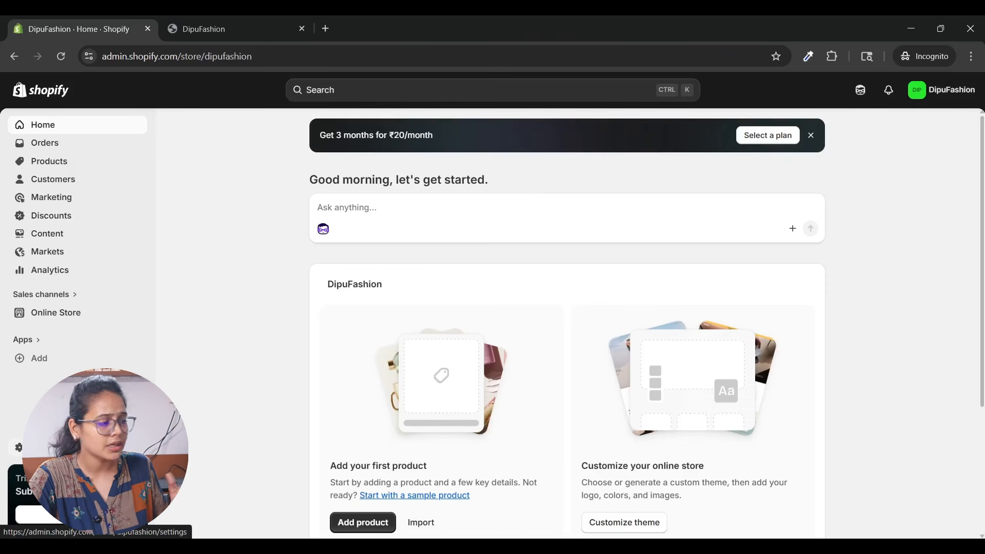
click(20, 448)
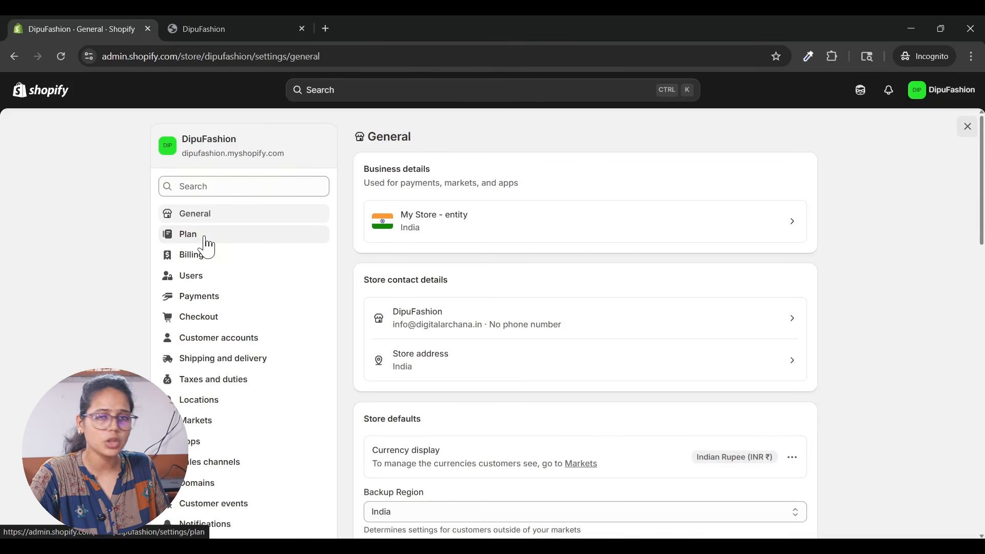
scroll(183, 321, down, 3)
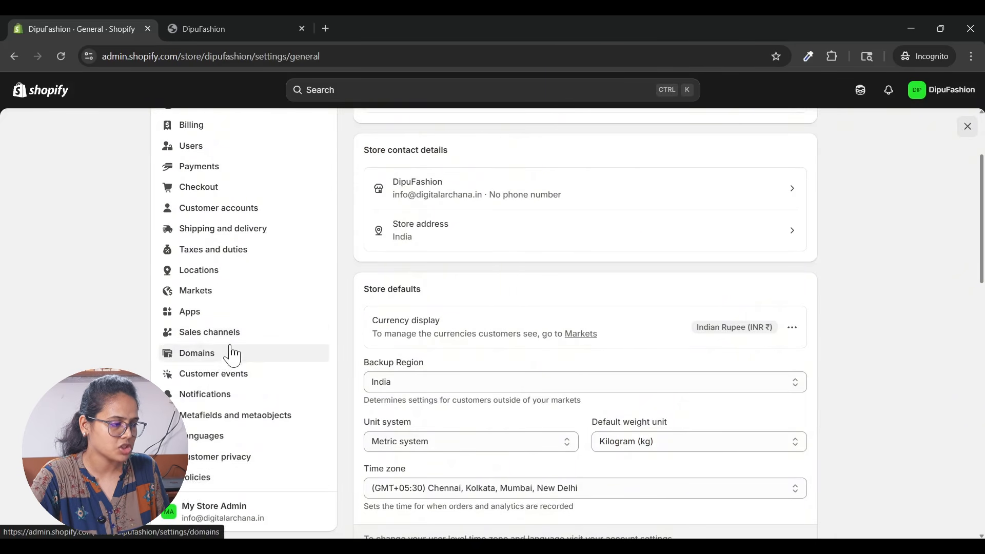
scroll(234, 349, up, 3)
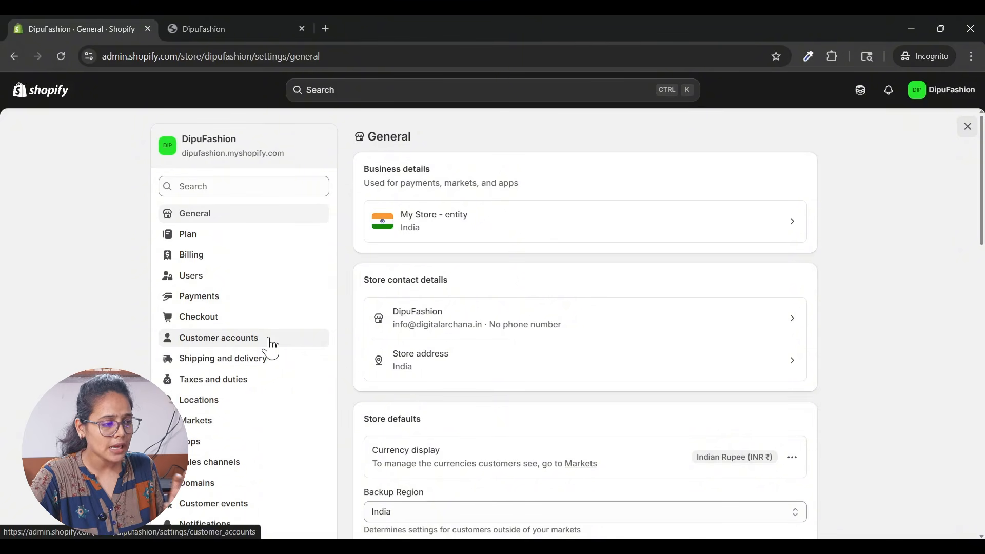
Leave Settings via the Shopify logo and view the DipuFashion Home setup cards
click(44, 98)
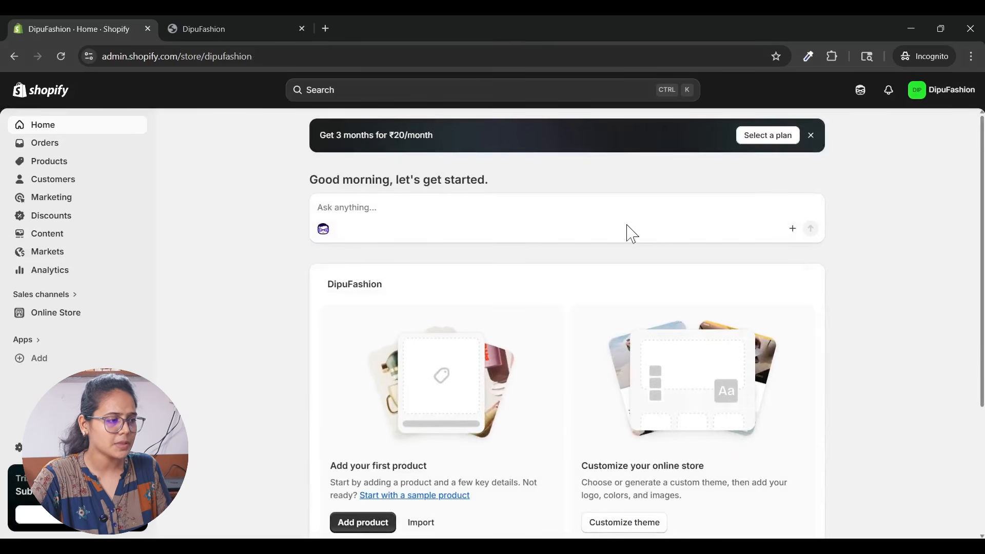
scroll(541, 439, down, 4)
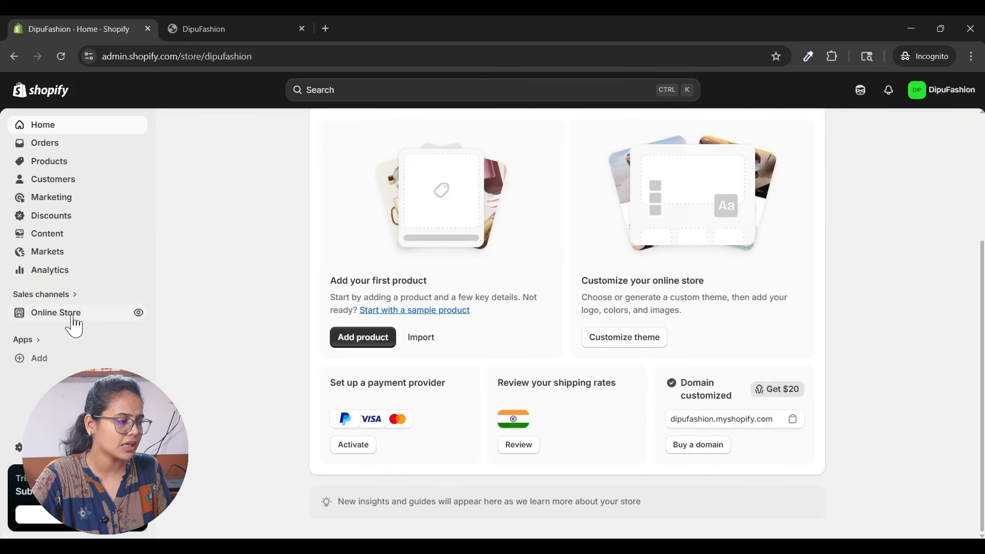
In Online Store themes, scroll to Popular free themes and launch the Theme Store
click(70, 318)
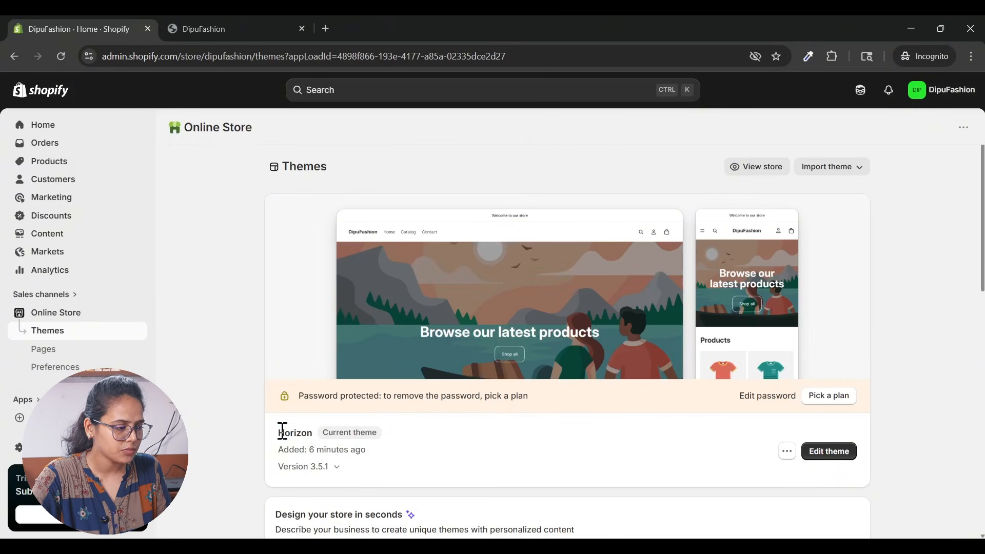
drag(283, 431, 310, 433)
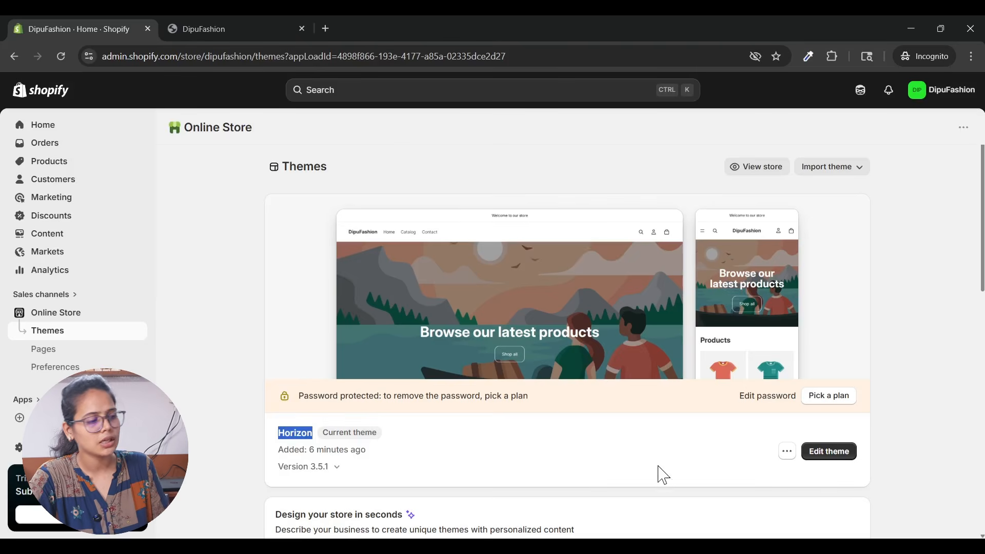
scroll(563, 421, down, 6)
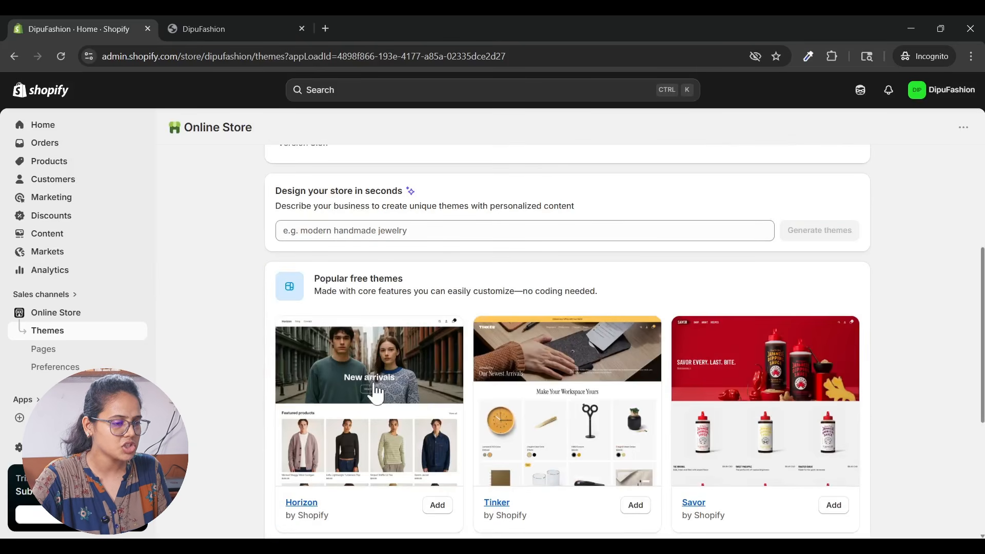
scroll(551, 309, down, 1)
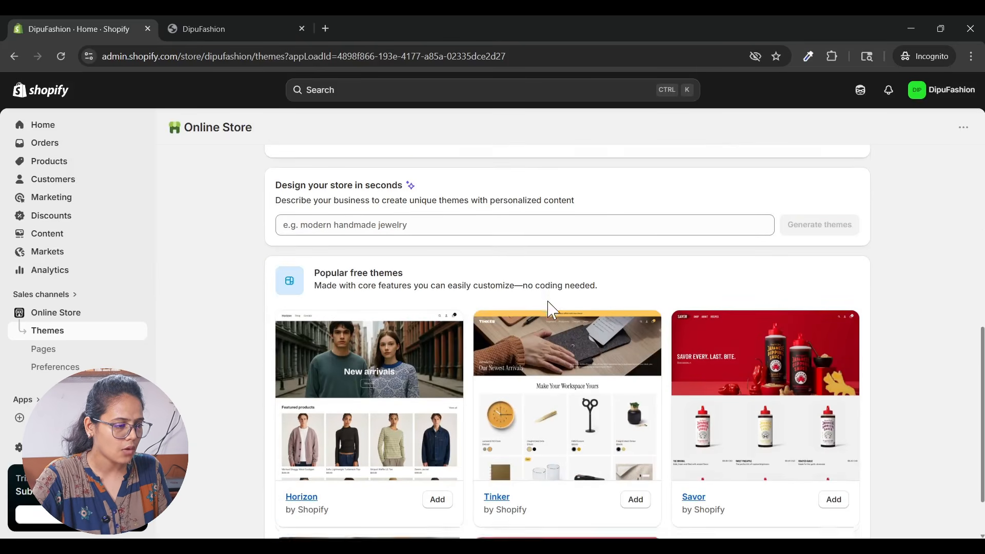
scroll(552, 309, down, 4)
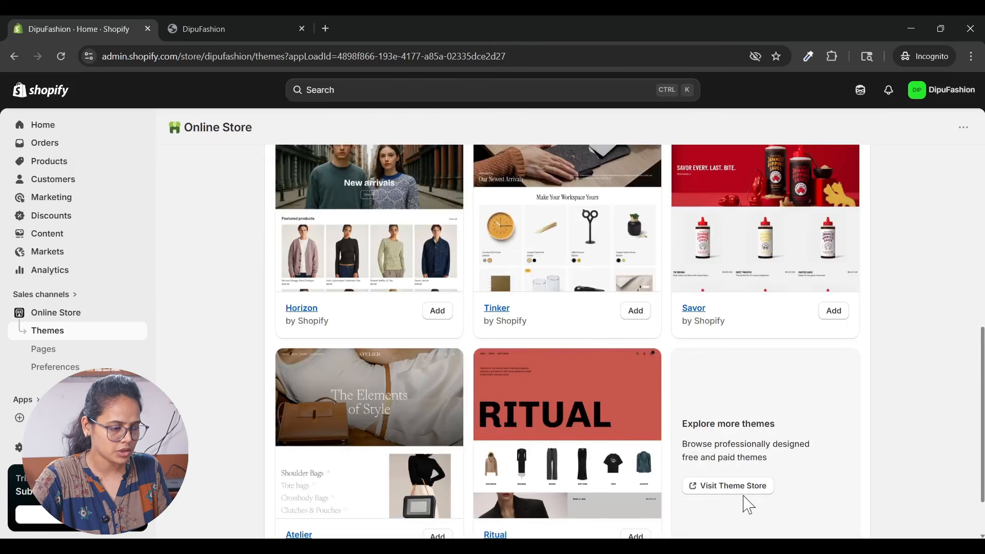
click(726, 487)
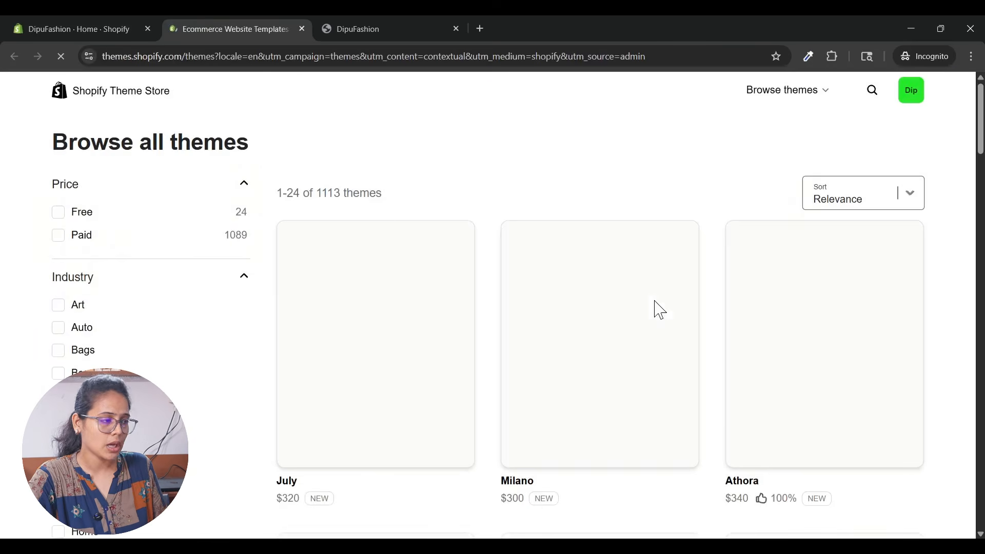
Filter the Theme Store by Free price and browse the 24 free themes
click(59, 214)
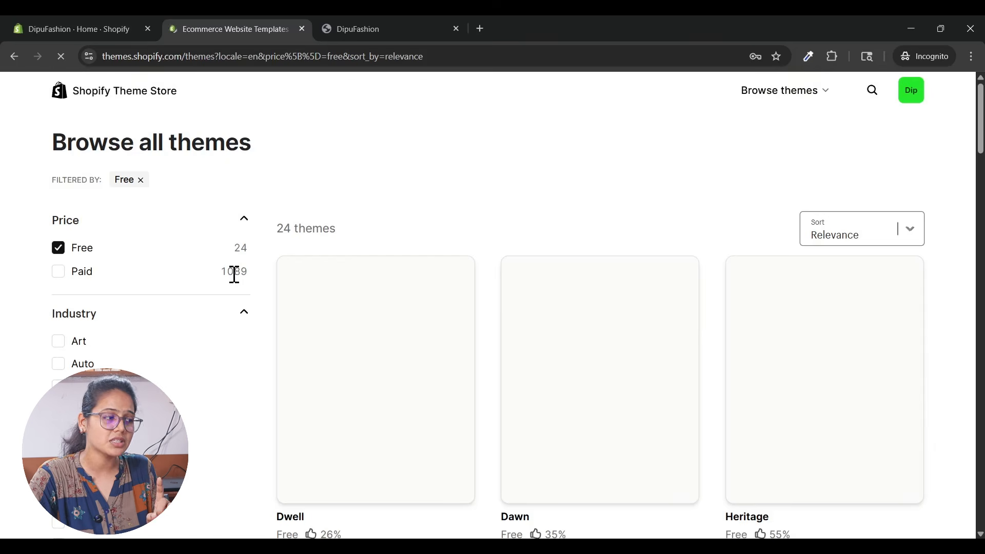
scroll(235, 274, down, 5)
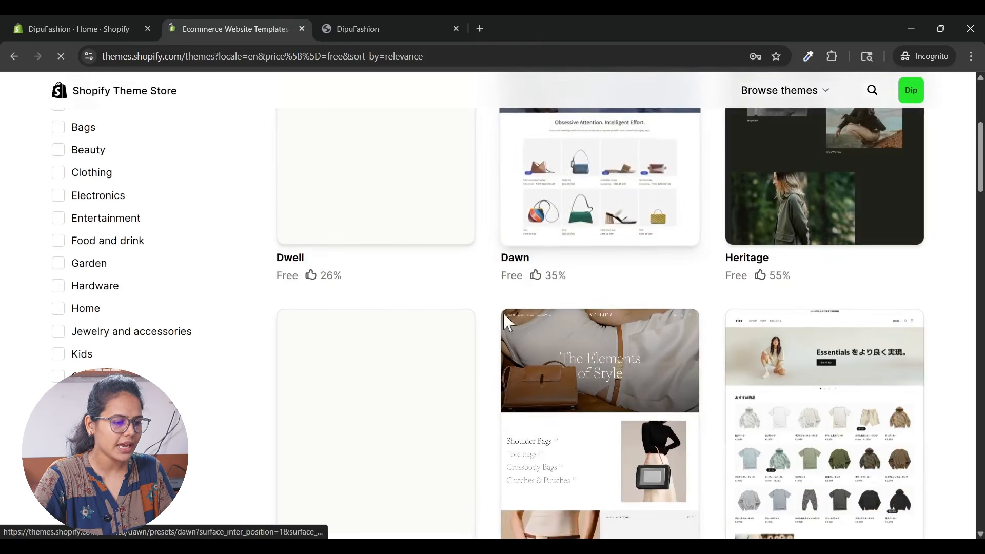
scroll(718, 310, down, 3)
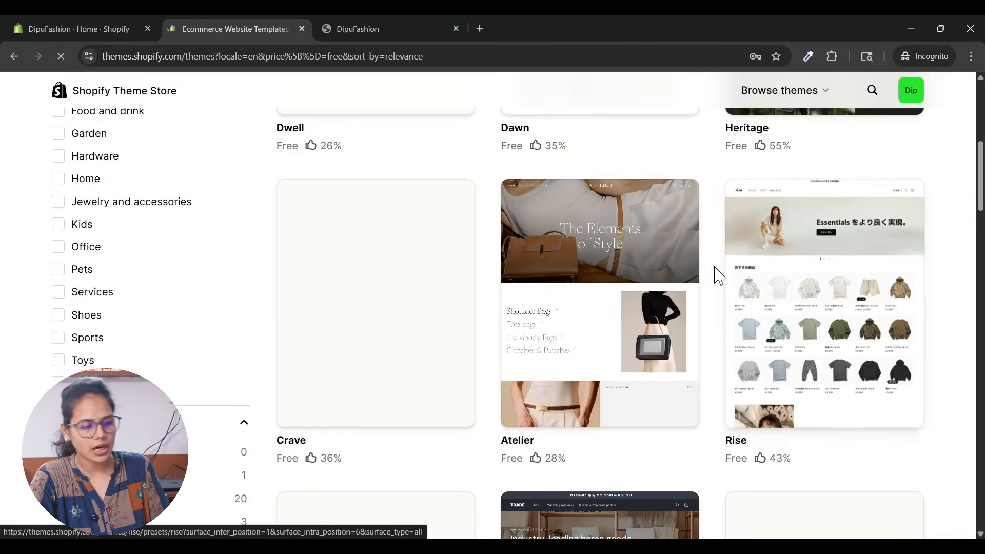
scroll(716, 276, down, 10)
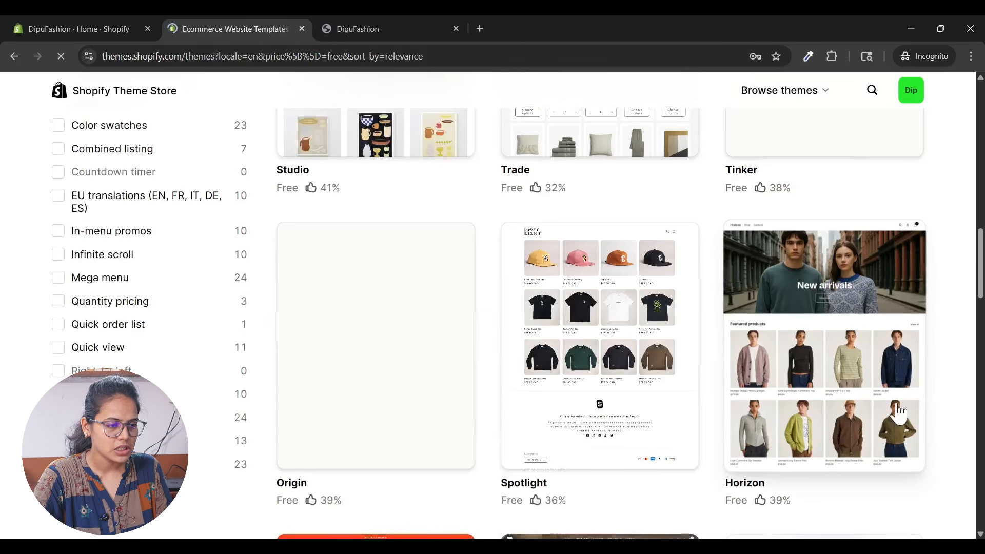
scroll(810, 371, down, 3)
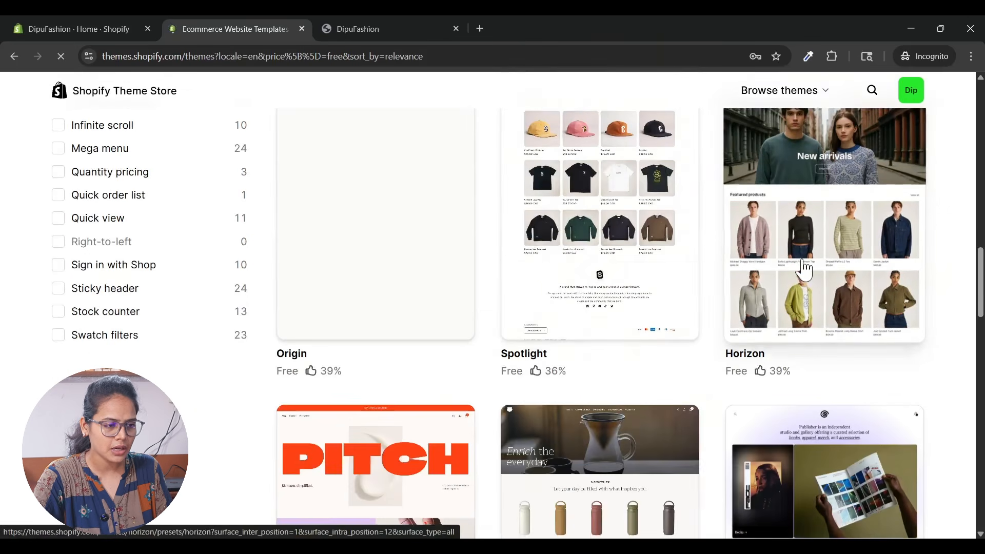
scroll(822, 287, down, 10)
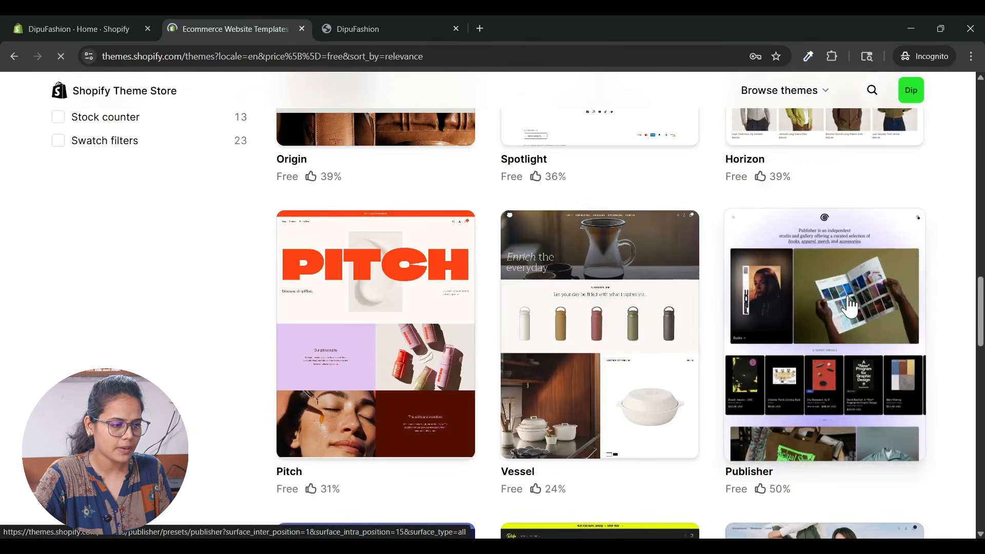
scroll(850, 308, down, 6)
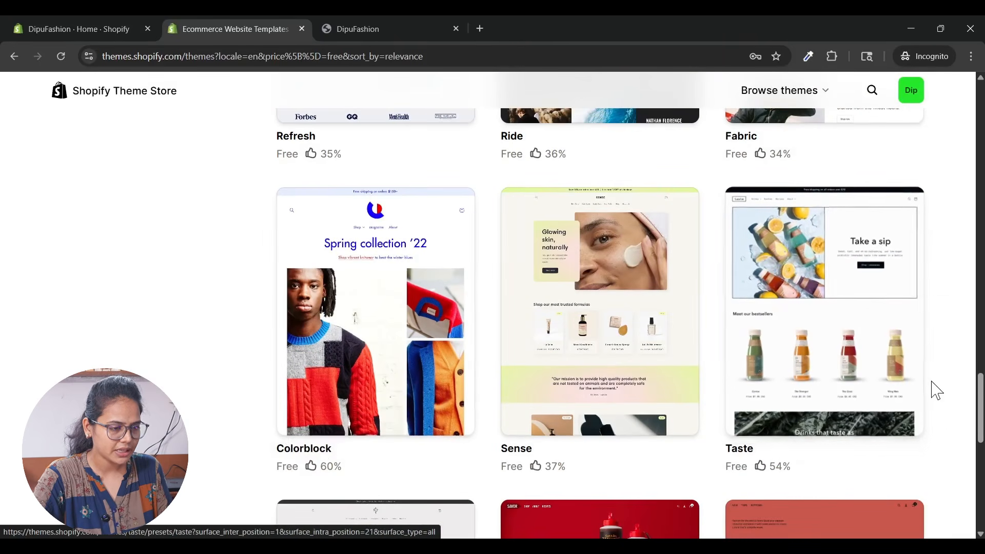
scroll(605, 377, down, 6)
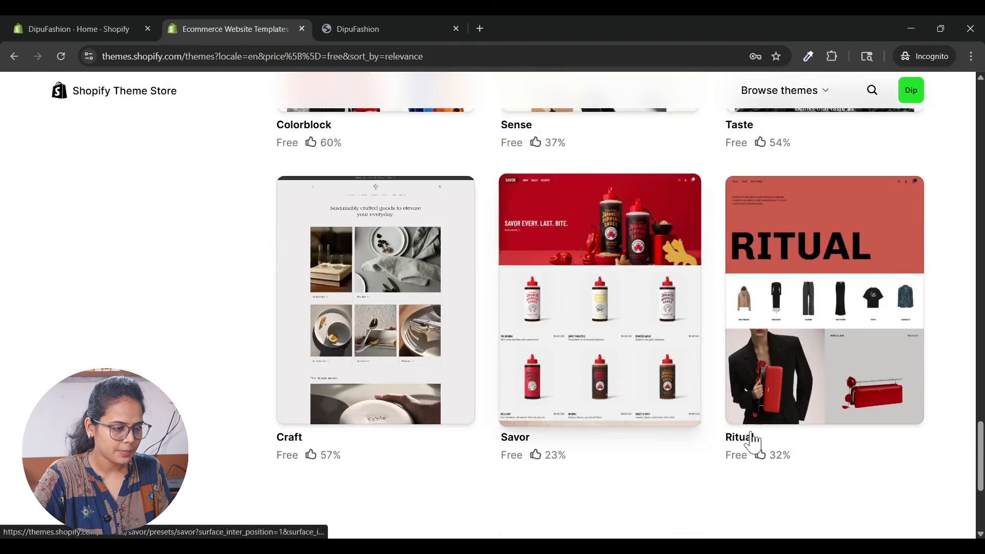
scroll(805, 418, down, 4)
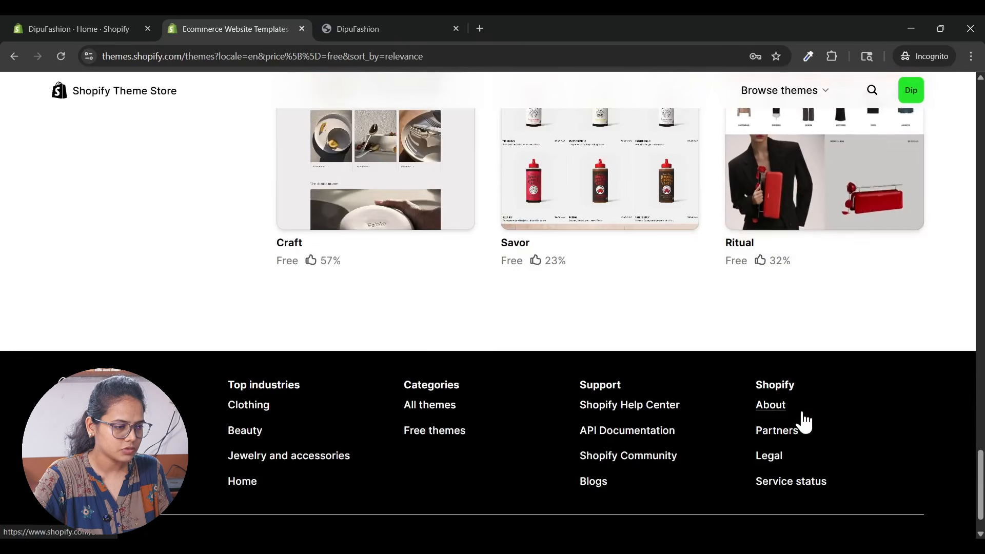
scroll(470, 327, up, 2)
scroll(466, 327, up, 10)
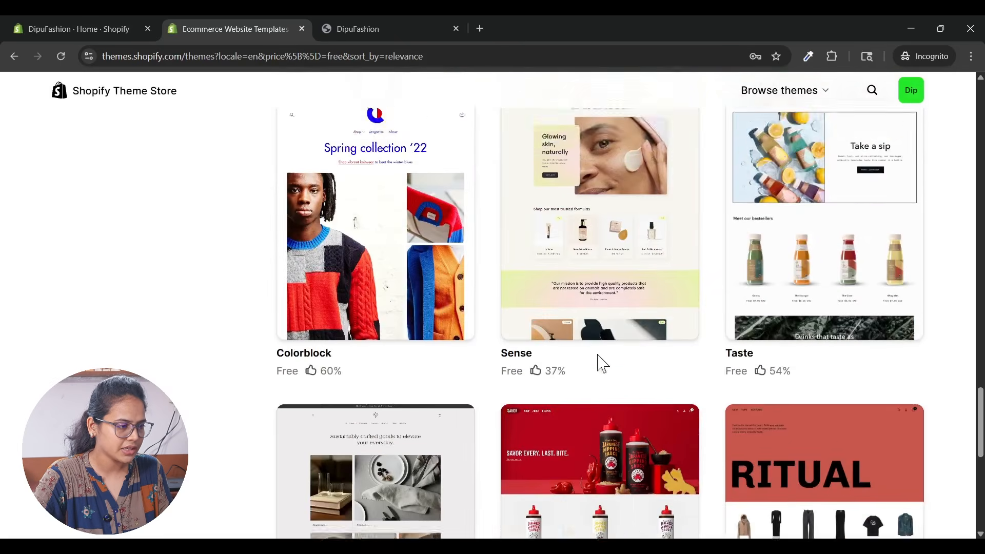
scroll(362, 384, up, 10)
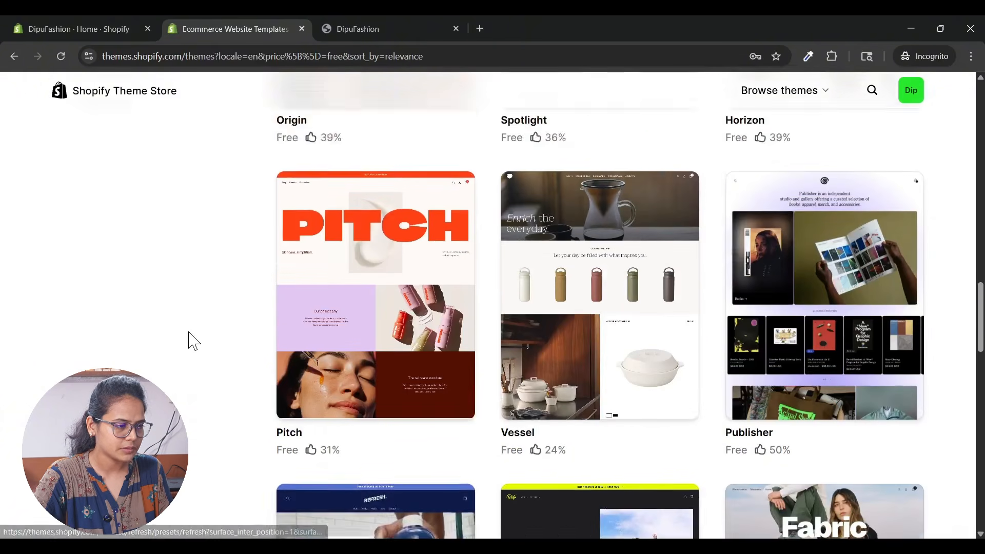
scroll(379, 363, up, 6)
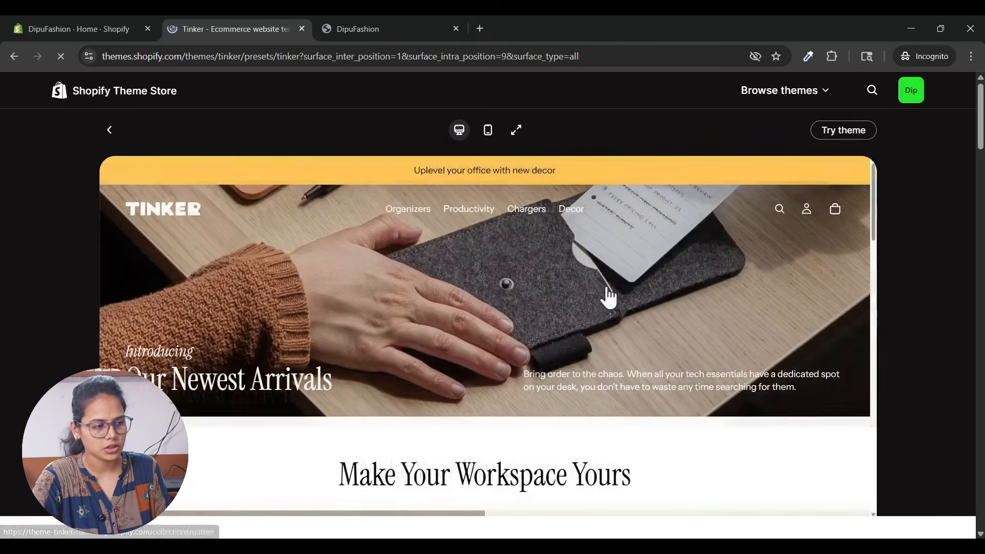
Preview the Tinker theme's demo storefront in mobile layout
scroll(682, 295, down, 8)
scroll(738, 293, down, 15)
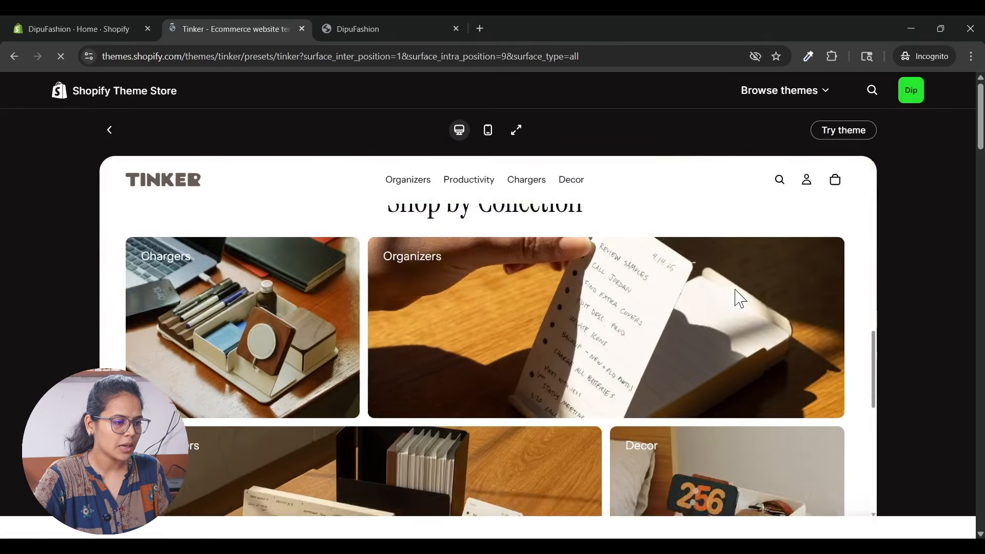
scroll(734, 301, up, 5)
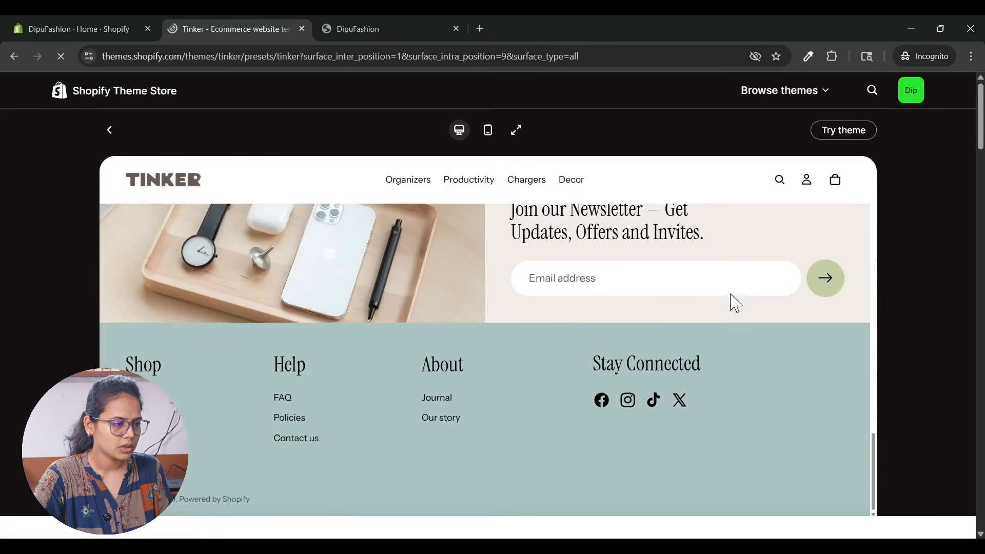
click(488, 132)
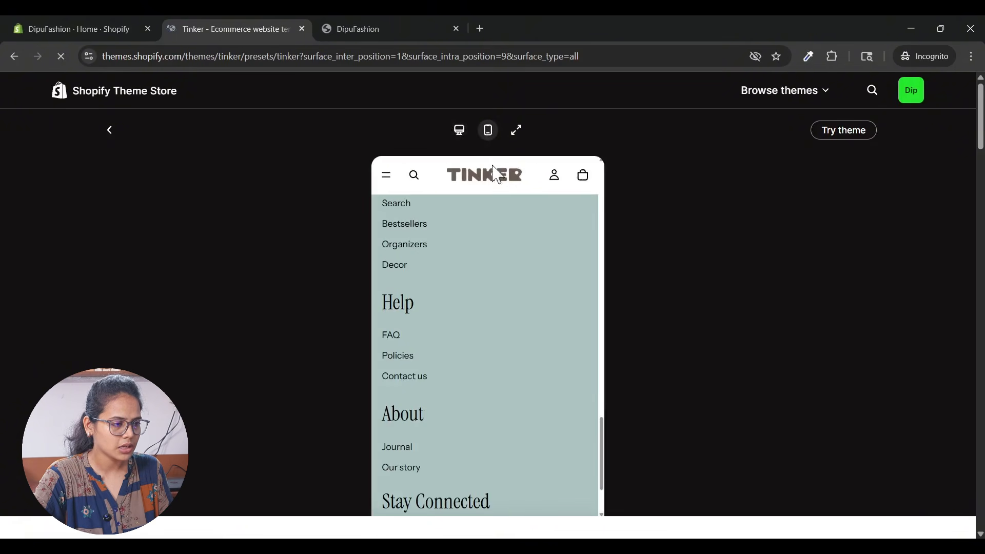
scroll(490, 292, up, 15)
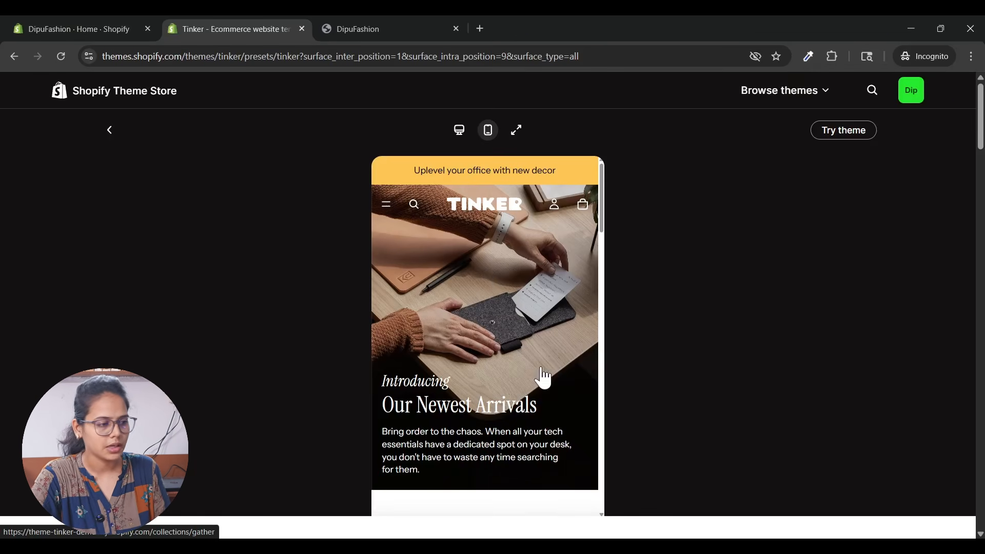
scroll(523, 334, down, 15)
scroll(527, 335, down, 5)
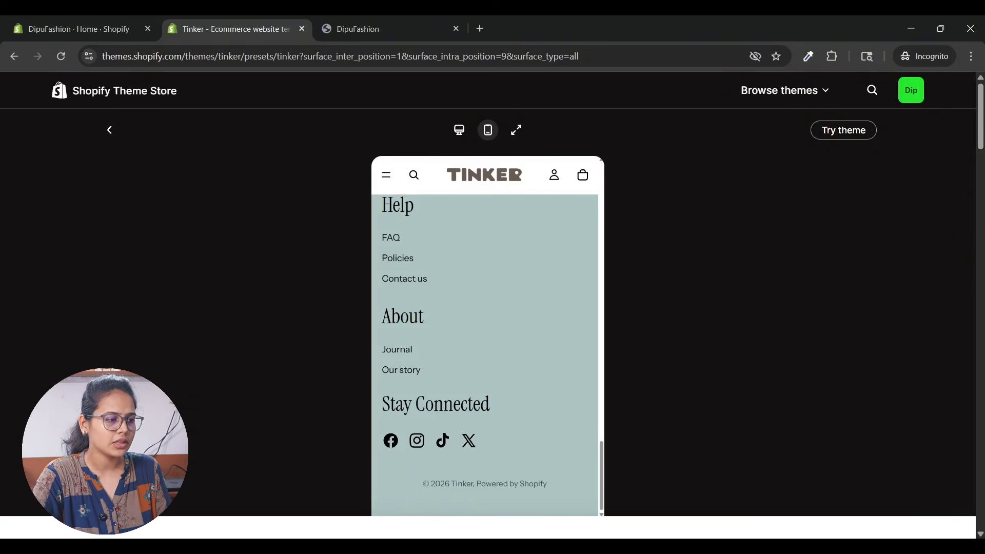
scroll(429, 378, up, 20)
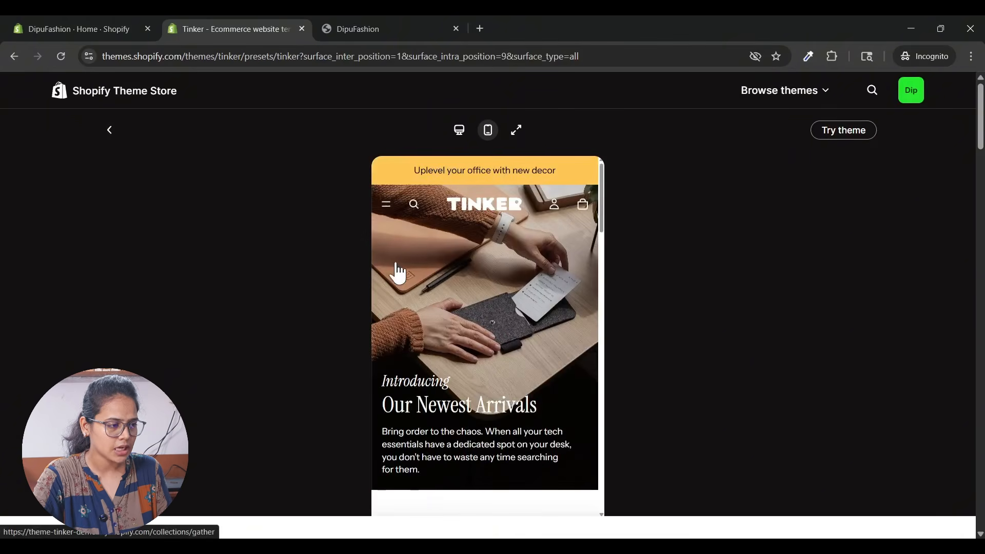
Open and close Tinker's menu drawer, then add Tinker to DipuFashion via Try theme
click(390, 210)
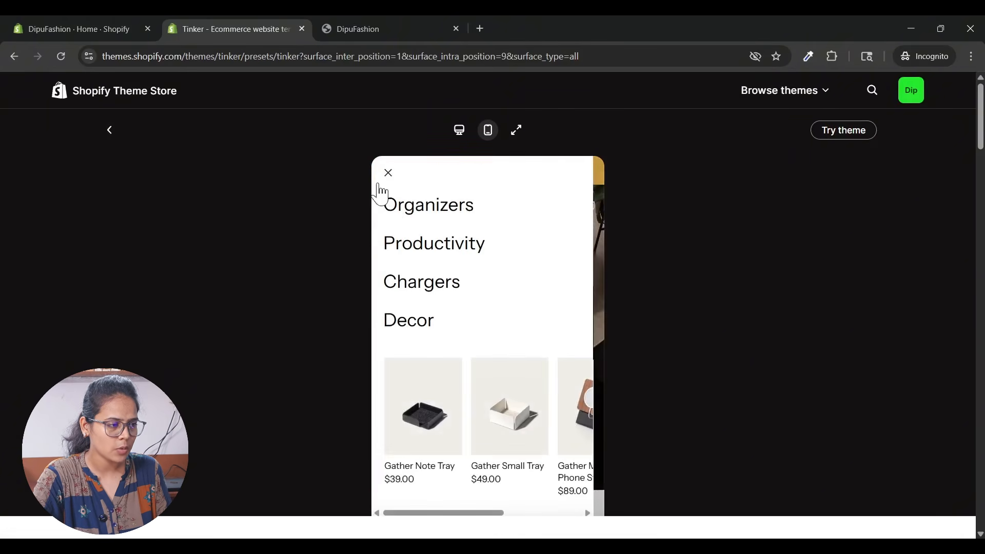
scroll(389, 181, right, 1)
click(388, 180)
click(835, 136)
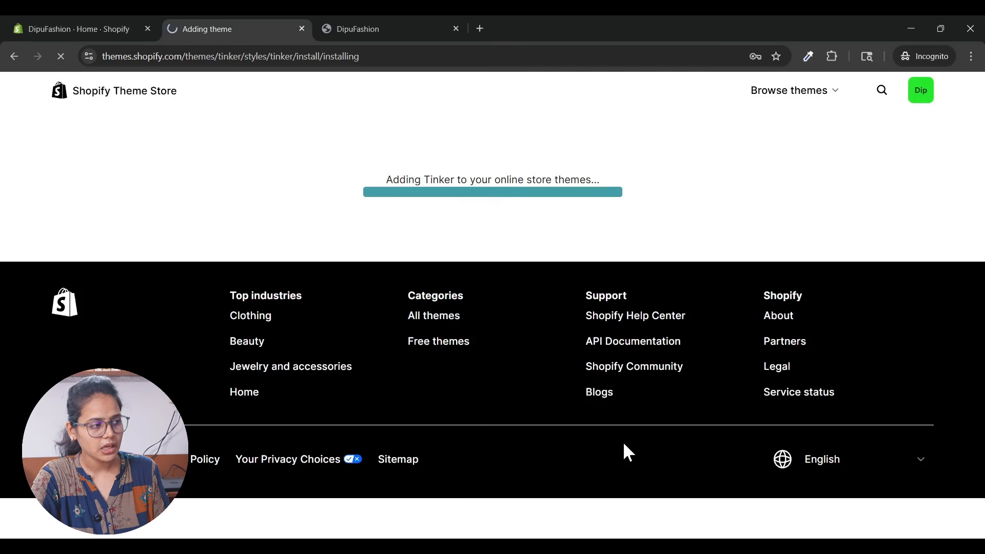
Reload the Themes page to show Tinker, then publish Tinker in place of Horizon
click(92, 29)
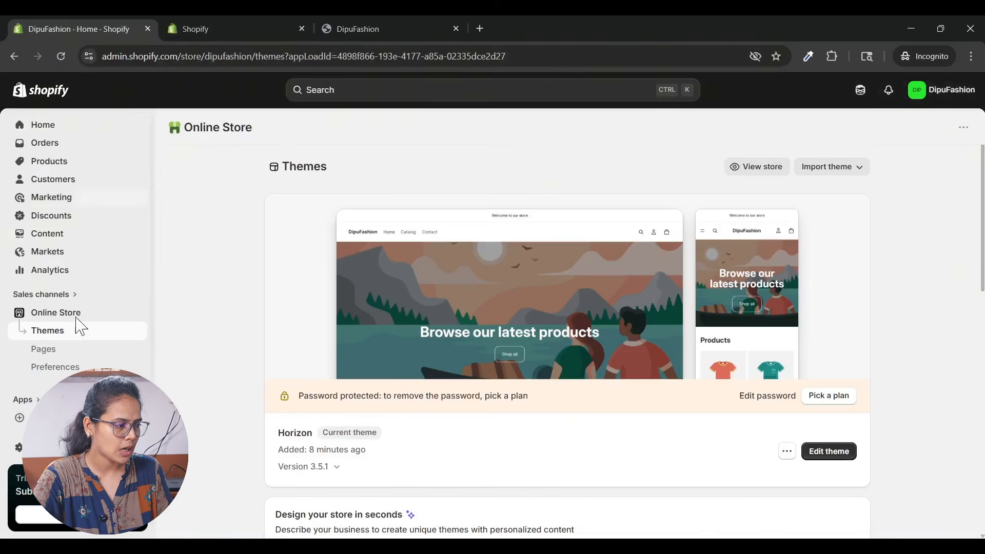
click(60, 56)
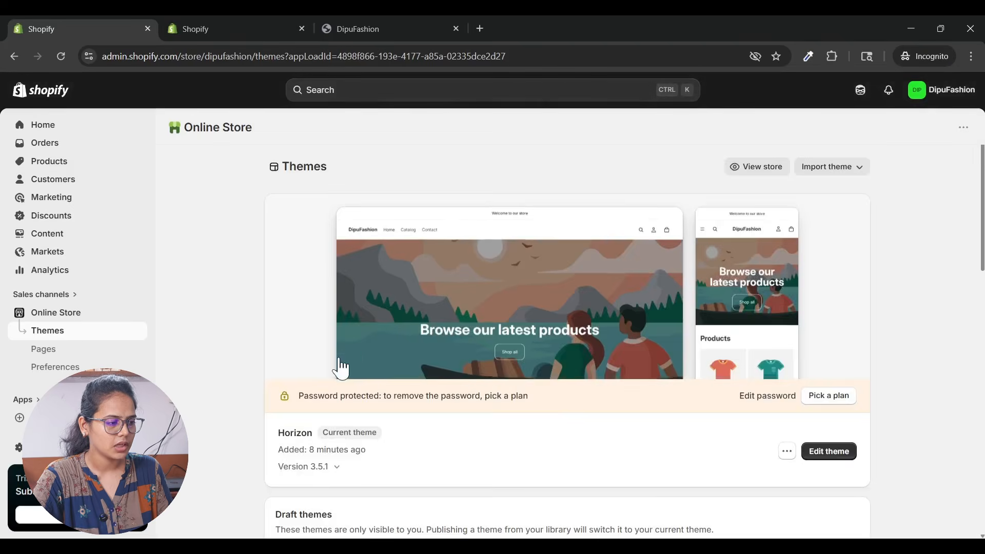
scroll(337, 361, down, 6)
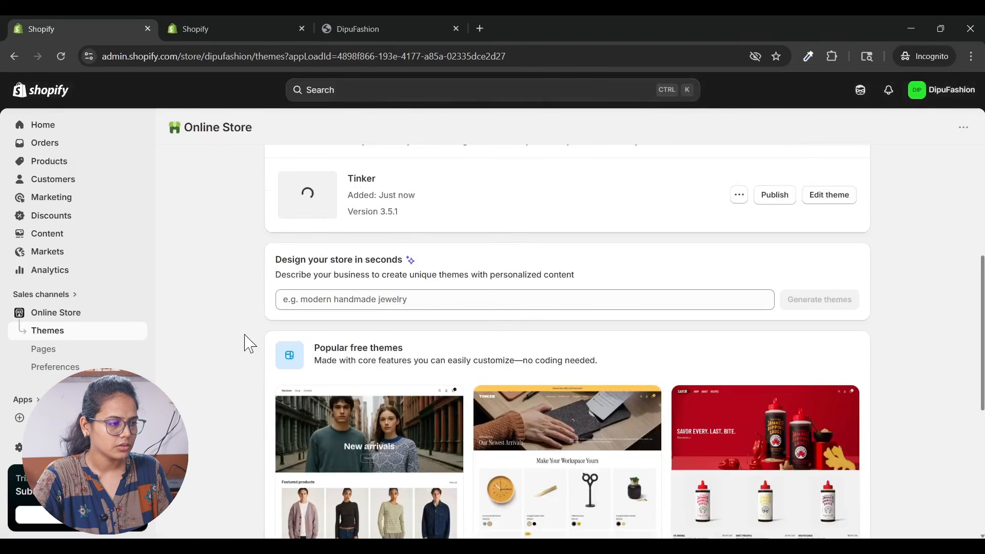
scroll(237, 334, up, 2)
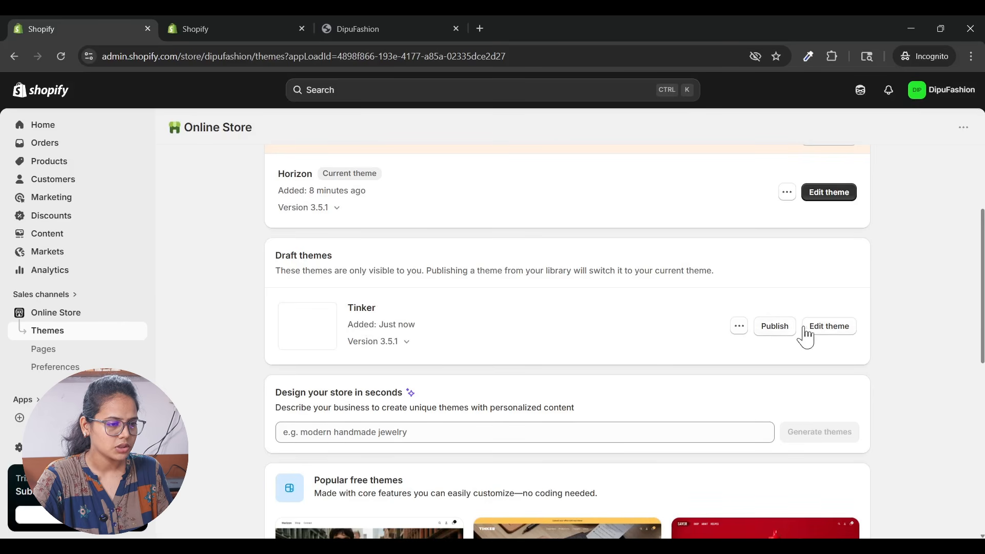
click(775, 328)
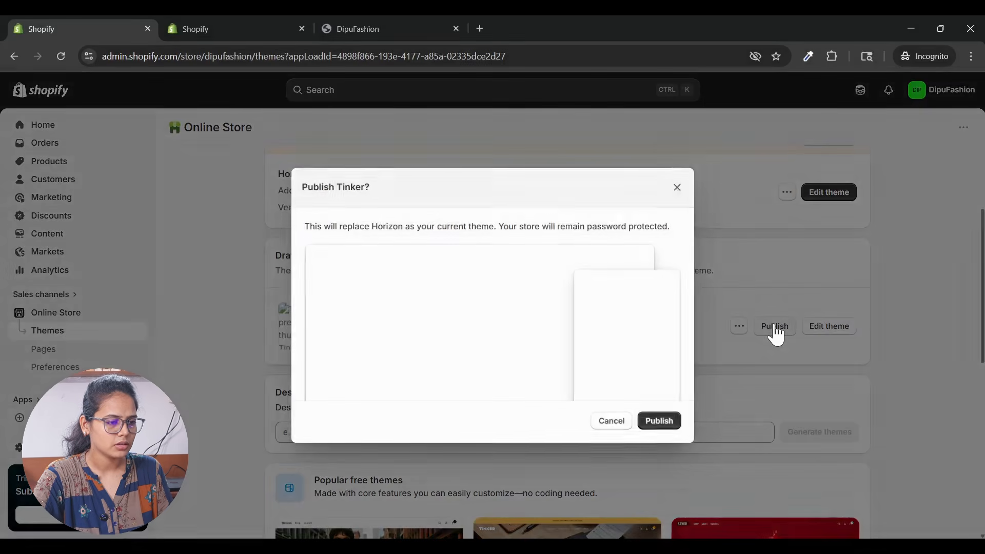
click(659, 422)
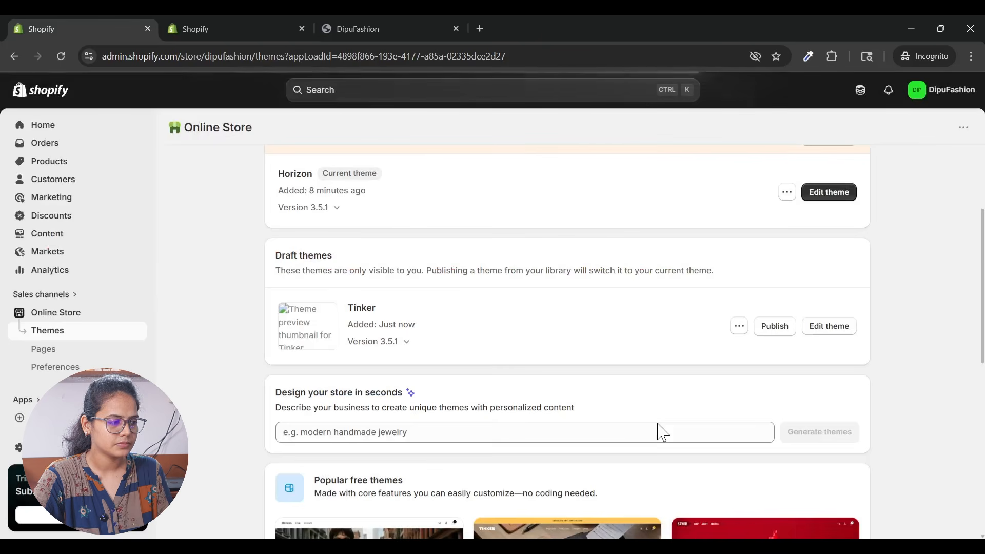
Reload the live DipuFashion storefront and scroll through it to check the Tinker theme
click(396, 26)
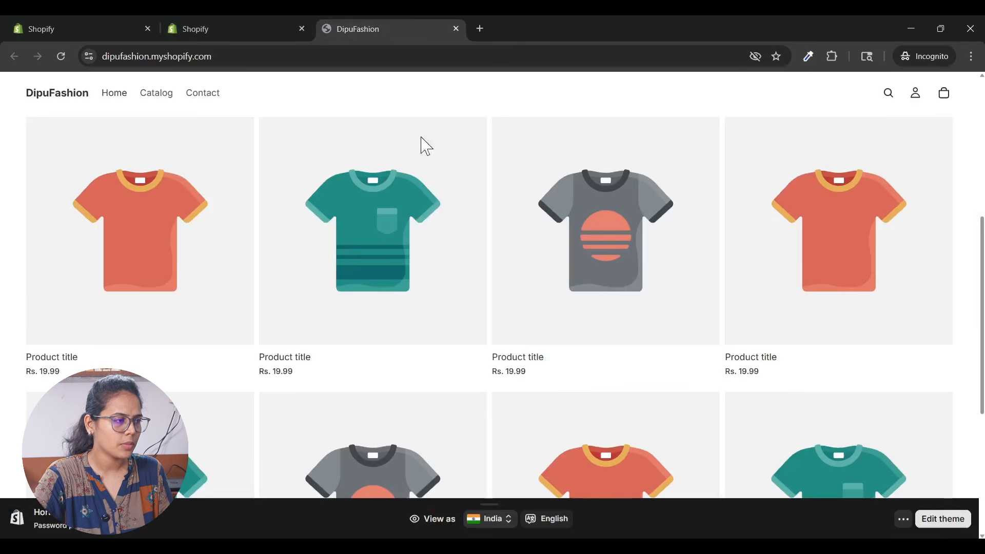
scroll(285, 211, up, 5)
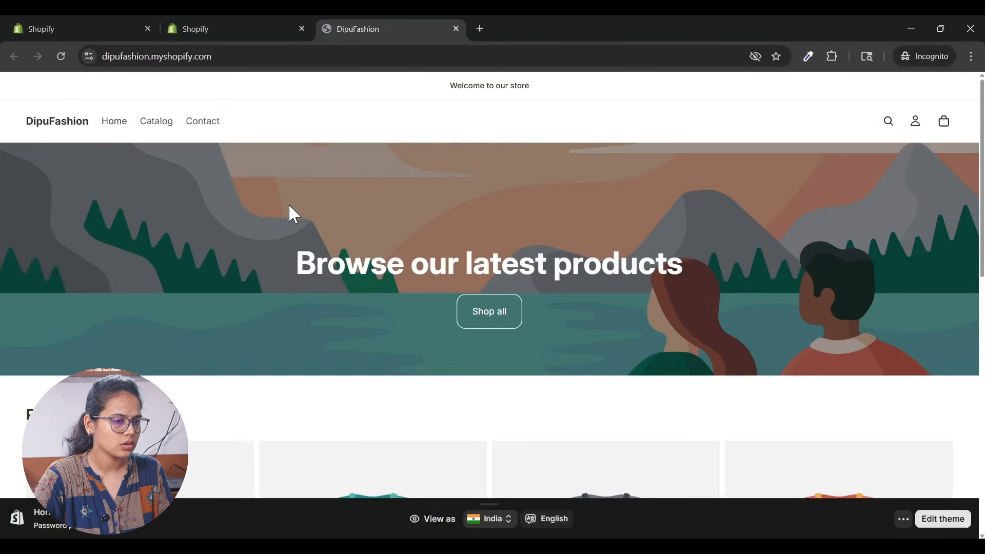
click(231, 56)
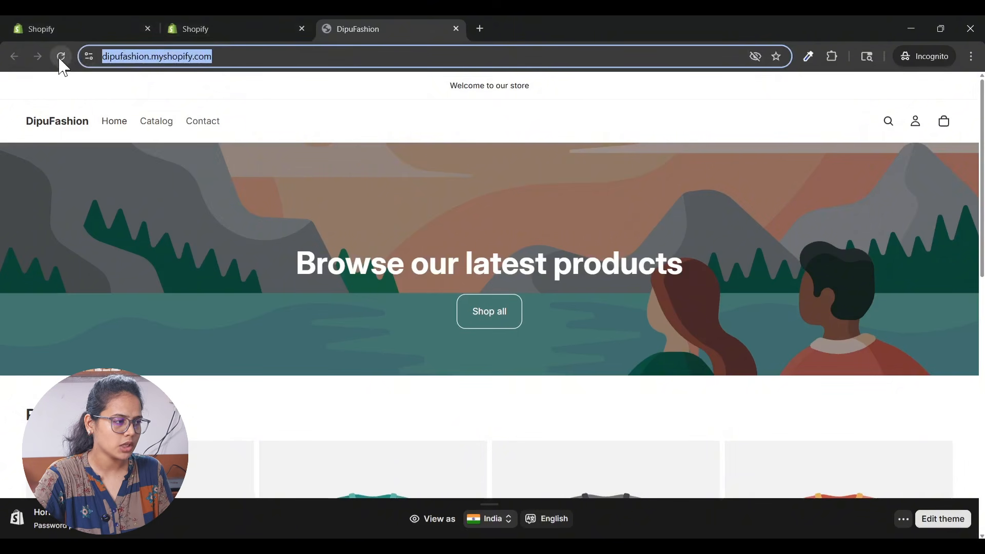
click(60, 57)
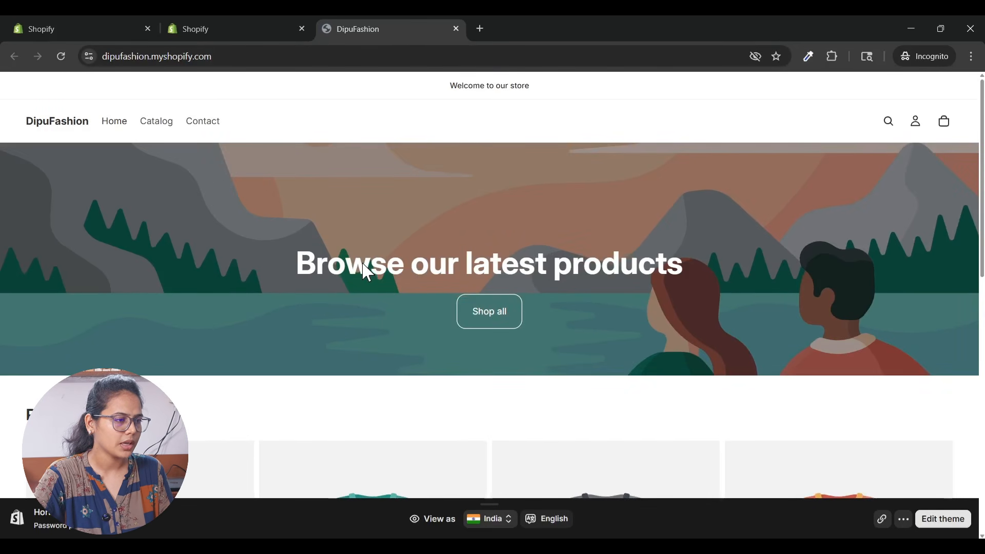
scroll(306, 205, down, 10)
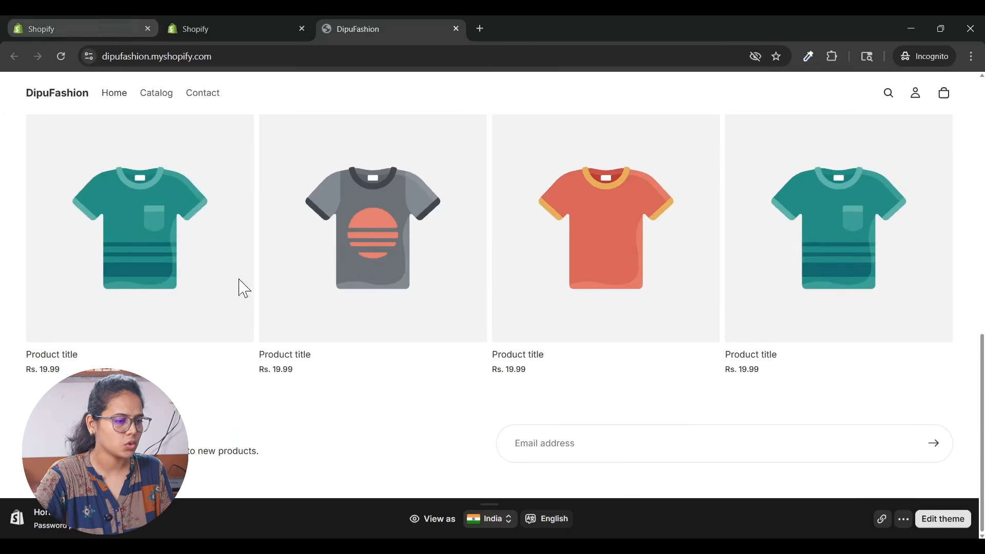
scroll(430, 358, up, 4)
scroll(430, 358, up, 3)
Back on the Themes page, highlight the current theme name Tinker and open then close Sidekick
click(75, 23)
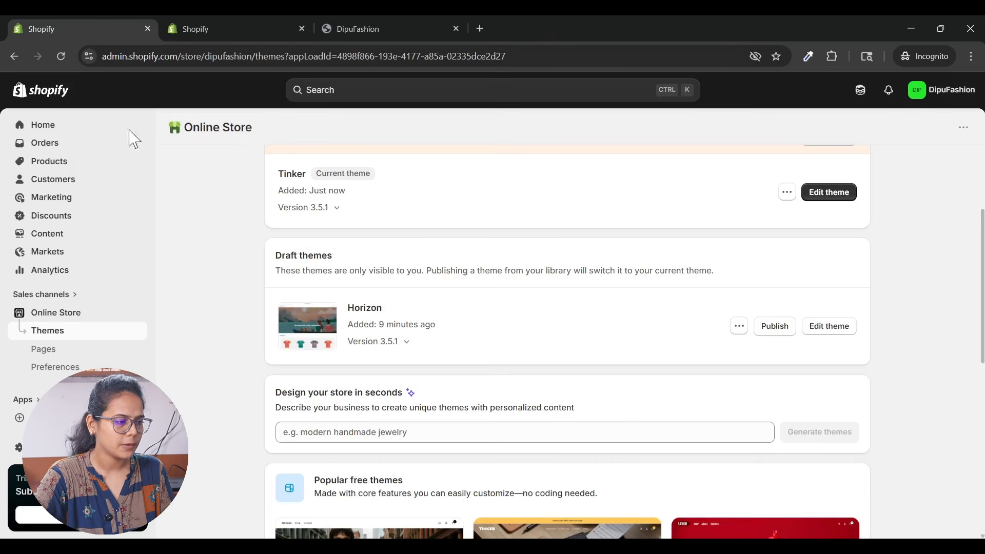
scroll(319, 362, up, 4)
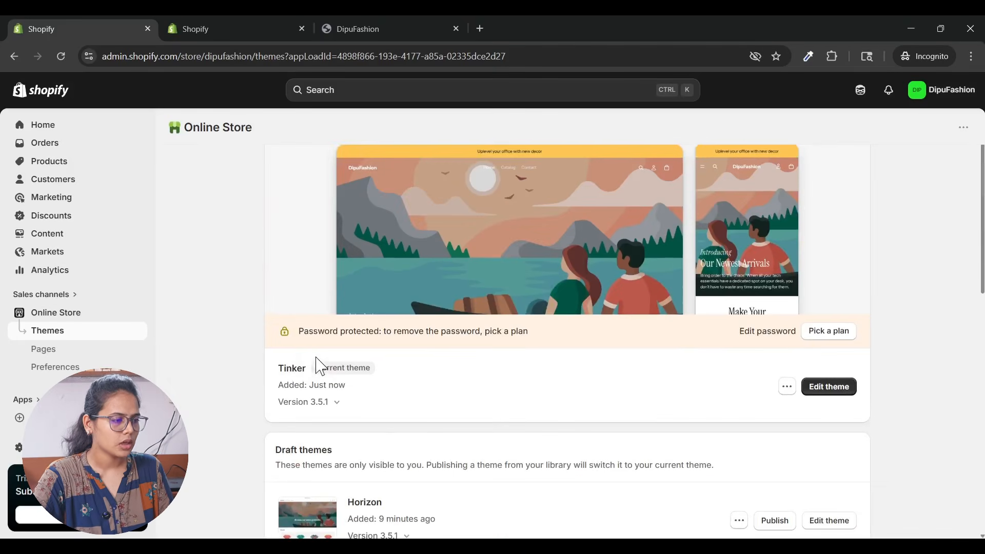
double_click(279, 369)
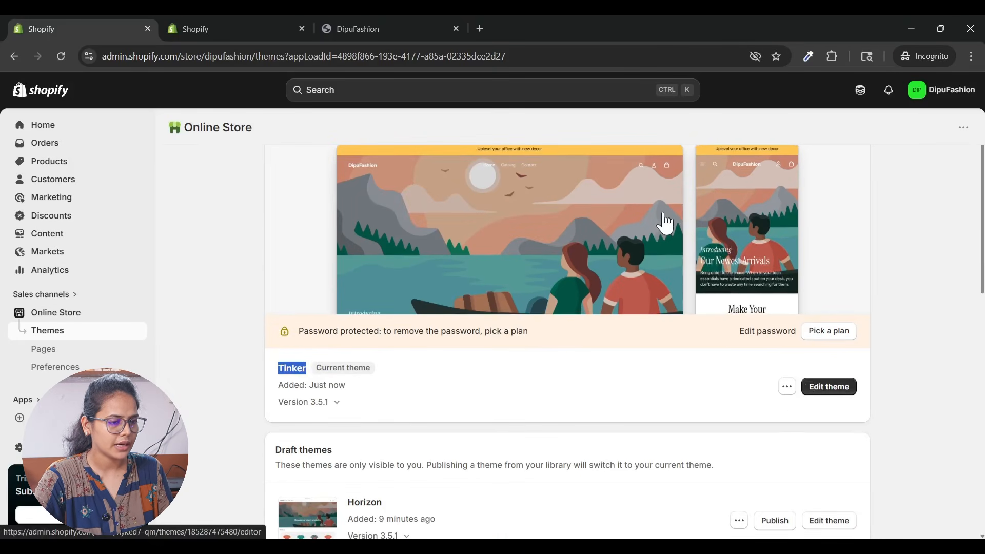
scroll(323, 359, down, 5)
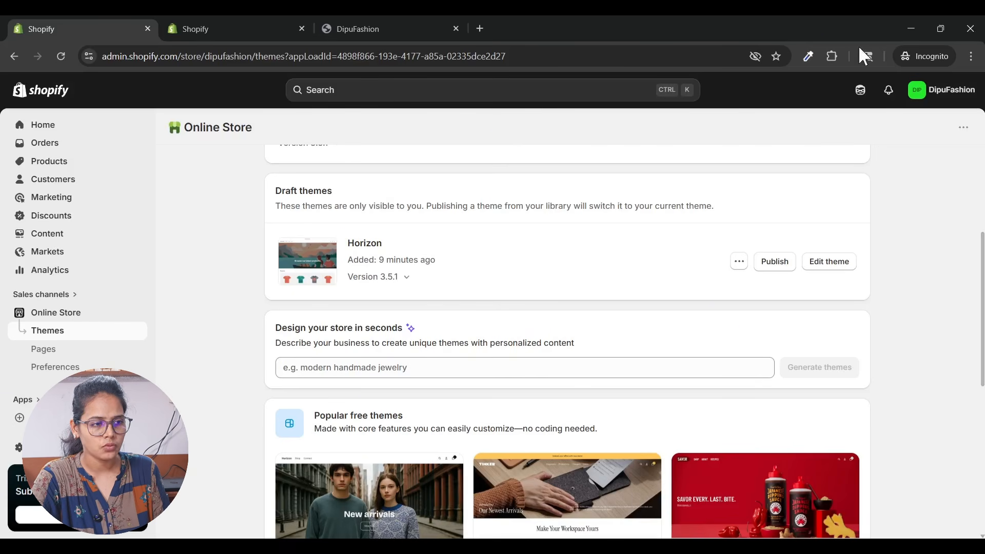
click(861, 97)
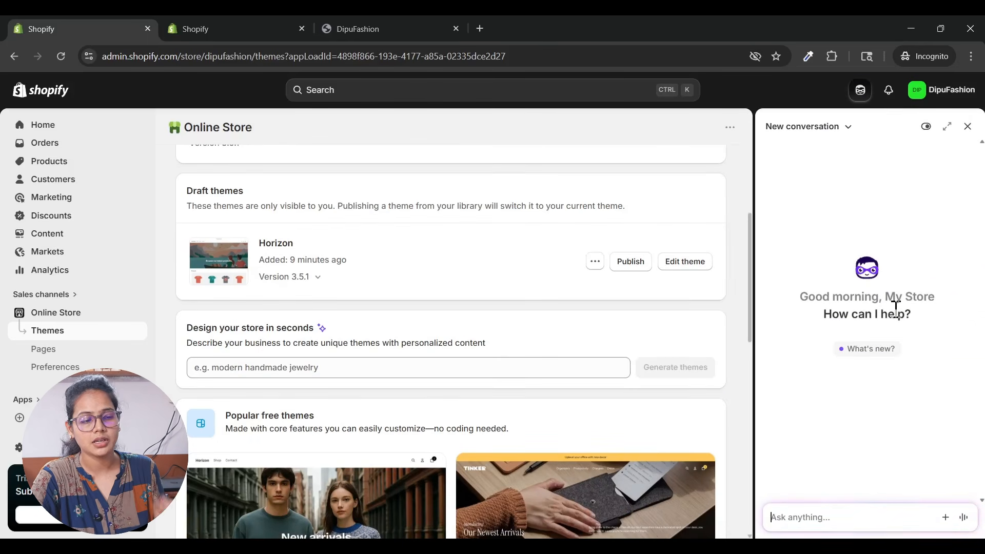
click(967, 126)
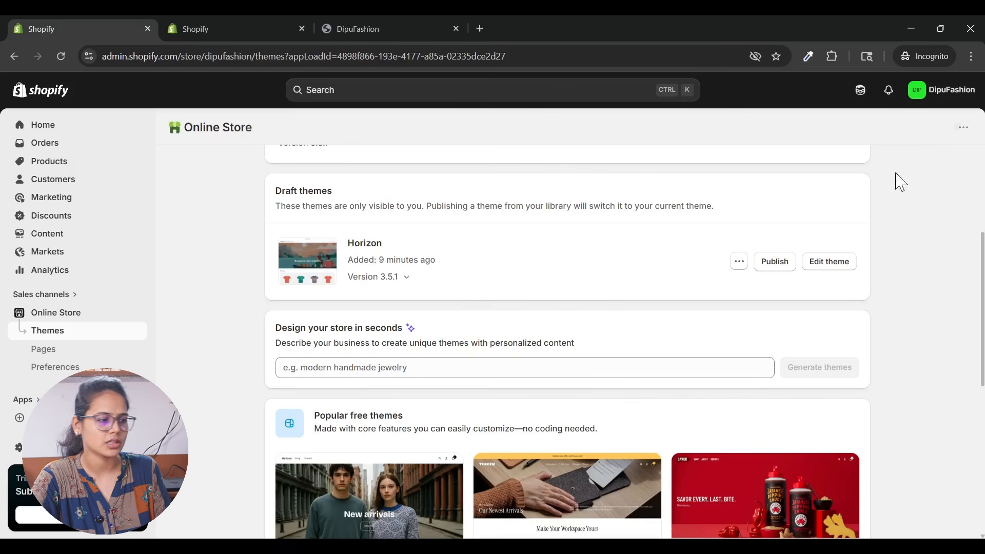
Paste the women's clothing store description and generate AI theme suggestions
click(360, 366)
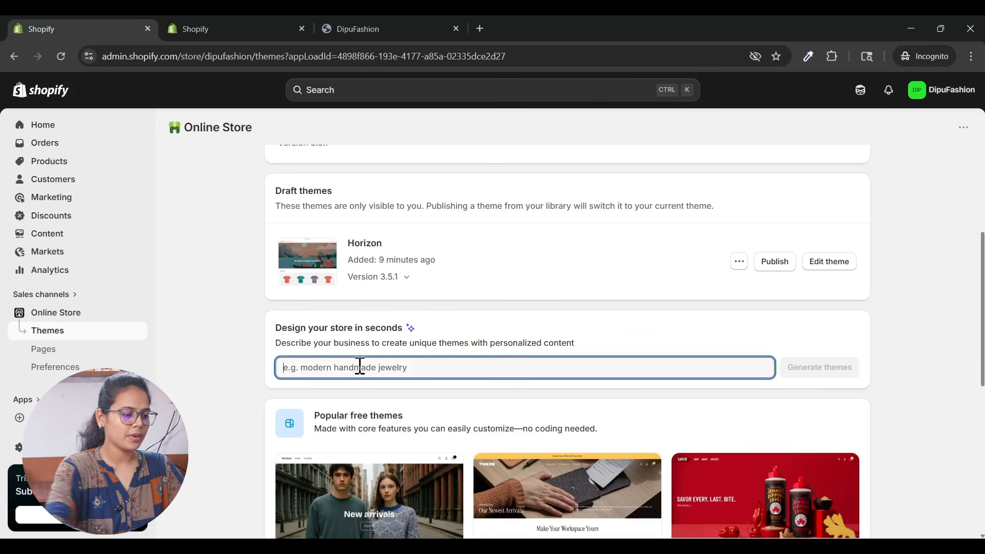
text(Generate Woman Clothing Fashion Shopify theme)
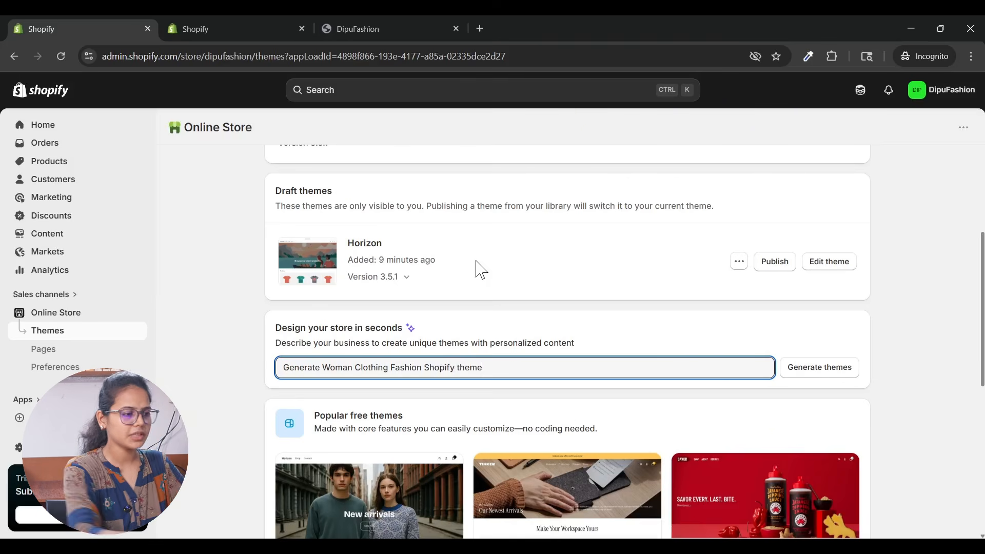
click(820, 378)
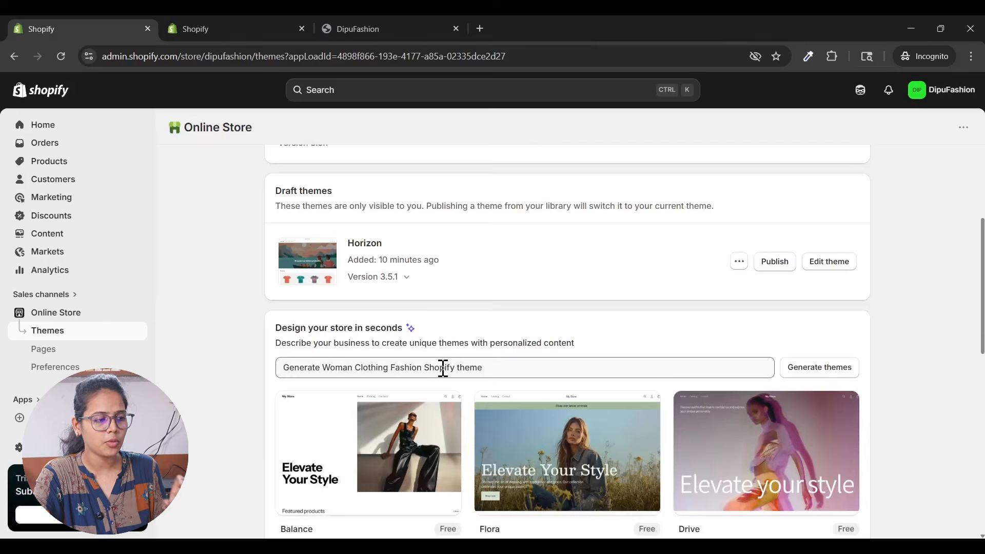
scroll(490, 402, down, 3)
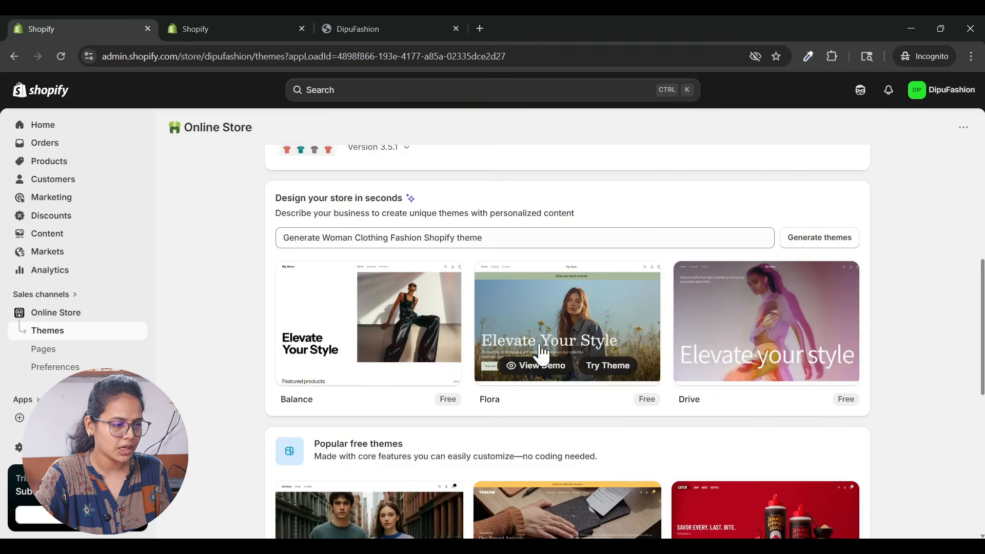
click(532, 366)
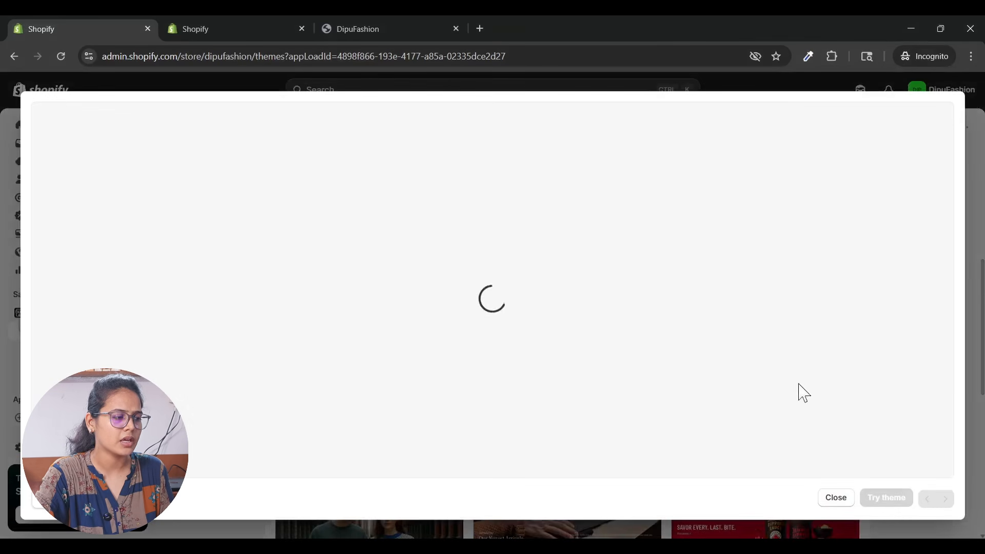
scroll(640, 328, down, 20)
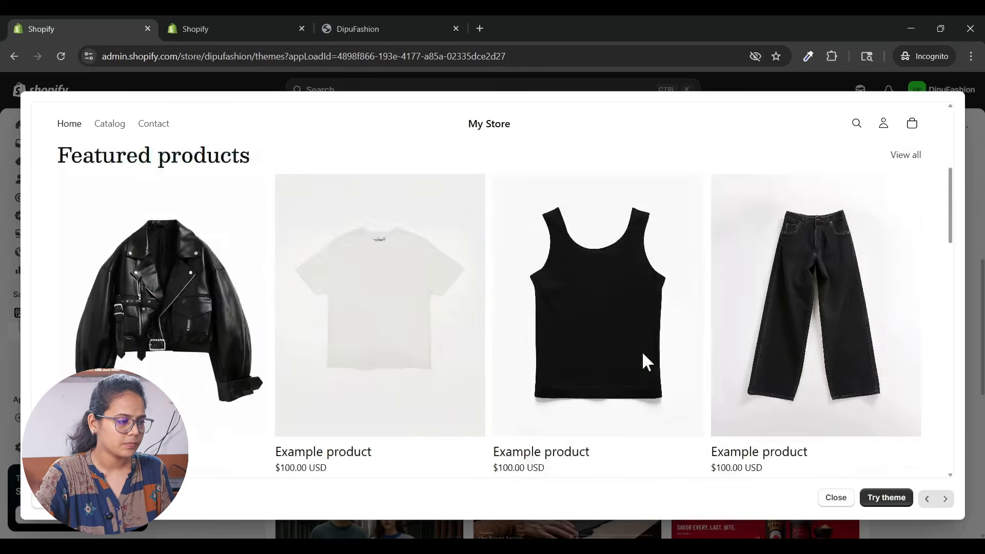
scroll(646, 359, down, 5)
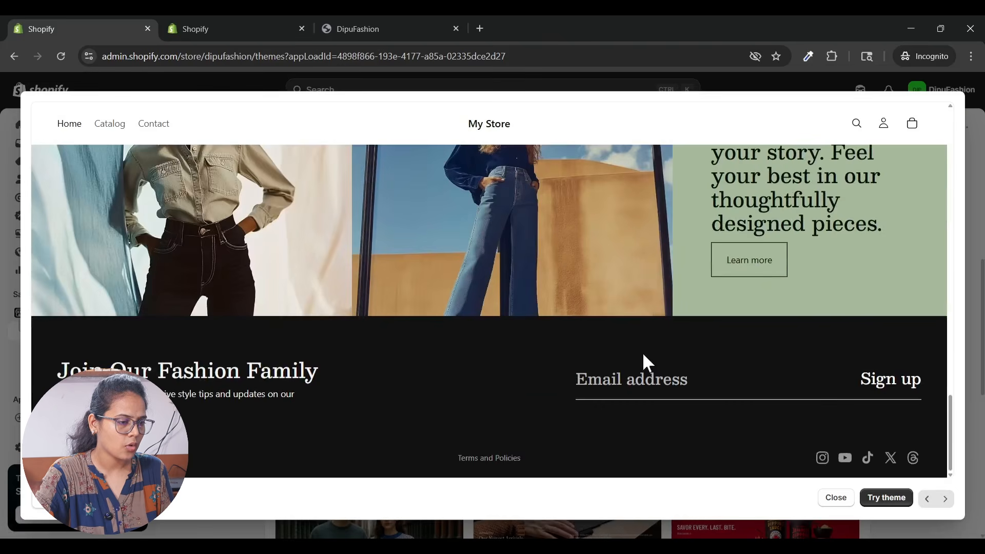
scroll(708, 308, up, 15)
scroll(708, 304, up, 1)
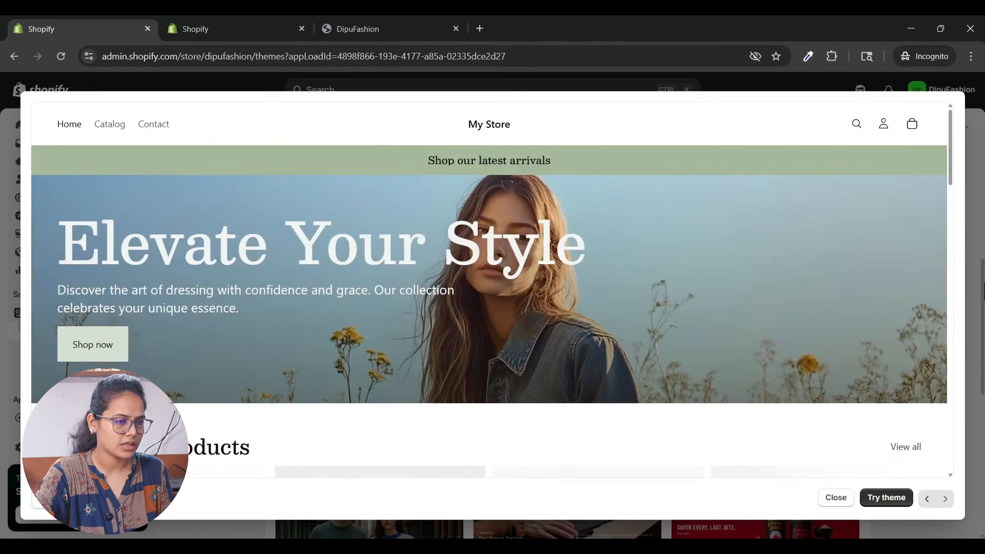
click(976, 168)
mouse_move(560, 347)
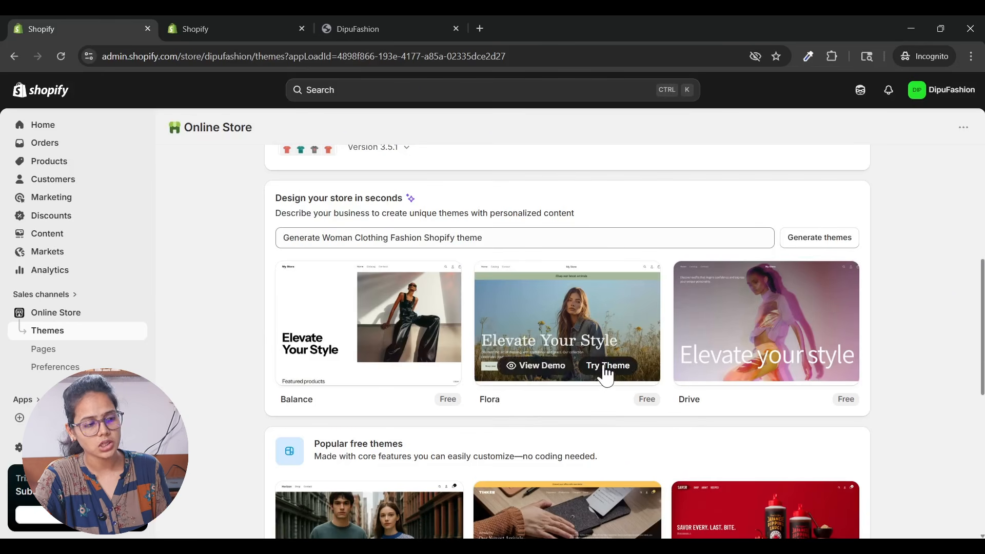
scroll(513, 390, up, 4)
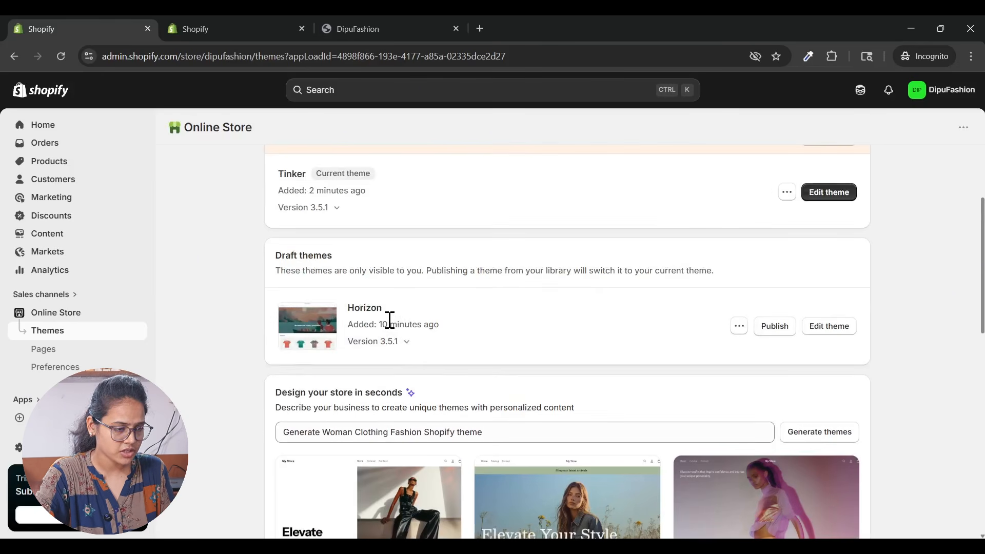
Publish Horizon as the current theme and open it in the theme editor
click(773, 332)
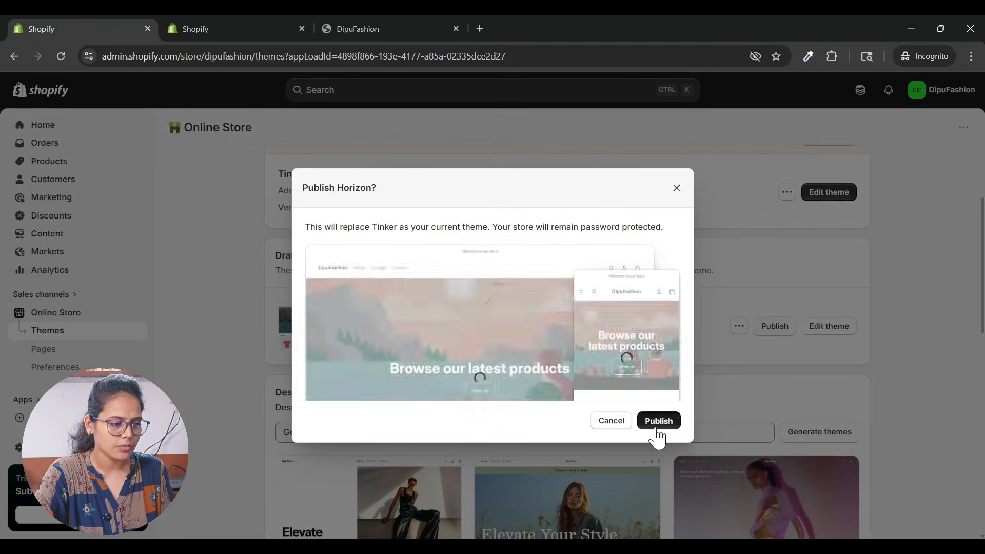
click(658, 426)
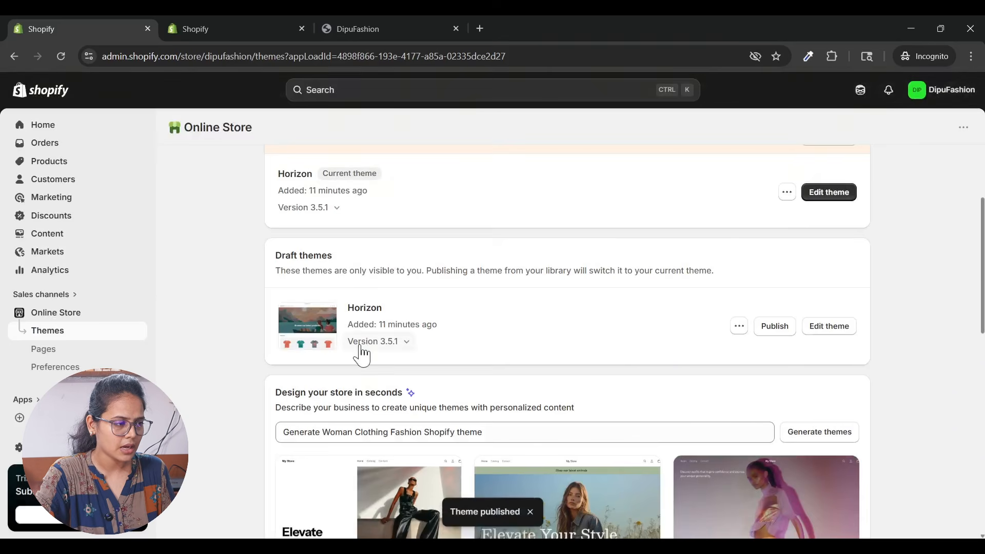
scroll(653, 308, up, 5)
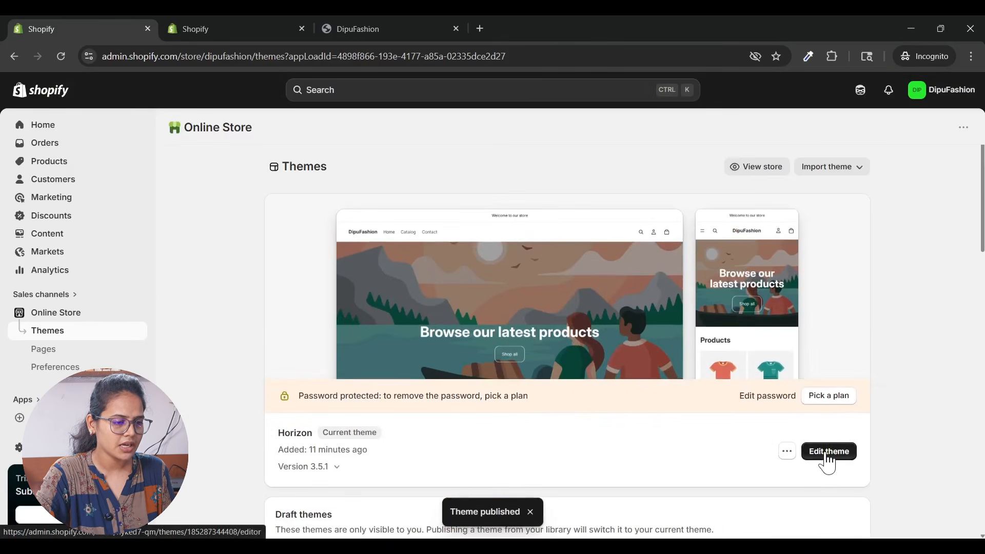
click(827, 455)
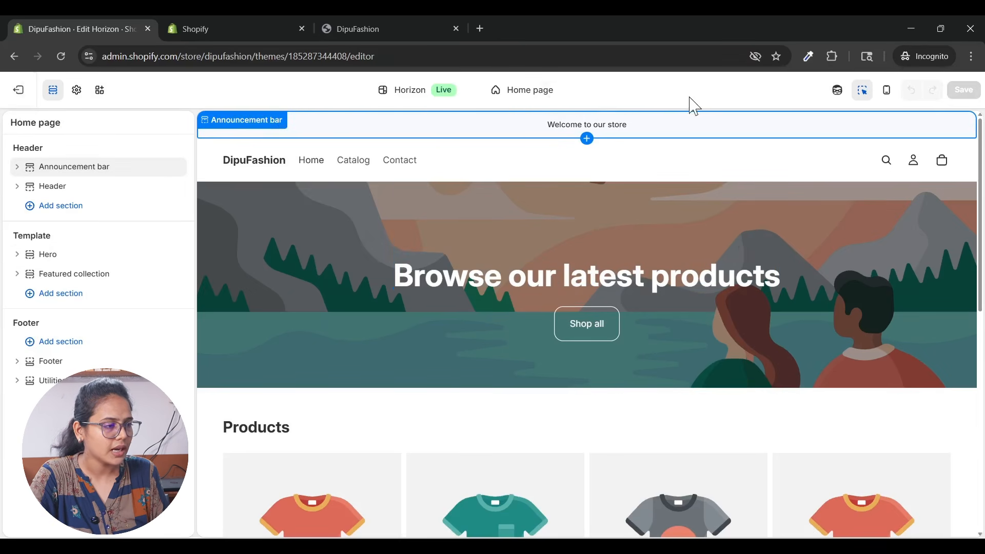
Browse the editor's store page list, close it, and open the Horizon theme's options menu
click(521, 95)
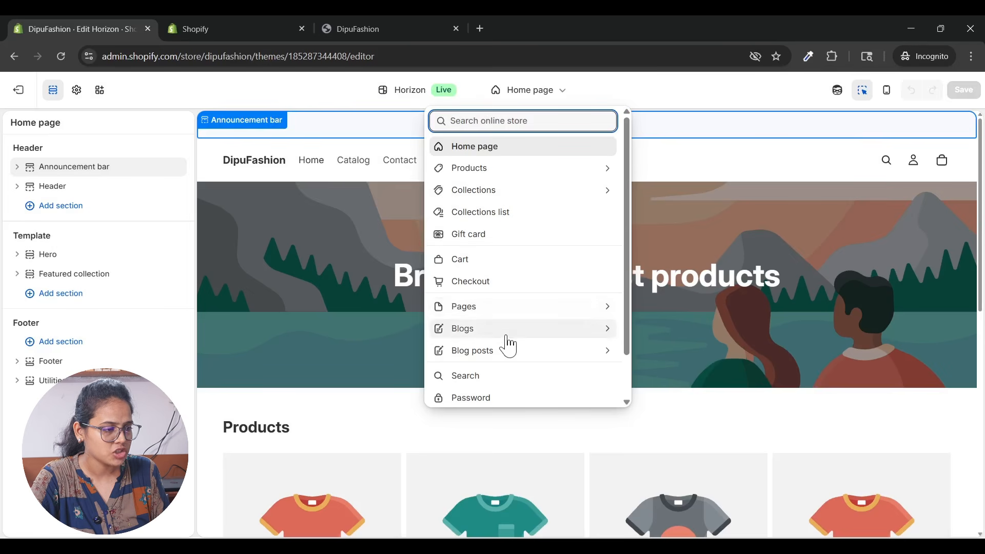
scroll(508, 380, down, 2)
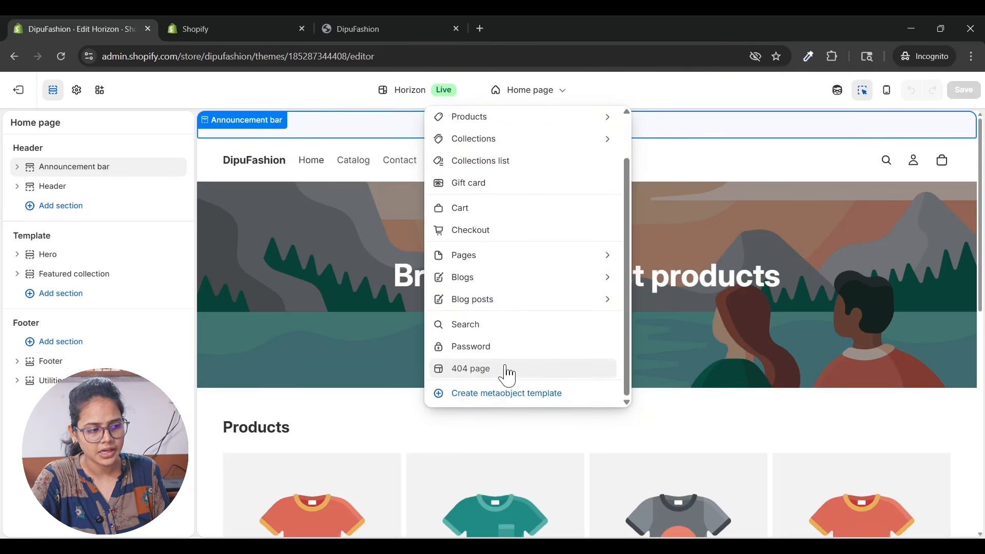
scroll(541, 190, up, 2)
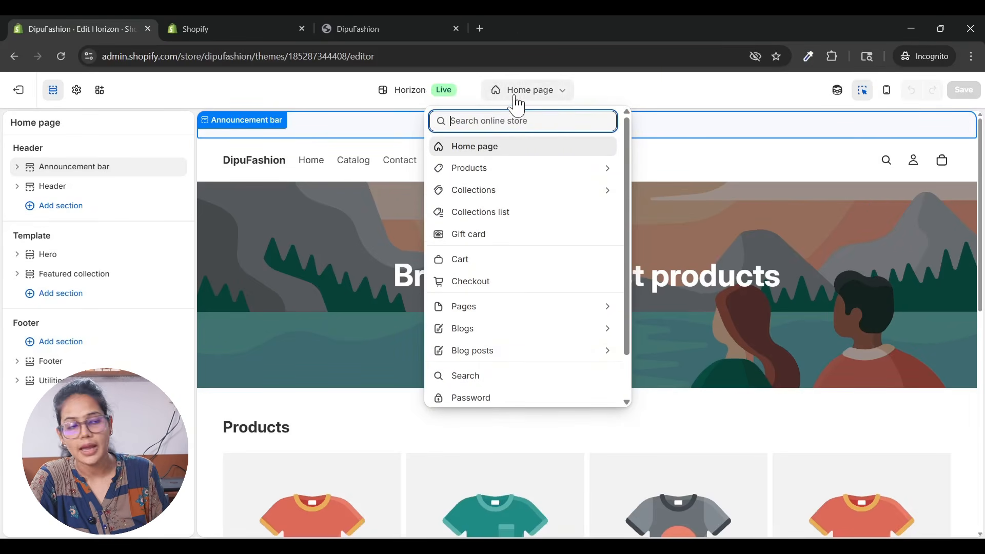
click(673, 95)
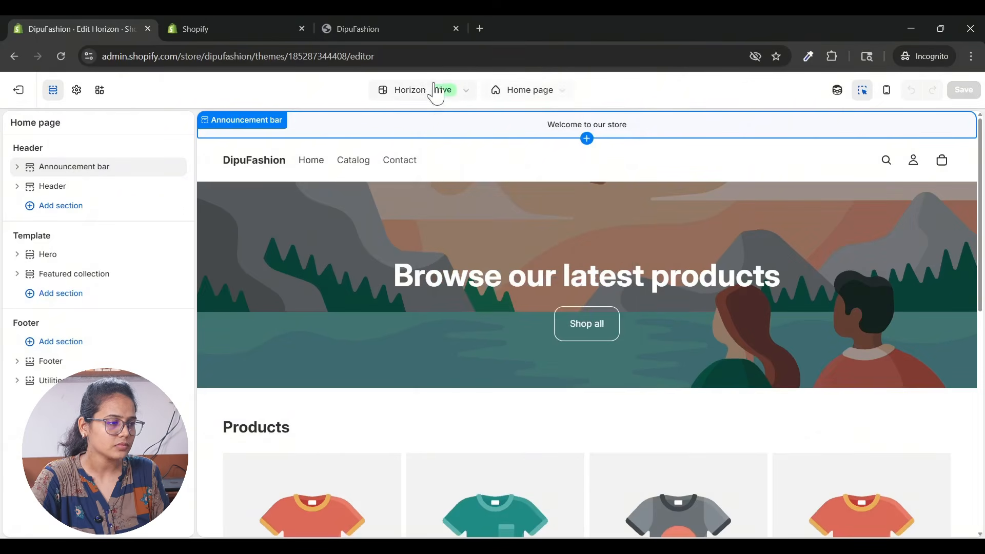
click(467, 94)
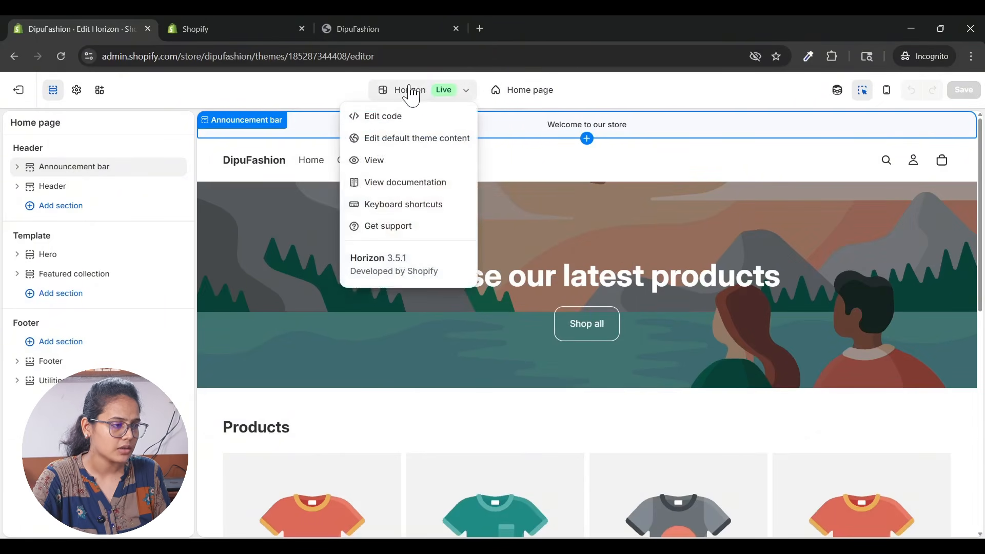
View the storefront in a new tab, close the old admin and storefront tabs, then return to the editor
click(384, 161)
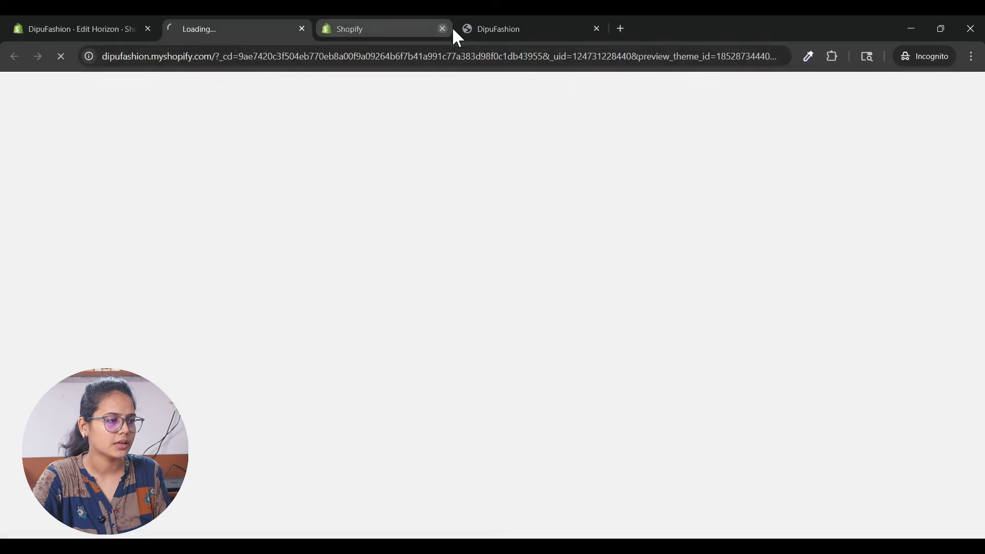
click(456, 29)
click(456, 29)
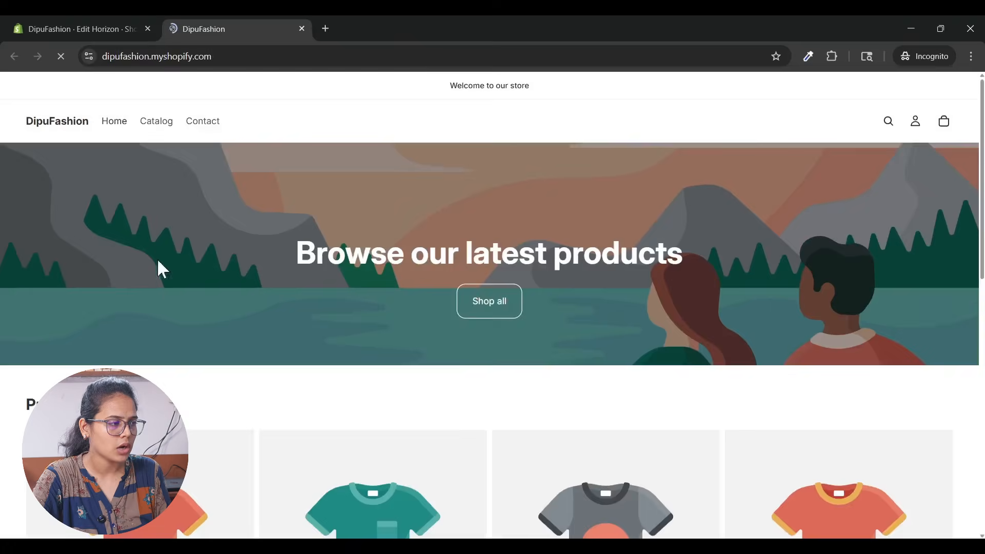
scroll(162, 304, down, 5)
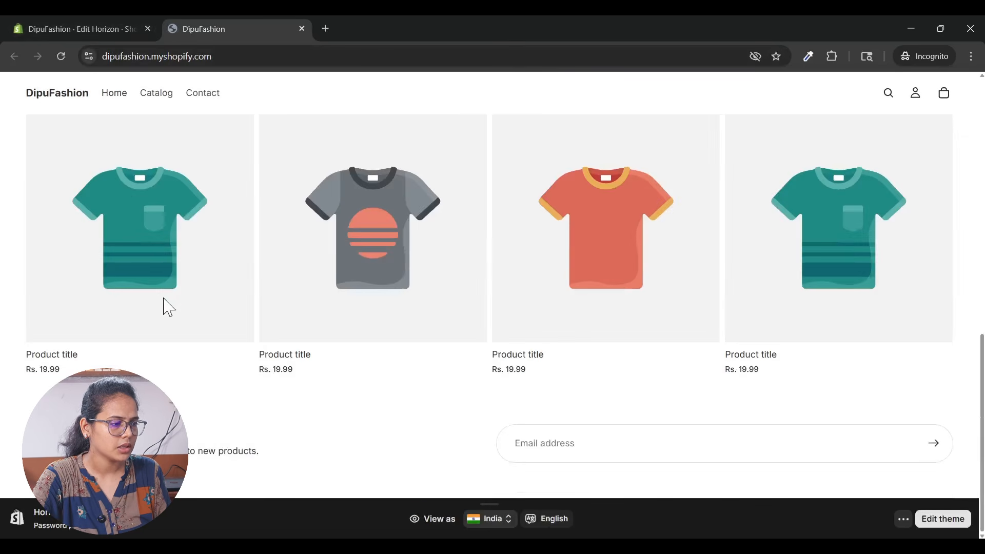
click(89, 20)
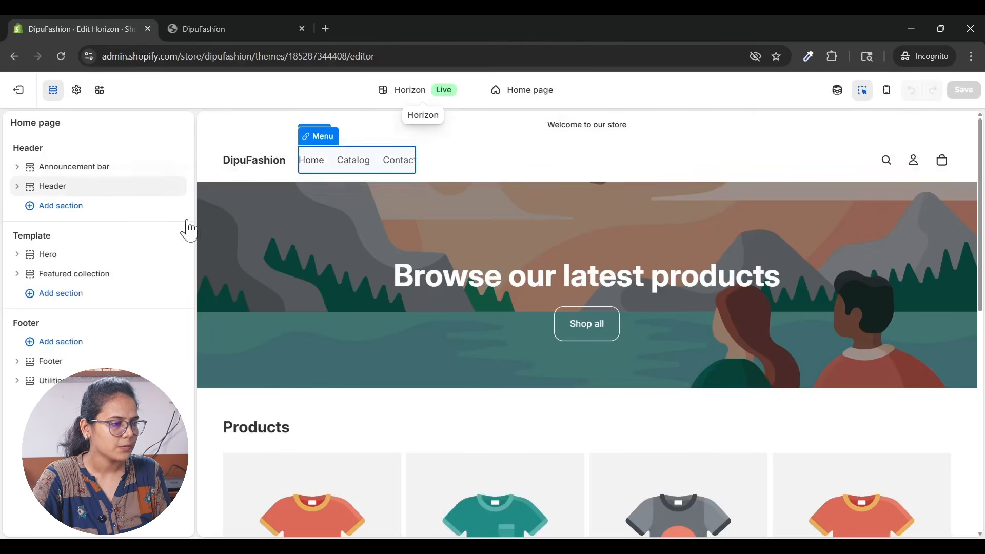
click(100, 91)
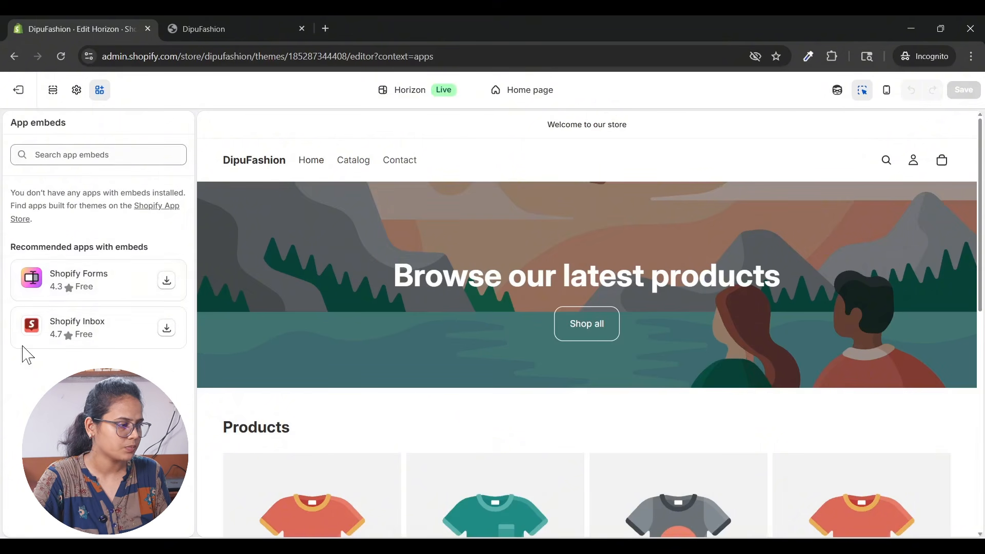
click(77, 92)
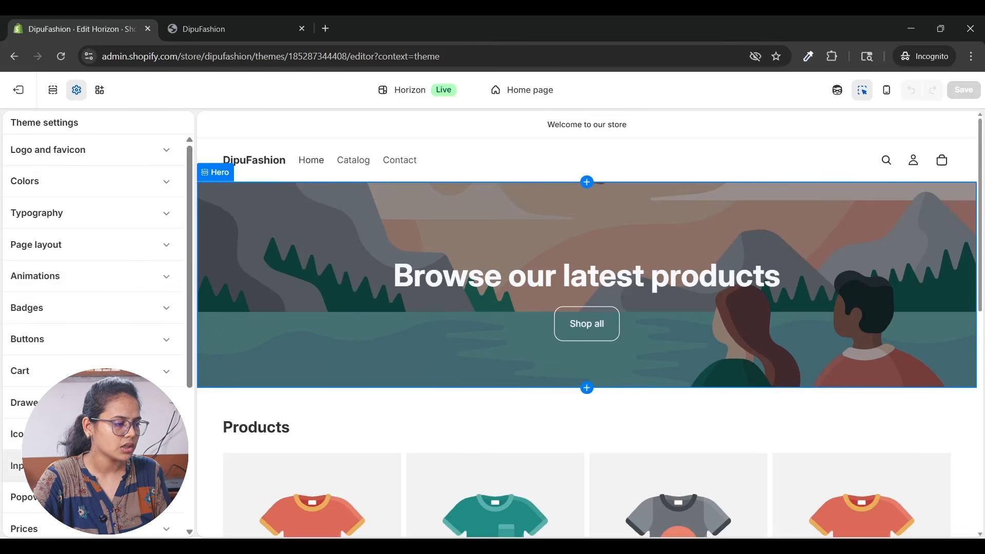
scroll(119, 398, down, 1)
scroll(119, 394, down, 5)
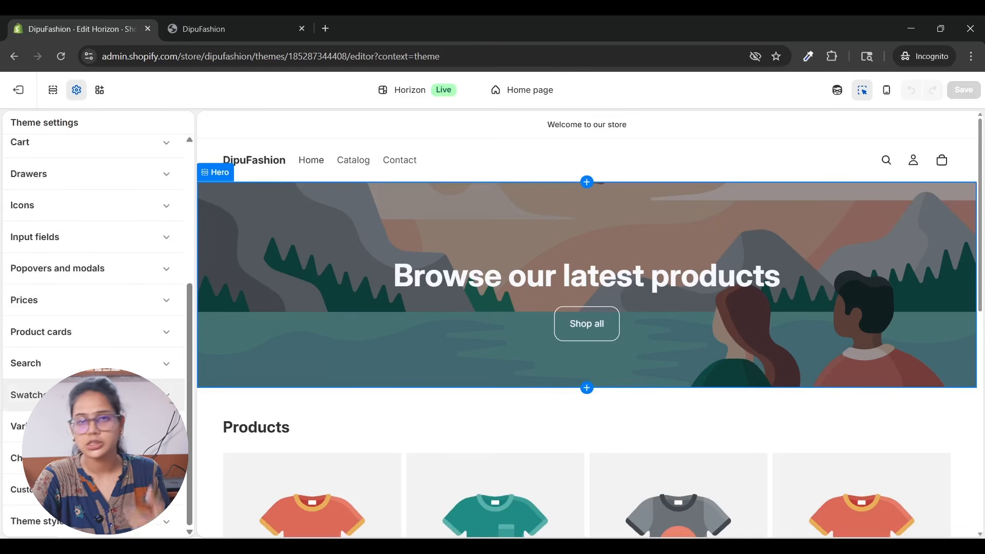
click(52, 91)
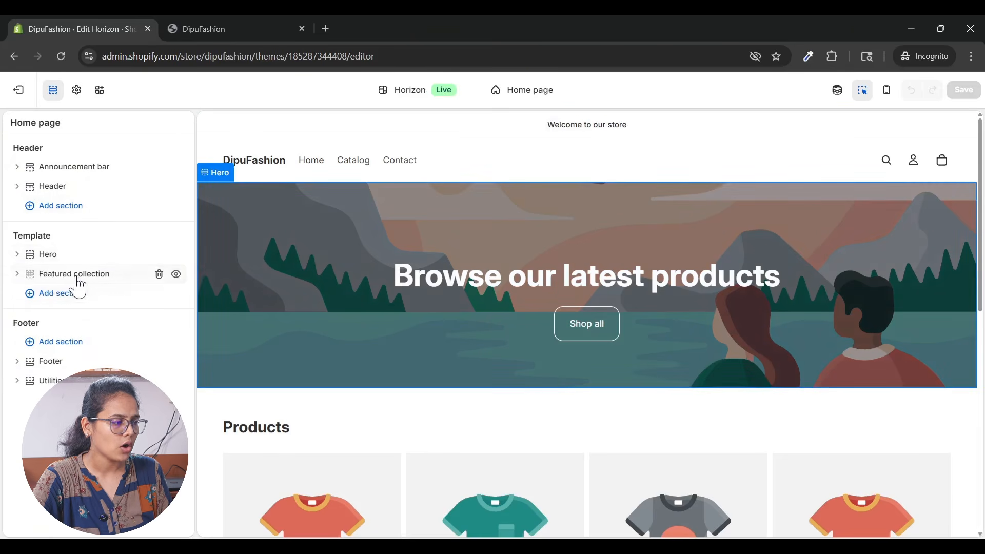
Check the Home page preview, toggling Sidekick and switching between mobile and desktop layouts
scroll(366, 278, down, 5)
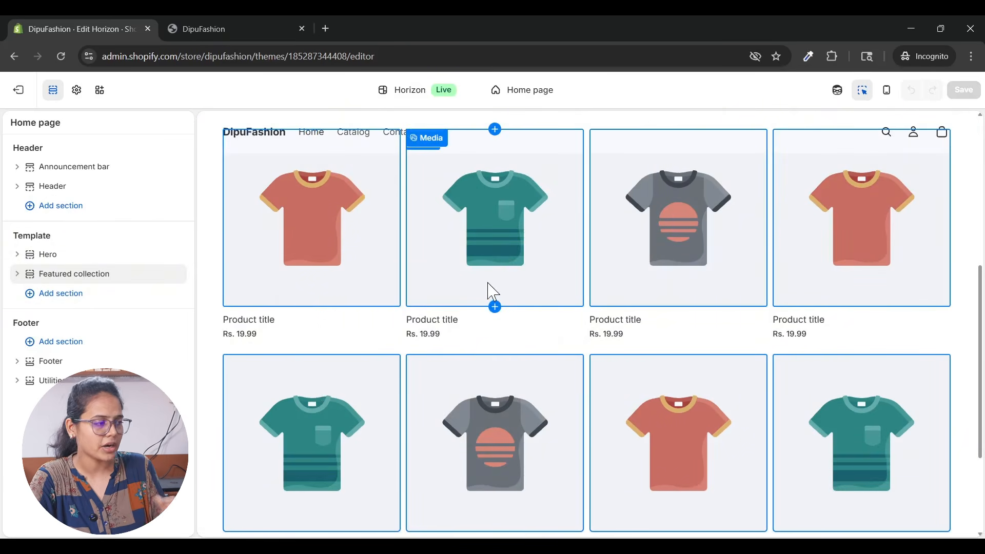
scroll(481, 201, up, 5)
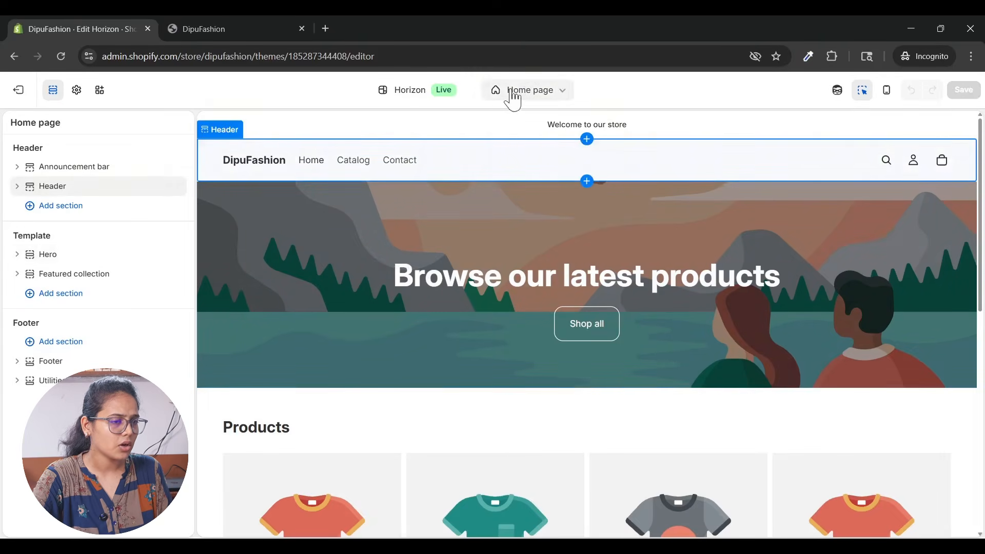
click(840, 92)
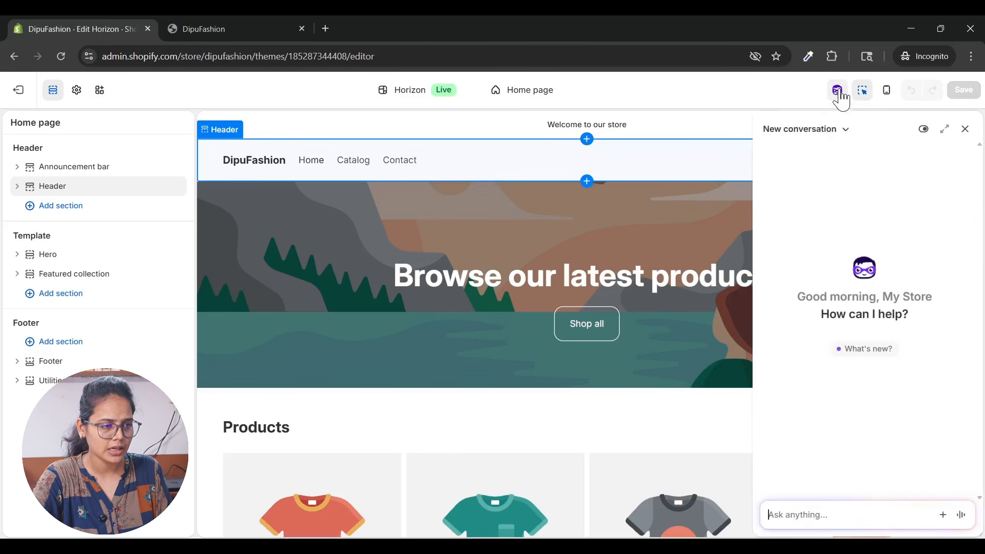
click(965, 130)
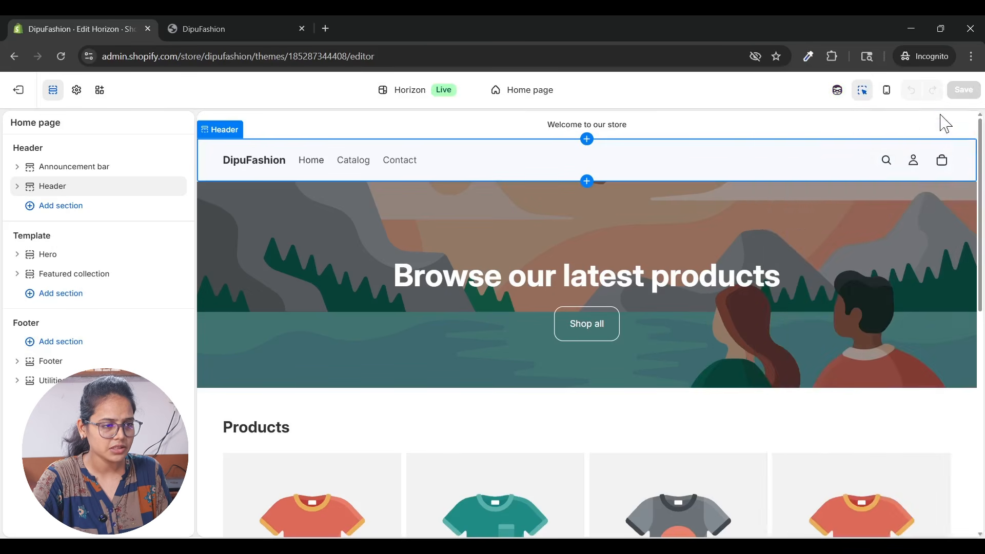
click(888, 92)
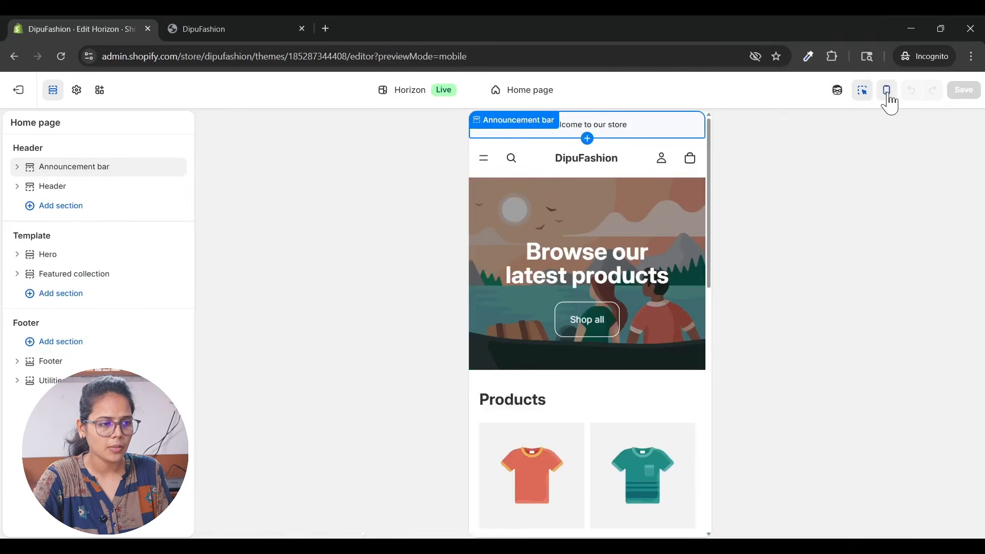
scroll(625, 317, down, 5)
scroll(625, 317, down, 5)
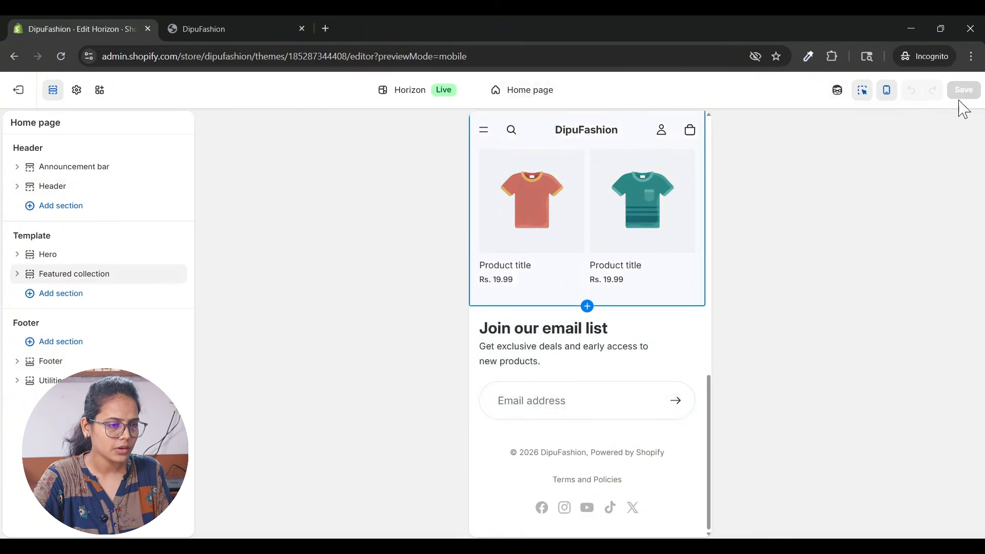
click(890, 95)
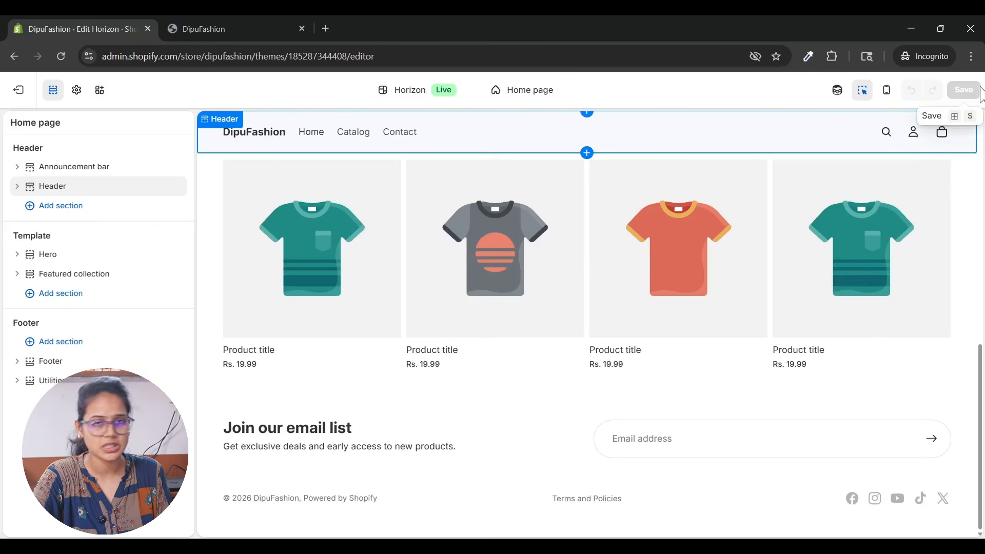
scroll(392, 279, up, 10)
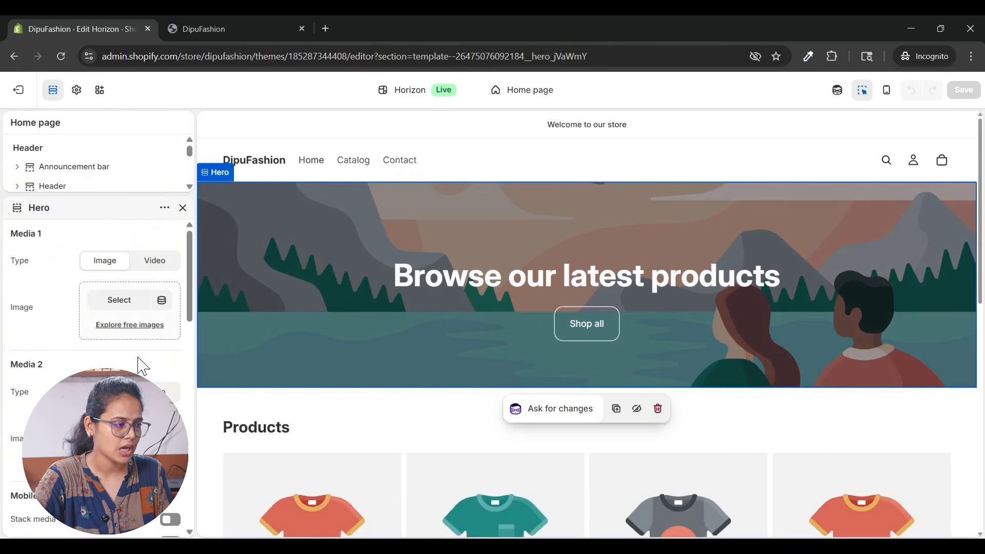
Upload pexels-ron-lach-9255740 from Downloads and set it as the Hero's Media 1 image
click(183, 208)
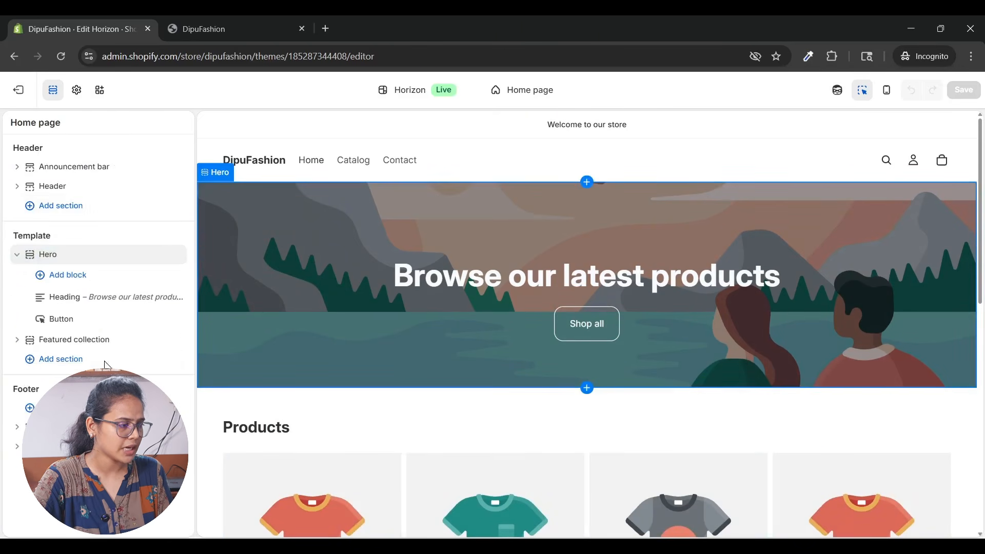
click(60, 261)
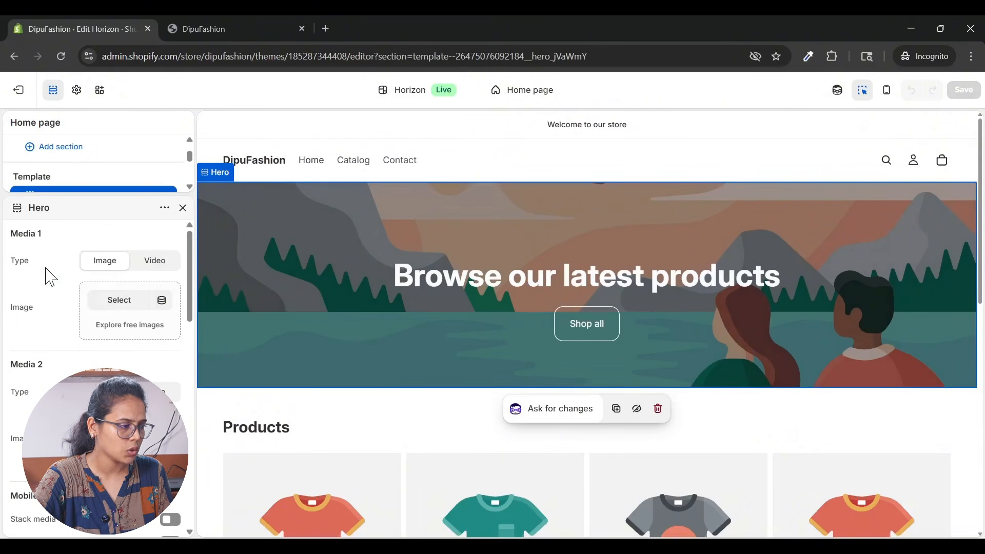
click(123, 307)
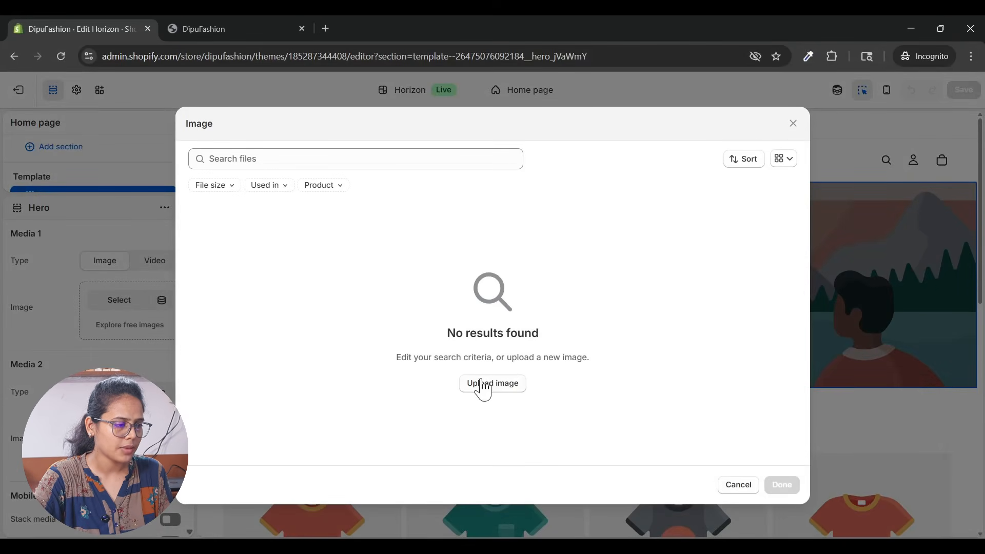
click(483, 390)
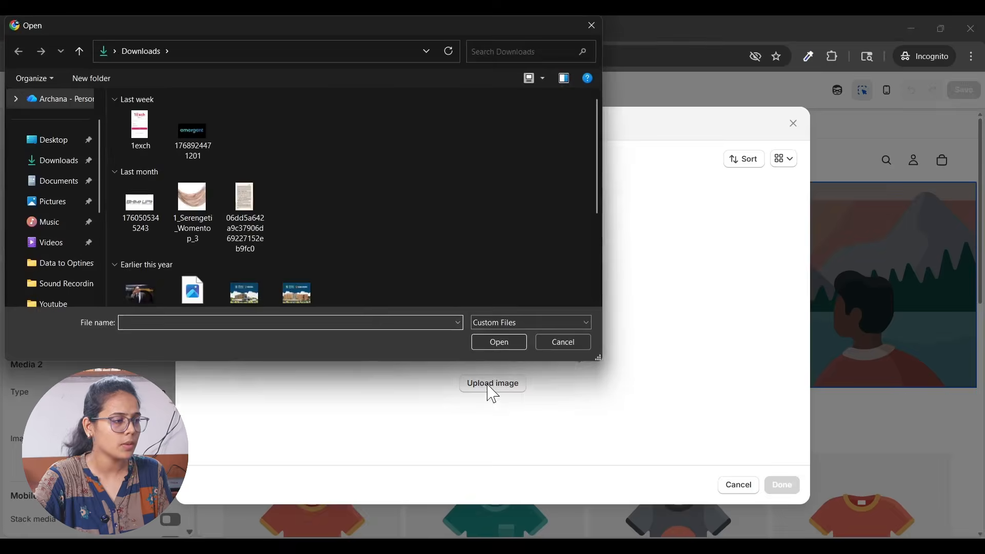
click(191, 149)
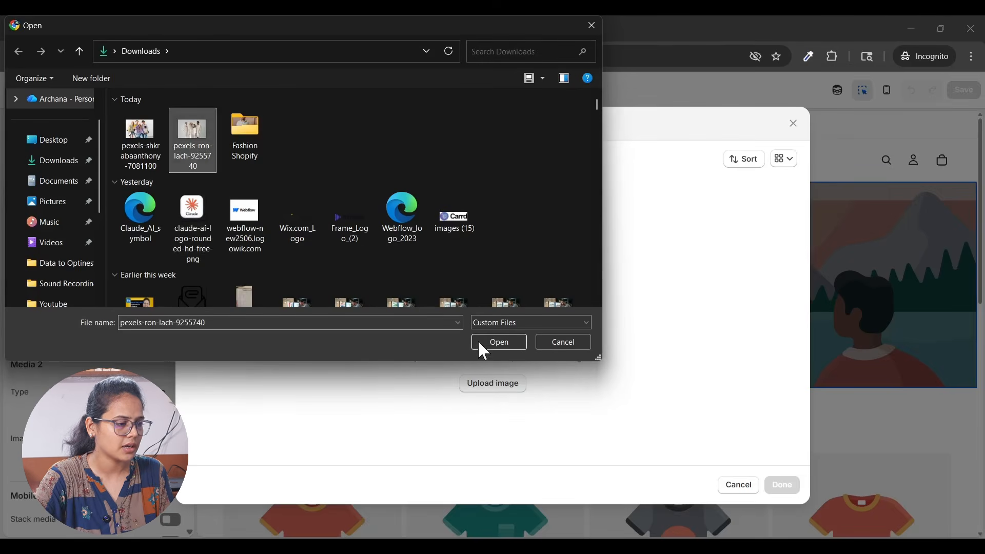
click(500, 344)
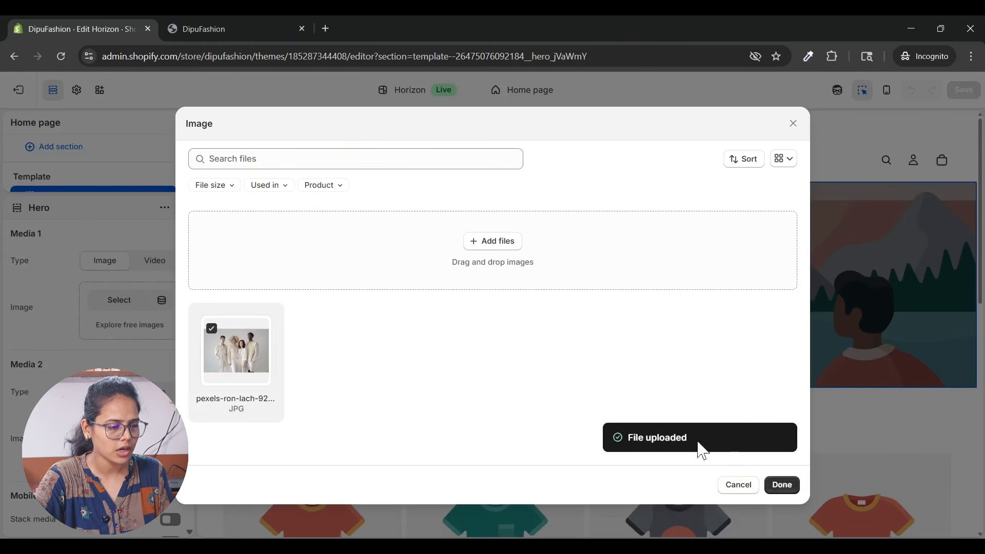
click(790, 491)
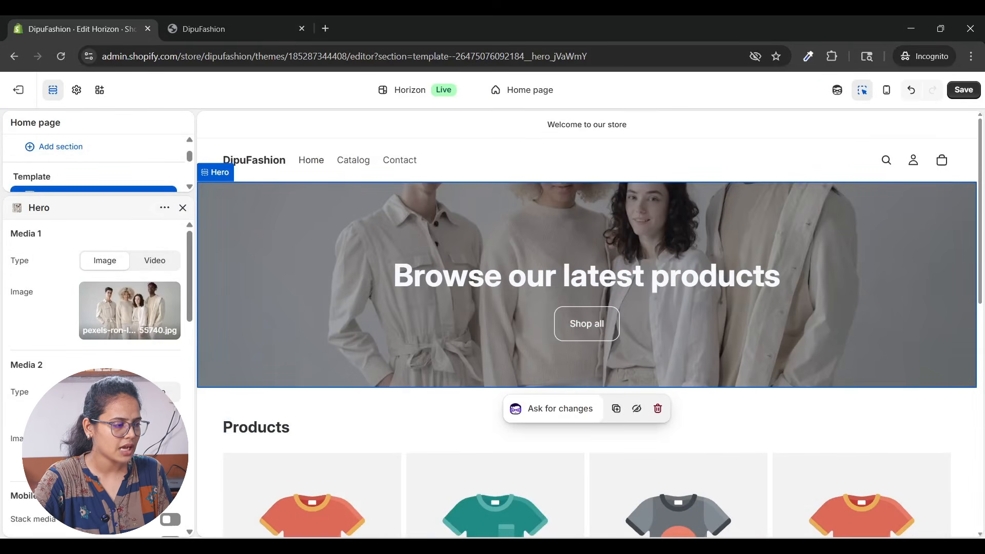
Upload pexels-shkrabaanthony-7081100 from Downloads and set it as the Hero's Media 2 image
scroll(85, 361, down, 3)
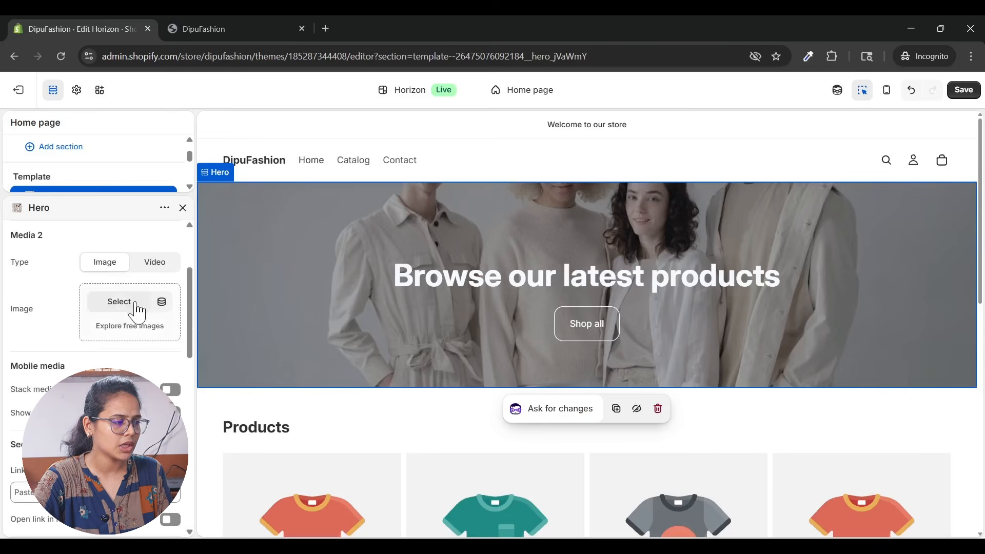
click(119, 302)
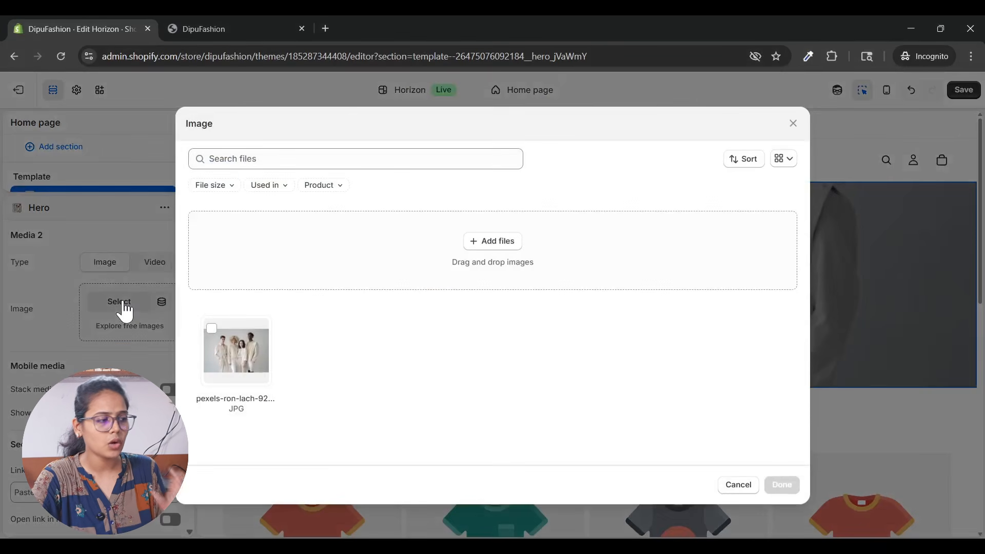
click(502, 251)
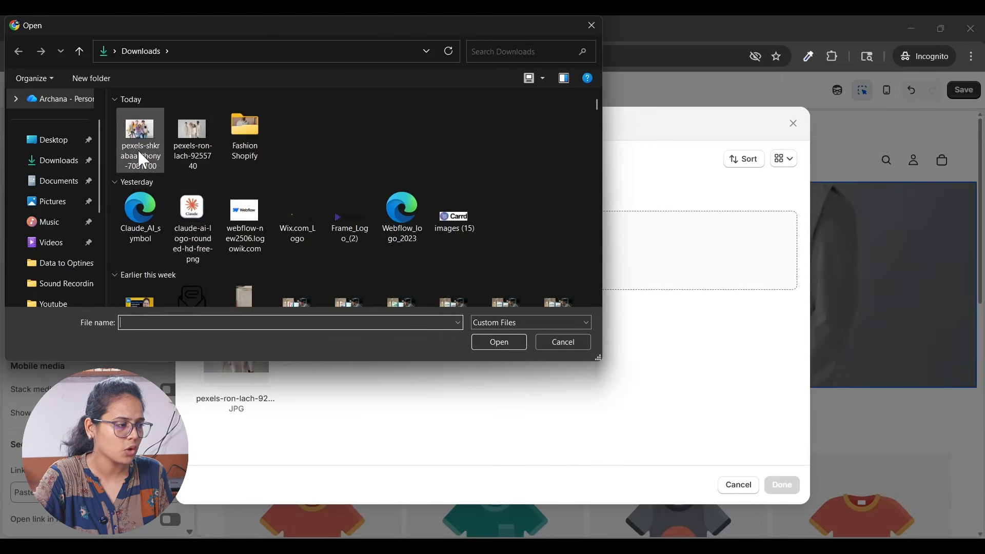
click(139, 152)
click(501, 346)
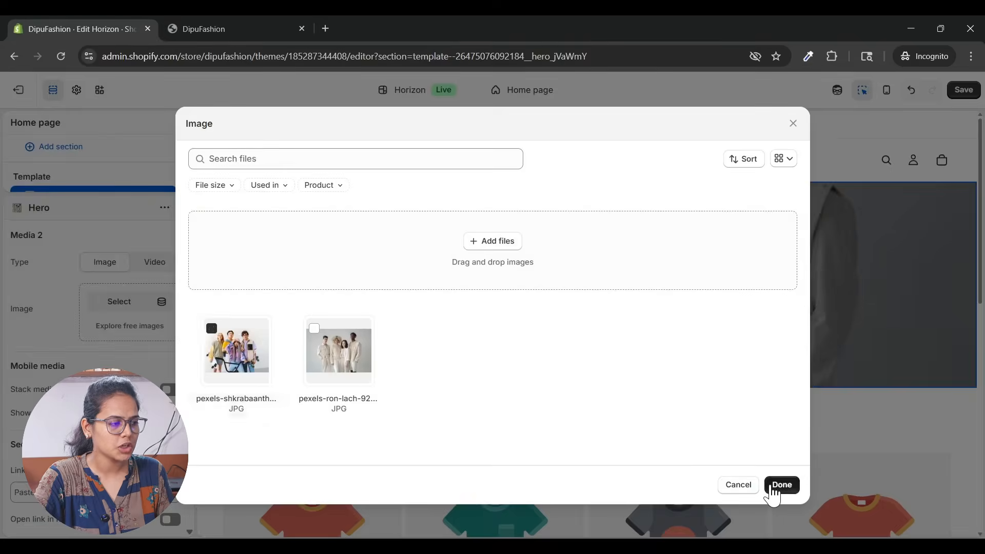
click(770, 488)
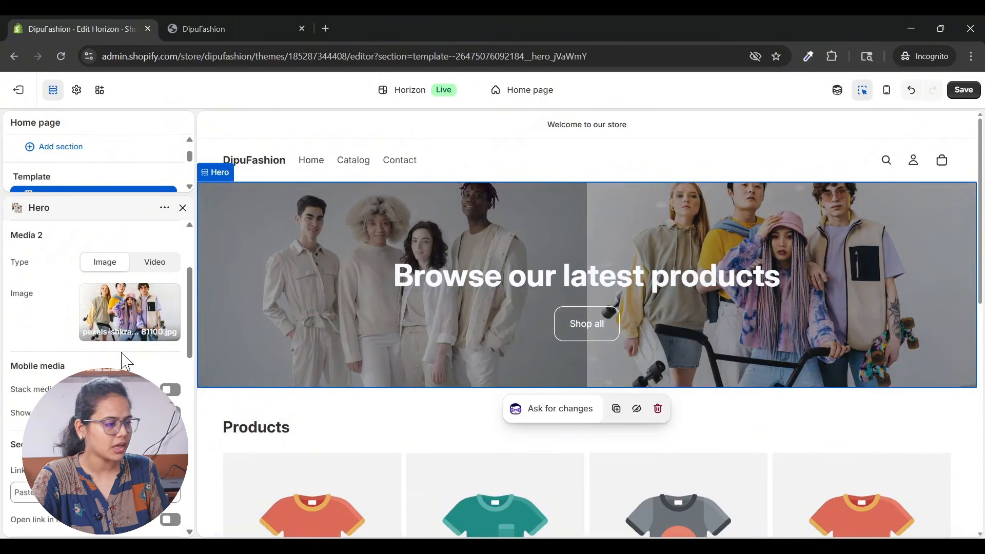
scroll(44, 382, down, 3)
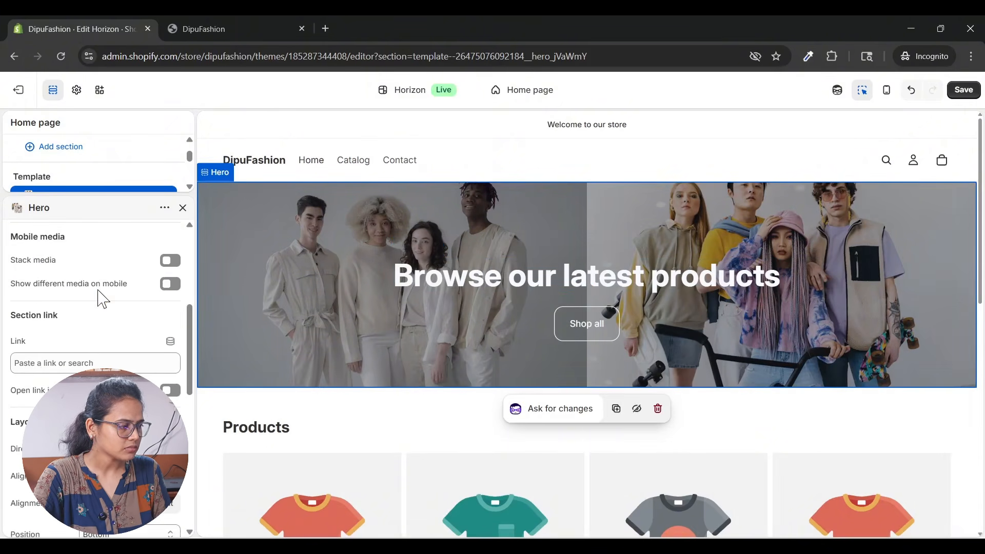
scroll(103, 299, up, 3)
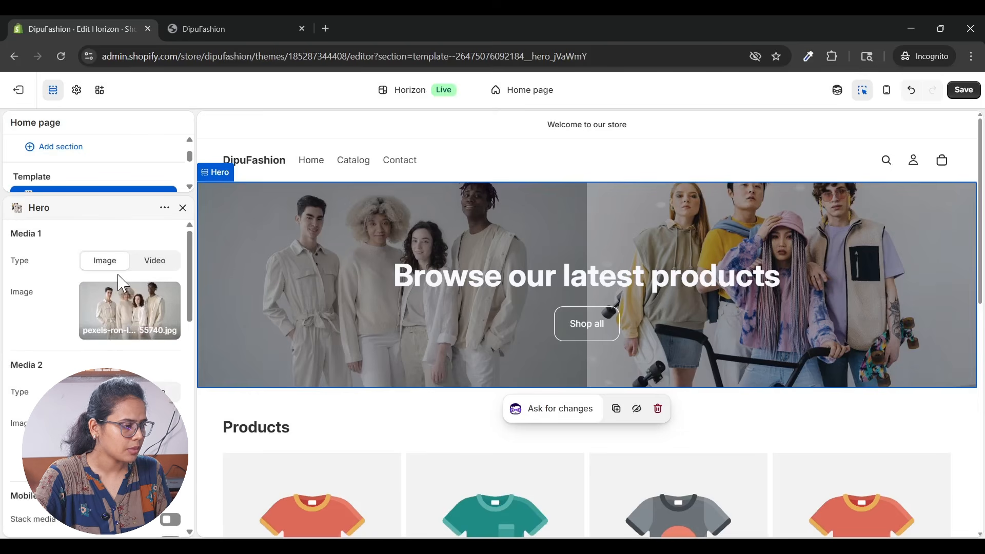
scroll(111, 353, down, 3)
scroll(110, 362, up, 3)
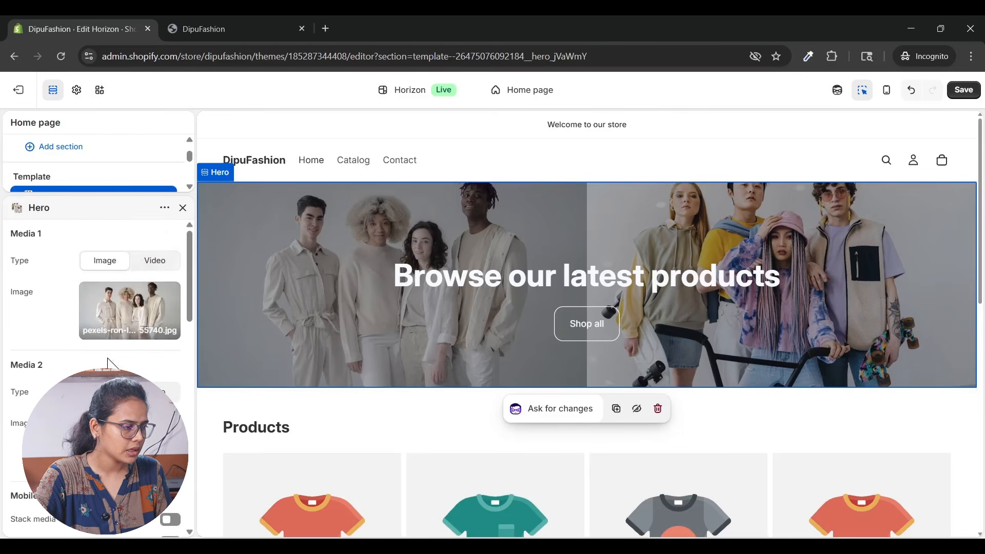
click(159, 267)
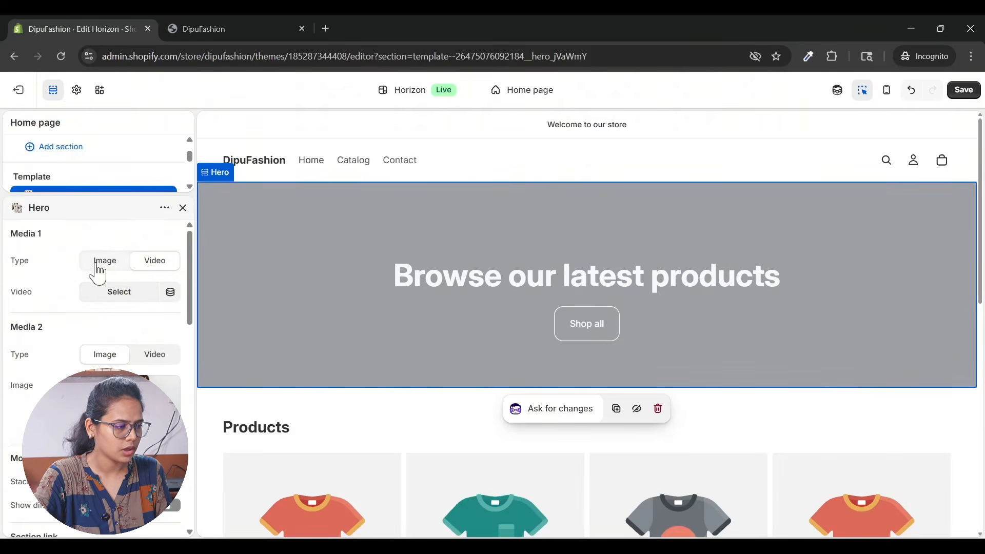
click(99, 271)
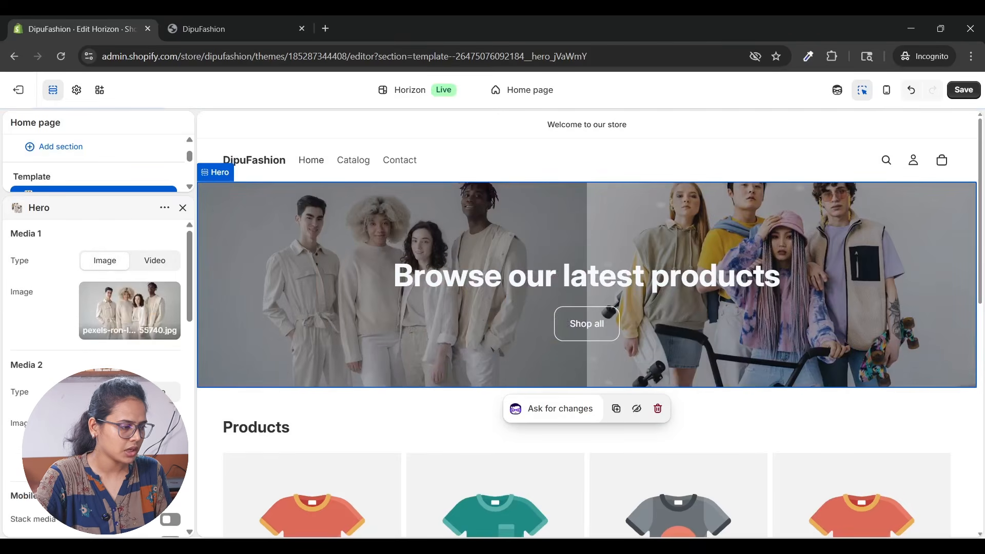
scroll(100, 272, down, 2)
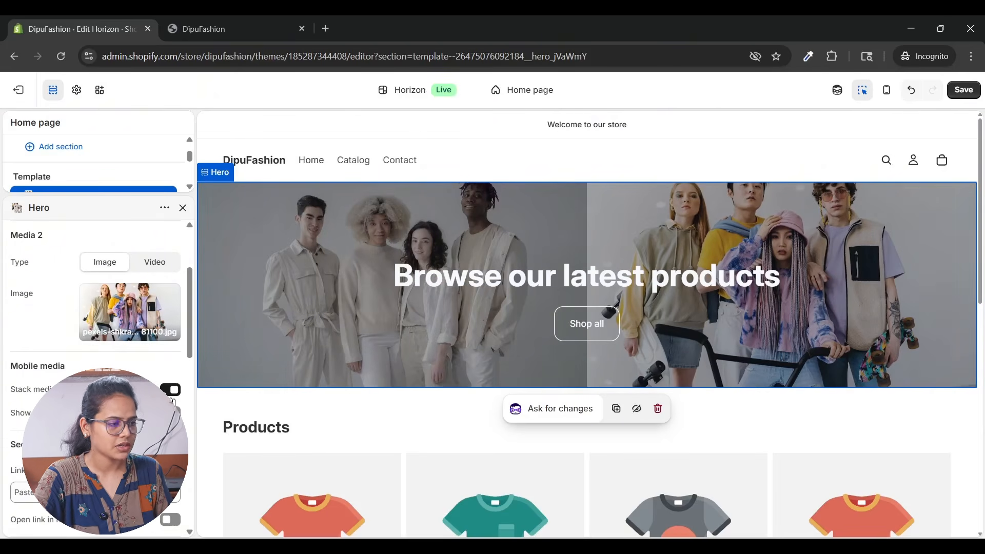
scroll(97, 308, down, 3)
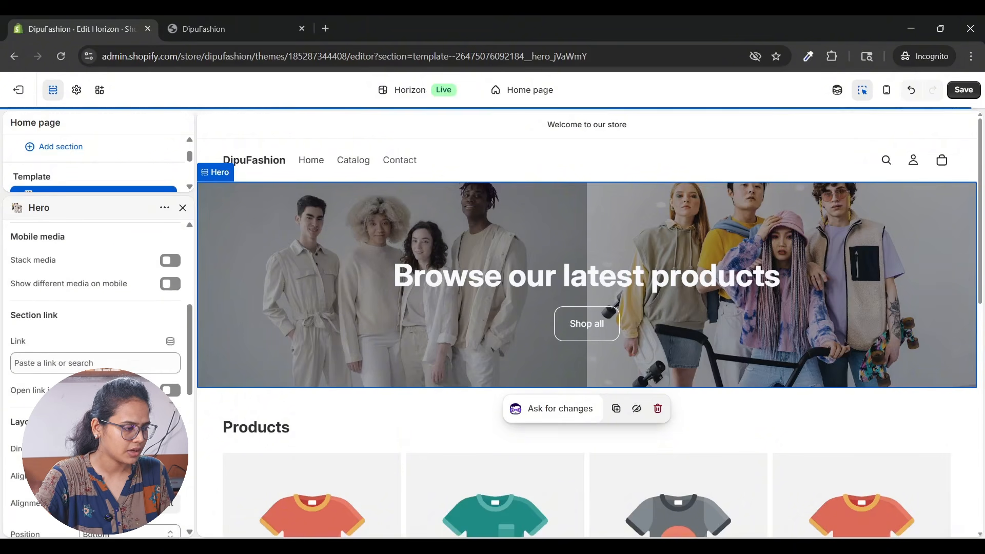
Set the Hero section link to Collections > All collections
click(72, 364)
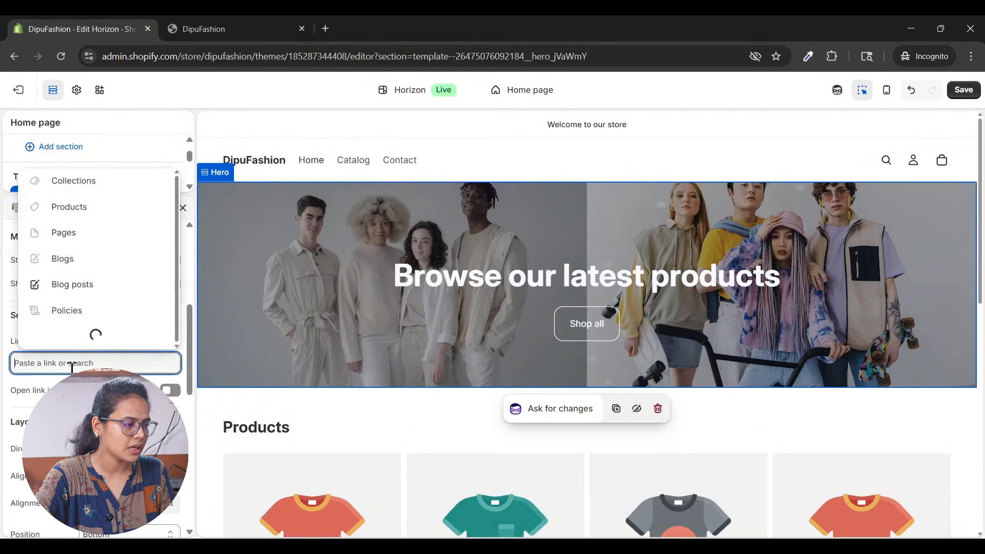
click(85, 221)
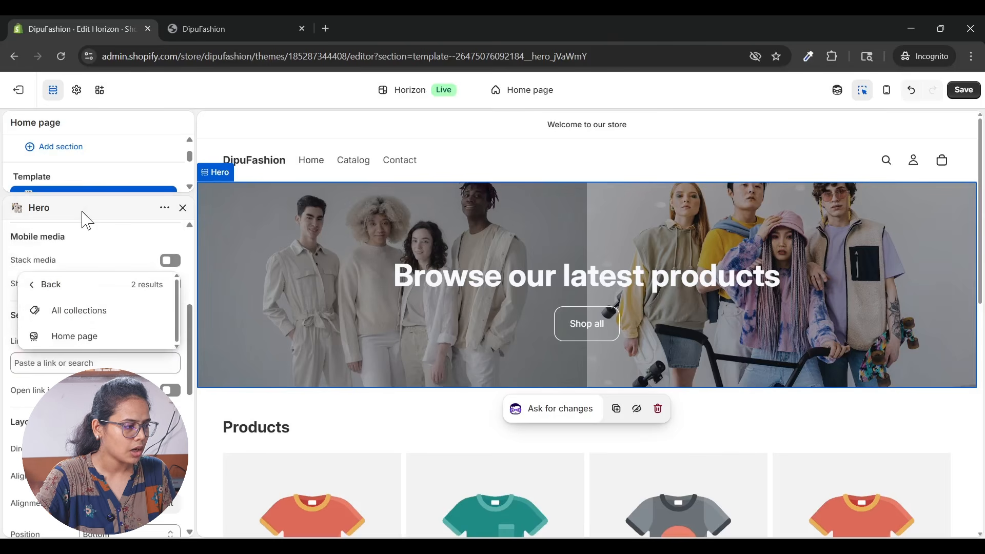
click(96, 321)
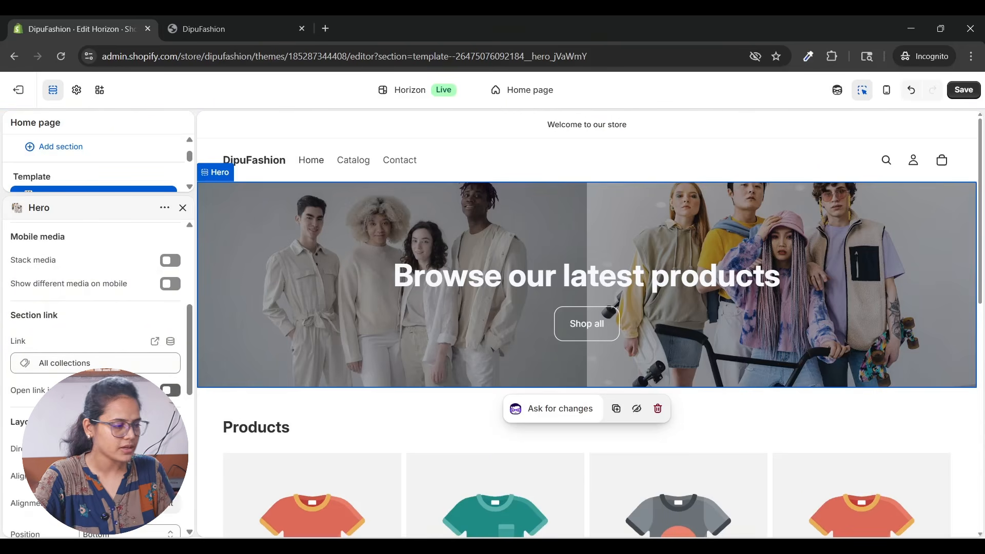
scroll(170, 297, down, 4)
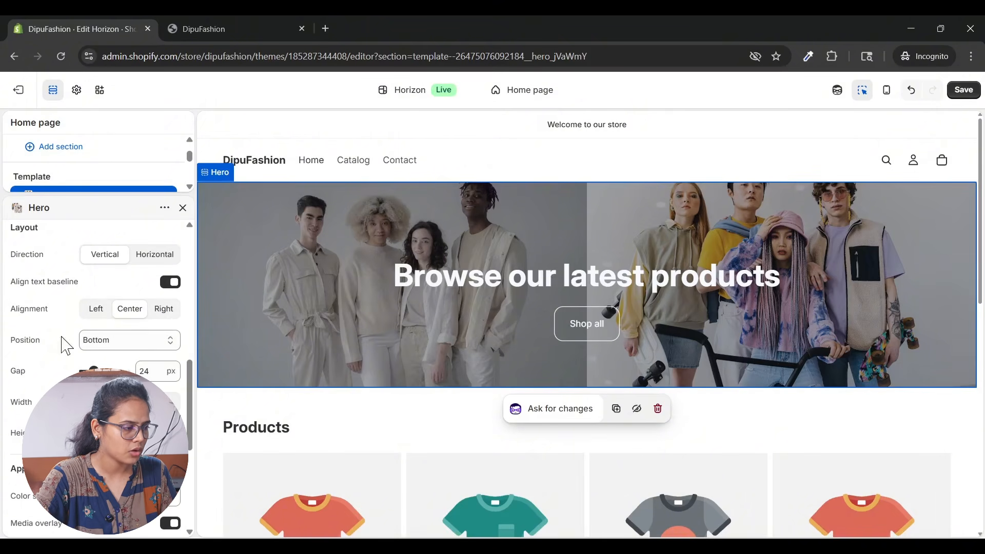
Center the hero text and button vertically and set the banner height to Large
click(124, 347)
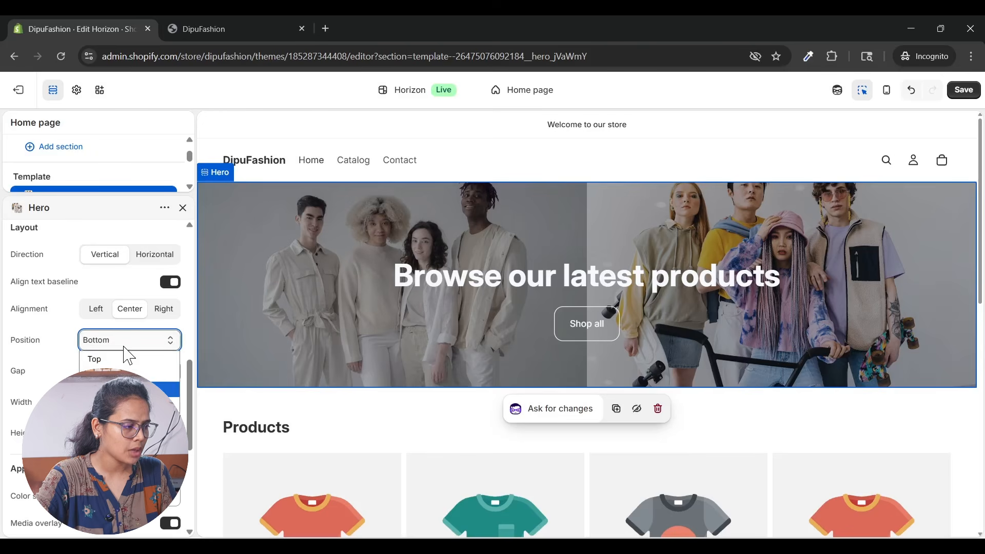
click(116, 376)
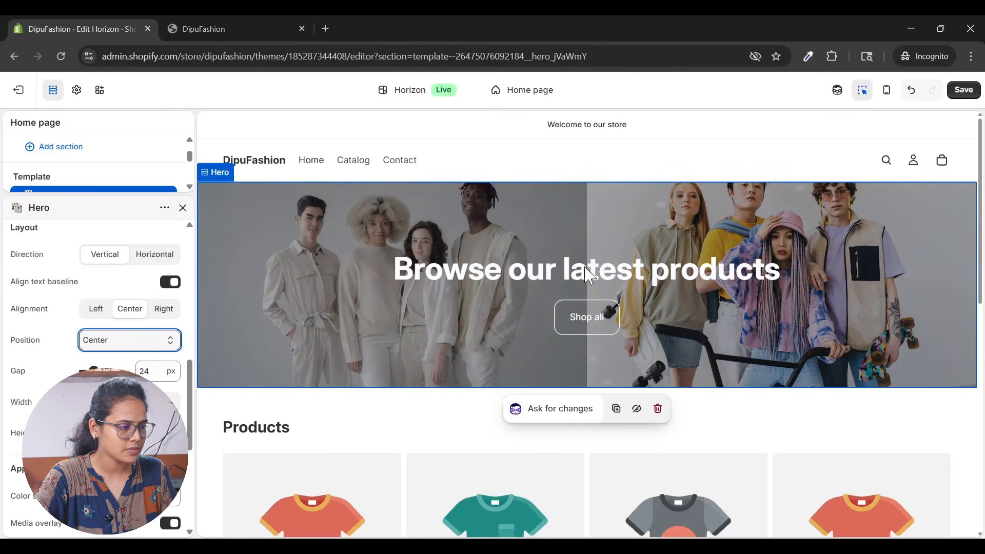
scroll(62, 308, down, 3)
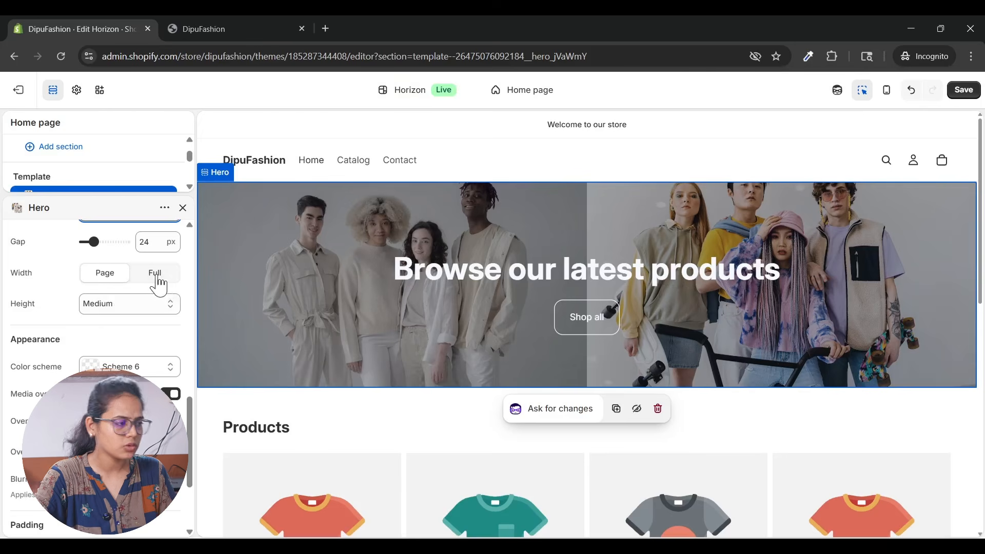
click(124, 310)
click(112, 368)
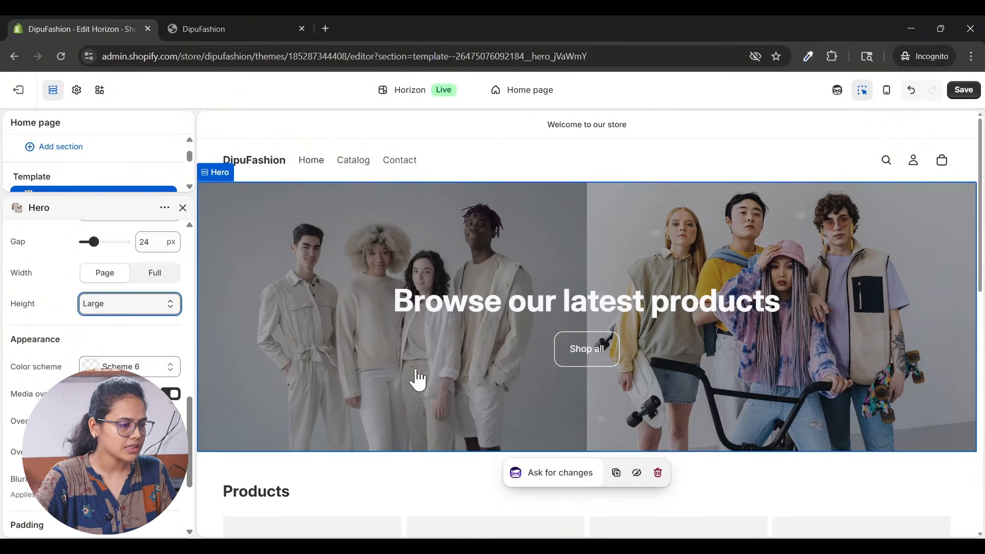
Keep the hero on Scheme 6, lower its overlay opacity, and select the hero heading
click(102, 367)
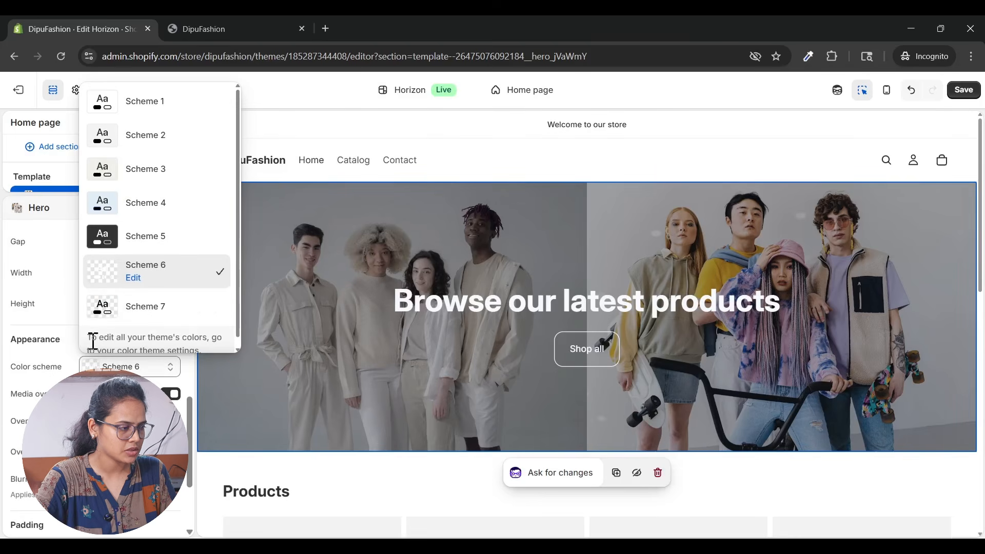
click(73, 347)
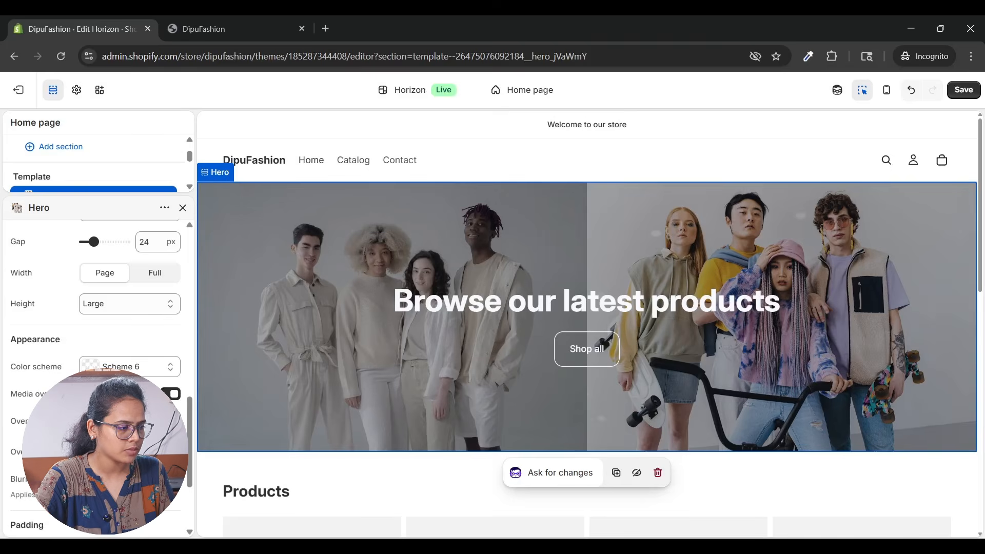
click(103, 421)
drag(204, 266, 214, 241)
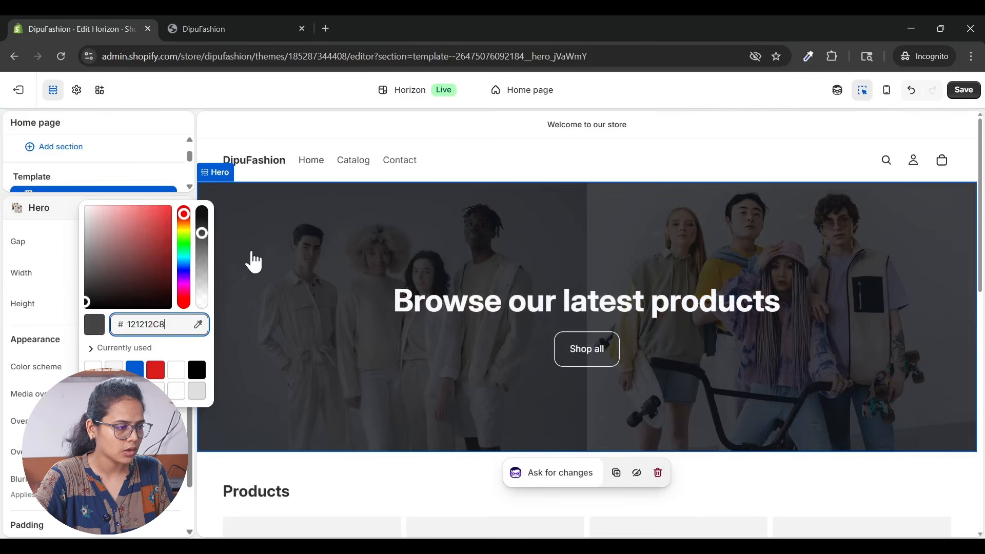
drag(202, 234, 202, 260)
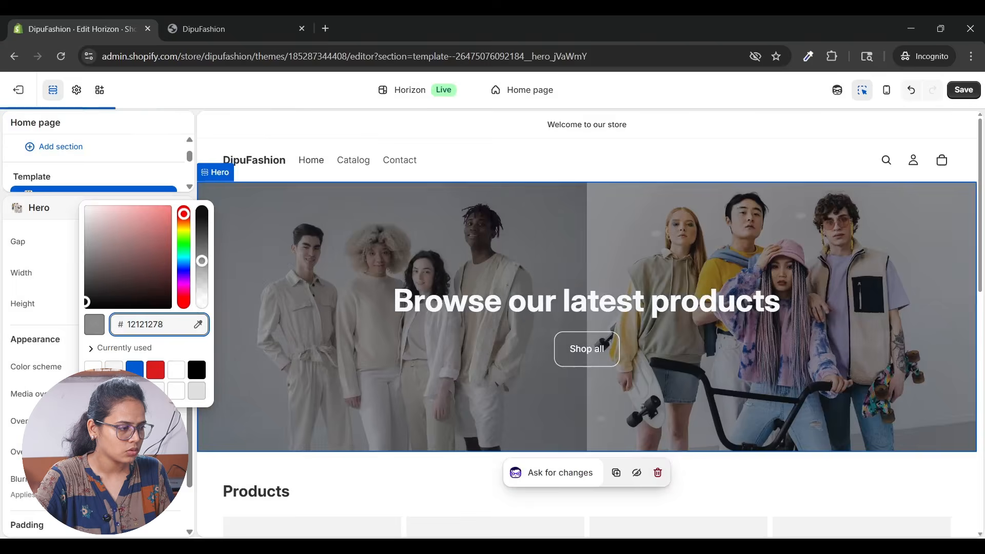
click(66, 431)
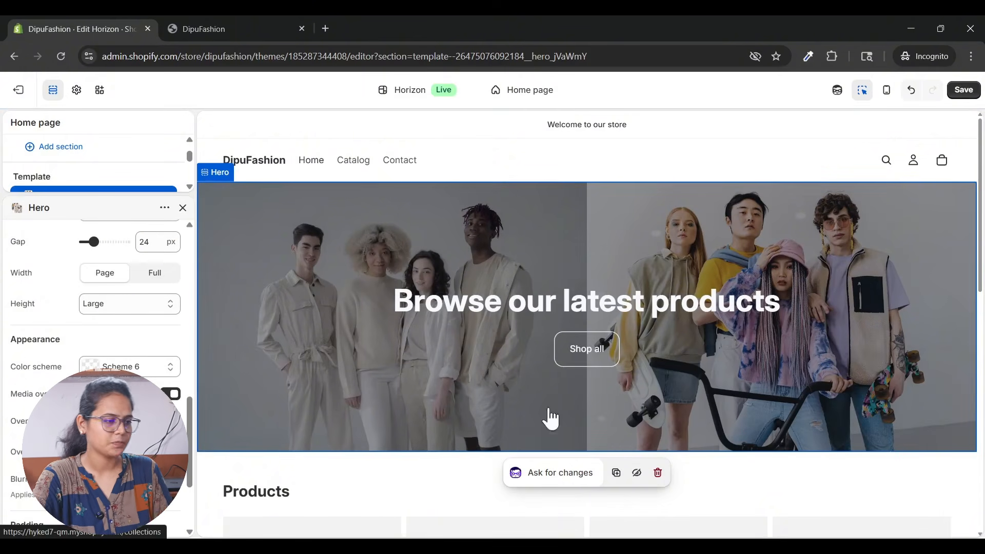
click(587, 311)
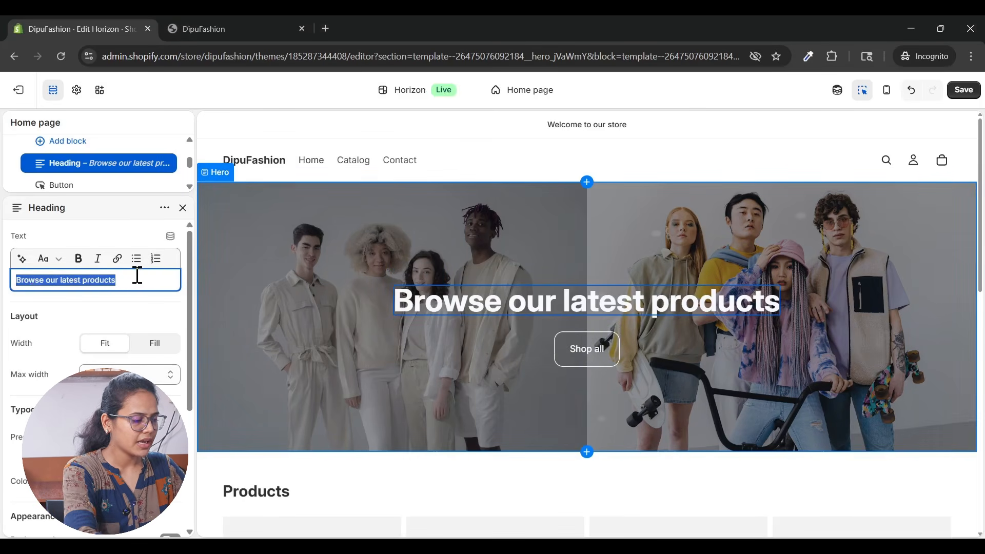
Replace the hero heading 'Browse our latest products' with 'NEW ARRIVALS'
text(nEw)
key(BackSpace)
key(BackSpace)
key(BackSpace)
text(NEW ARRIVALS)
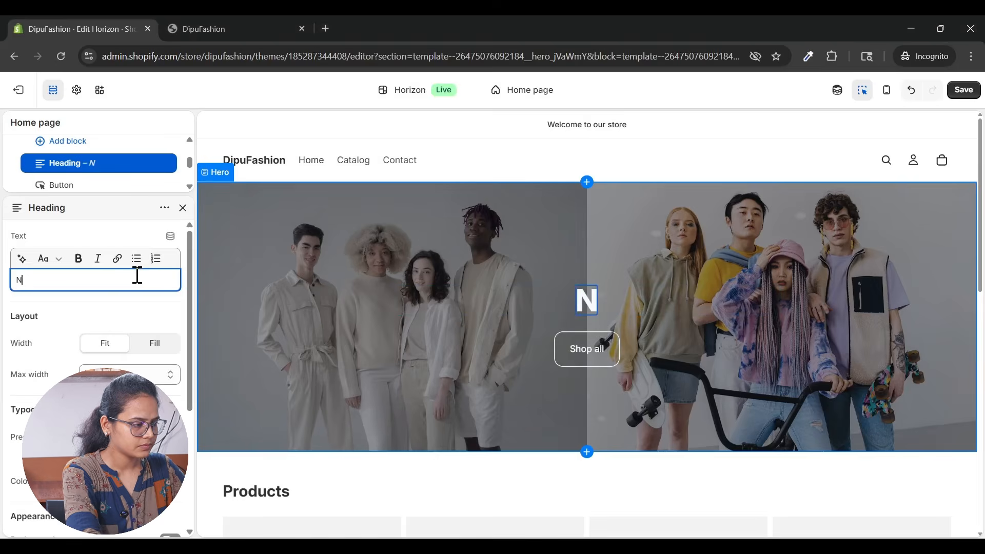
click(182, 208)
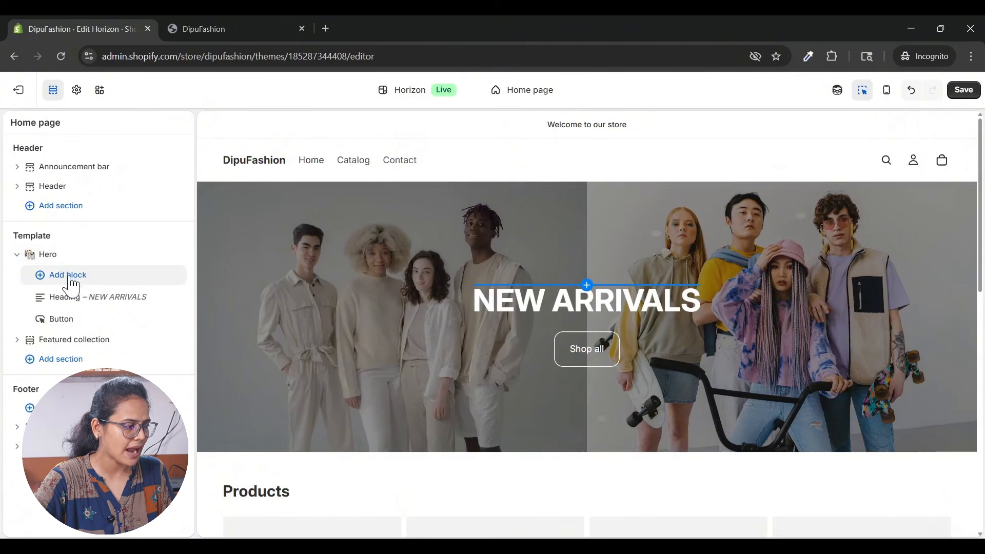
Add a Basic Text block with the summer tagline to the Hero section
click(70, 283)
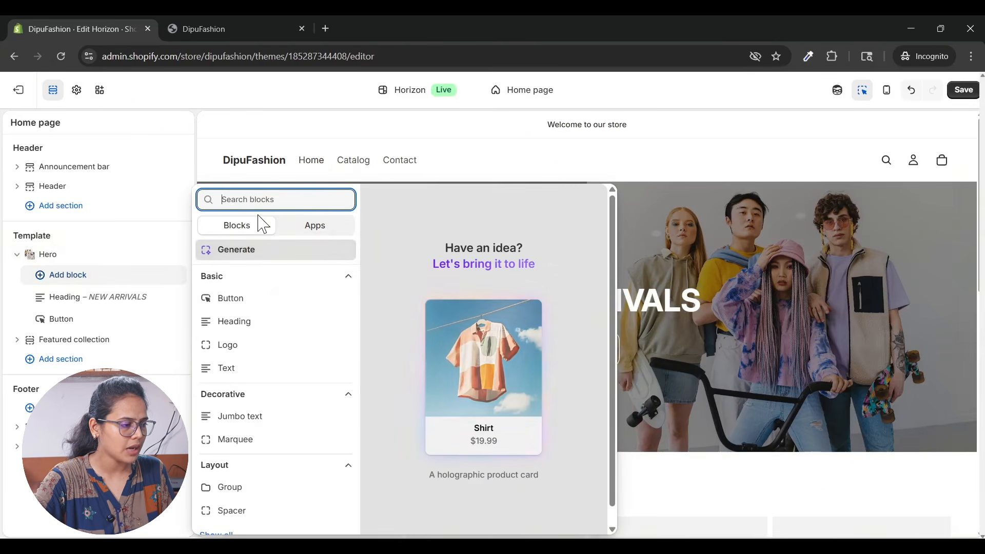
click(232, 371)
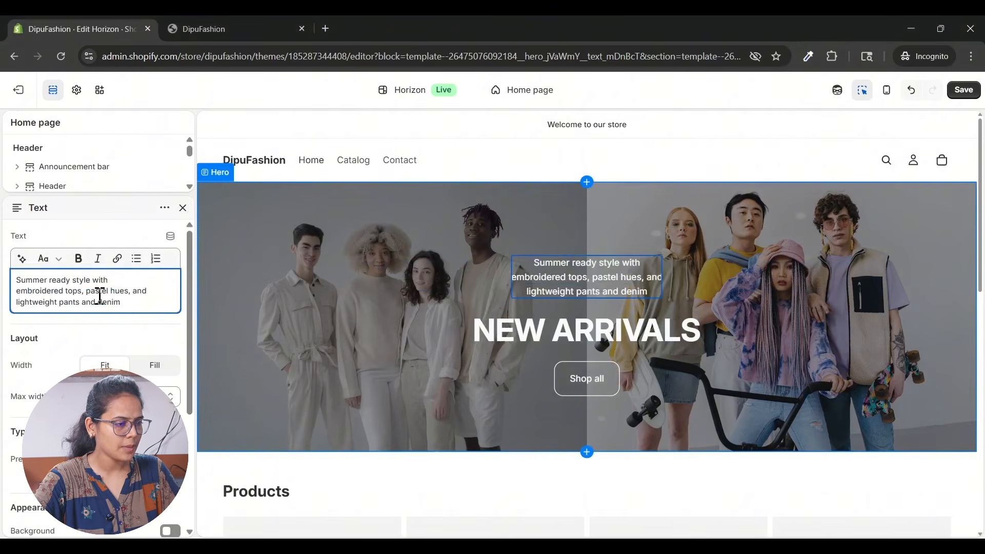
click(186, 208)
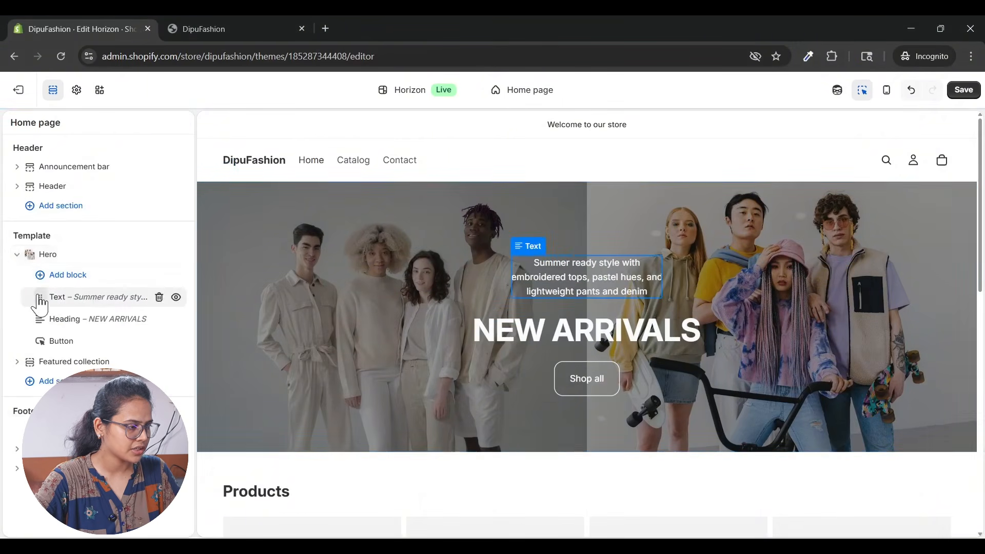
Move the tagline Text block below NEW ARRIVALS, keep width Fit, and set max width Narrow
drag(37, 307, 26, 334)
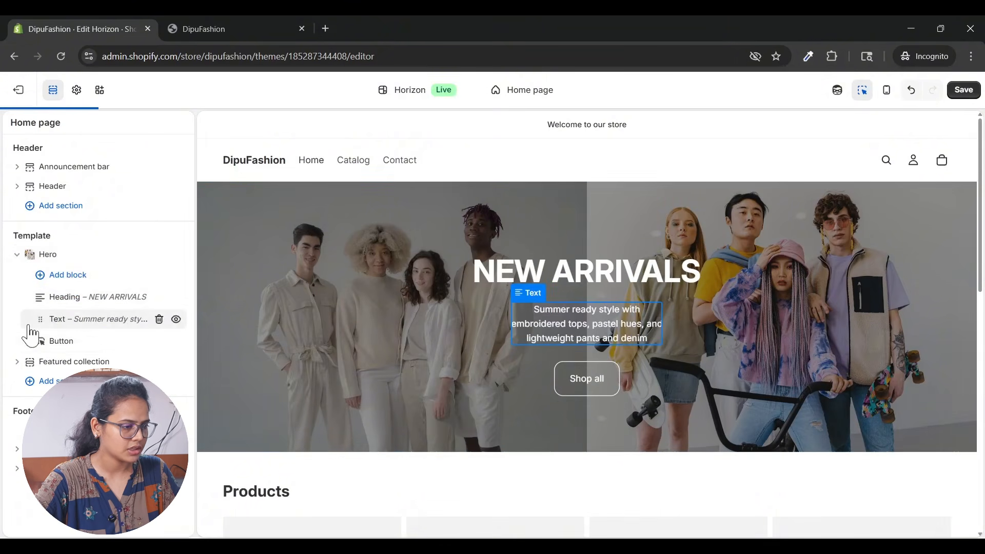
click(605, 329)
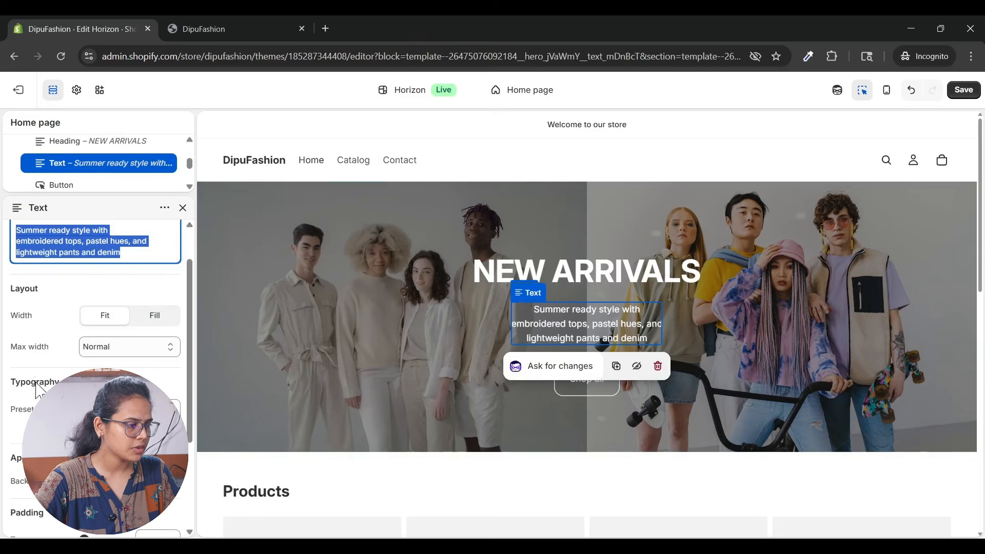
click(159, 321)
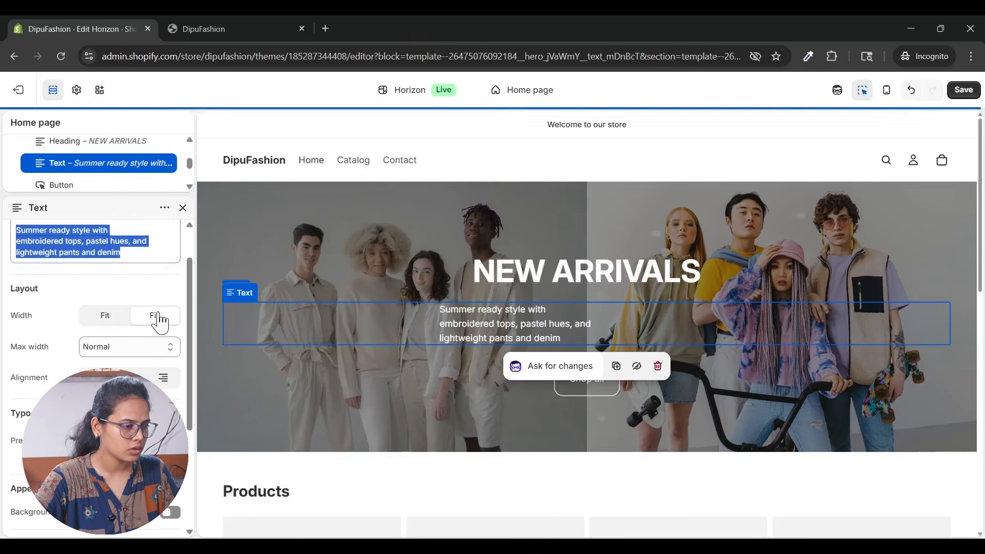
click(118, 319)
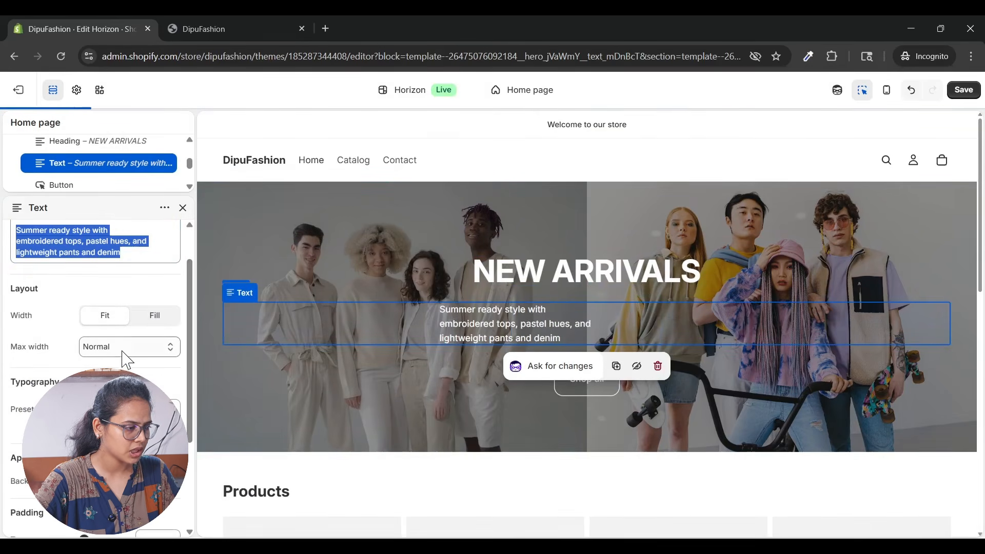
click(138, 347)
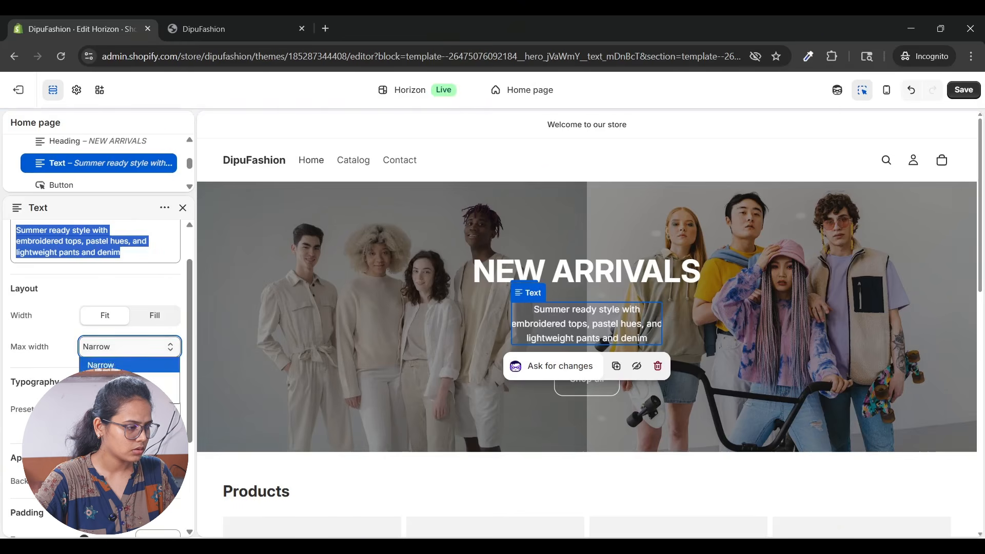
click(174, 363)
scroll(121, 298, down, 3)
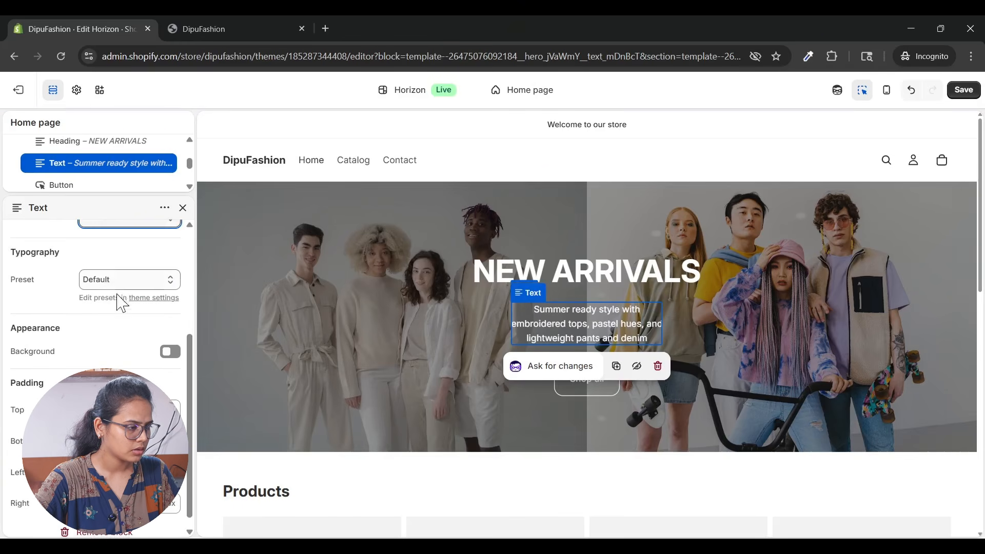
Save the DipuFashion home page edits and scroll the preview to review the Products grid
scroll(131, 353, down, 1)
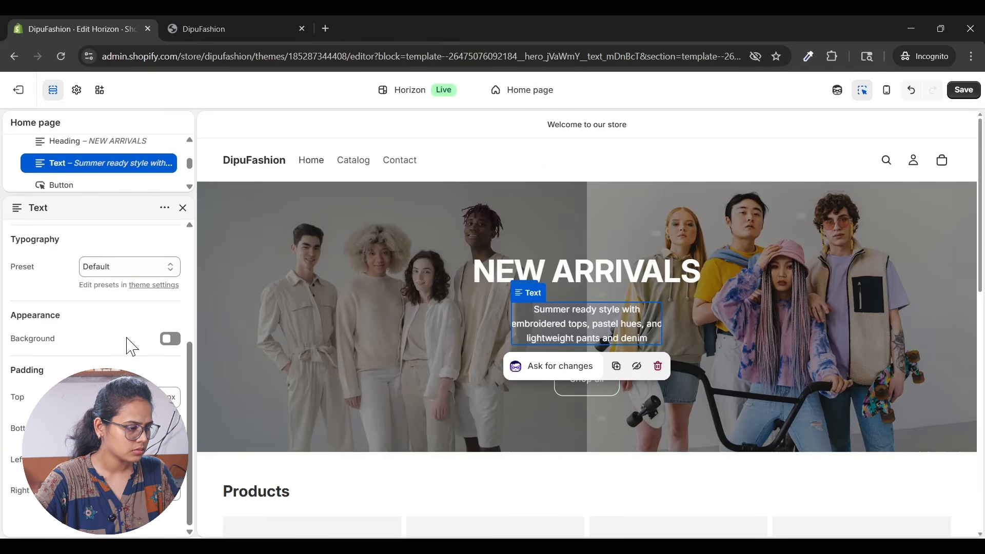
scroll(132, 347, up, 5)
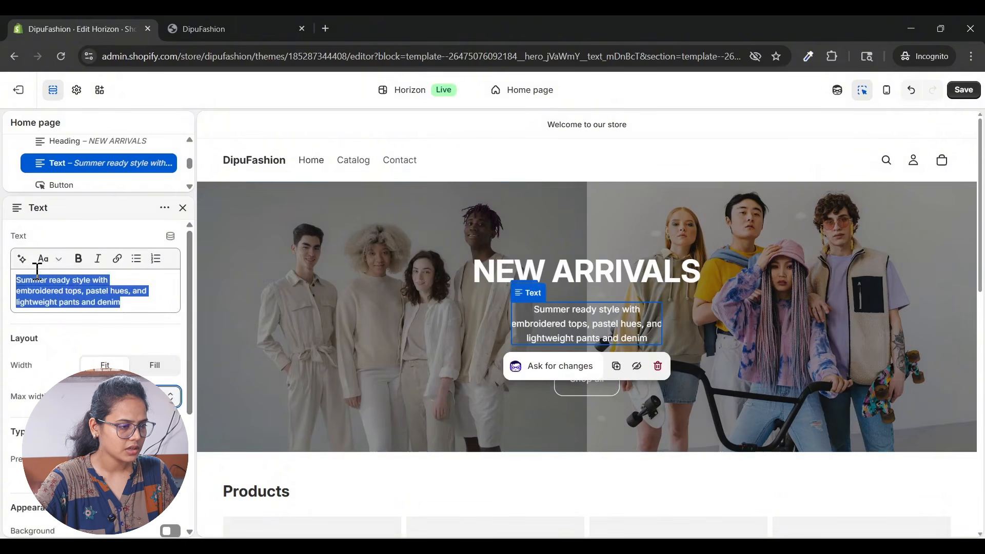
click(972, 94)
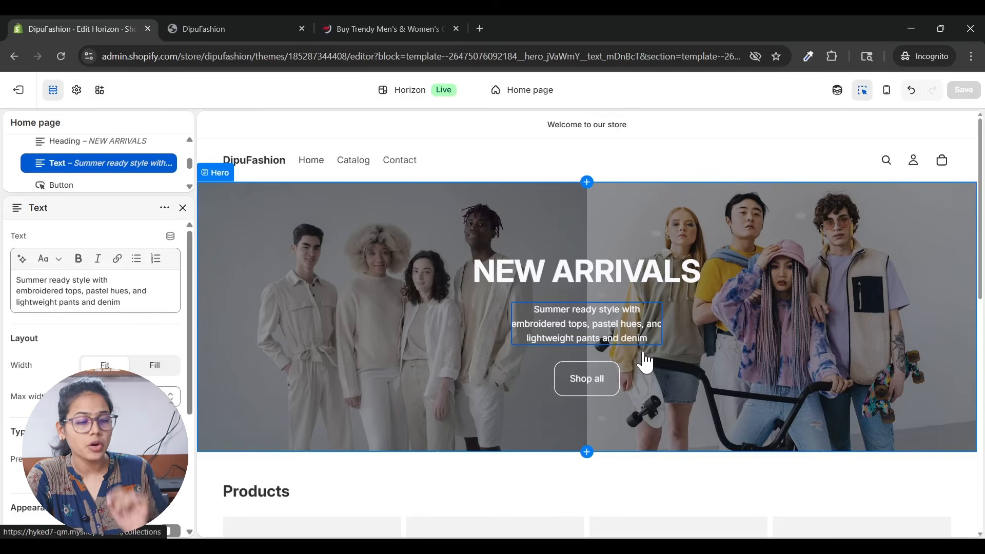
scroll(731, 431, down, 5)
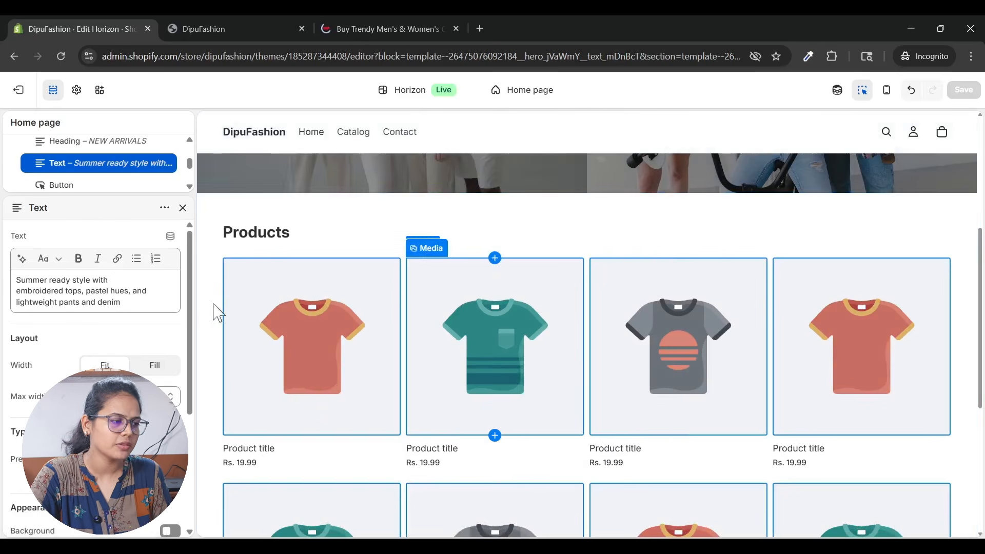
scroll(590, 370, down, 4)
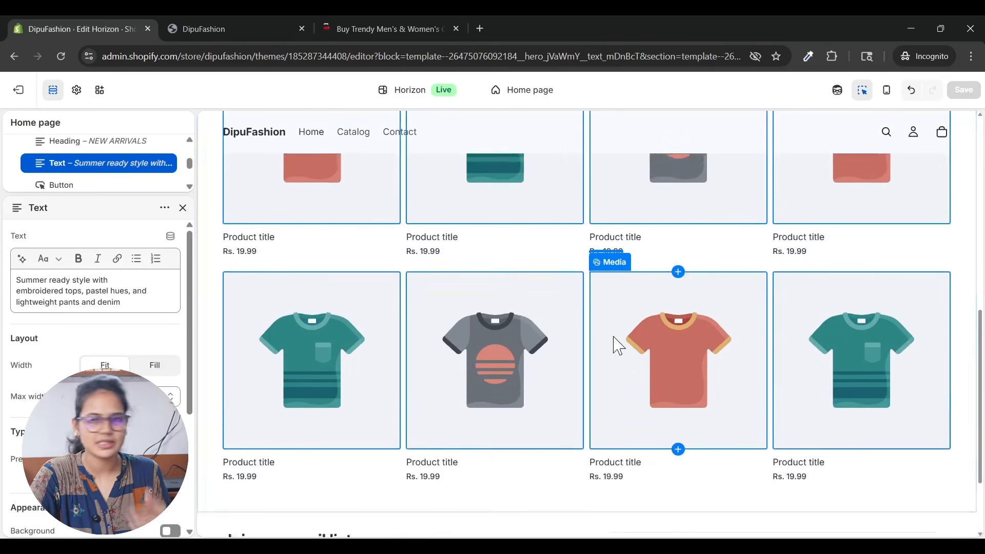
scroll(619, 345, up, 1)
scroll(648, 331, up, 6)
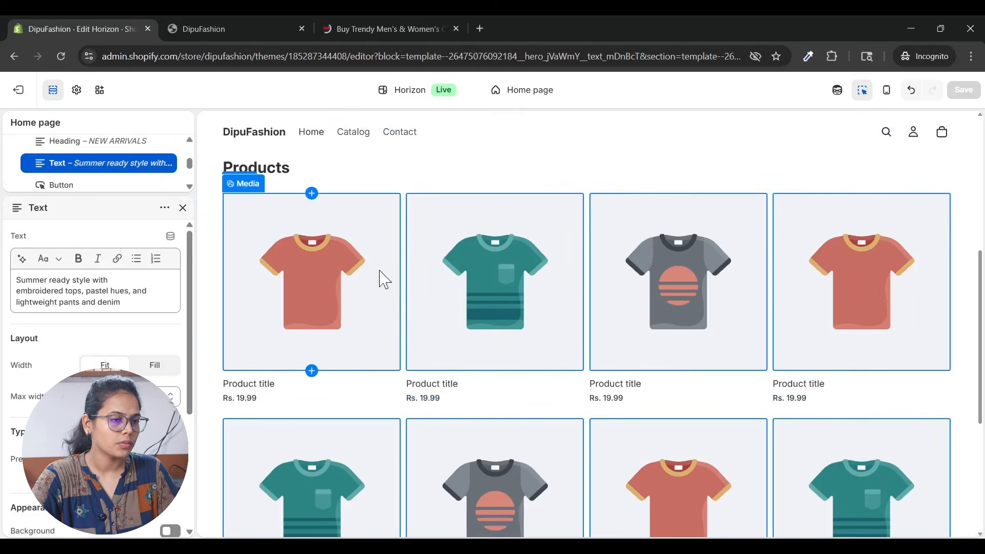
Exit the theme editor and start a new product titled 'Men's White Tshirt'
click(19, 90)
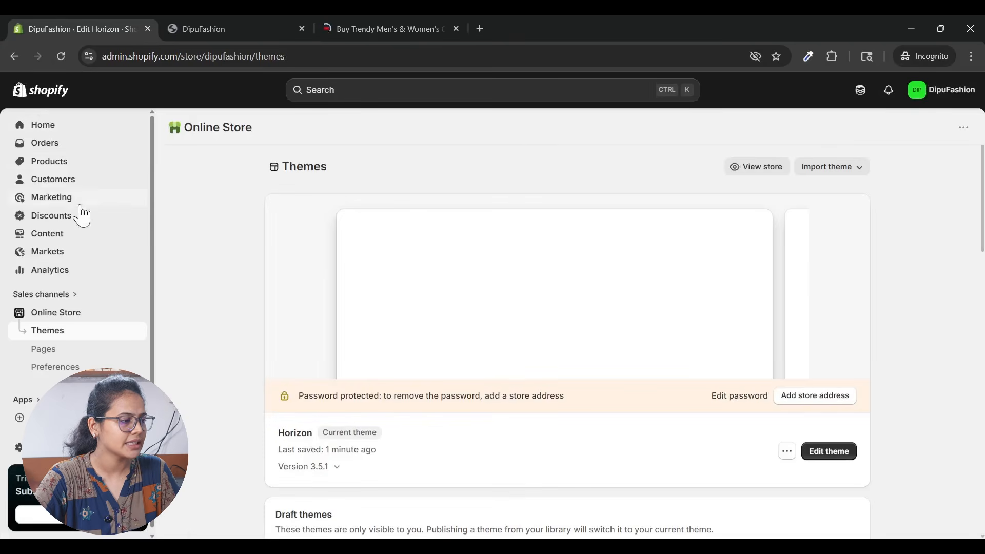
click(60, 166)
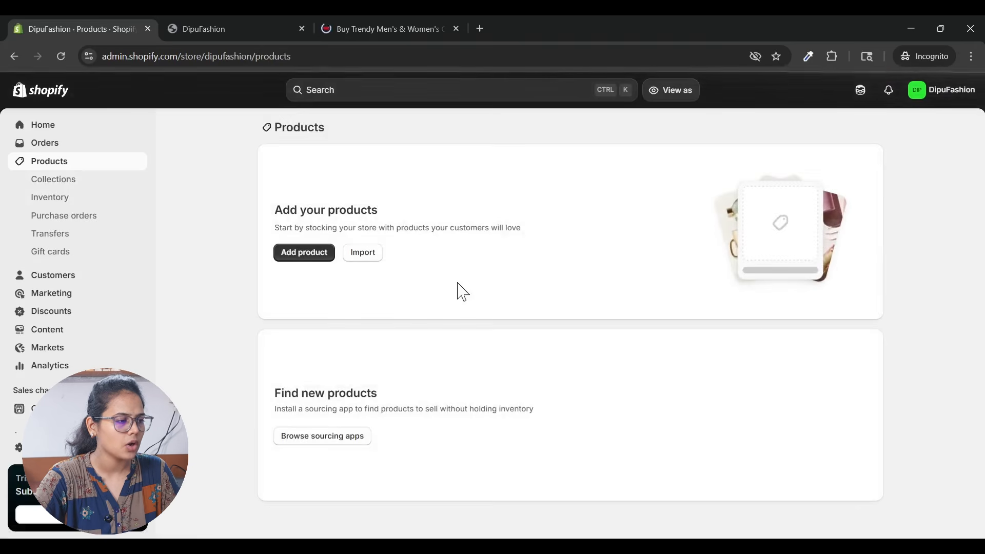
click(308, 255)
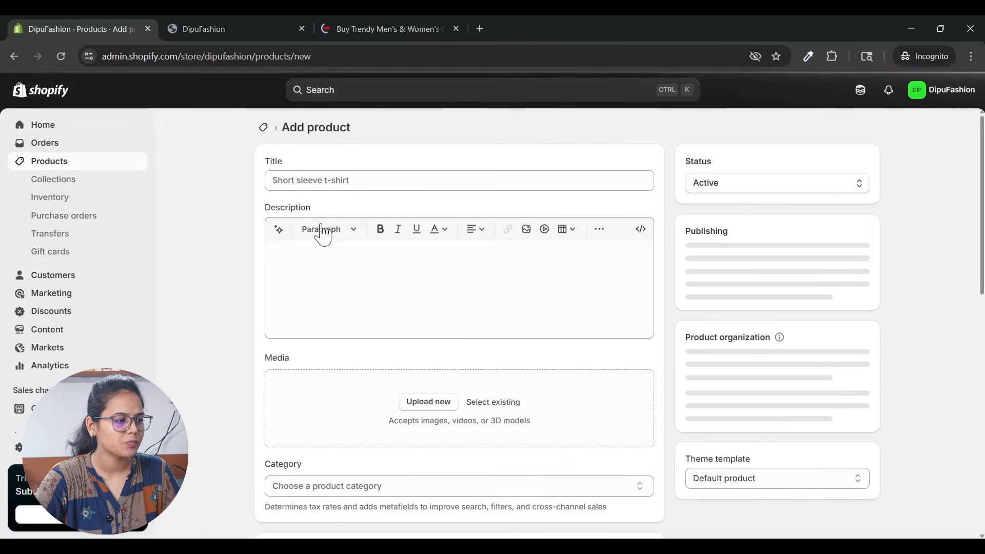
click(321, 180)
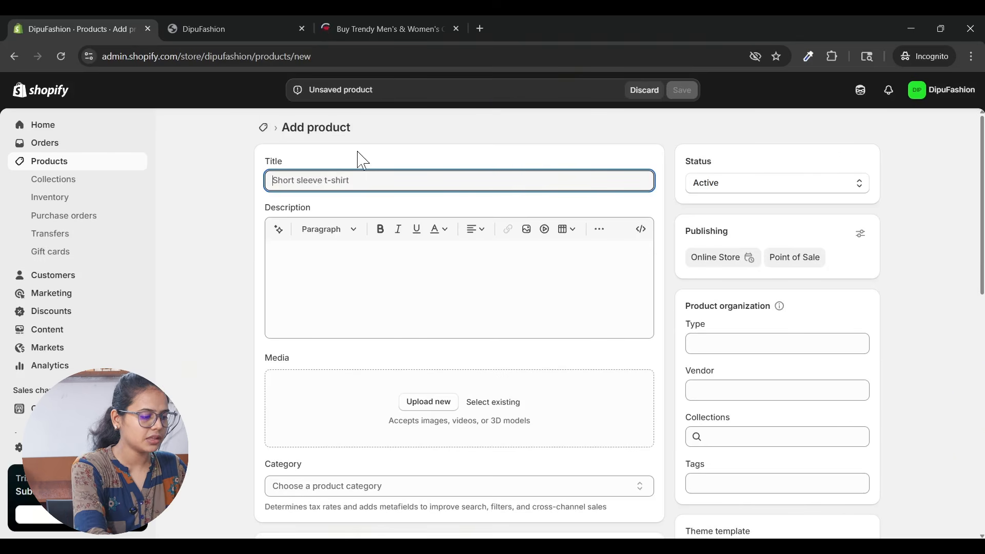
text(Men's White Tshirt)
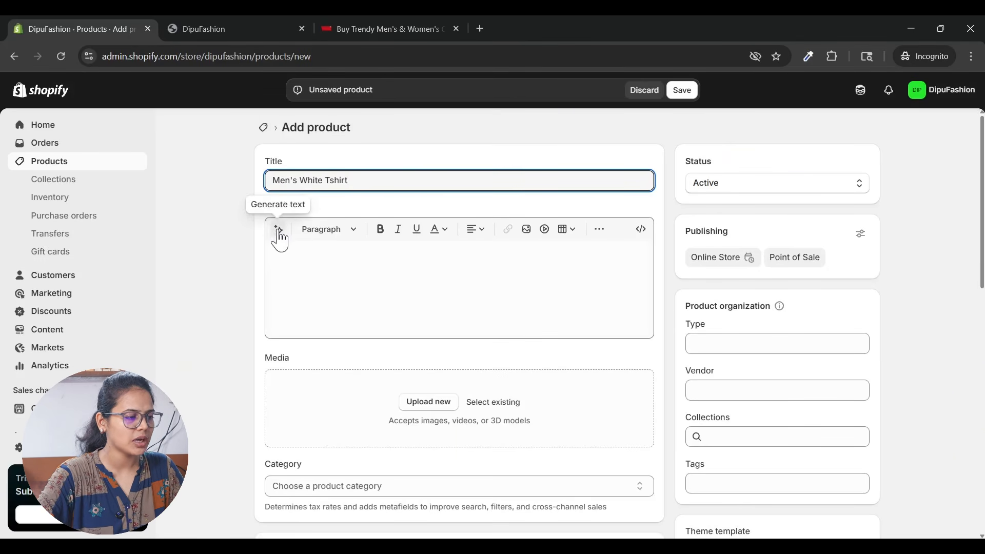
click(311, 270)
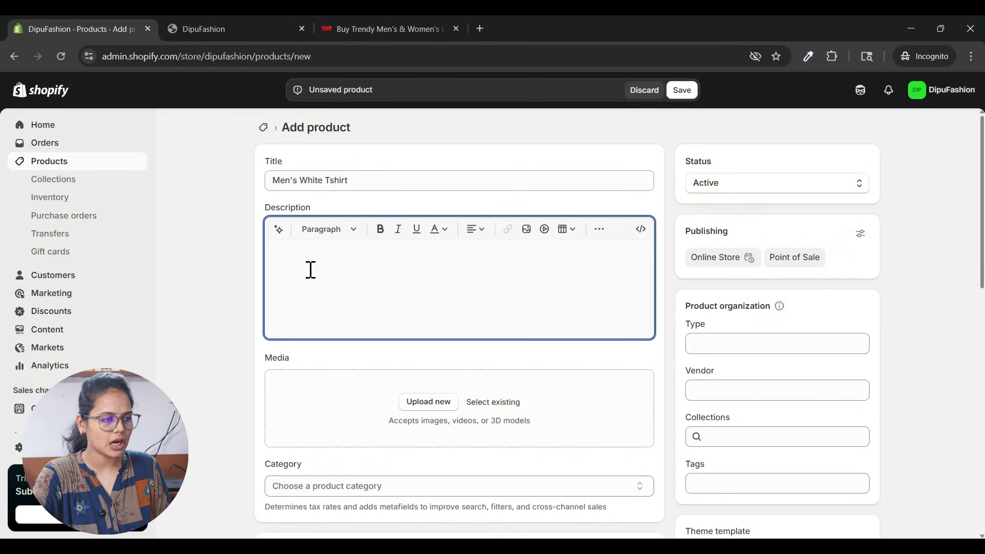
Generate an AI description from the product title, accept it, and split it into two paragraphs
click(277, 235)
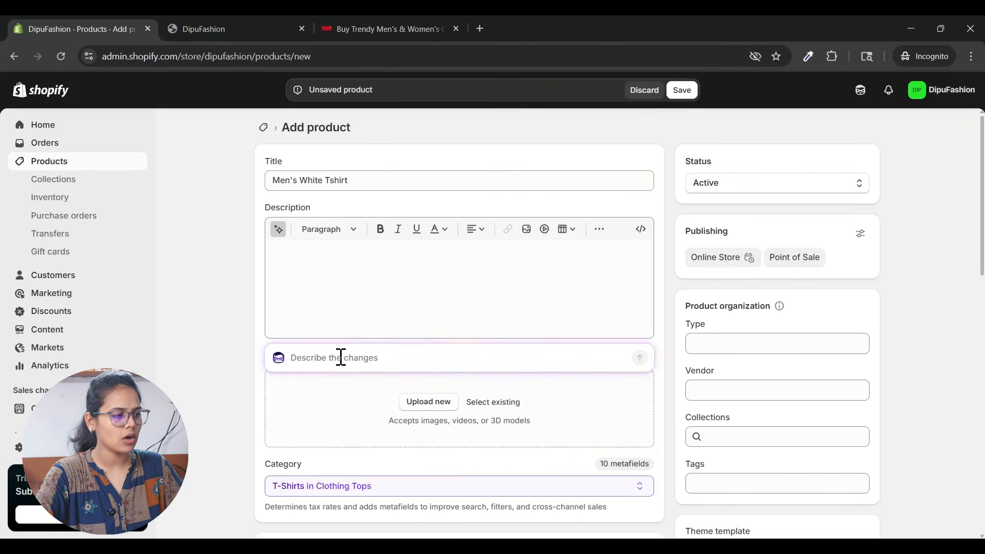
drag(359, 183, 241, 192)
key(ctrl+c)
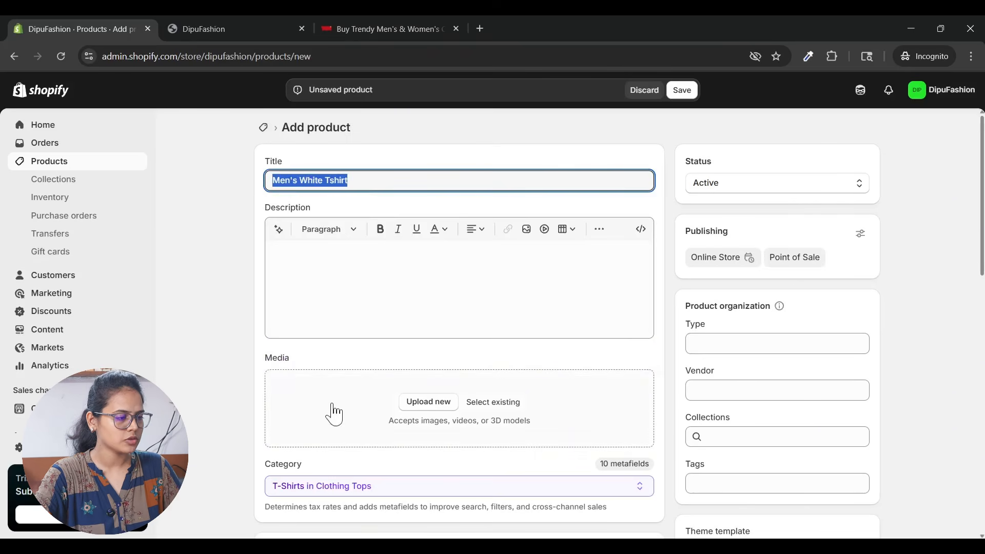
click(278, 229)
text(Write product description about)
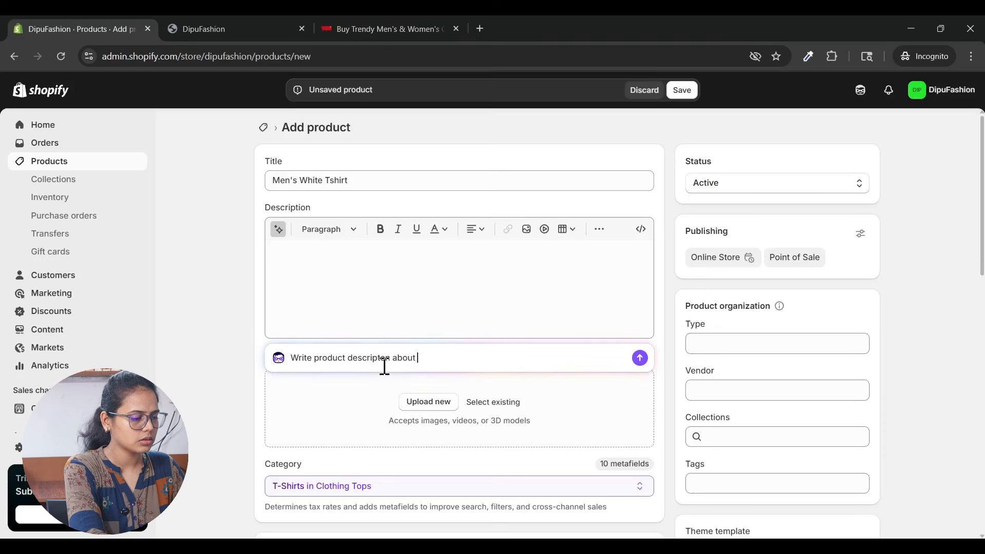
key(ctrl+v)
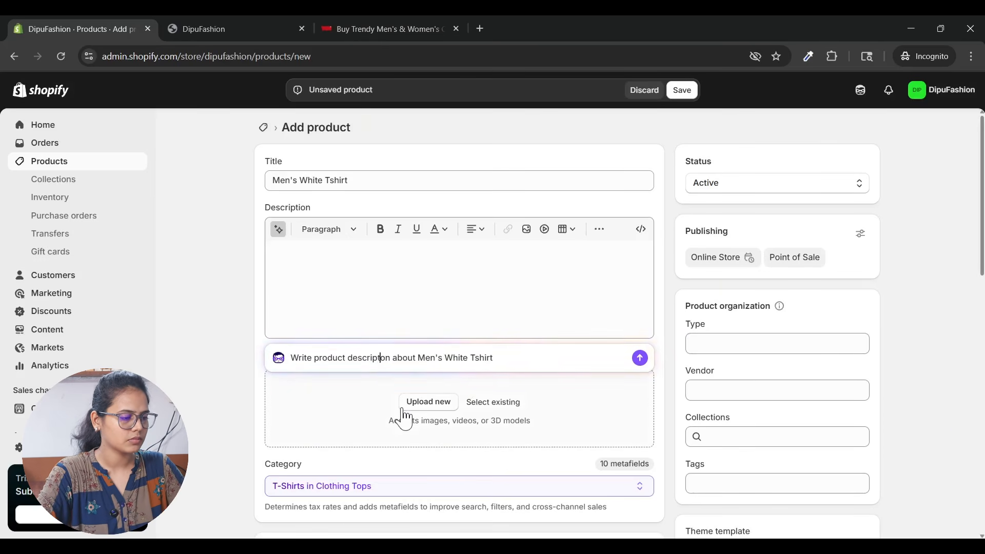
click(643, 364)
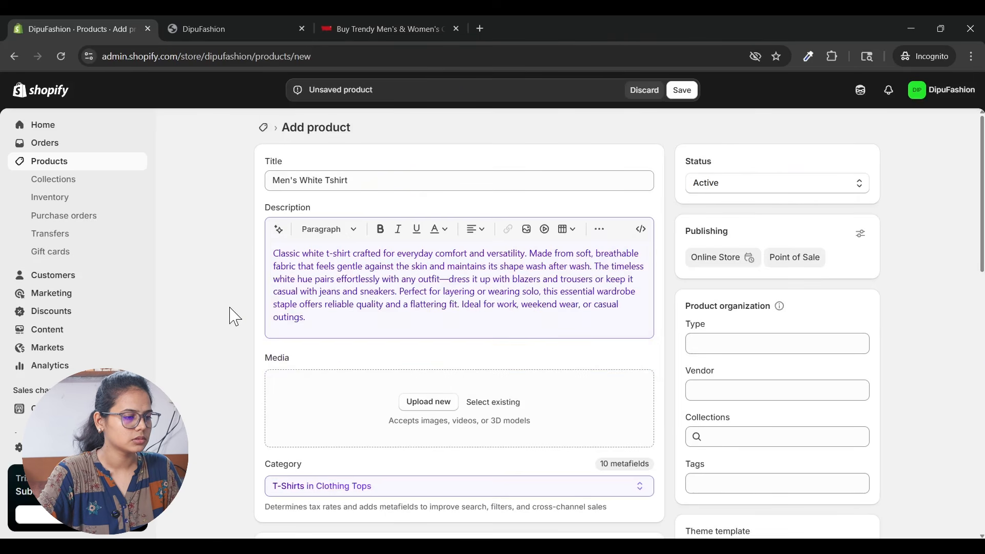
click(378, 292)
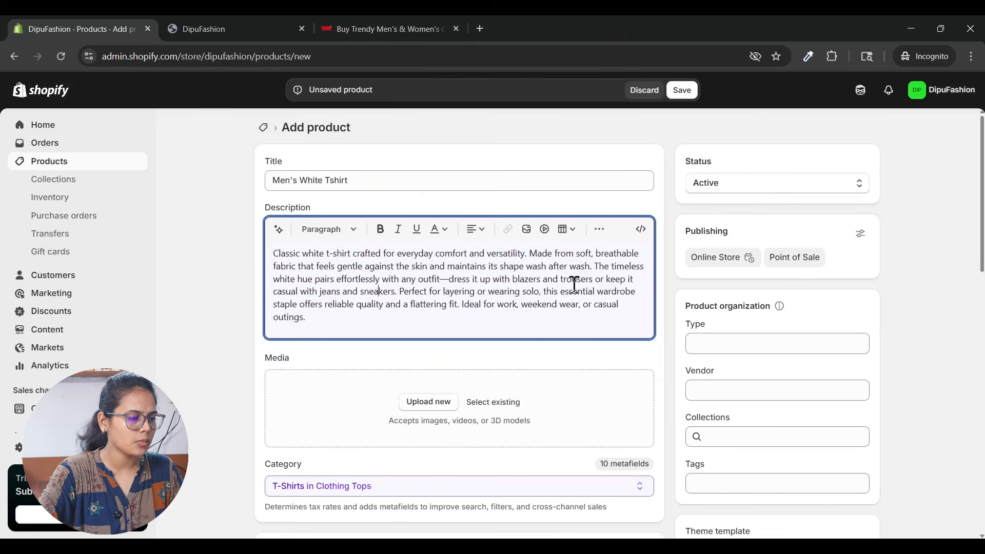
key(Return)
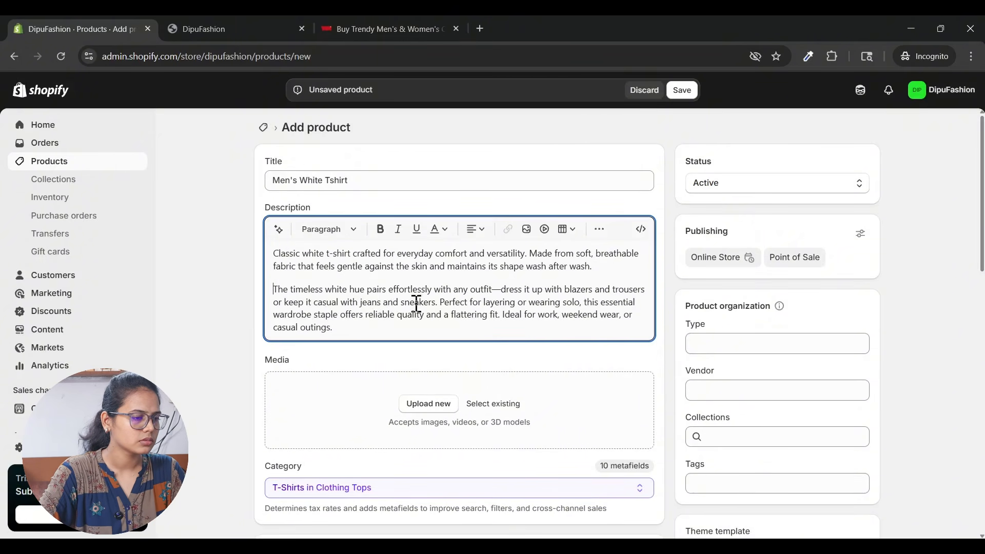
Move the description's closing 'Ideal for work' sentence into its own paragraph
click(503, 315)
key(Return)
scroll(534, 312, down, 3)
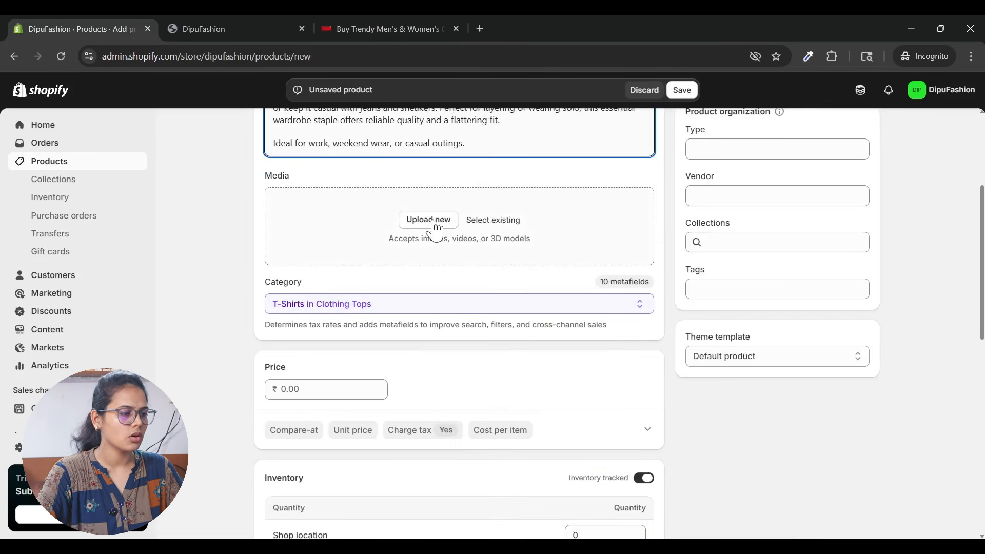
Upload three model photos from Fashion Shopify and reorder them with the front view first
click(429, 221)
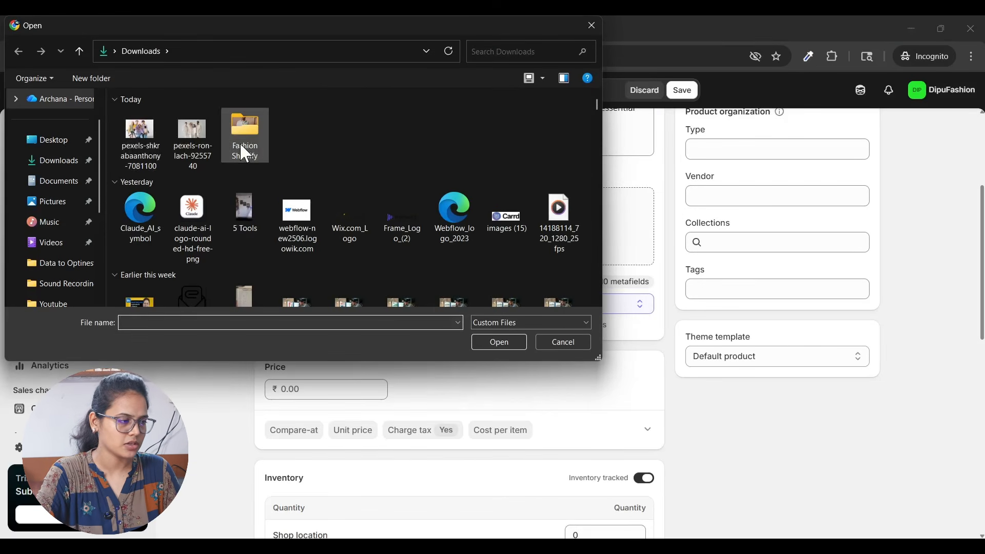
double_click(241, 146)
click(529, 78)
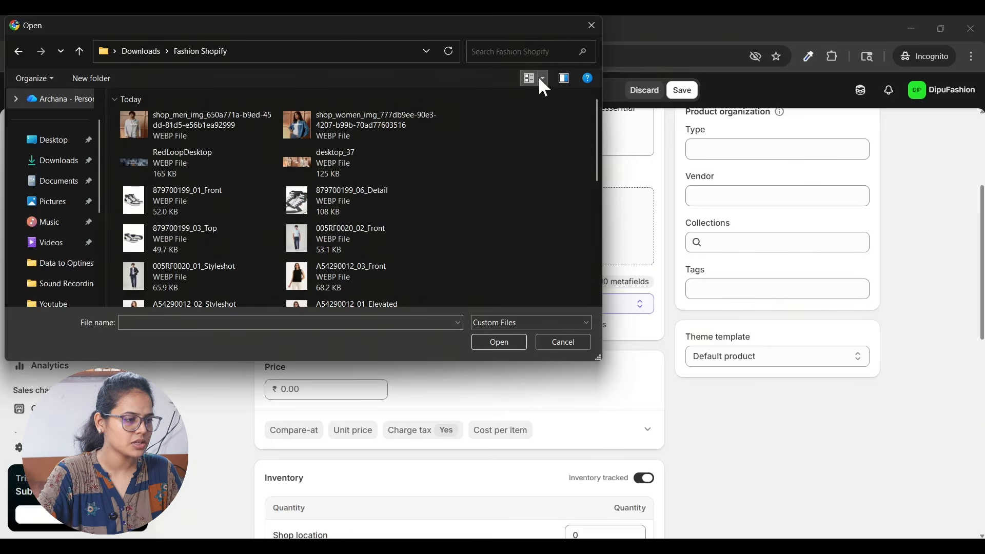
click(542, 78)
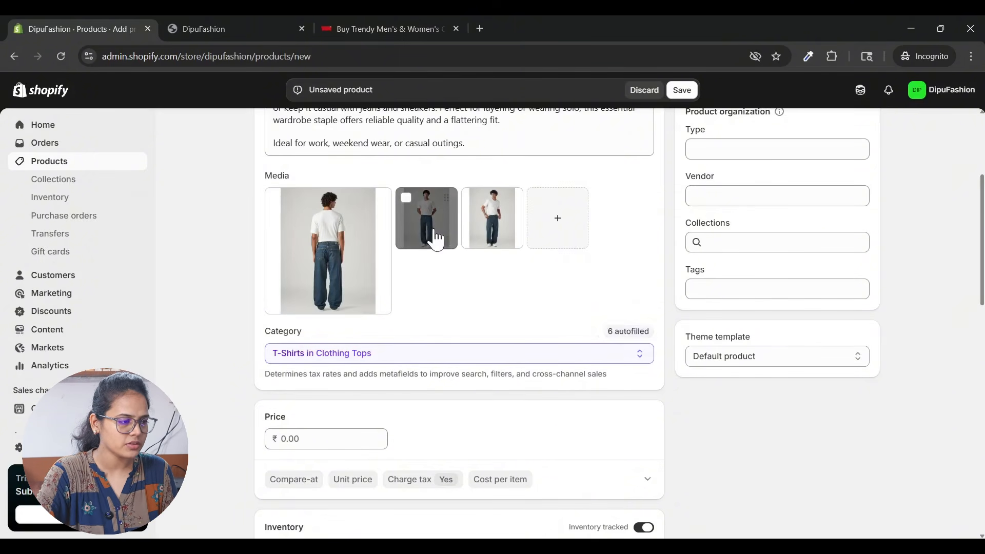
drag(433, 231, 316, 280)
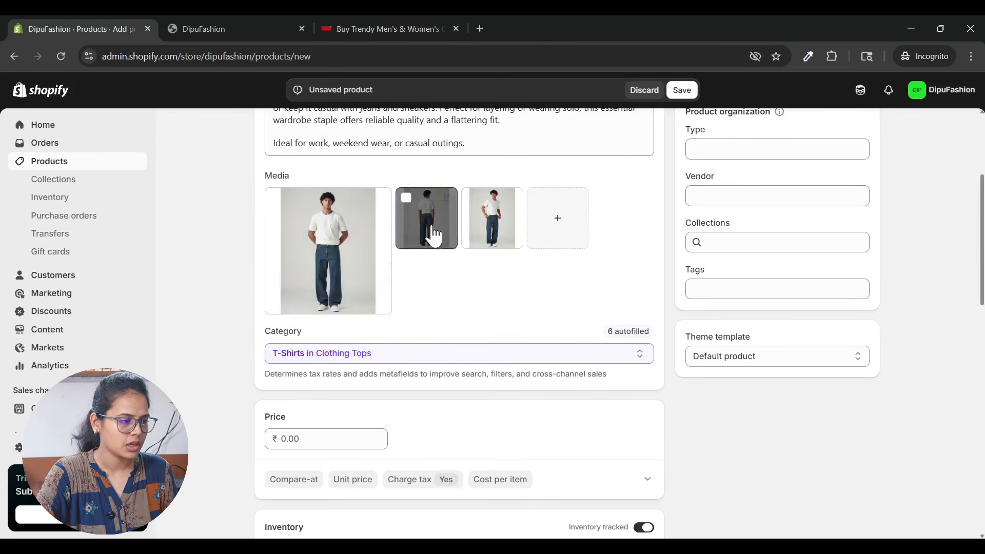
drag(432, 234, 311, 262)
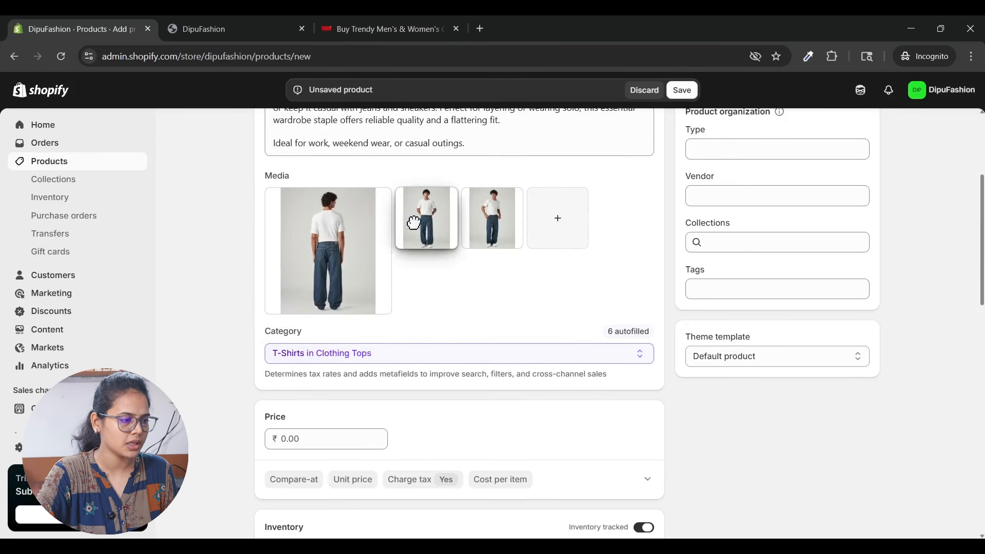
drag(417, 220, 304, 263)
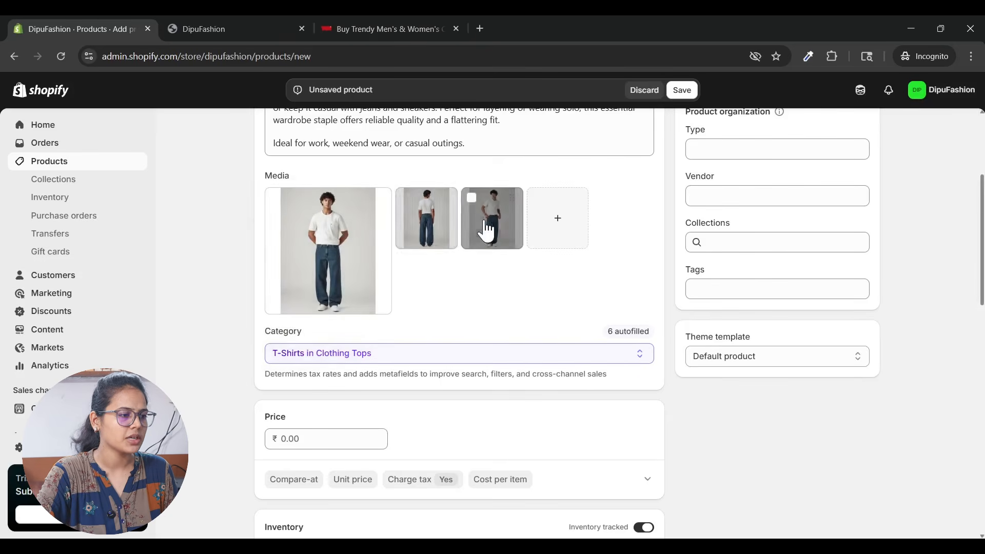
drag(496, 231, 416, 225)
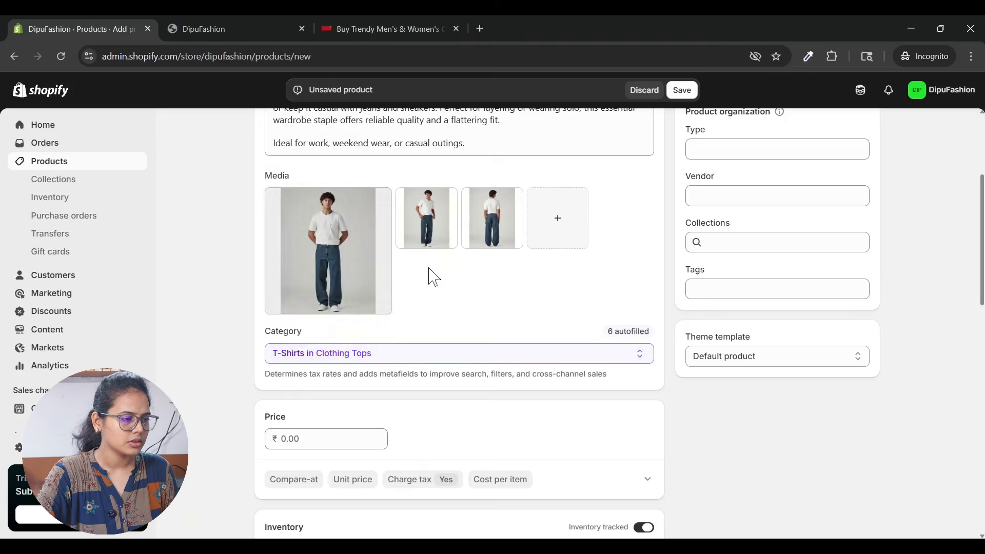
Set the t-shirt price to ₹670 and the compare-at price to ₹800
scroll(401, 286, down, 1)
scroll(462, 344, up, 2)
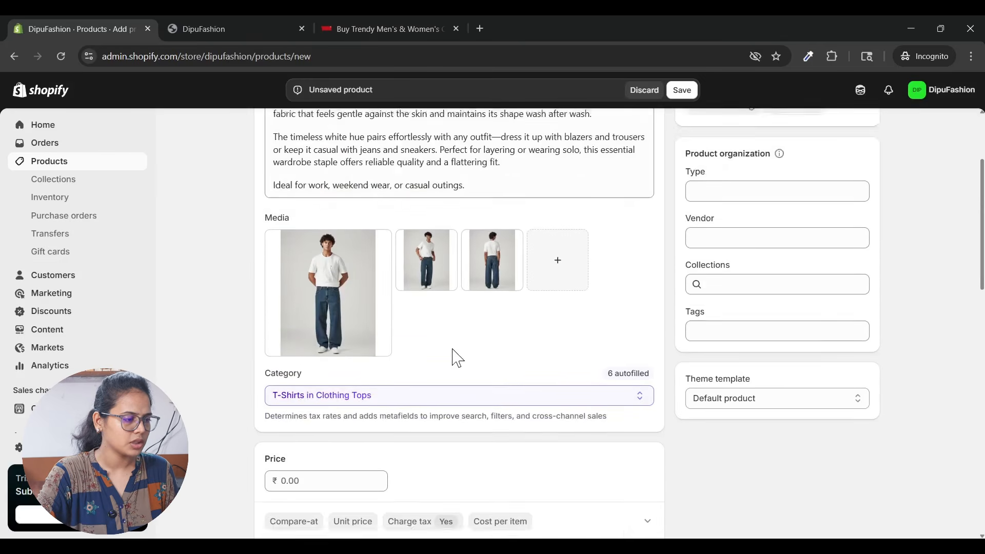
scroll(336, 458, down, 2)
click(288, 375)
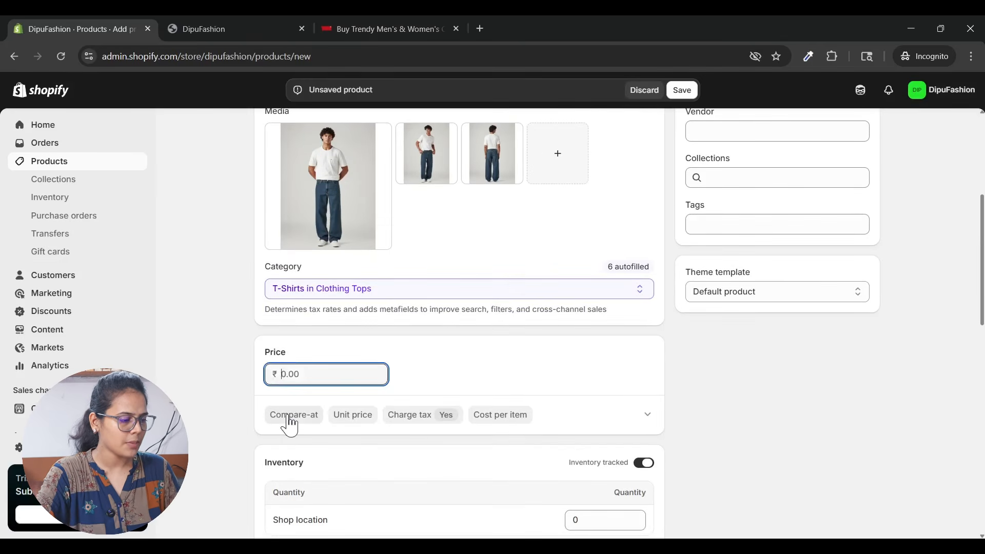
text(67)
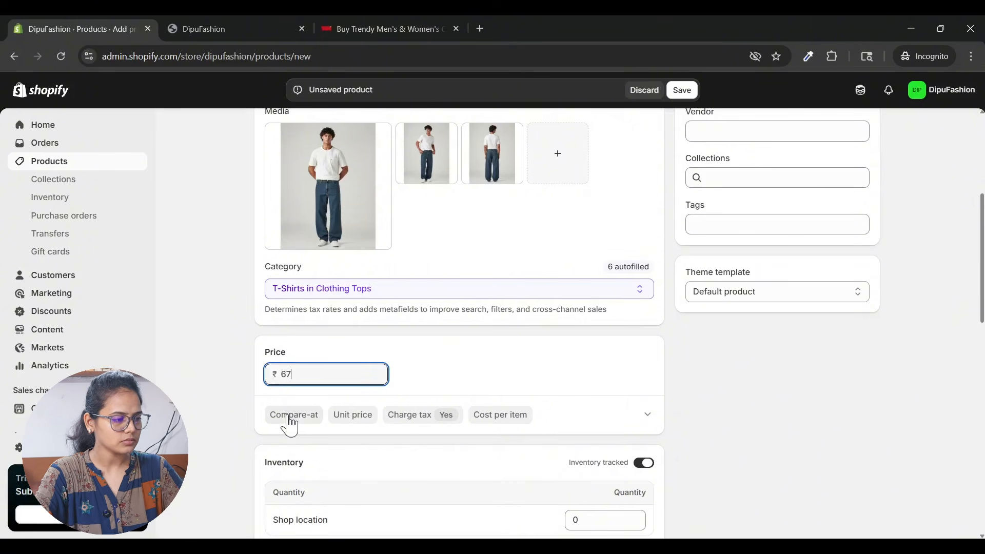
text(0)
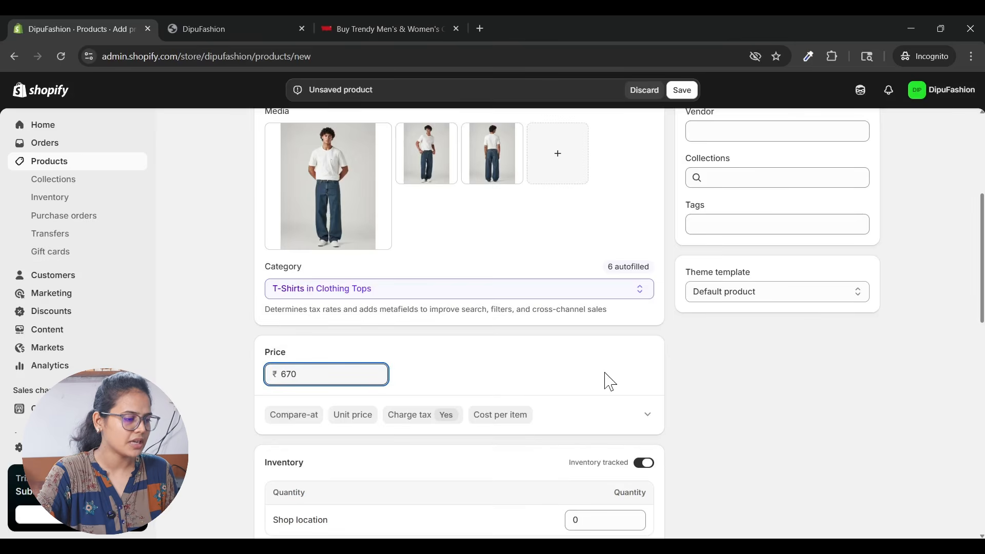
scroll(609, 382, down, 2)
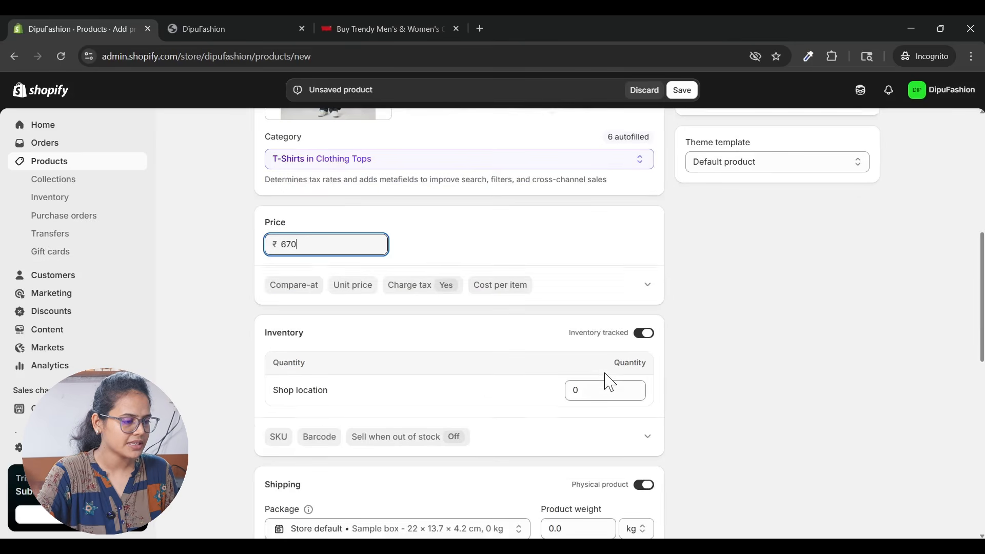
click(288, 288)
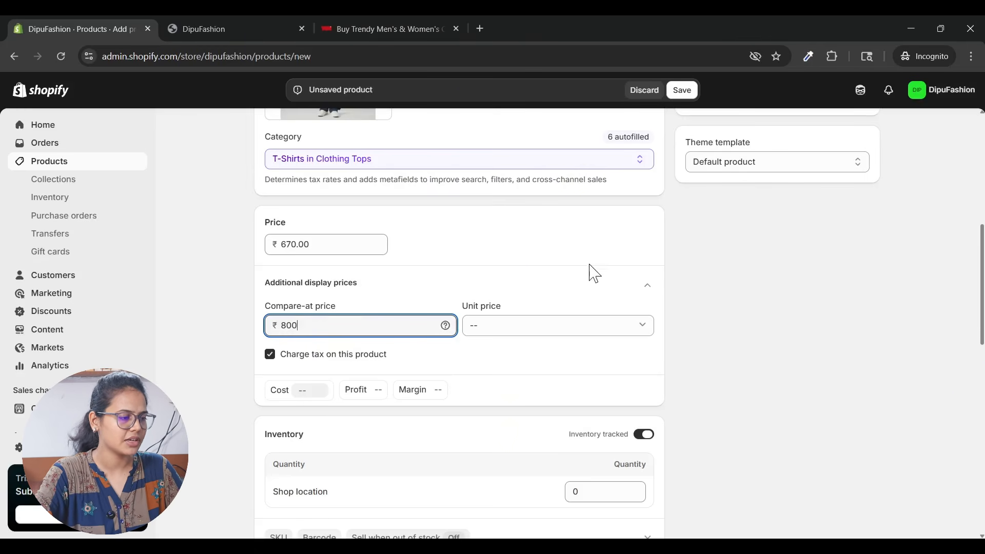
scroll(472, 355, down, 1)
scroll(472, 355, down, 2)
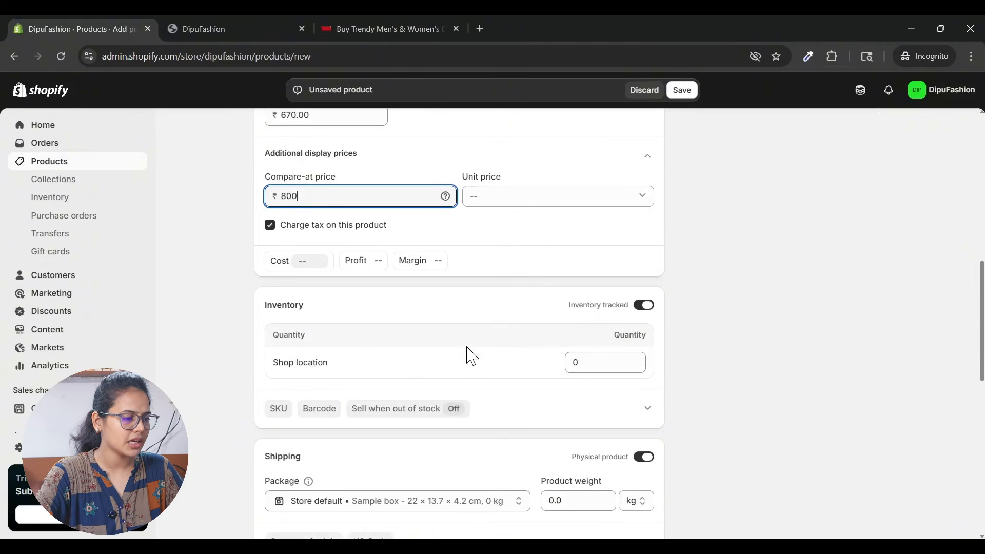
Stock 100 units at the Shop location and expand the SKU, barcode and out-of-stock options
click(572, 368)
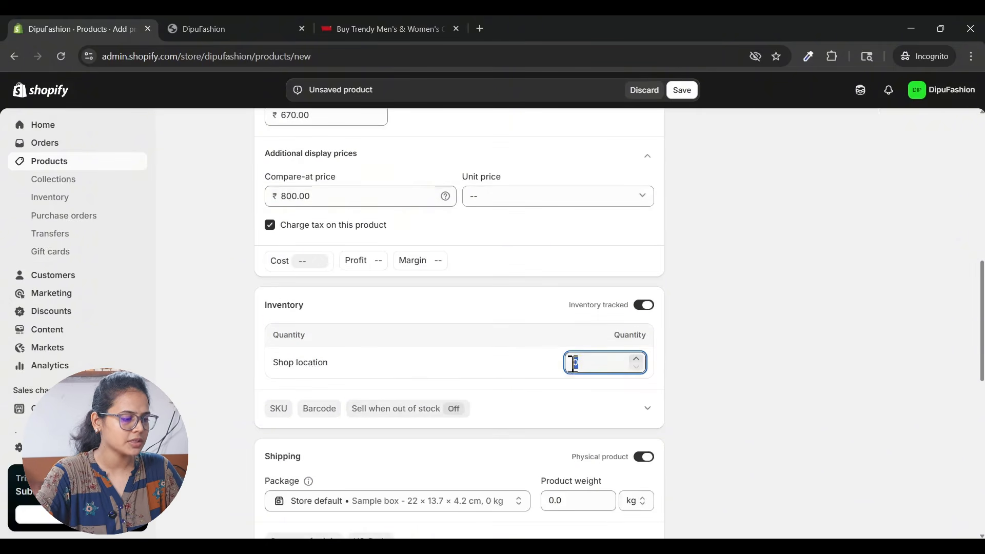
text(10)
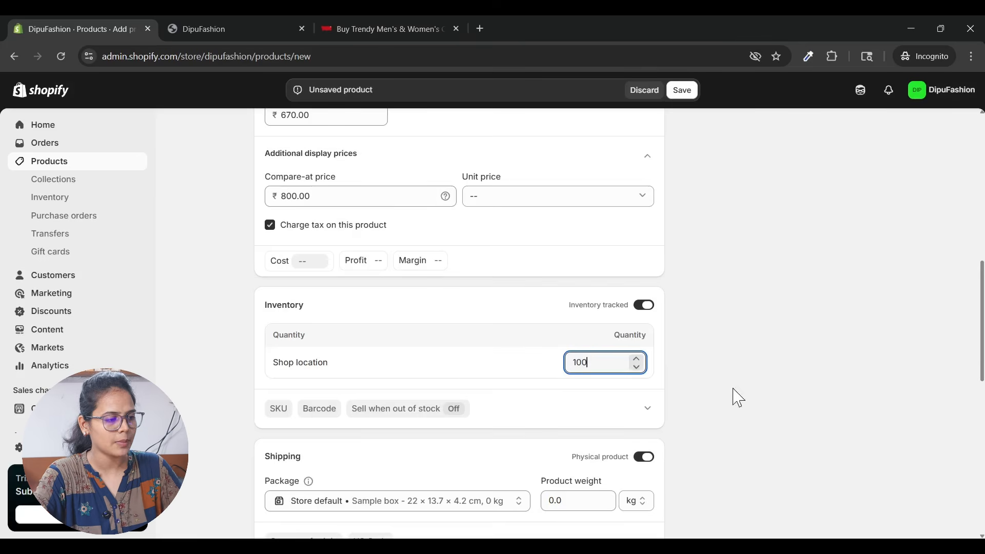
text(0)
scroll(464, 387, down, 3)
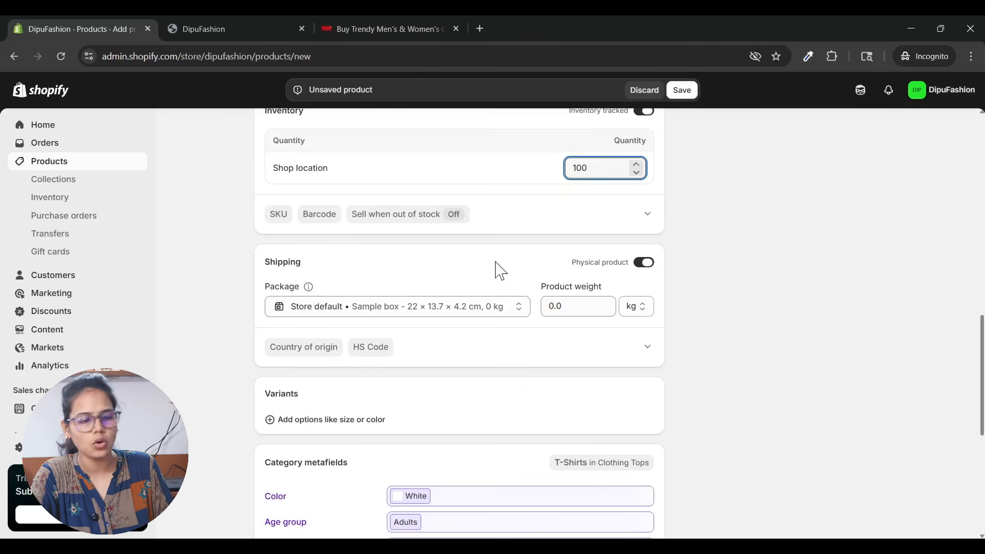
click(402, 222)
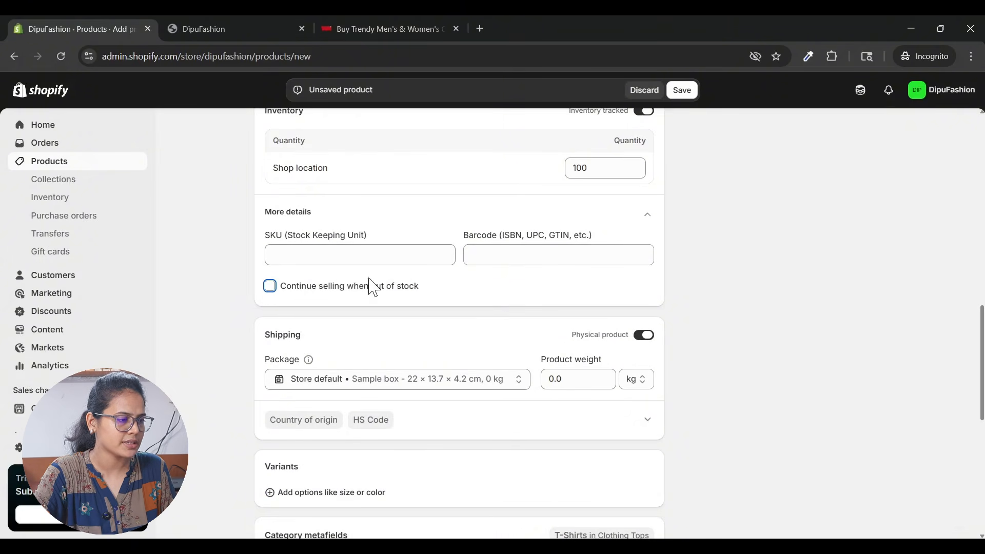
scroll(632, 205, up, 1)
scroll(498, 277, down, 2)
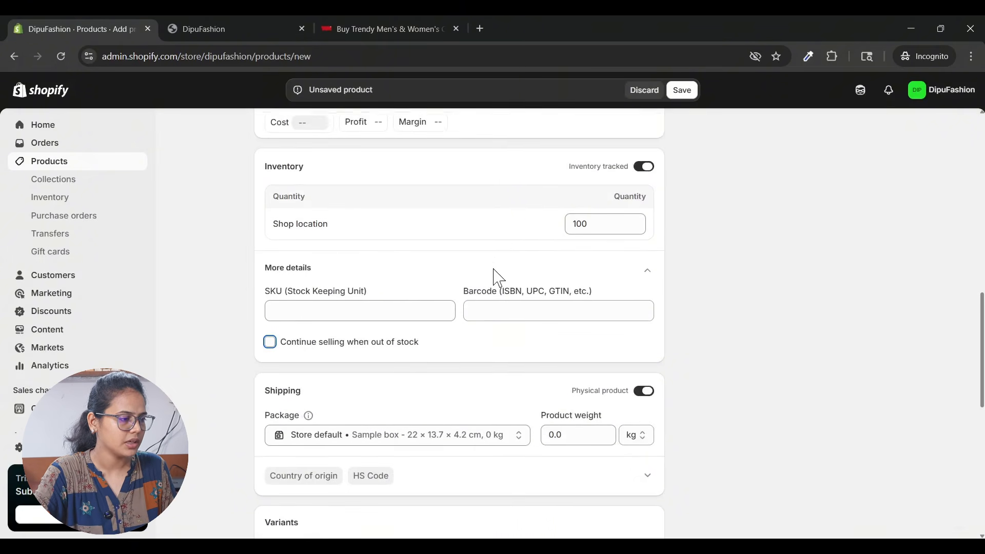
scroll(497, 287, down, 3)
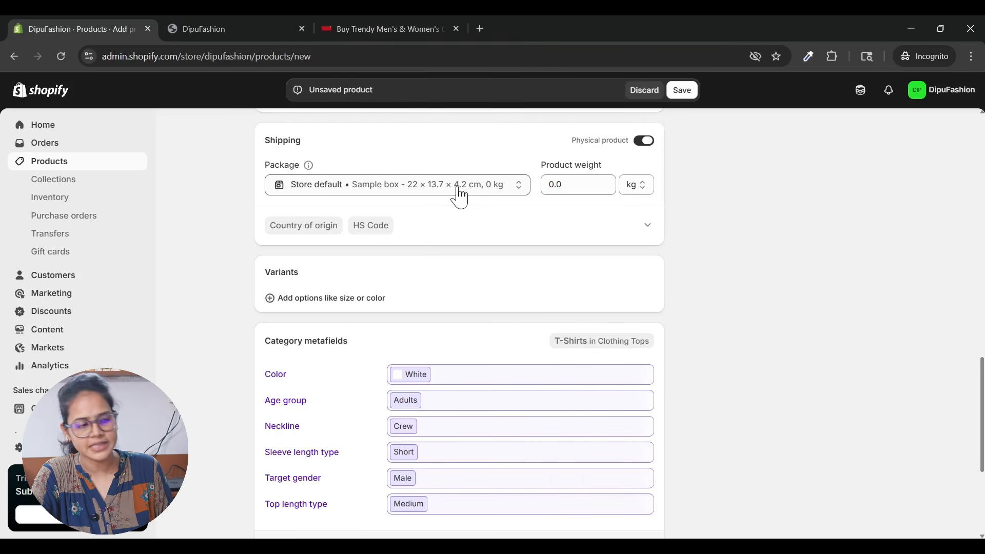
Add a Size variant option with values S, L, M, XL and 2XL
click(341, 302)
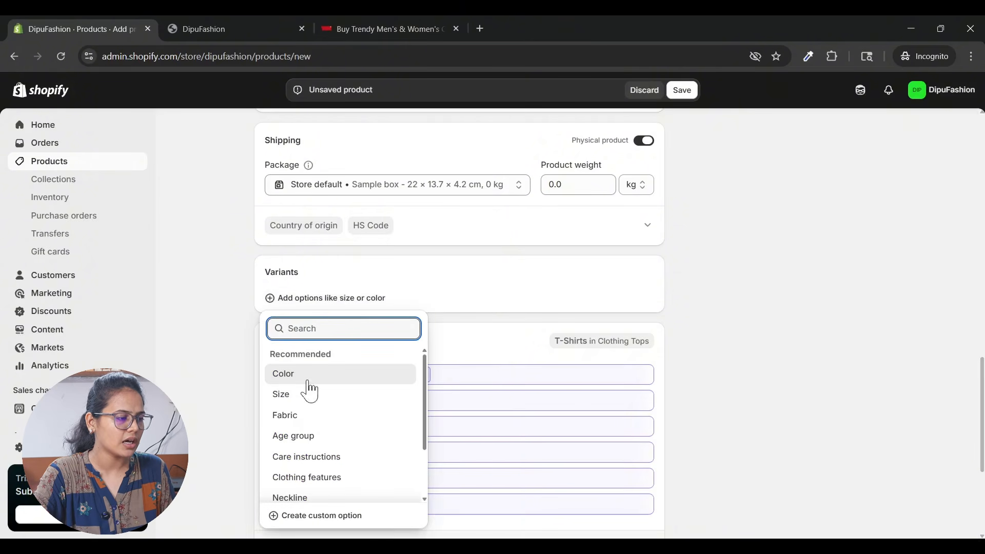
scroll(232, 313, down, 4)
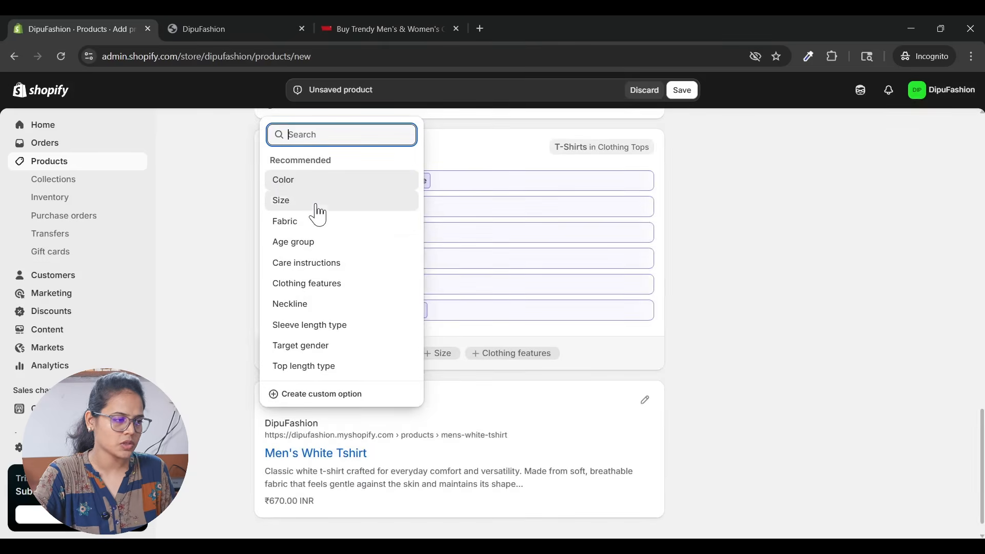
click(319, 204)
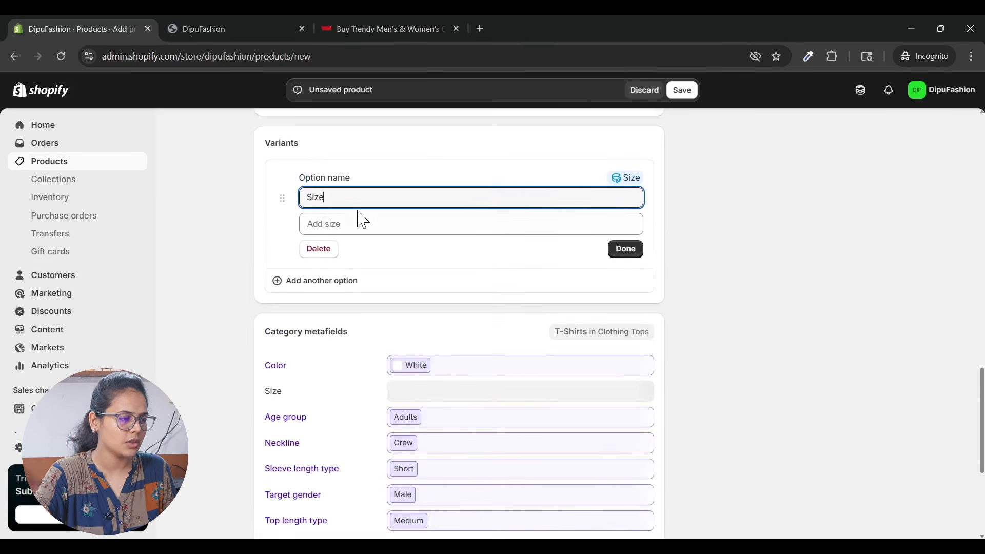
click(394, 218)
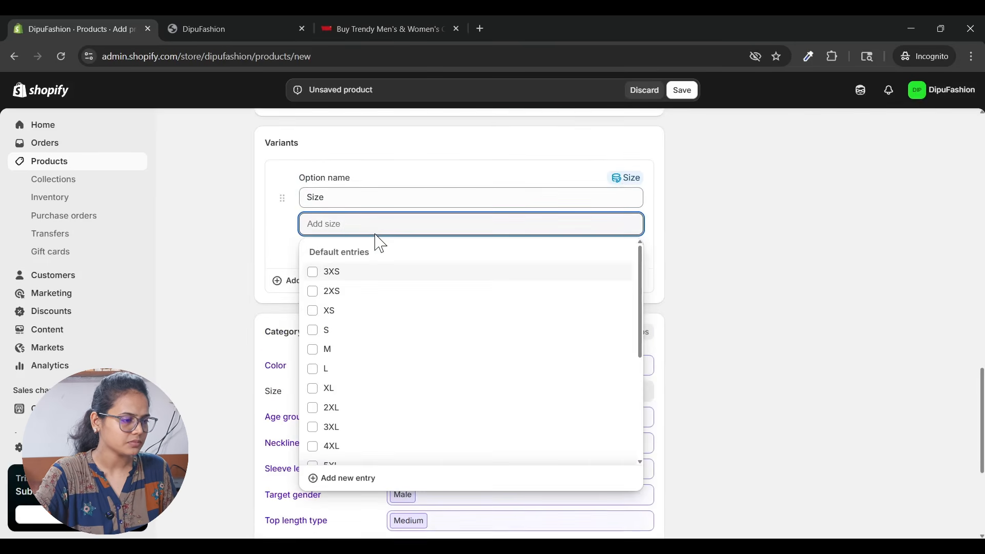
click(315, 333)
click(313, 390)
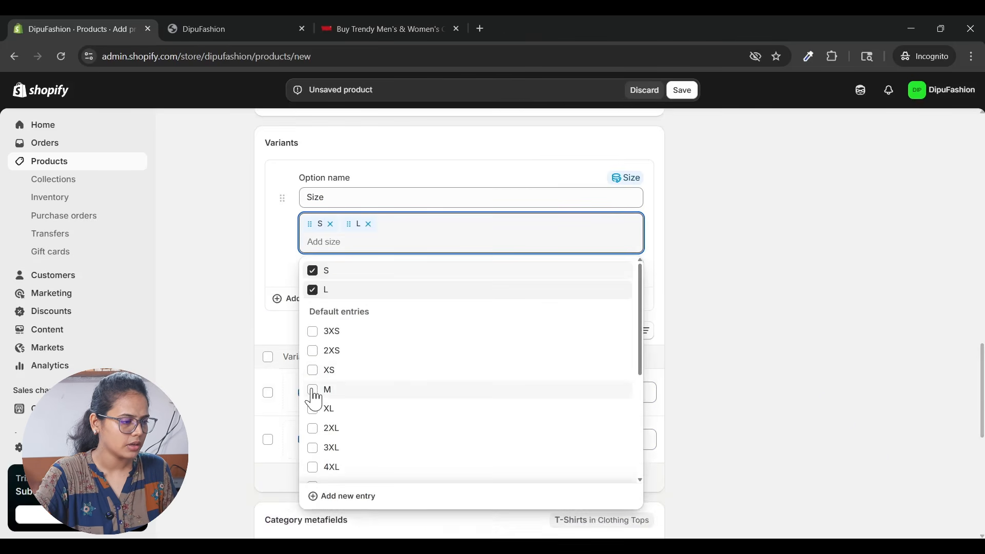
click(313, 390)
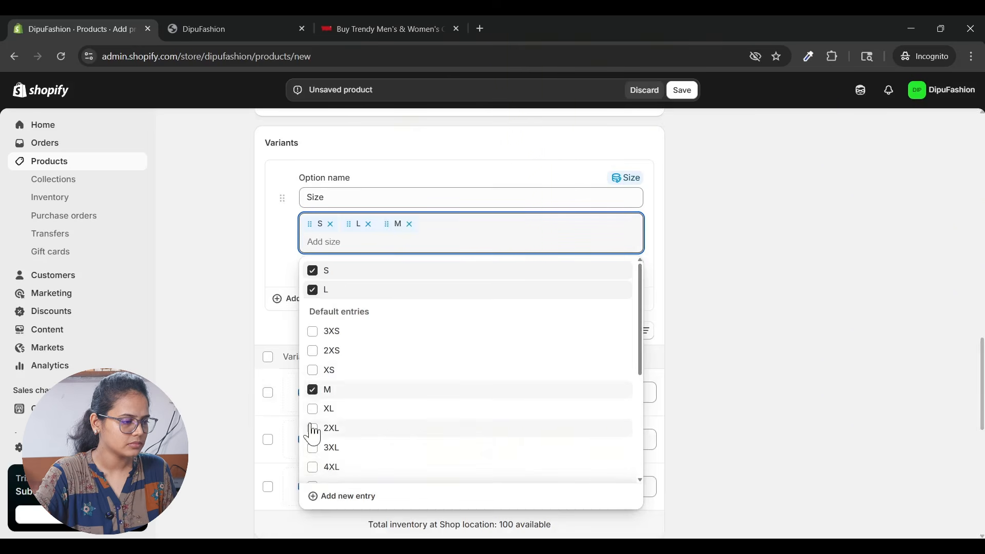
click(313, 410)
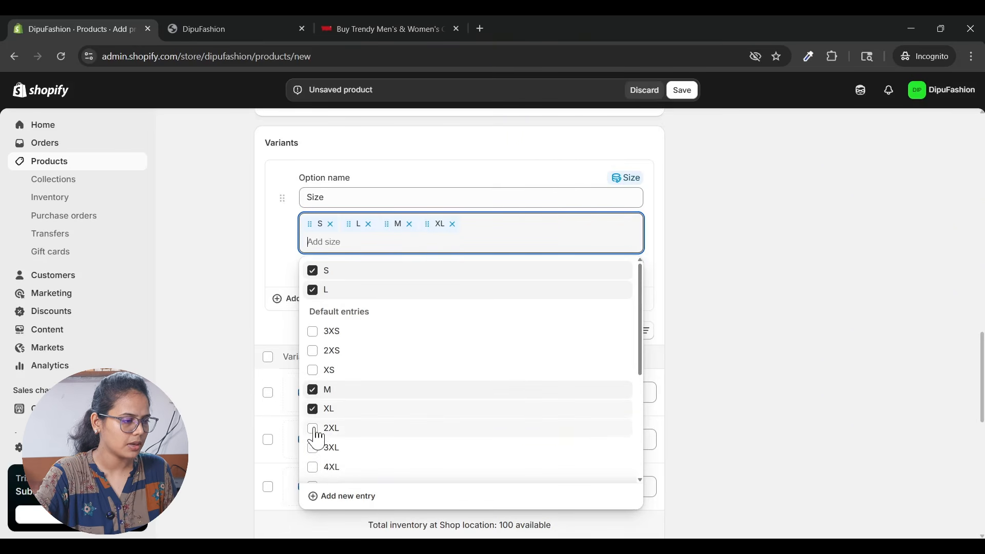
click(315, 429)
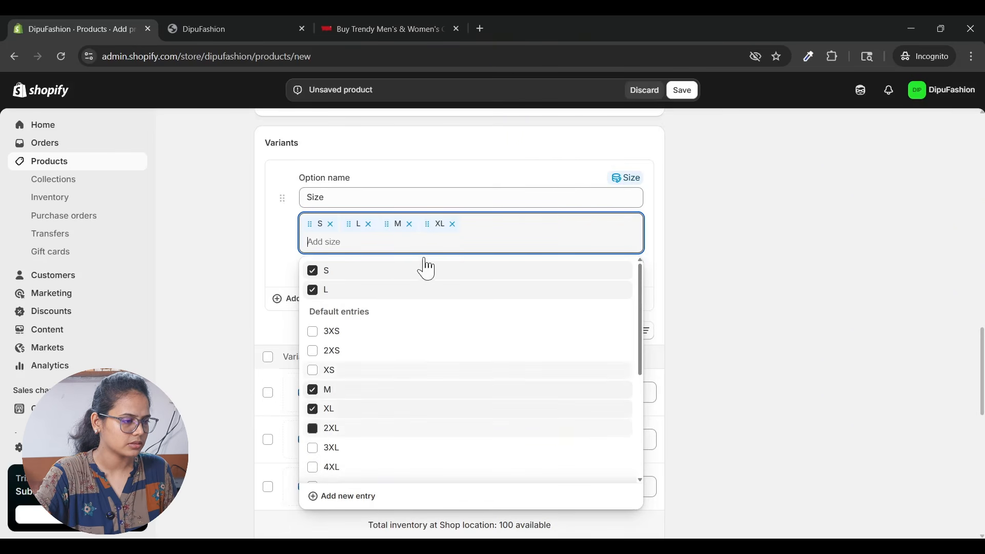
Reorder the sizes so M sits between S and L, then finish the Size option
click(232, 271)
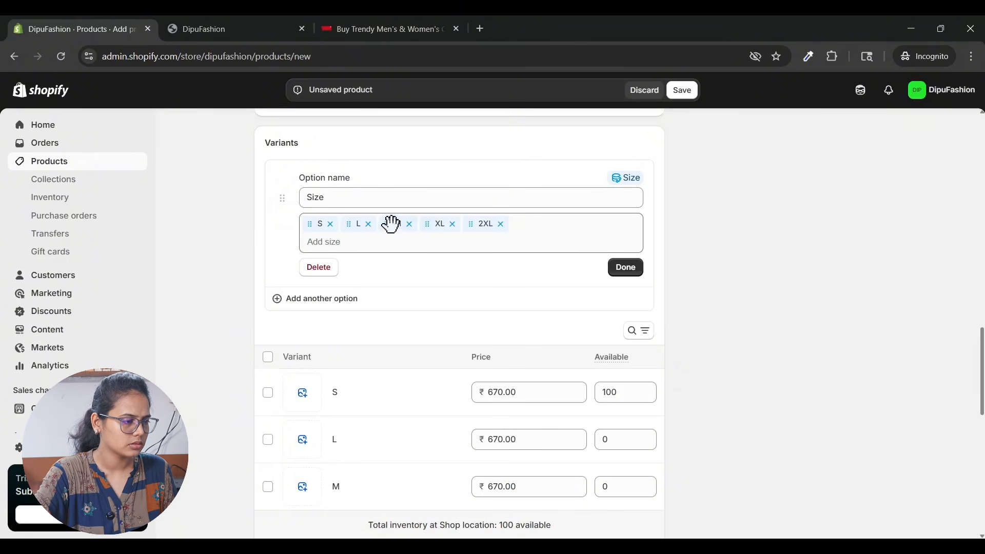
drag(389, 222, 344, 229)
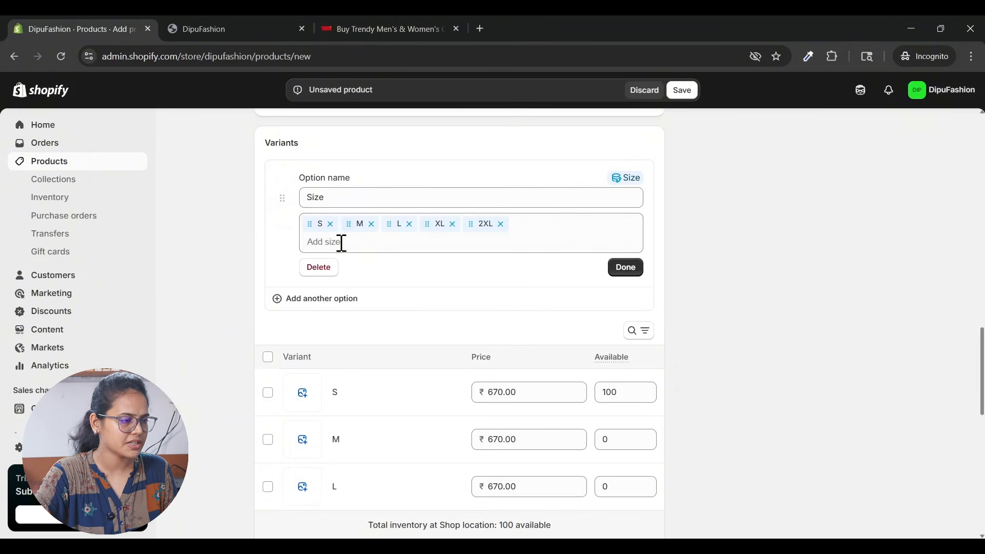
click(625, 268)
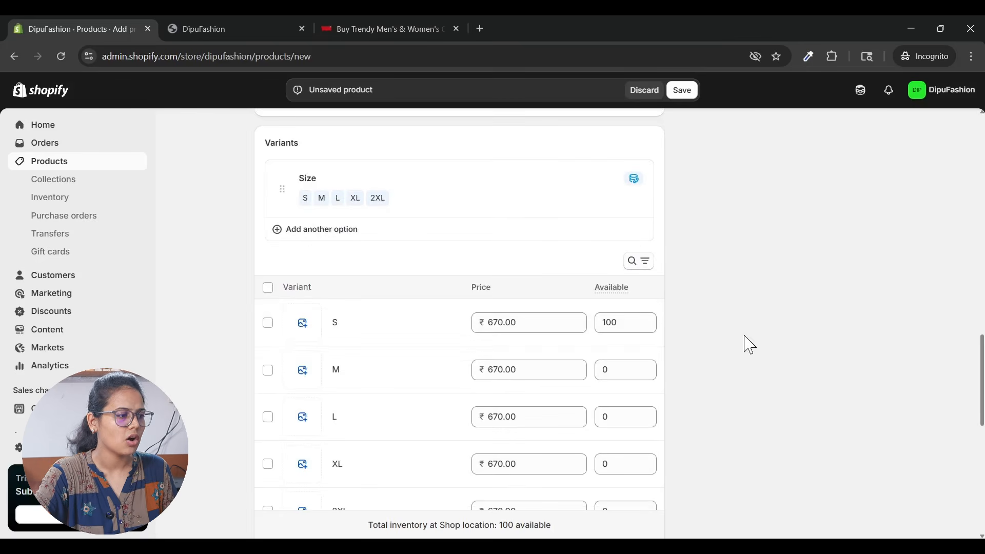
scroll(550, 325, down, 3)
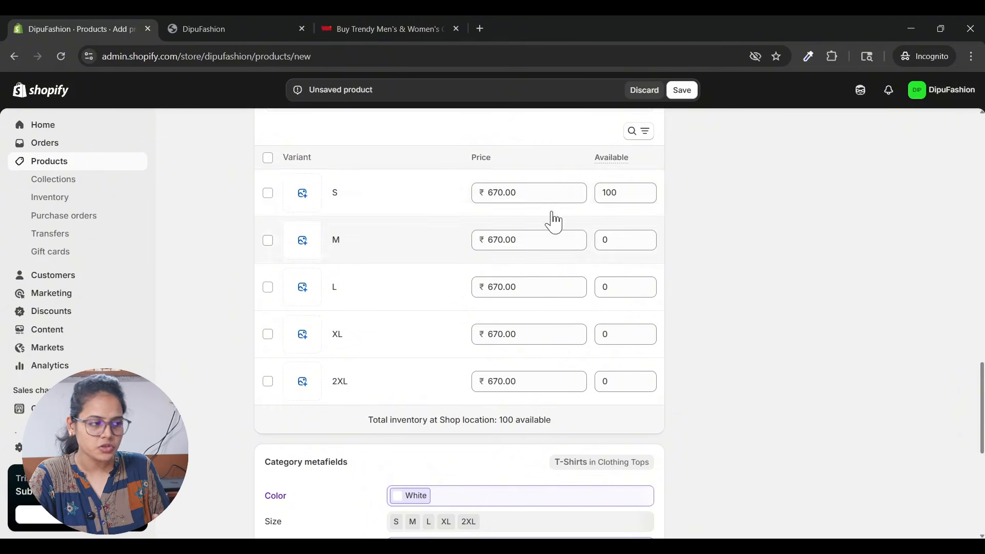
scroll(473, 231, up, 15)
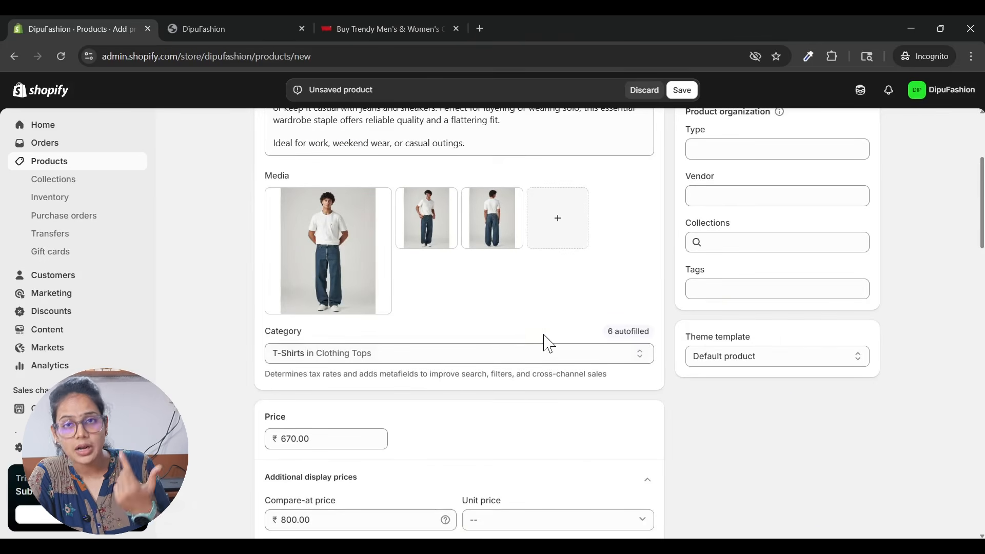
scroll(547, 343, down, 6)
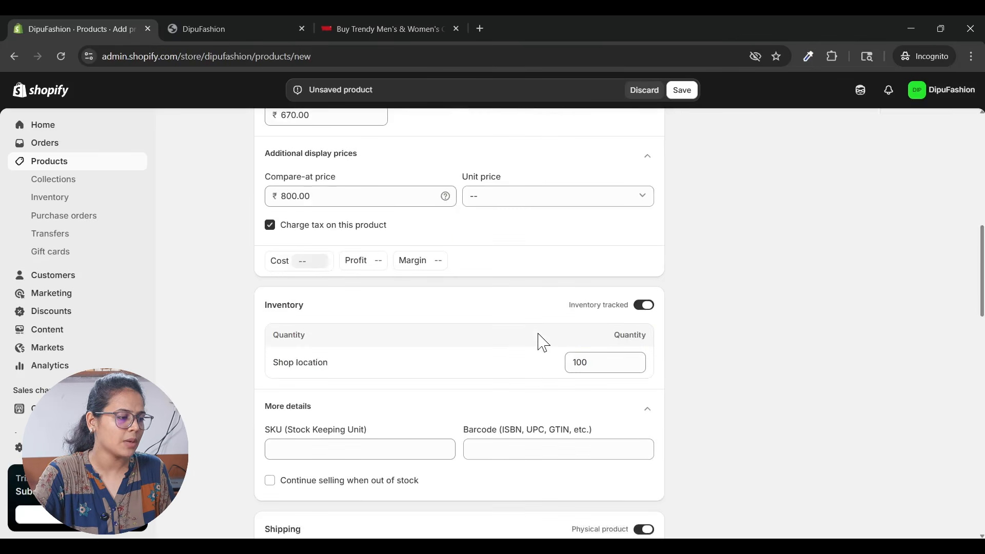
scroll(544, 343, down, 4)
scroll(565, 284, down, 10)
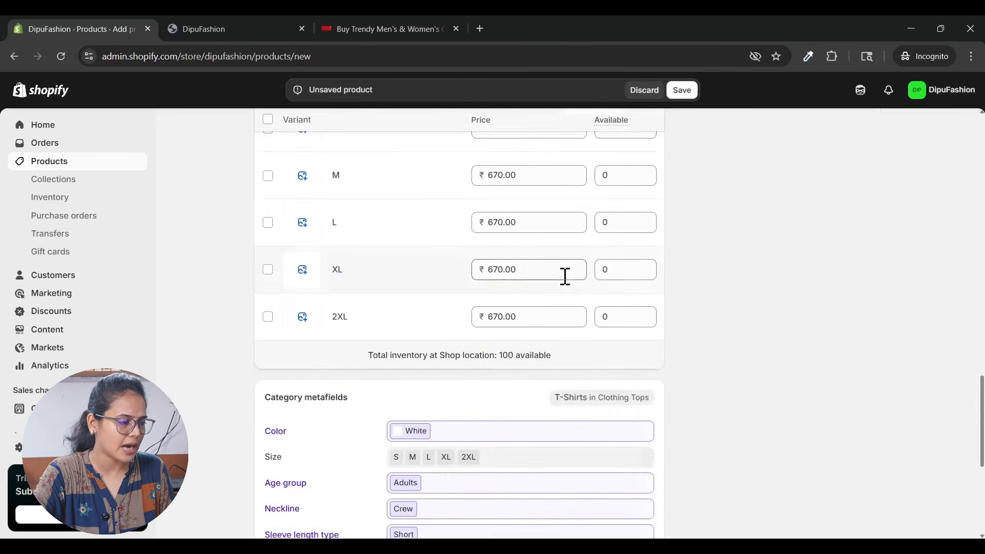
scroll(565, 277, down, 4)
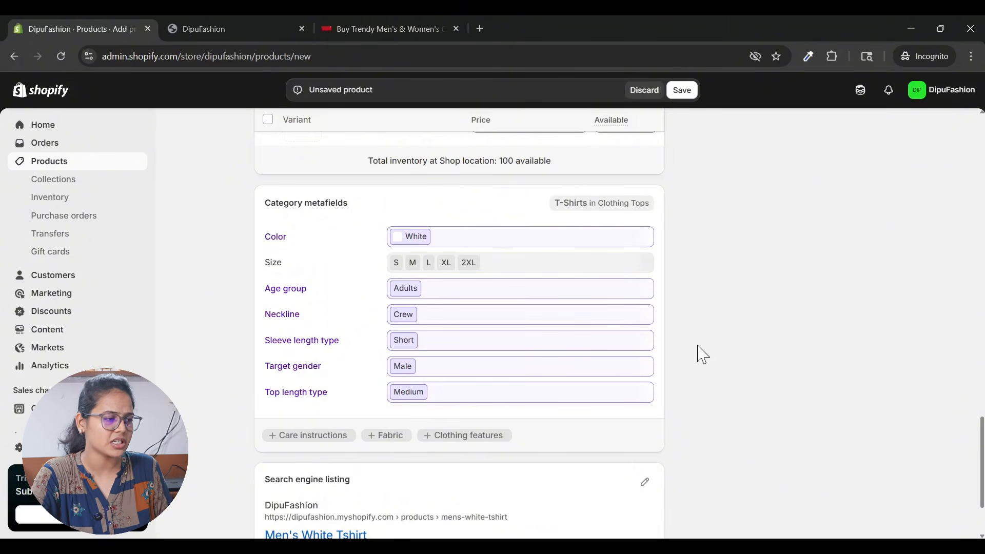
Move the meta description's opening sentence to the end and delete everything after 'jeans and sneakers.'
scroll(485, 327, down, 2)
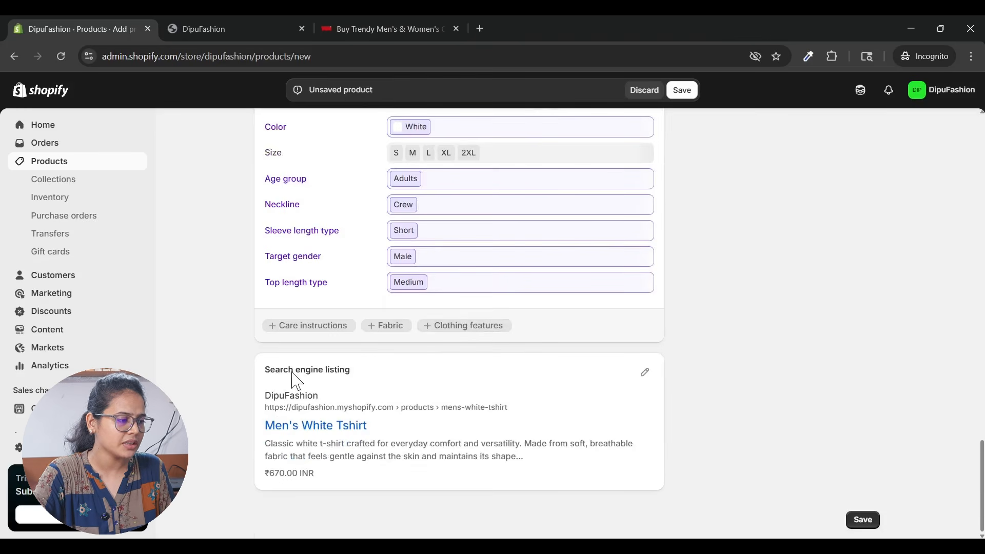
drag(261, 371, 398, 380)
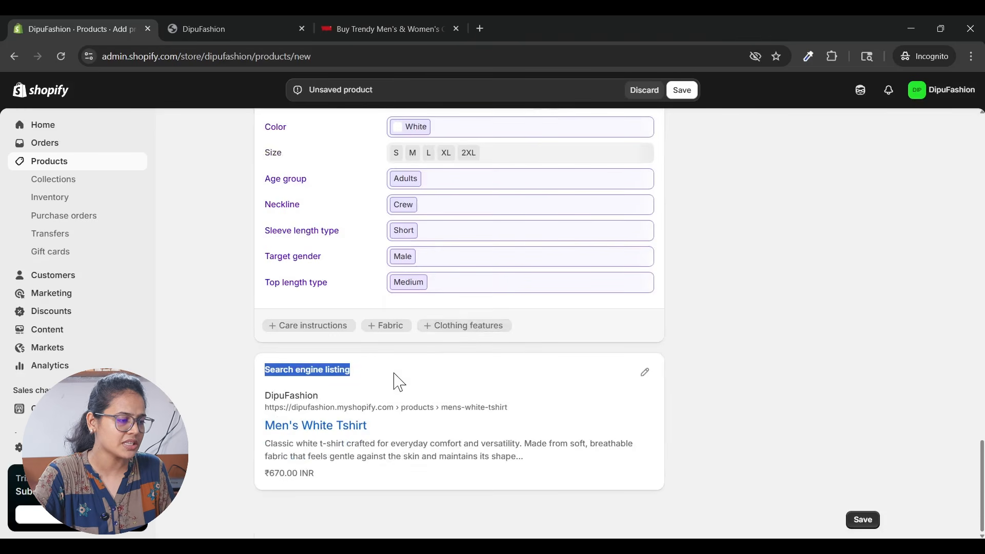
click(643, 372)
scroll(374, 392, down, 4)
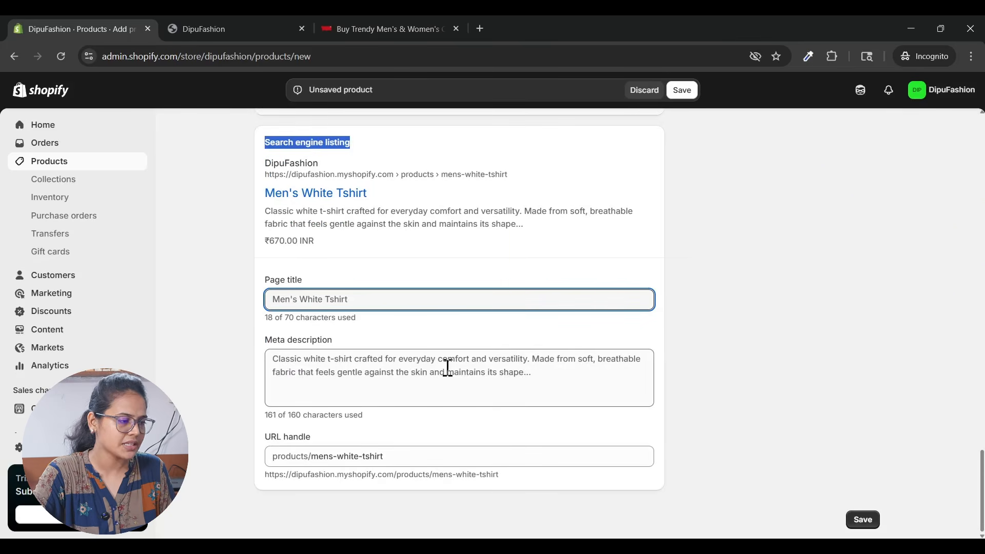
drag(532, 373, 269, 365)
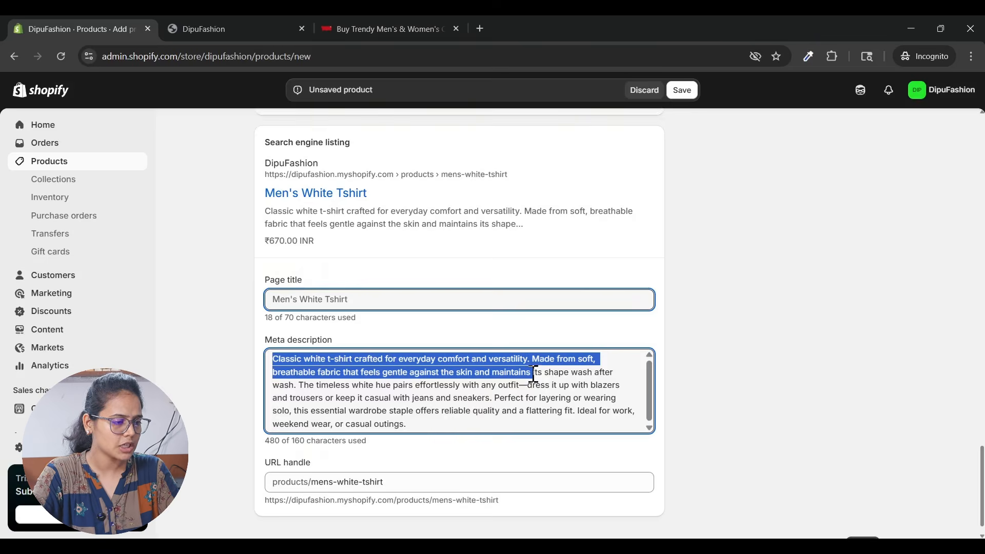
drag(534, 375, 544, 424)
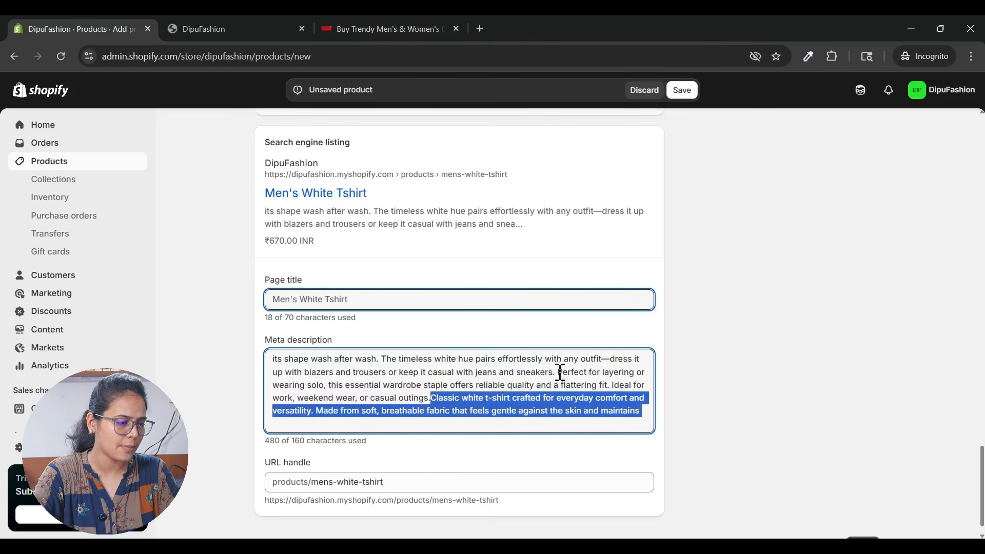
drag(557, 373, 622, 439)
key(BackSpace)
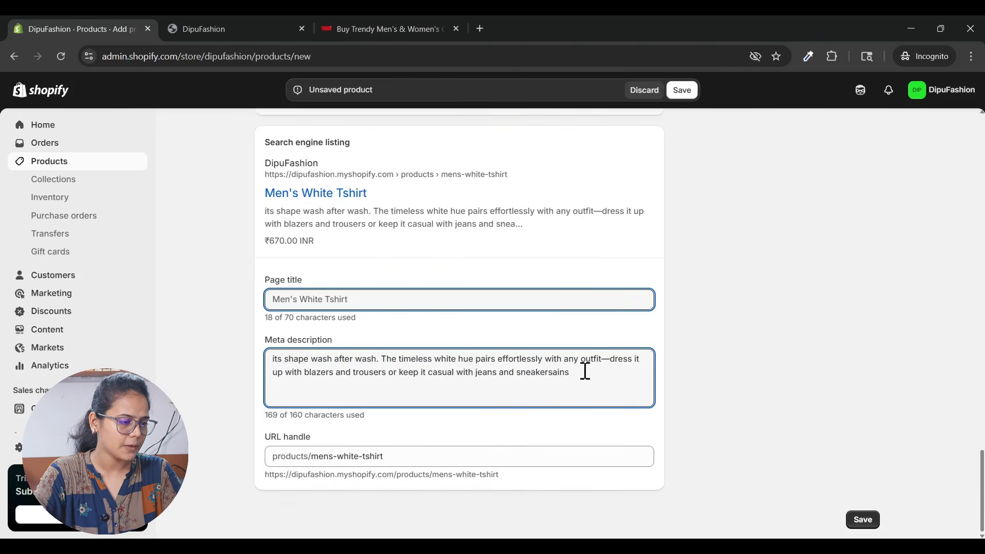
key(Delete)
key(Delete)
key(Delete)
key(Delete)
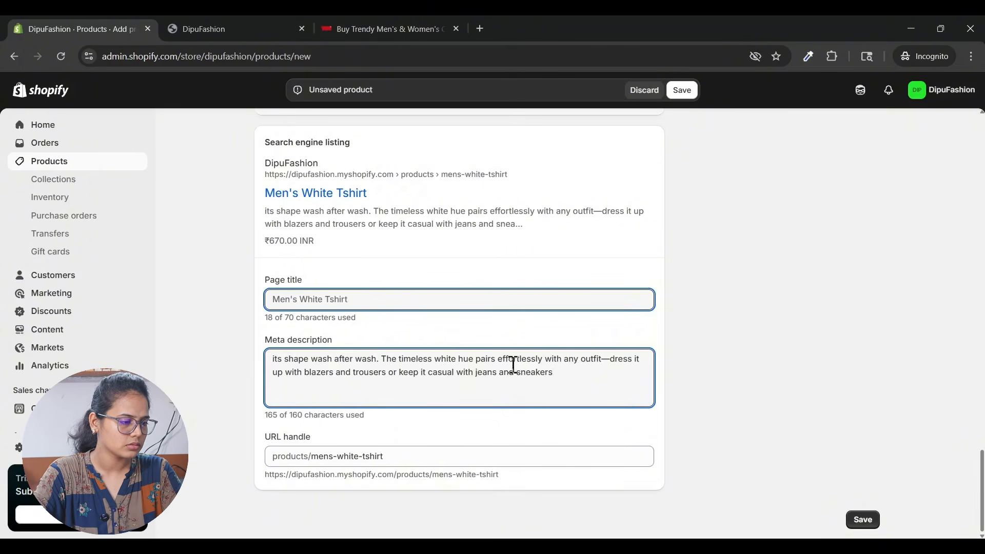
drag(497, 372, 597, 376)
click(598, 377)
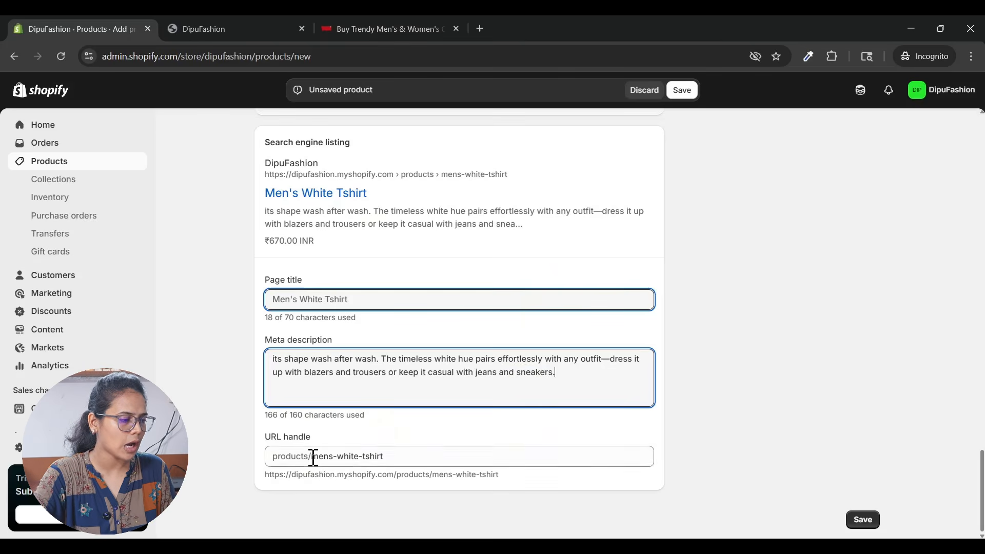
Select the full URL handle text mens-white-tshirt for editing
click(473, 456)
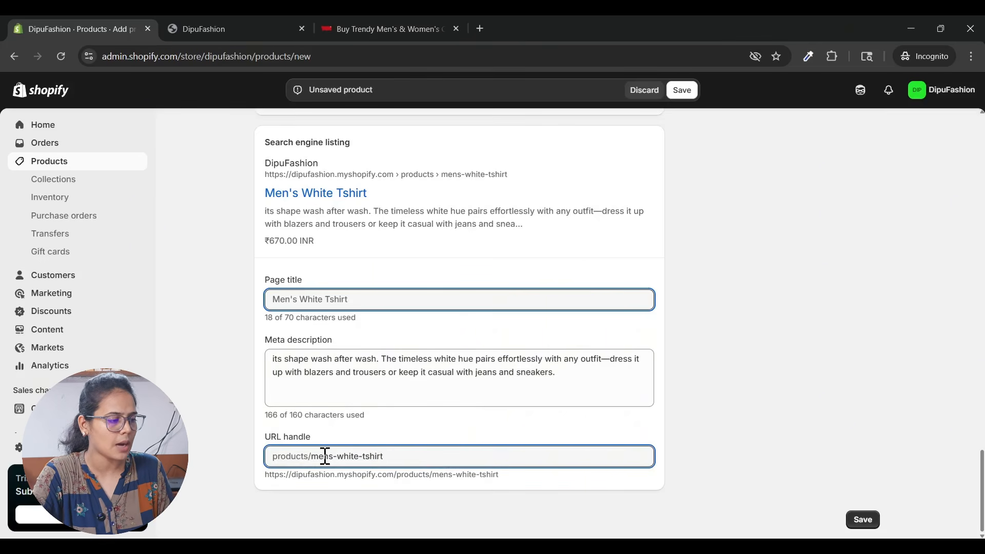
drag(315, 456, 472, 450)
scroll(825, 356, up, 15)
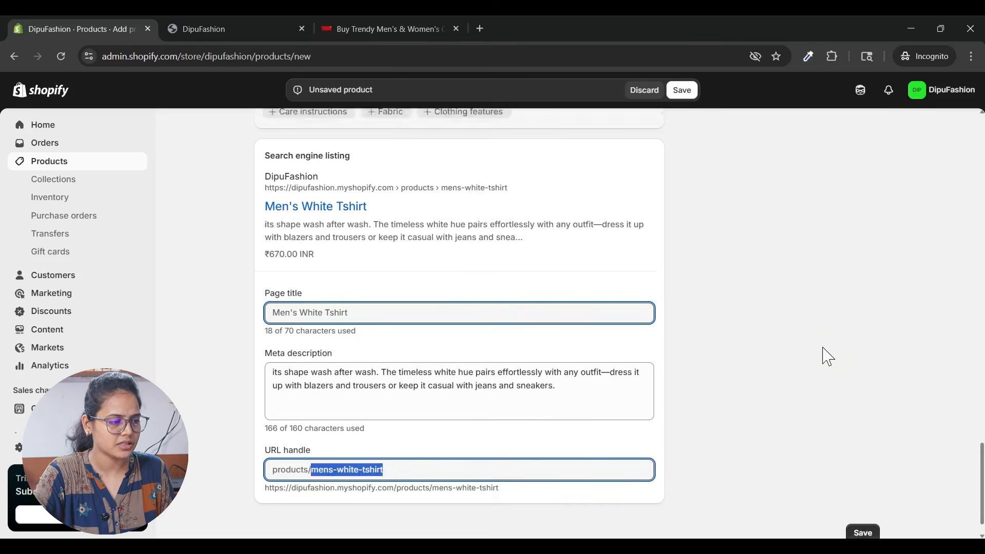
Set the product type to Tshirt and save the product
scroll(851, 345, up, 6)
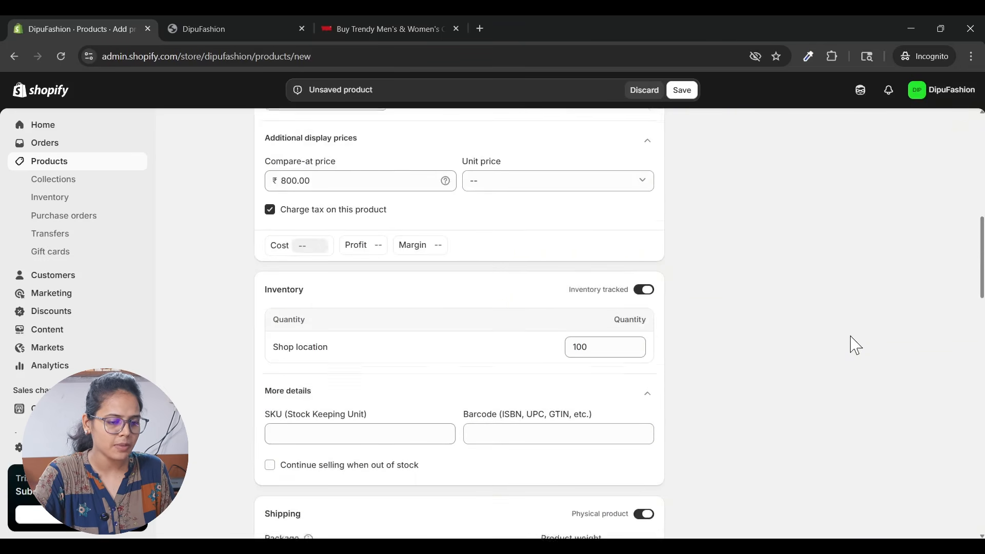
scroll(902, 293, up, 10)
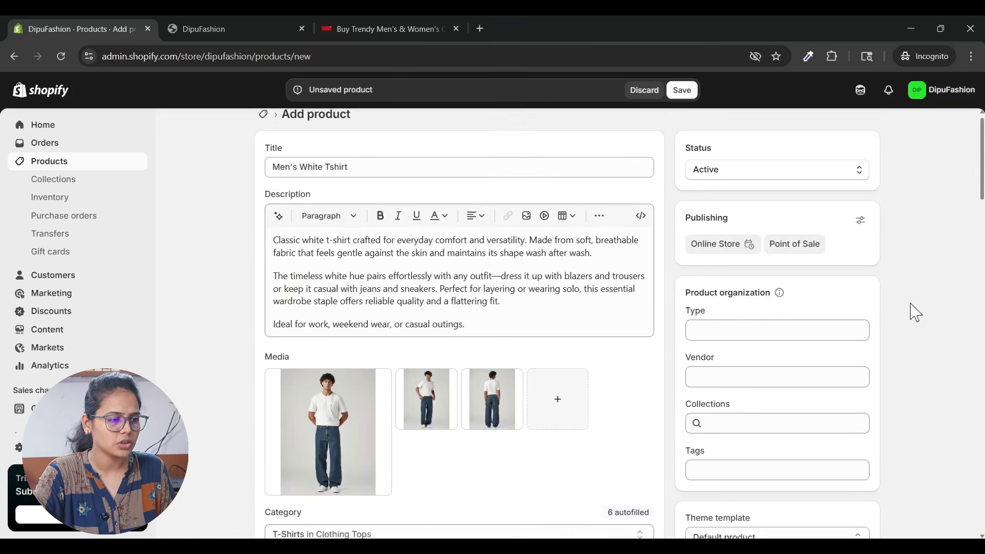
click(730, 335)
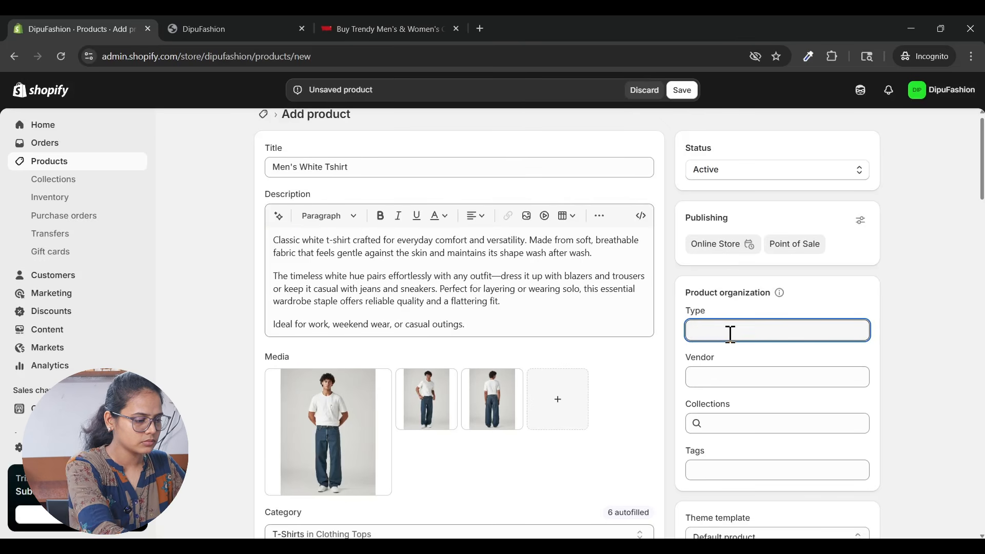
key(ctrl+s)
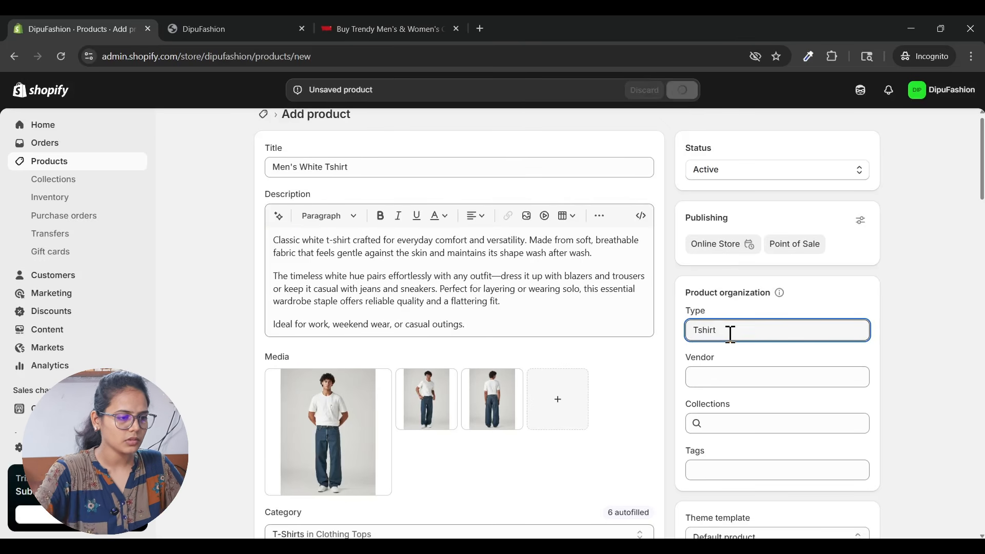
Enter Dipu as the vendor, then look at the Collections and product Status options
click(732, 379)
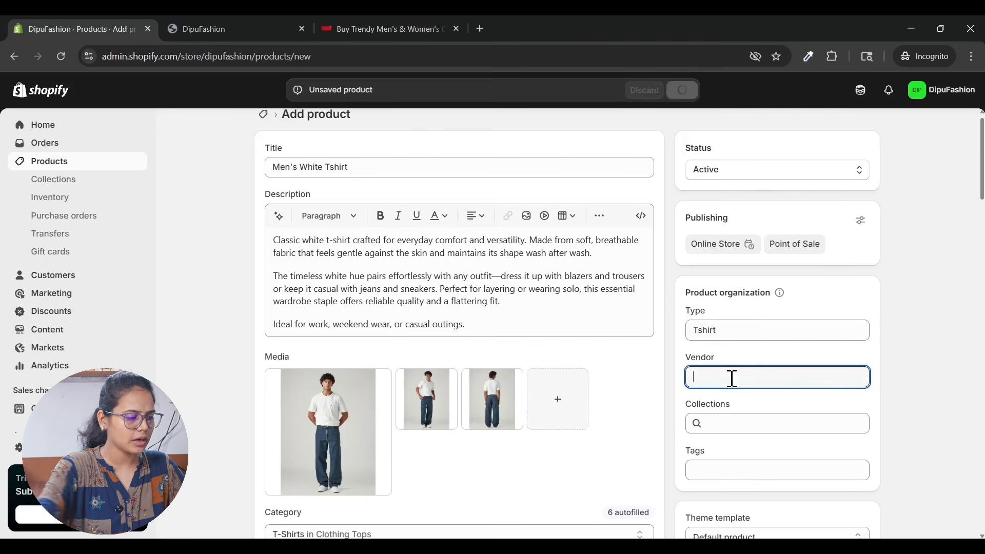
text(Dipu)
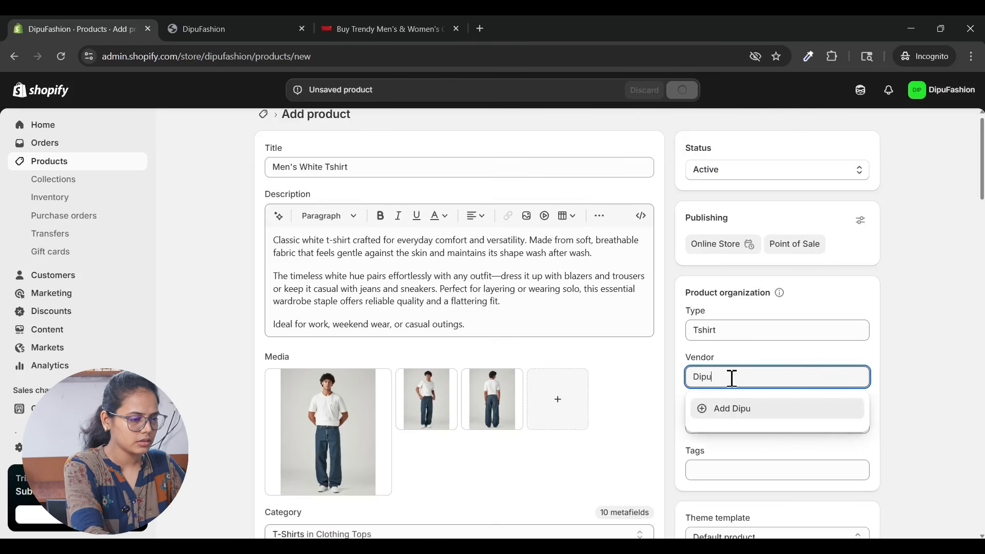
click(972, 354)
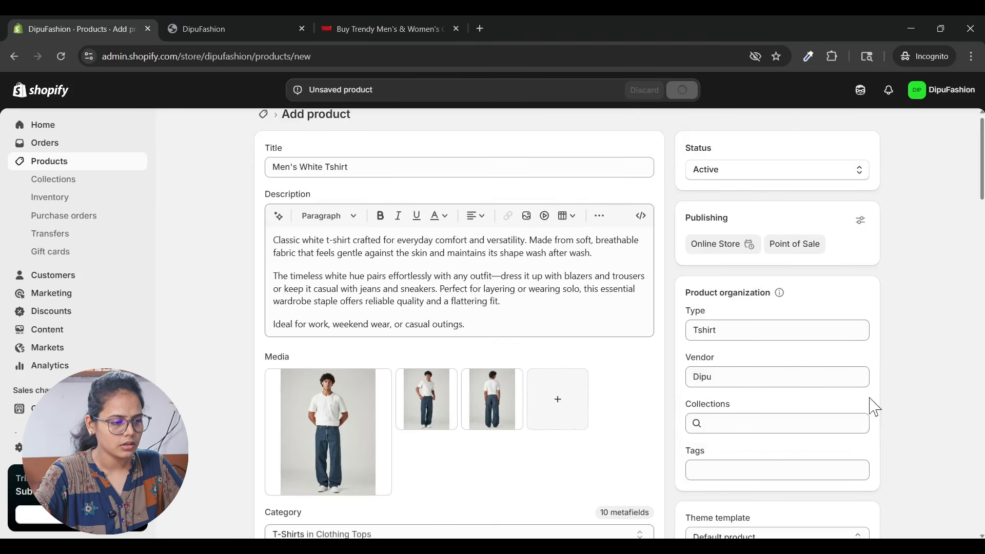
click(764, 427)
scroll(862, 378, down, 4)
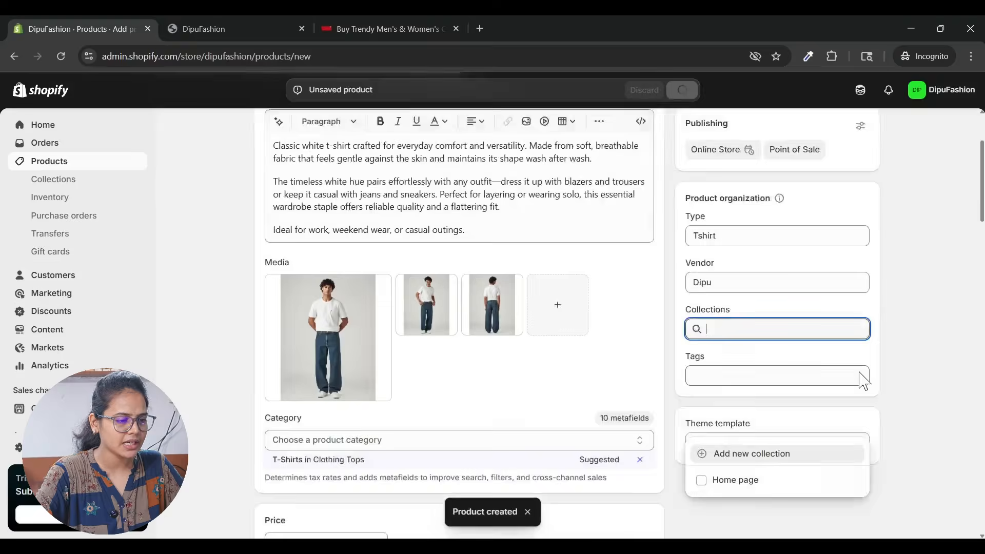
click(761, 263)
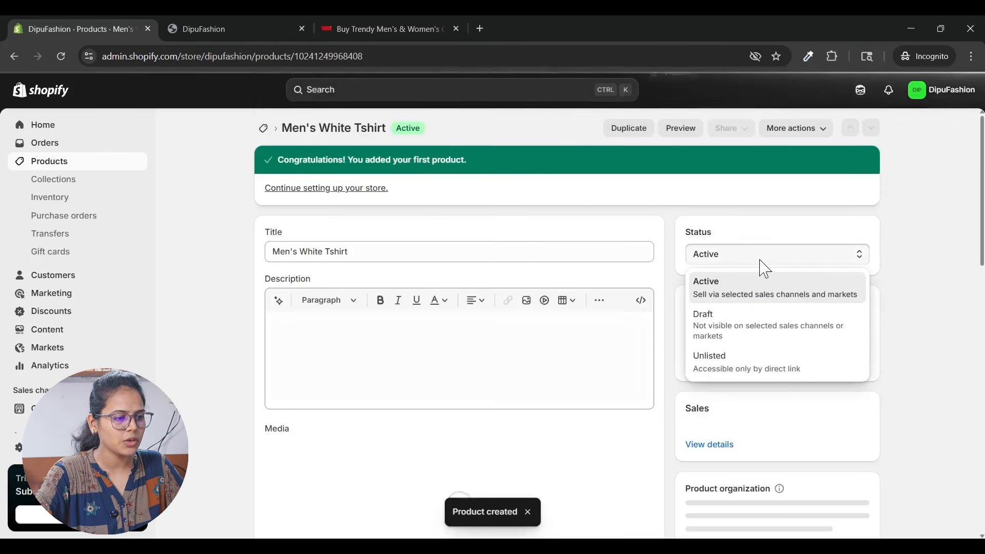
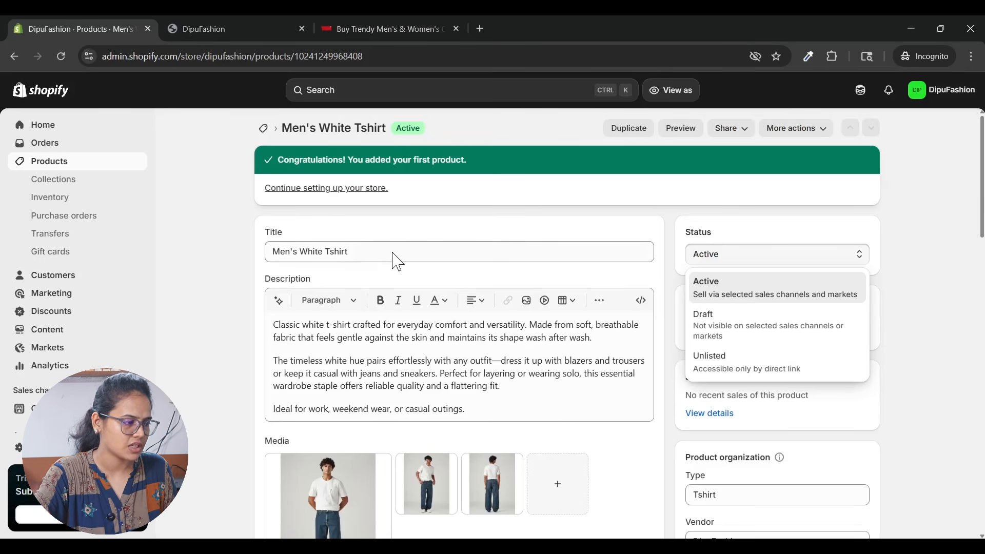
Remove Men's White Tshirt from the Home page collection
scroll(410, 262, down, 6)
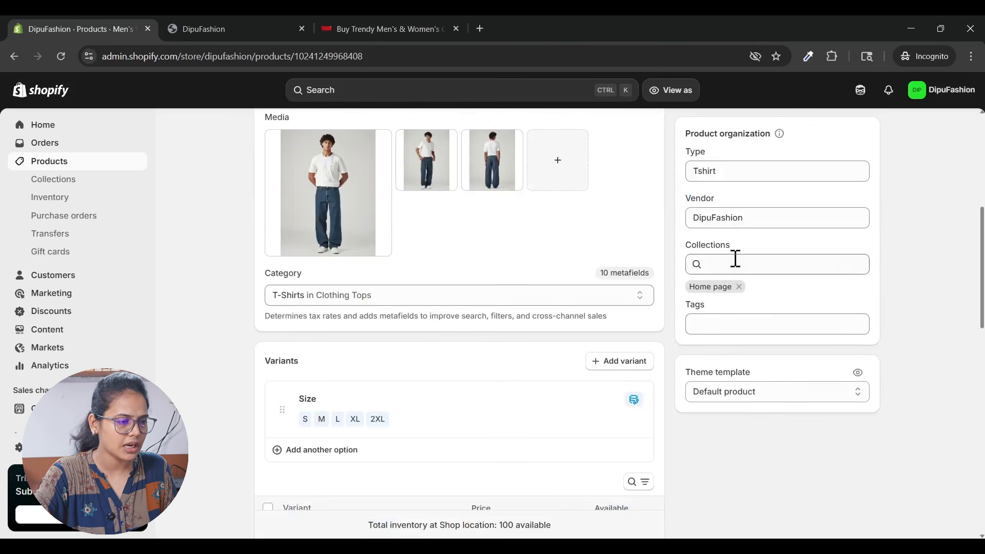
click(772, 218)
click(911, 260)
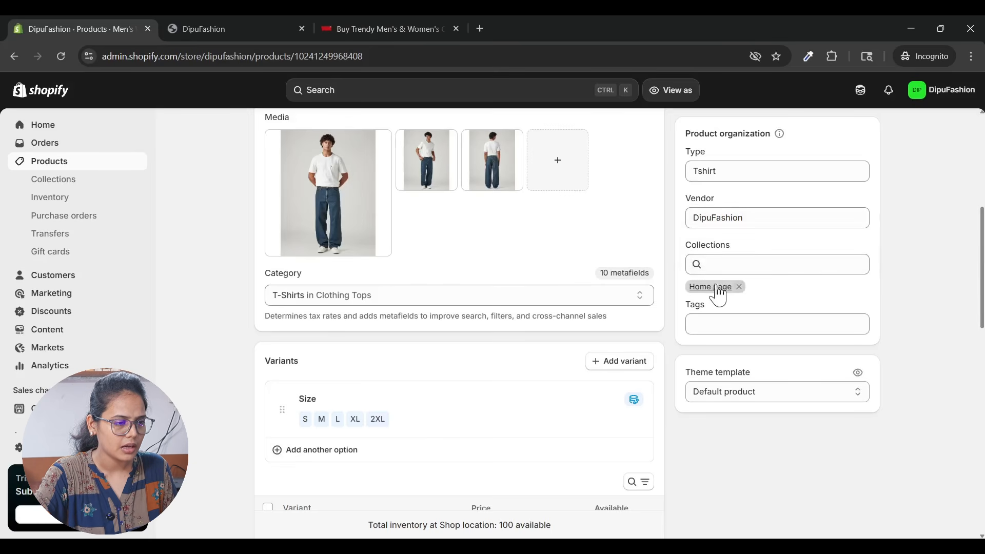
click(739, 286)
Create a new T-shirt collection with the 02_Front shirt image and save it
click(723, 265)
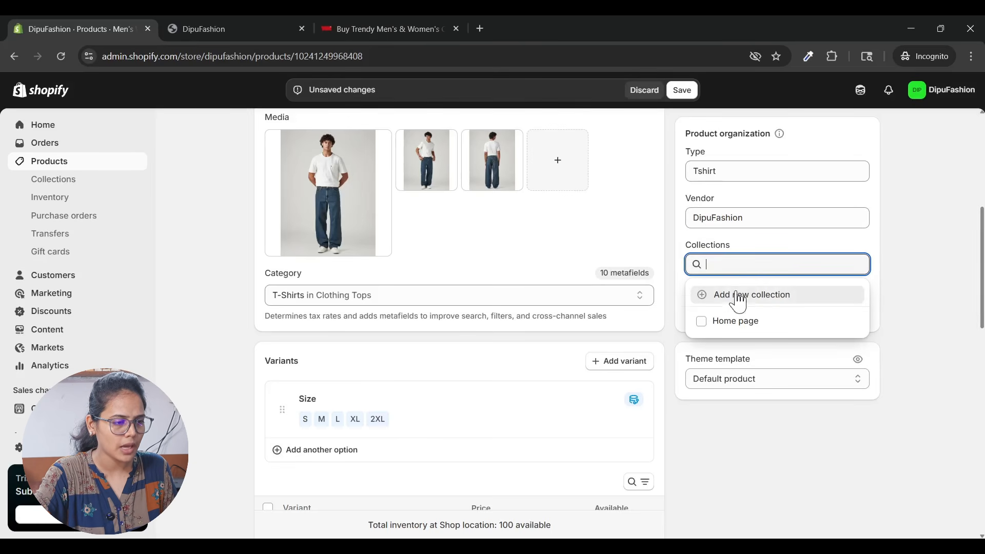
click(749, 303)
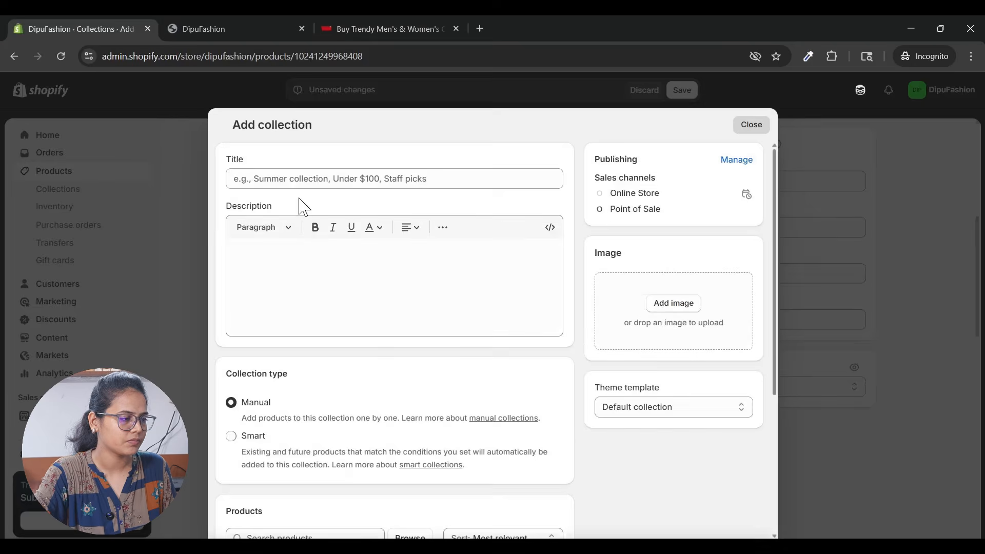
click(291, 188)
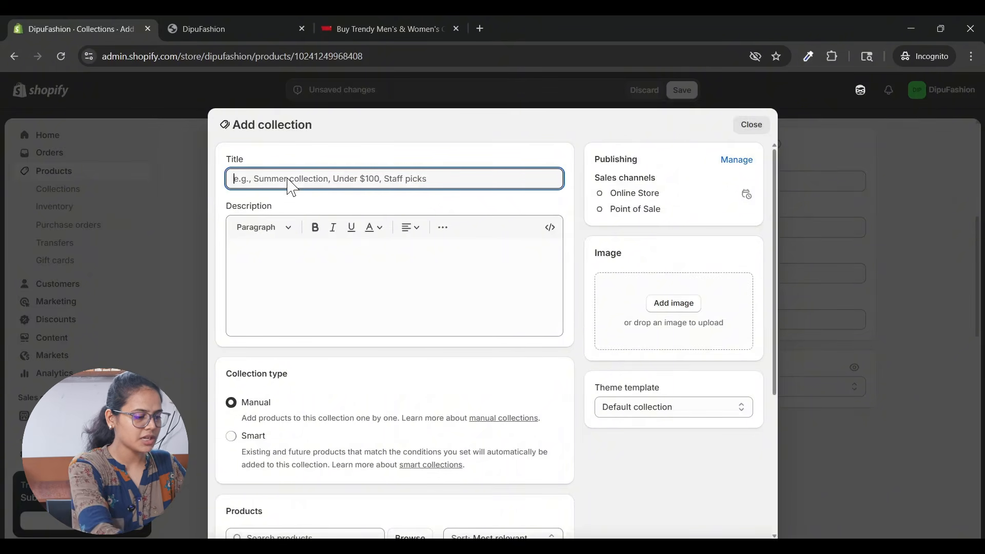
text(T-shirt)
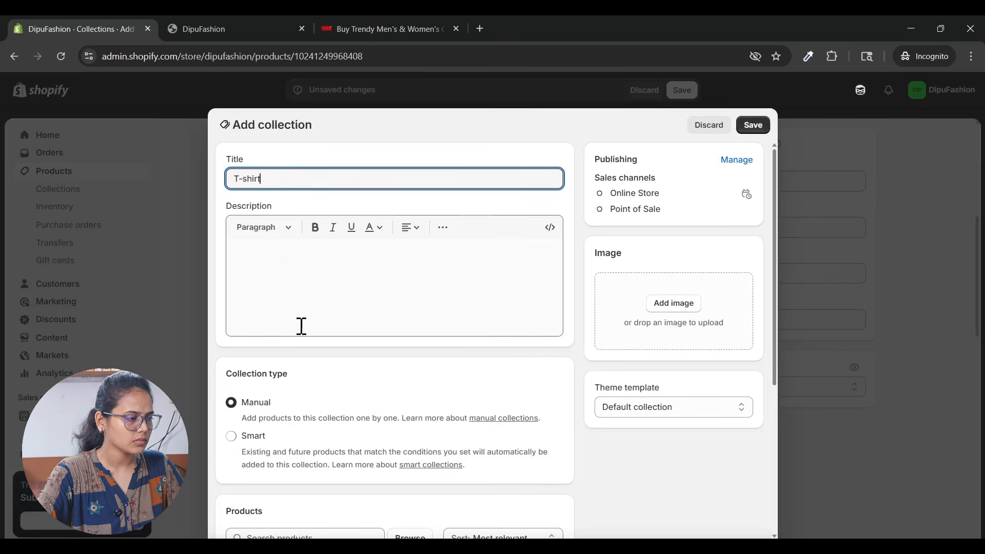
click(674, 306)
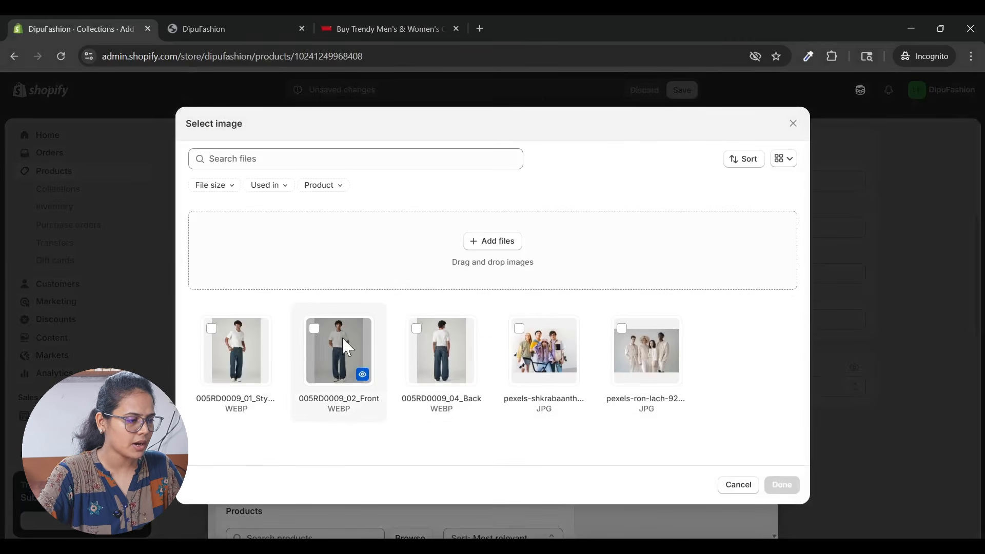
click(315, 338)
click(782, 485)
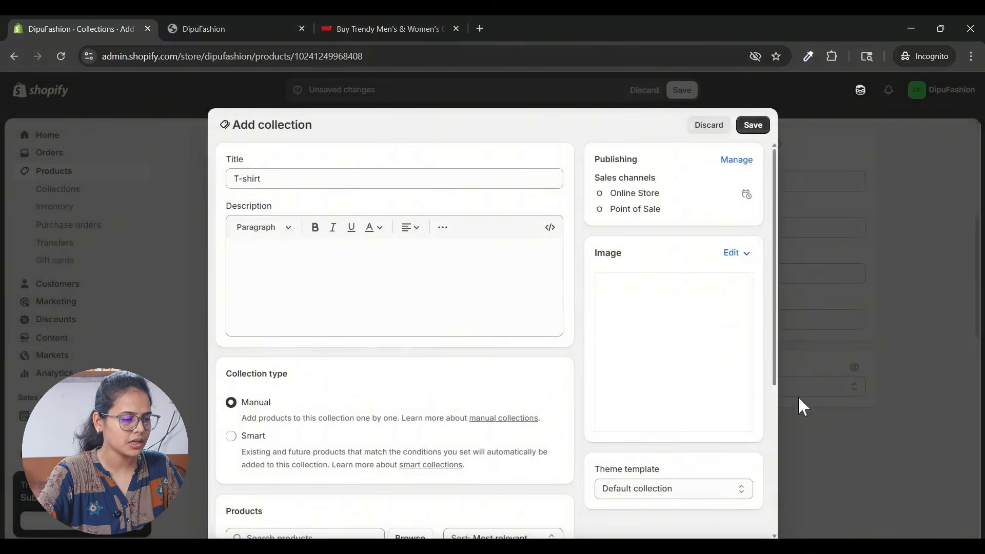
click(751, 129)
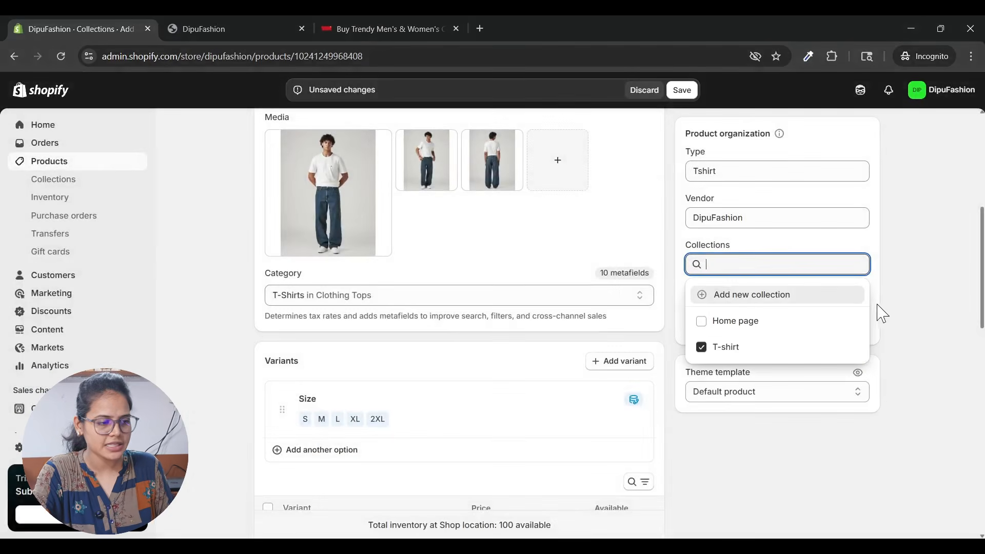
Add the tag men's tshirt and save the product with its new collection
click(916, 321)
click(721, 322)
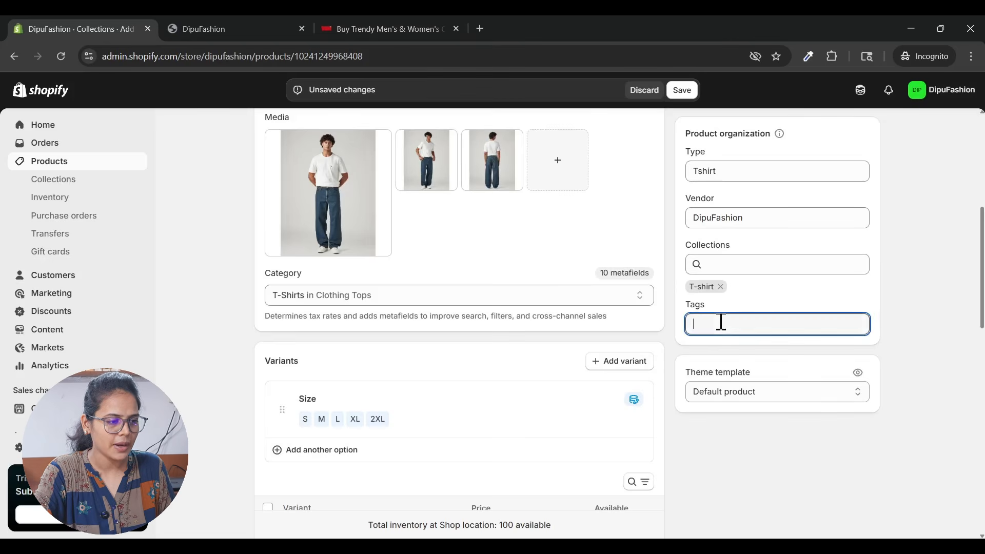
text(men)
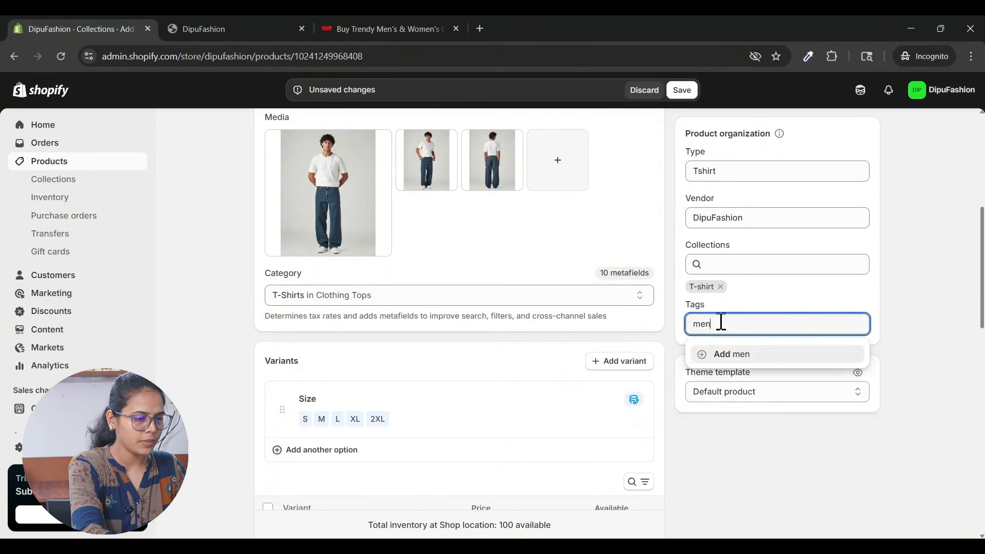
text('s thsi)
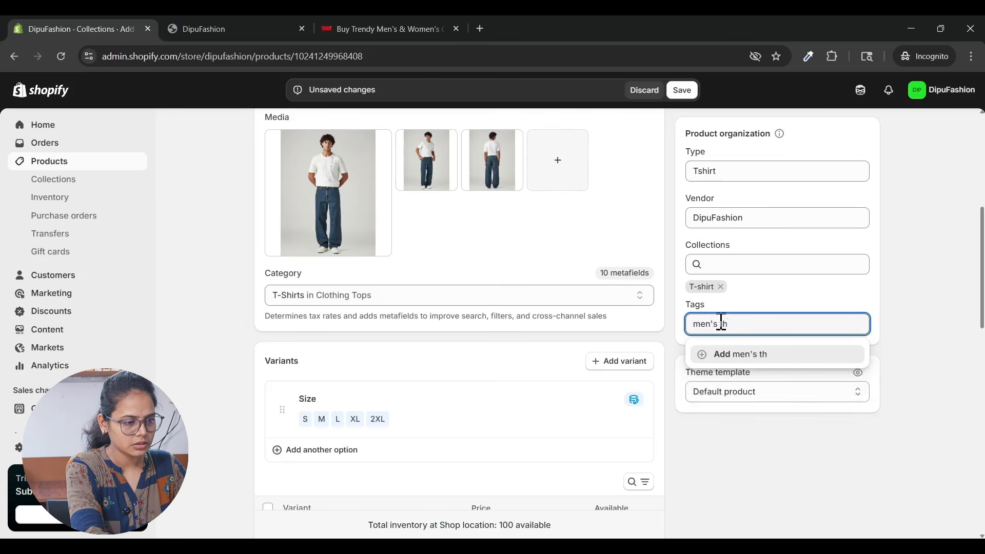
key(BackSpace)
key(BackSpace)
key(BackSpace)
text(shirt)
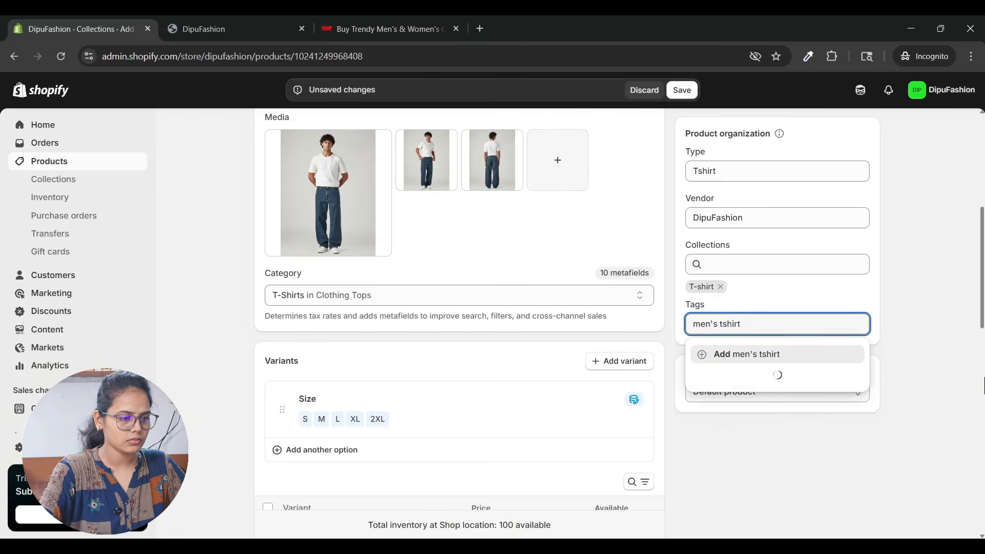
key(Return)
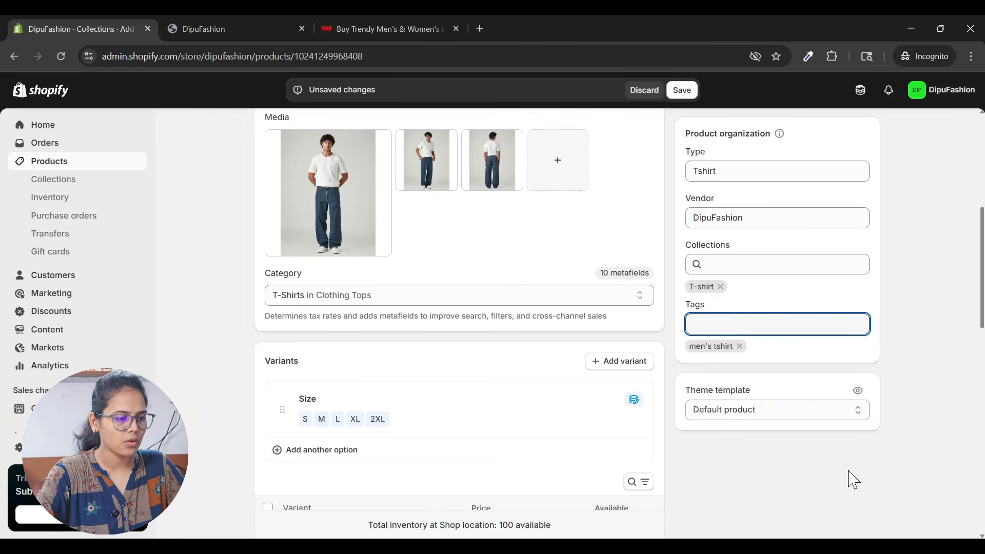
scroll(855, 483, up, 6)
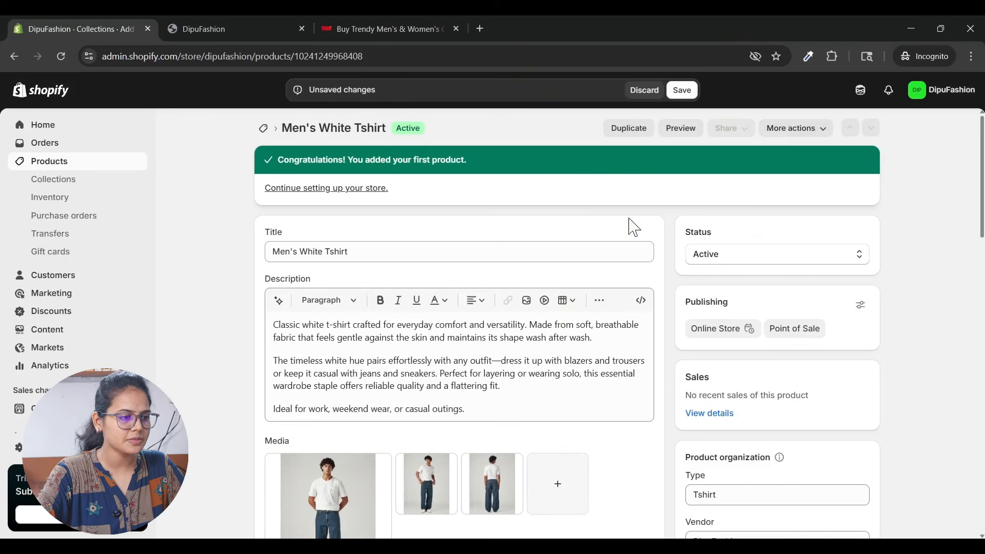
click(683, 92)
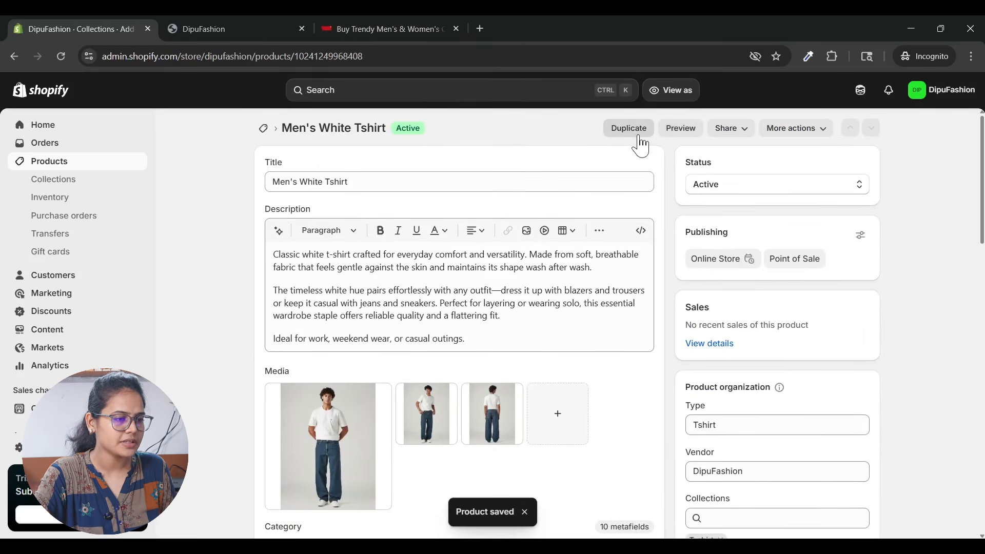
Preview the Men's White Tshirt storefront page with its Rs. 670.00 price and sizes
click(672, 98)
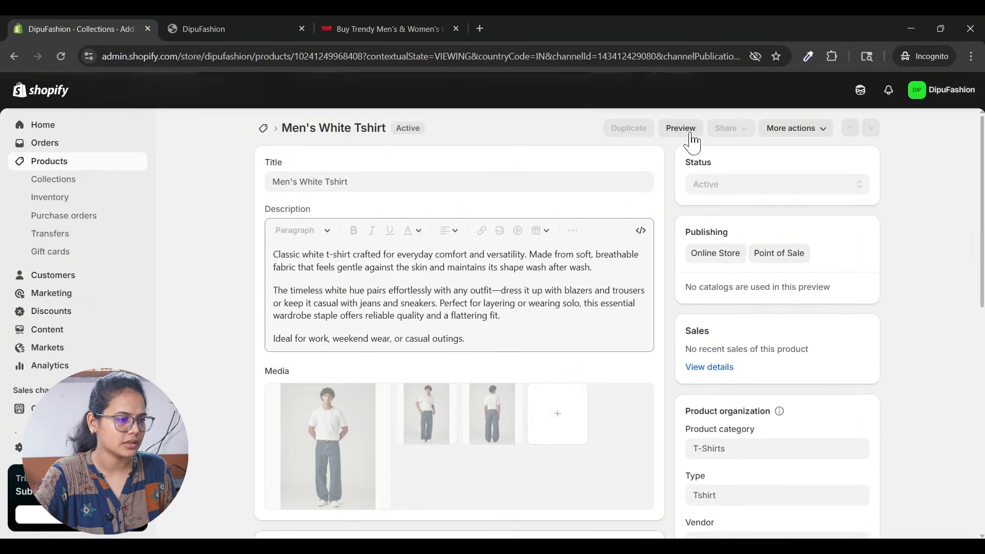
click(688, 132)
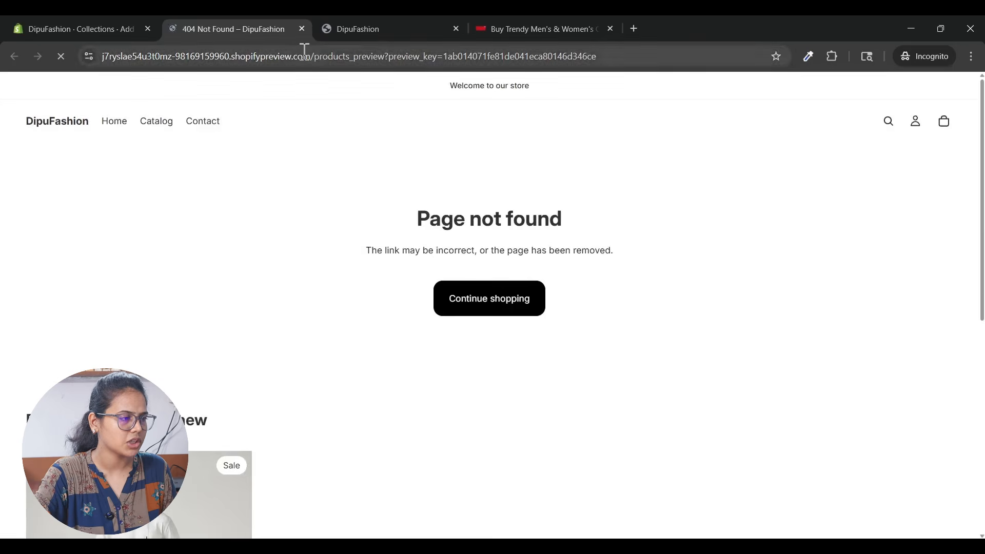
scroll(194, 252, down, 8)
click(194, 252)
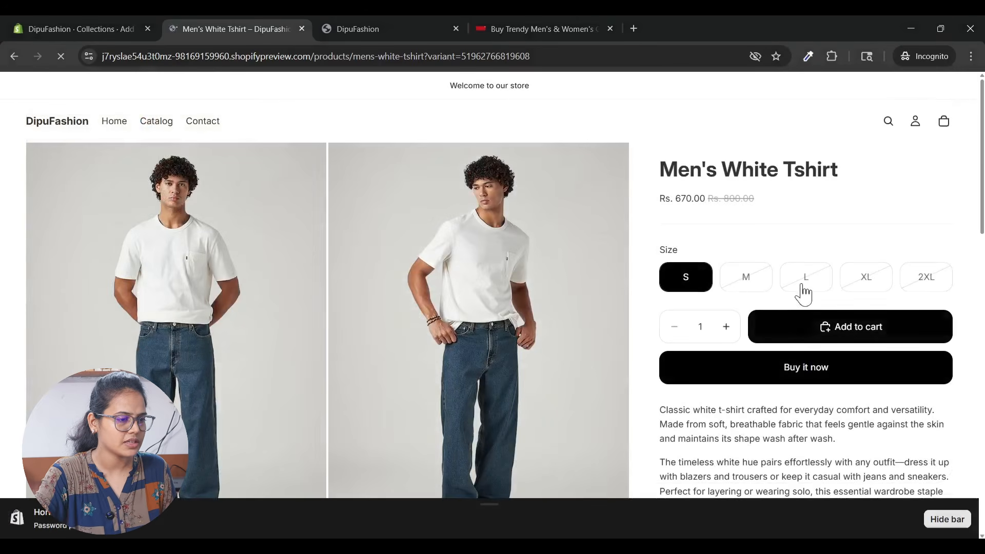
scroll(556, 401, down, 10)
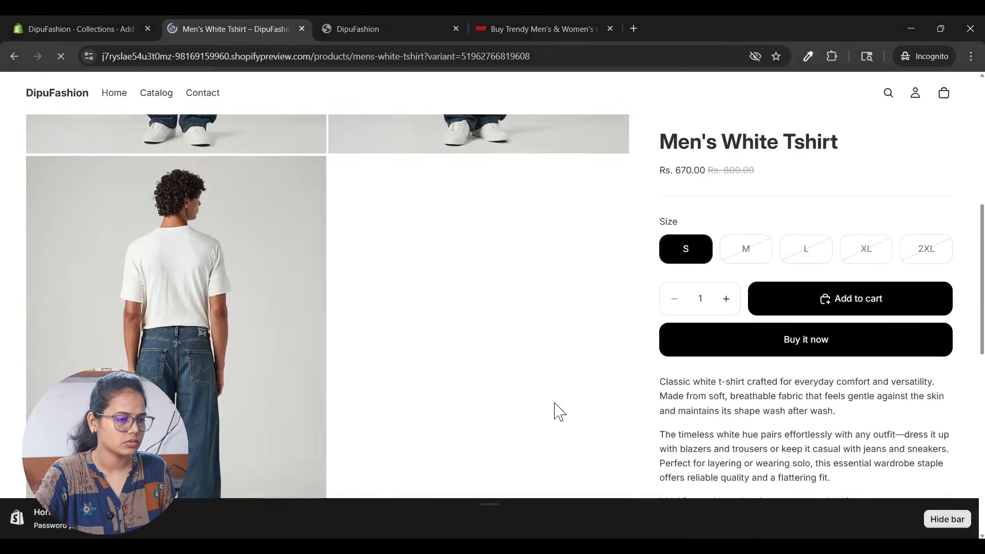
scroll(558, 411, up, 6)
scroll(559, 412, up, 5)
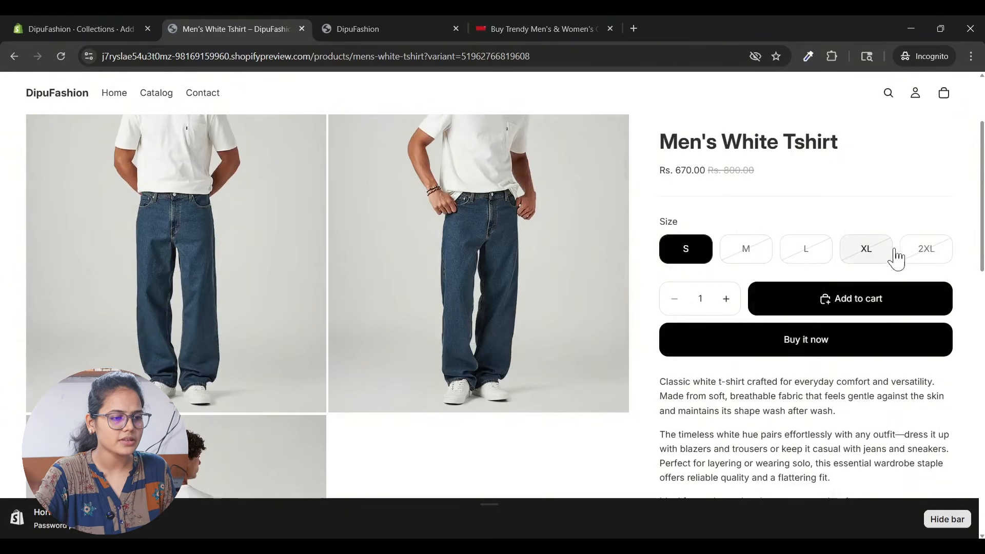
Close the storefront preview tabs and reopen Men's White Tshirt from the products list
click(302, 28)
click(302, 29)
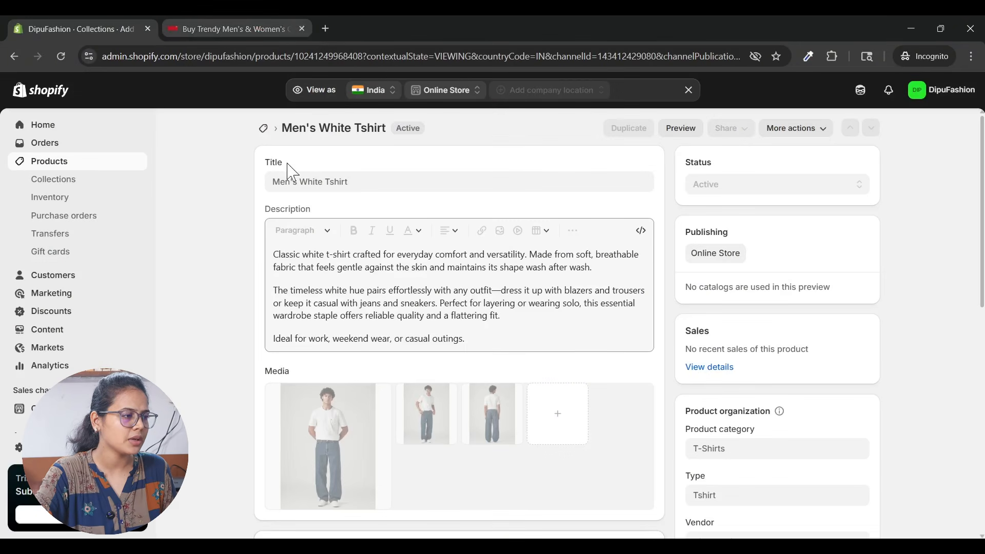
scroll(284, 347, down, 10)
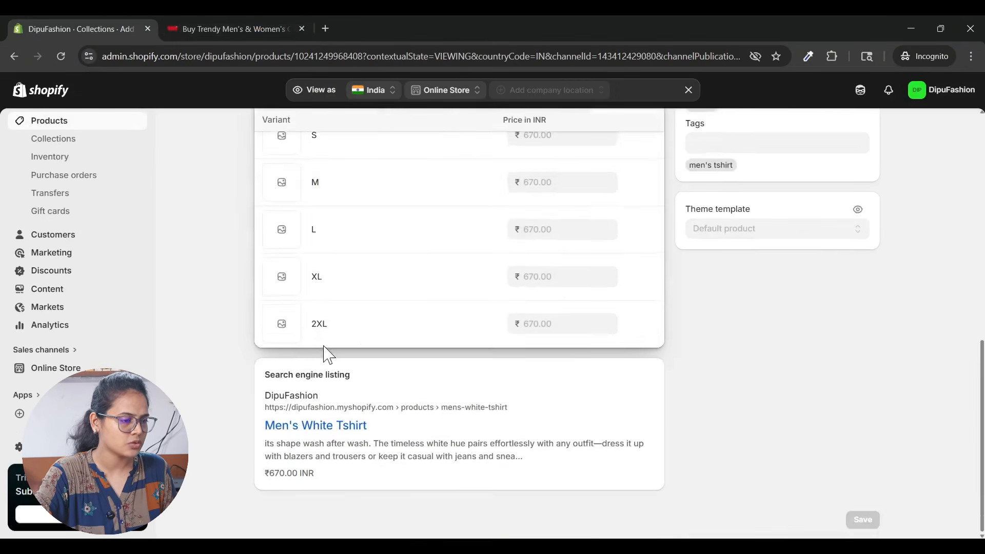
scroll(326, 352, up, 10)
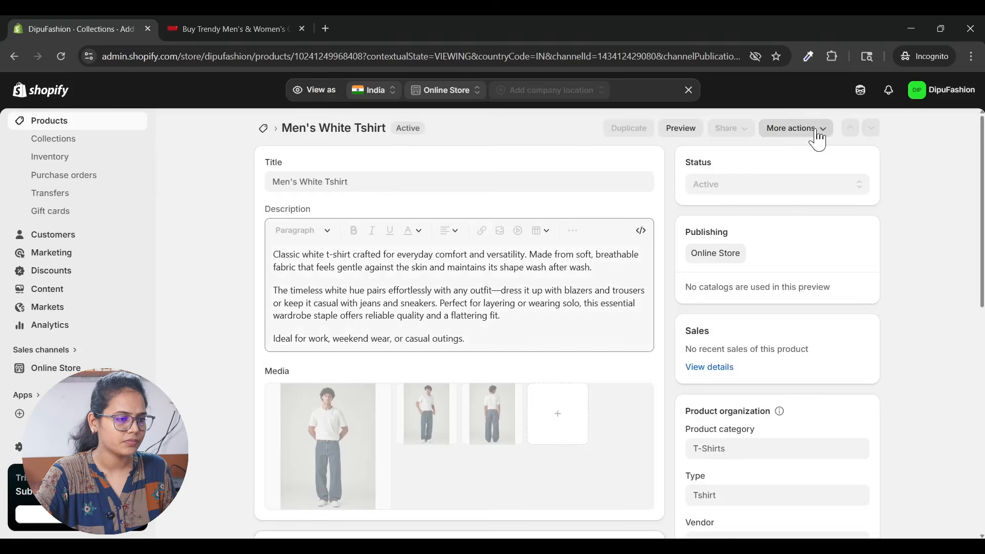
click(263, 128)
click(263, 215)
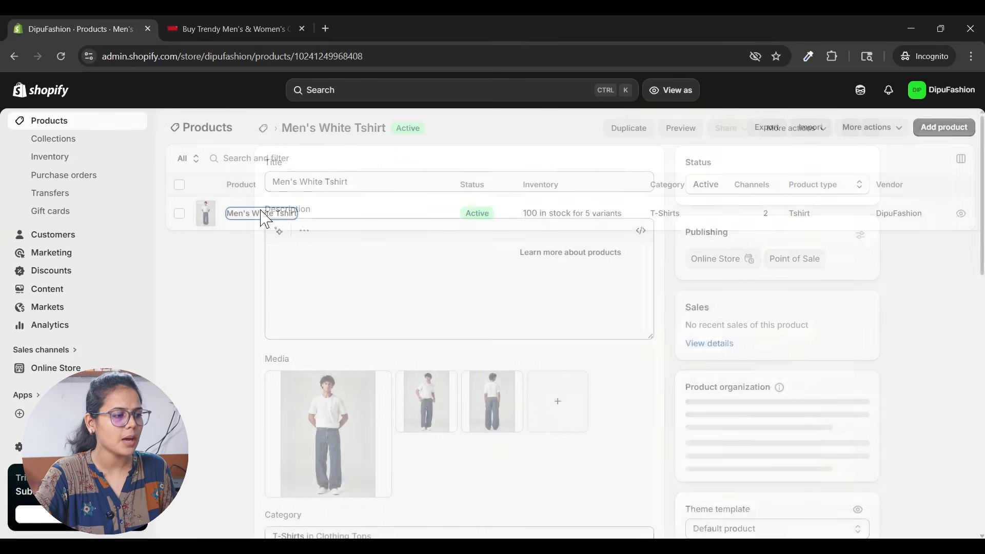
Set stock to 4 for size M and 5 each for L, XL, 2XL, and save
scroll(616, 339, down, 5)
scroll(658, 336, down, 1)
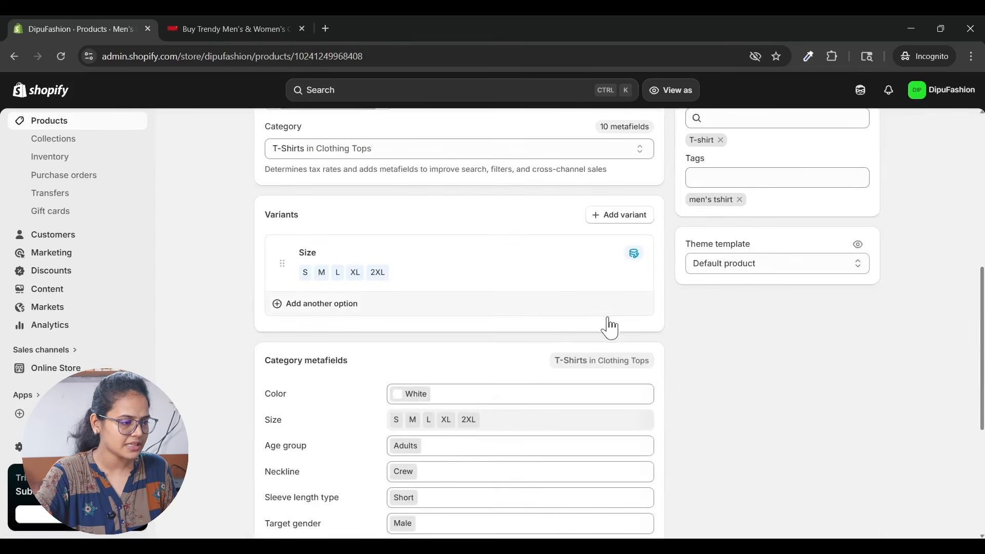
scroll(578, 340, down, 2)
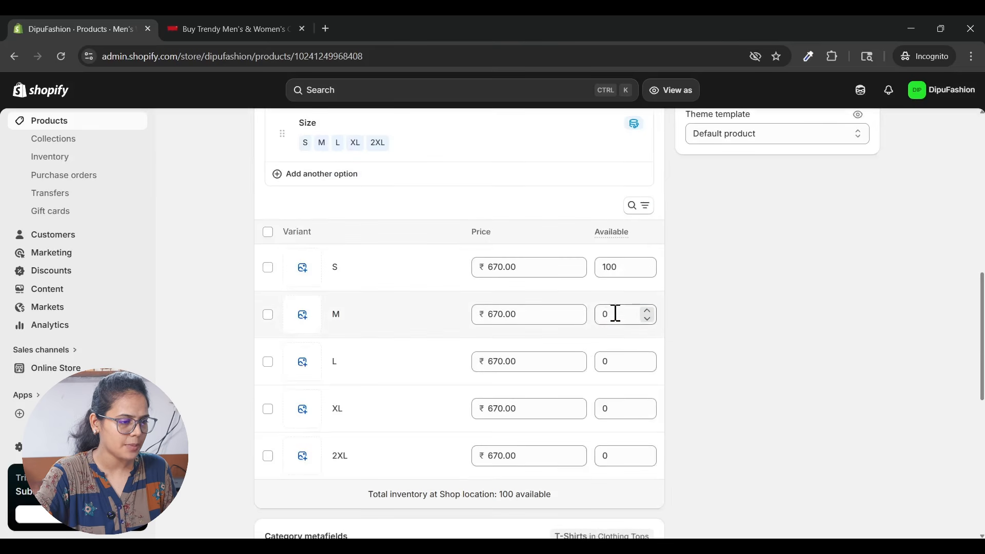
click(601, 315)
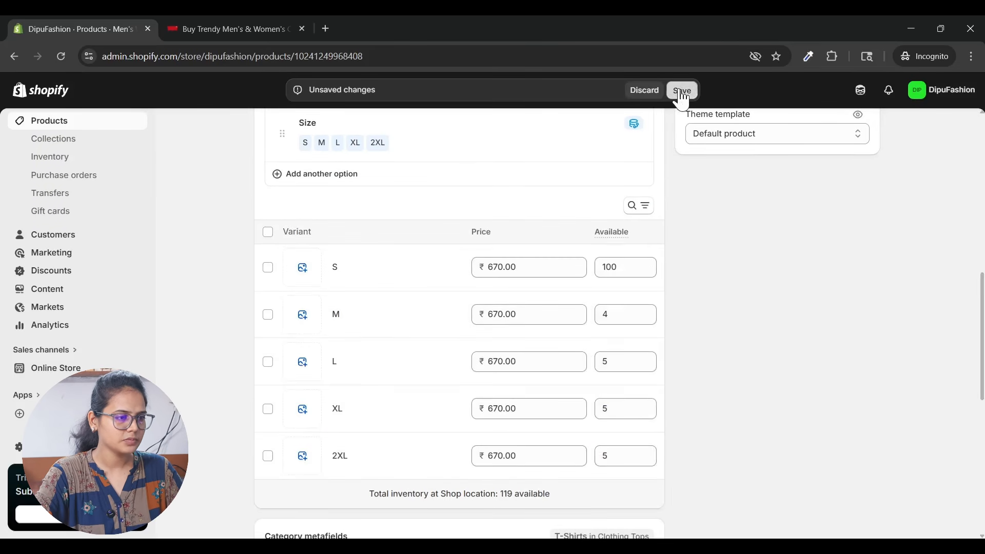
click(681, 90)
scroll(889, 292, up, 12)
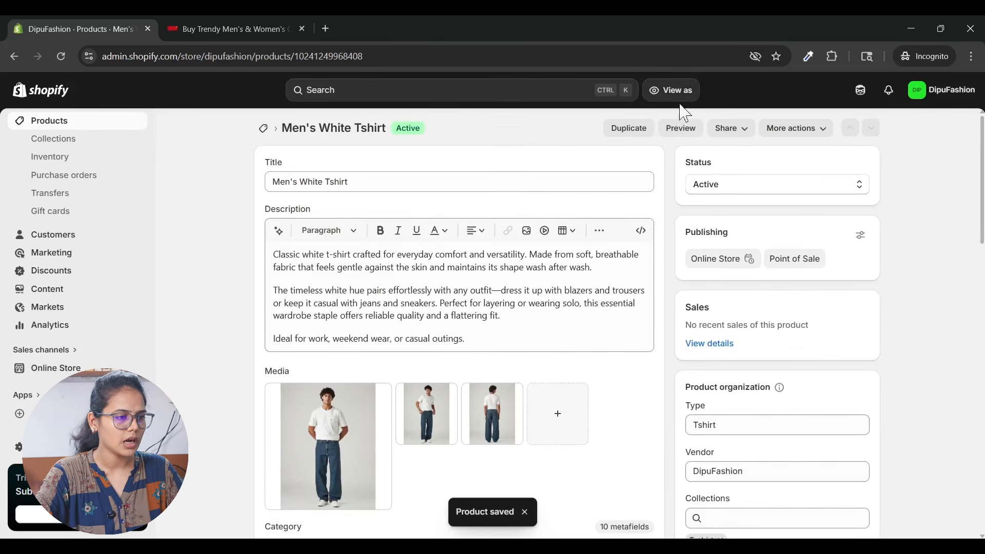
Check the storefront preview again, then return to the Products list
click(680, 131)
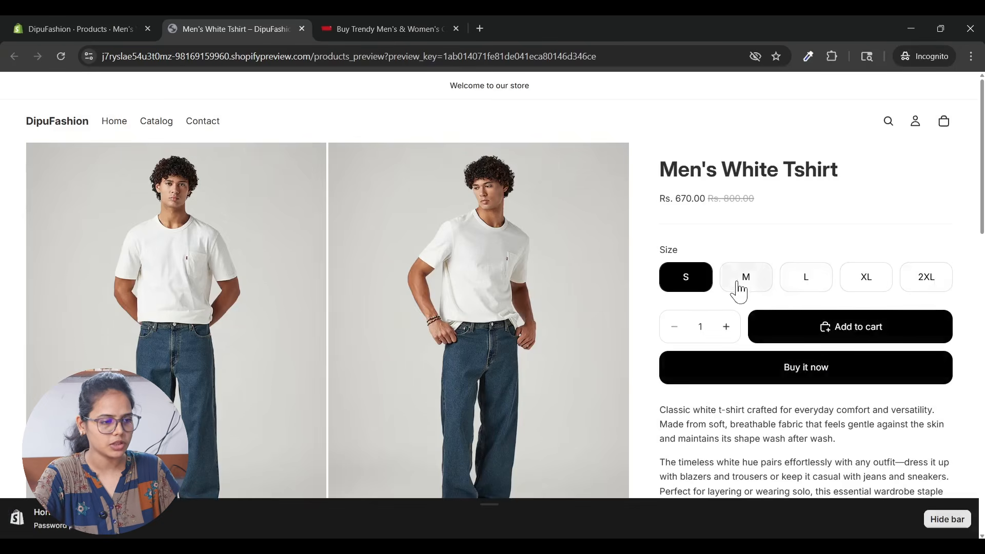
click(302, 29)
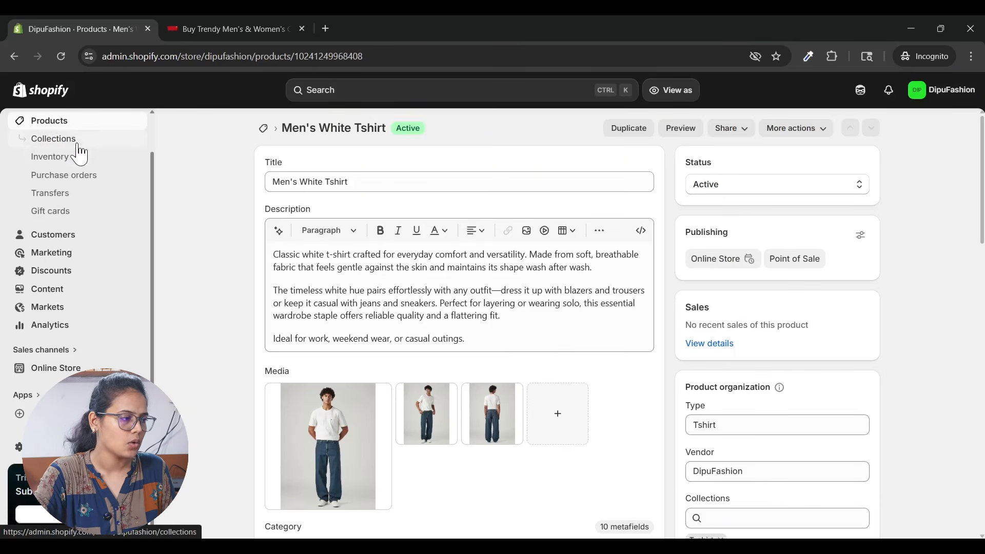
scroll(64, 149, up, 1)
click(60, 169)
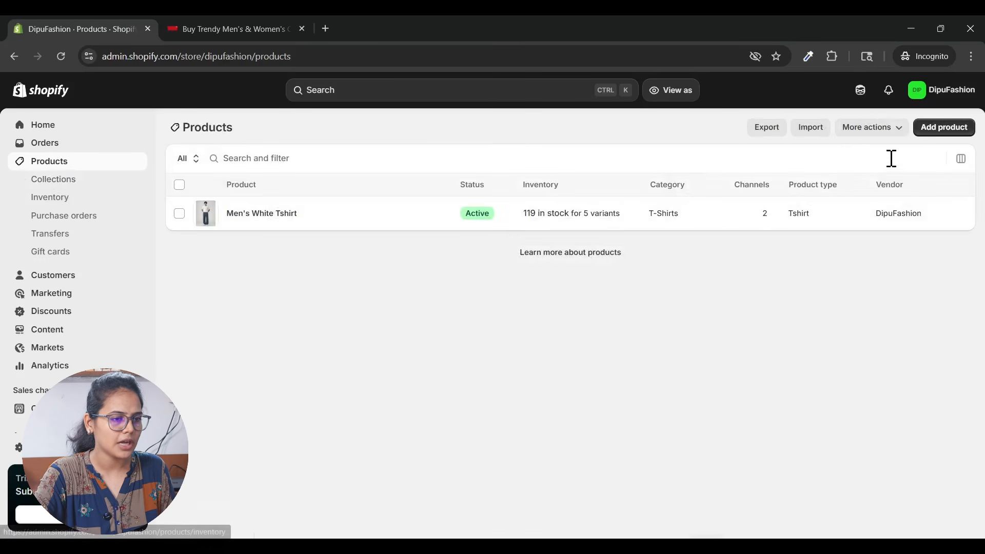
Add a product named Women Top and have AI write its versatile women's top description
click(943, 132)
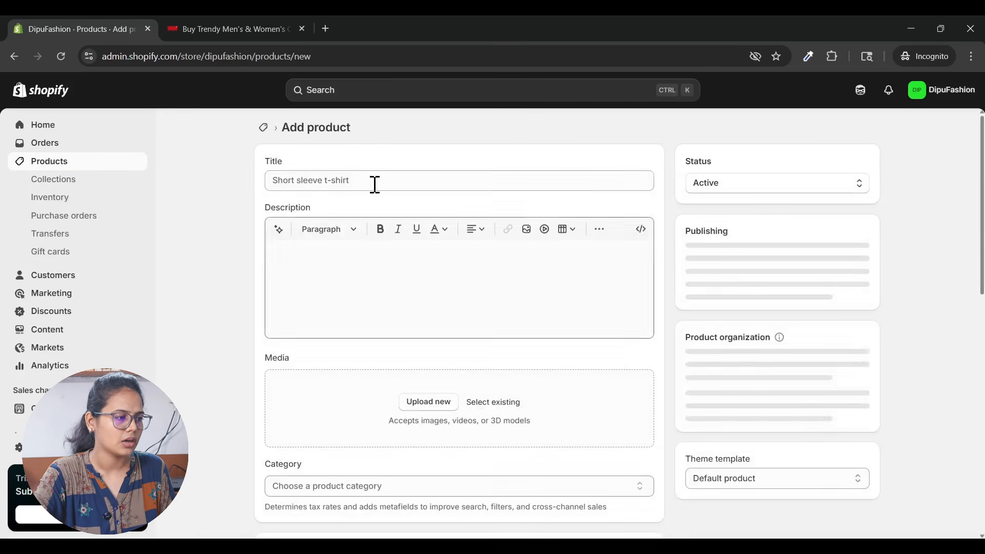
click(346, 183)
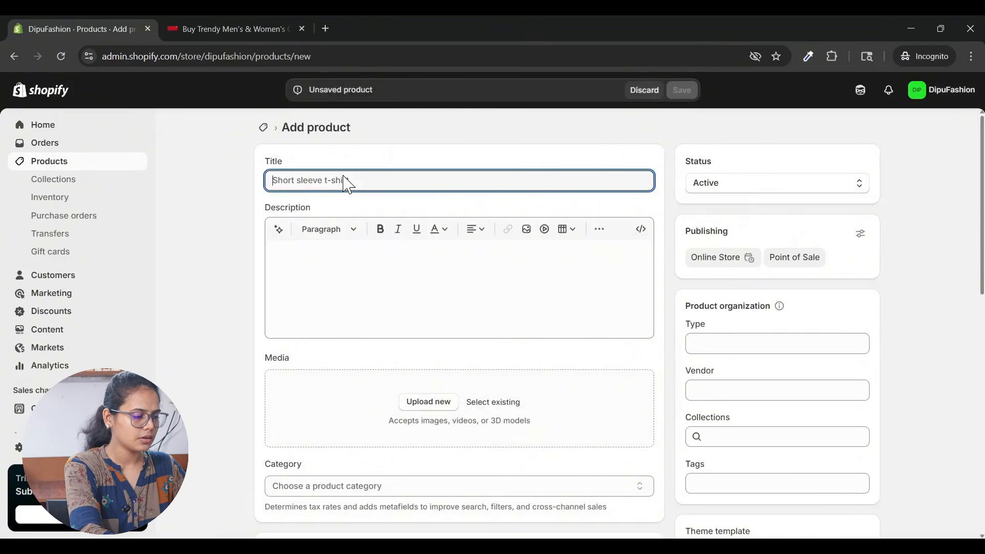
text(Women Top)
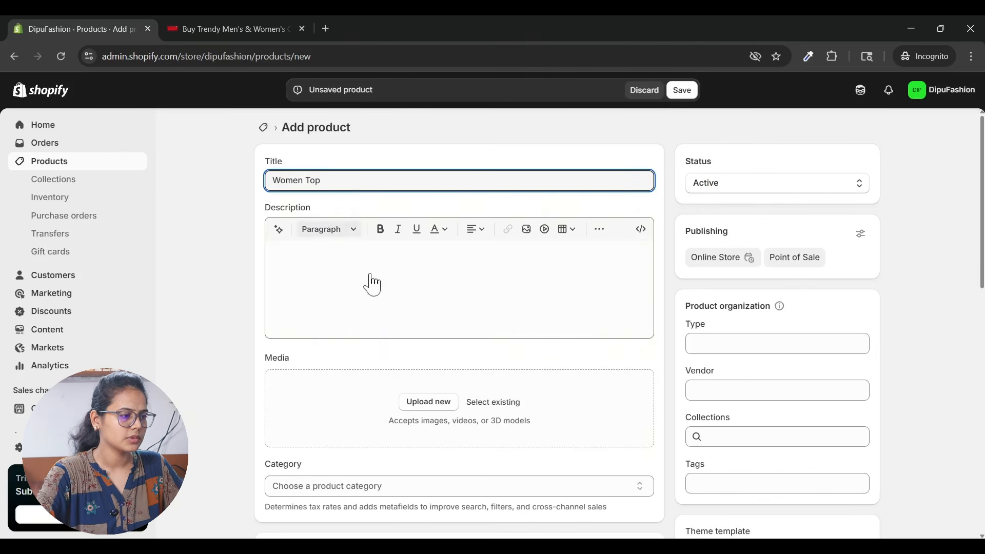
click(279, 230)
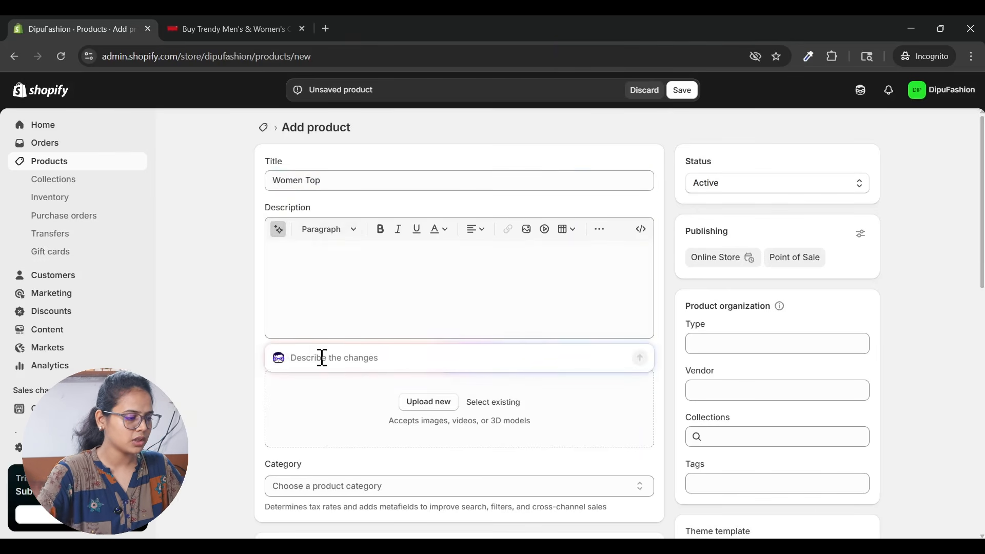
text(Write description for)
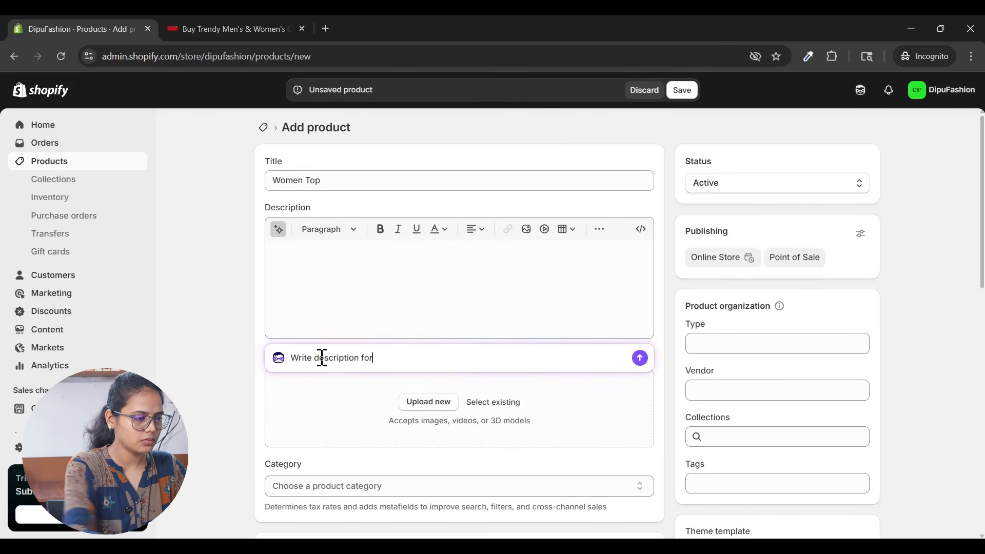
triple_click(341, 187)
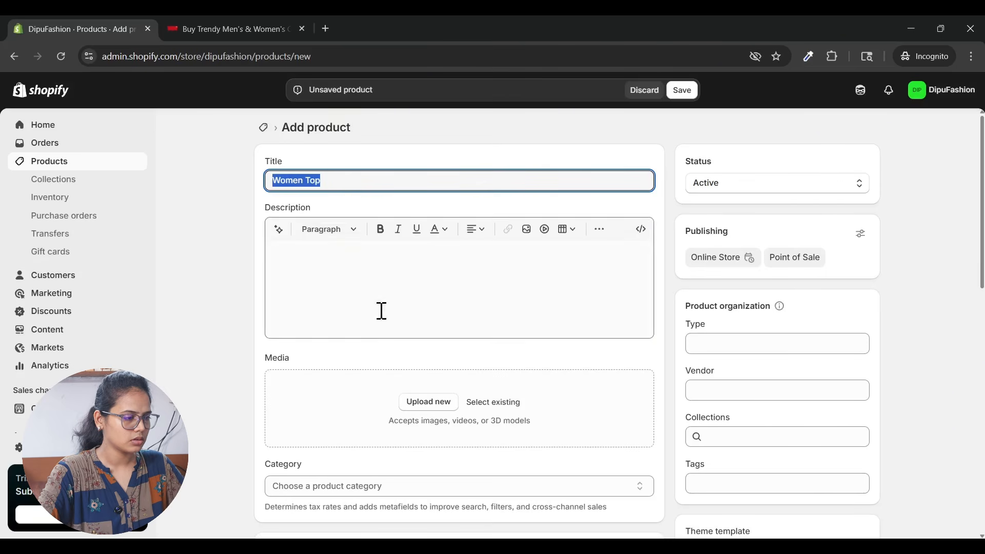
click(279, 229)
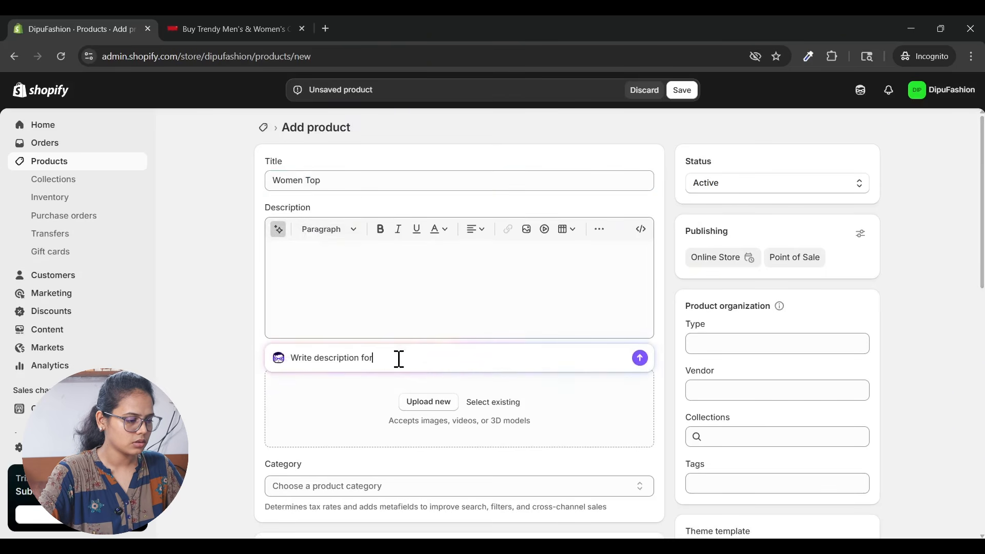
key(Return)
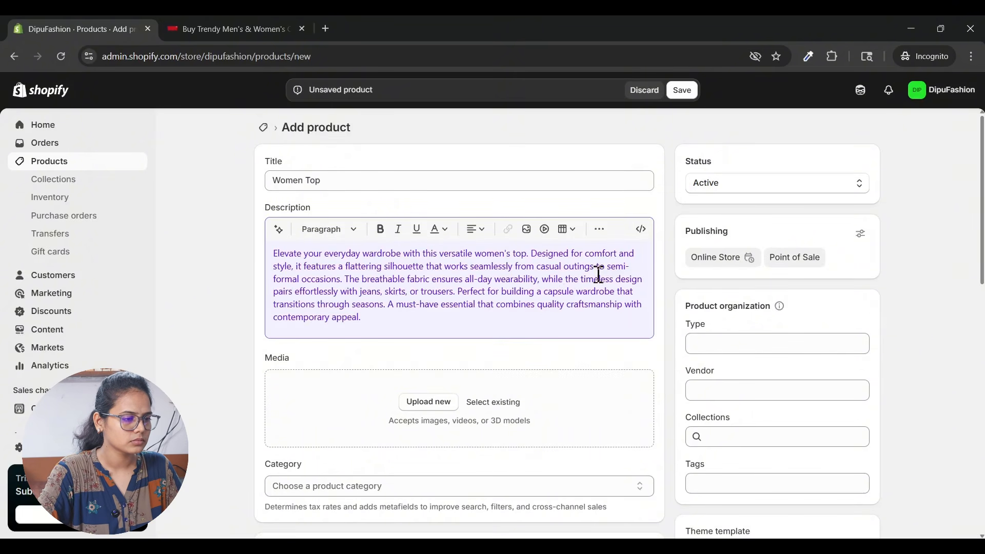
Upload the three A54290012 black top photos (front, styleshot, elevated) to Media
scroll(306, 351, down, 3)
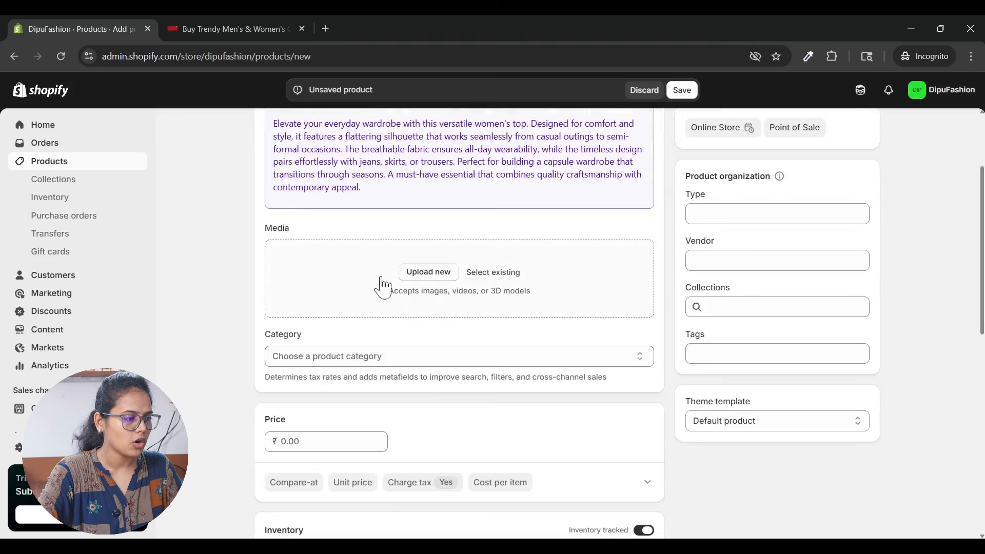
click(426, 274)
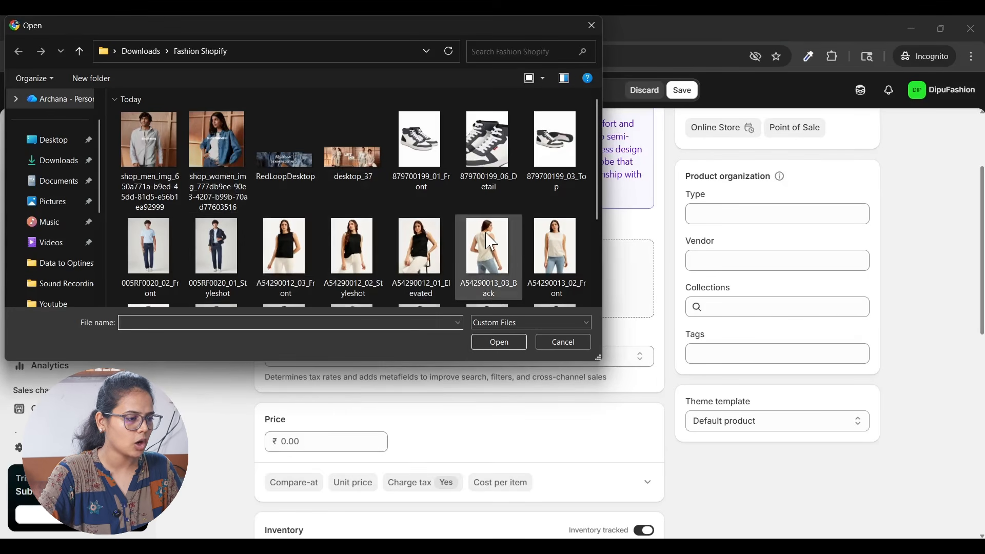
click(297, 252)
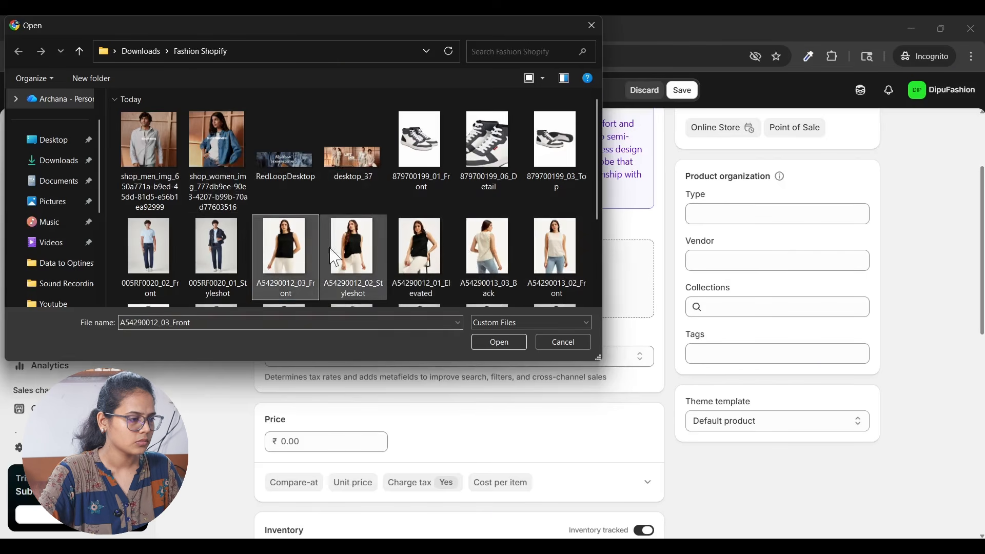
ctrl+click(335, 258)
ctrl+click(420, 251)
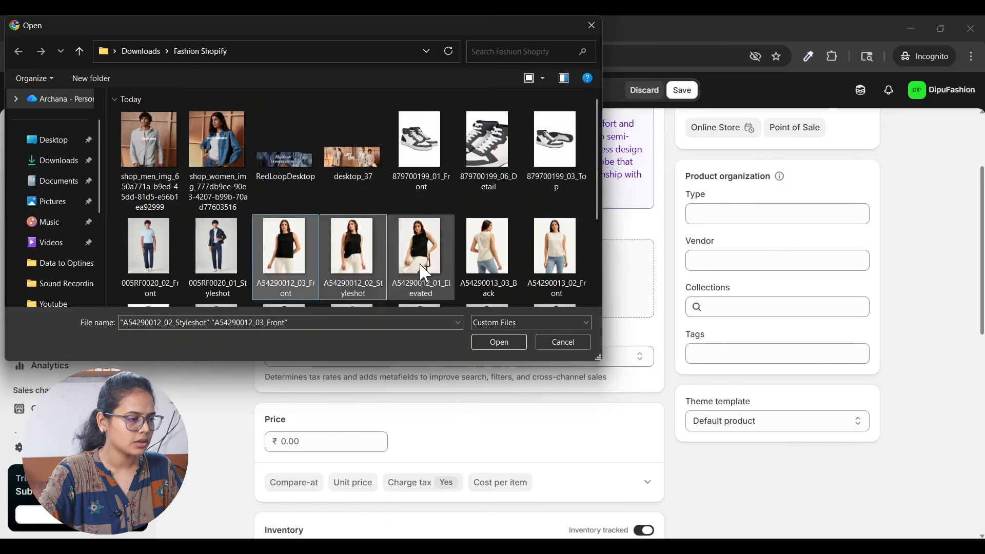
click(497, 353)
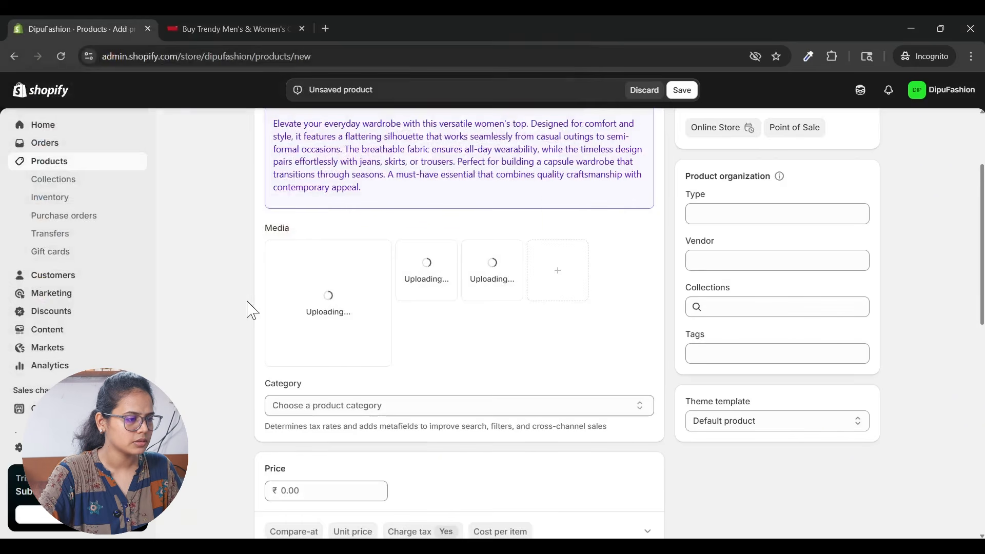
scroll(255, 288, up, 3)
Retitle the product Women Black Top, price it at 1090, and stock 50 at Shop location
click(304, 180)
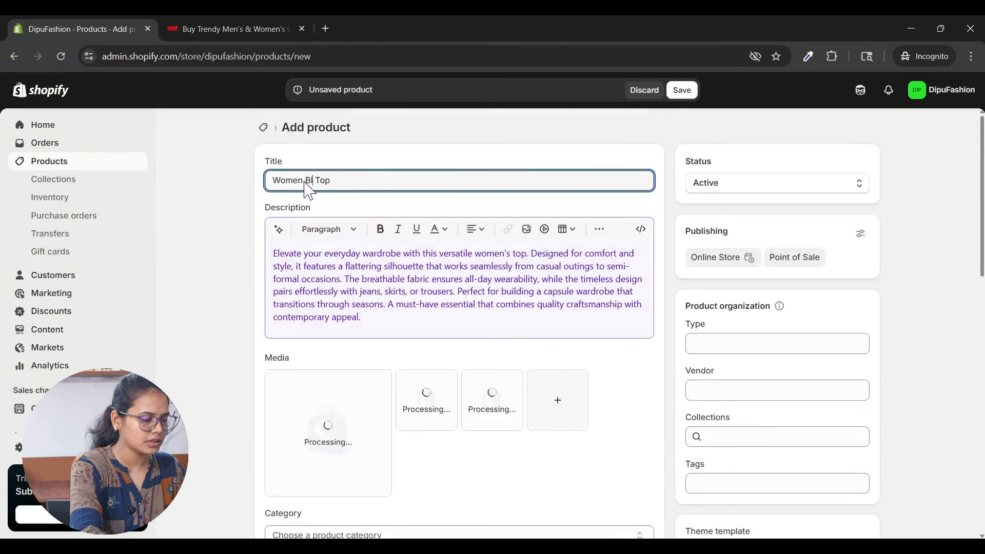
scroll(235, 362, down, 3)
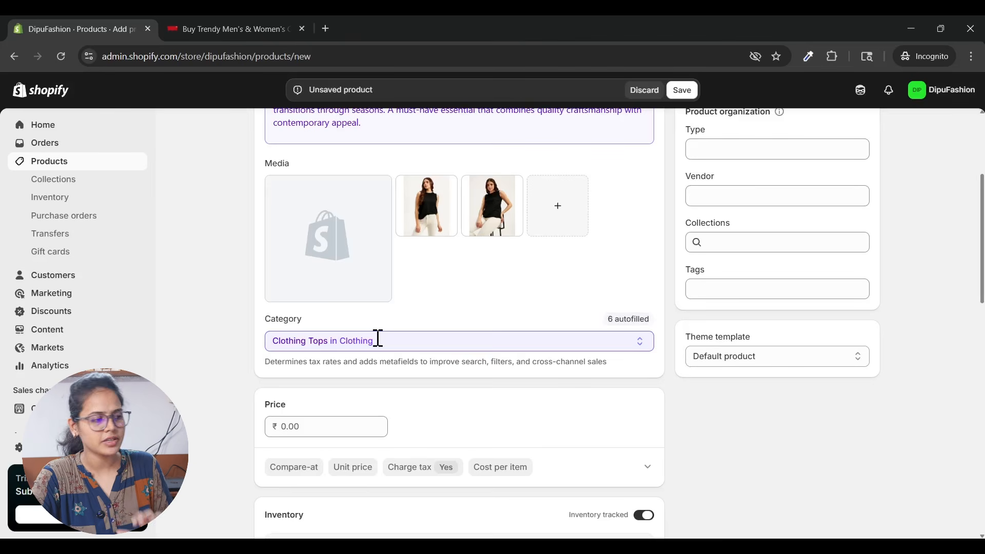
click(283, 427)
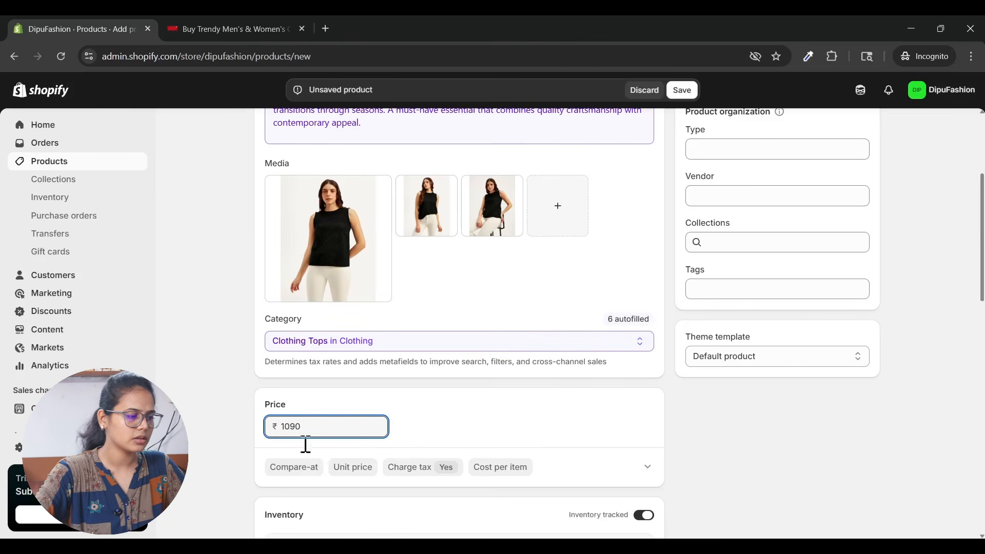
scroll(415, 414, down, 5)
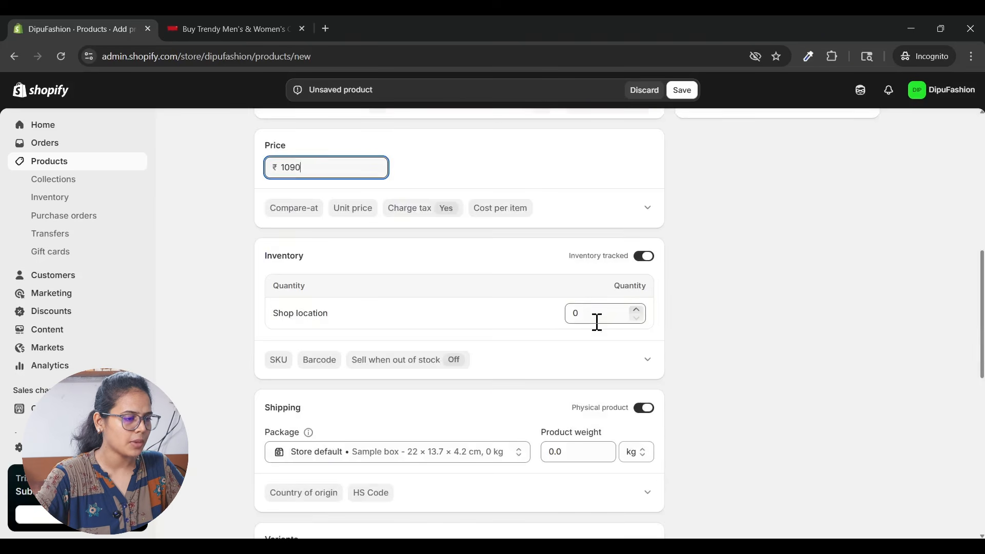
click(574, 314)
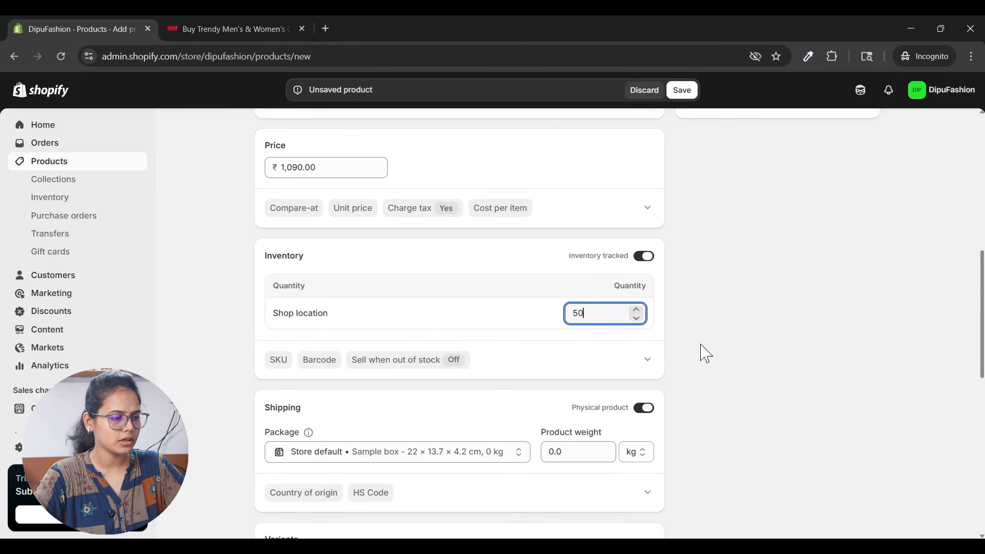
scroll(767, 325, down, 8)
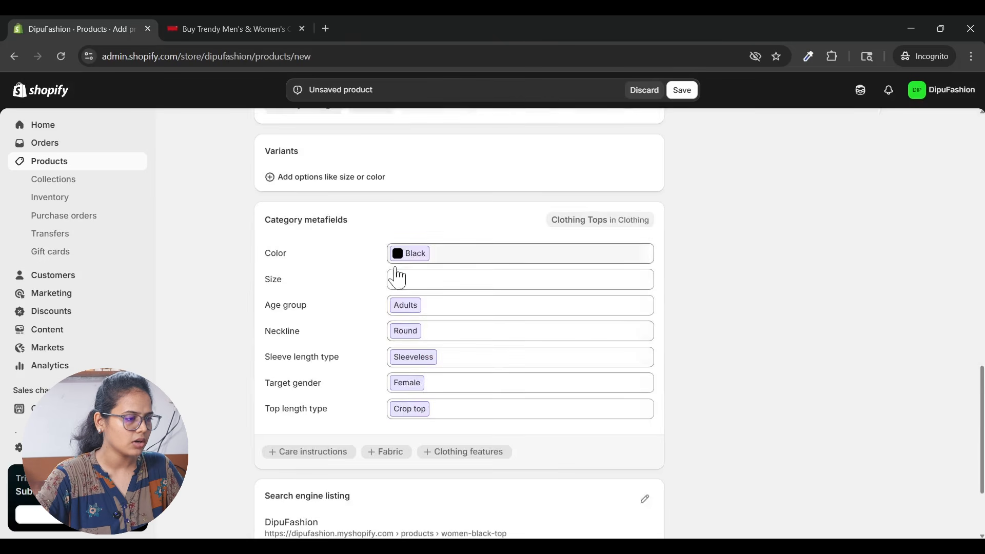
Add Color as a variant option for the product
scroll(334, 280, up, 3)
click(363, 311)
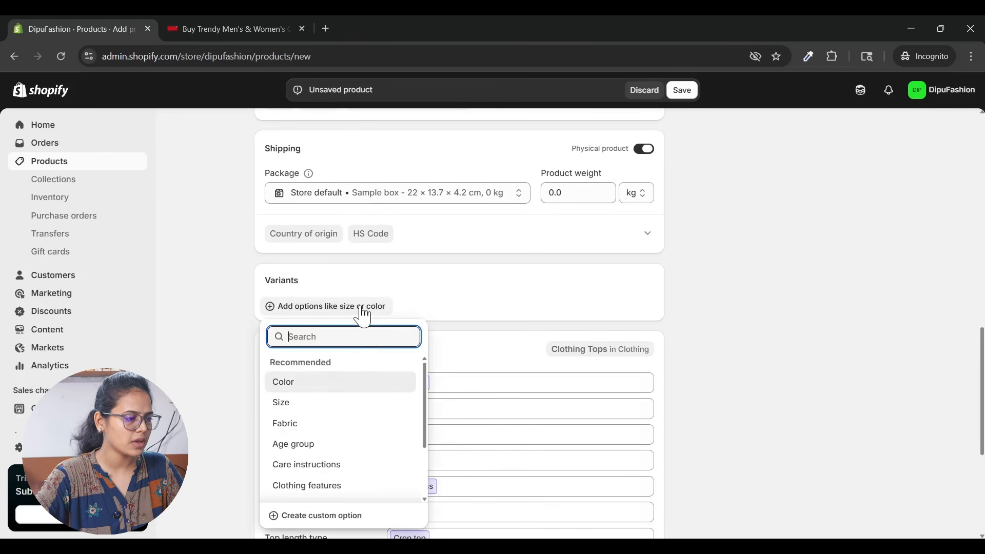
click(295, 393)
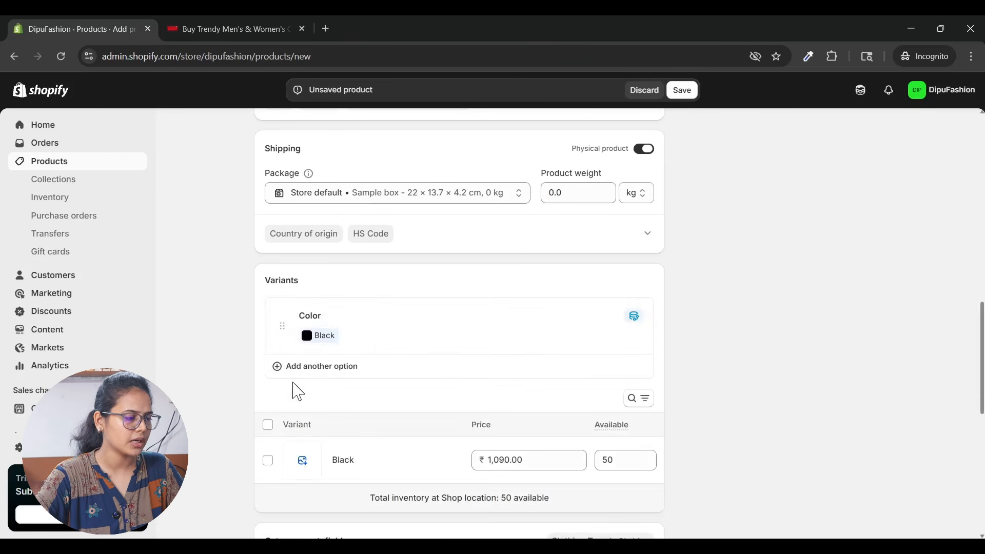
scroll(359, 320, down, 3)
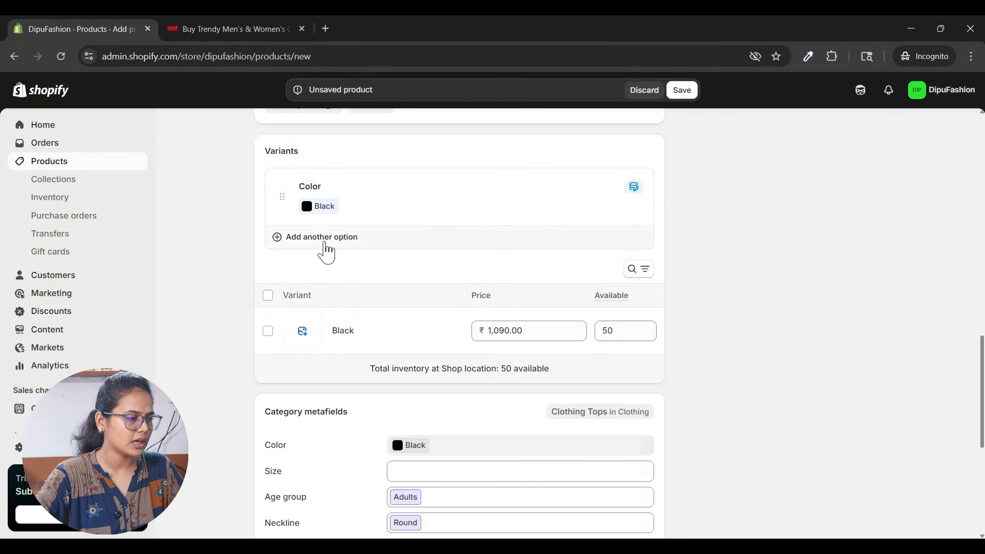
click(325, 240)
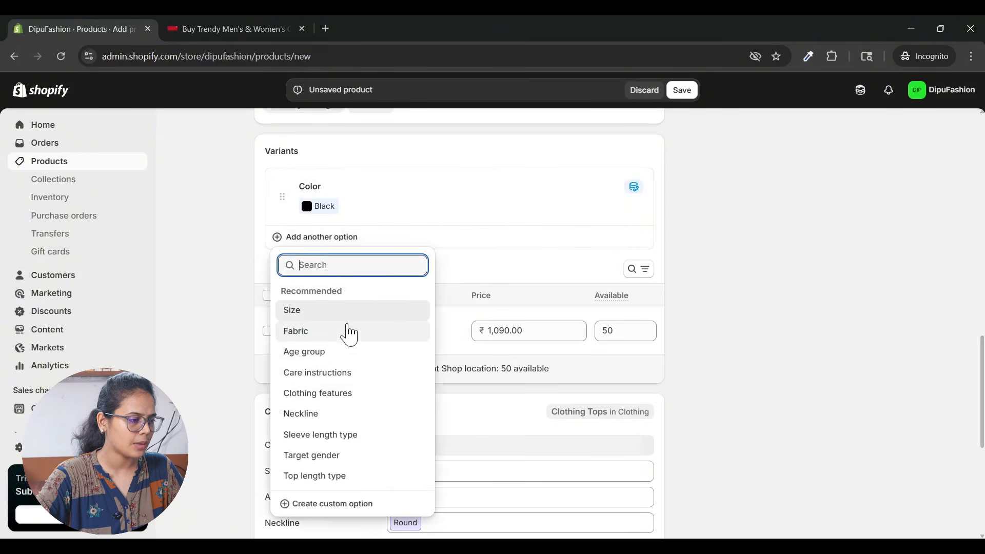
click(487, 276)
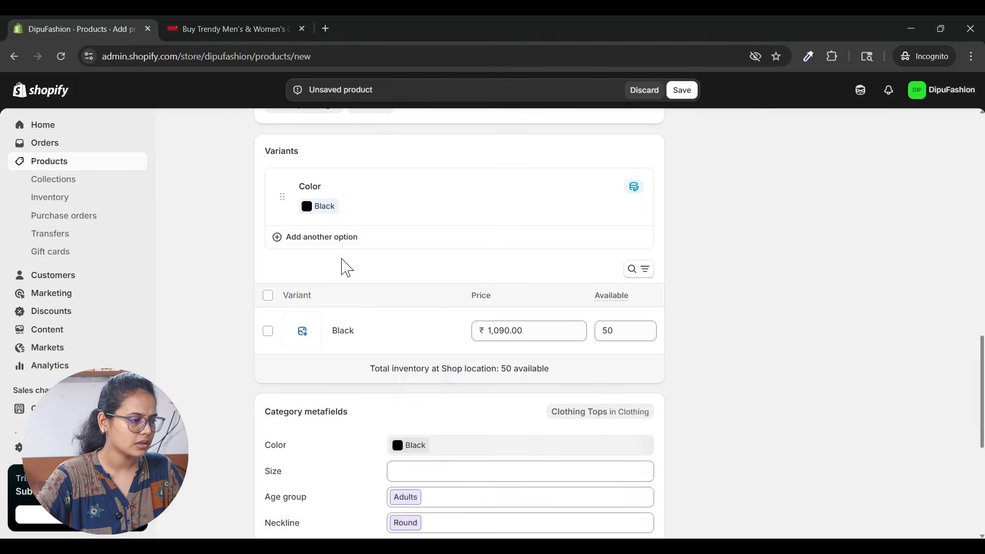
scroll(369, 247, up, 2)
Add White as a second colour value and select the White variant's stock quantity
click(377, 326)
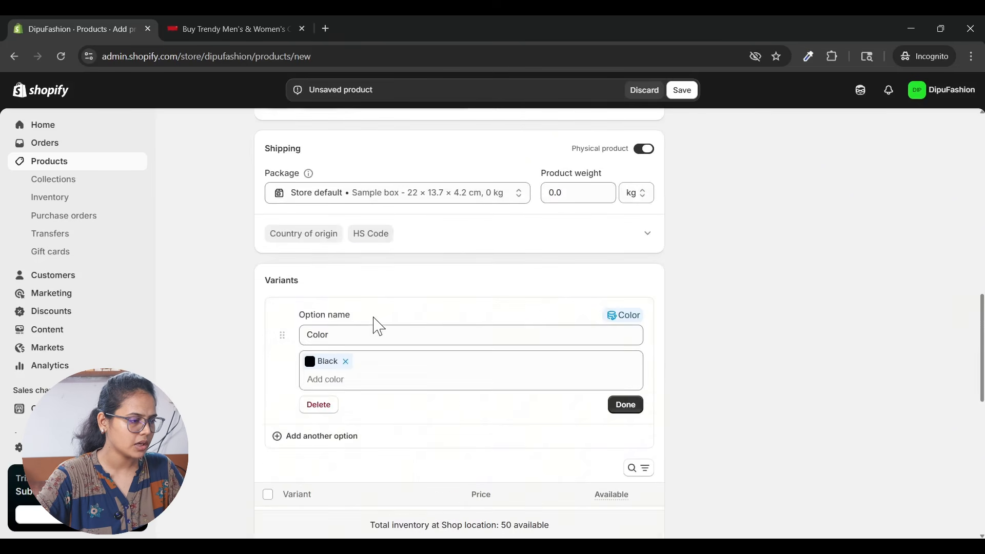
click(626, 405)
scroll(631, 281, down, 2)
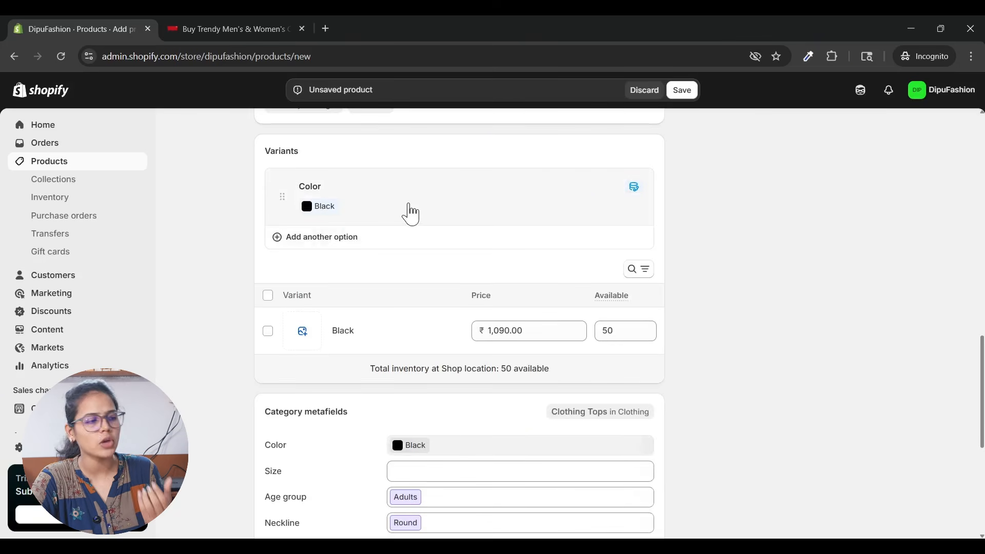
click(402, 218)
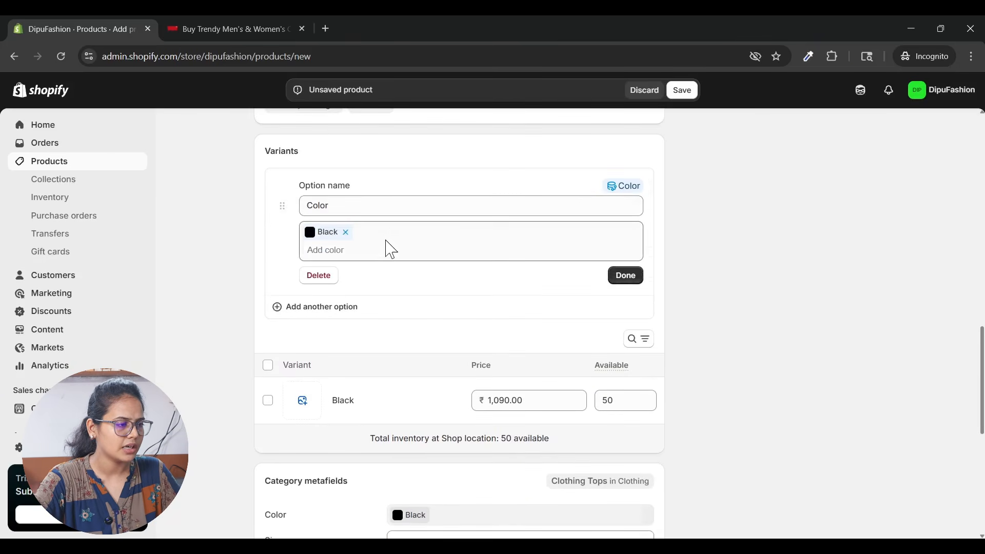
click(329, 251)
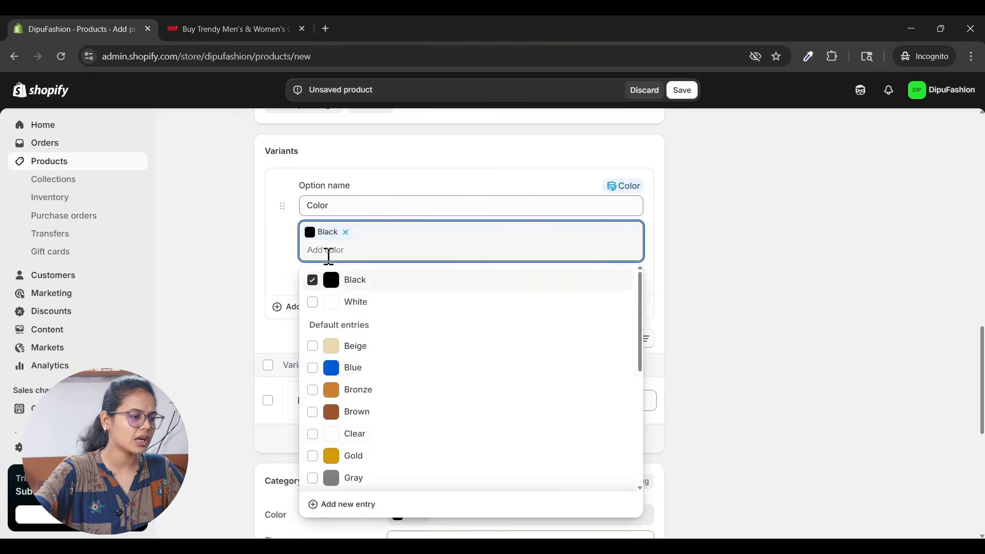
click(313, 303)
click(235, 281)
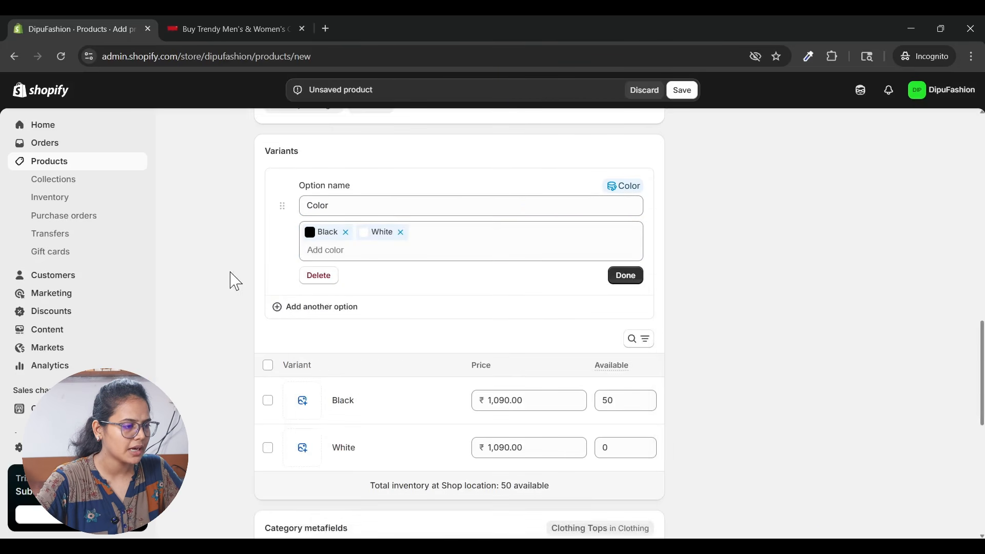
click(626, 277)
double_click(602, 382)
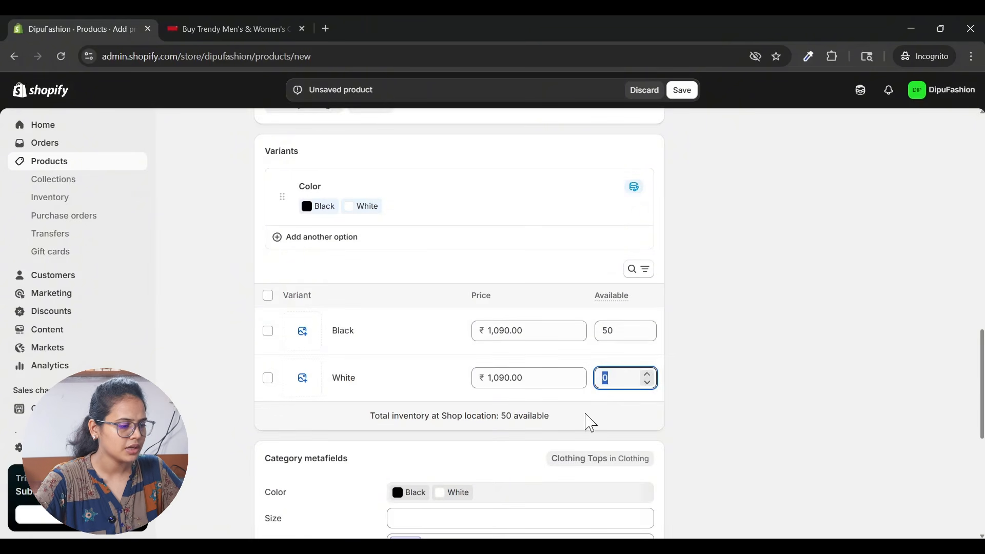
Set White stock to 60, upload three A54290013 white-top images, and assign the styleshot to White
text(6)
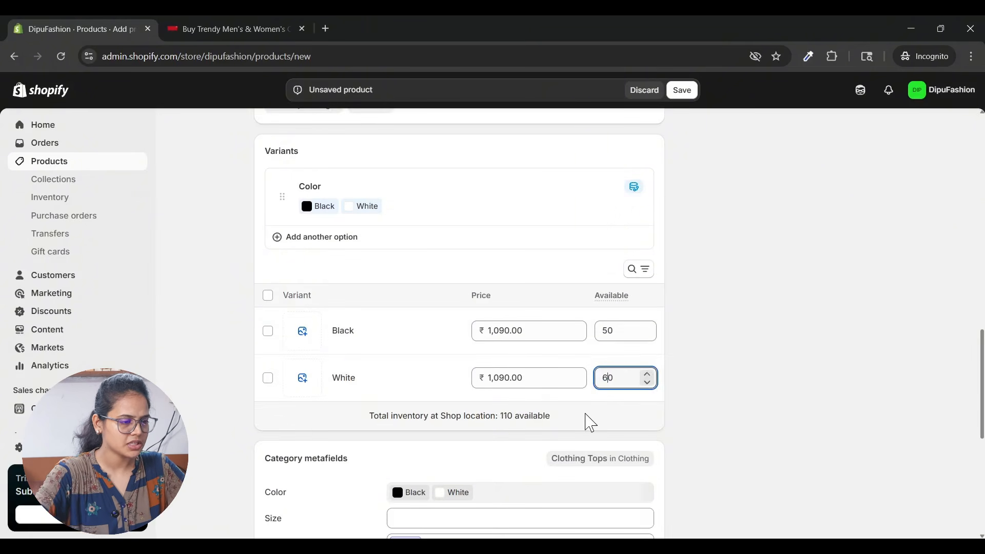
click(303, 381)
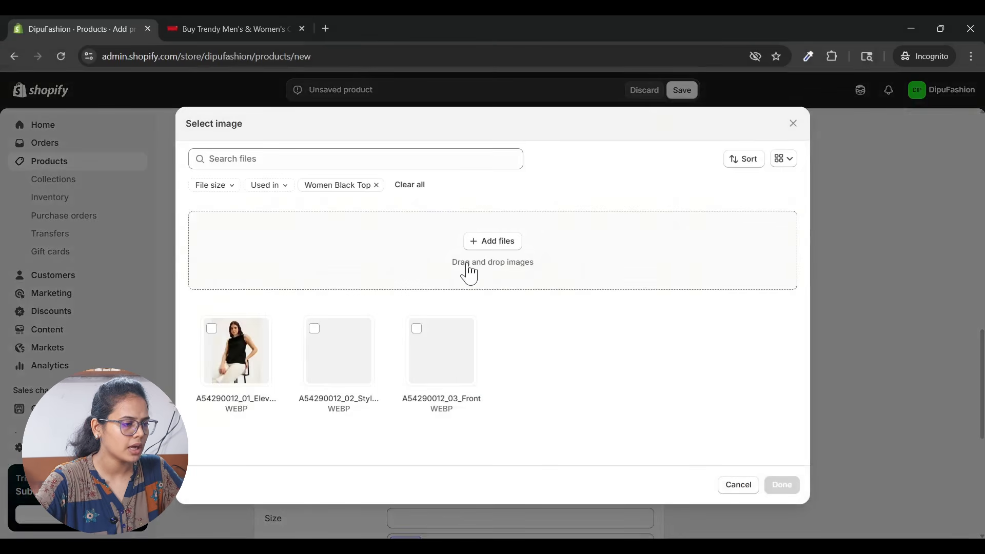
click(494, 249)
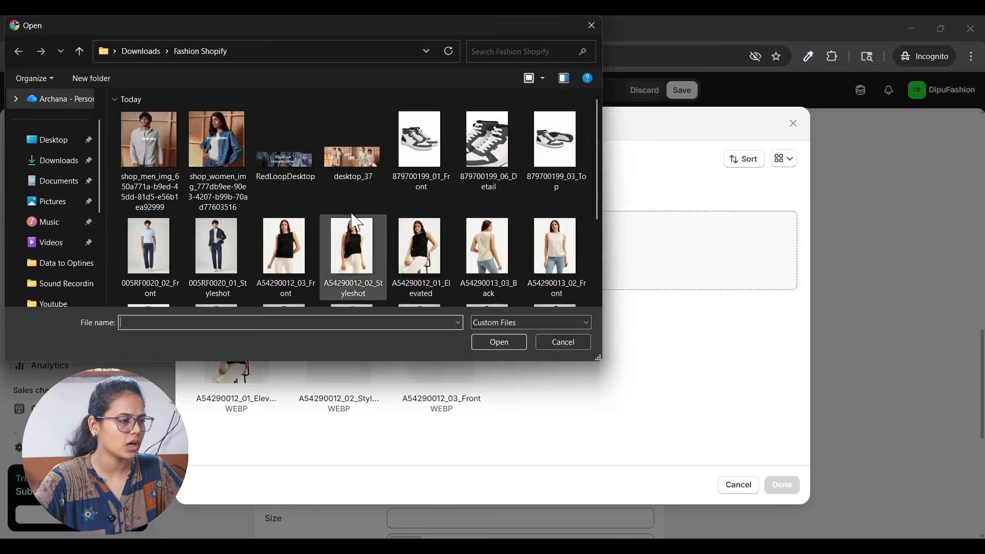
click(488, 249)
ctrl+click(555, 249)
scroll(509, 232, down, 3)
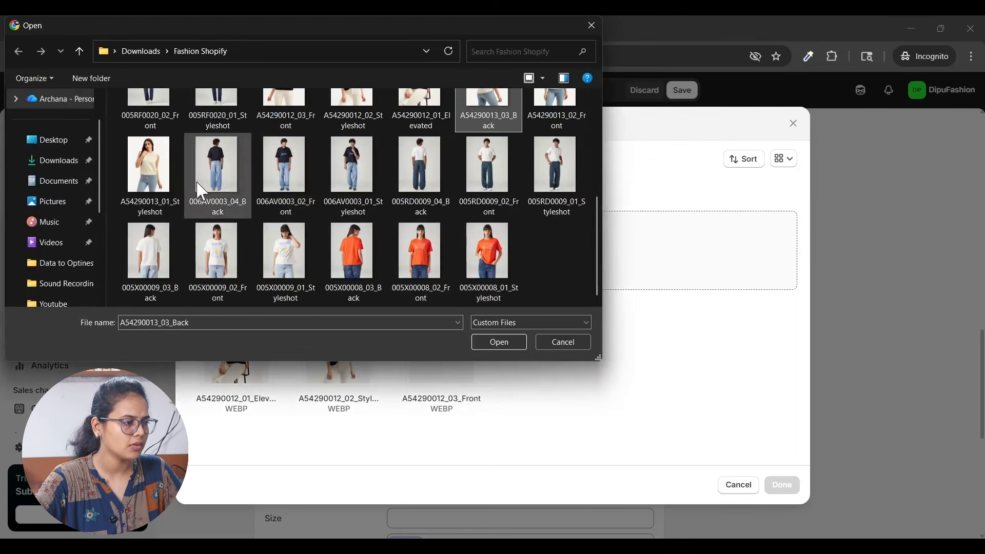
ctrl+click(169, 168)
scroll(454, 279, up, 3)
click(497, 342)
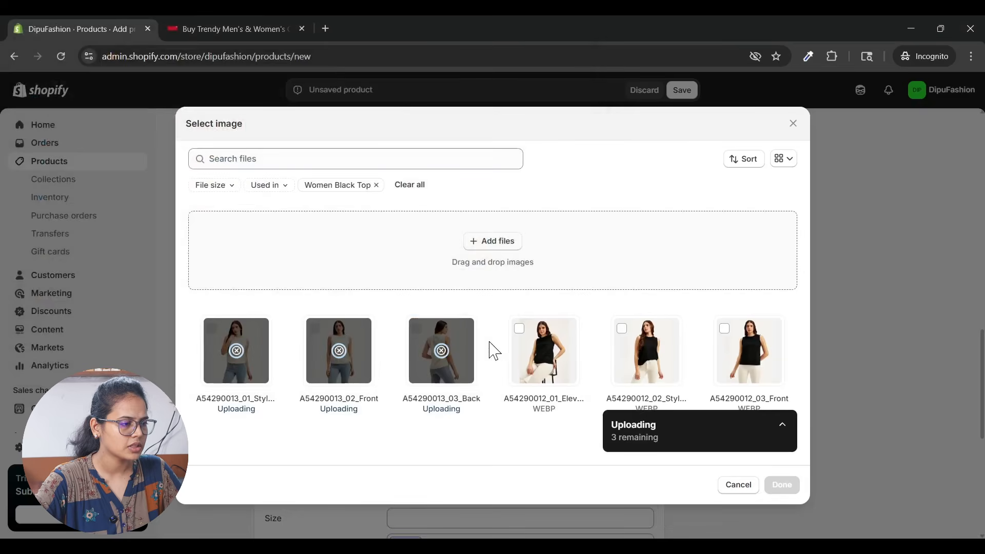
click(234, 339)
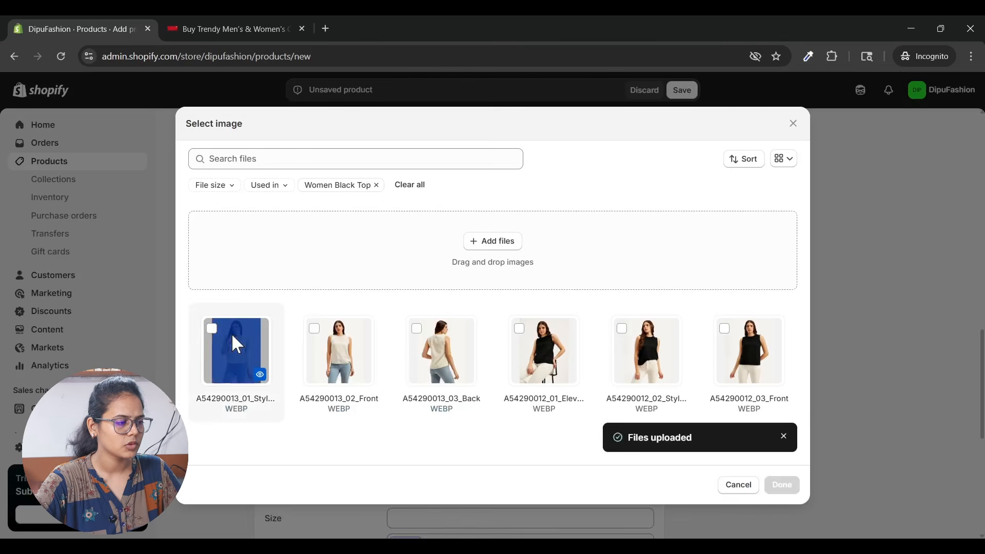
click(784, 485)
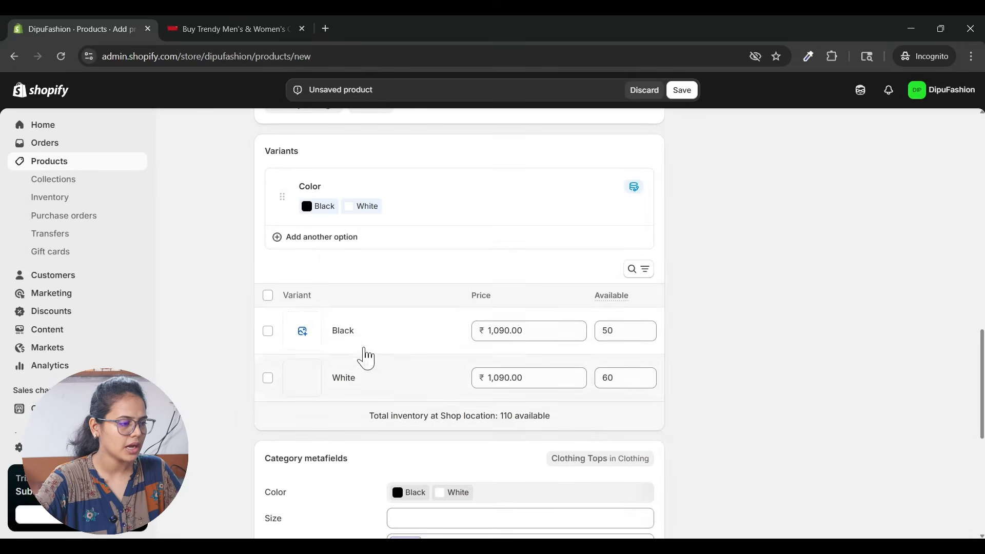
Assign the black-top A54290012_01 image to the Black variant
click(302, 333)
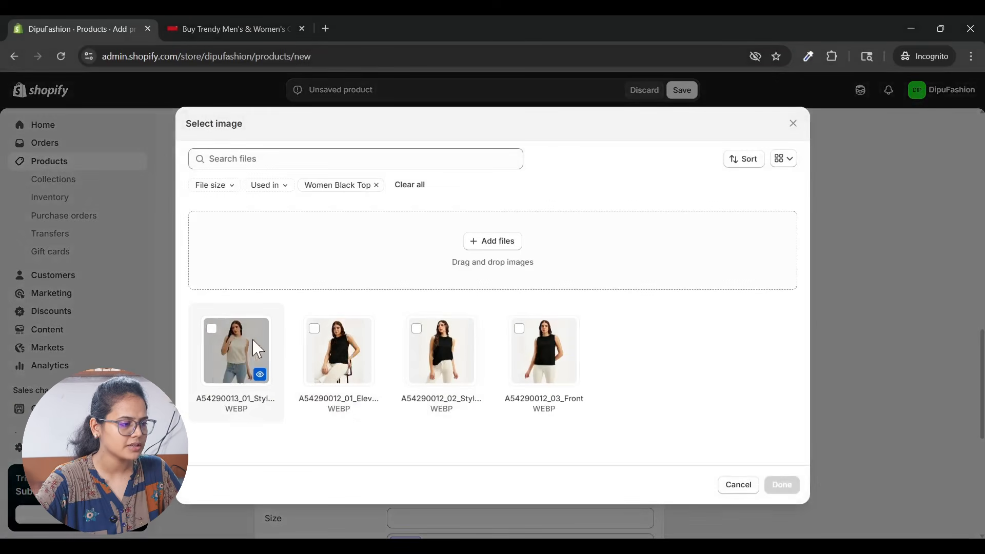
click(345, 331)
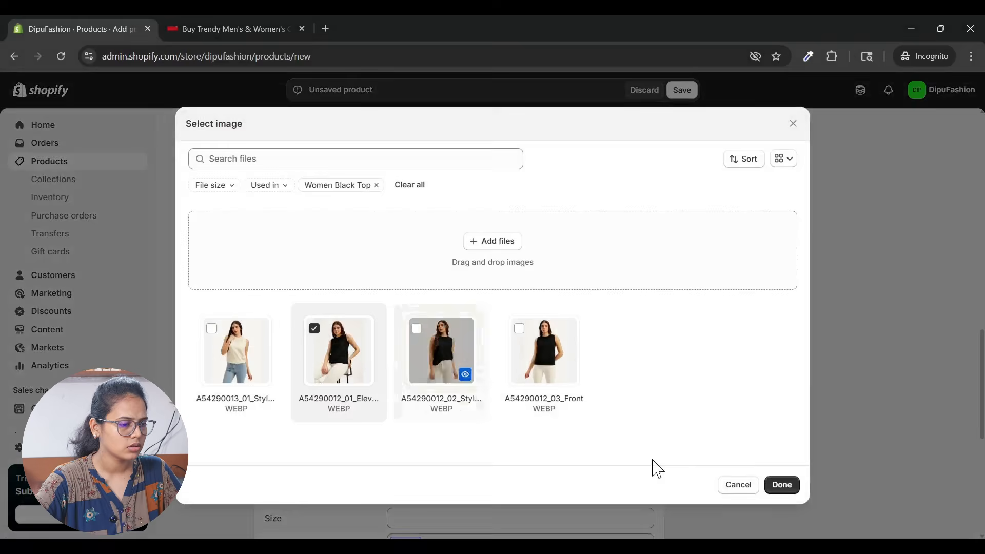
click(782, 484)
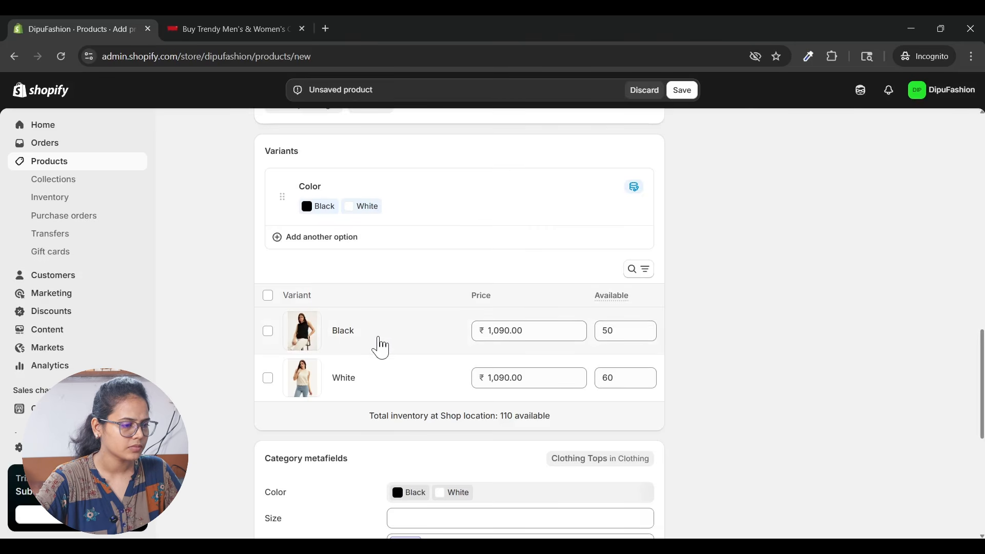
scroll(402, 341, down, 4)
Tick S, M, L, XL and 2XL in the product's Size metafield options
scroll(407, 337, down, 3)
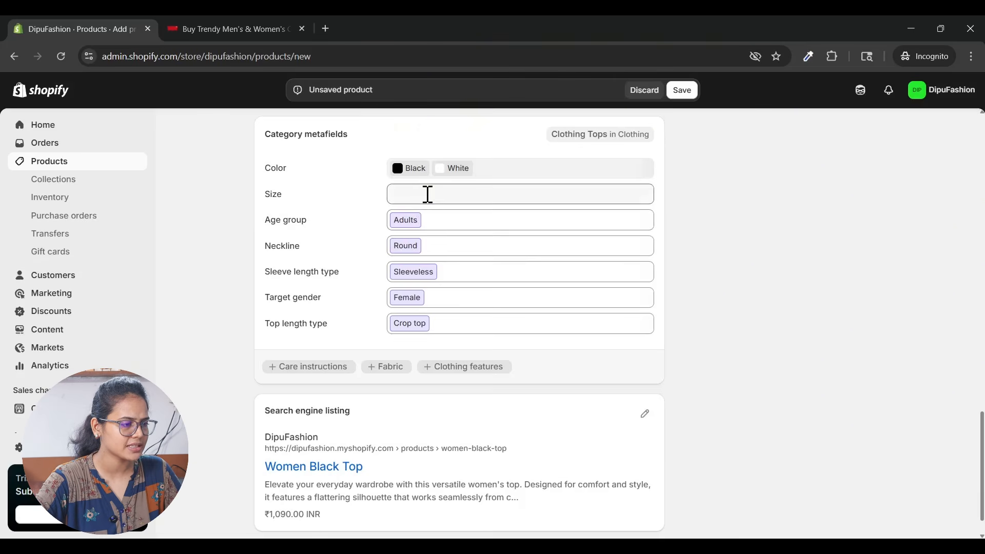
click(427, 194)
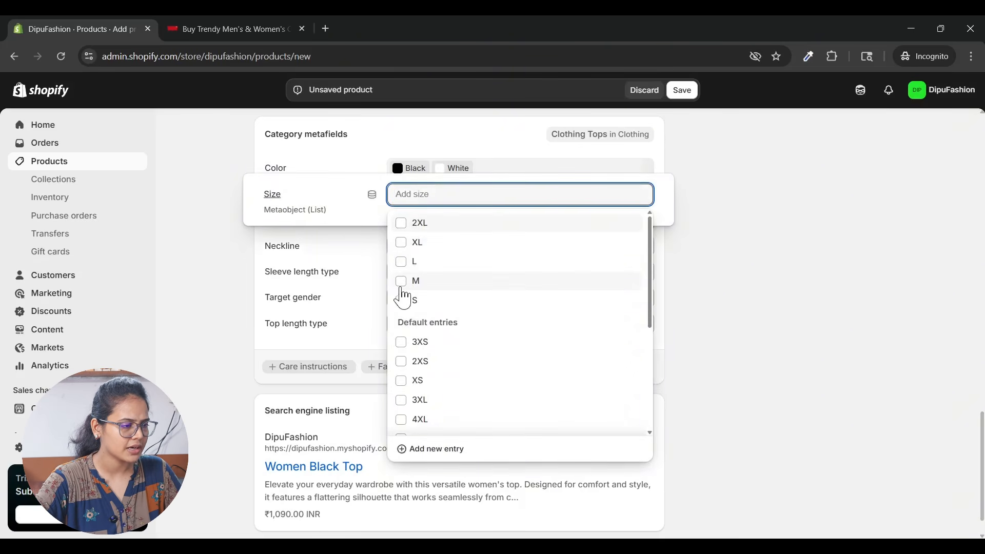
click(402, 301)
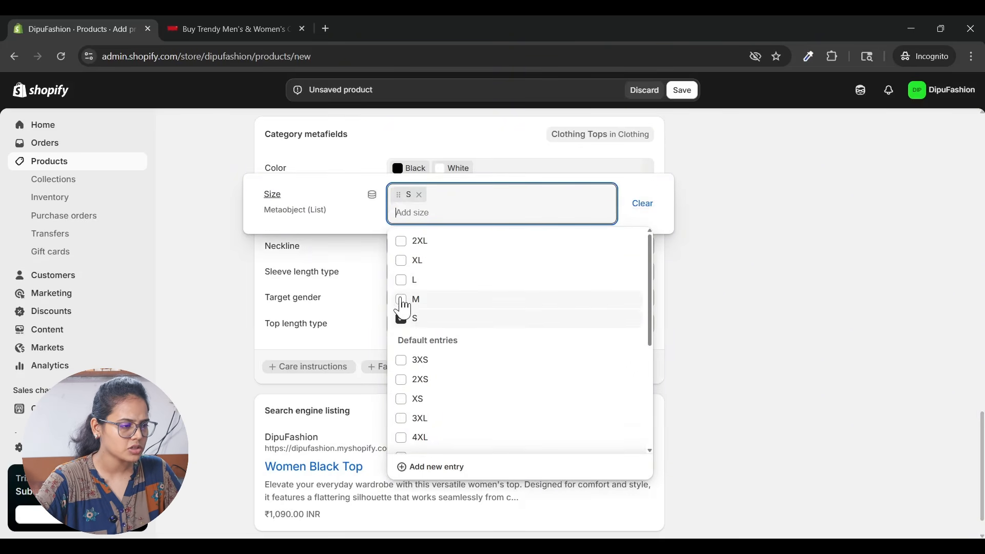
click(402, 301)
click(402, 280)
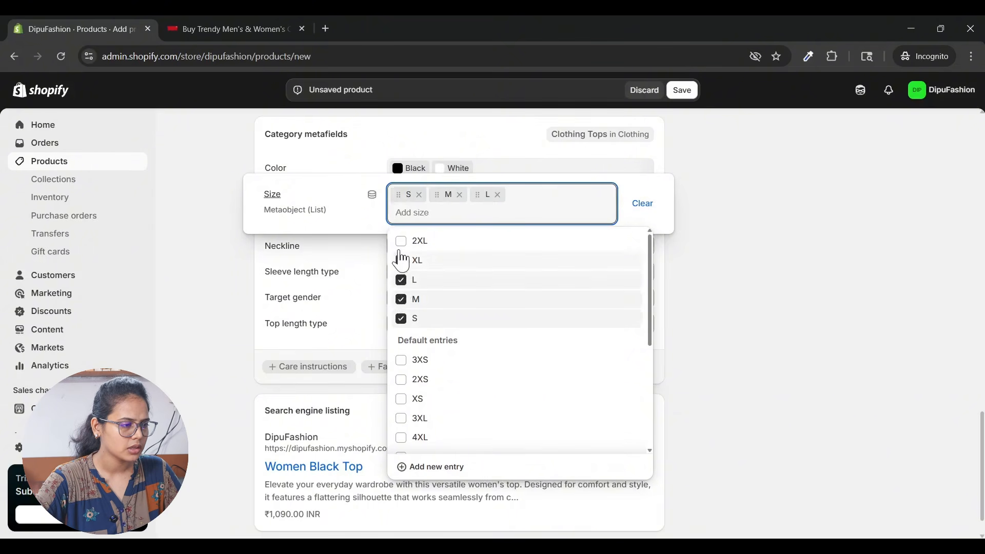
click(402, 260)
click(401, 241)
click(744, 286)
scroll(746, 287, down, 1)
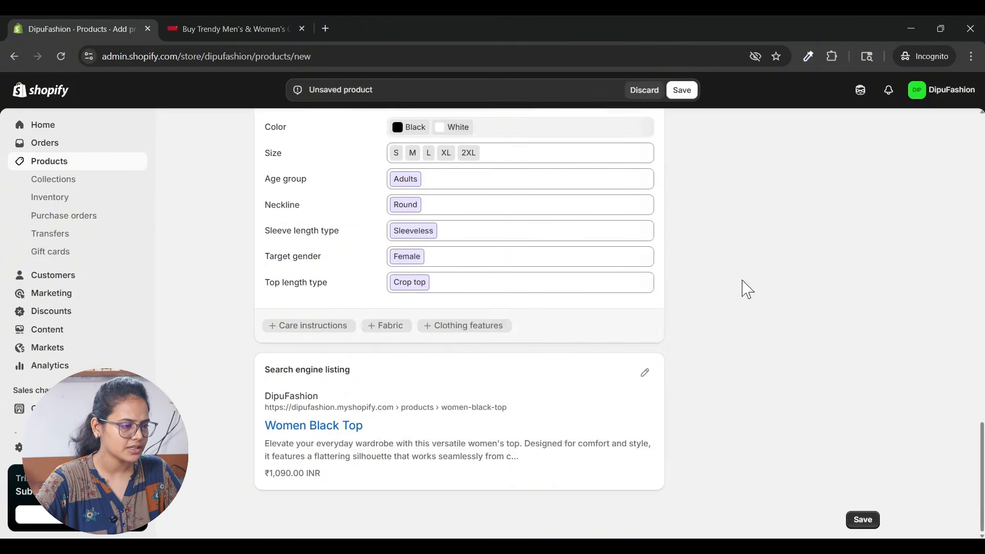
scroll(747, 289, up, 8)
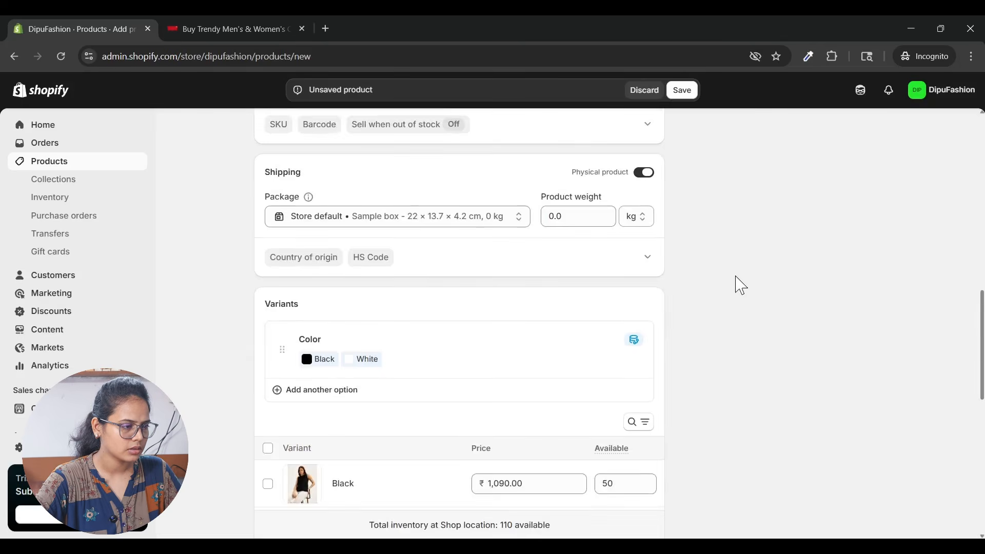
Set the product type to Top, replacing the suggested Tshirt type
scroll(741, 285, up, 10)
click(710, 343)
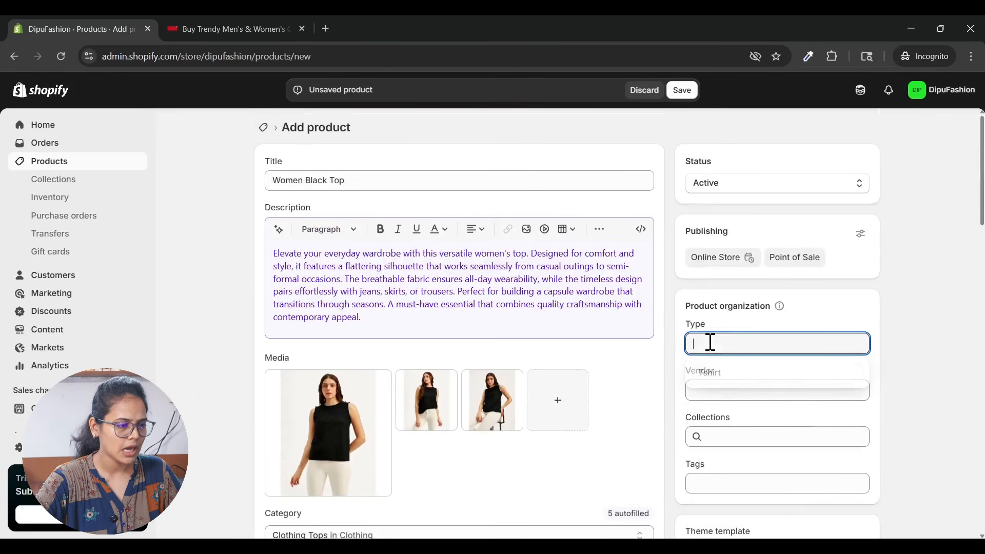
click(731, 387)
drag(733, 342, 681, 347)
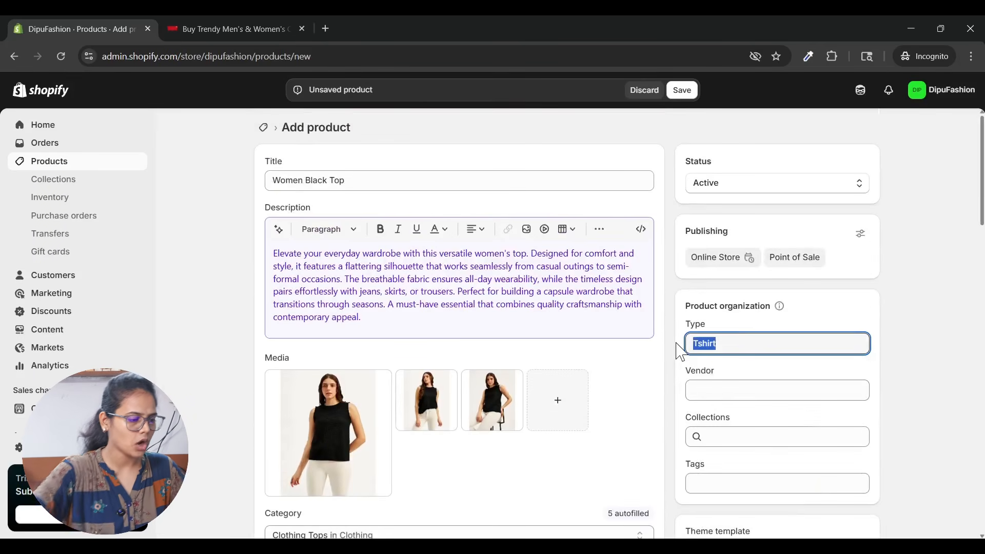
text(Top)
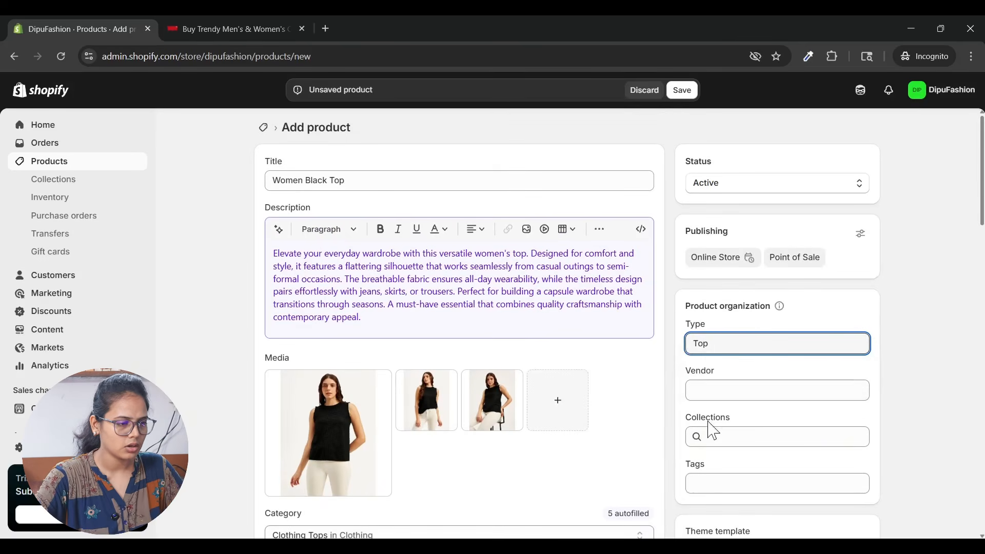
Choose DipuFashion as the product's vendor
click(725, 391)
click(724, 420)
click(735, 439)
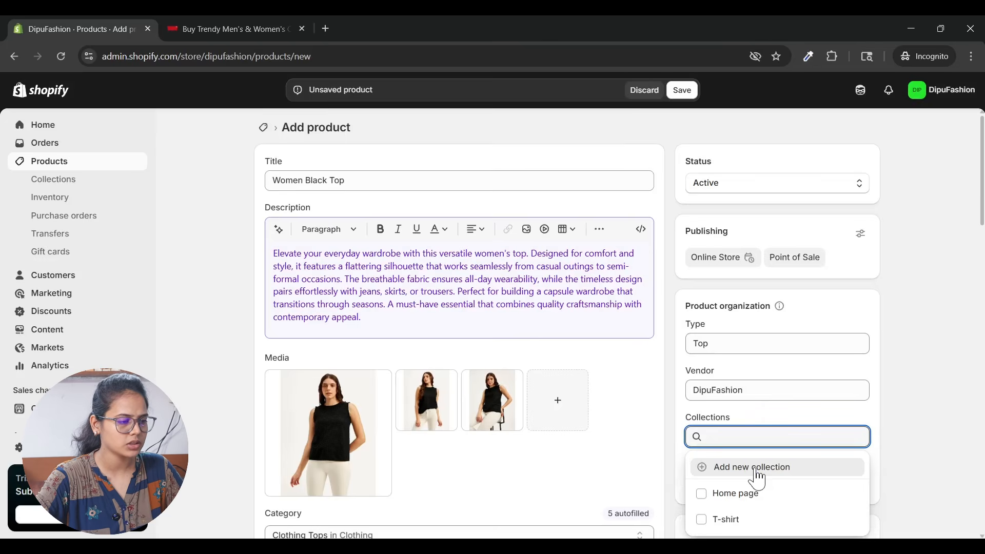
Create a collection titled Top with the white-top styleshot A54290013_01 as its image
click(758, 468)
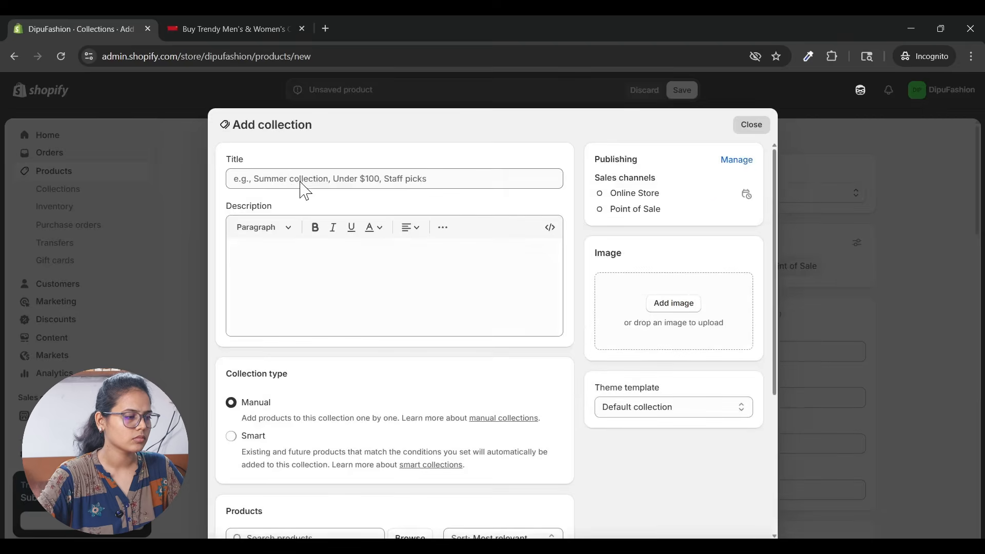
click(297, 179)
text(Top)
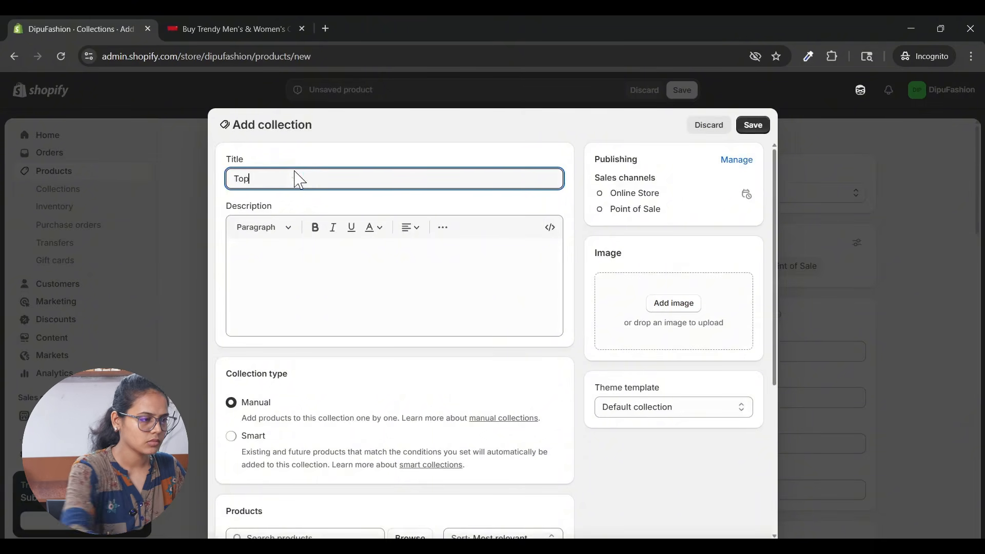
click(673, 303)
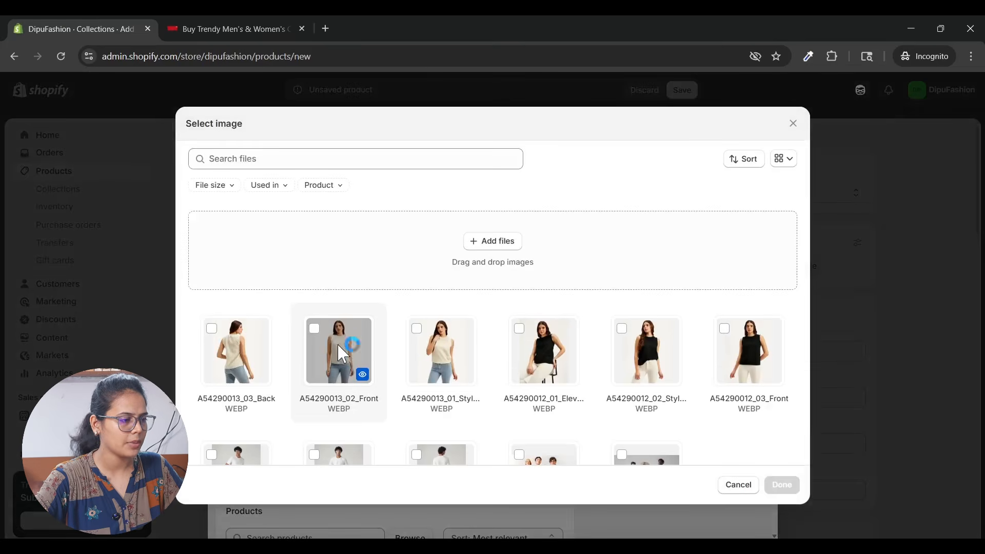
click(417, 331)
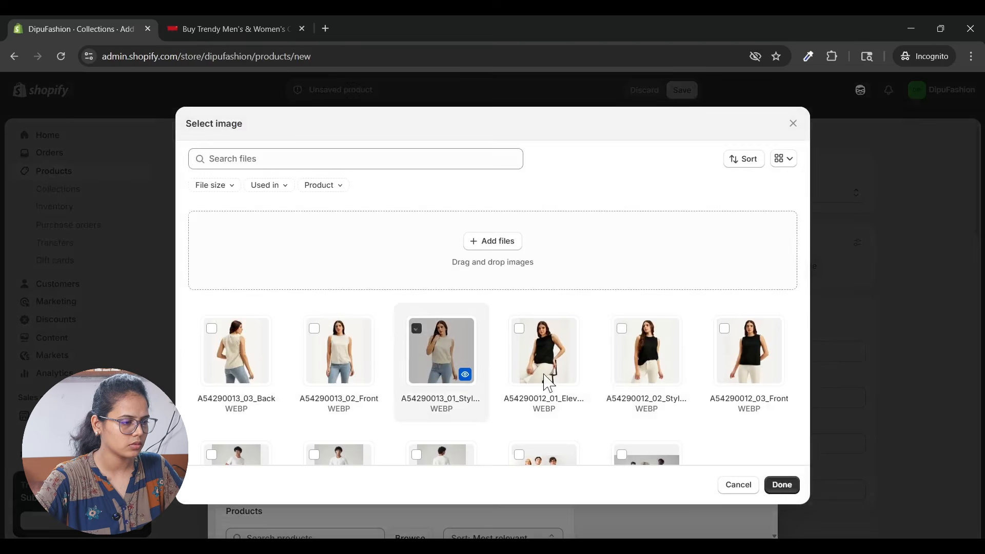
click(780, 483)
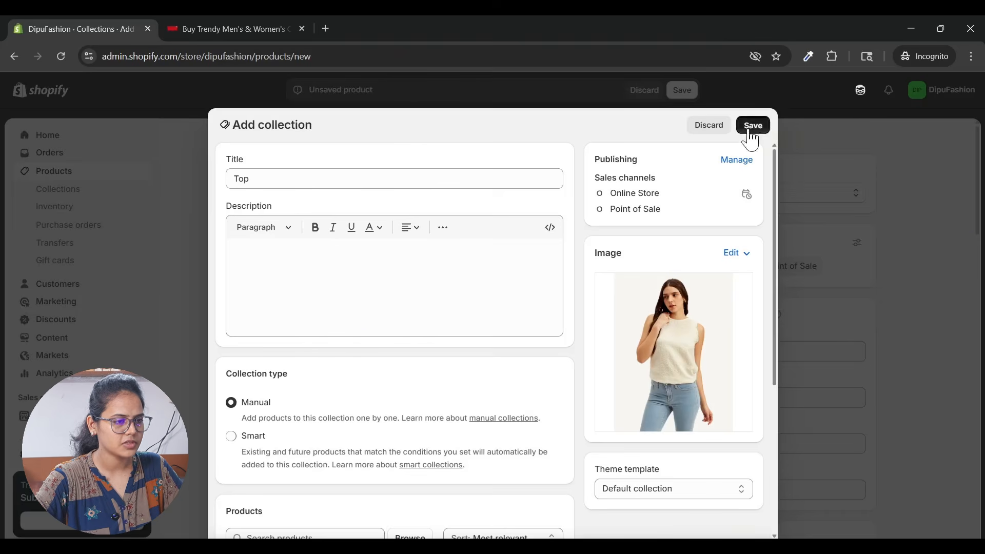
click(750, 134)
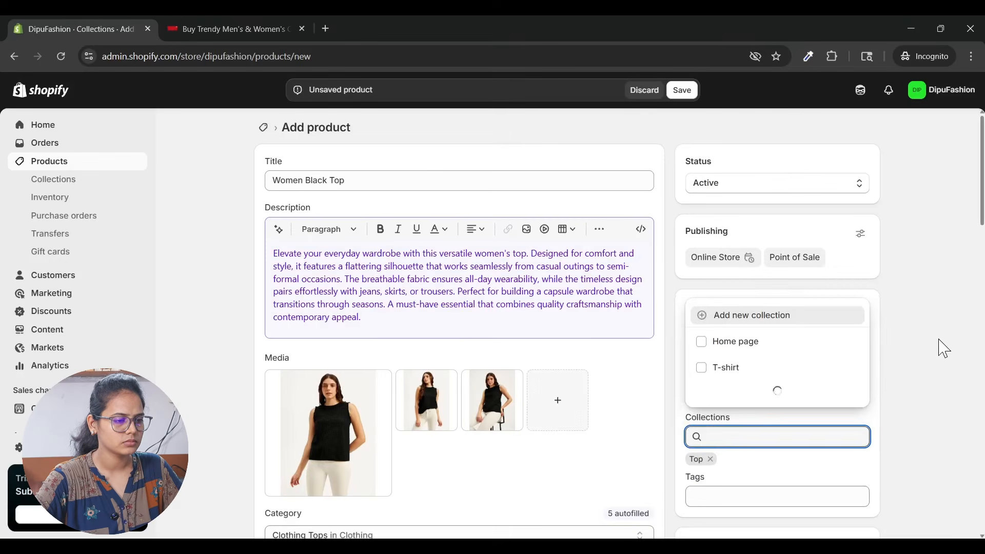
Add the tag women's top to the Women Black Top product
scroll(939, 338, down, 3)
click(928, 313)
click(729, 304)
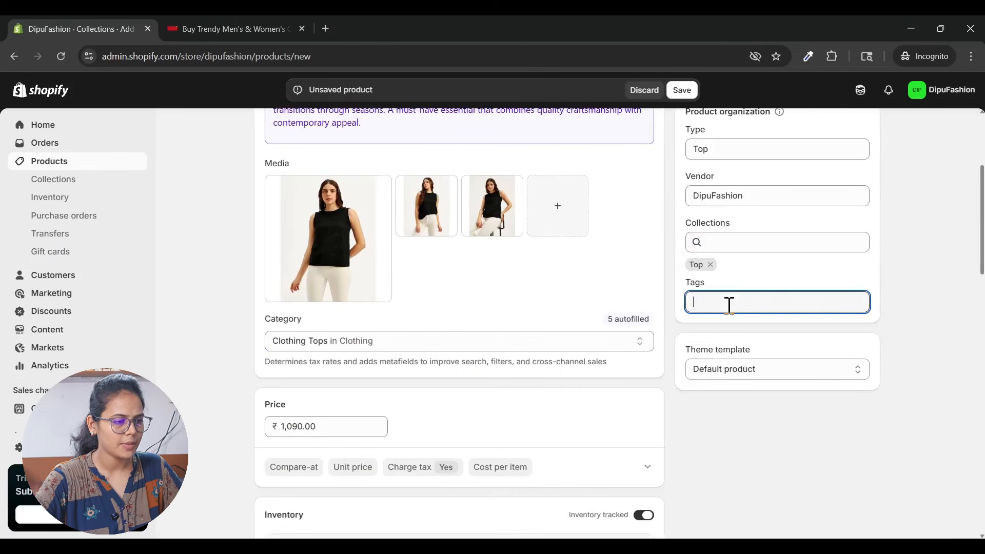
text(women)
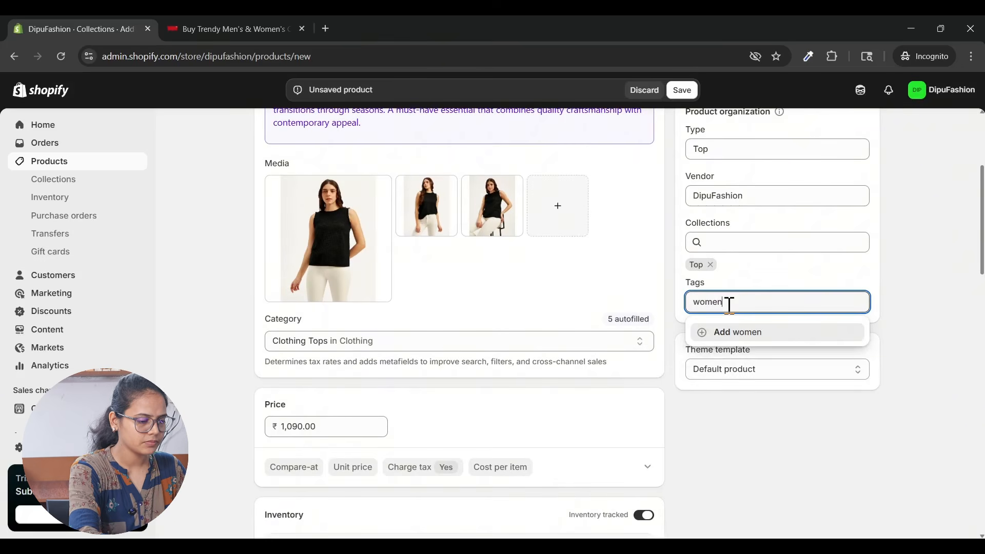
text('s top)
key(Return)
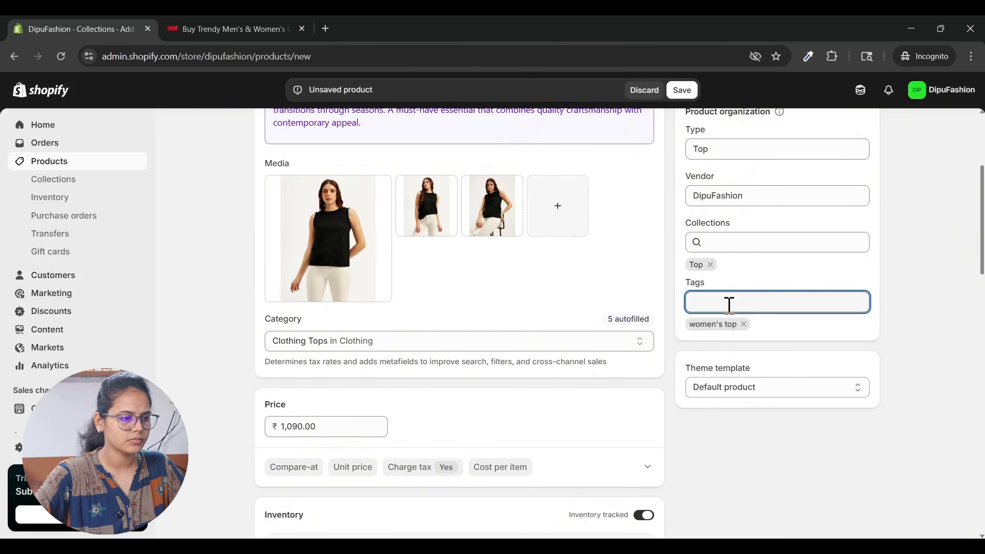
click(917, 240)
scroll(924, 262, up, 4)
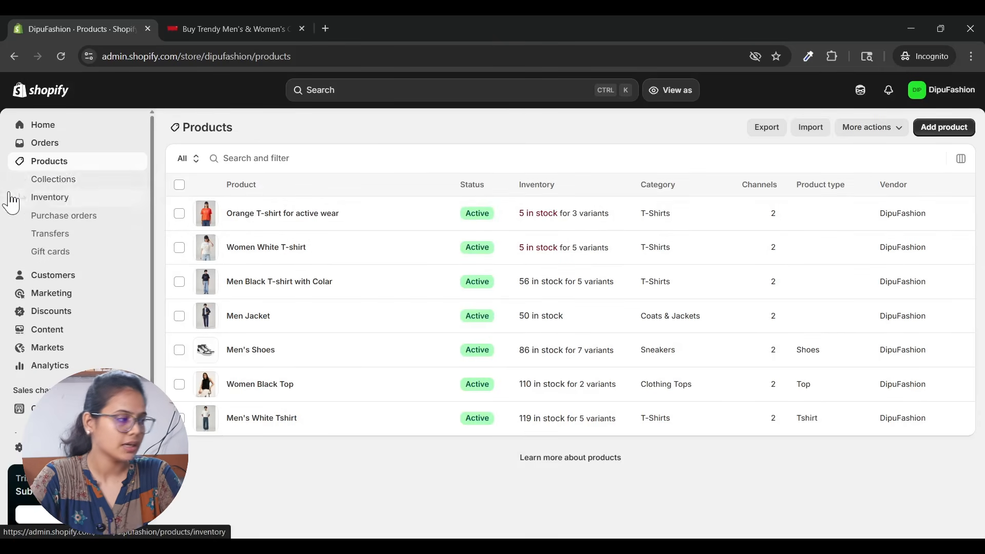
Select the Home page collection on the Collections page and delete it
click(54, 186)
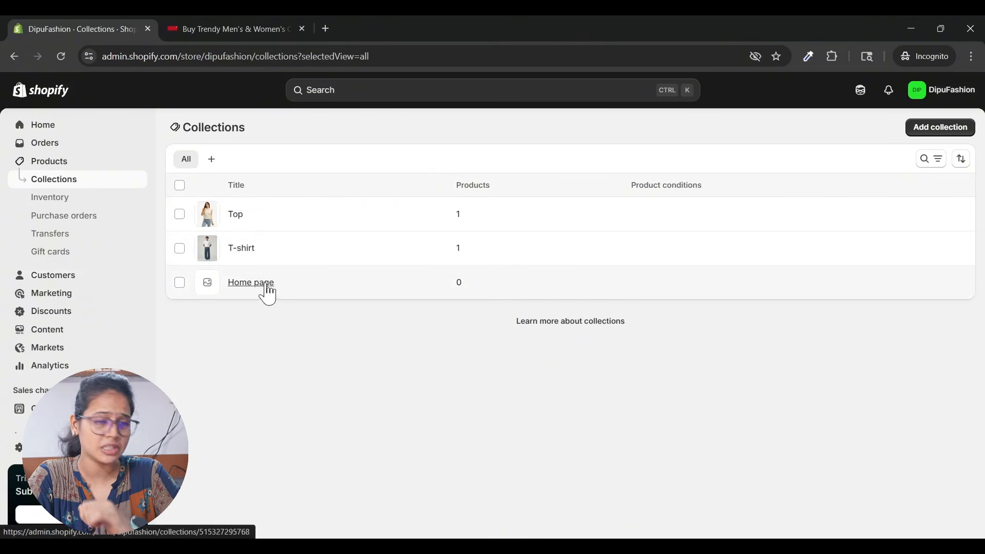
click(180, 284)
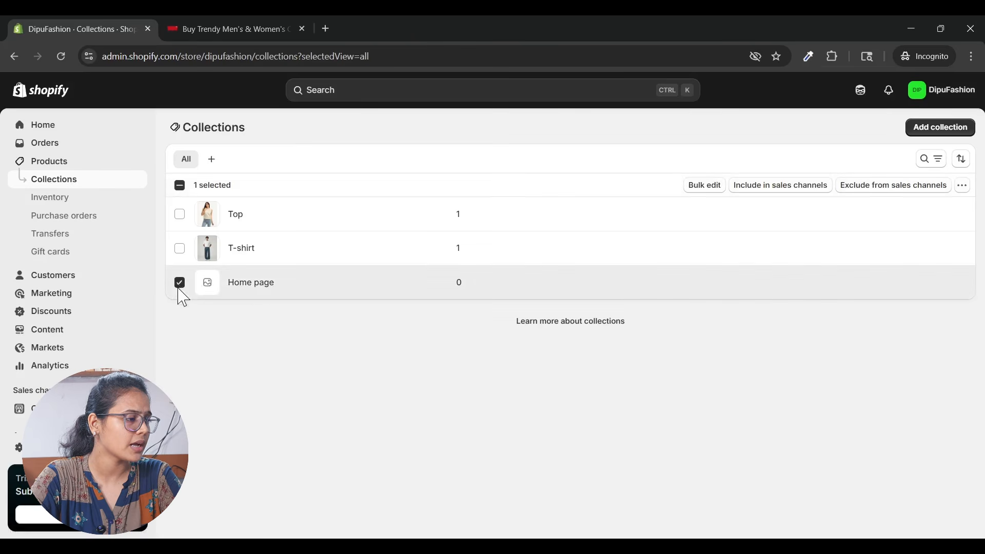
click(961, 186)
click(916, 216)
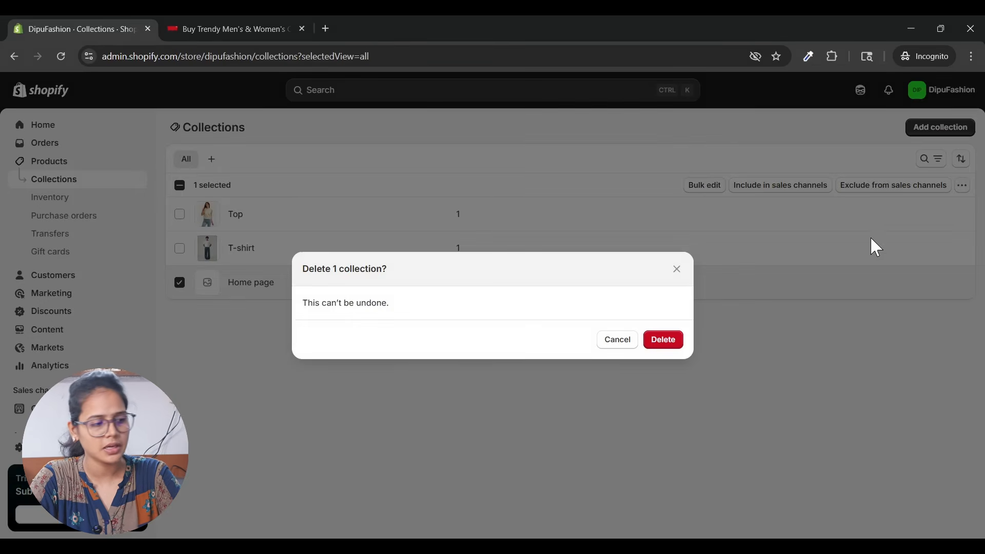
click(664, 341)
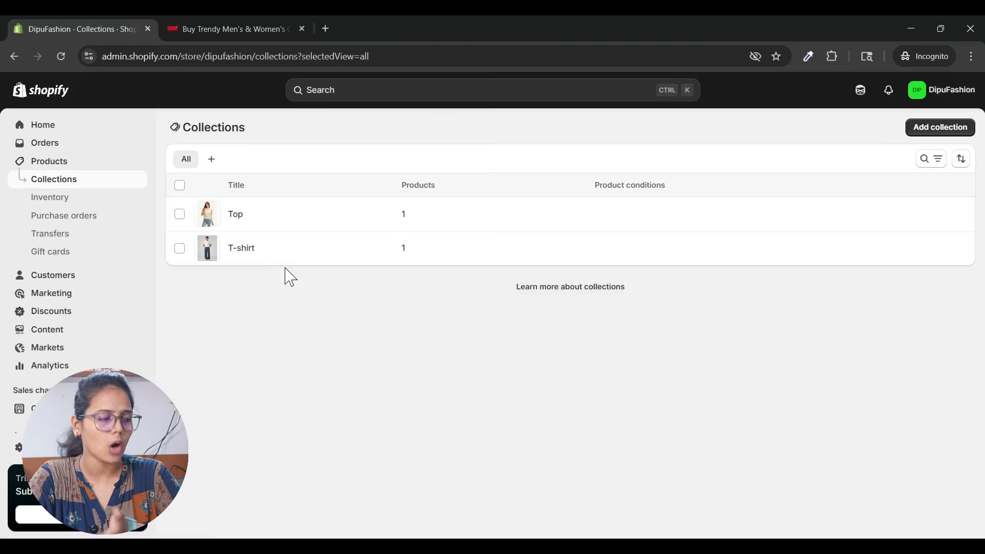
click(237, 216)
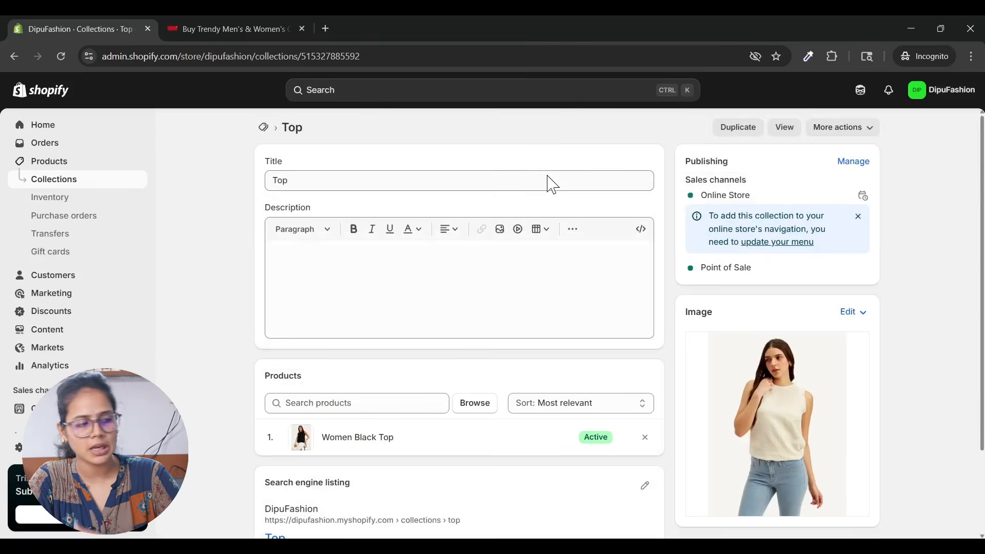
scroll(654, 241, down, 2)
click(343, 298)
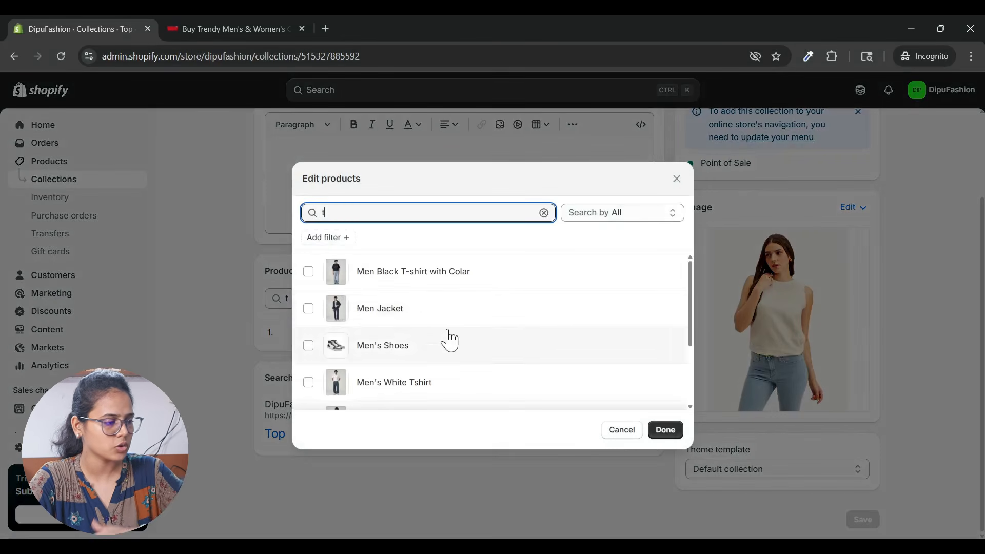
scroll(449, 341, down, 3)
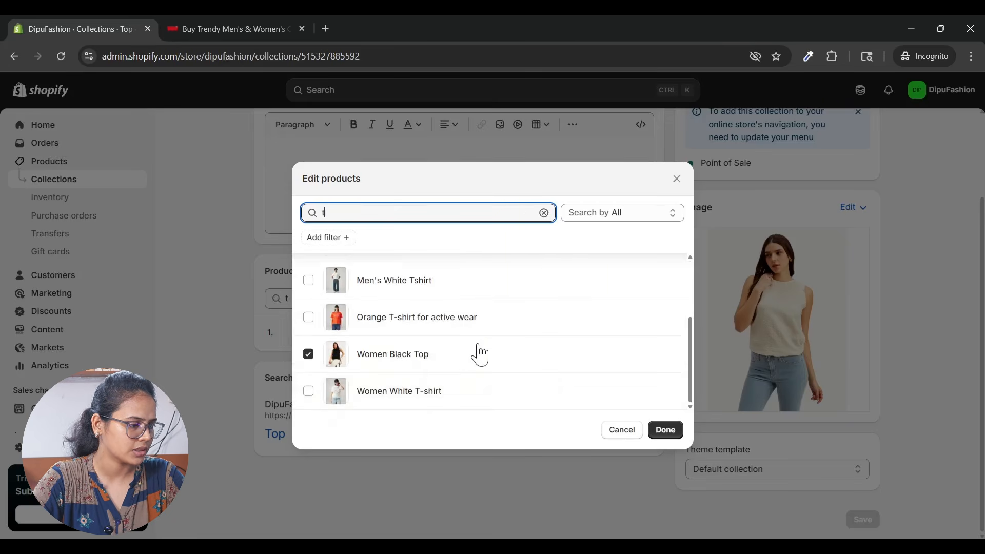
scroll(511, 341, up, 3)
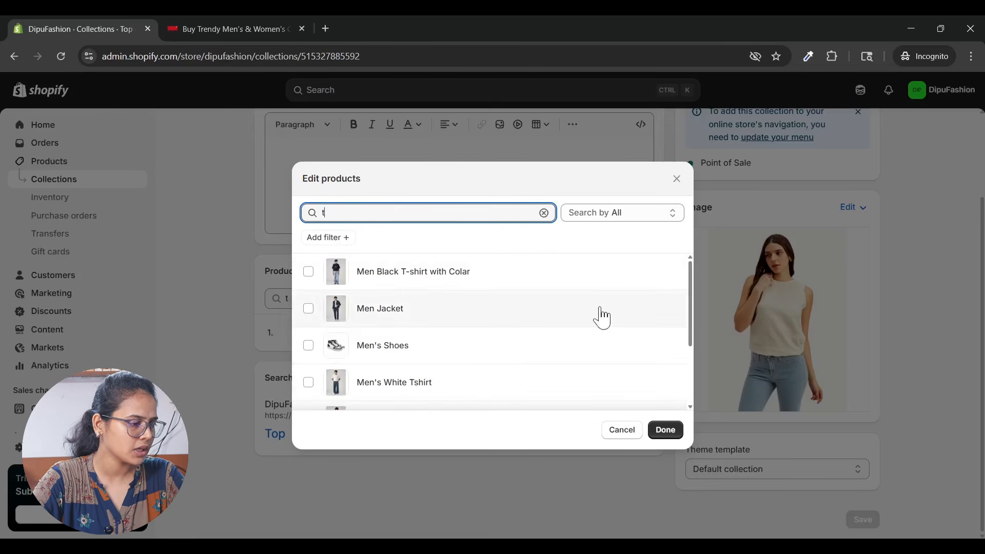
click(677, 178)
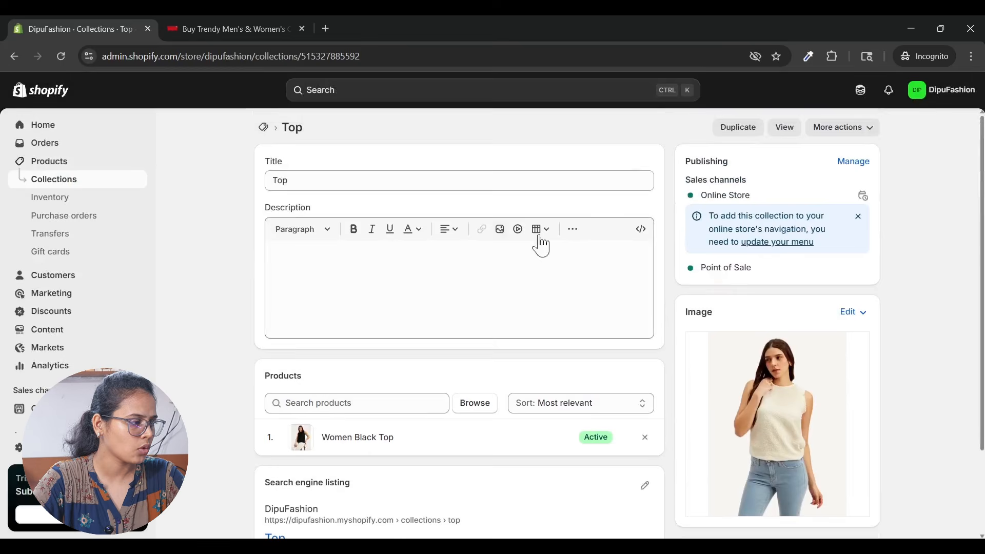
click(61, 181)
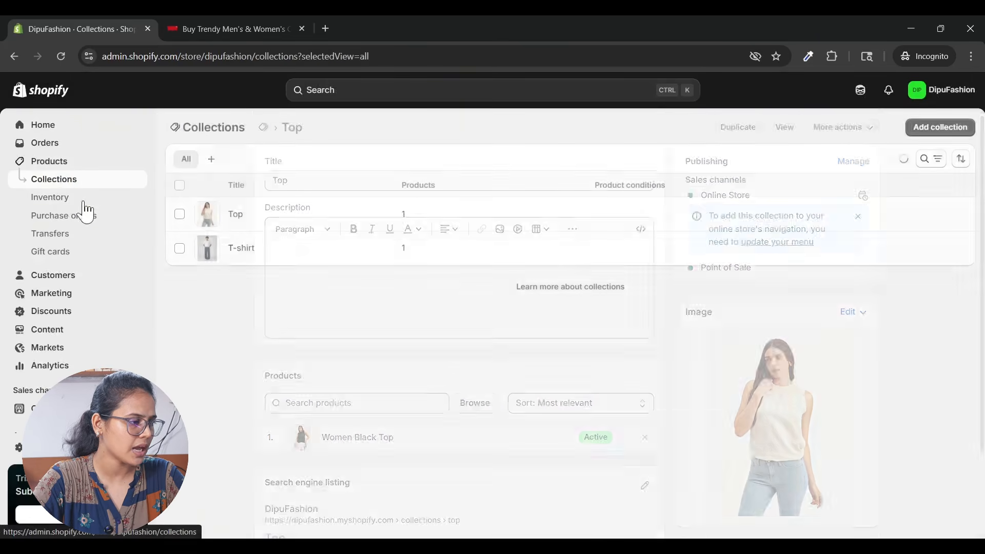
click(242, 252)
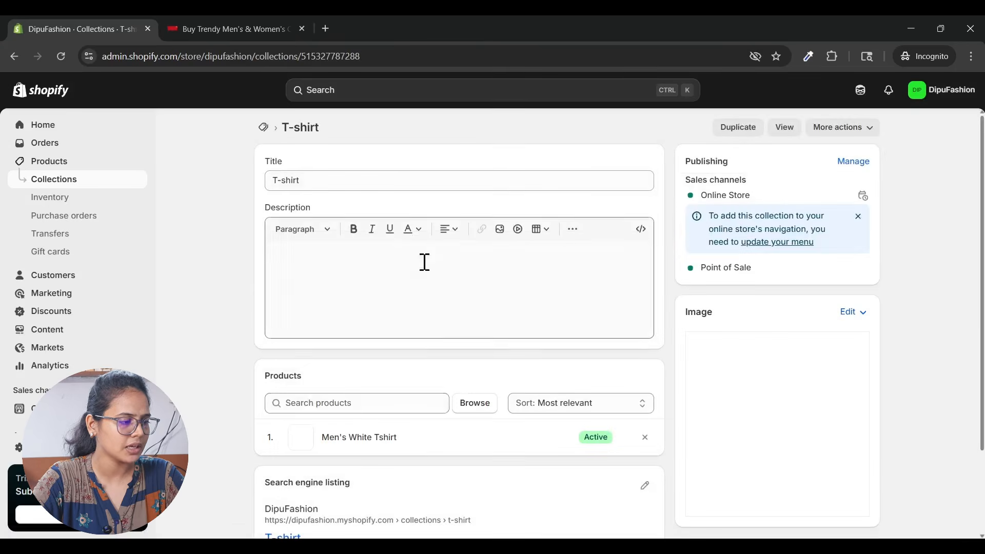
click(320, 405)
text(t-)
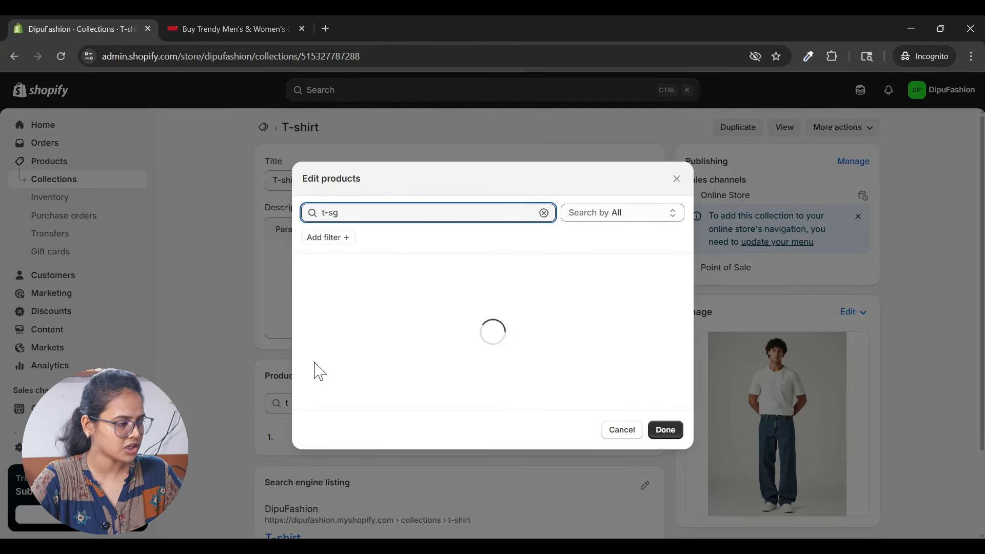
text(sg)
key(BackSpace)
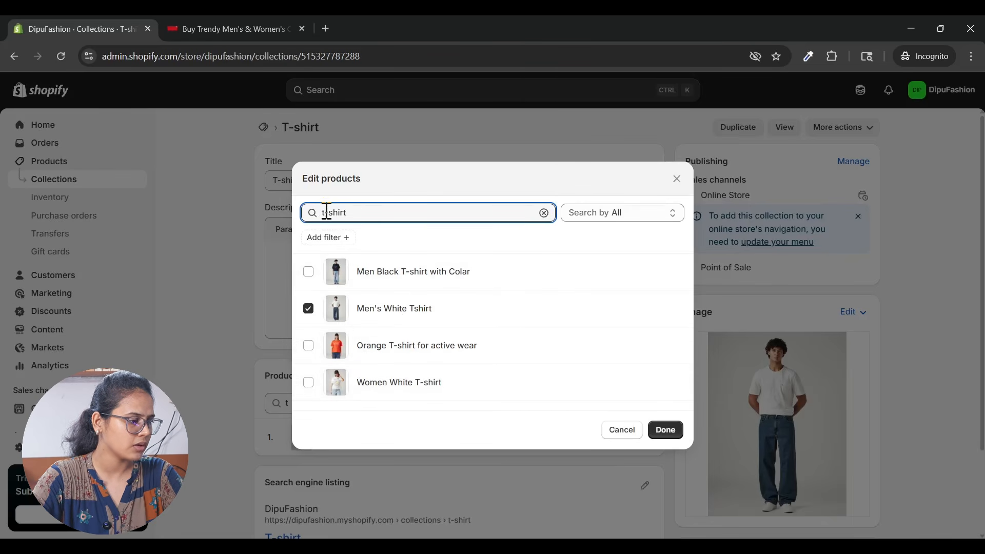
drag(327, 211, 332, 213)
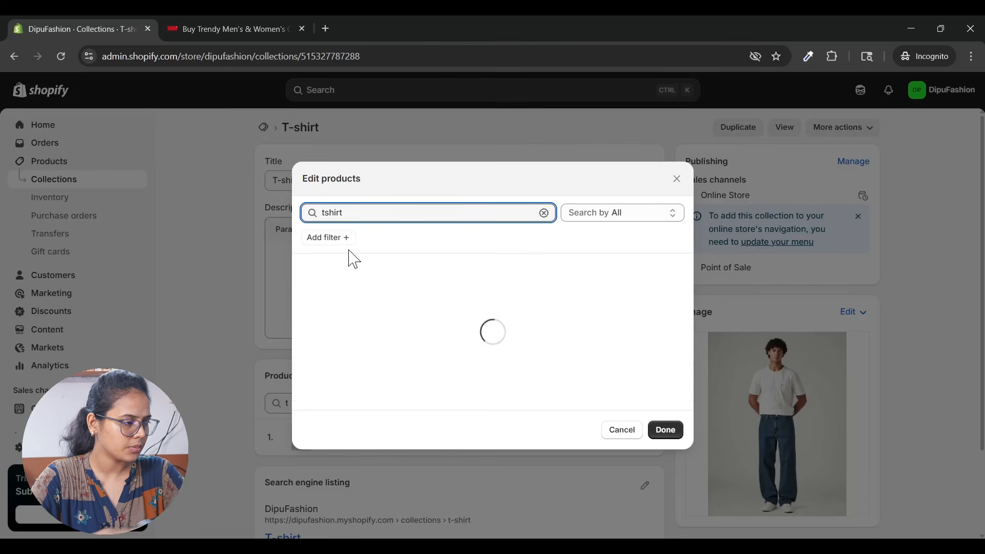
click(358, 216)
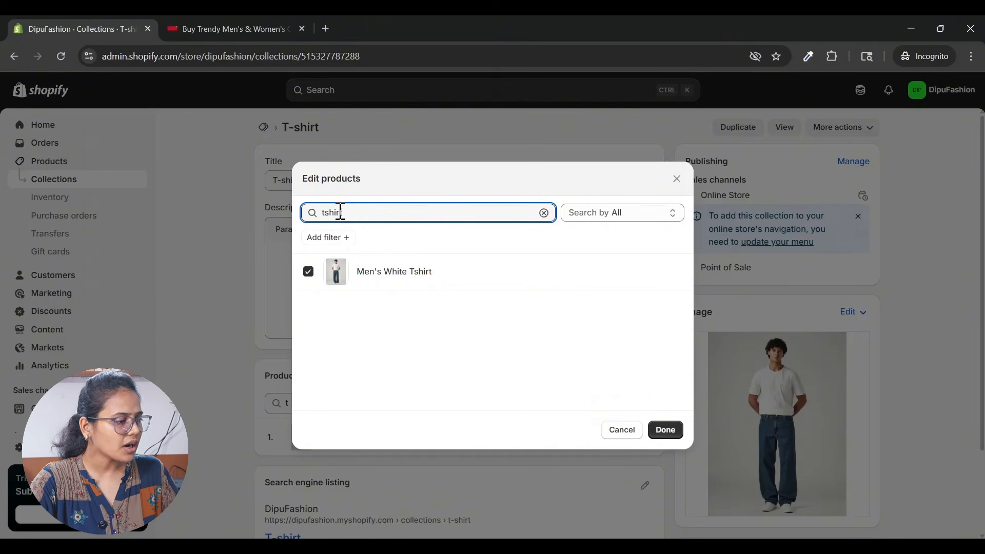
click(676, 180)
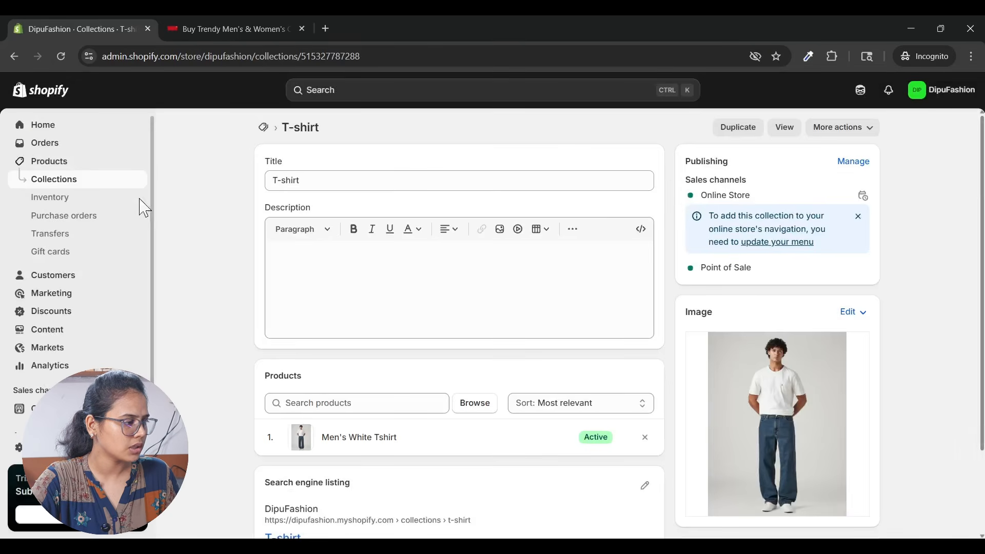
click(65, 183)
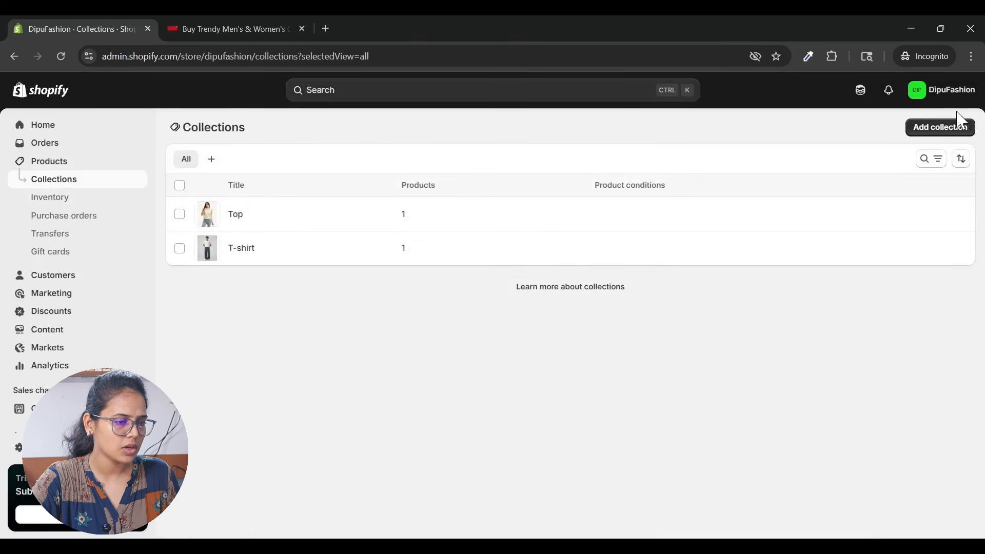
Start a collection titled Shoes with the sneaker image 879700199_01_Front
click(953, 129)
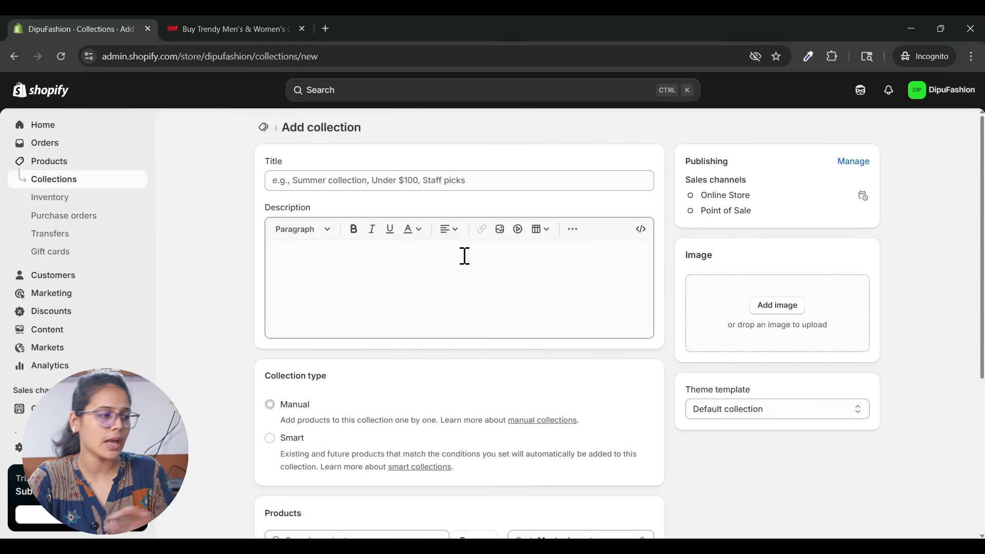
click(389, 185)
text(Shoes)
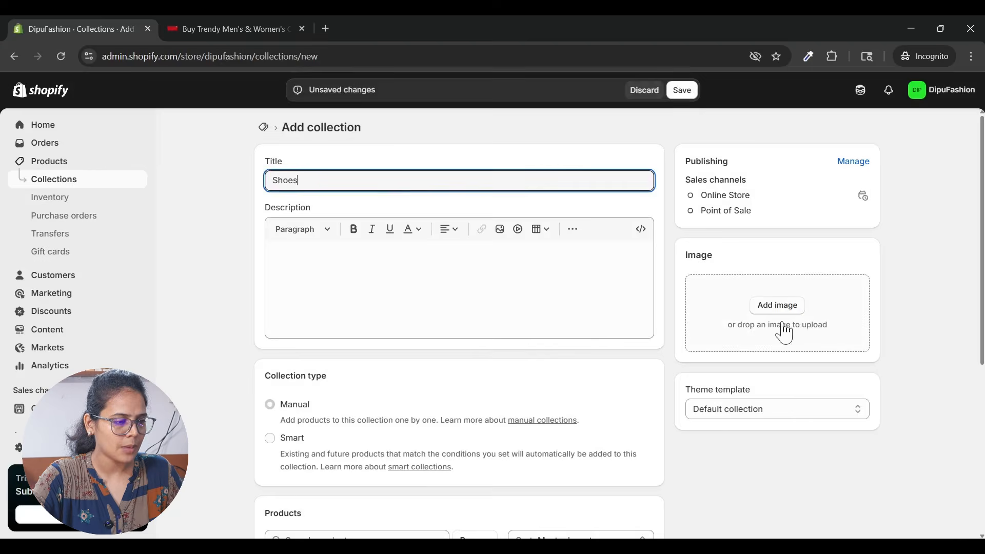
click(784, 332)
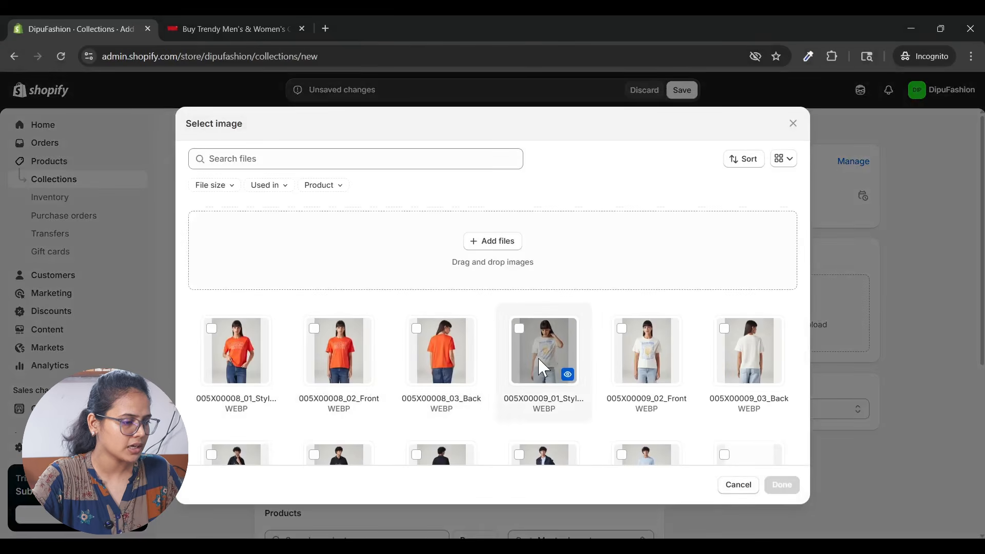
scroll(565, 360, down, 4)
click(316, 387)
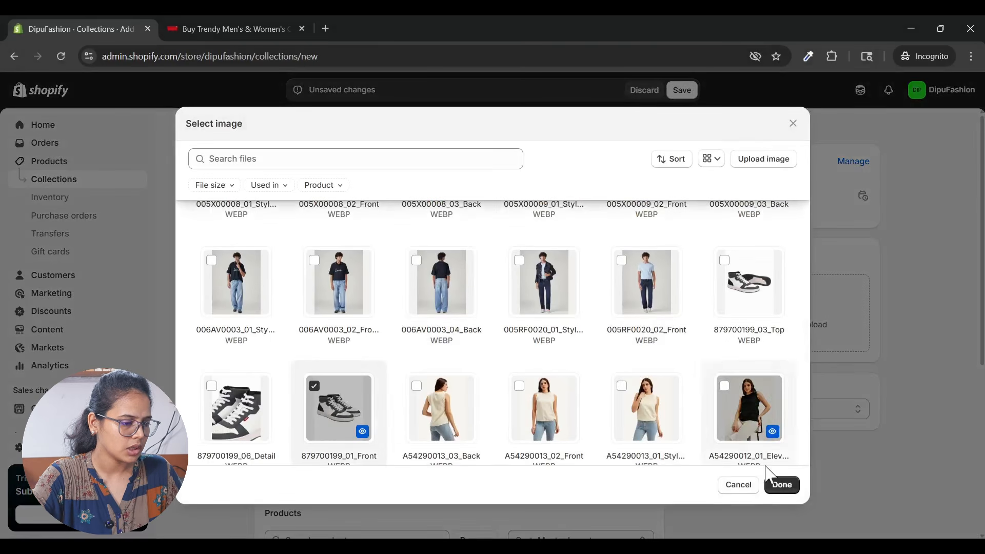
click(781, 485)
Add the Men's Shoes product and save the Shoes collection
scroll(318, 210, down, 5)
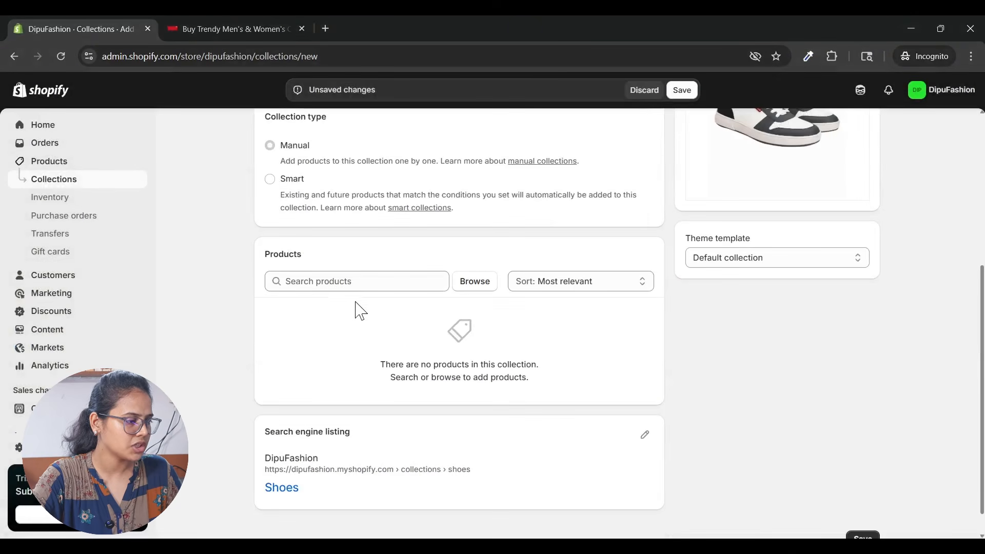
click(320, 283)
text(sh)
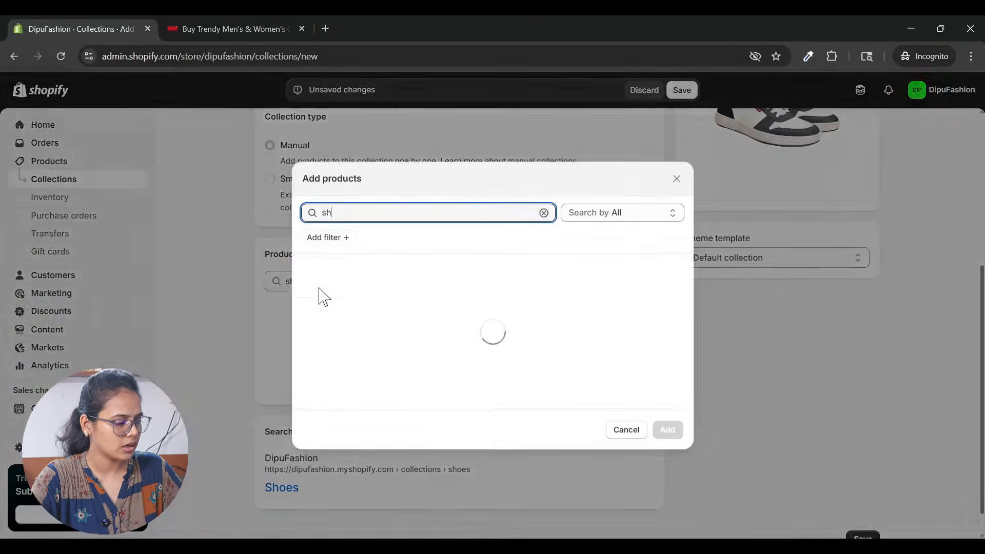
text(o)
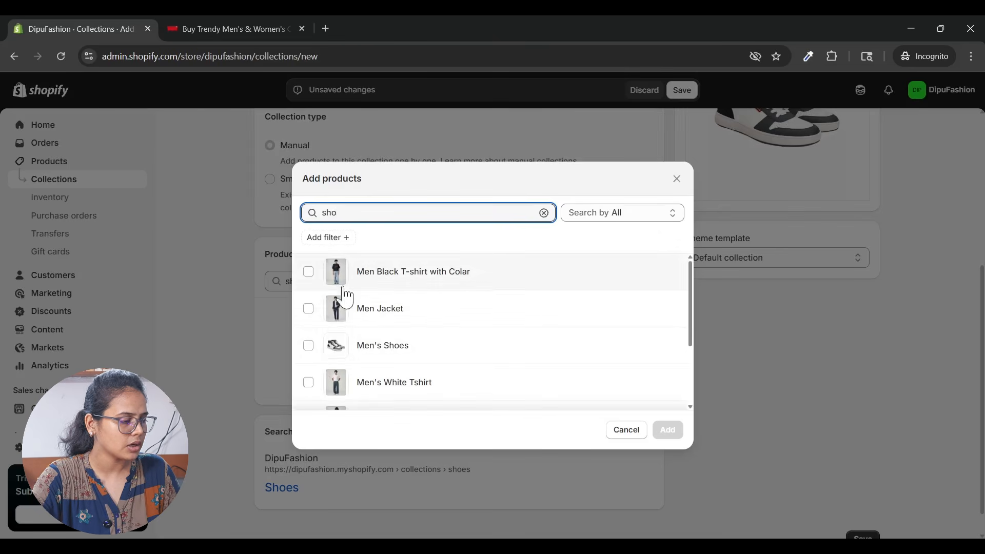
click(310, 348)
scroll(466, 334, down, 2)
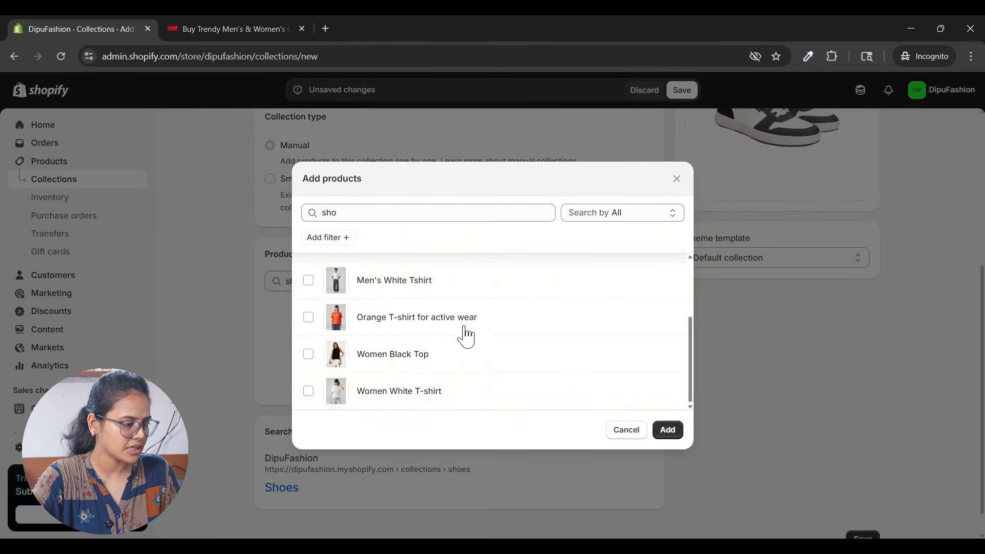
click(667, 431)
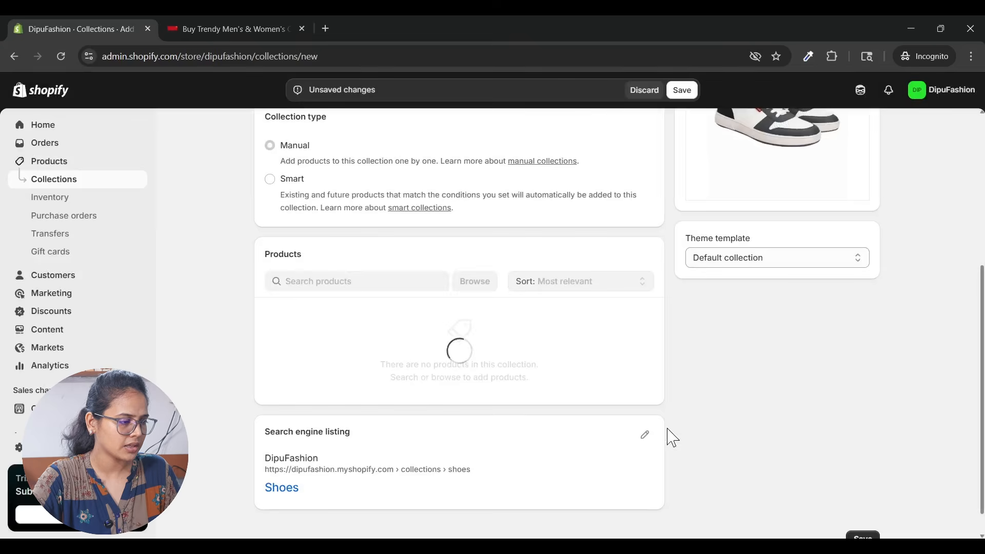
scroll(807, 339, up, 5)
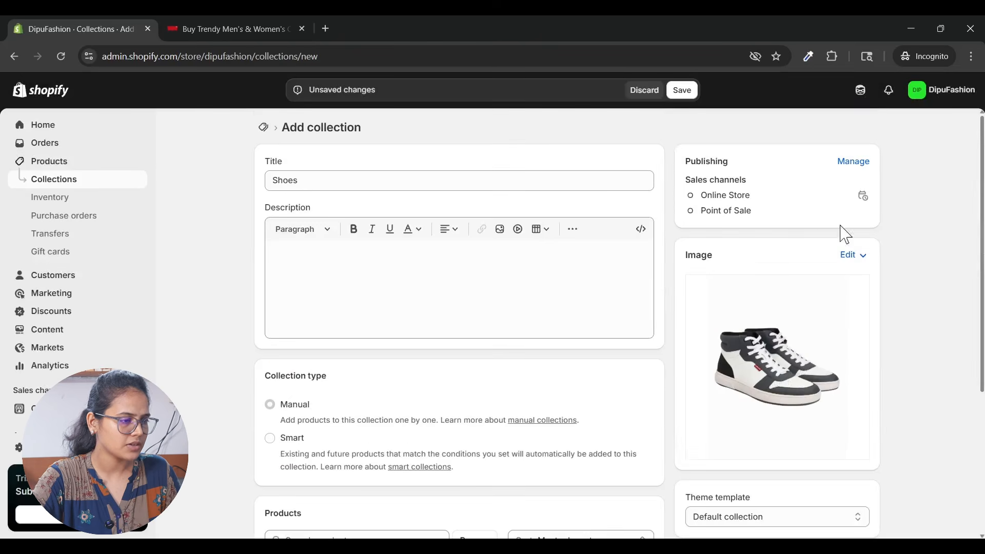
click(681, 94)
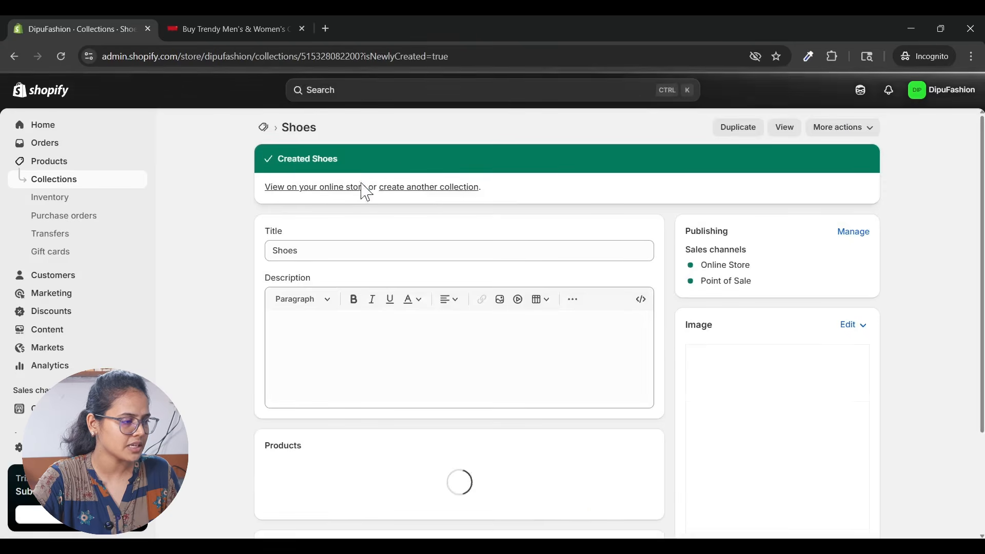
click(444, 188)
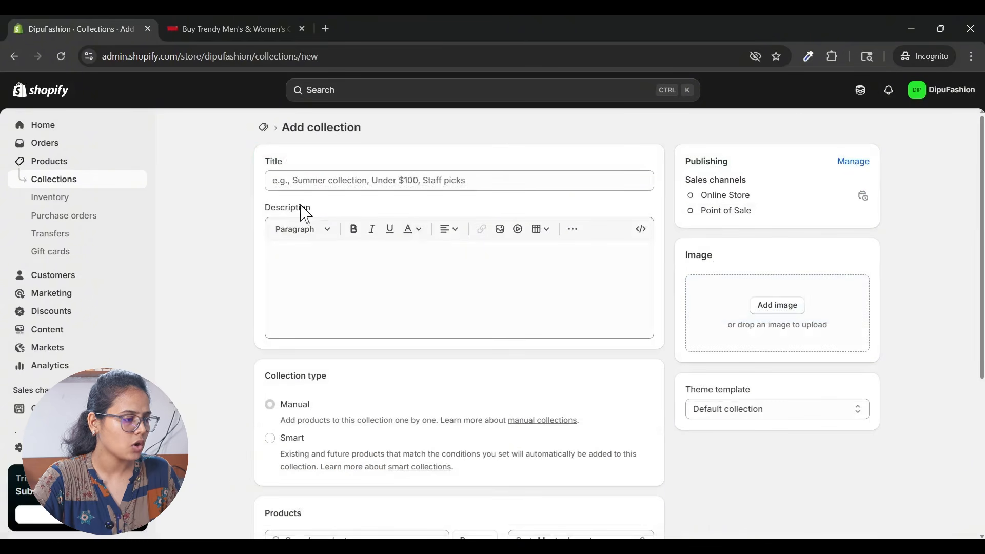
Title the new collection Women T-shirt and browse the full product list
click(301, 184)
text(Woem)
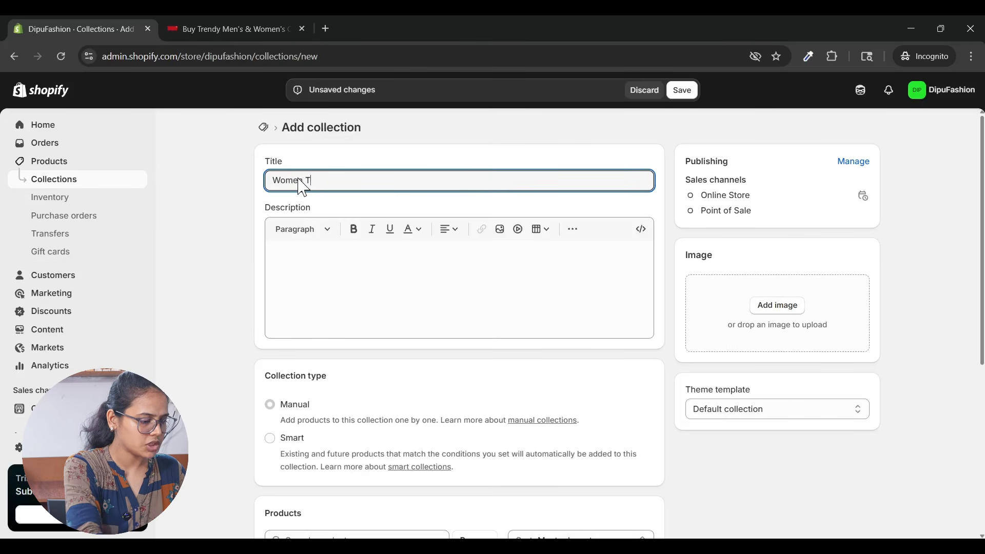
text(n T-shirt)
scroll(564, 307, down, 4)
click(321, 346)
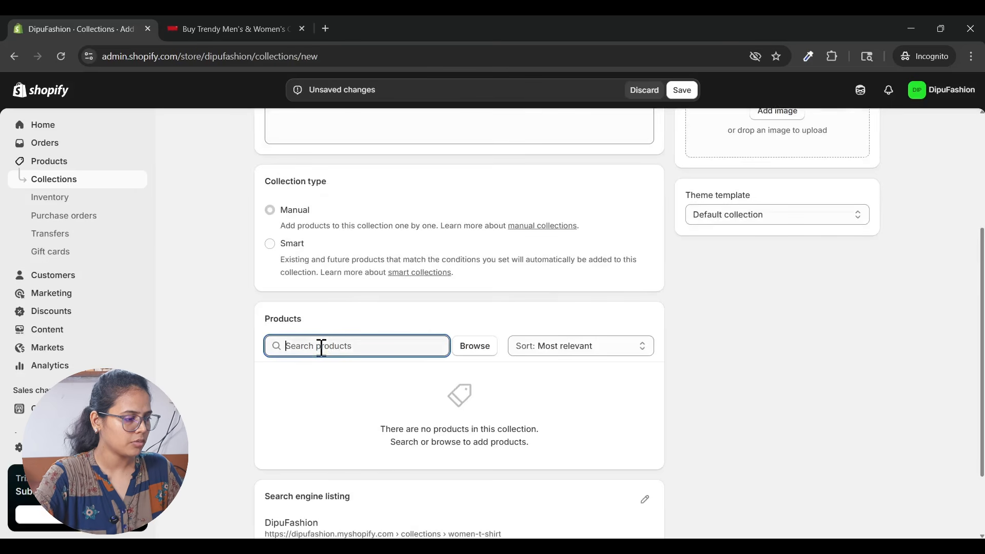
text(t)
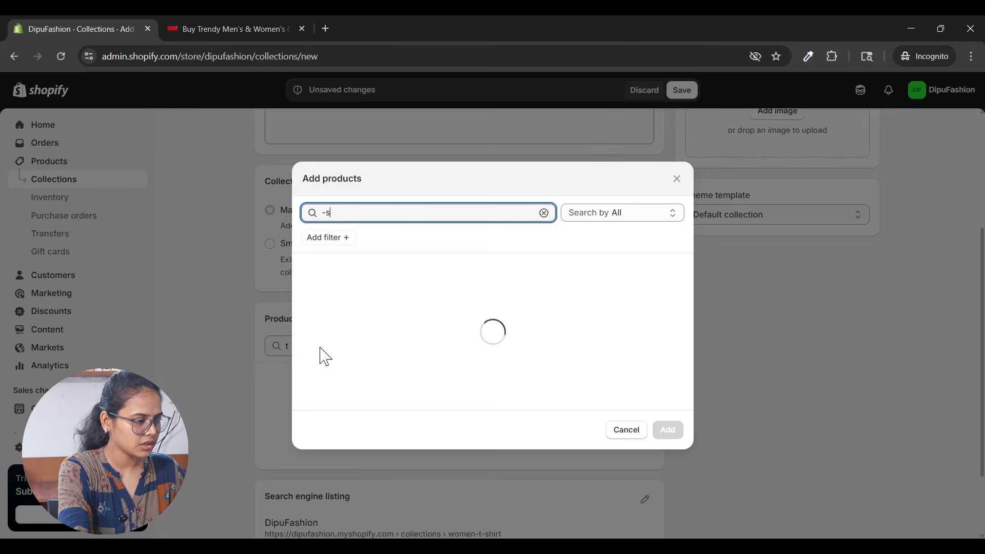
key(BackSpace)
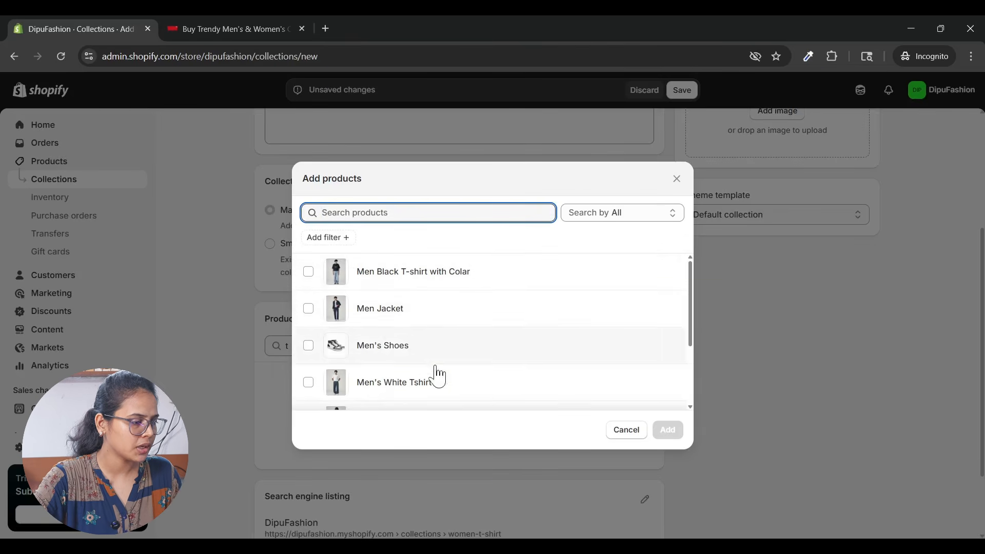
Add Orange T-shirt for active wear and save the collection
scroll(441, 370, down, 3)
click(309, 319)
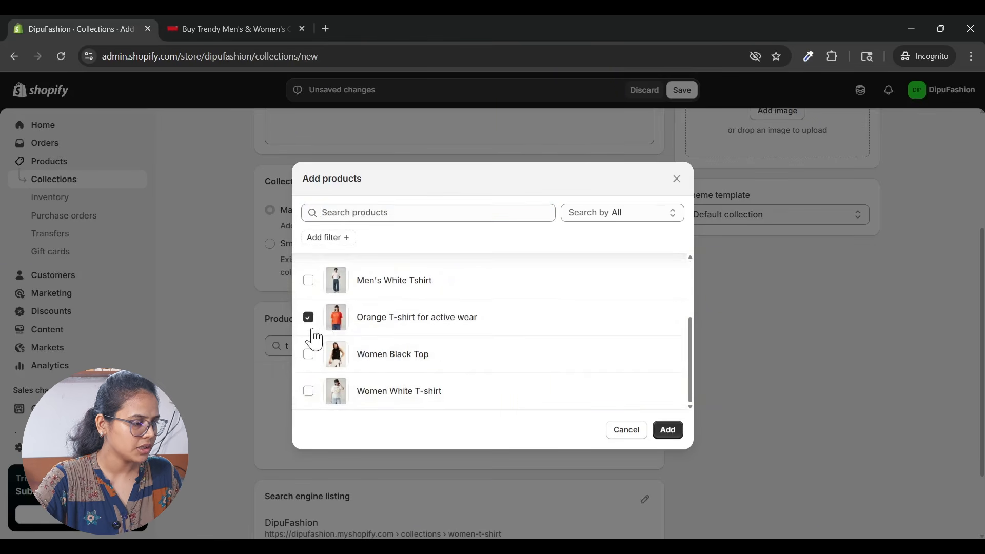
scroll(429, 351, up, 2)
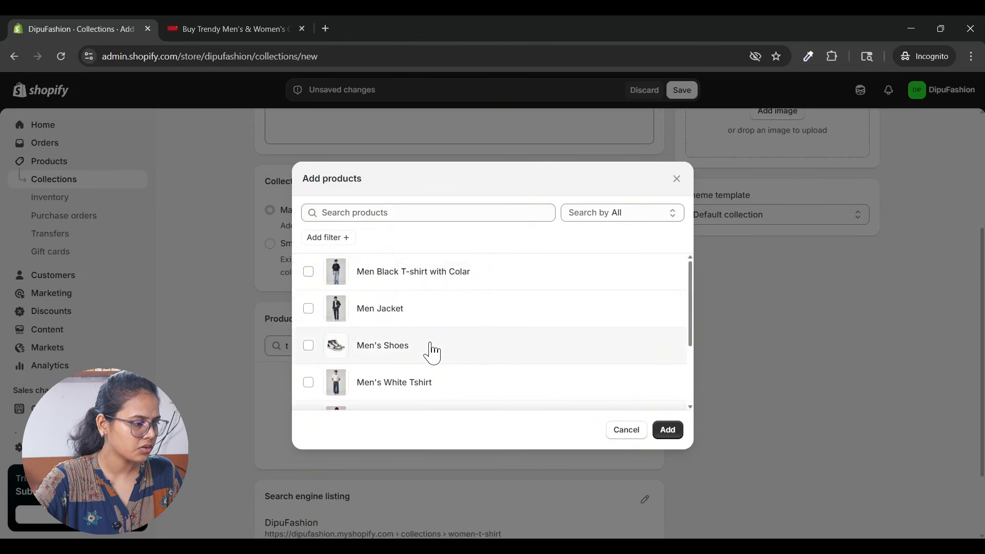
scroll(483, 344, down, 2)
scroll(590, 375, up, 2)
click(667, 430)
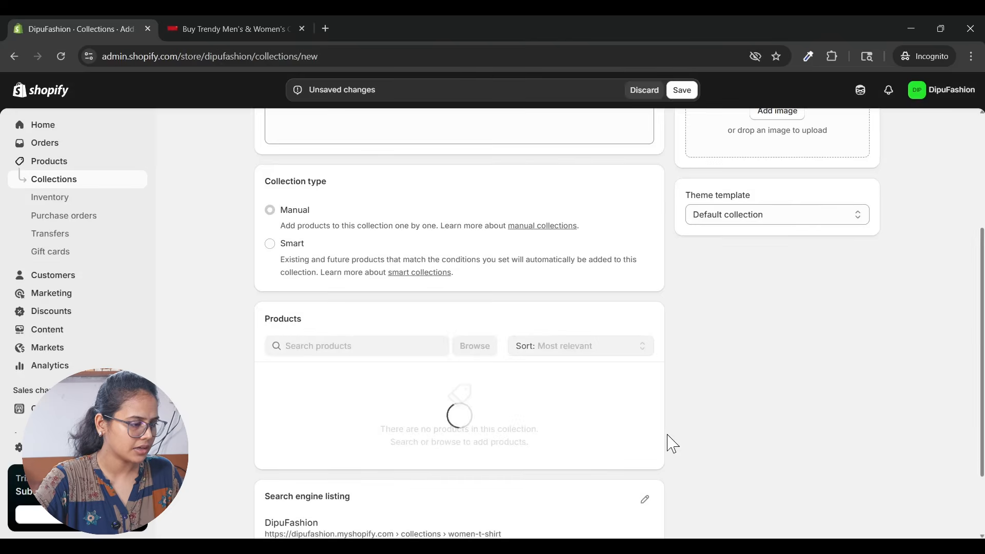
click(681, 92)
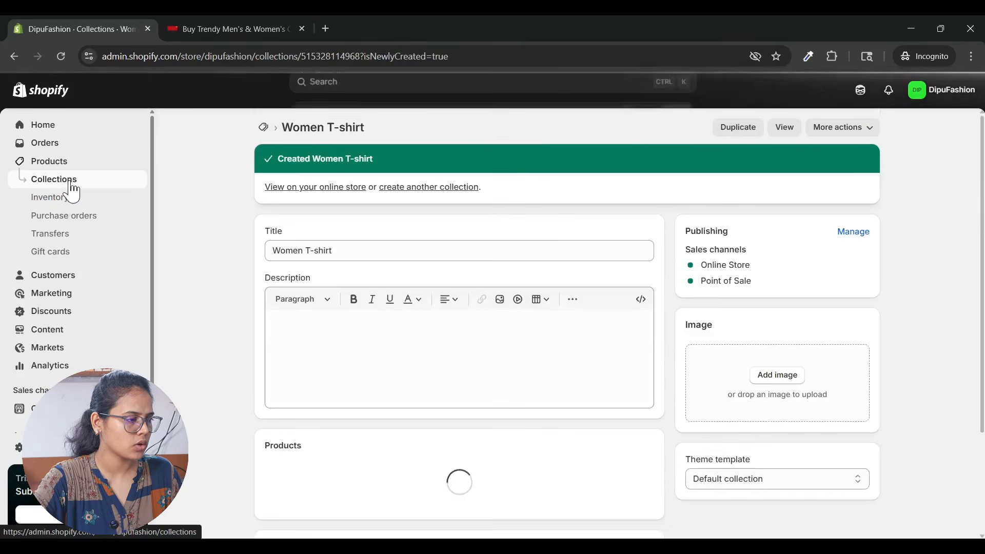
click(424, 195)
Title the collection Men Jacket and add the Men Jacket product
click(321, 188)
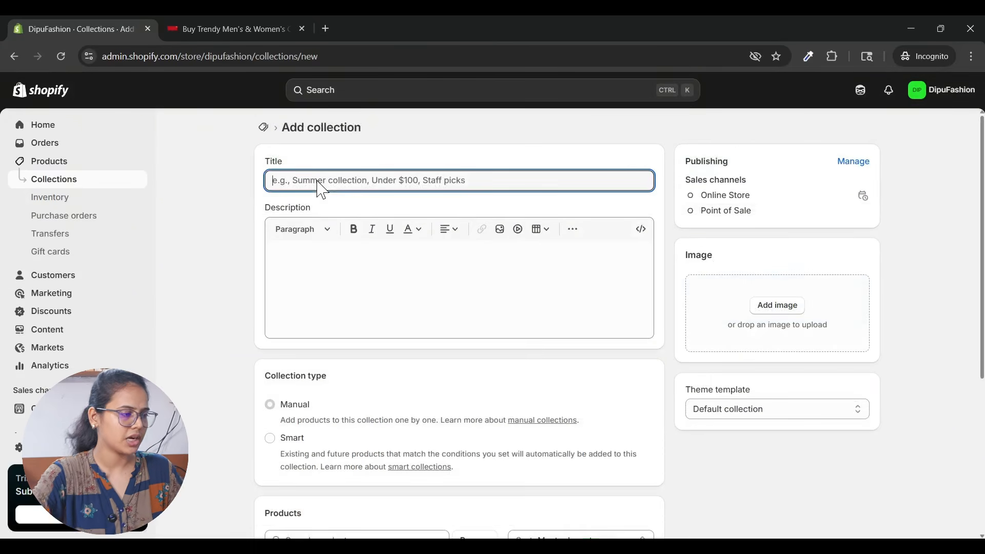
text(men)
key(BackSpace)
key(BackSpace)
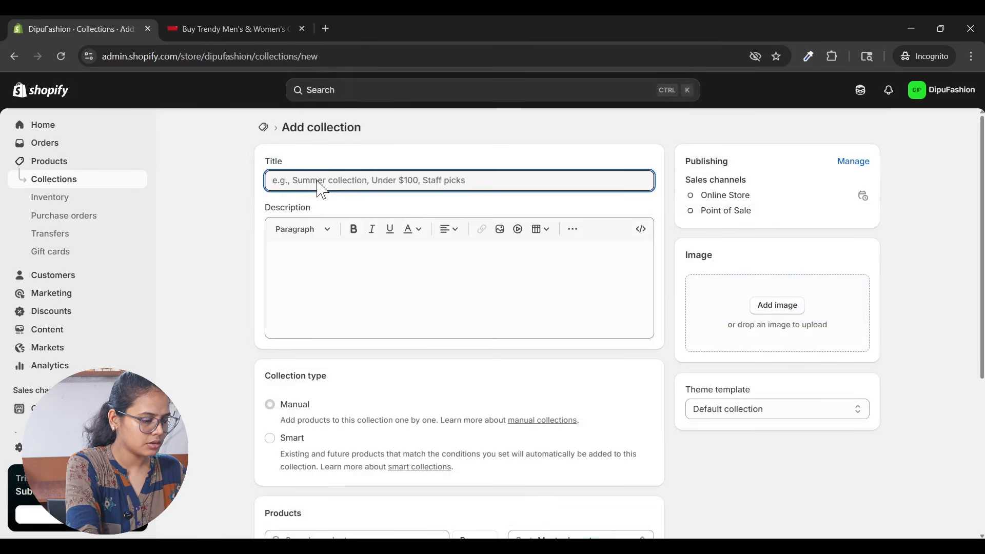
text(Men Jacket)
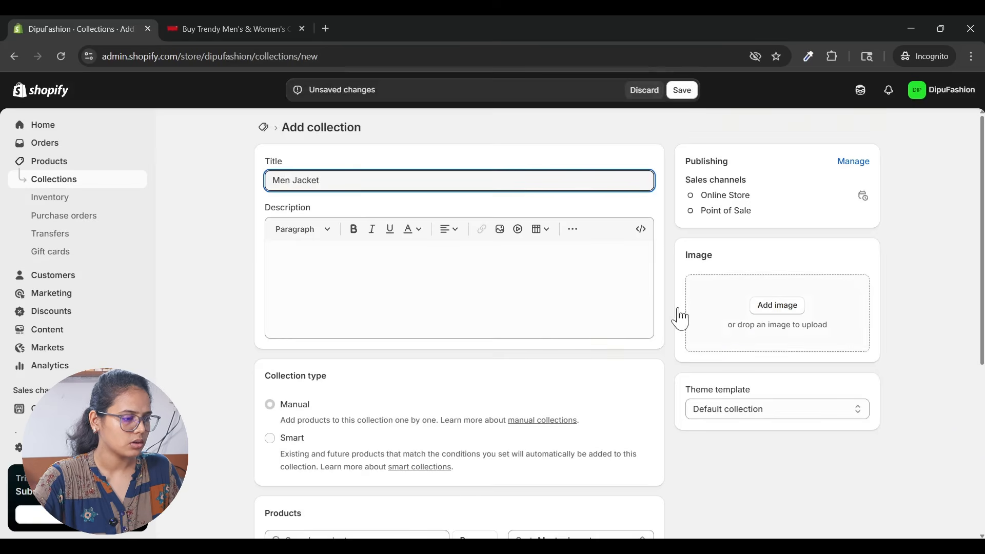
scroll(268, 411, down, 3)
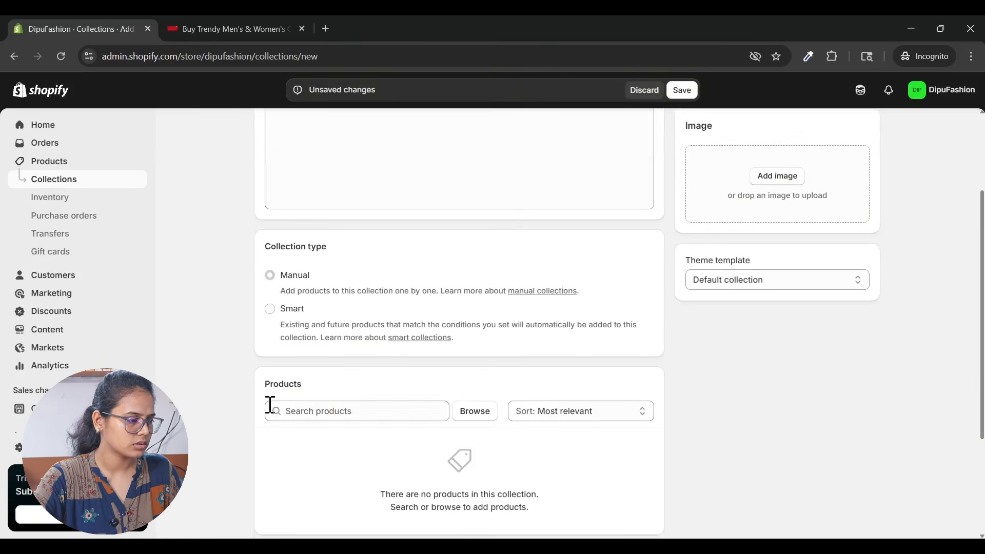
click(322, 411)
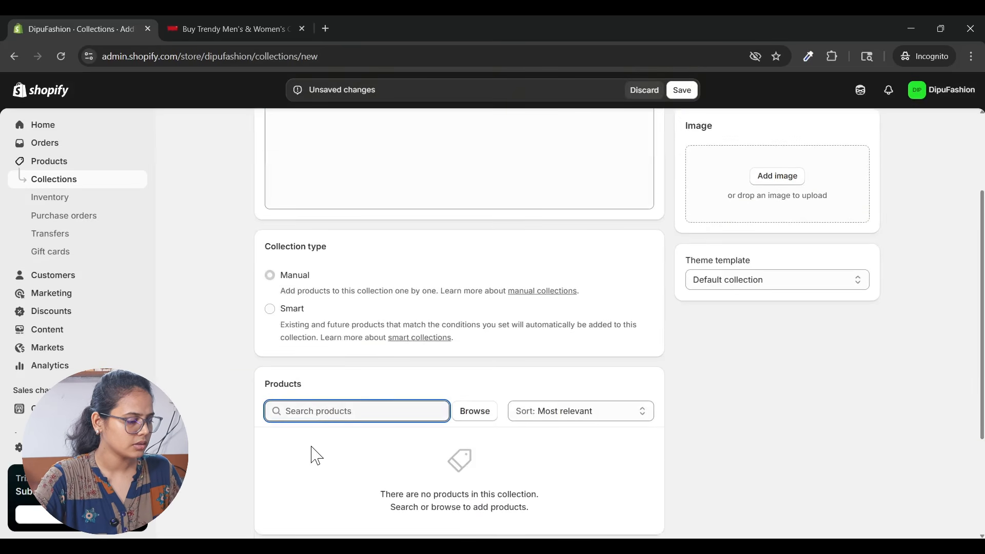
text(j)
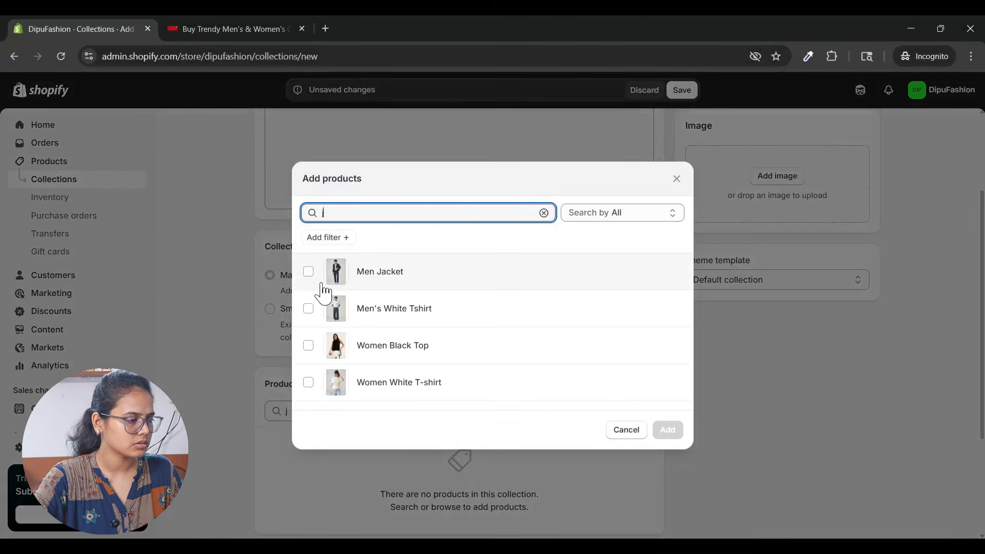
click(308, 271)
click(667, 431)
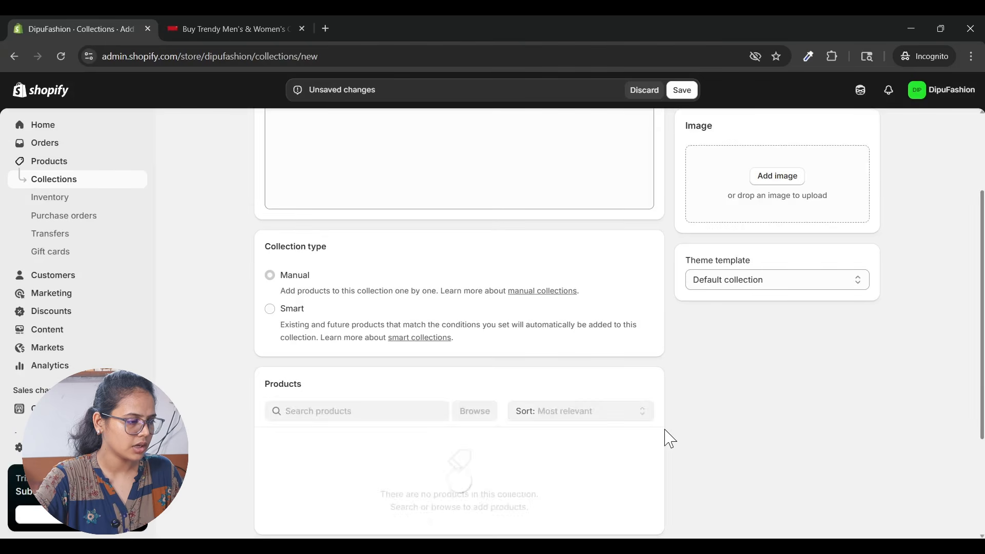
Set a denim-jacket photo as the collection image and save it
click(777, 176)
scroll(425, 336, down, 4)
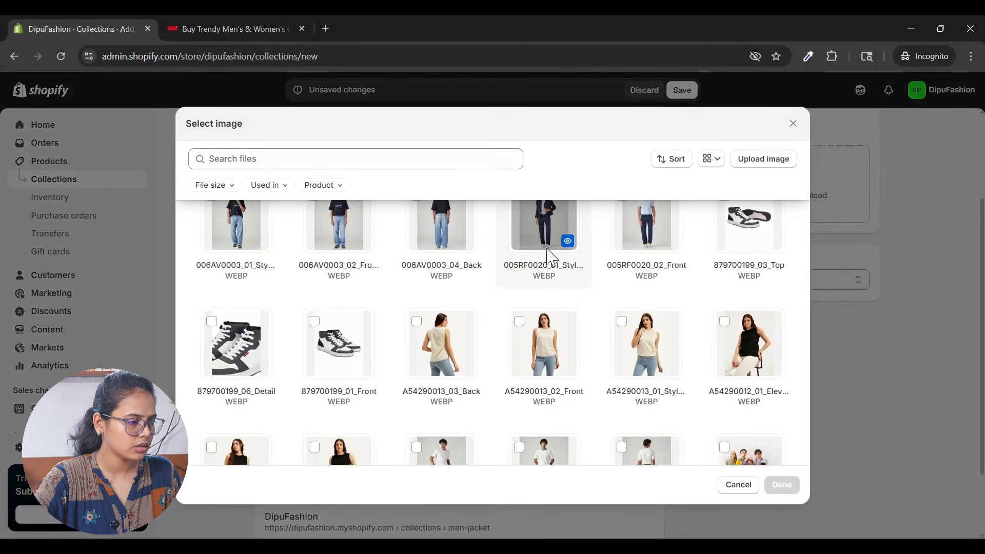
click(783, 485)
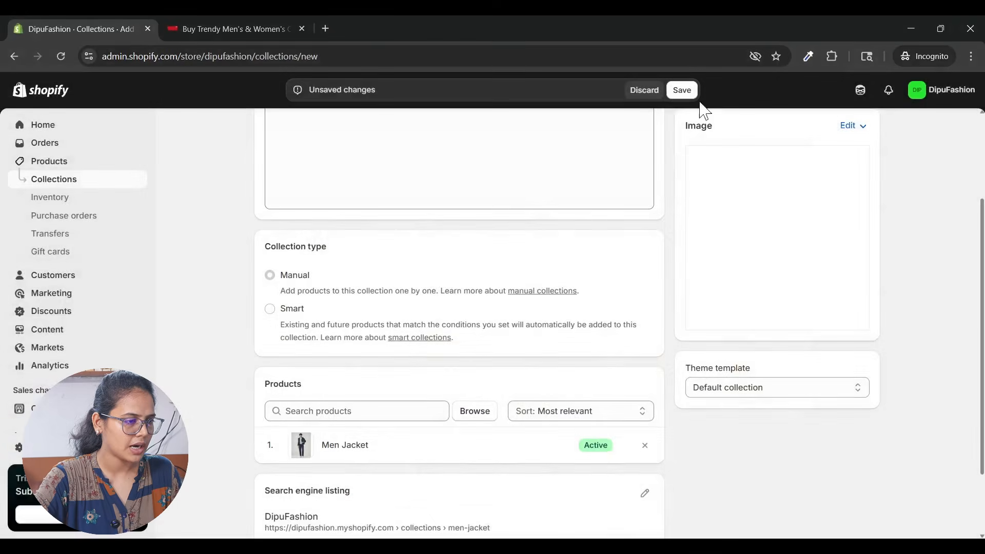
click(682, 91)
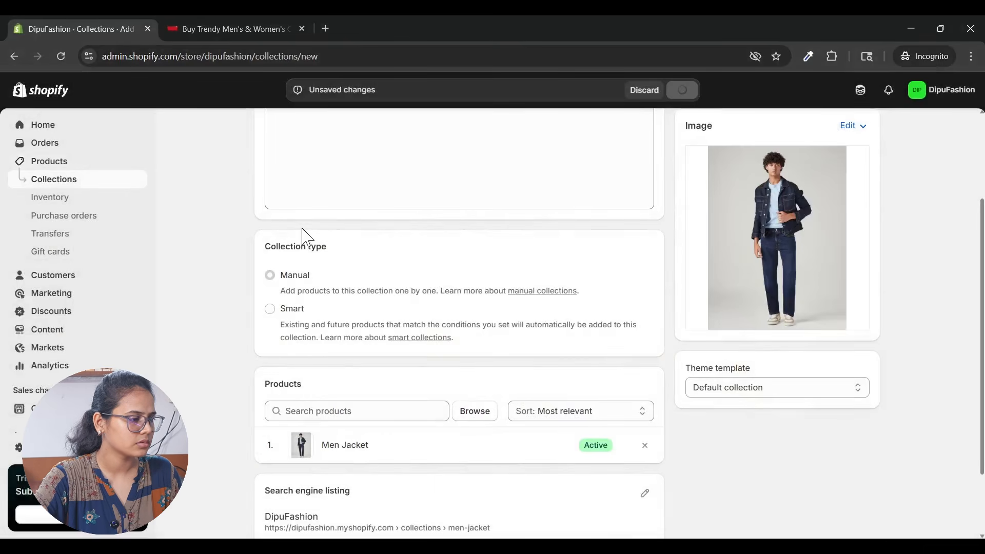
scroll(292, 234, up, 2)
scroll(296, 235, up, 1)
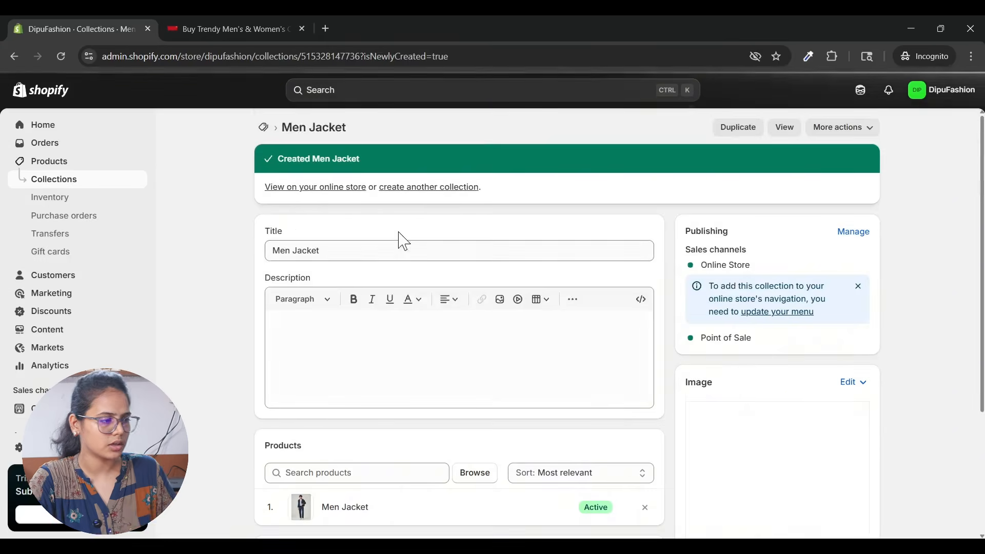
Start another collection titled Colar T-shirt for men
click(439, 188)
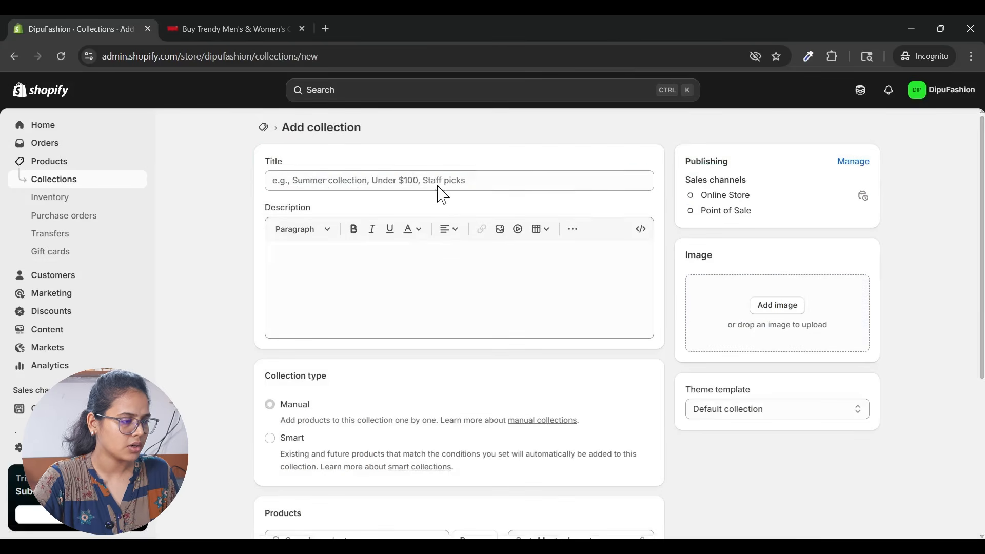
click(322, 187)
text(C)
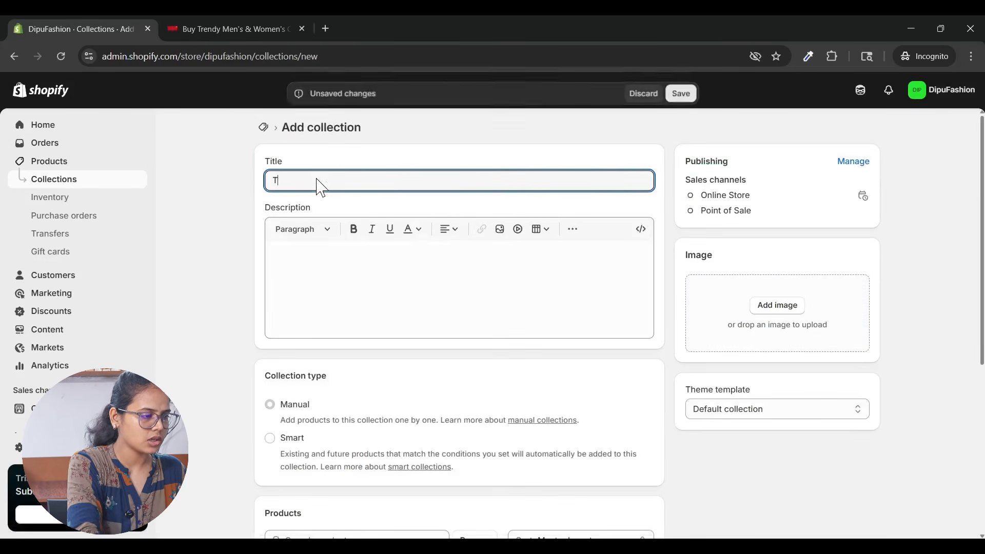
key(BackSpace)
text(Colar T-shirt for men)
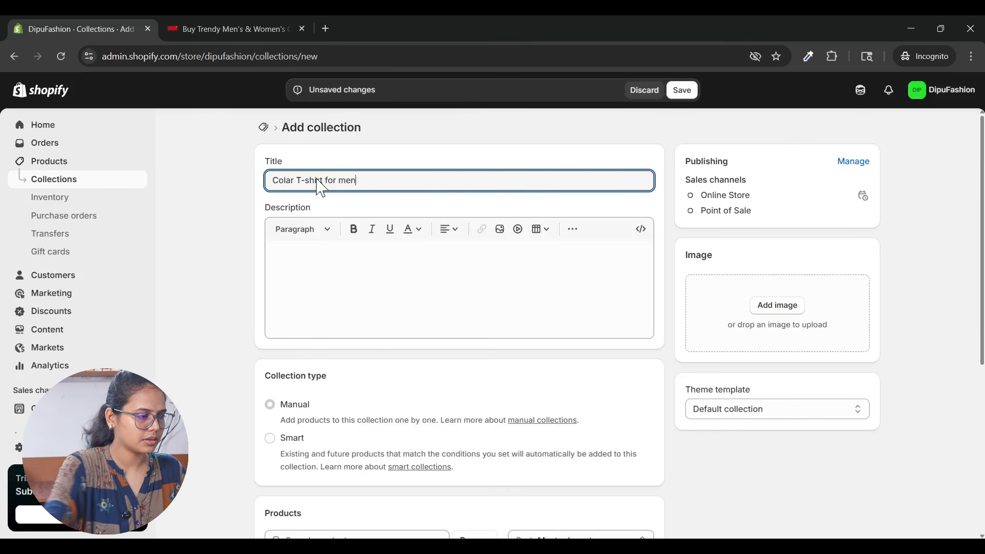
Add a black T-shirt photo and Men Black T-shirt with Colar, then save
scroll(331, 411, down, 4)
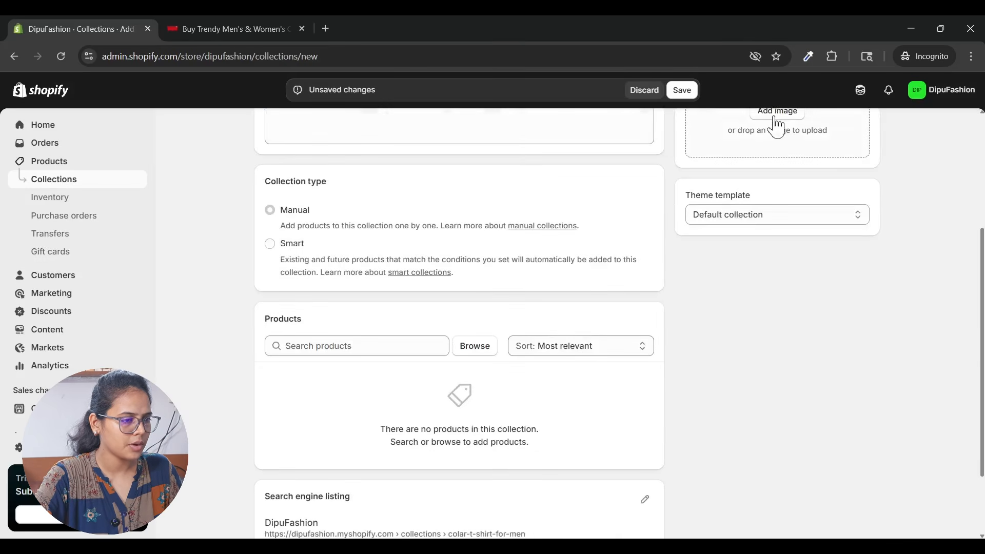
click(776, 119)
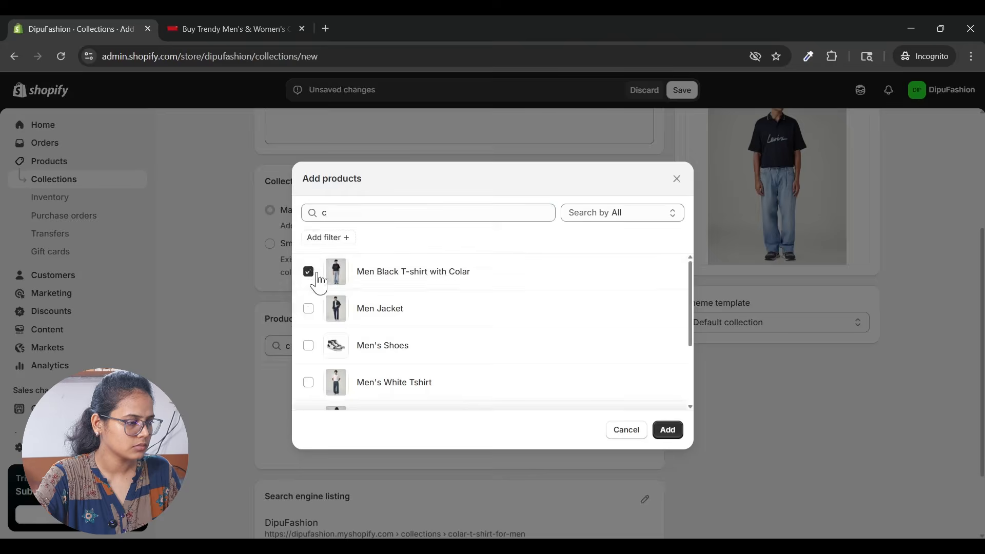
scroll(471, 322, down, 3)
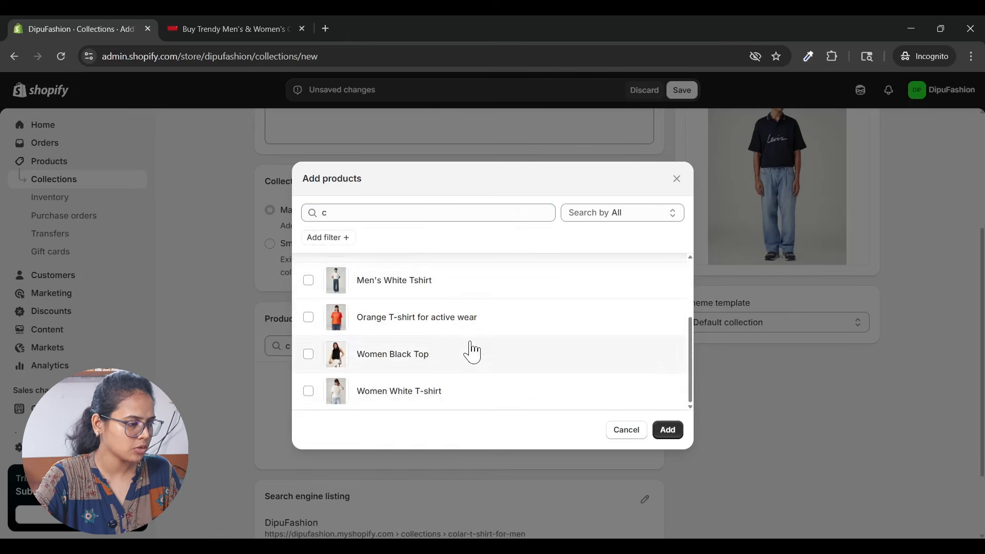
click(665, 430)
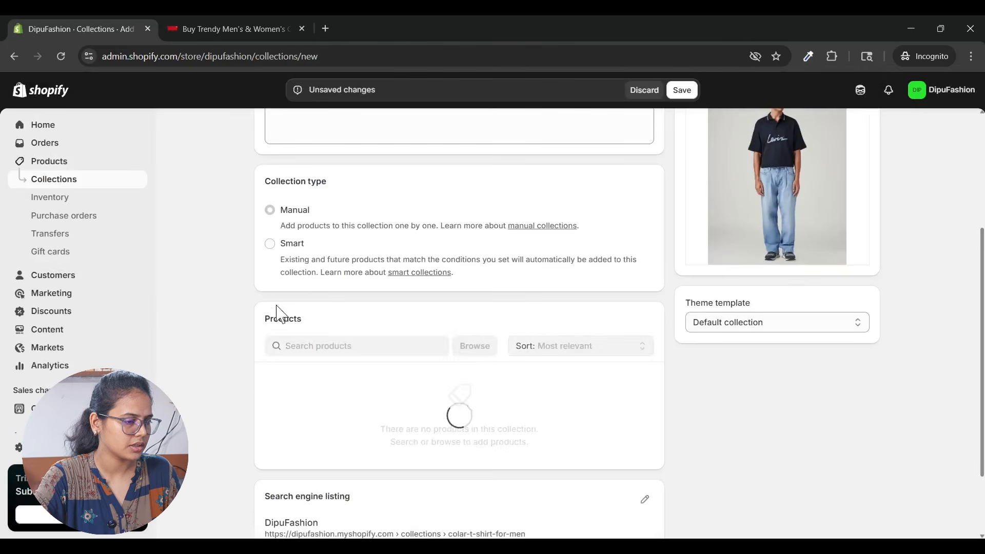
scroll(576, 301, up, 4)
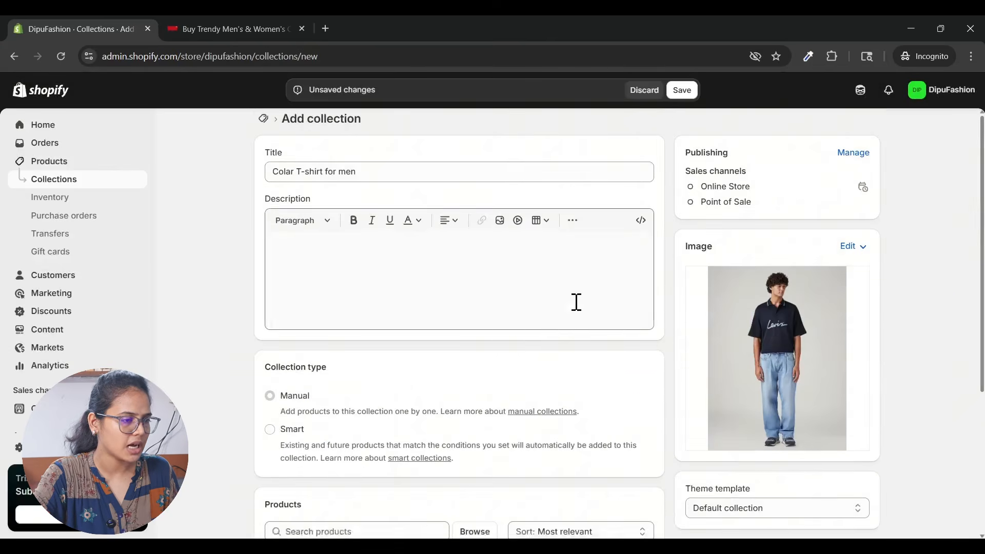
click(682, 91)
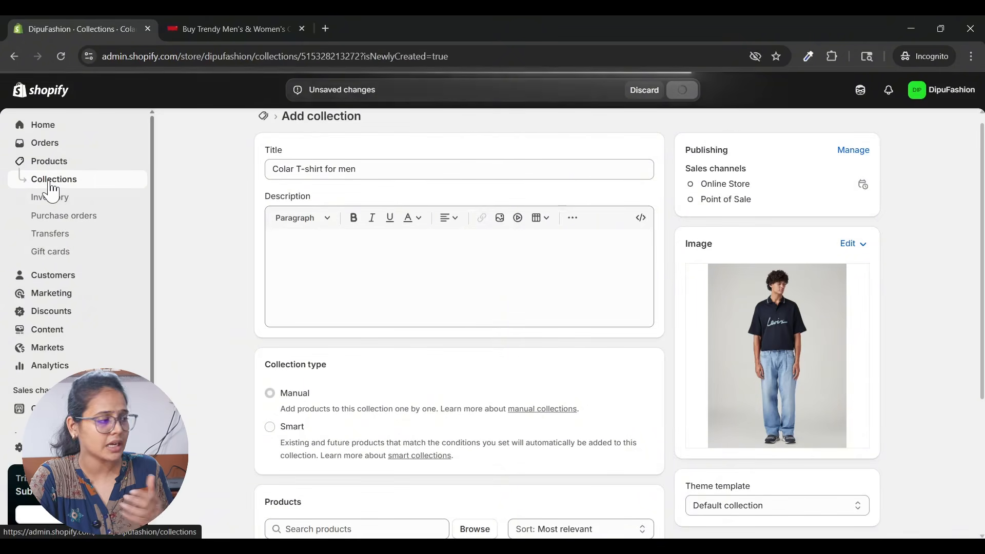
Give Women T-shirt the first orange T-shirt photo, save, then go to Online Store themes
click(50, 185)
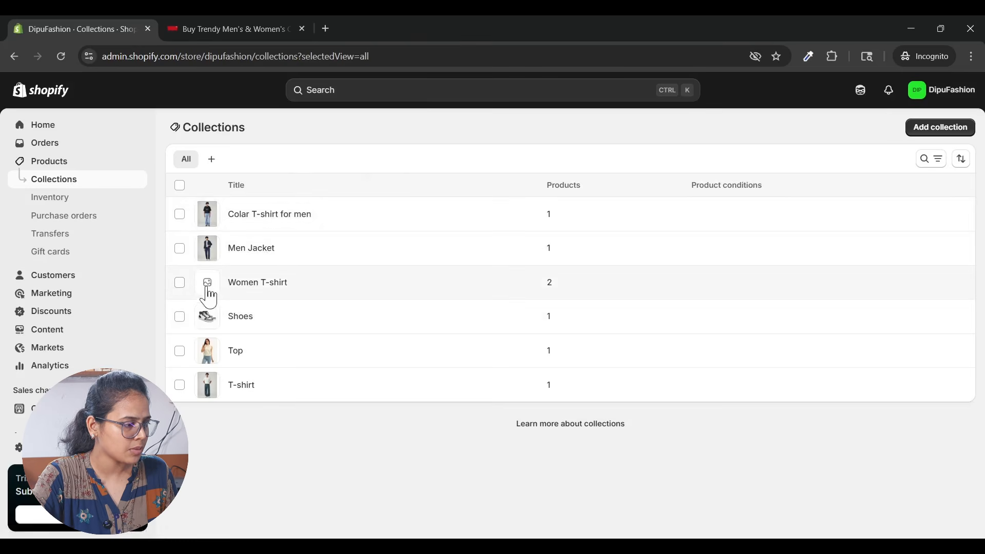
click(250, 287)
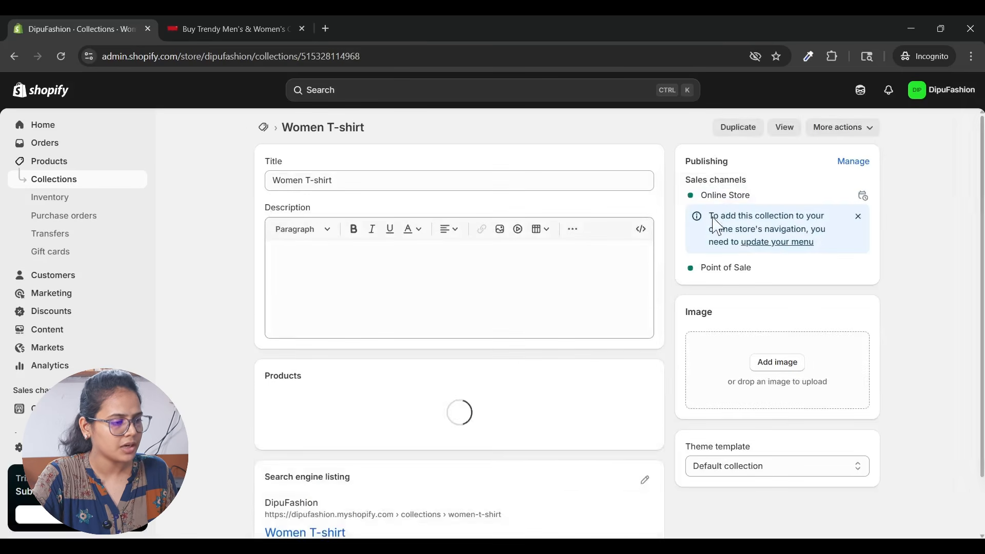
click(788, 370)
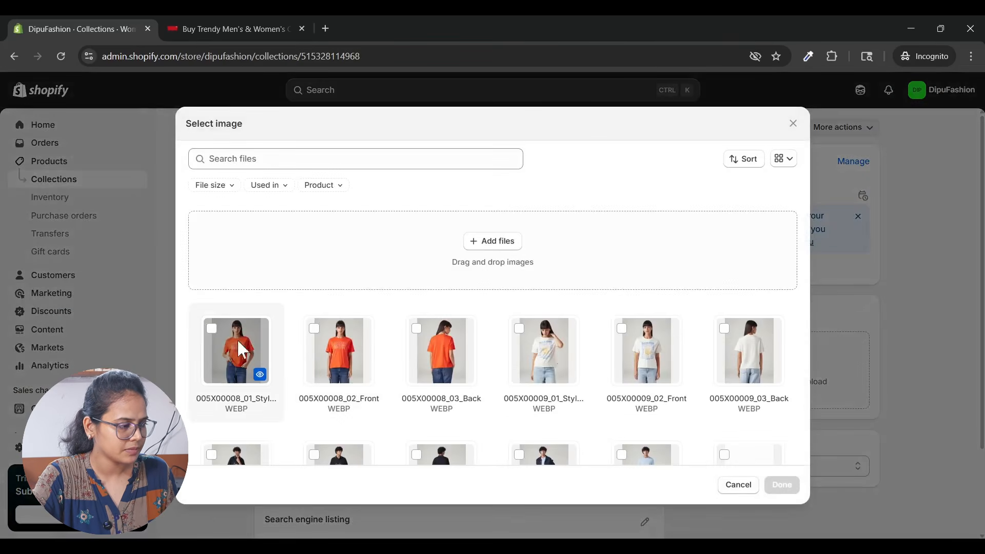
click(211, 331)
click(780, 486)
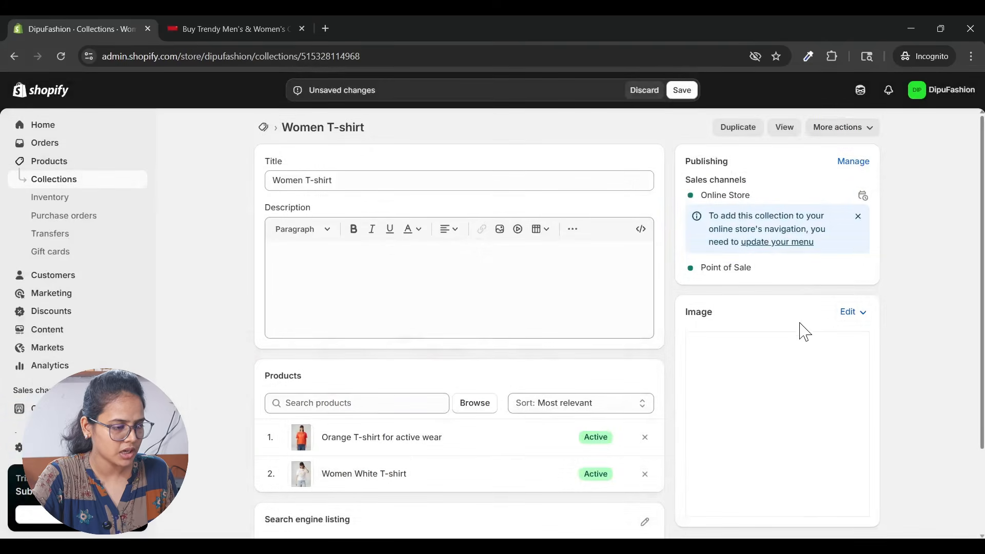
click(681, 90)
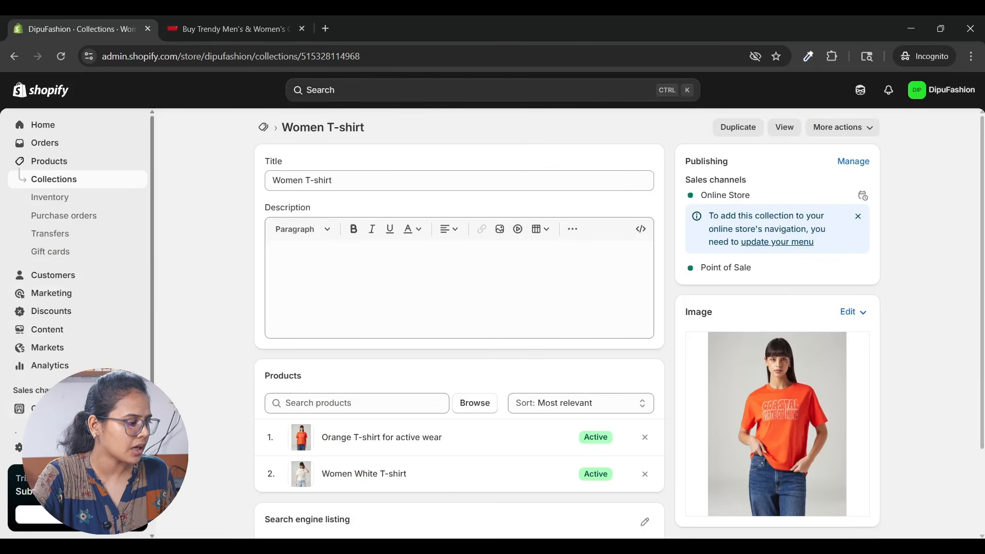
click(58, 411)
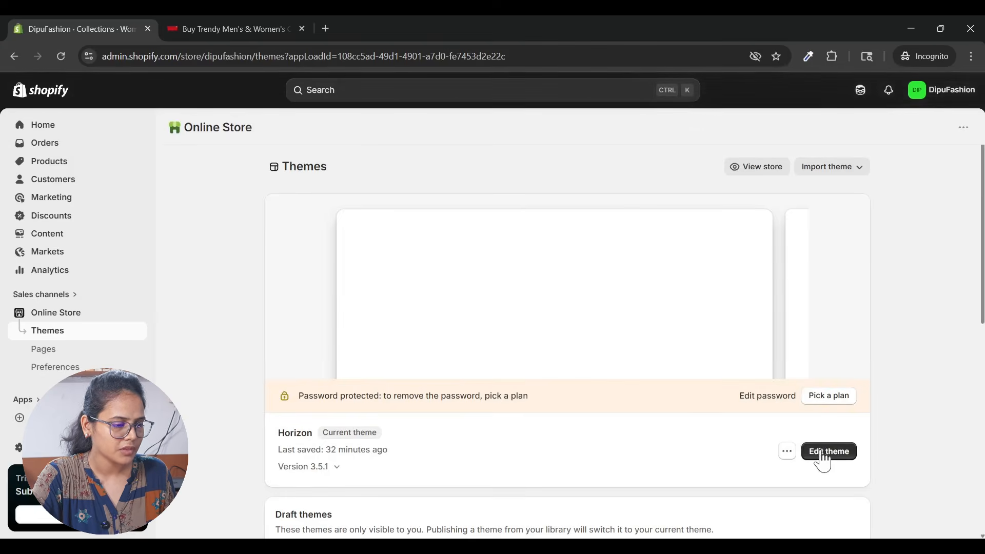
Open the Horizon theme editor and scroll through the home page preview
click(821, 453)
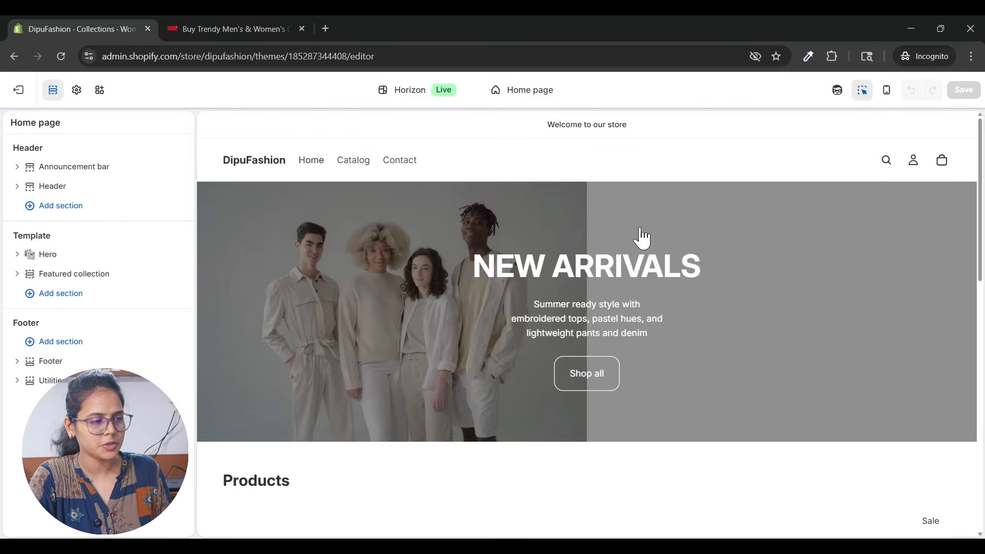
scroll(616, 257, down, 5)
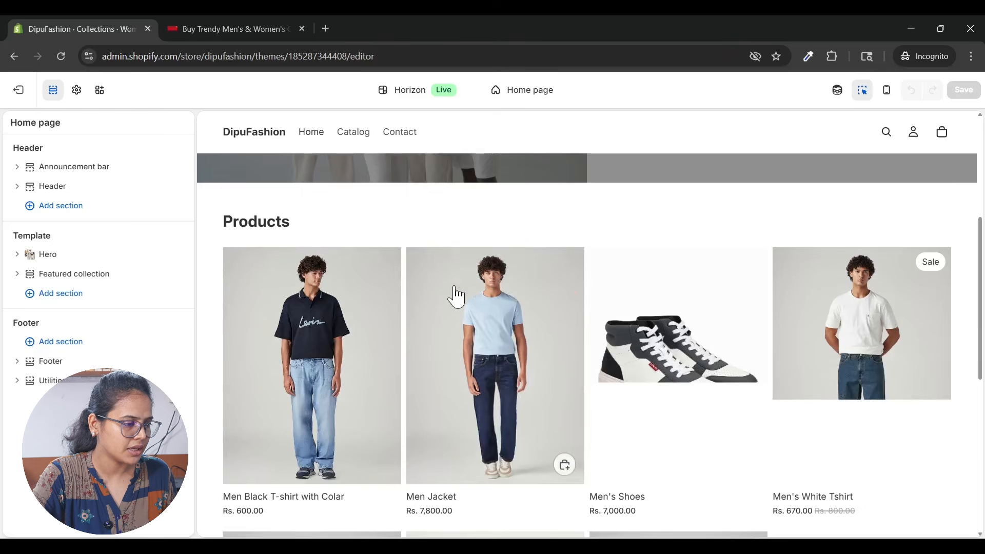
scroll(412, 356, down, 6)
scroll(411, 357, down, 2)
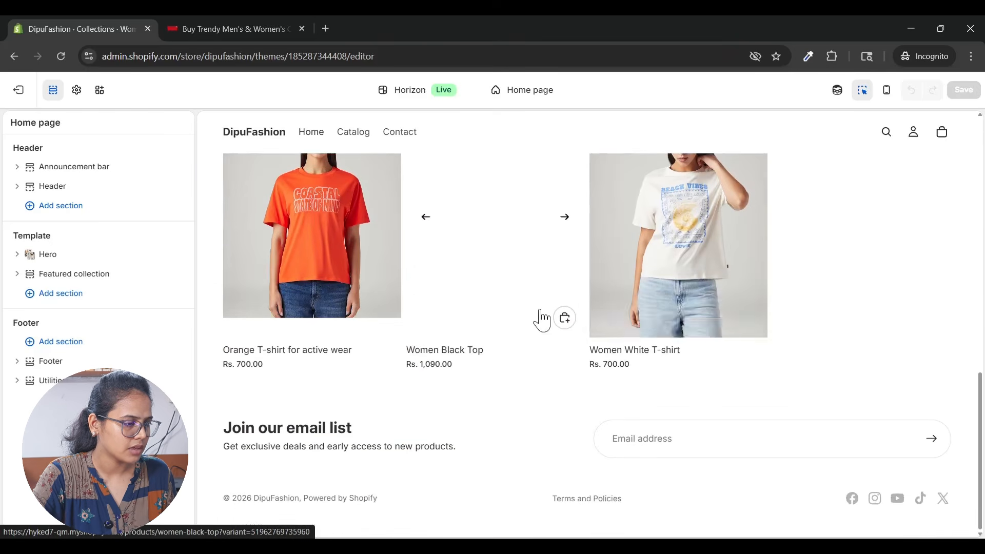
scroll(552, 339, up, 7)
scroll(568, 353, down, 6)
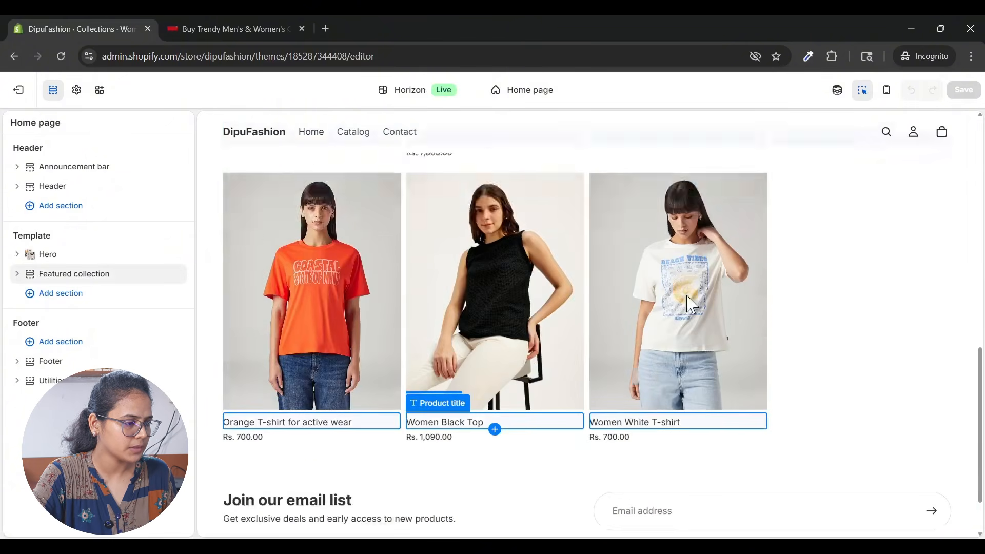
scroll(633, 315, up, 12)
scroll(469, 369, down, 3)
scroll(284, 405, down, 5)
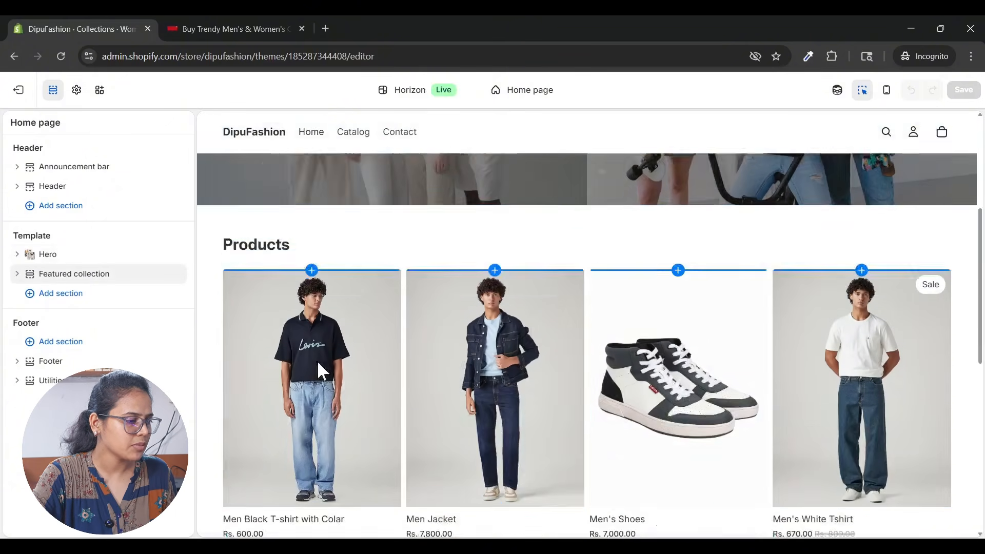
scroll(284, 349, up, 5)
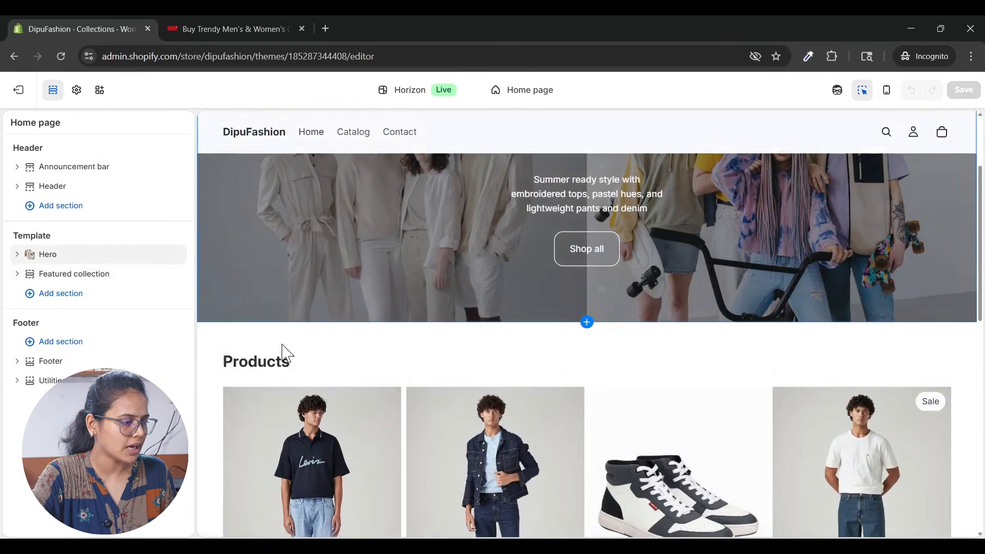
Look at the Featured collection section's settings, then collapse its block list
click(254, 343)
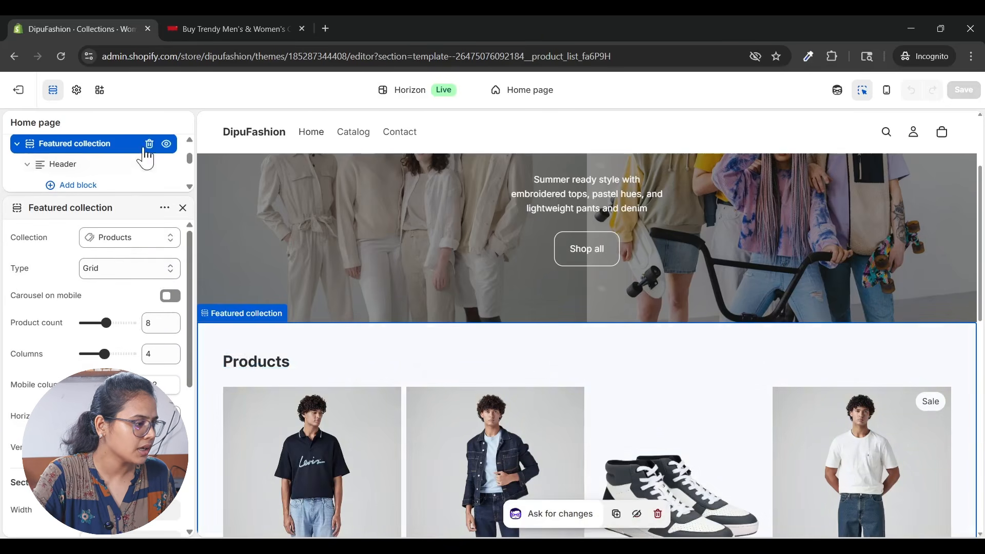
click(183, 208)
scroll(126, 348, up, 1)
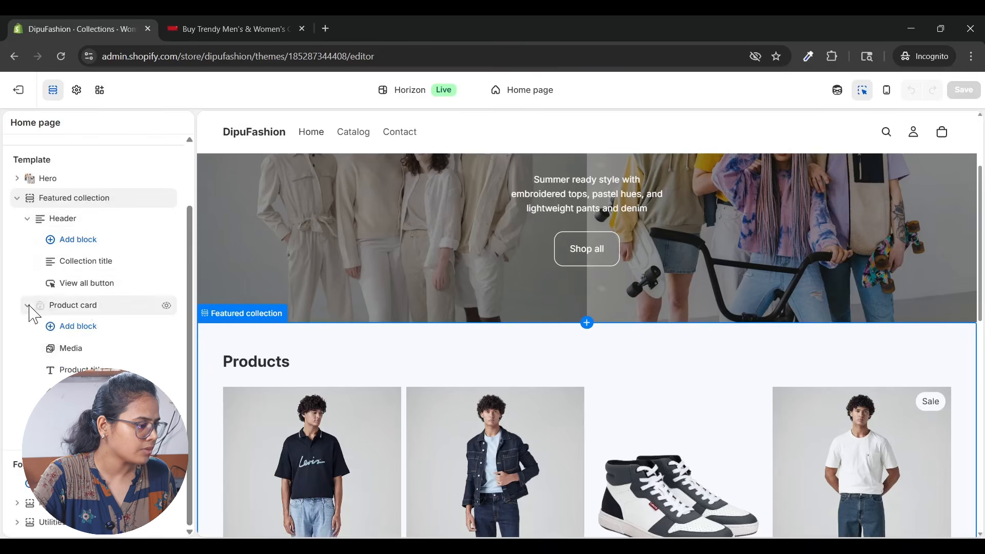
click(17, 199)
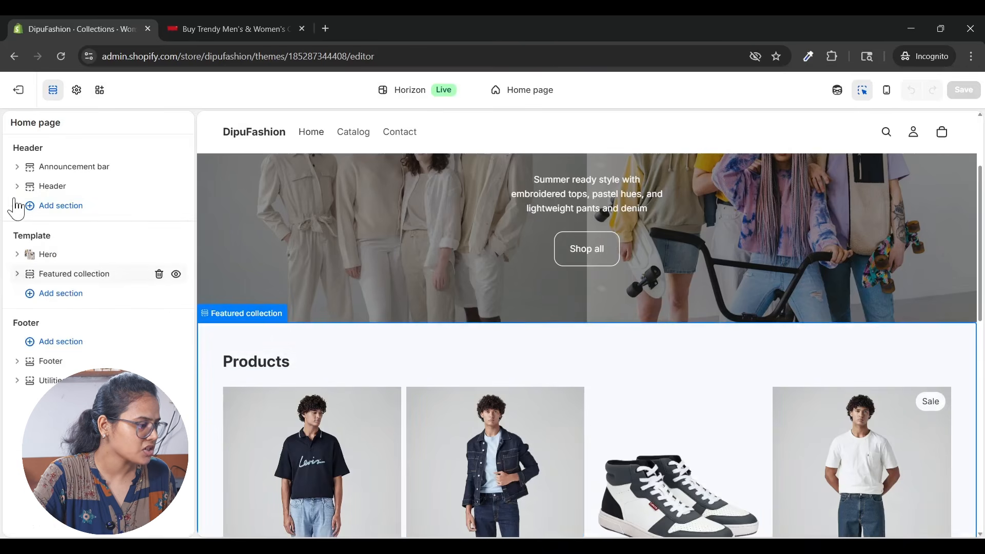
Delete the Featured collection section and add a Collection list: Grid section in its place
click(159, 275)
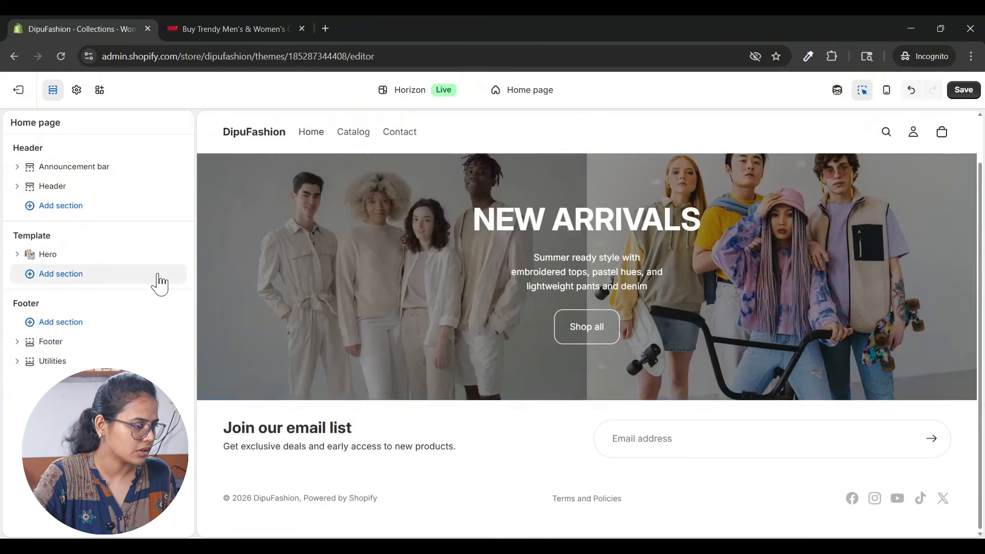
click(45, 285)
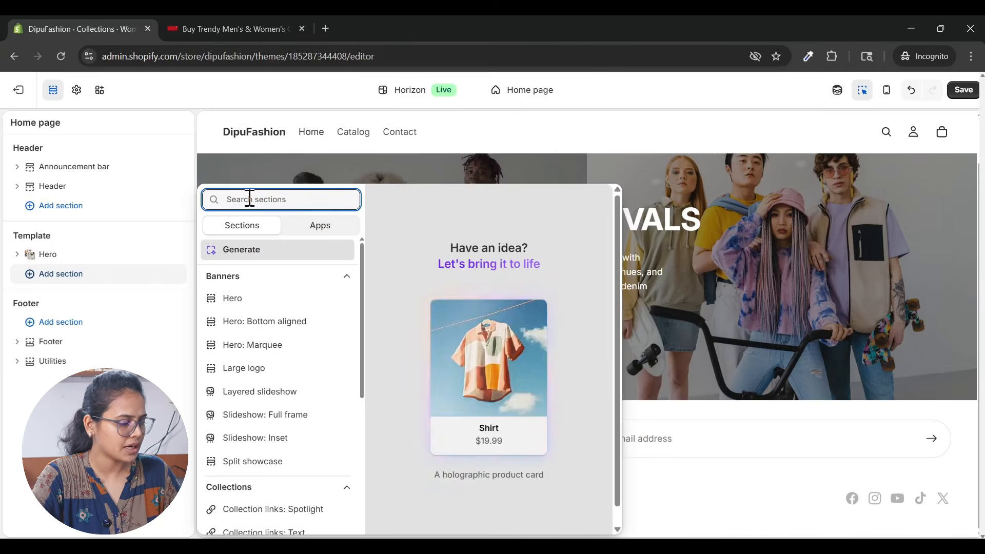
text(coll)
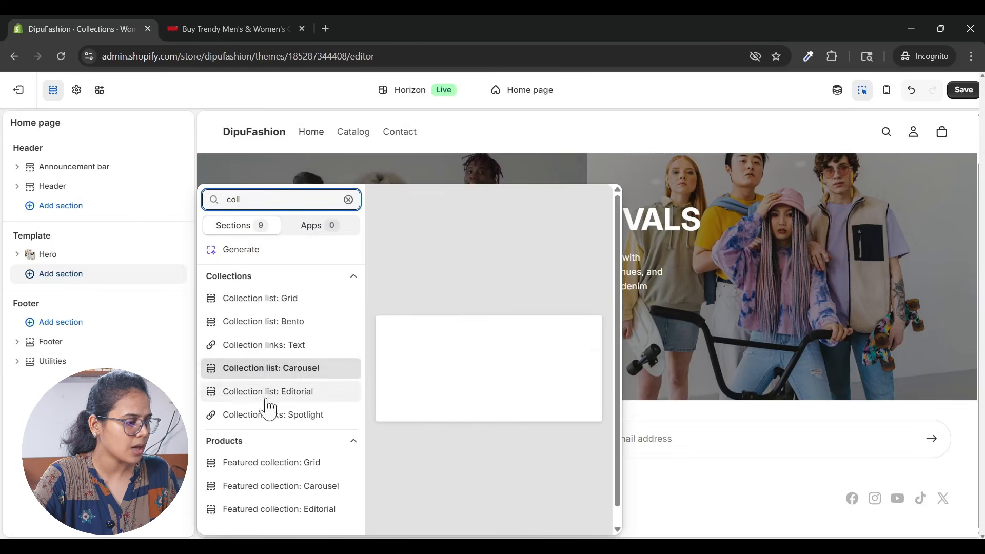
click(254, 303)
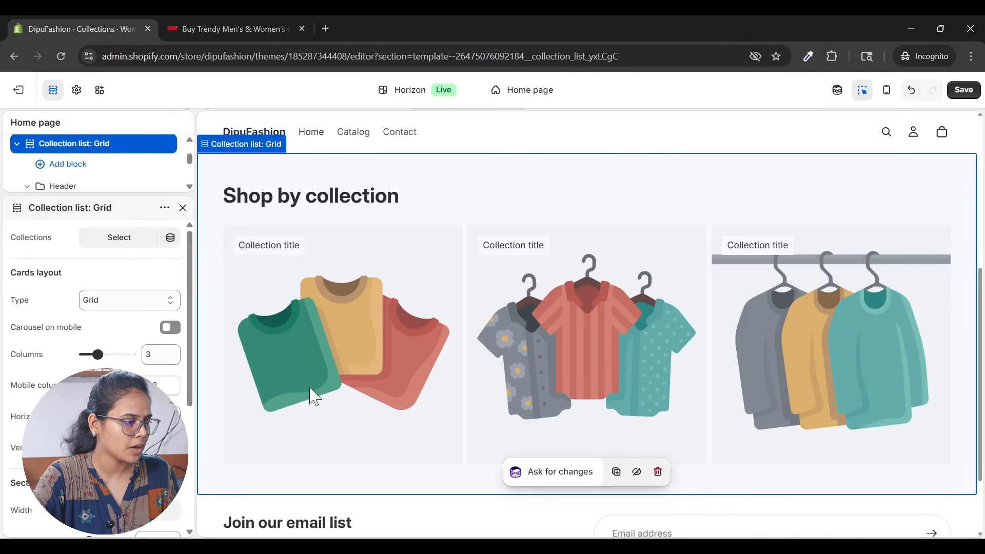
Select all six store collections for the grid, including Colar T-shirt for men, Men Jacket, Shoes and T-shirt
click(124, 238)
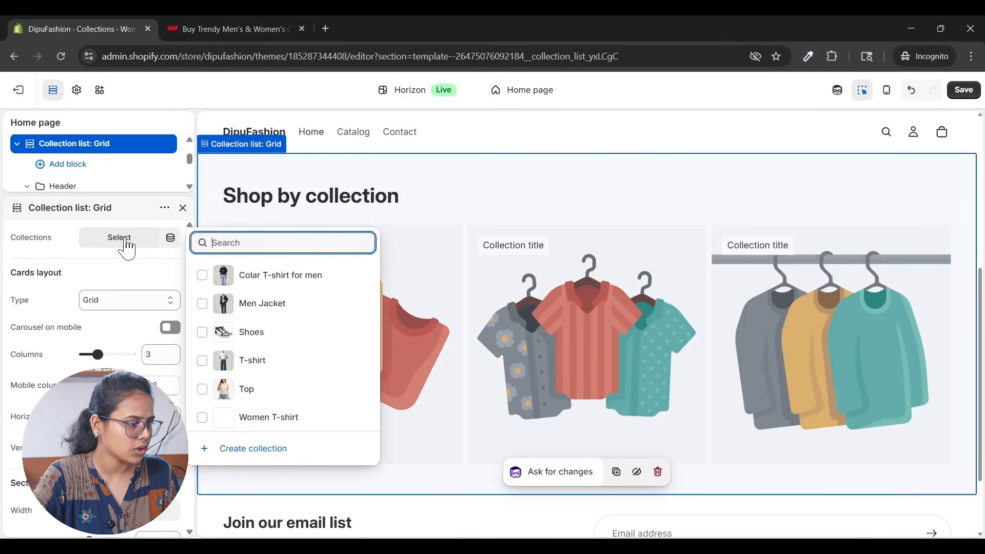
click(183, 209)
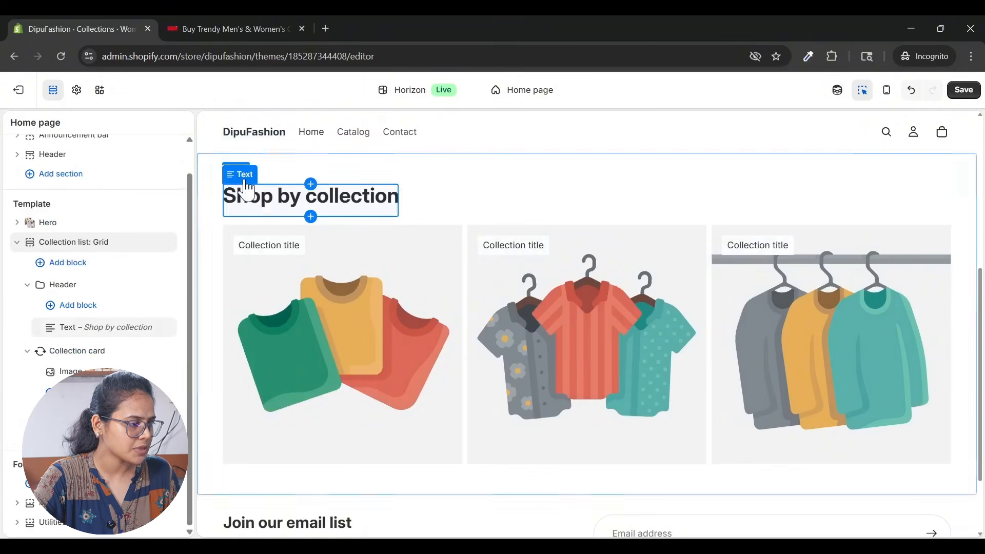
click(218, 174)
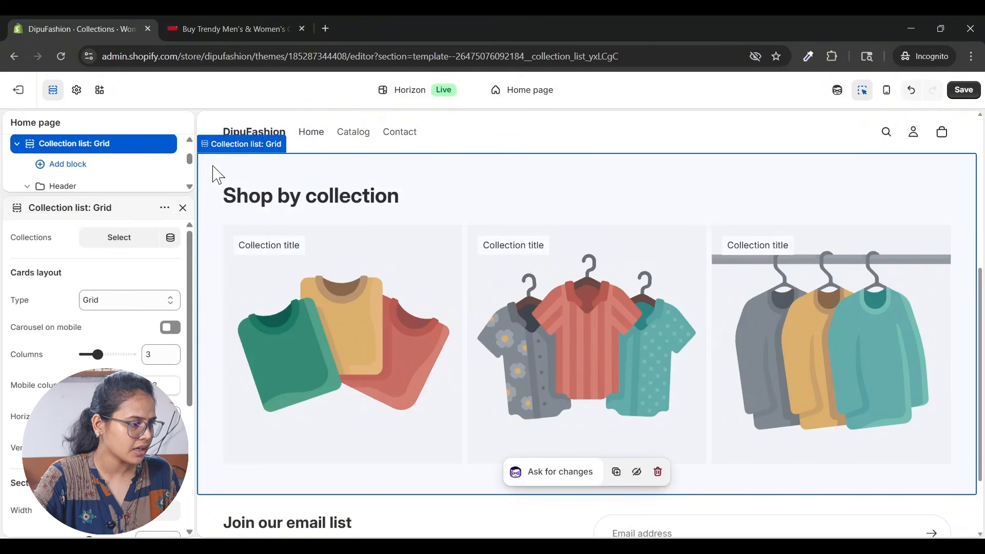
click(118, 250)
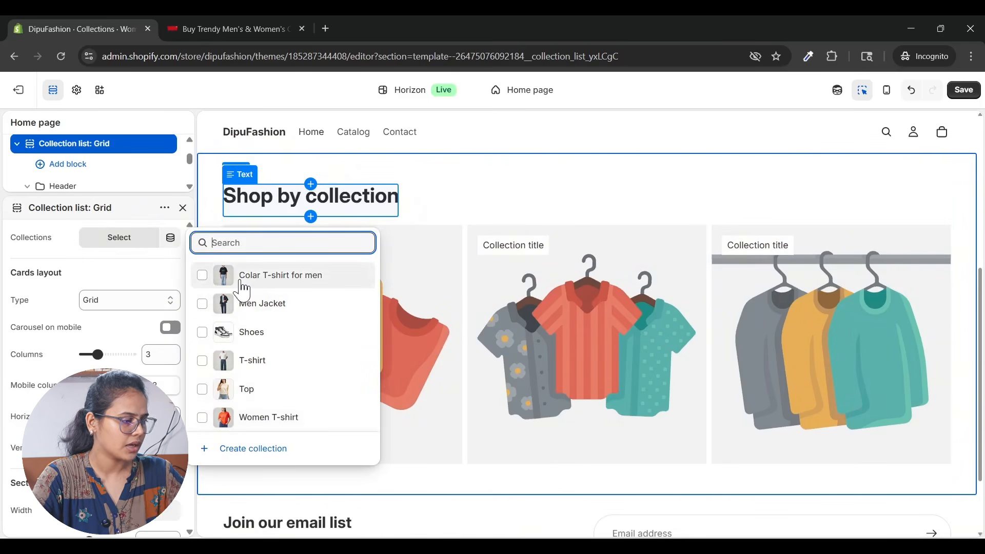
click(203, 276)
click(204, 304)
click(204, 333)
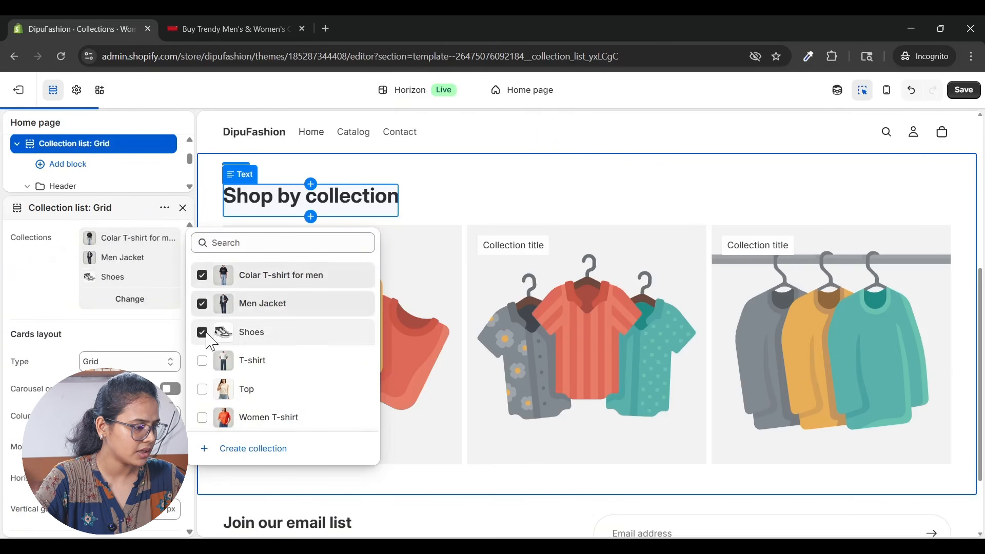
click(203, 363)
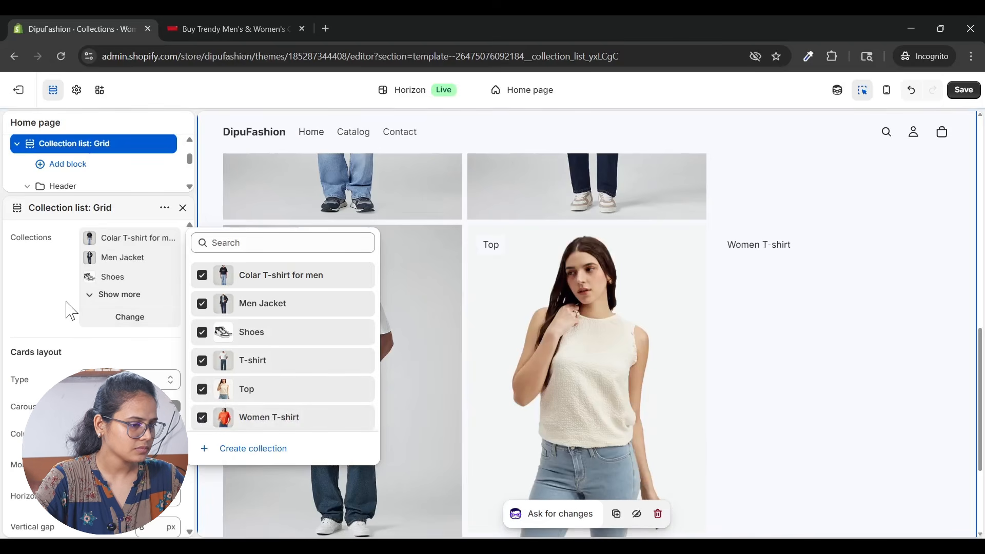
scroll(681, 325, down, 2)
scroll(681, 325, up, 4)
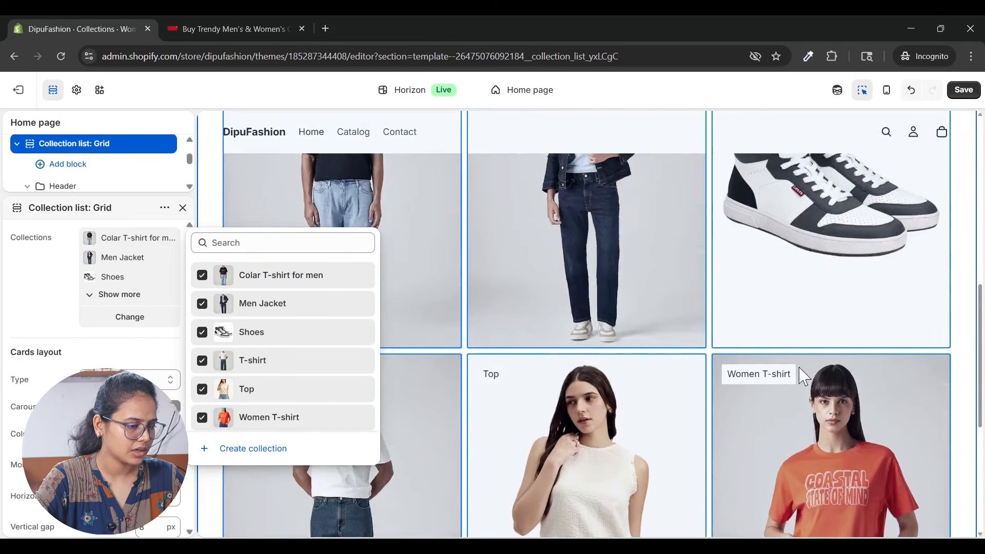
click(70, 291)
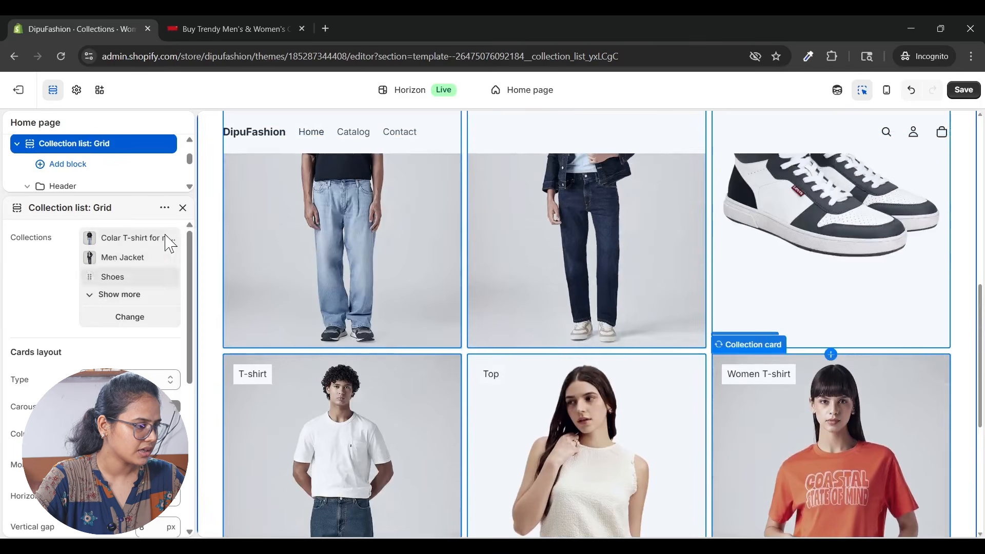
click(183, 207)
Delete the 'Shop by collection' heading block from the collection grid
scroll(594, 359, up, 5)
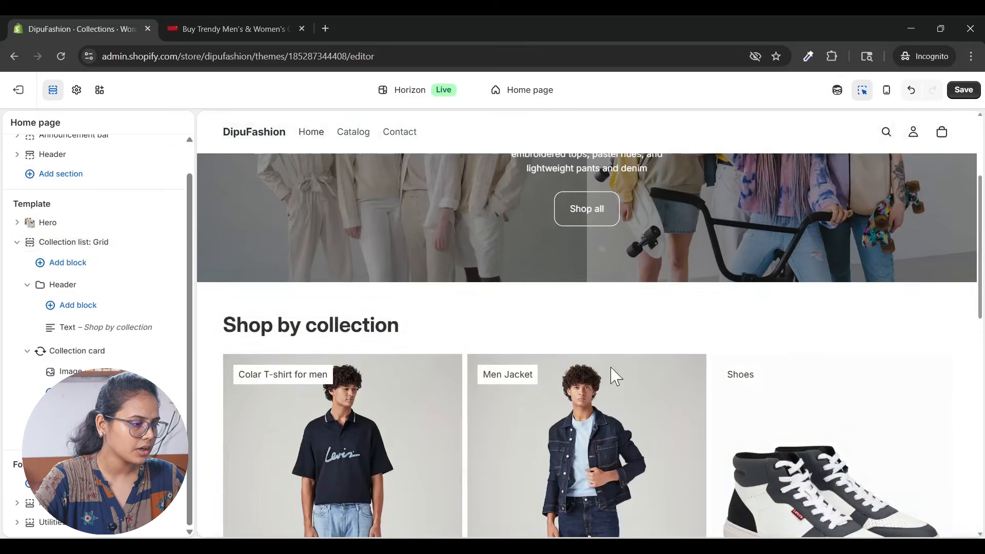
click(311, 332)
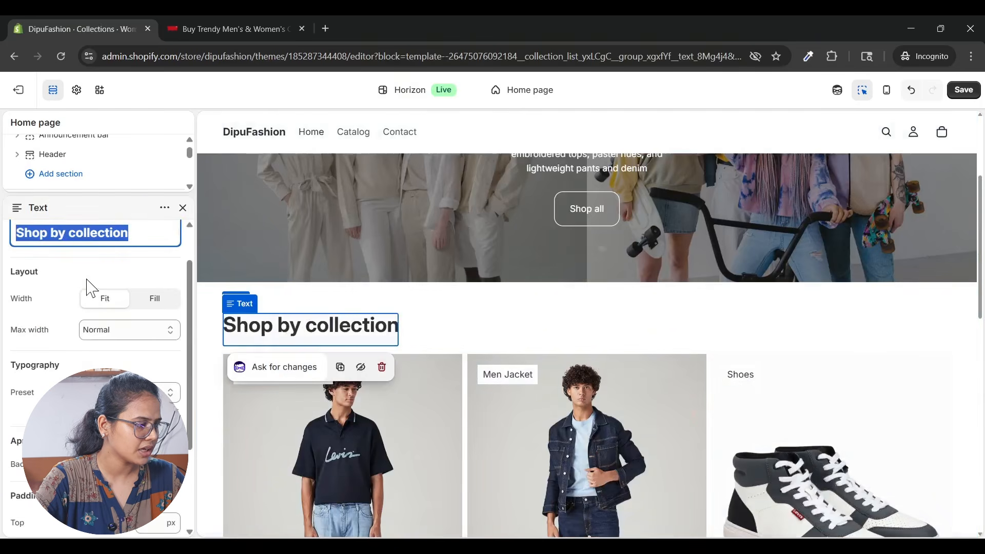
click(183, 208)
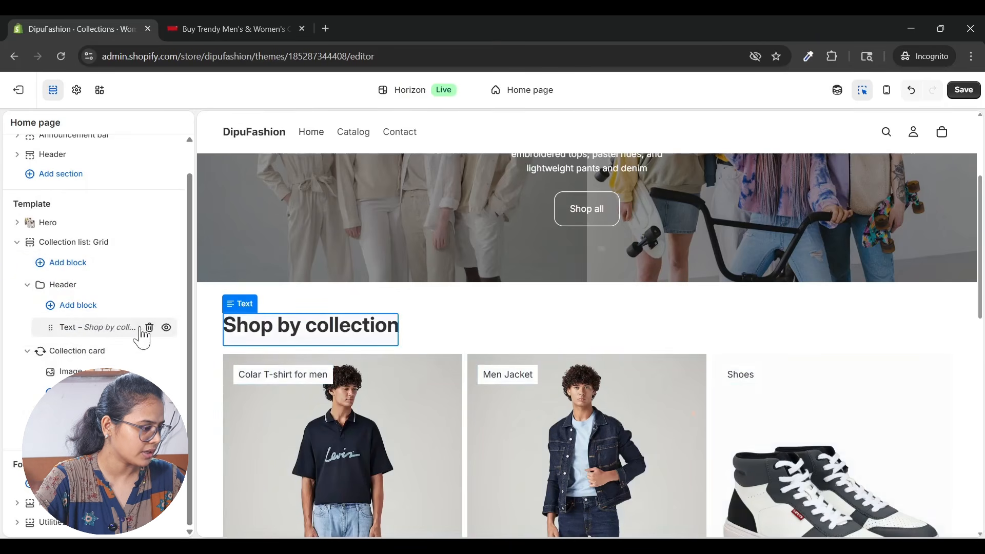
click(149, 328)
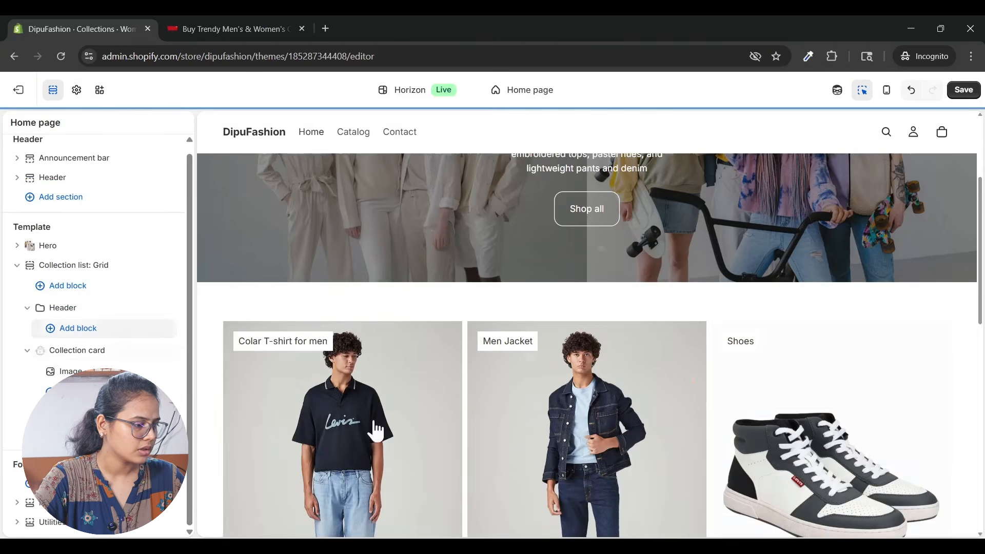
scroll(400, 360, down, 5)
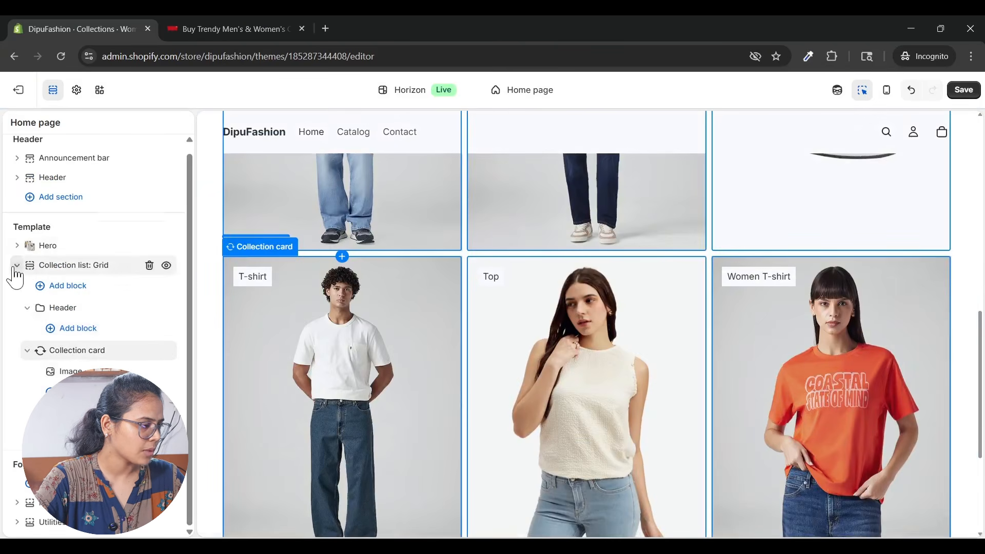
click(16, 266)
Save the Horizon theme's home page changes and exit to Online Store > Themes
click(53, 293)
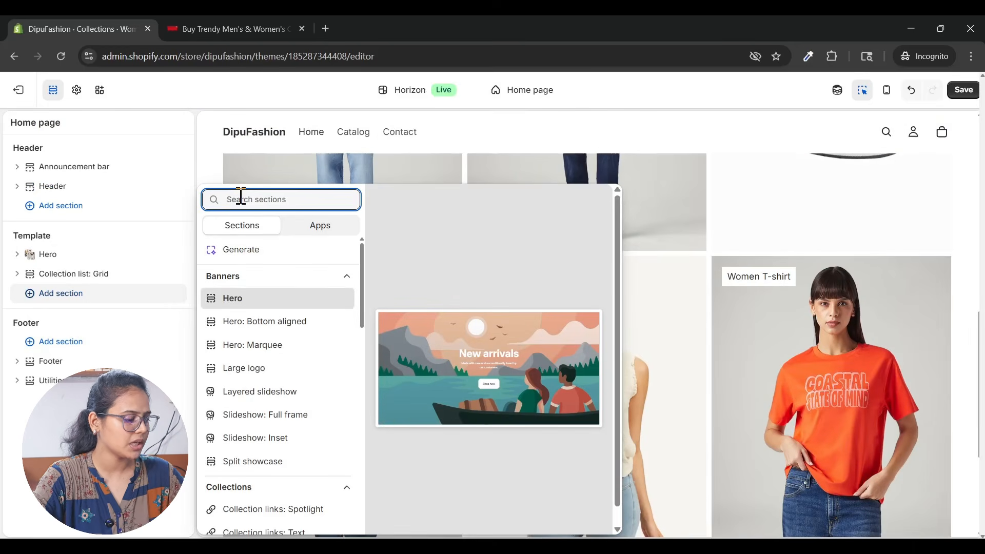
click(224, 18)
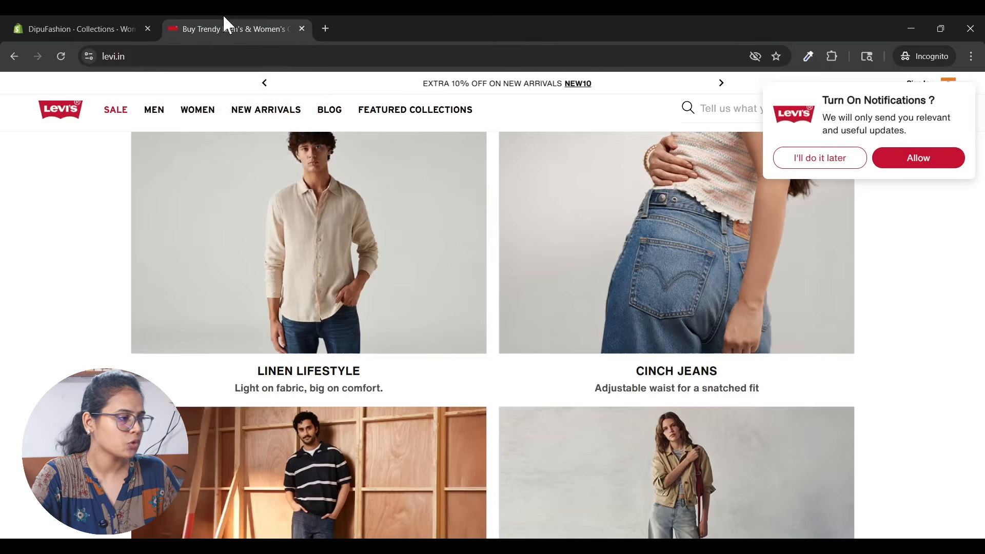
click(104, 23)
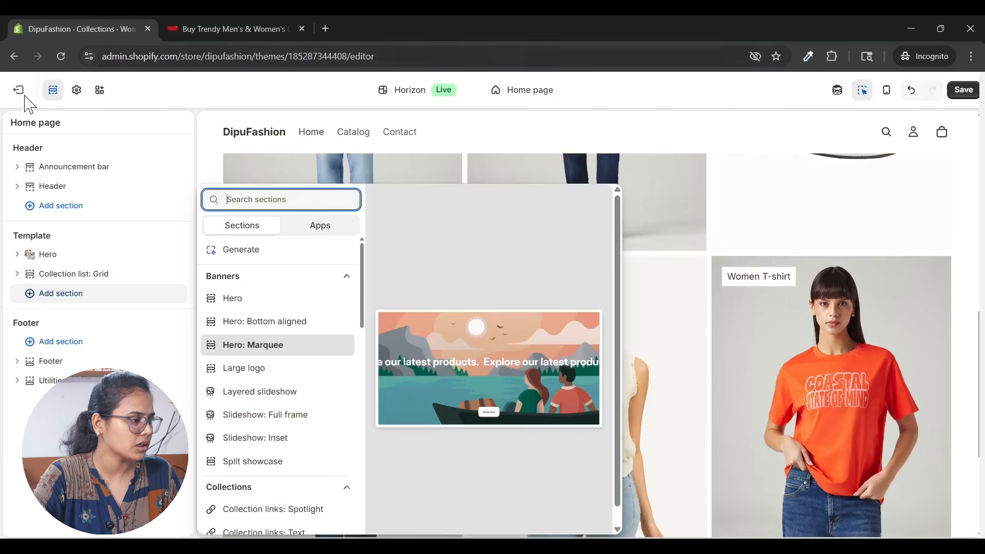
click(964, 93)
click(965, 95)
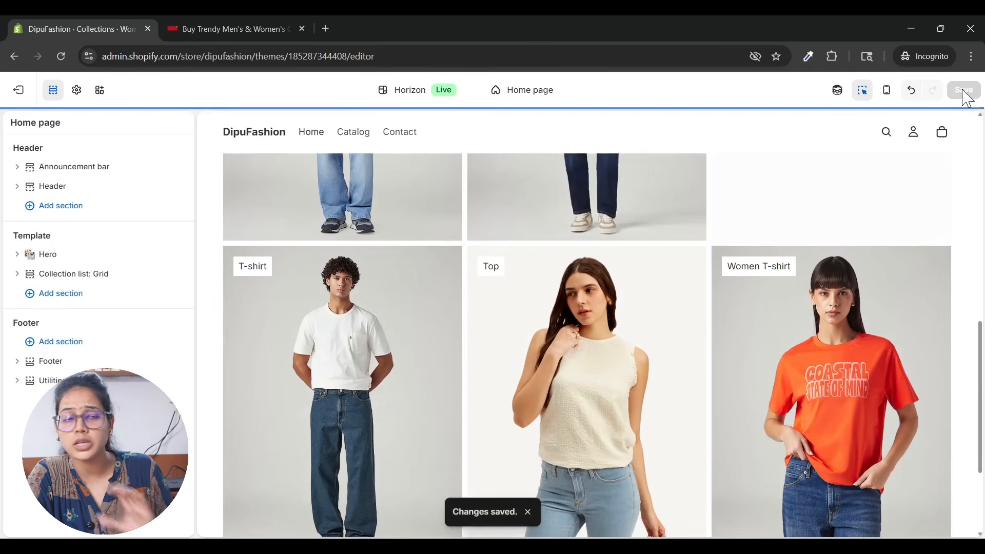
click(21, 95)
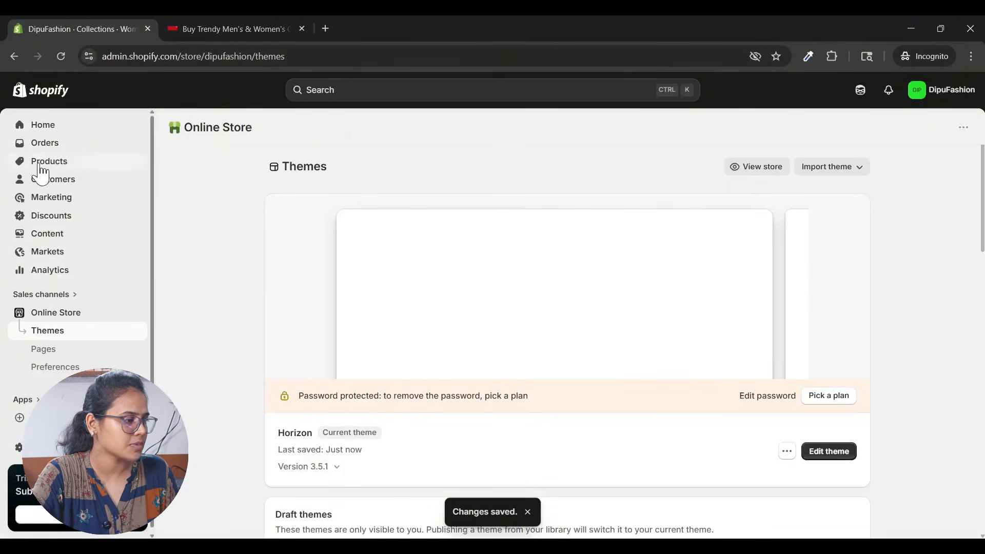
Start a new collection under Products > Collections titled 'New Arrivals'
click(54, 168)
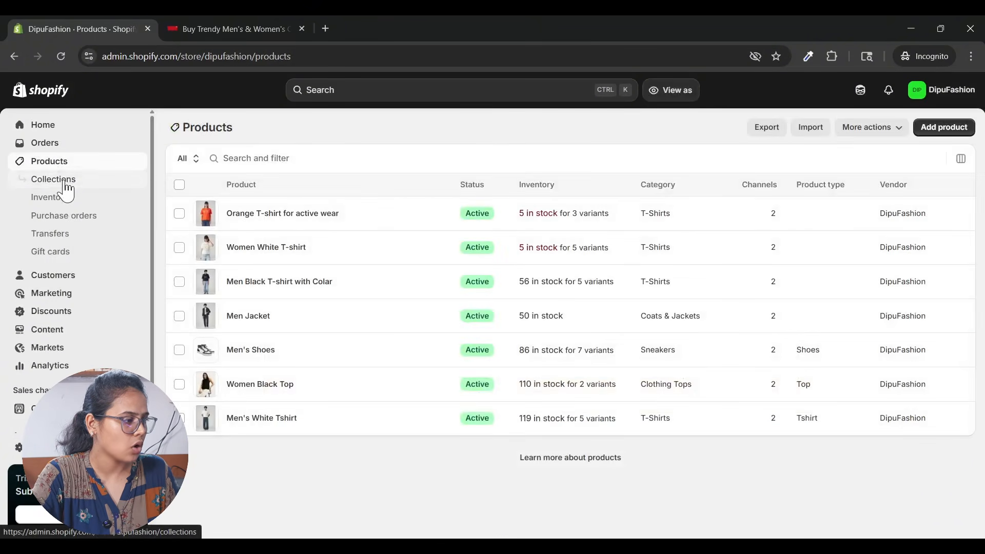
click(64, 184)
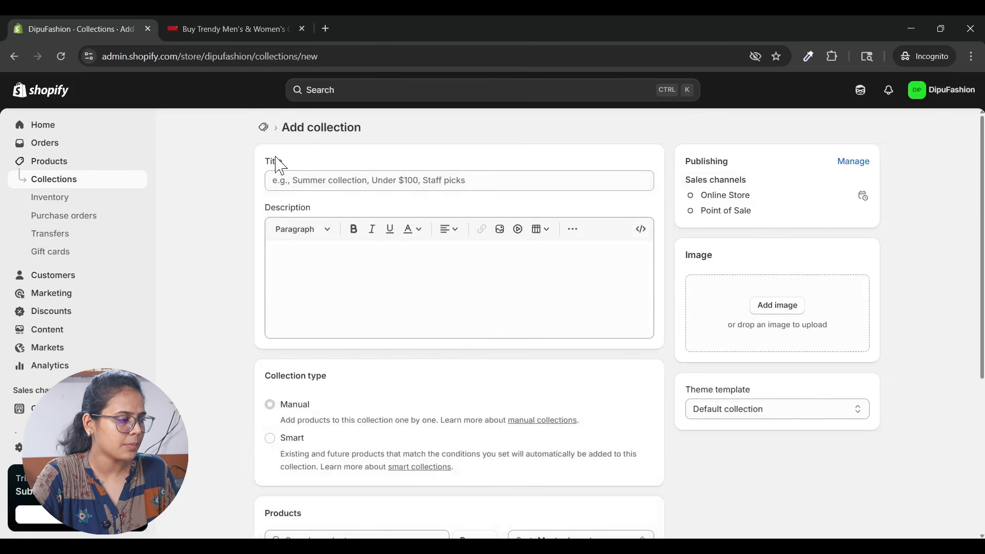
click(331, 182)
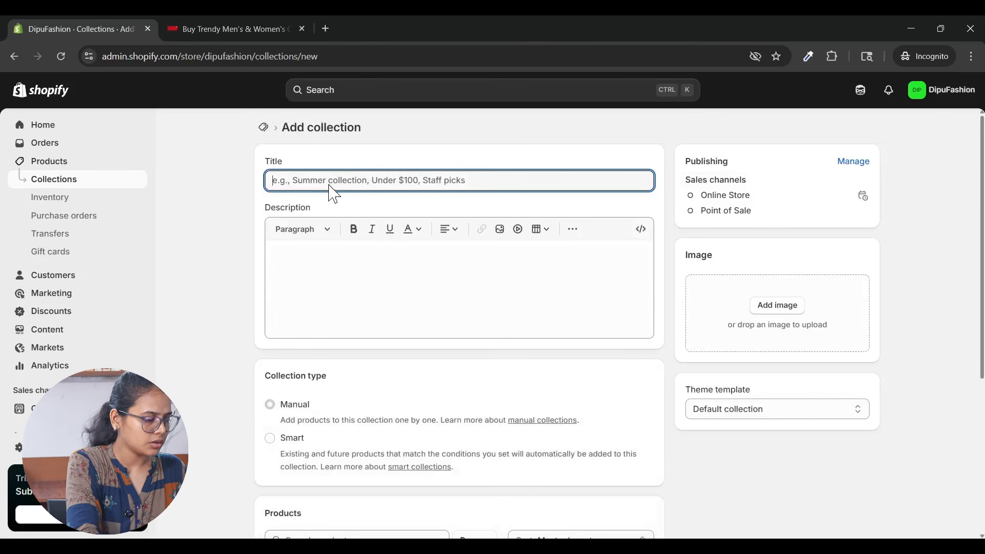
text(New Arrivals)
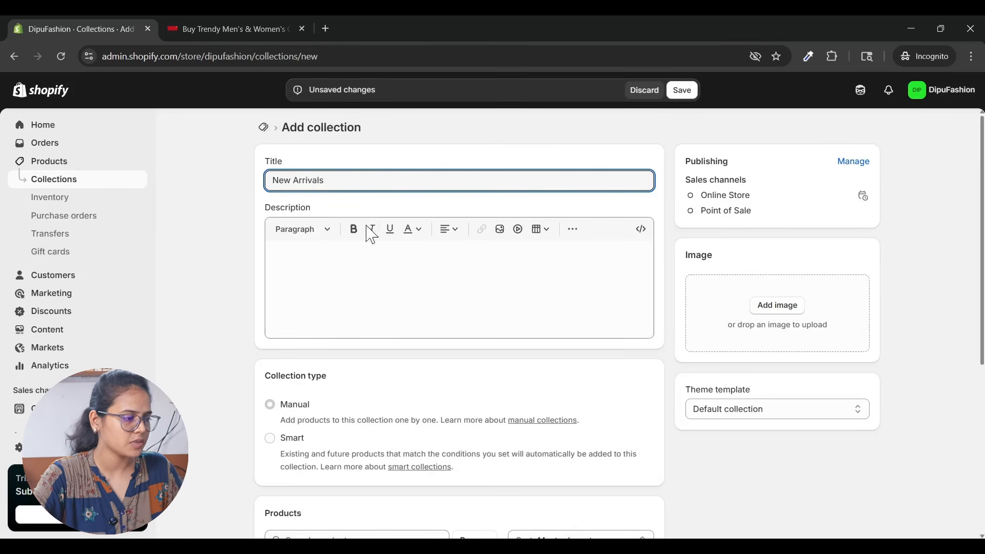
scroll(380, 334, down, 4)
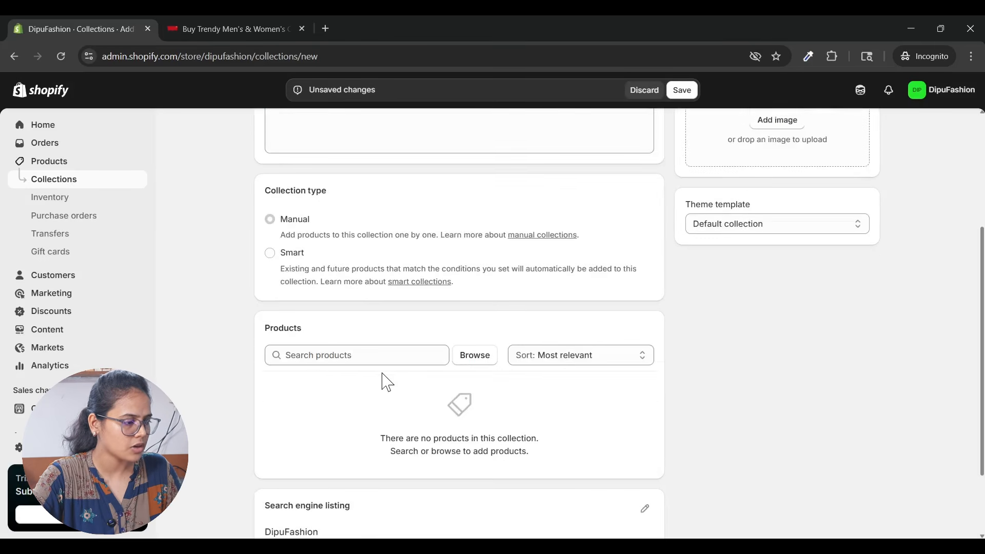
Add all seven products, from Men Black T-shirt with Colar to Women White T-shirt, to the collection
click(314, 346)
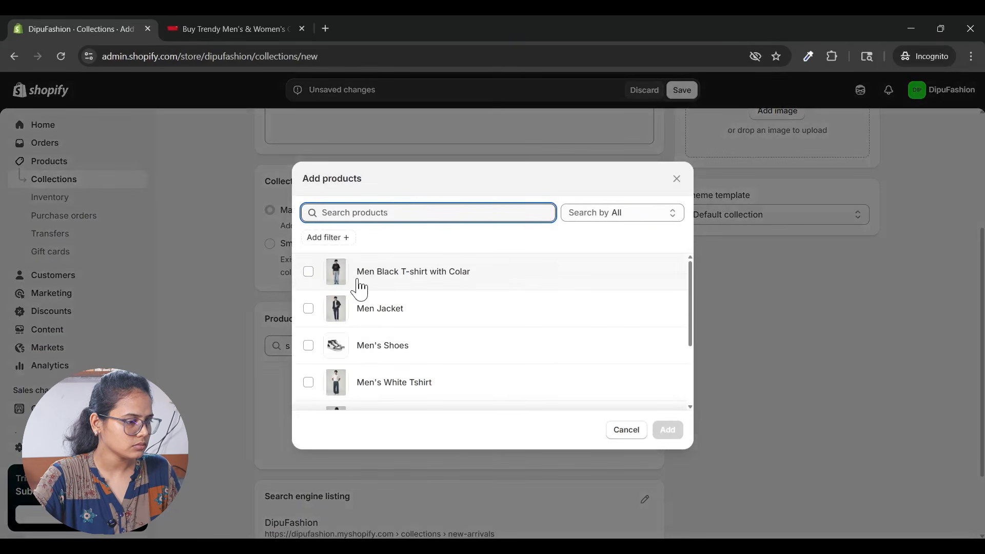
click(309, 272)
click(309, 309)
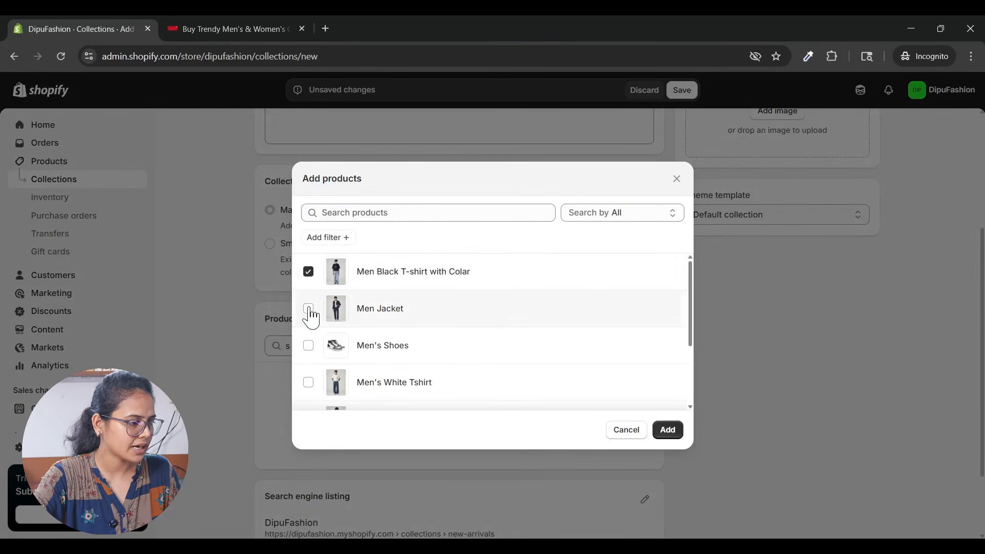
click(310, 346)
click(309, 383)
scroll(354, 359, down, 2)
click(309, 318)
click(308, 354)
click(309, 391)
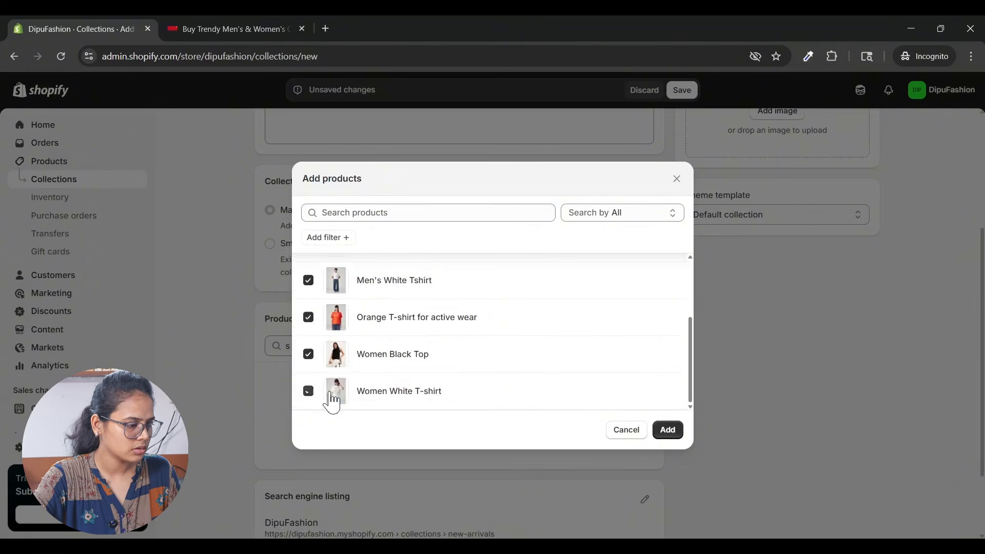
click(666, 430)
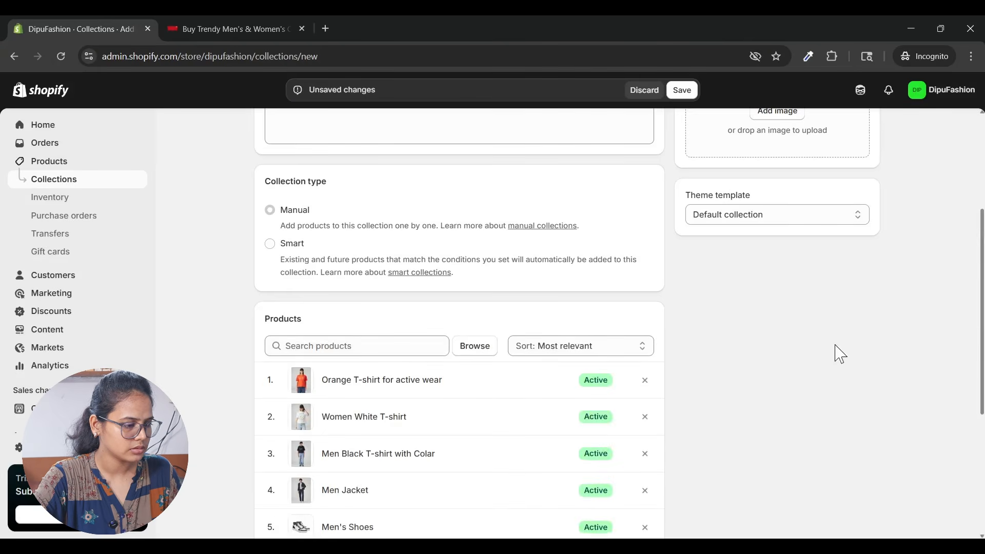
scroll(855, 334, up, 4)
Use the denim jacket photo as the collection image and save New Arrivals
click(778, 308)
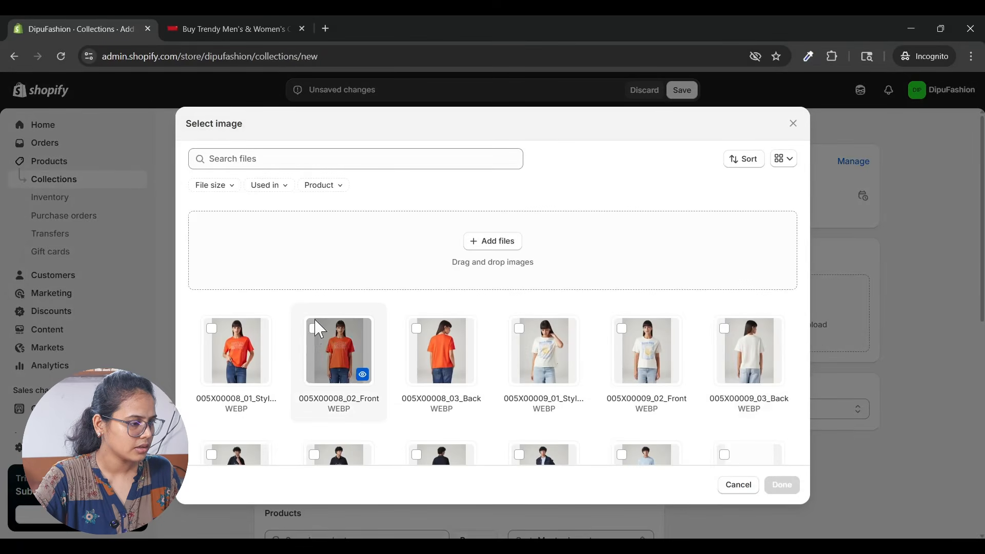
scroll(501, 375, down, 4)
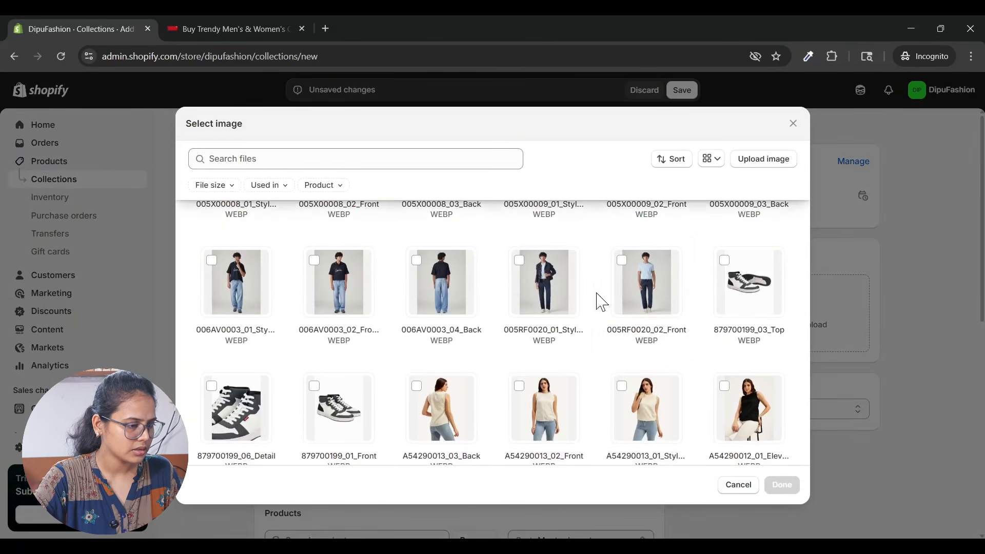
click(564, 295)
click(781, 486)
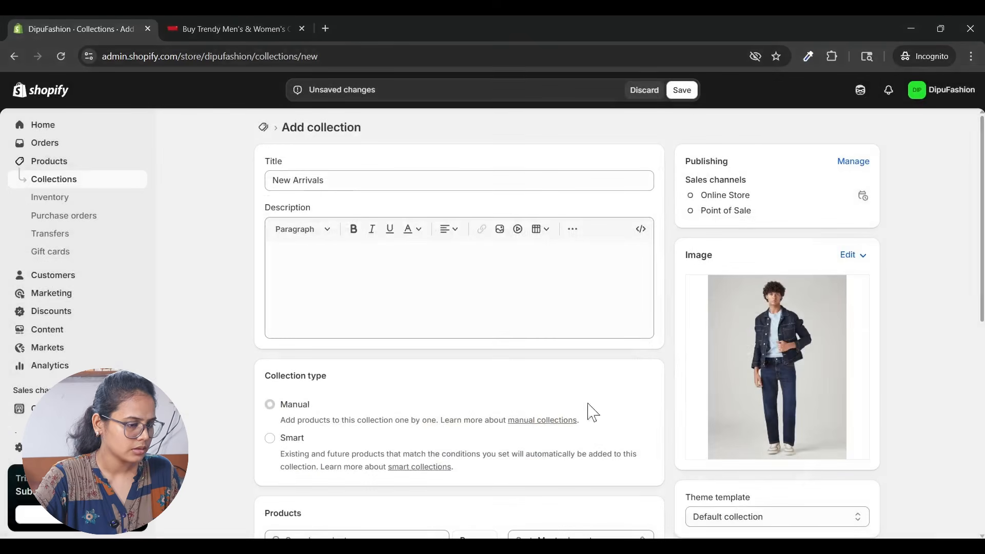
click(679, 91)
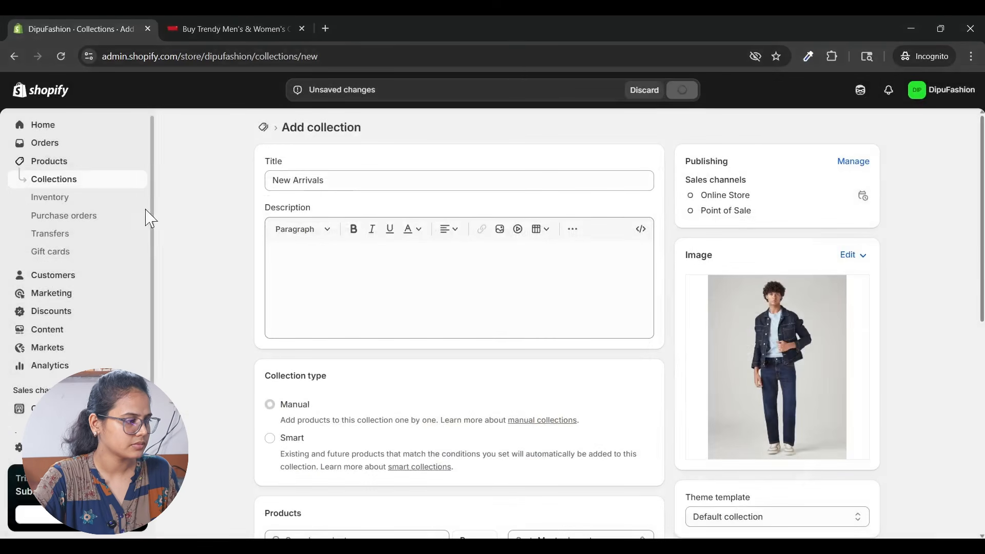
click(752, 321)
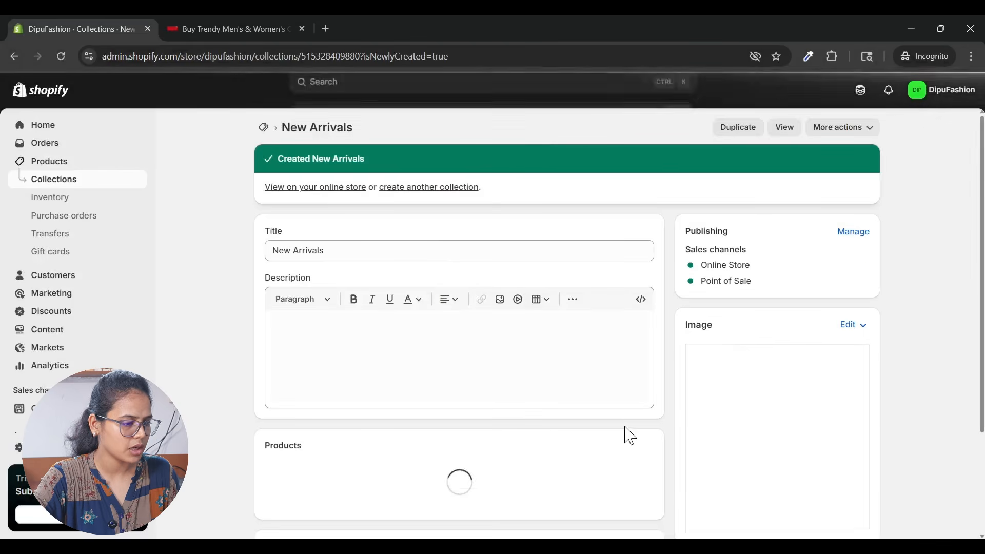
scroll(769, 395, down, 1)
scroll(770, 411, down, 4)
click(786, 282)
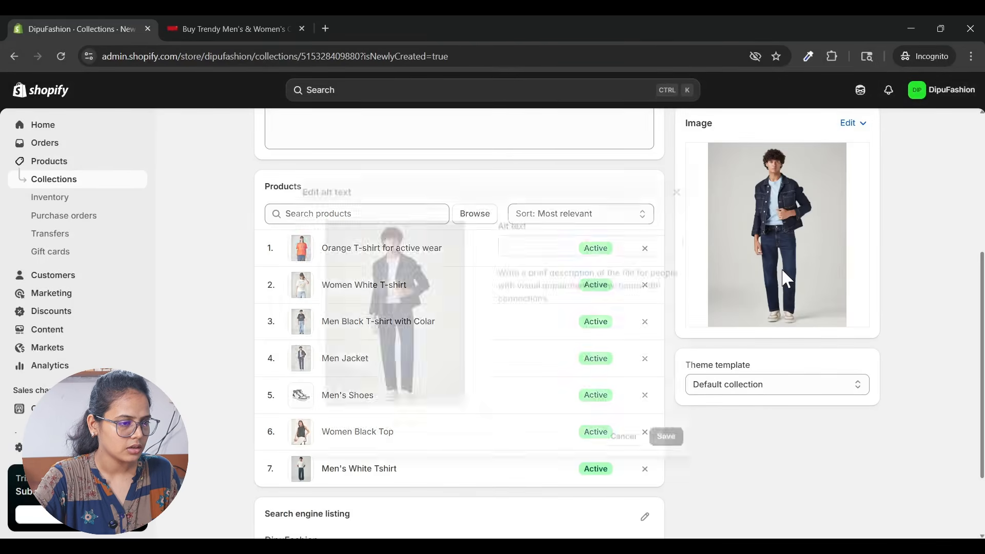
click(676, 182)
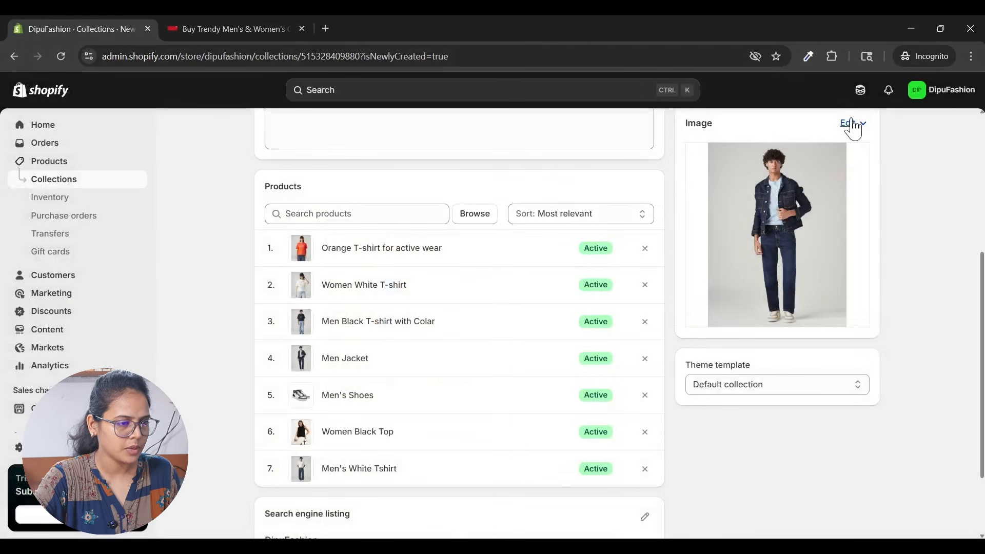
Upload the four banner images and replace the collection image with the shop_men banner
click(852, 123)
click(862, 153)
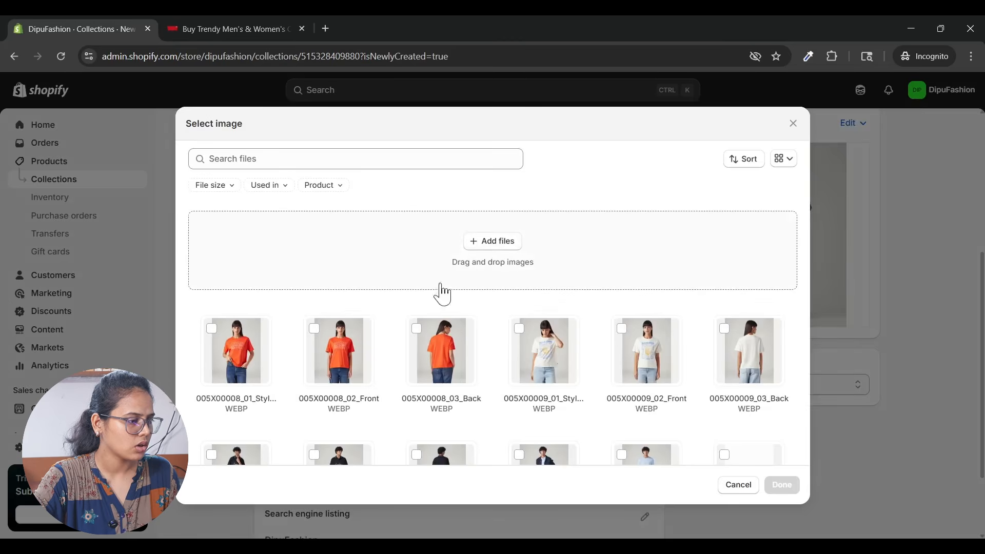
click(501, 250)
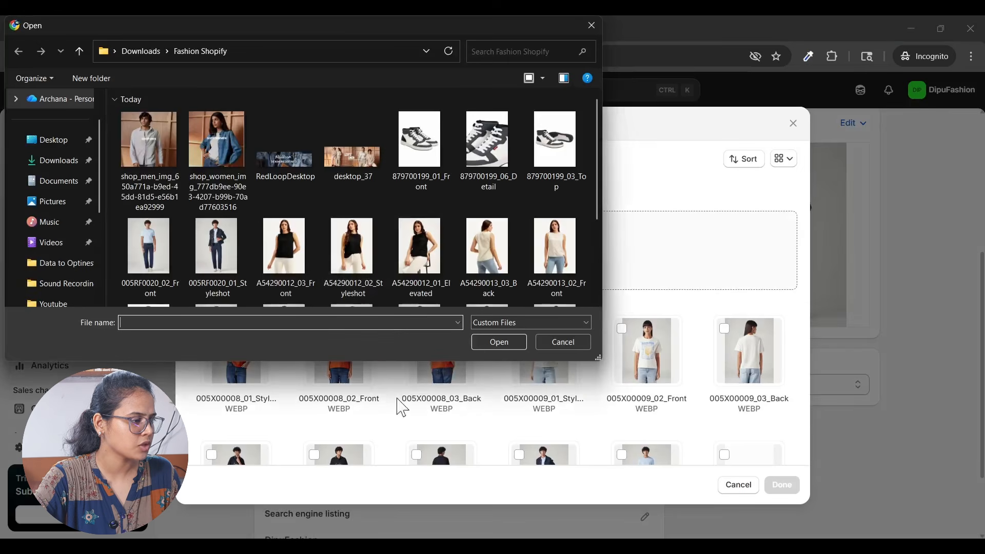
click(220, 151)
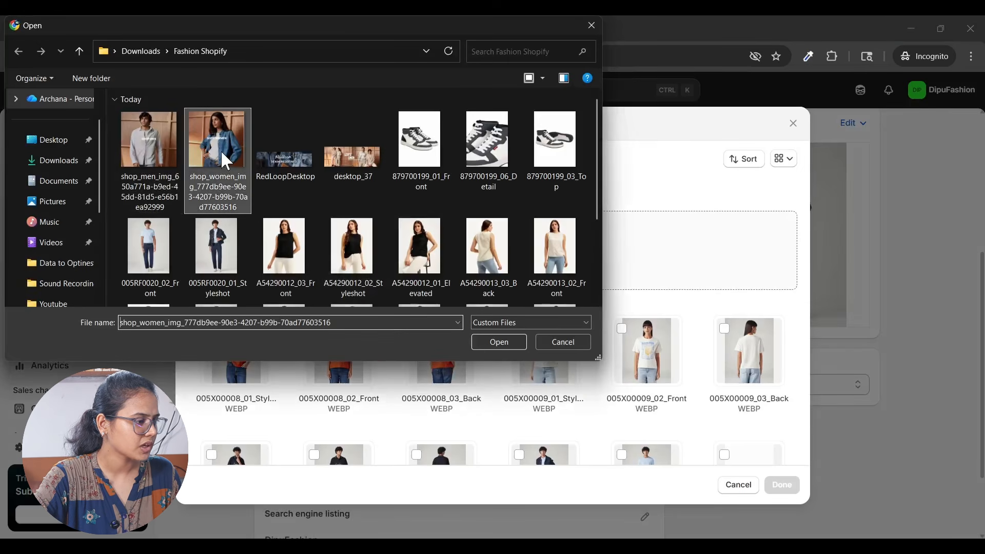
ctrl+click(144, 155)
ctrl+click(272, 163)
ctrl+click(356, 169)
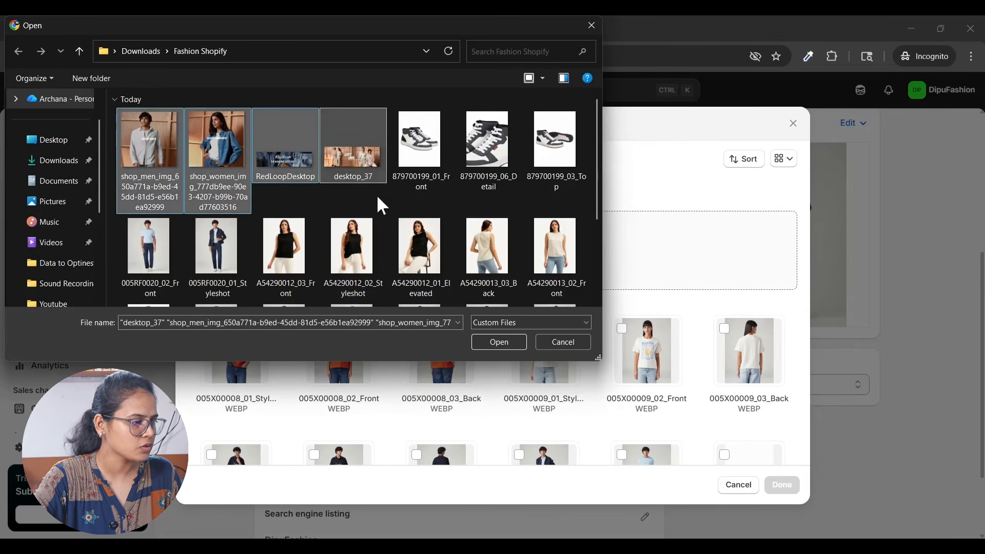
click(498, 341)
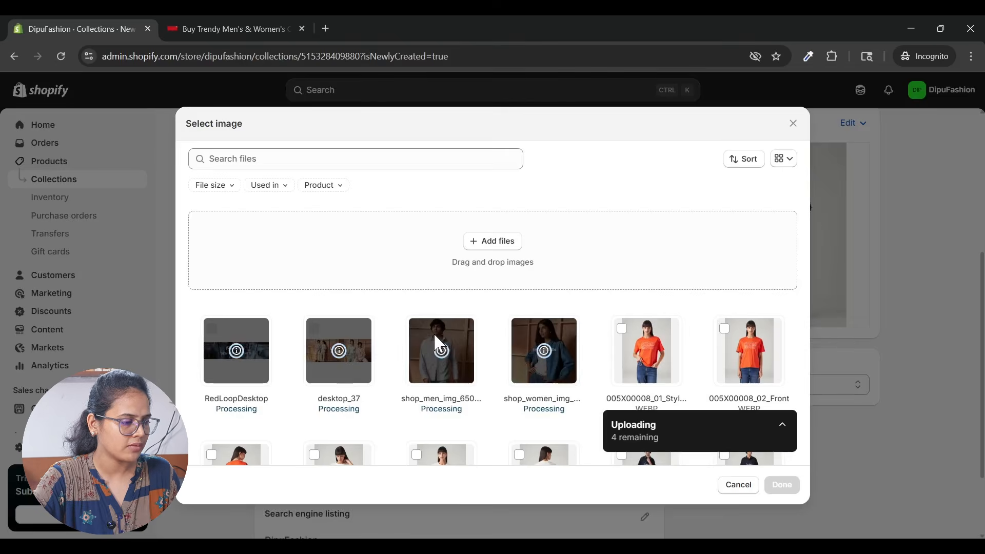
click(435, 336)
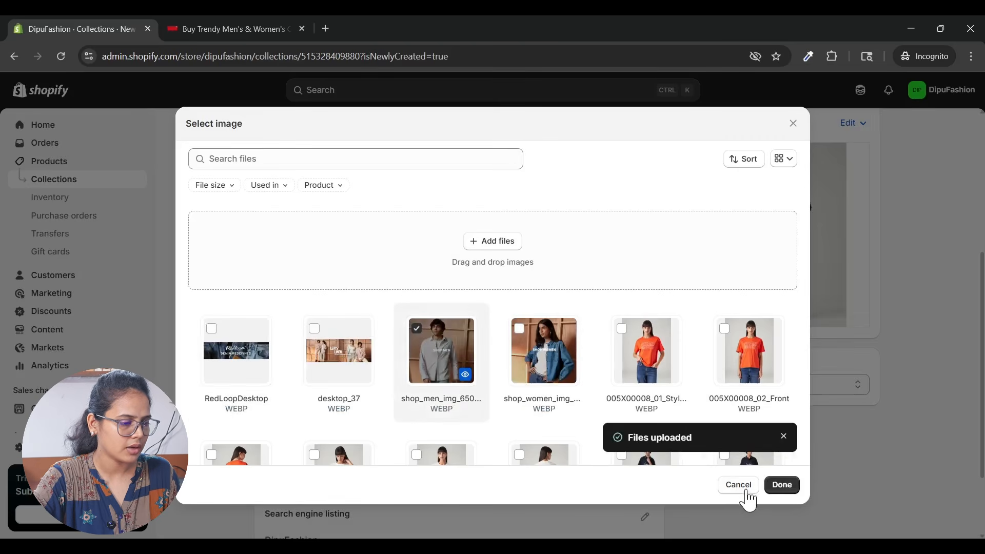
click(782, 485)
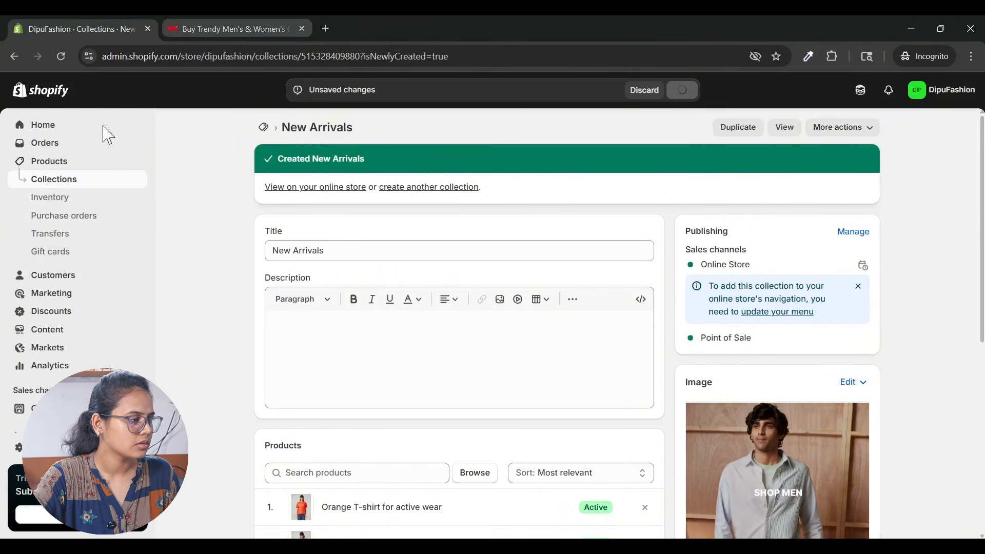
Reopen the Horizon theme editor and add a Featured collection: Carousel section to the home page
click(19, 409)
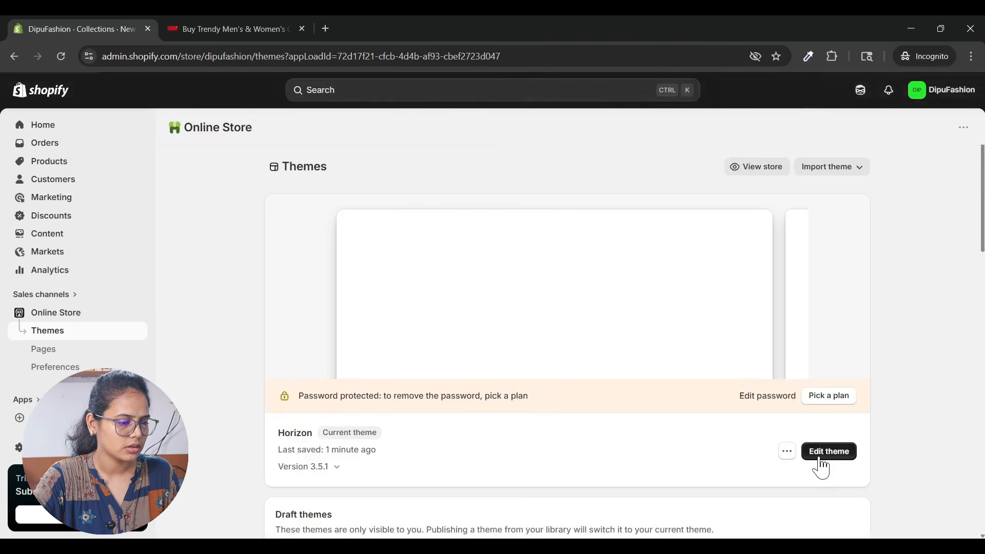
click(823, 458)
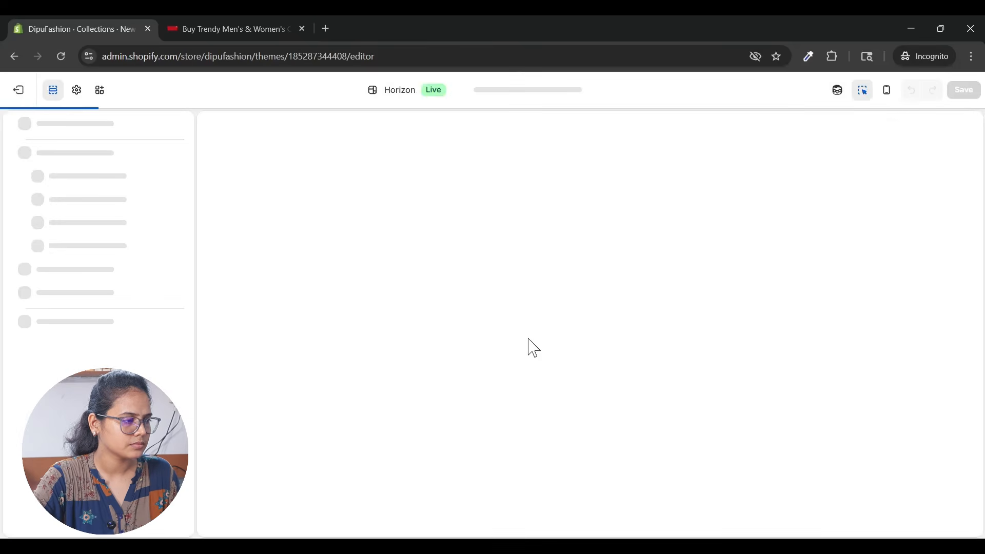
scroll(510, 303, down, 10)
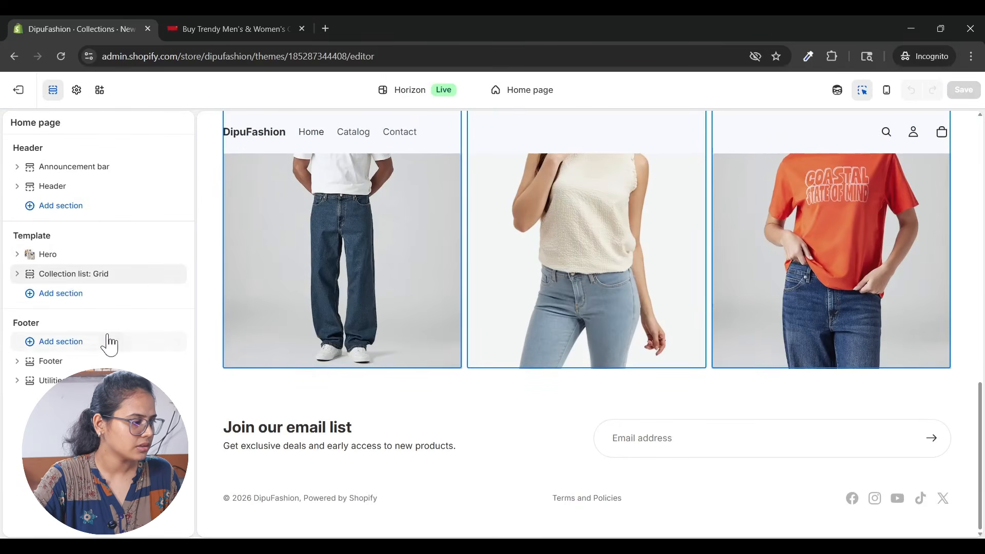
click(64, 296)
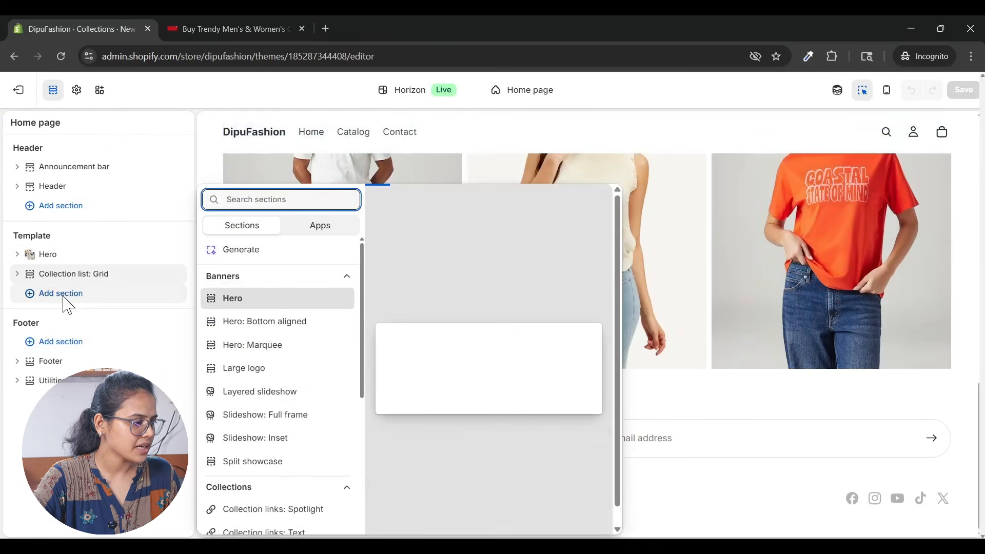
text(fe)
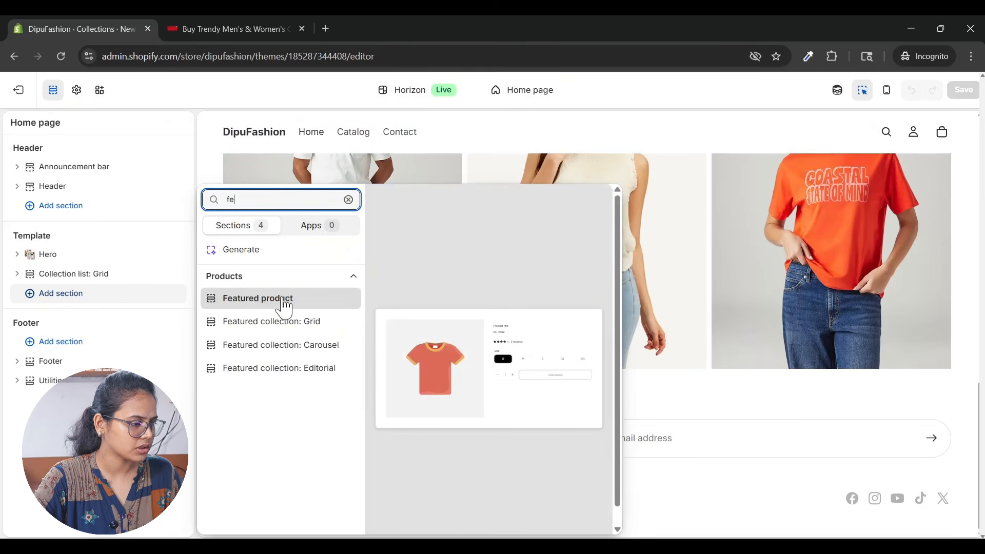
key(Escape)
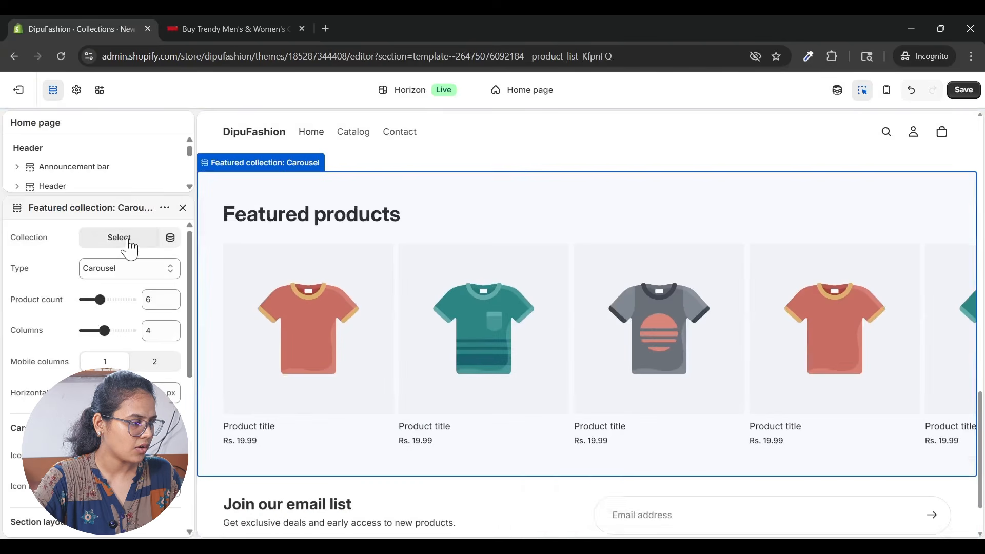
Show the New Arrivals collection in the carousel and collapse its section in the sidebar
click(130, 246)
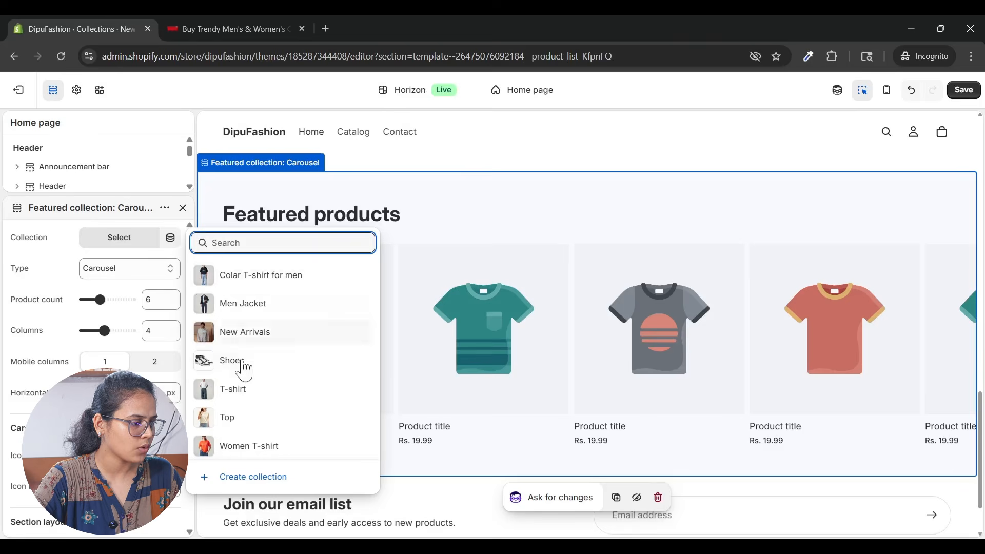
click(232, 336)
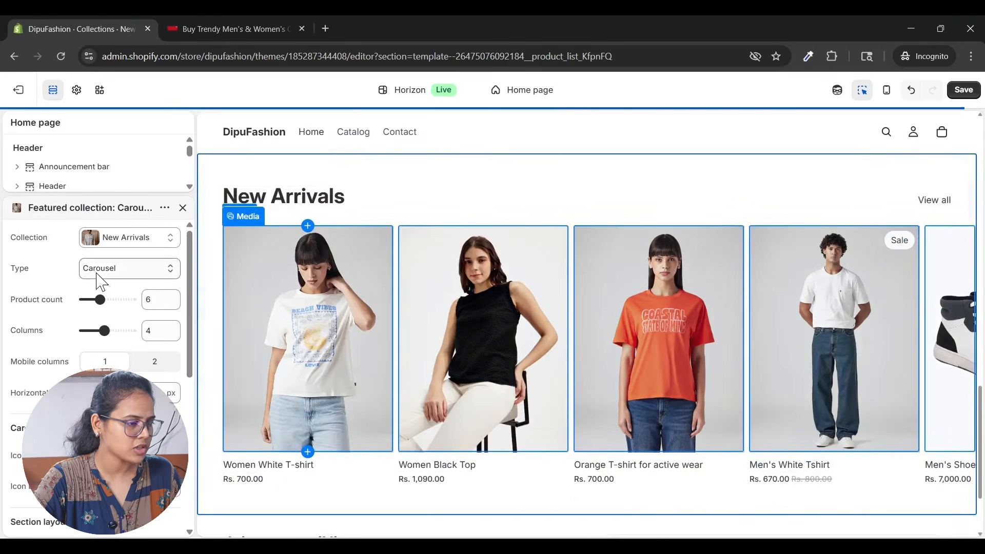
click(938, 354)
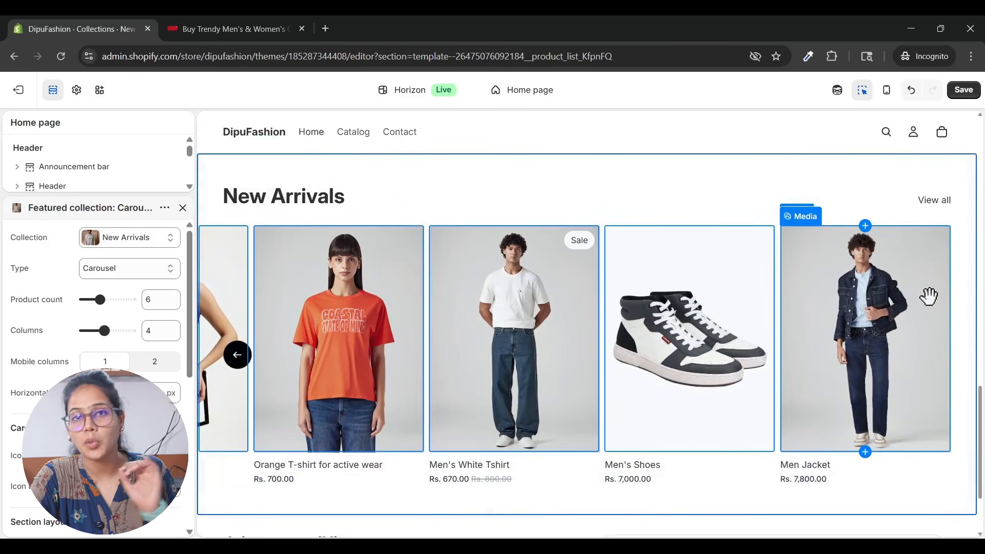
click(183, 208)
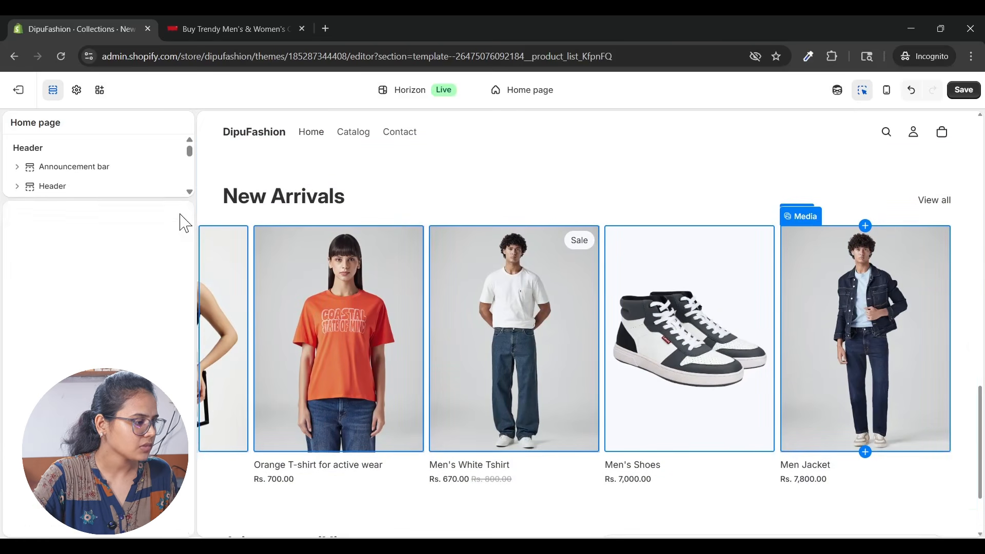
click(17, 297)
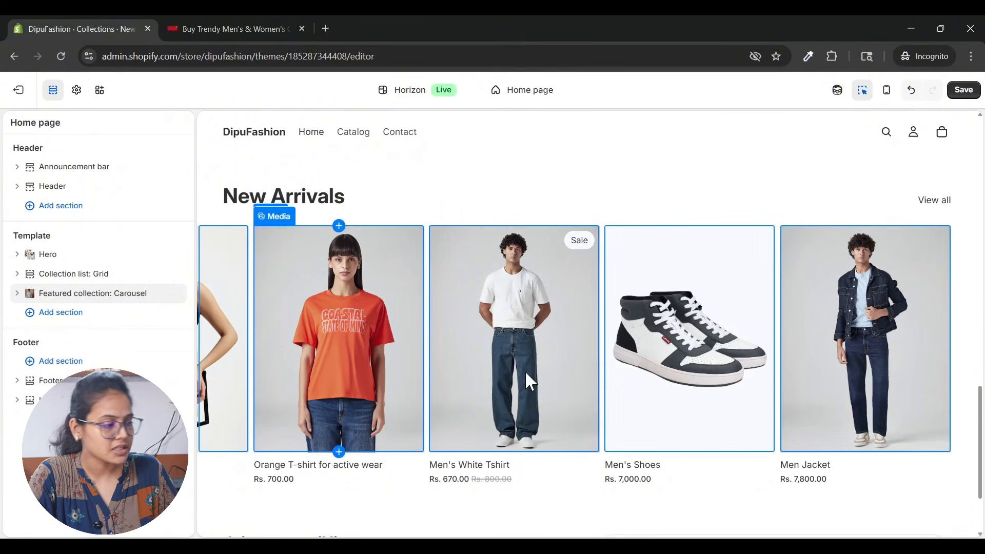
Open the AI Generate section prompt, after checking Levi's In Trend cards for reference
click(62, 313)
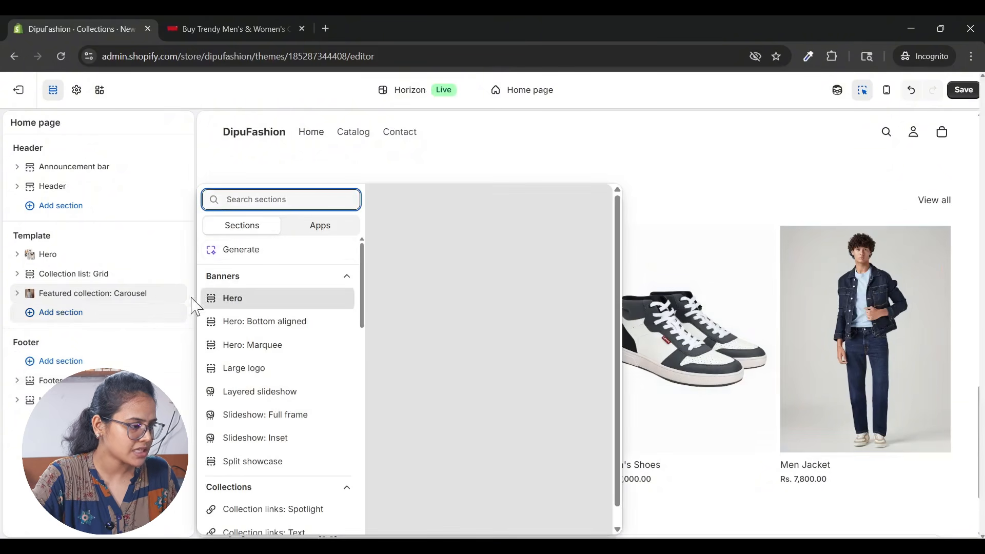
click(241, 250)
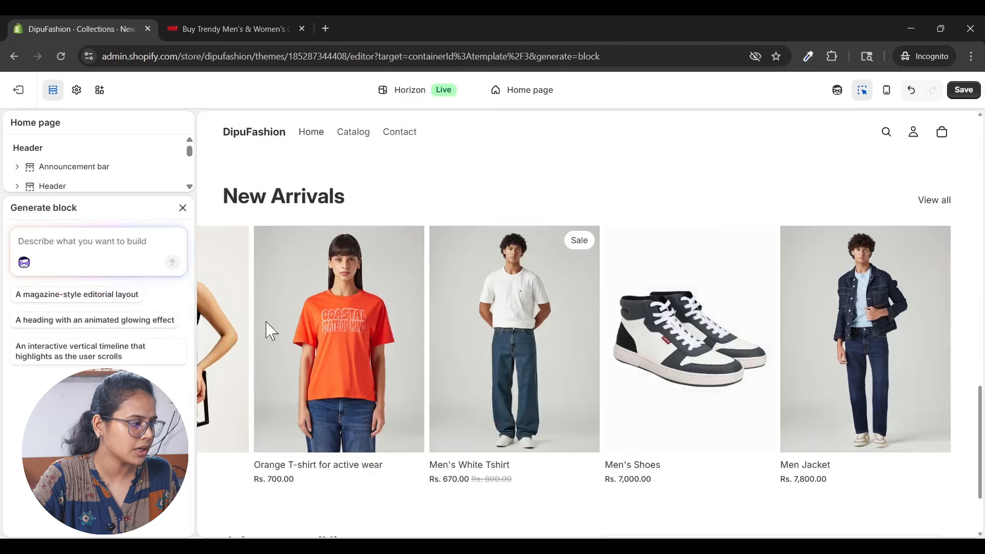
click(67, 245)
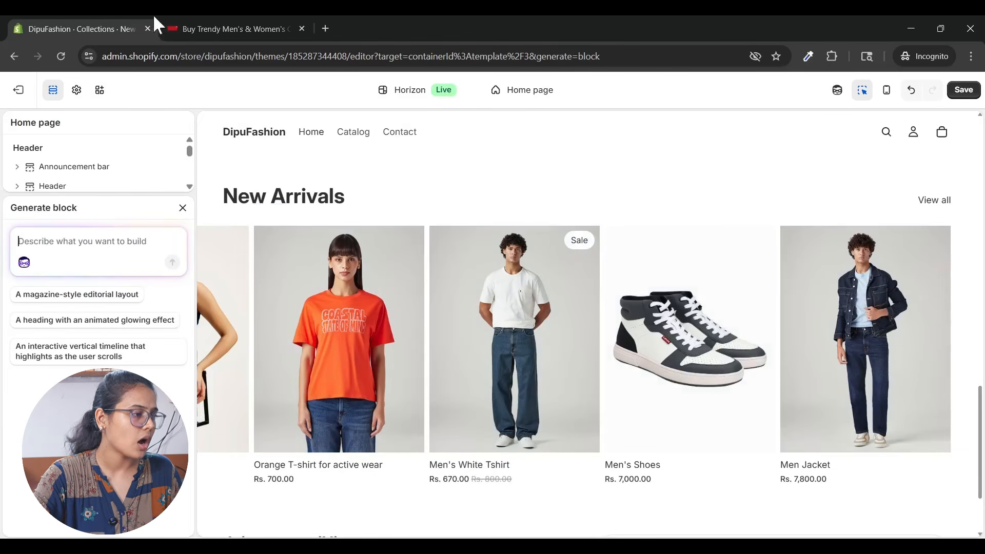
click(211, 26)
scroll(541, 421, down, 5)
scroll(541, 422, down, 3)
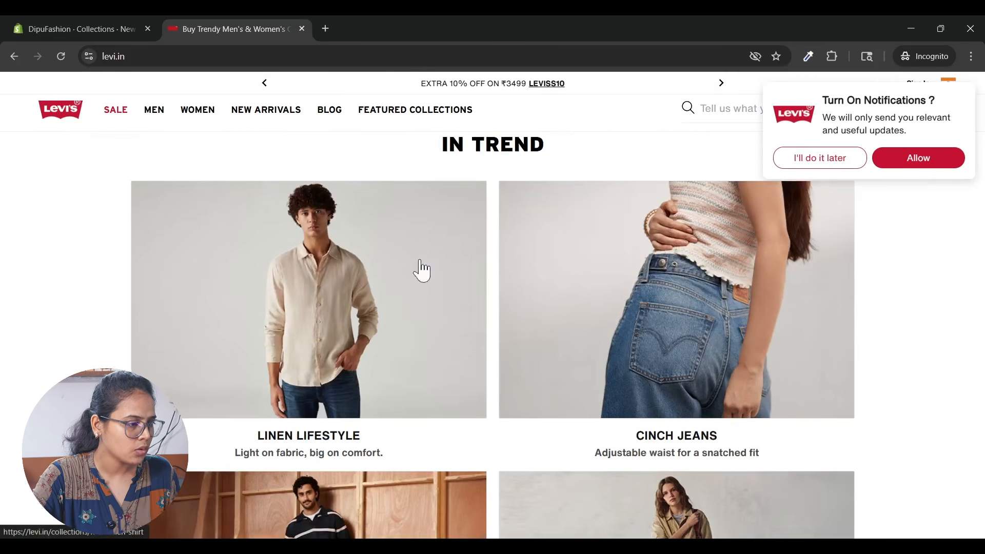
click(72, 25)
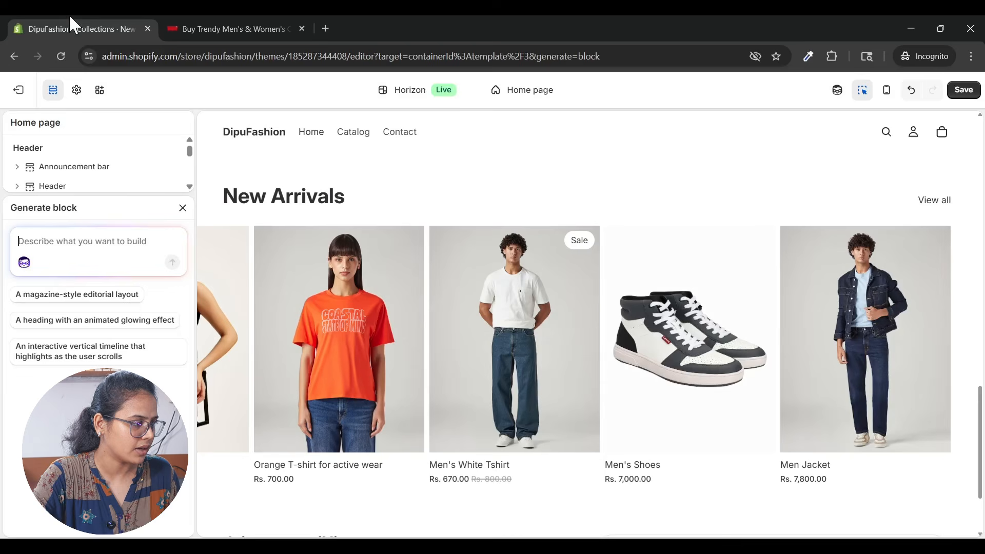
Request a 'Trends' section of six image, heading and button cards, 3 columns, 2 on mobile
click(68, 241)
text(Create a new section headline name )
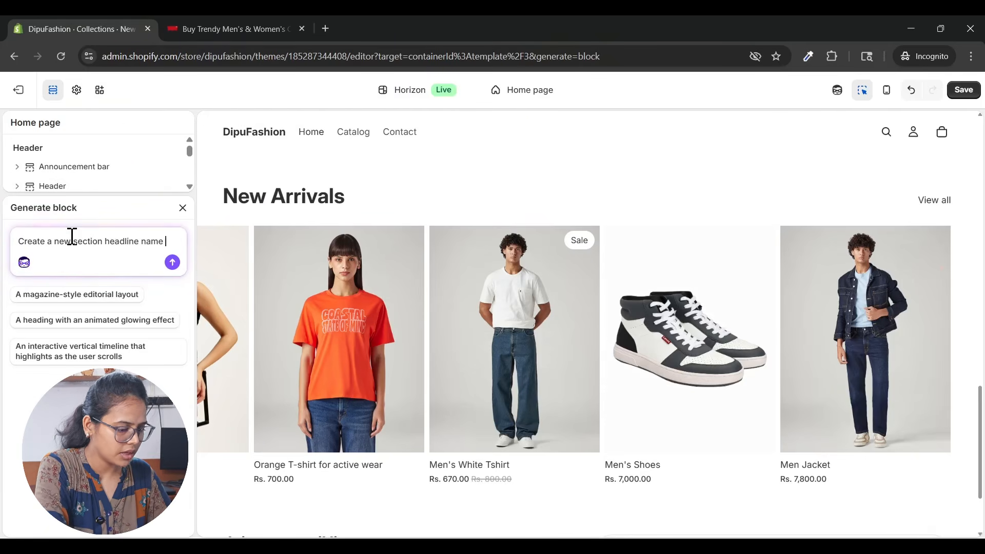
text("Trends". T)
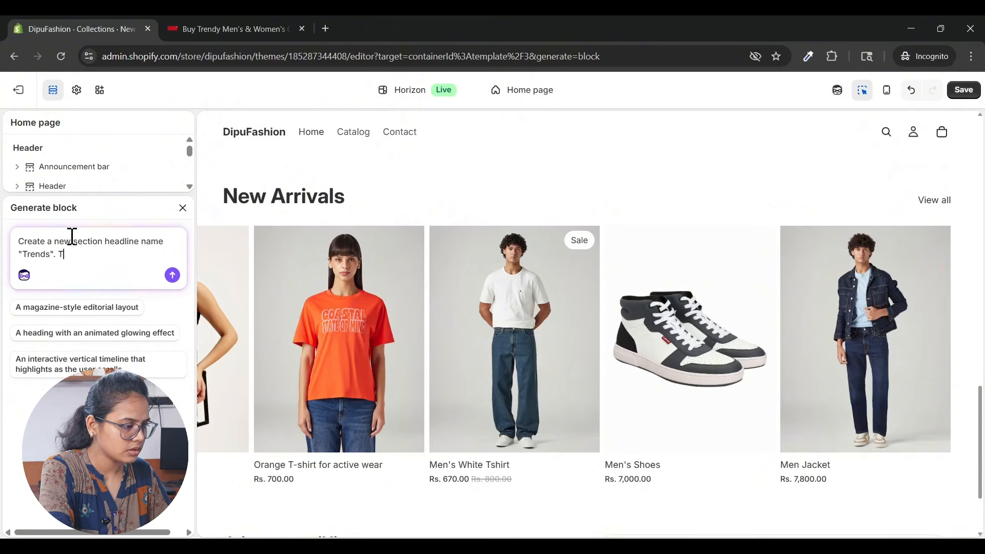
text(here will be 6 grid)
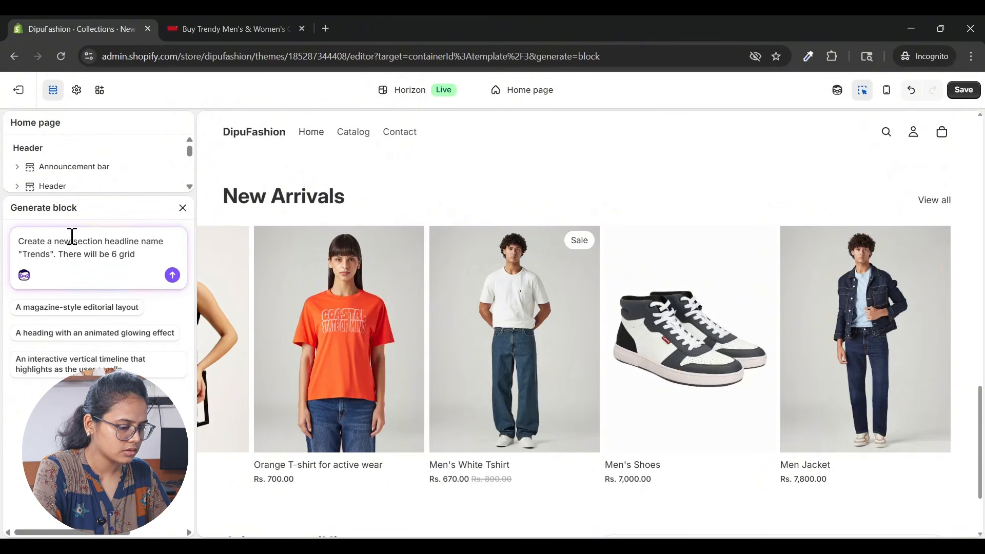
text(, 2 row and 3 coloums.)
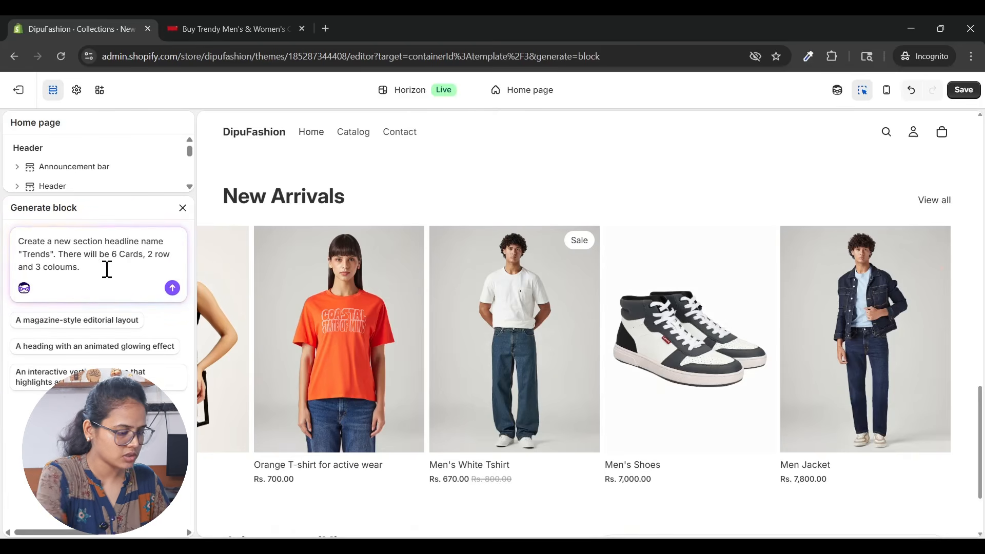
text(Each card)
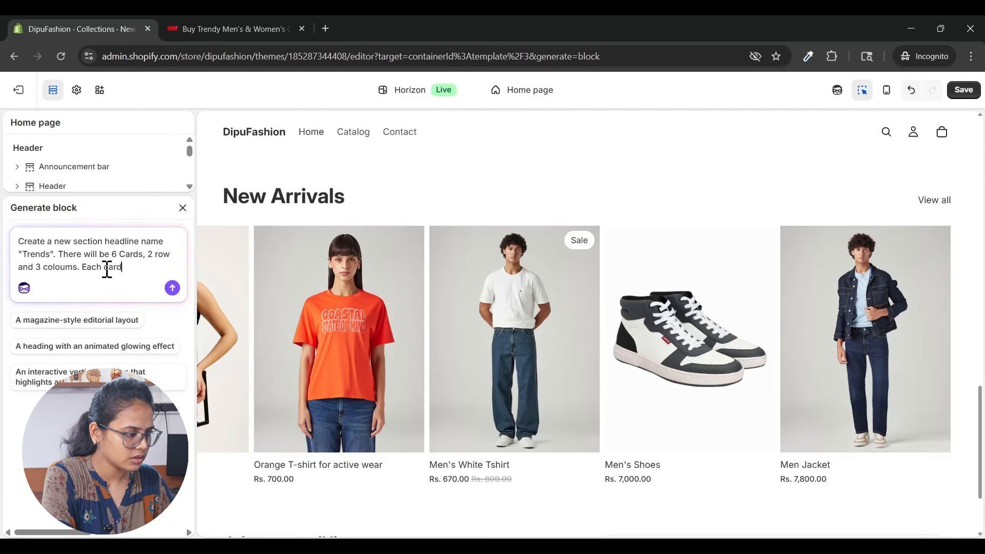
text(s will h)
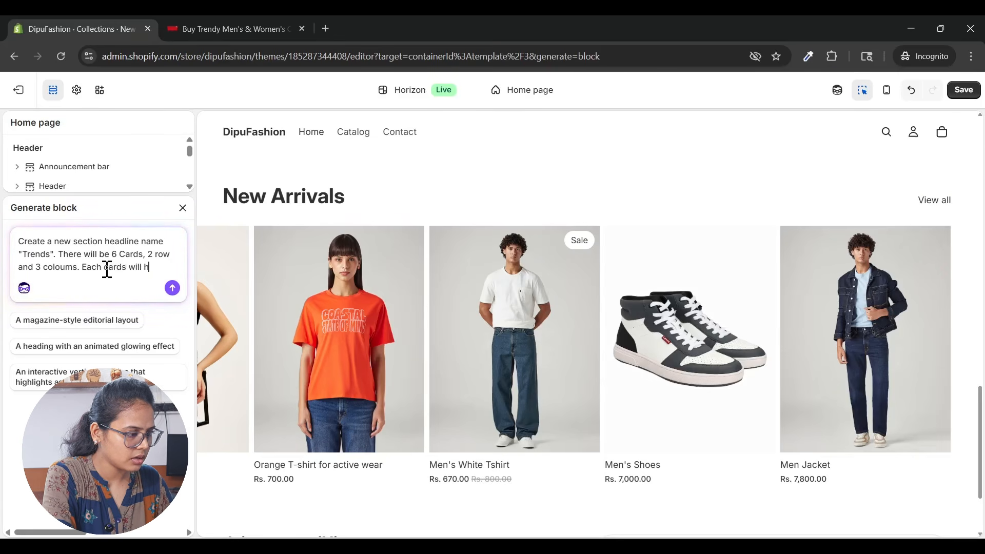
text(ave one image.)
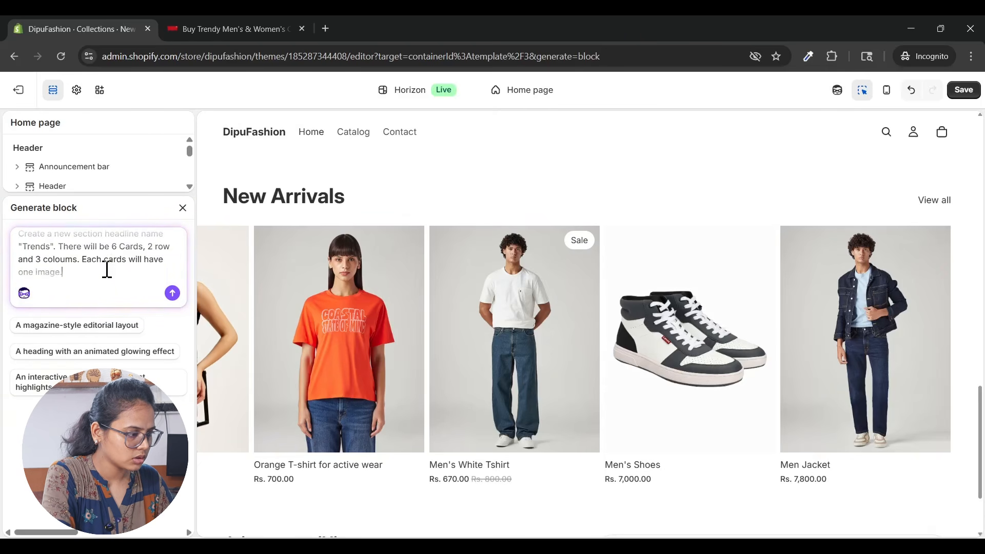
text( one heading)
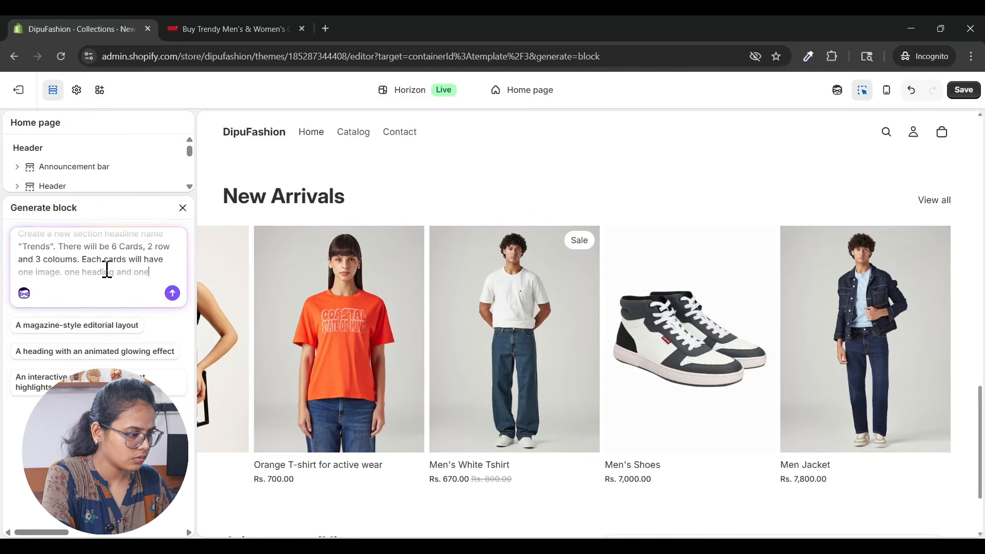
text(and one button)
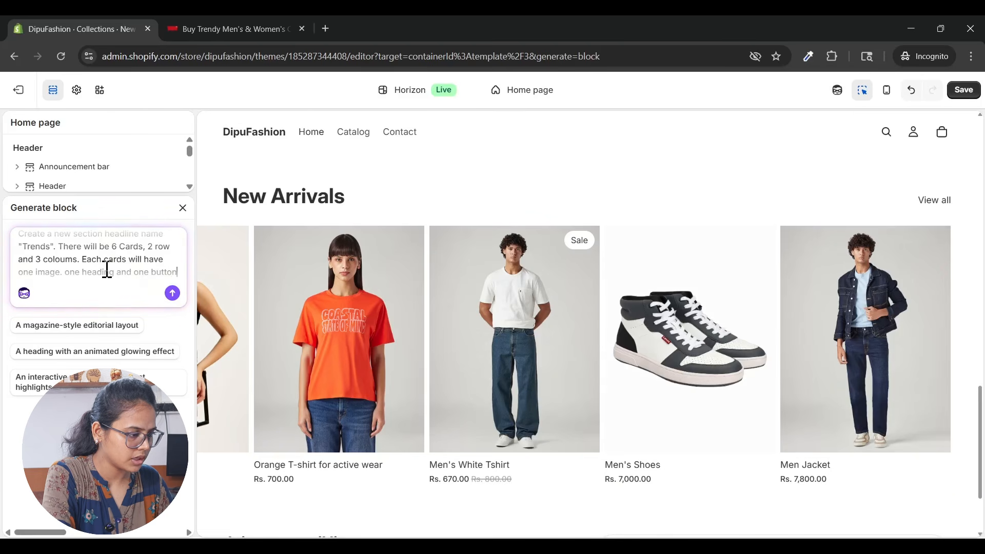
text( w)
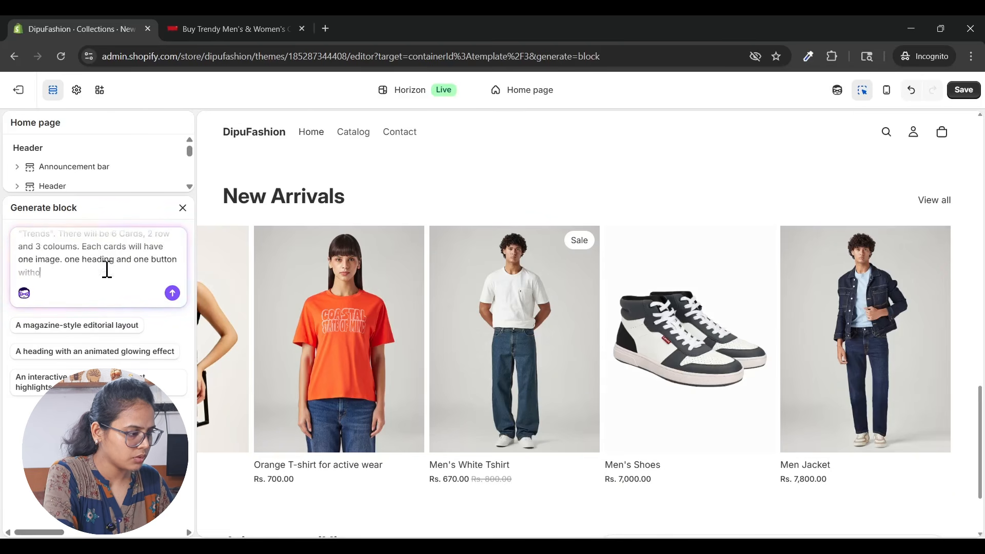
text(ithout any bad)
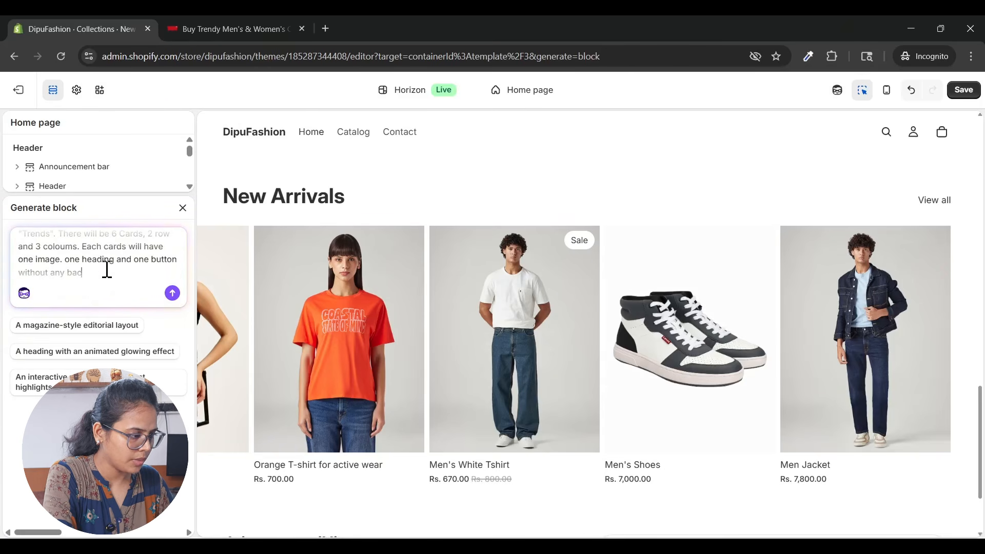
key(BackSpace)
text(ckground. That's)
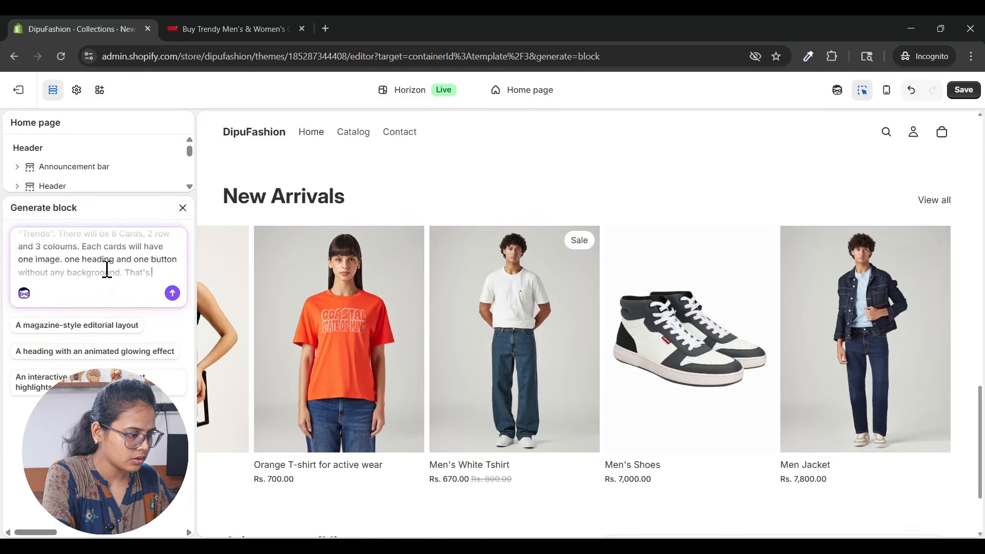
text(e res)
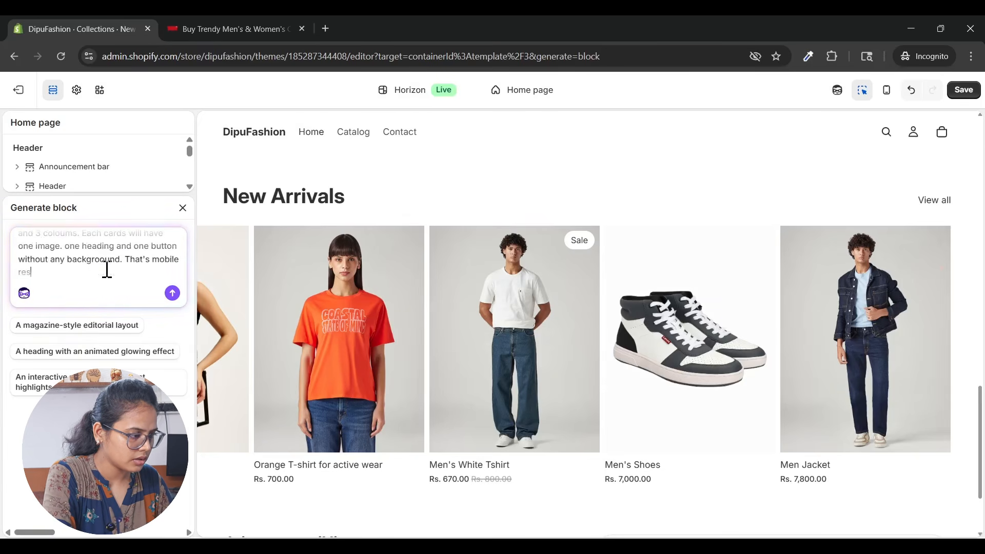
text(ponsive)
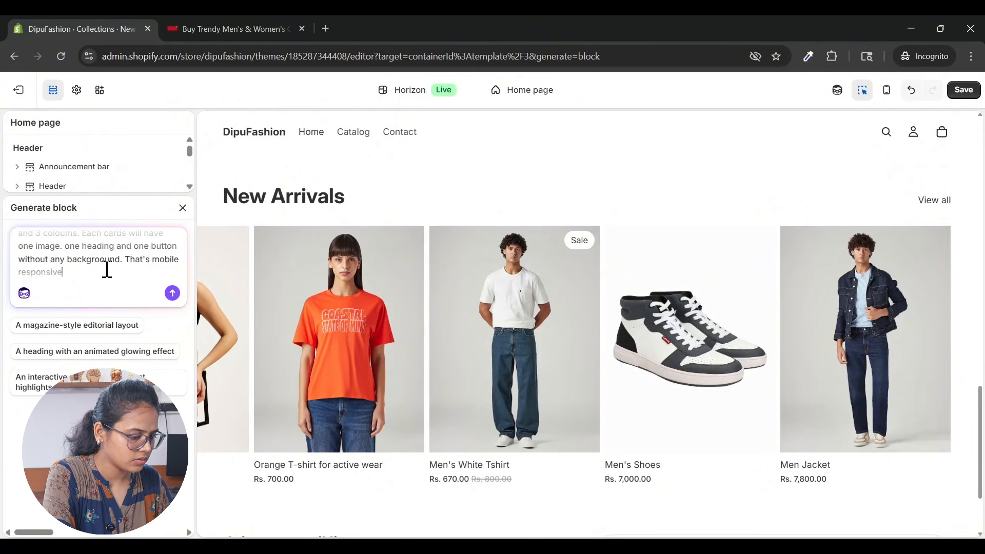
text(, where we)
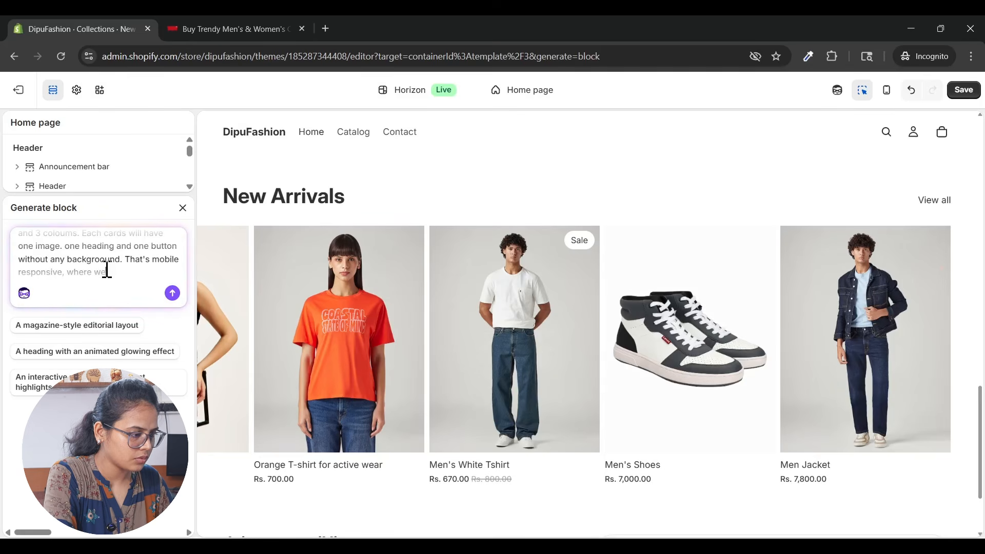
text( want to sho)
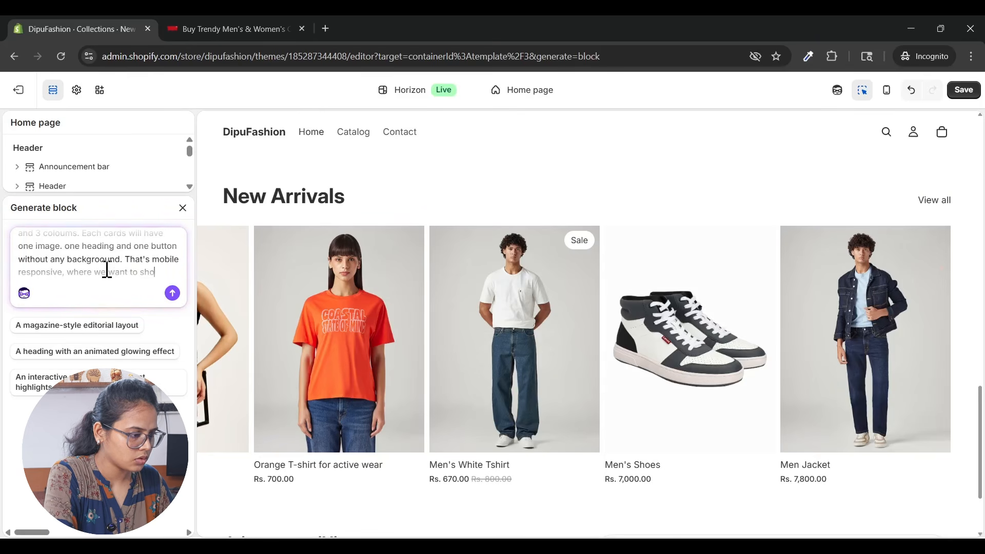
text(w 2)
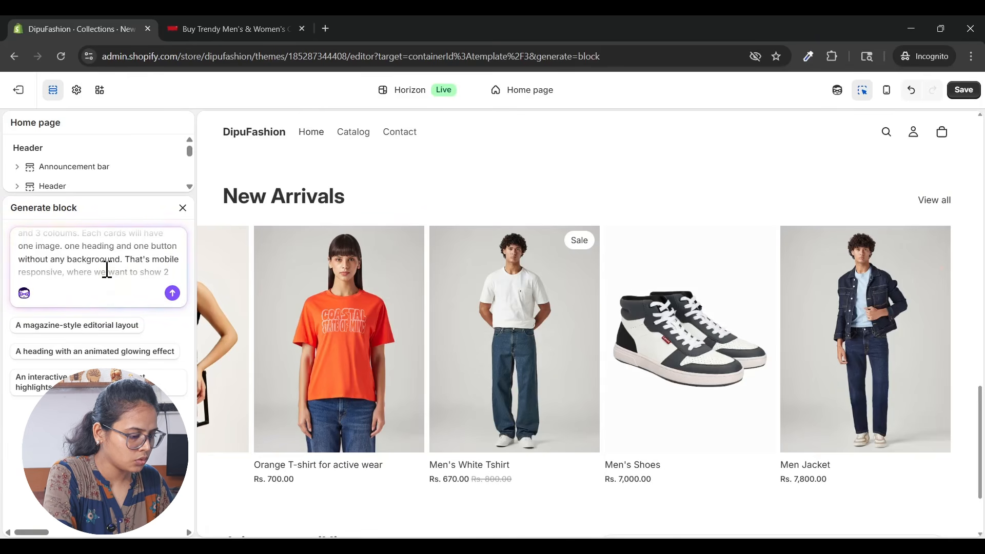
text( coloumn in one row)
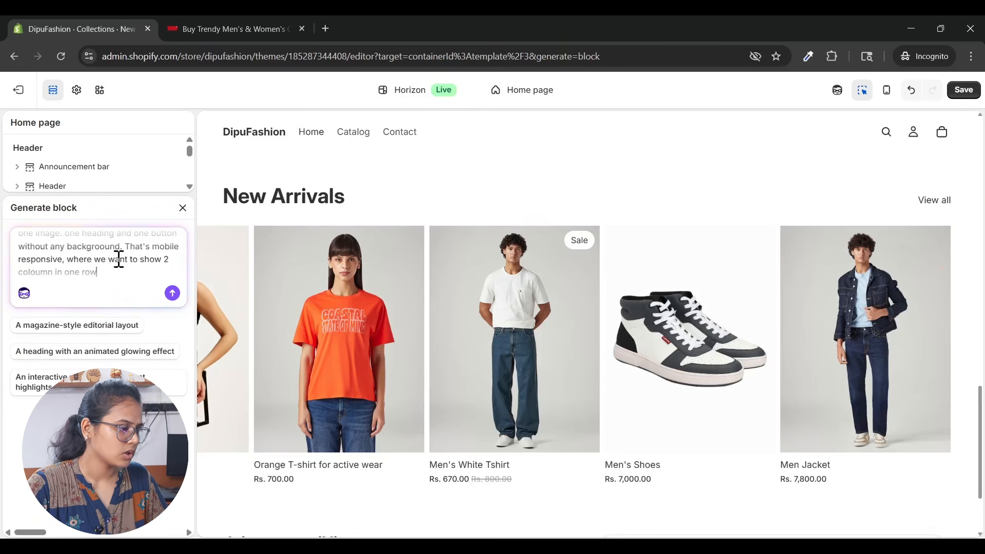
click(172, 294)
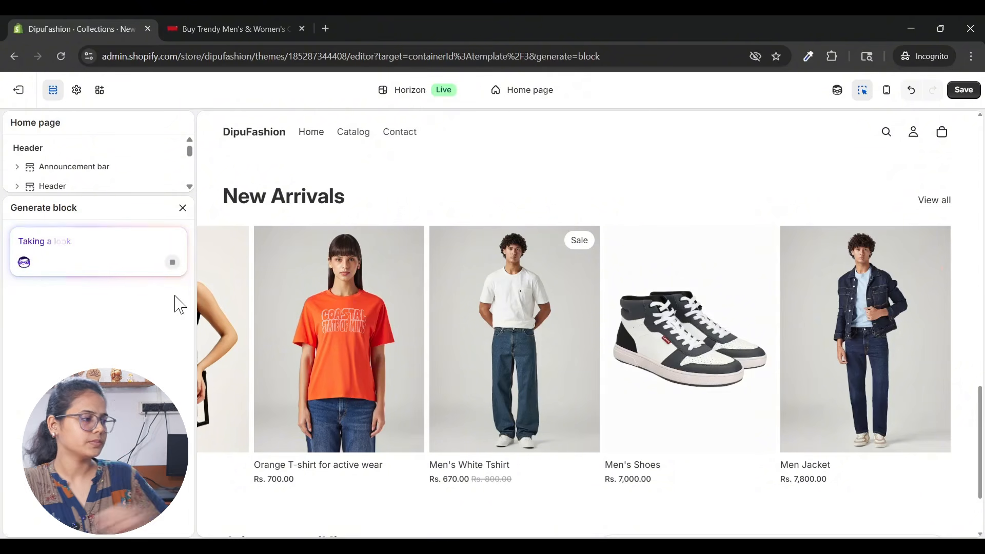
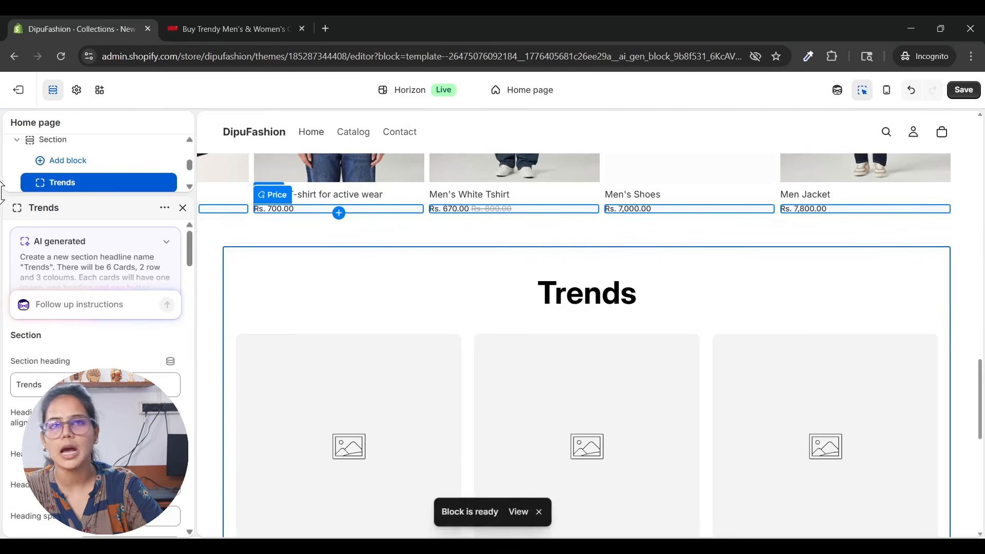
Scroll through the AI-generated Trends preview and select the section heading
scroll(497, 329, down, 1)
scroll(499, 330, down, 5)
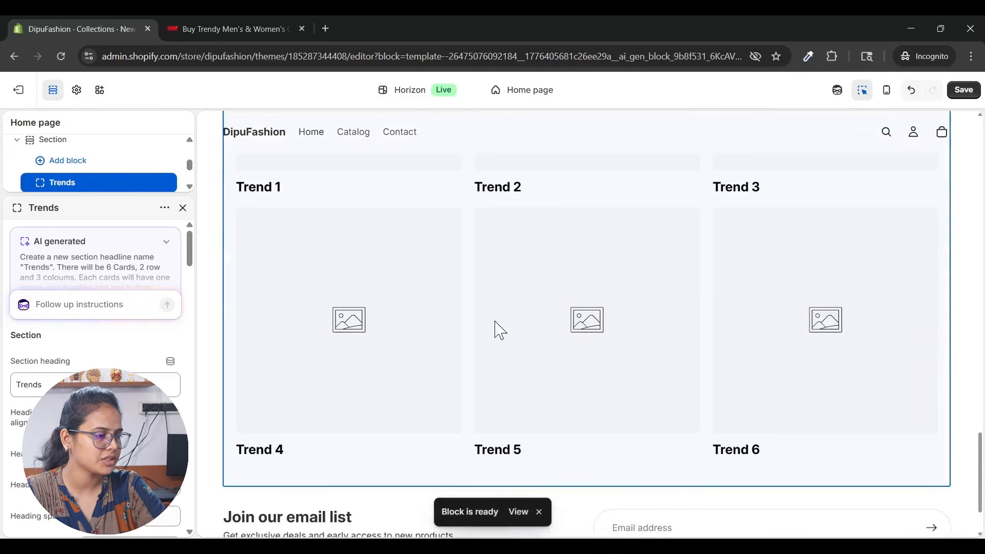
scroll(575, 319, down, 2)
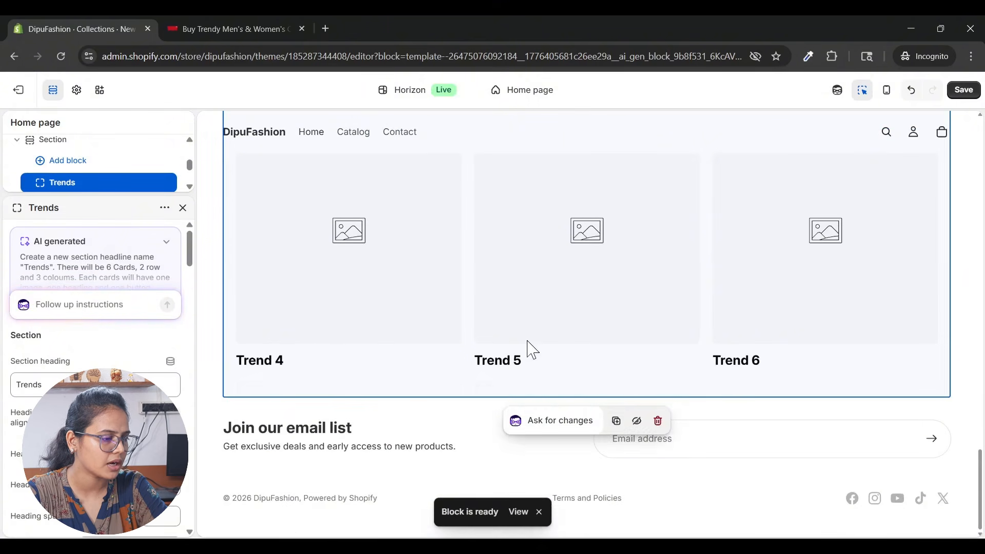
scroll(543, 314, up, 5)
scroll(359, 328, up, 4)
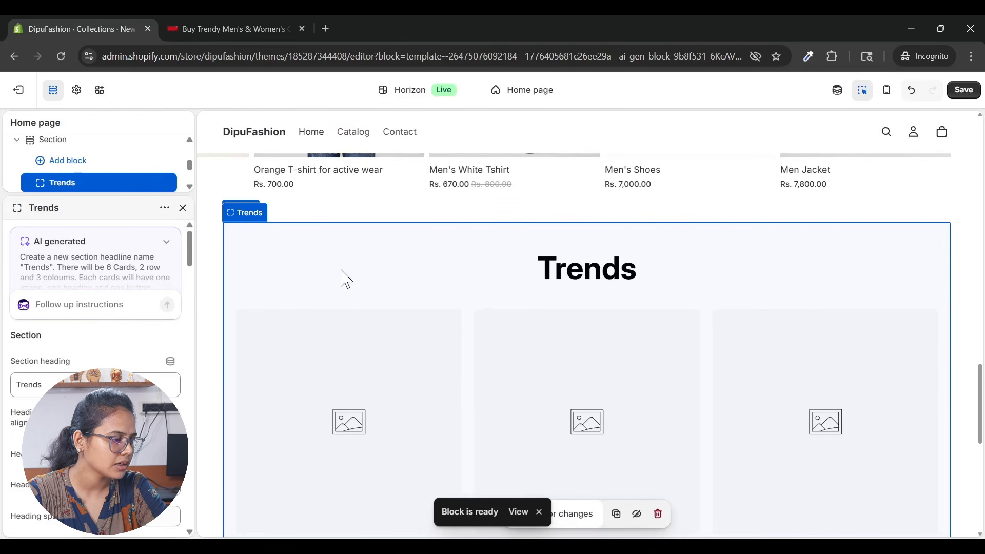
scroll(92, 343, down, 1)
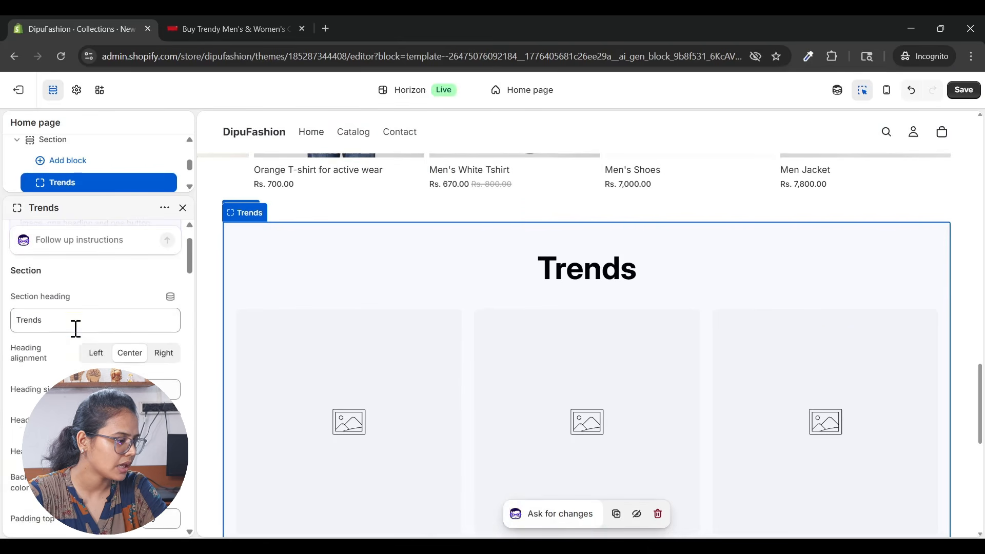
click(76, 328)
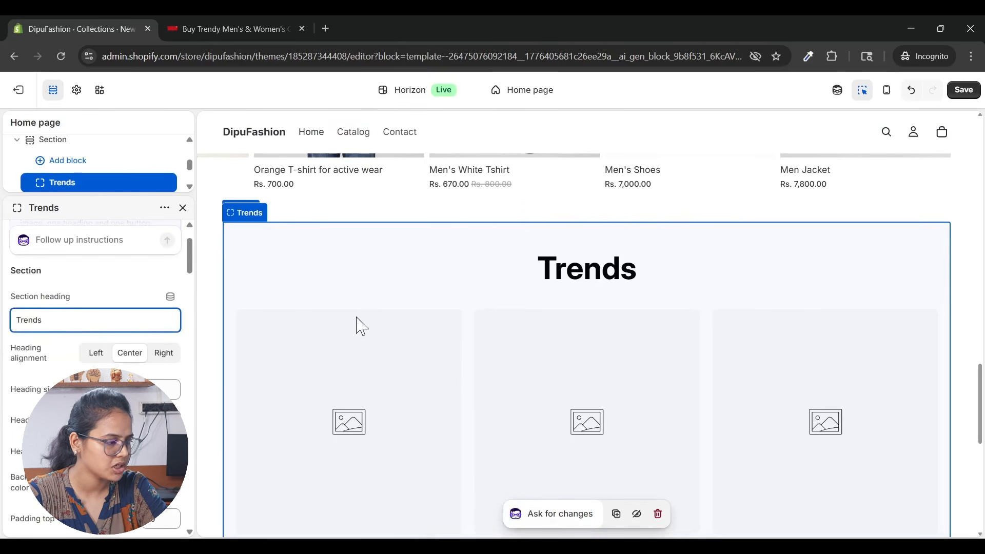
Review the six placeholder cards and select the first card's Shop now text
scroll(349, 338, down, 5)
scroll(183, 359, down, 2)
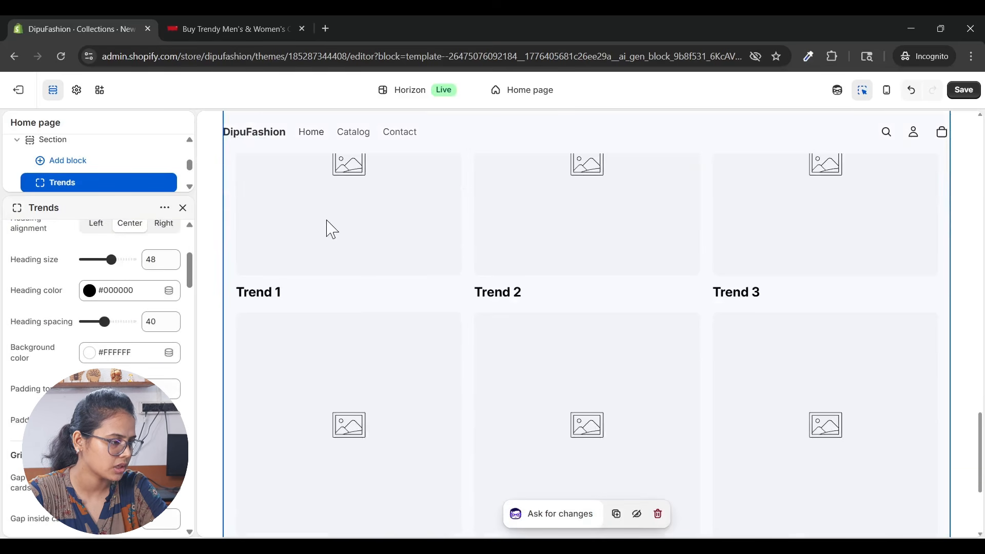
scroll(331, 229, up, 2)
scroll(137, 347, down, 8)
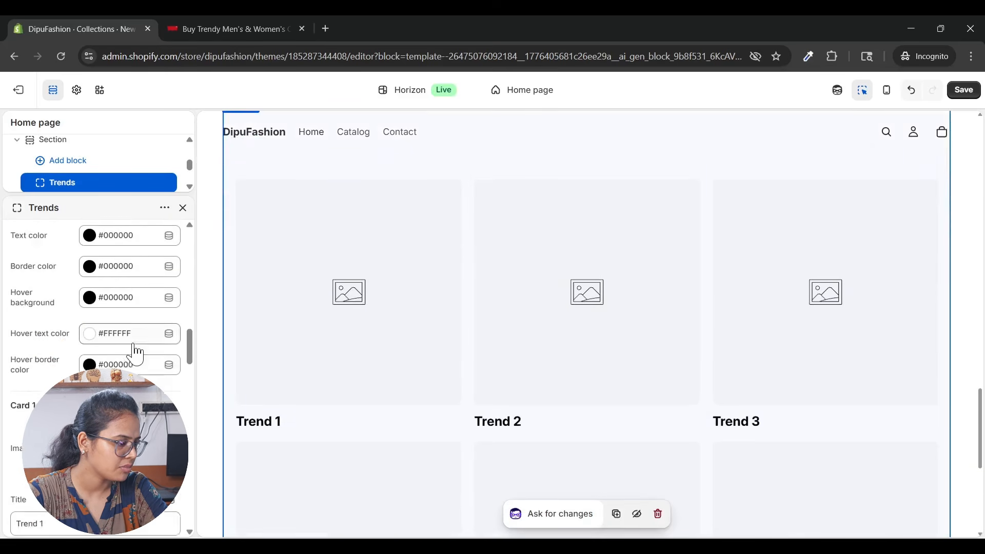
scroll(135, 353, down, 20)
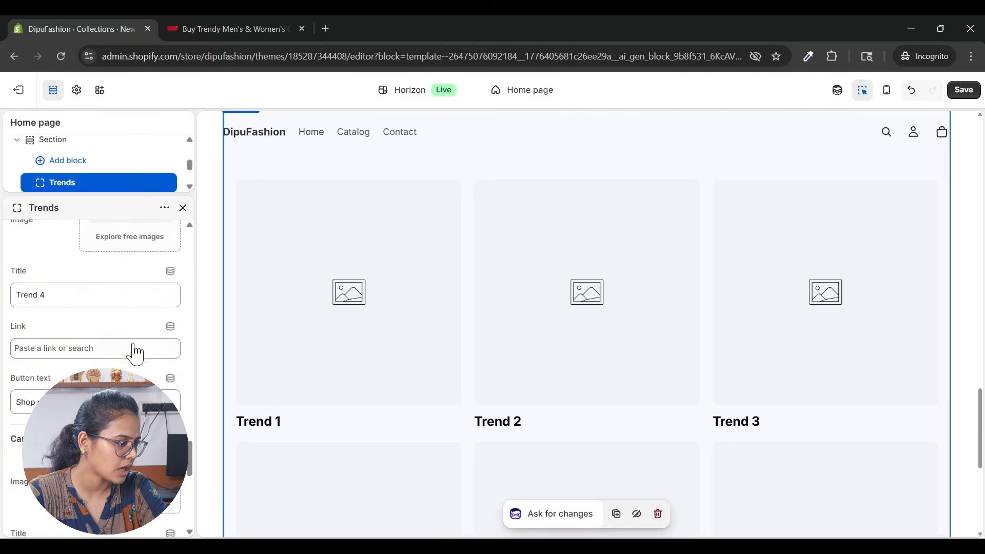
scroll(136, 353, down, 4)
scroll(100, 310, up, 2)
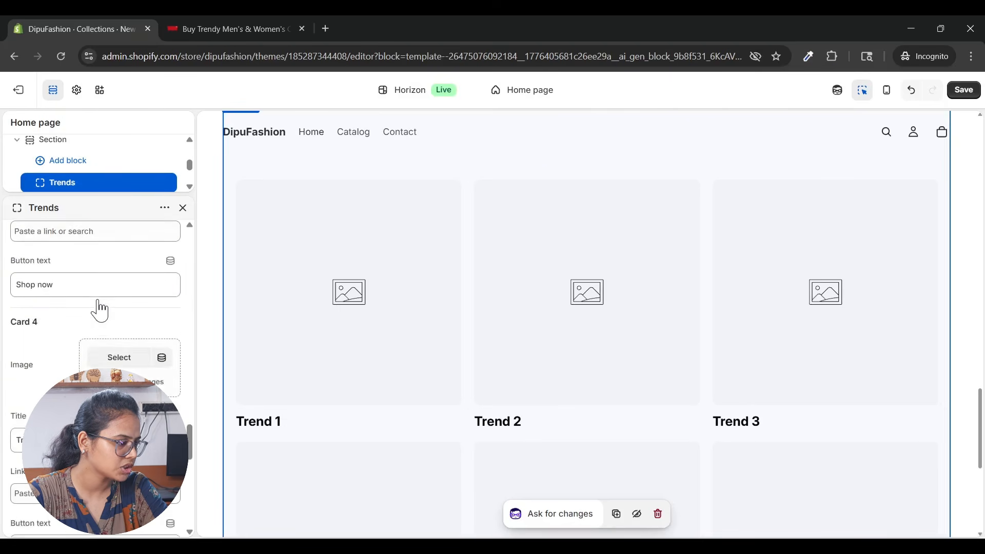
scroll(100, 310, up, 8)
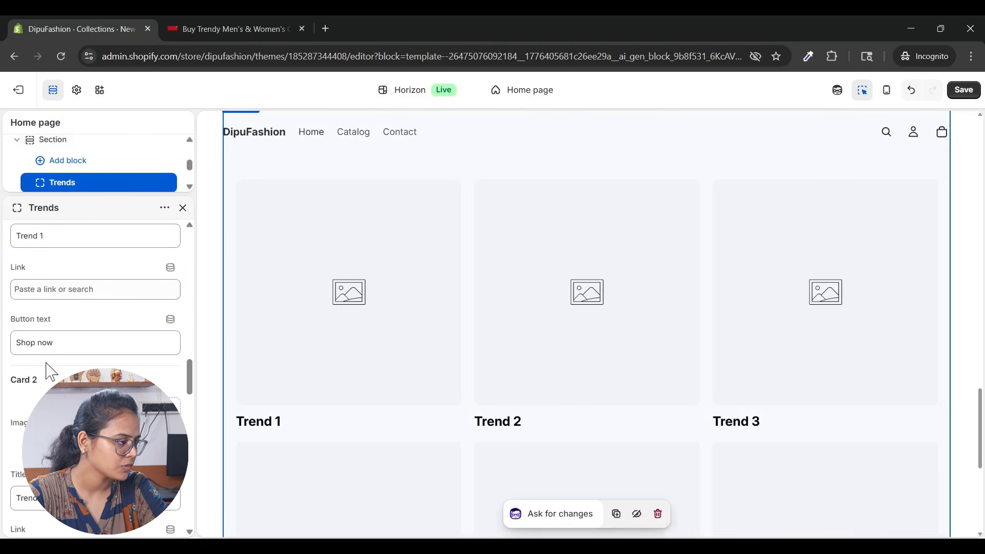
click(72, 344)
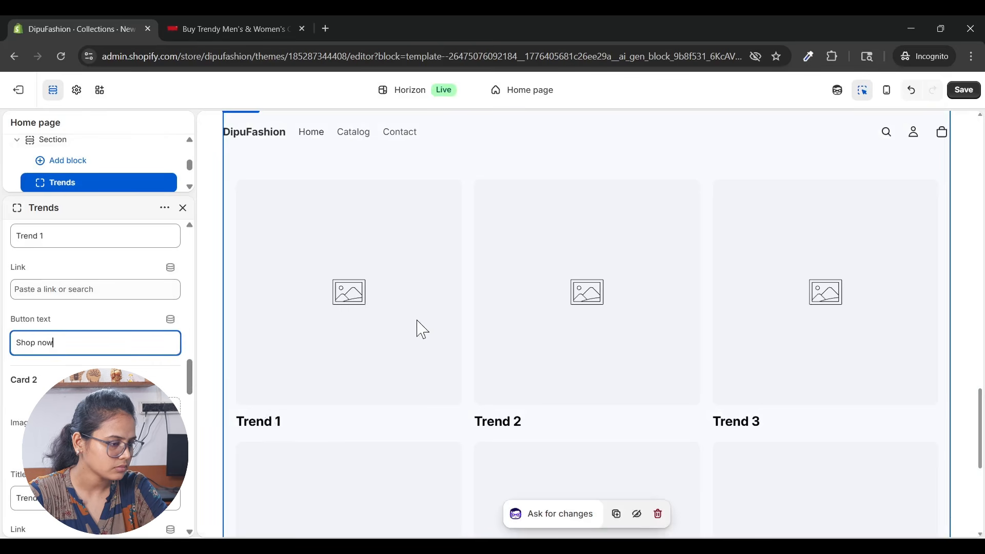
scroll(125, 345, up, 10)
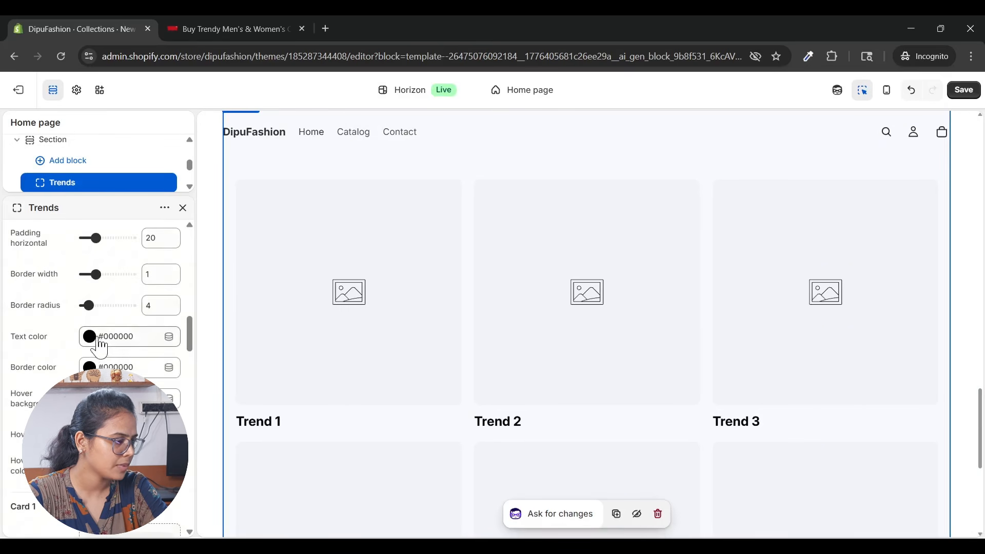
scroll(101, 346, down, 5)
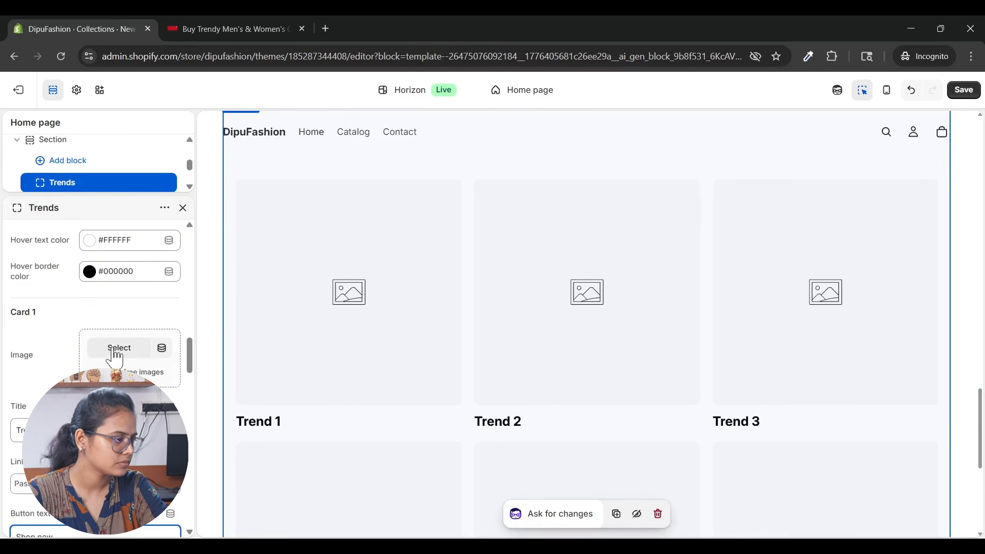
scroll(116, 358, up, 5)
Glance at the Levi's page, then return to the DipuFashion editor's Trends settings at the top
click(280, 27)
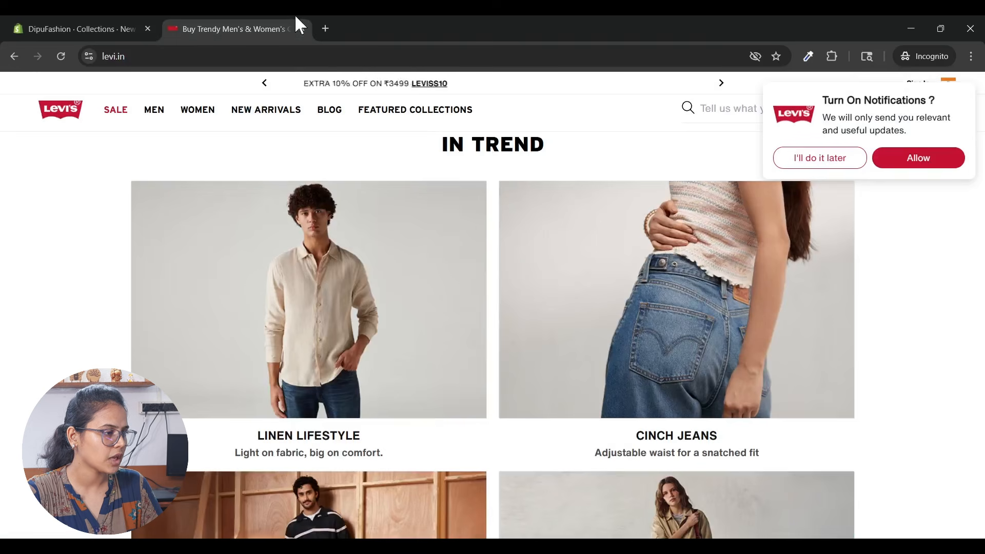
scroll(452, 459, down, 1)
click(76, 27)
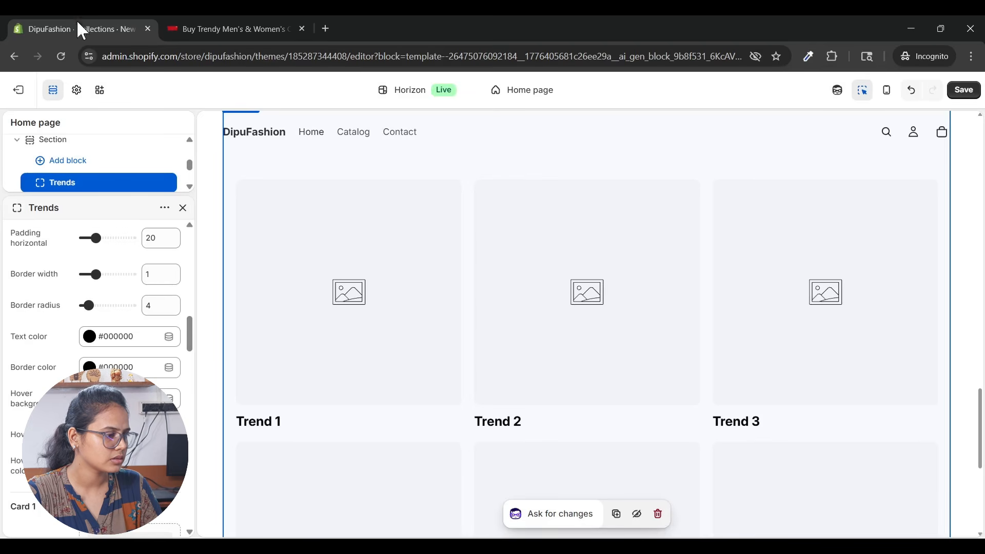
scroll(591, 338, down, 3)
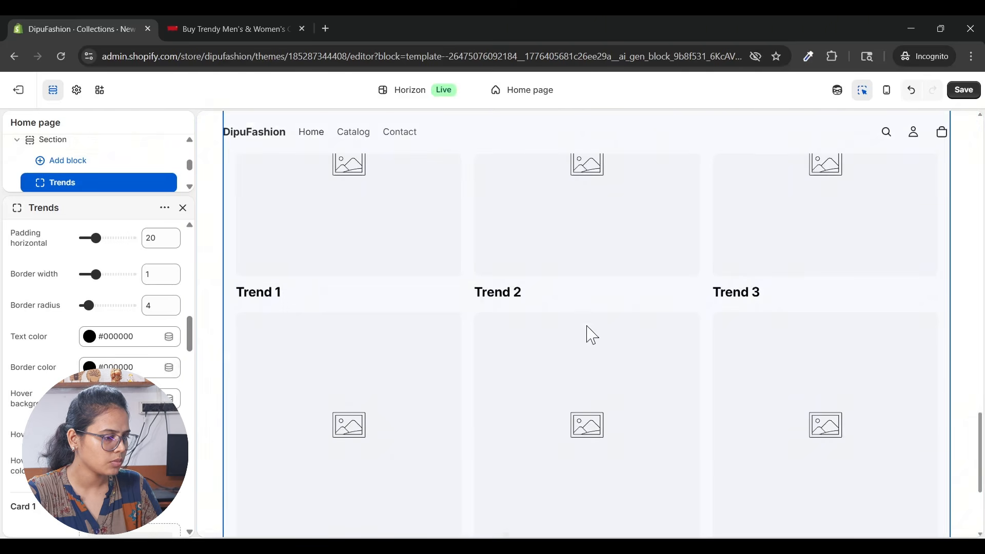
scroll(45, 340, up, 1)
scroll(77, 256, up, 10)
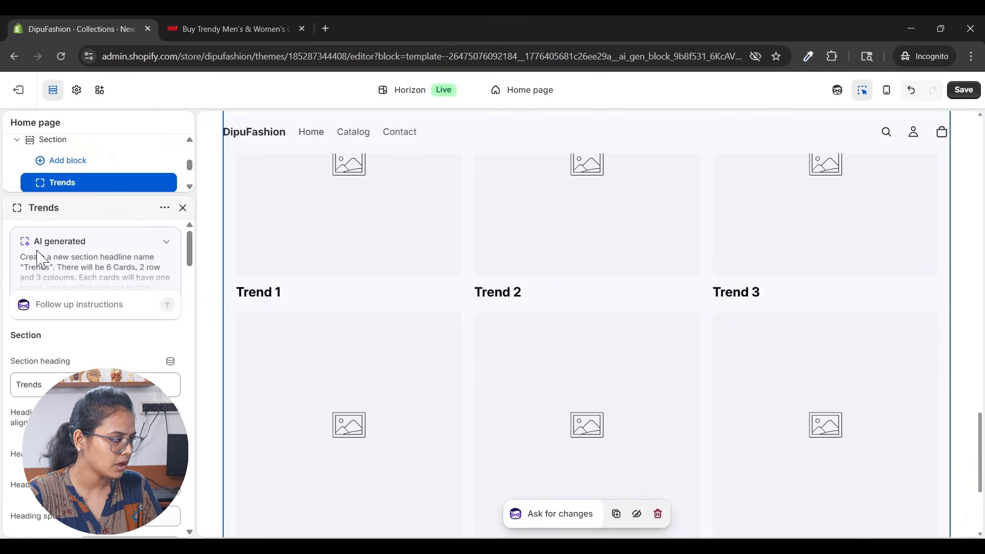
Send the AI a follow-up: only 4 cards, one row, 2 columns for both mobile and desktop
click(62, 312)
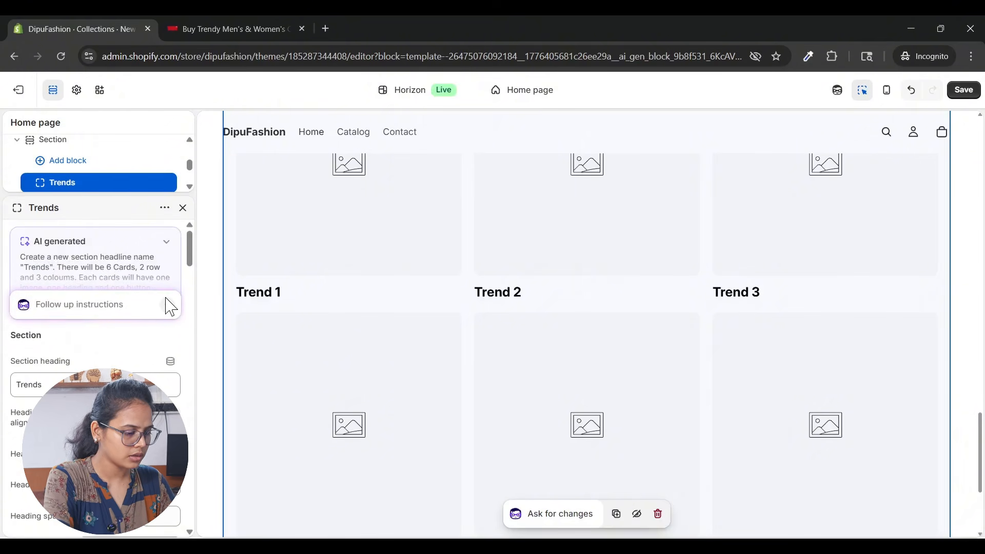
text(I want)
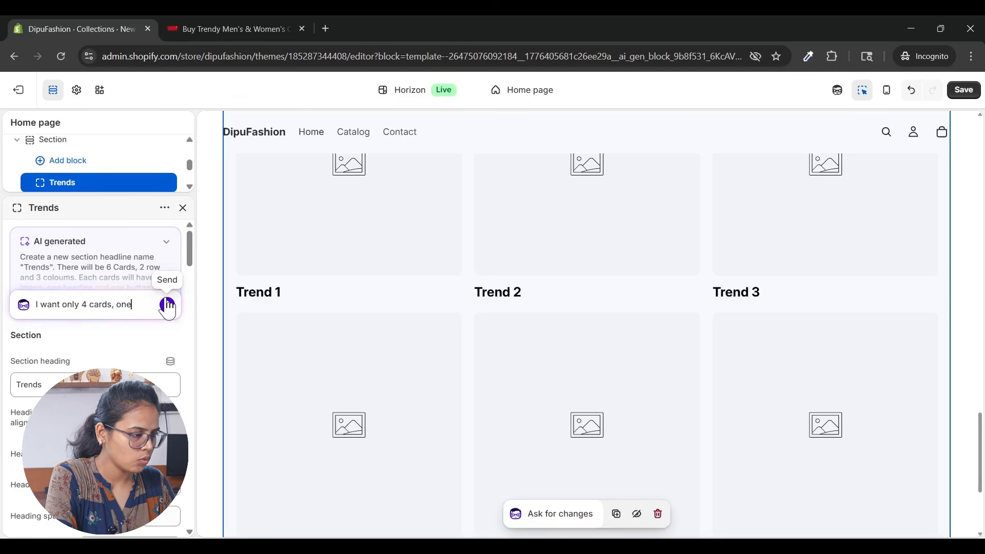
text(only 4 cards, one row 2 coloumn)
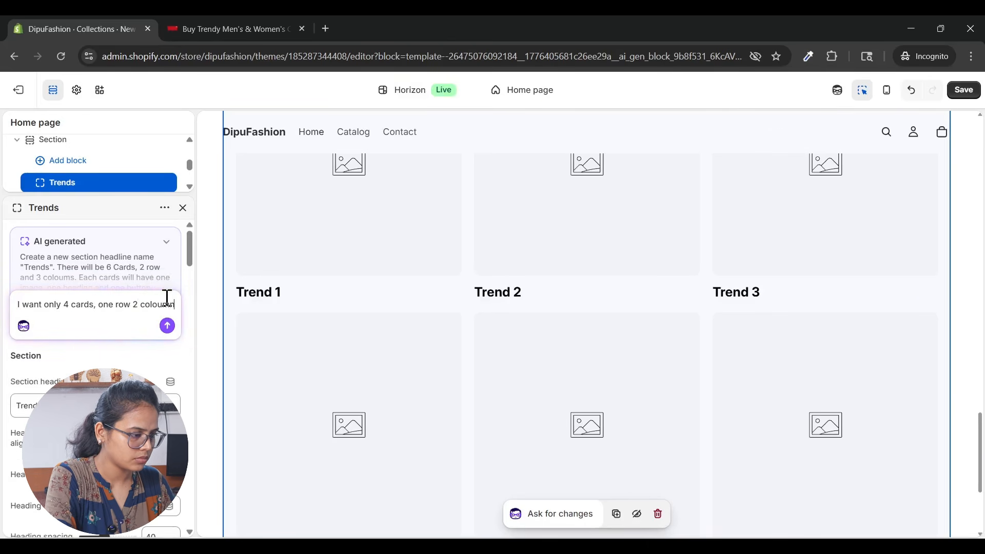
text( for bo)
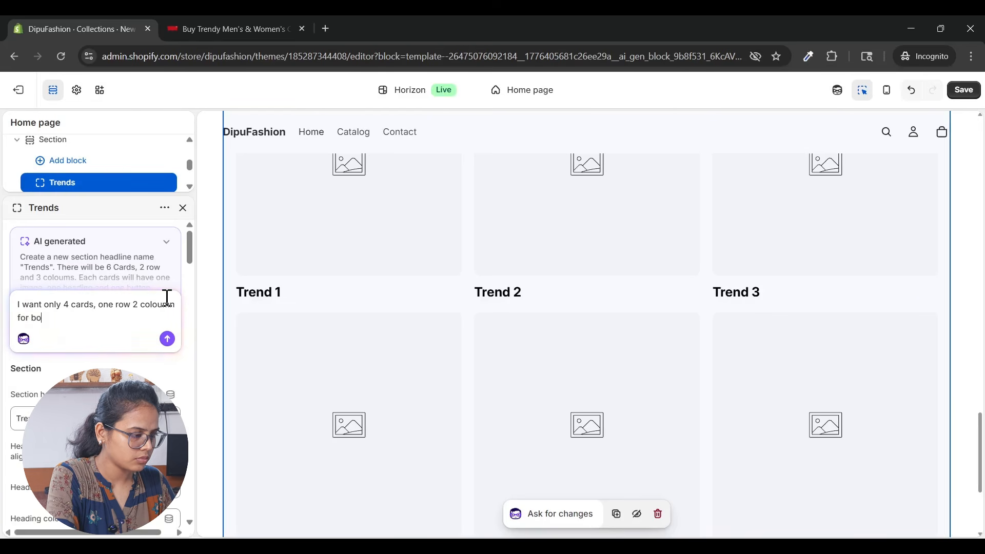
text(th device)
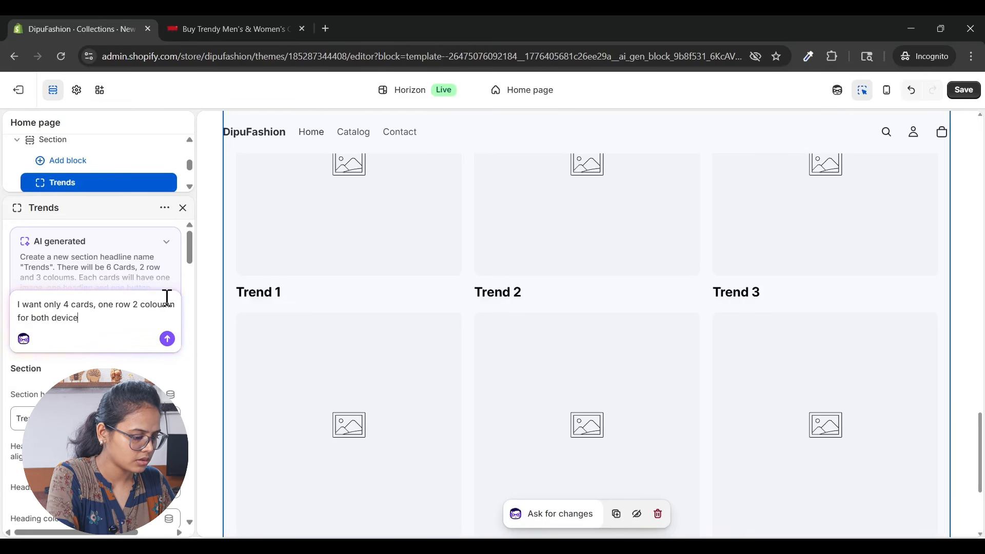
text( mobile and desktop)
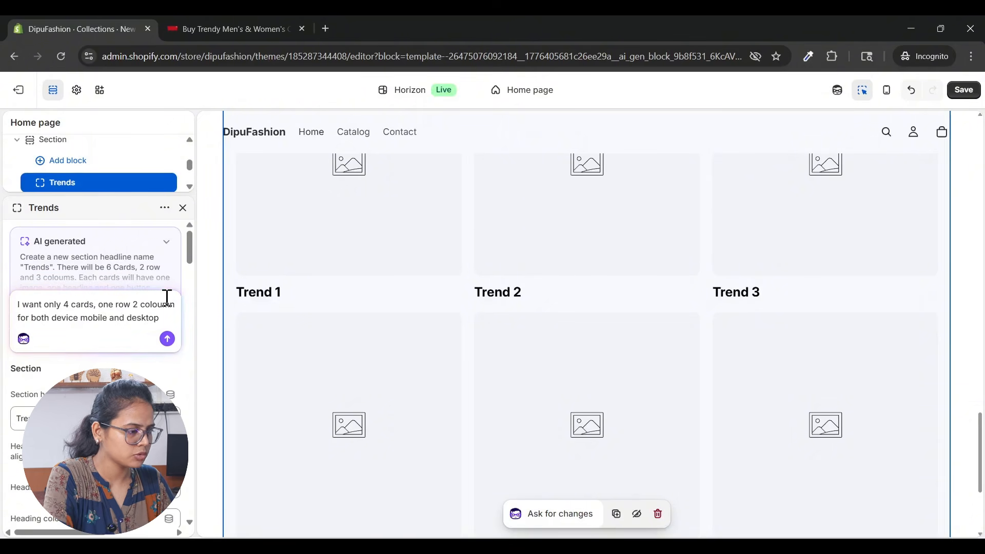
key(Return)
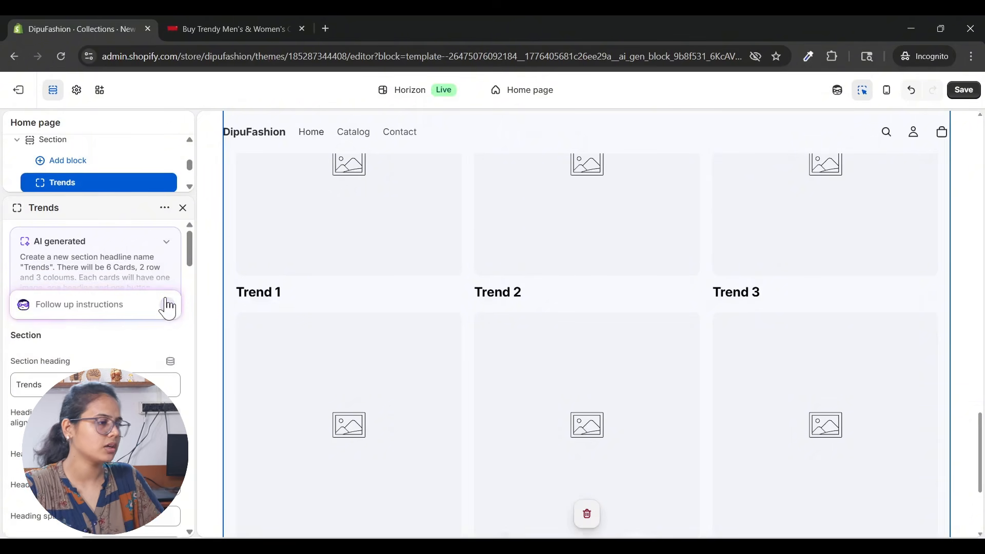
On the Levi's page, find the Loose & Baggy photo and bring up its save options
click(216, 23)
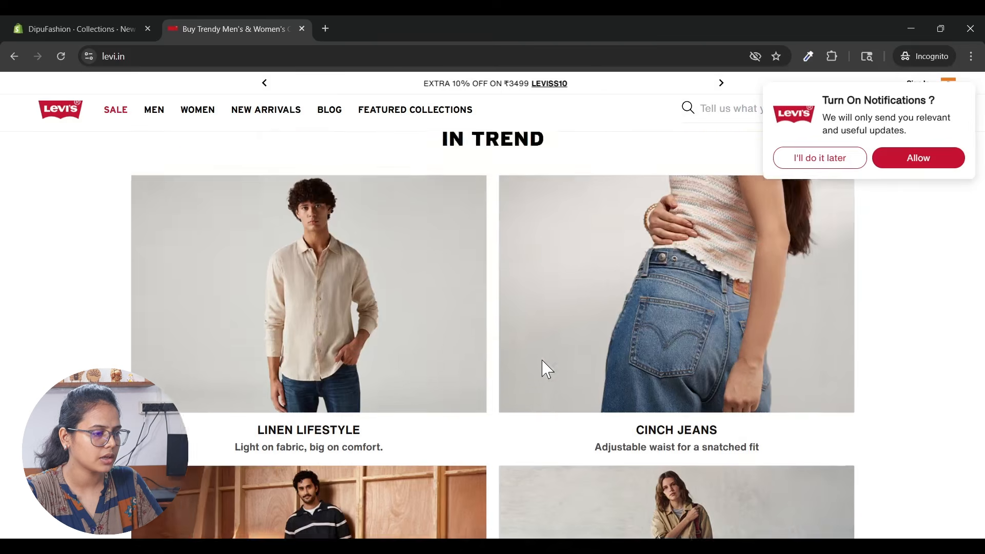
scroll(588, 418, up, 3)
scroll(588, 418, down, 8)
scroll(656, 422, up, 2)
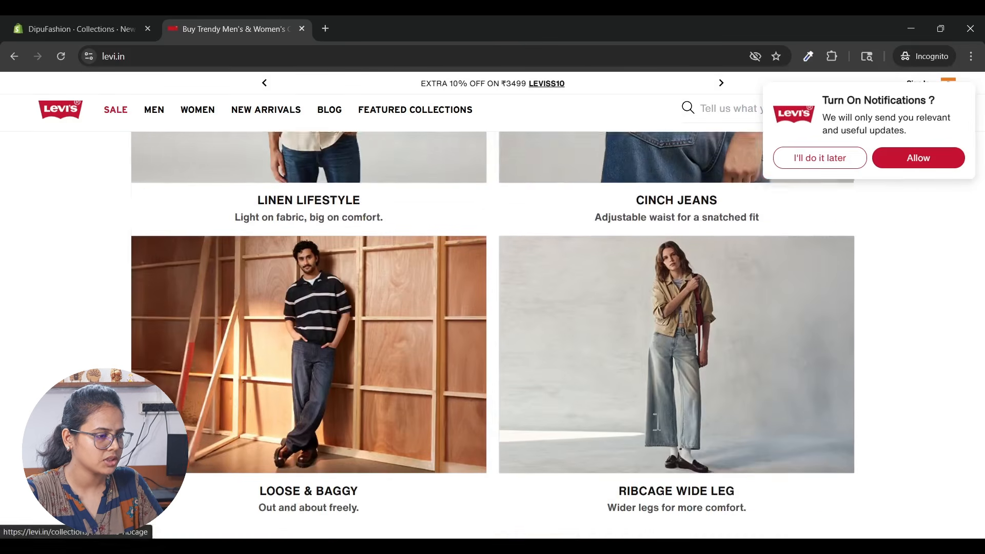
scroll(656, 422, up, 2)
scroll(372, 433, down, 2)
right_click(274, 336)
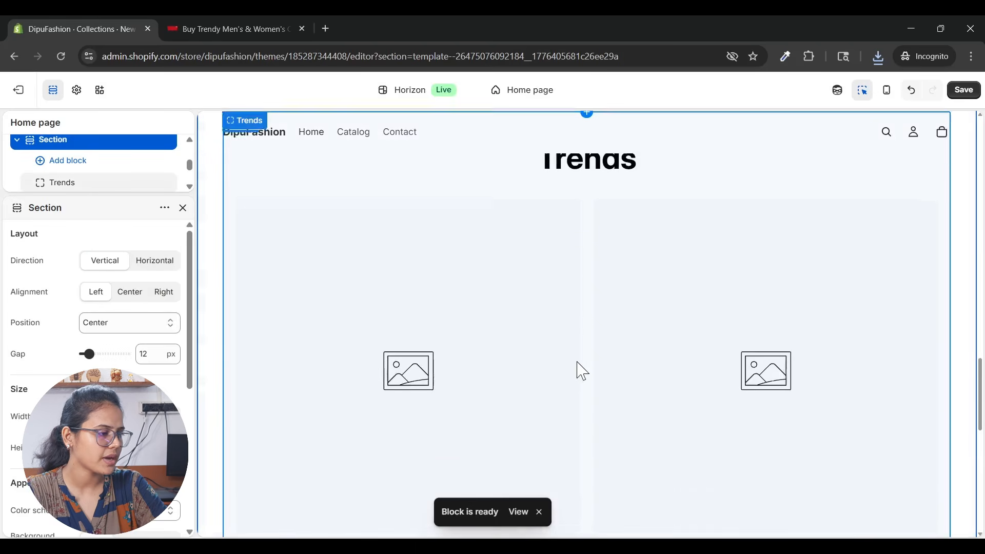
Select the Trends section and open the image picker for Card 1
scroll(123, 297, down, 3)
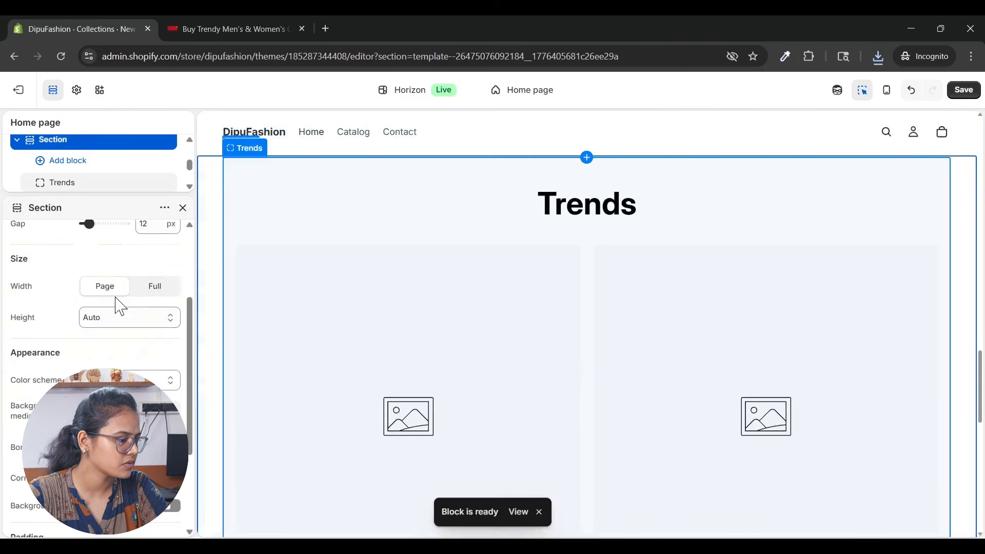
scroll(120, 307, down, 3)
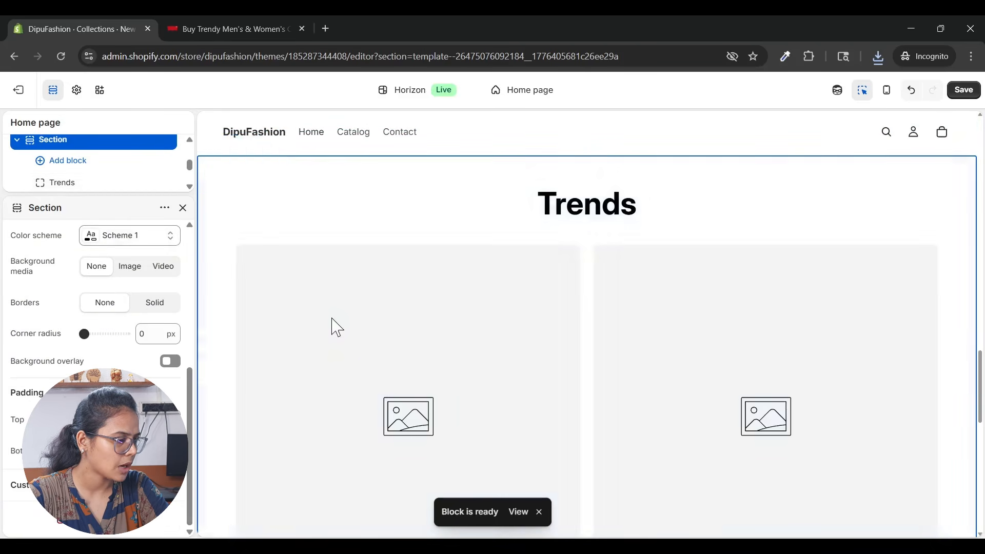
click(341, 347)
scroll(131, 363, down, 3)
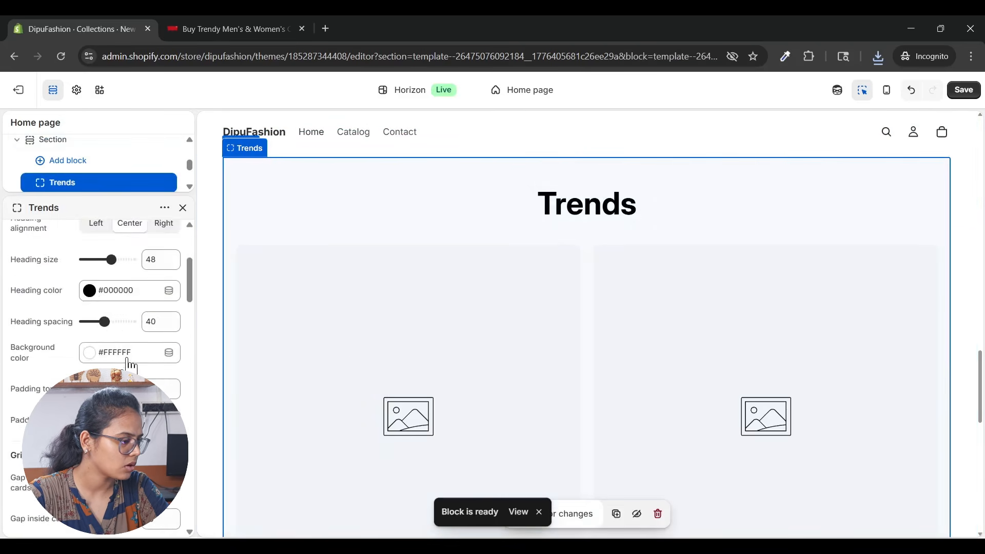
scroll(131, 365, down, 10)
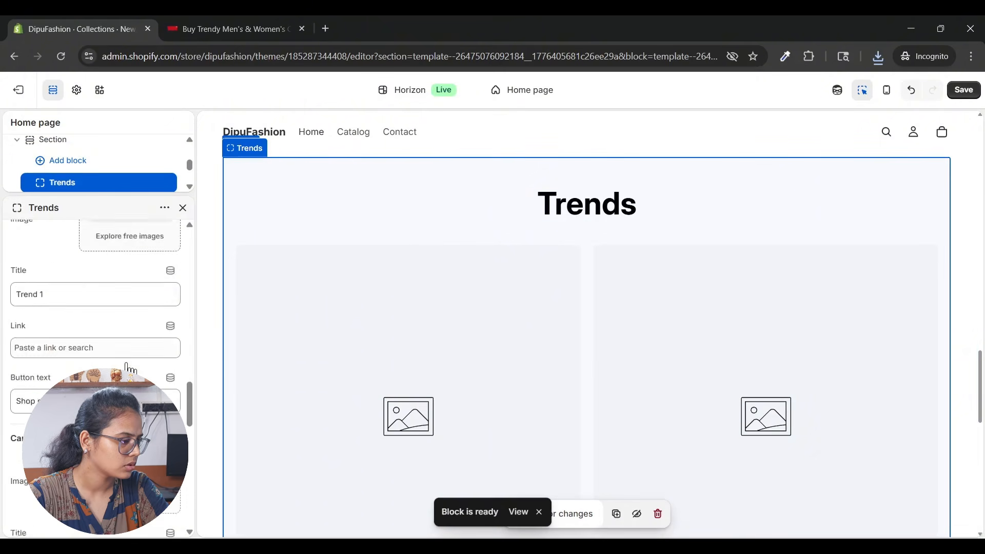
scroll(130, 368, up, 3)
click(130, 394)
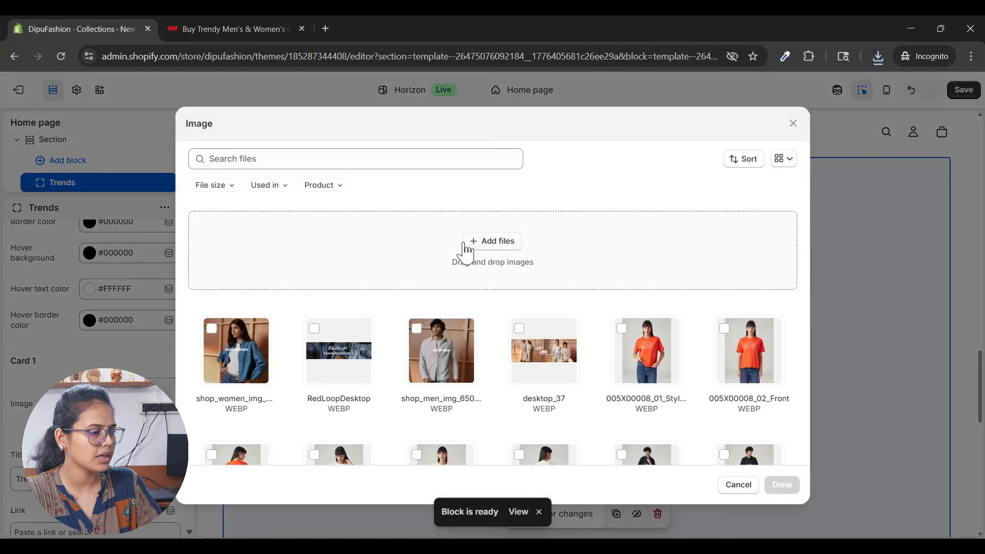
Upload four fashion photos from Downloads and set linen_shirt as Card 1's image
click(496, 246)
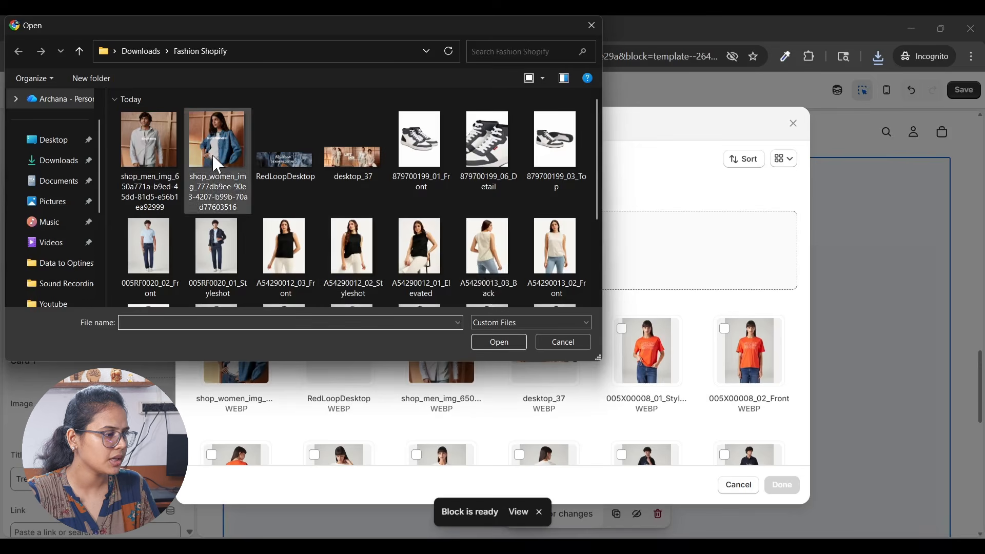
click(73, 161)
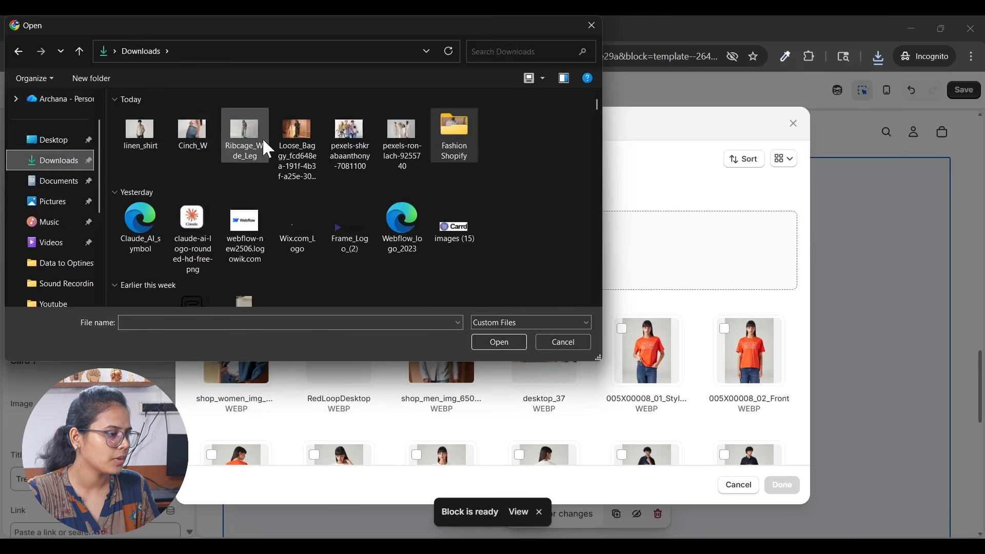
click(308, 149)
ctrl+click(252, 134)
ctrl+click(194, 134)
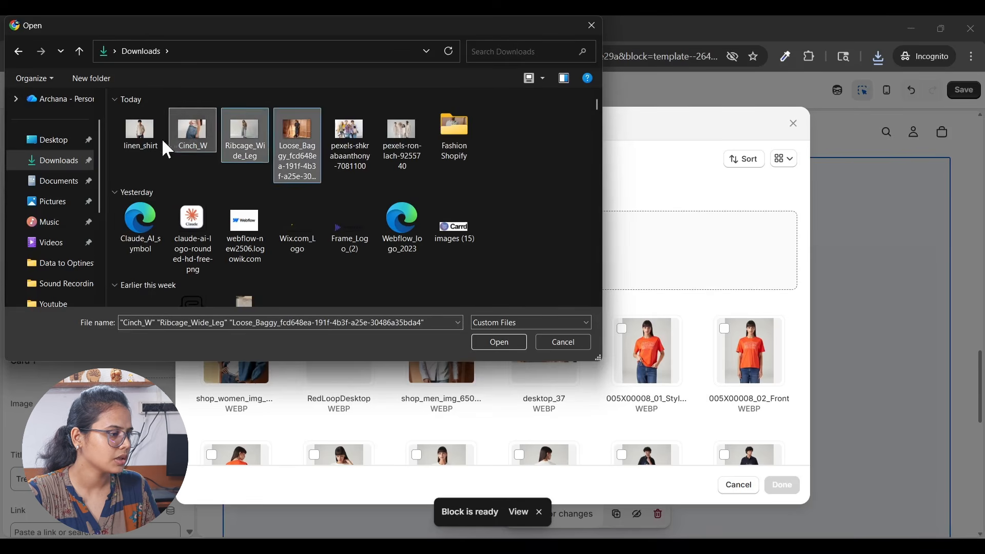
ctrl+click(141, 135)
click(498, 343)
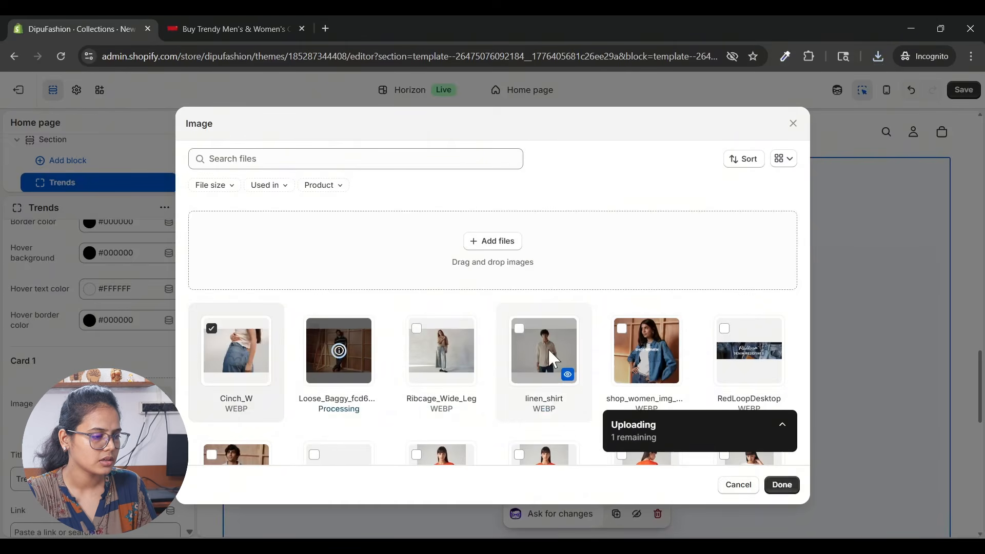
click(536, 343)
click(789, 488)
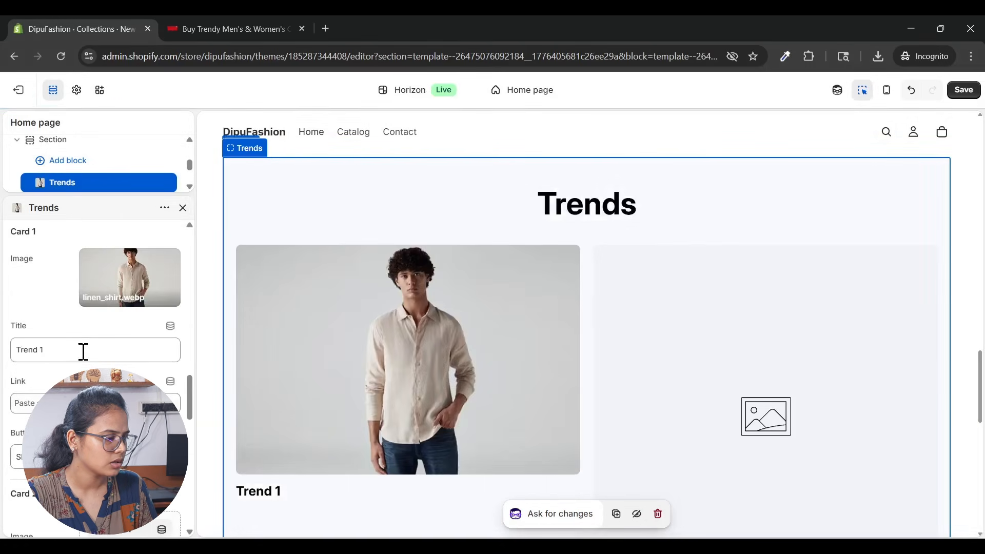
Copy the LINEN LIFESTYLE heading from Levi's for Card 1 and link it to the T-shirt collection
click(229, 29)
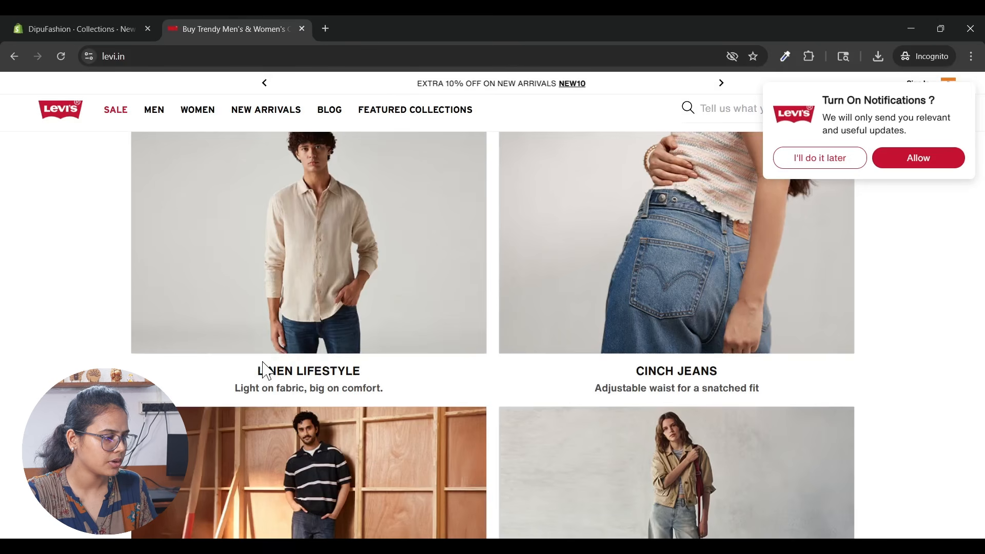
drag(258, 371, 399, 383)
click(82, 29)
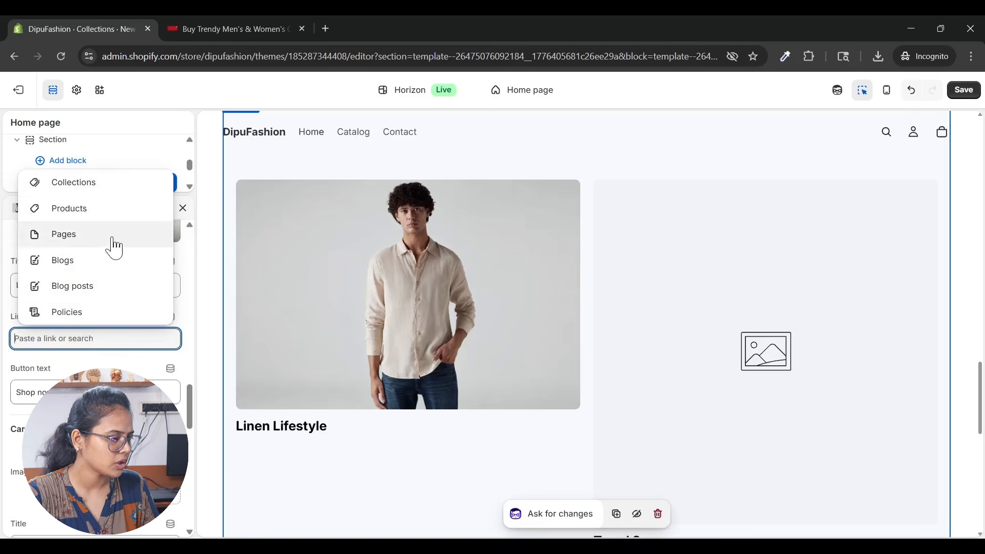
click(82, 208)
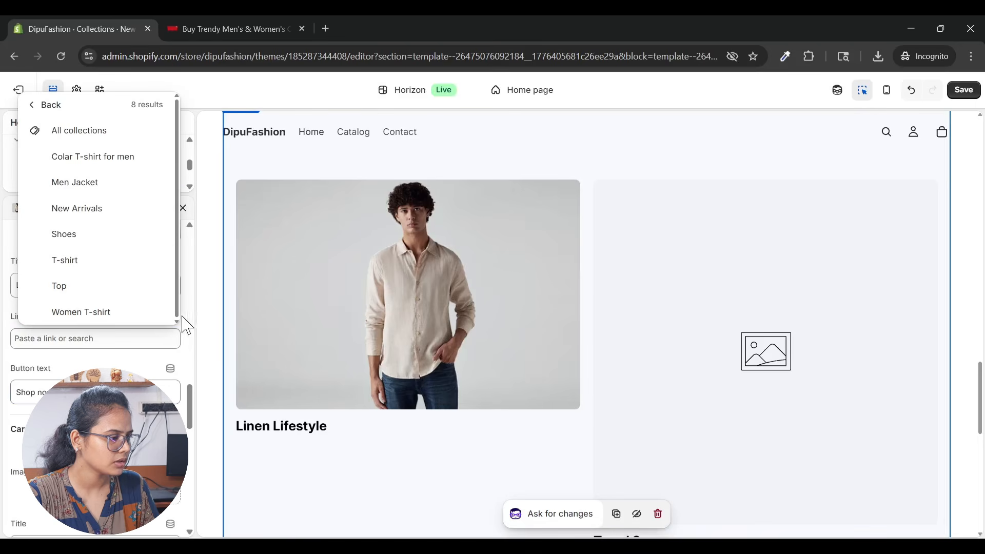
click(93, 262)
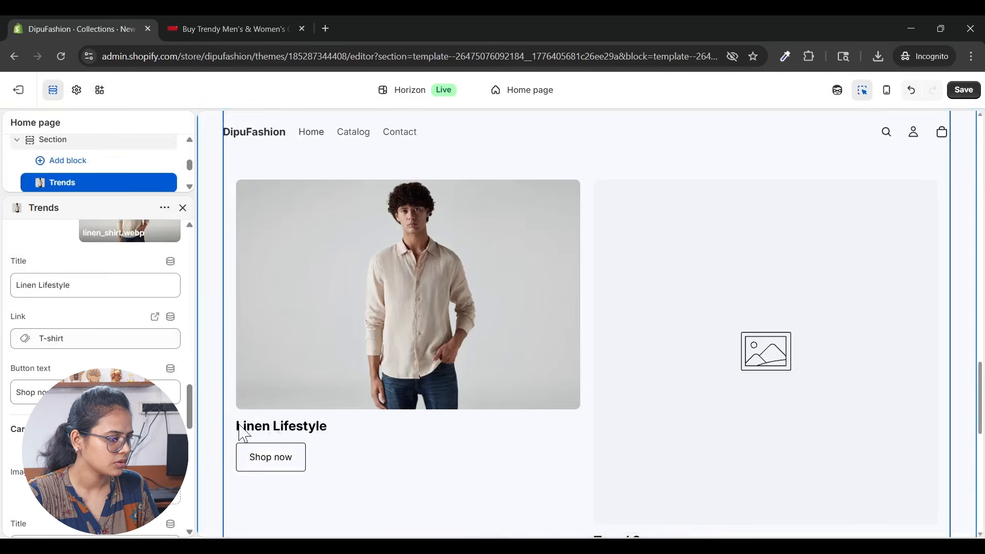
Give Card 2 the Cinch_W photo, the title 'Cinch Jeans' and a link to the Top collection
scroll(55, 373, down, 3)
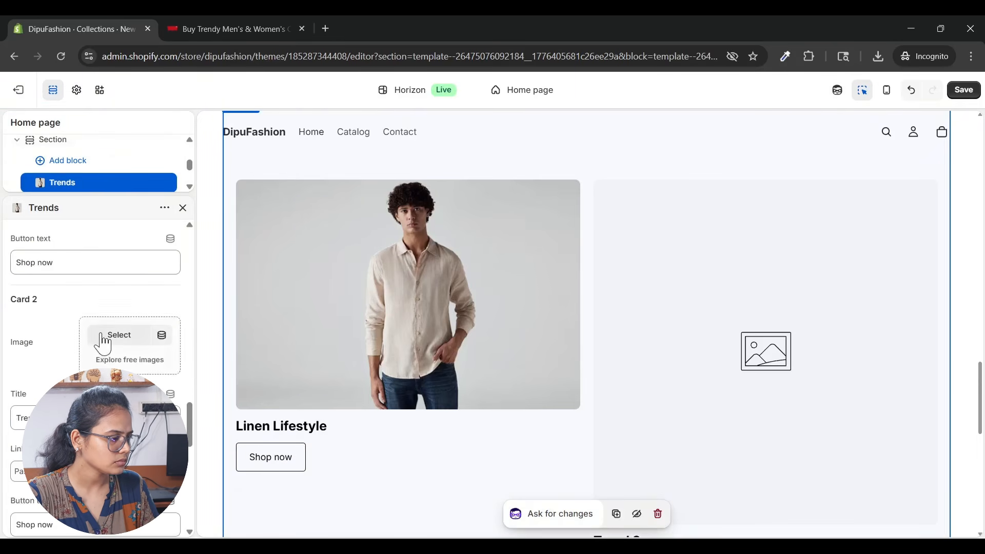
scroll(110, 329, down, 1)
click(121, 278)
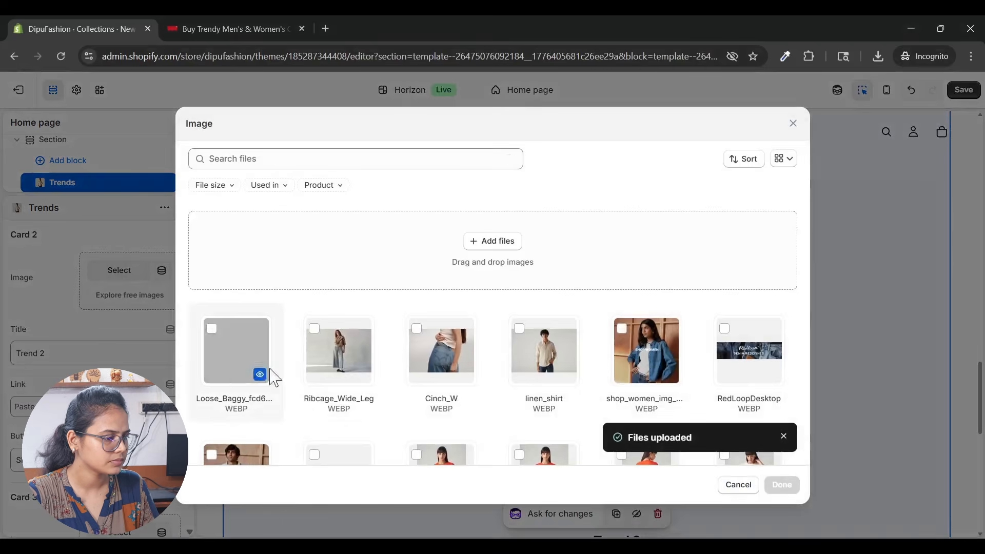
click(424, 351)
click(781, 485)
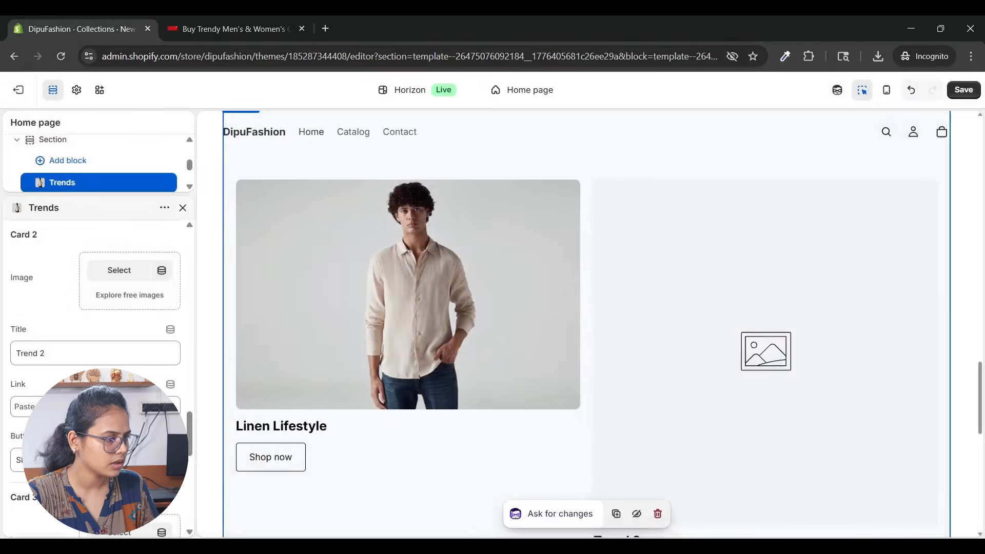
click(180, 28)
drag(636, 370, 745, 372)
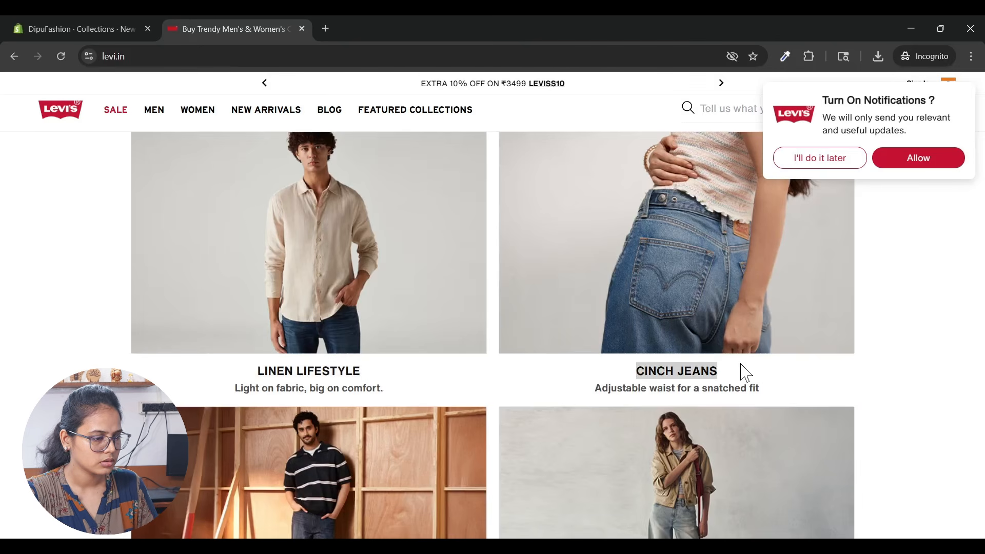
click(94, 29)
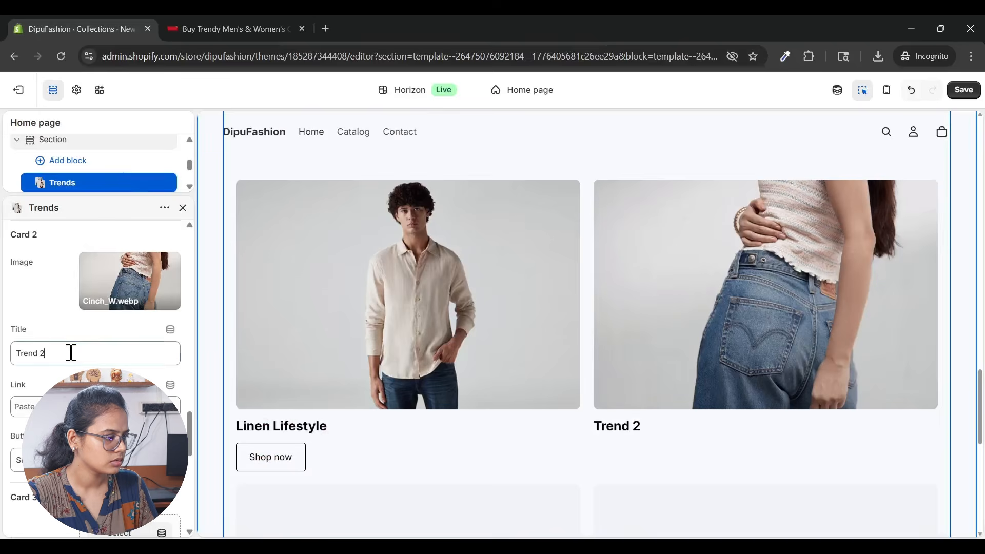
triple_click(72, 353)
text(Cinch Jeans)
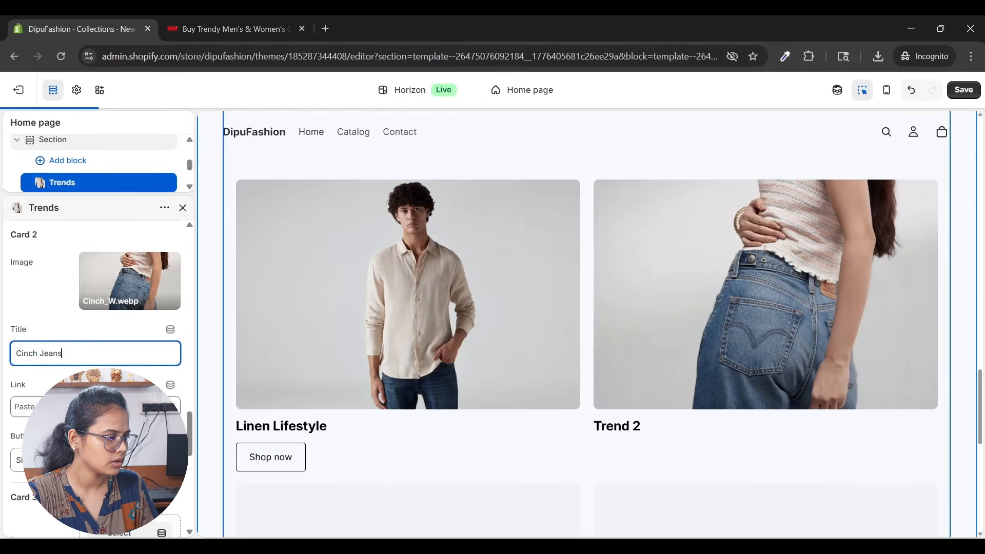
click(82, 406)
click(74, 253)
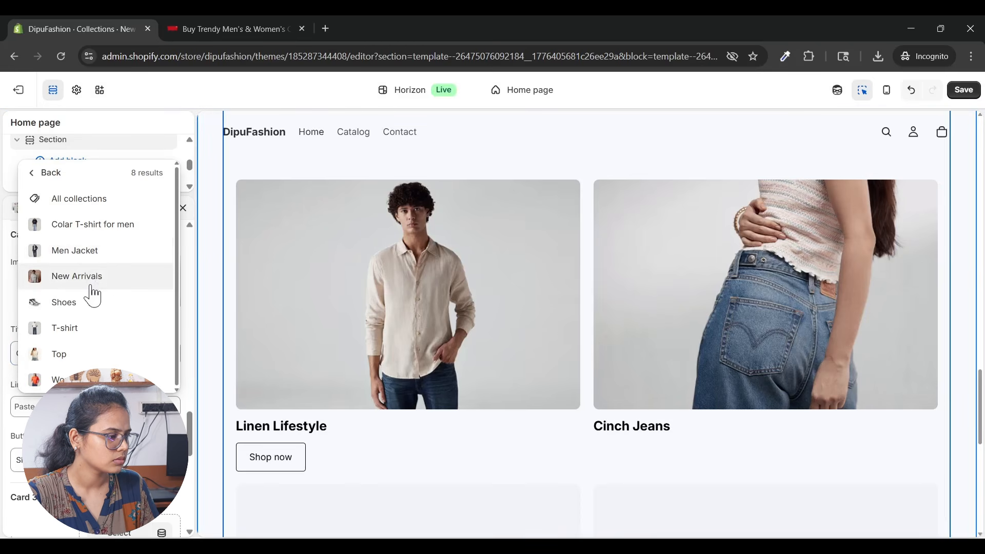
click(82, 355)
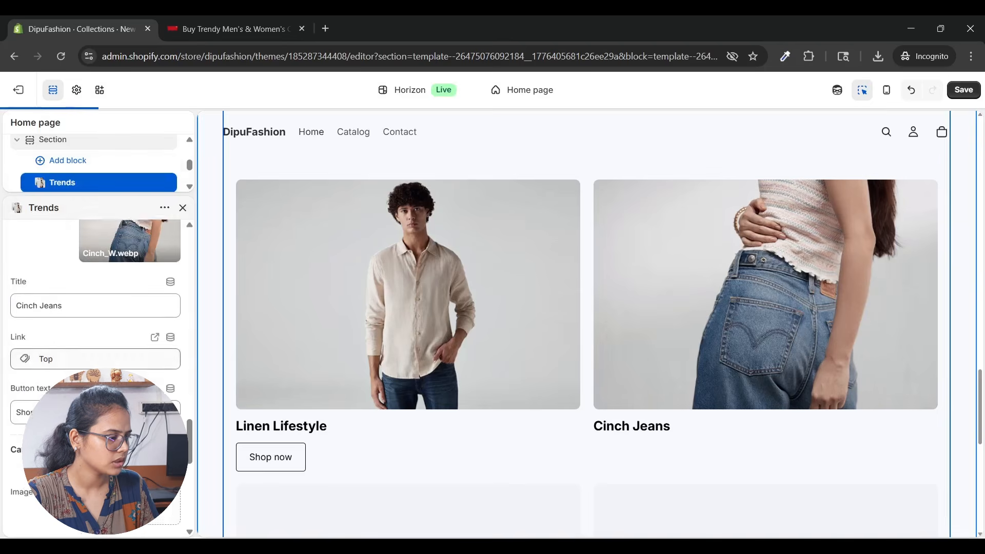
Set Card 3's image to Ribcage_Wide_Leg and link it to a store collection
scroll(123, 277, down, 5)
click(123, 276)
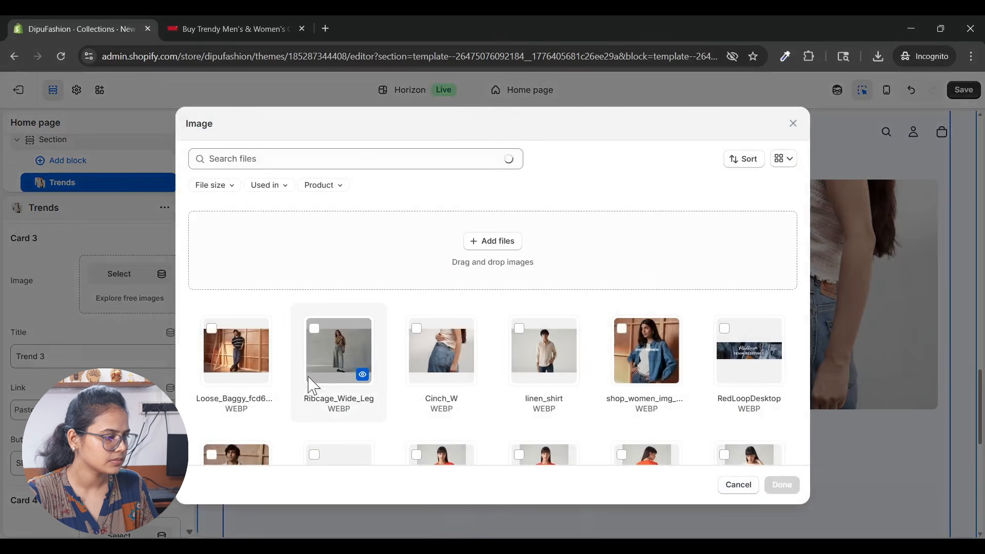
click(314, 386)
click(783, 485)
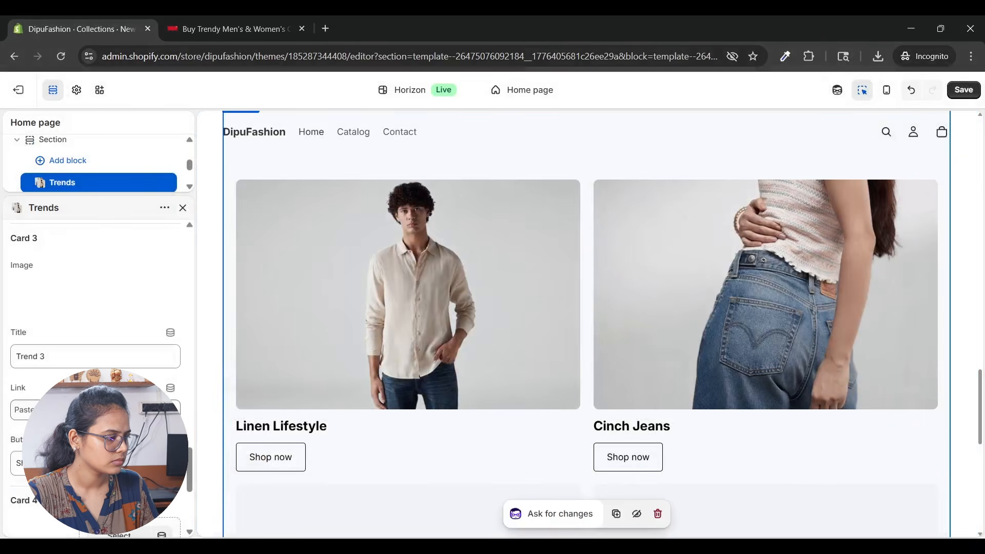
click(26, 410)
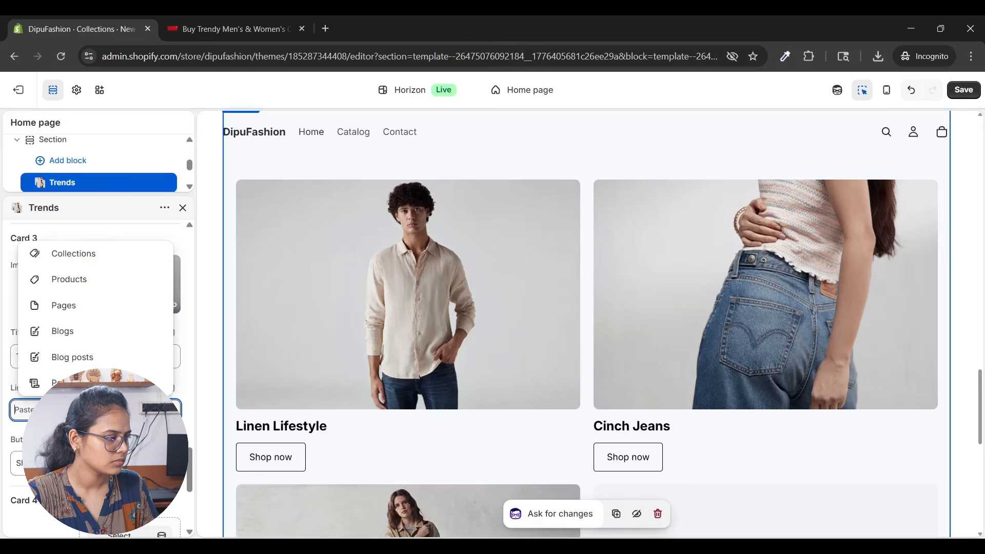
click(89, 277)
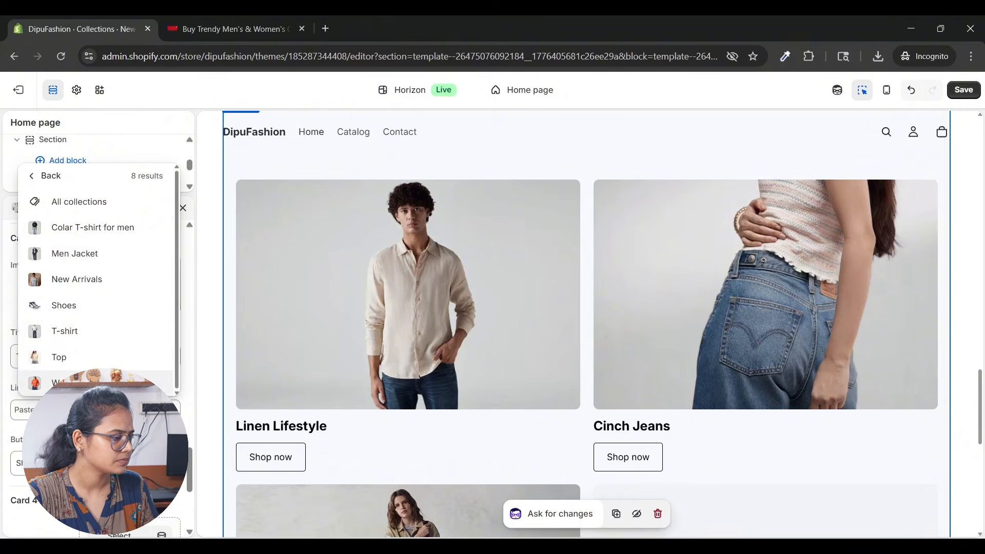
click(117, 358)
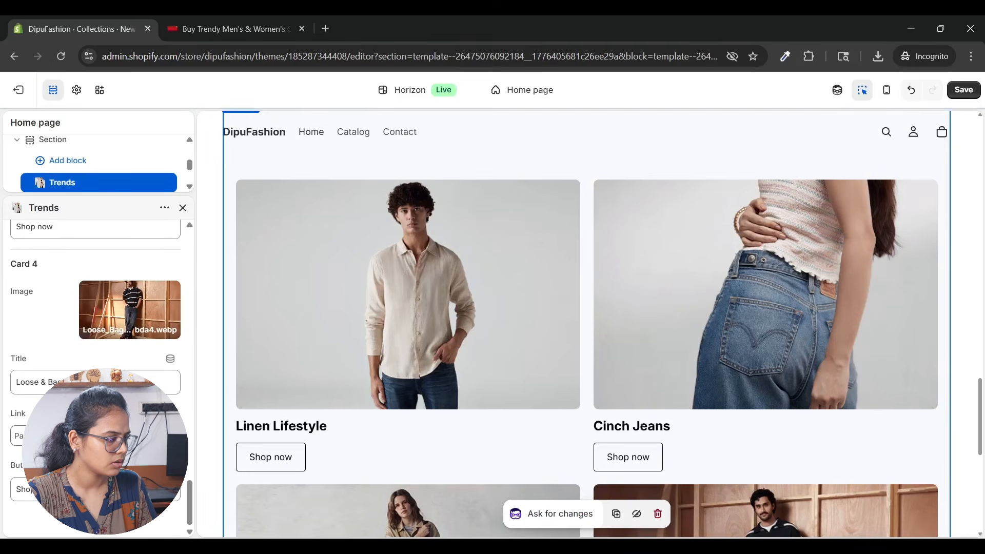
Link Card 4 to the Colar T-shirt for men collection
click(80, 436)
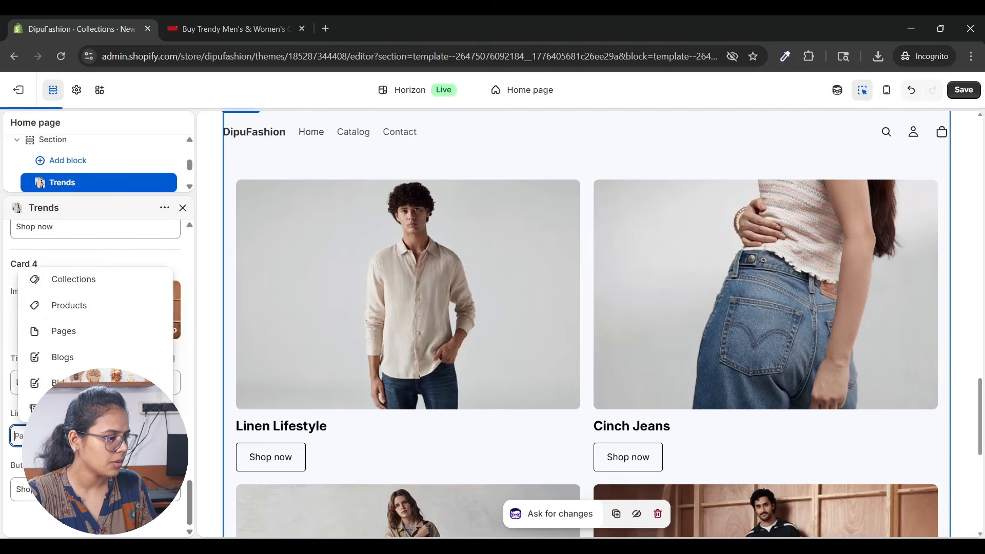
click(80, 286)
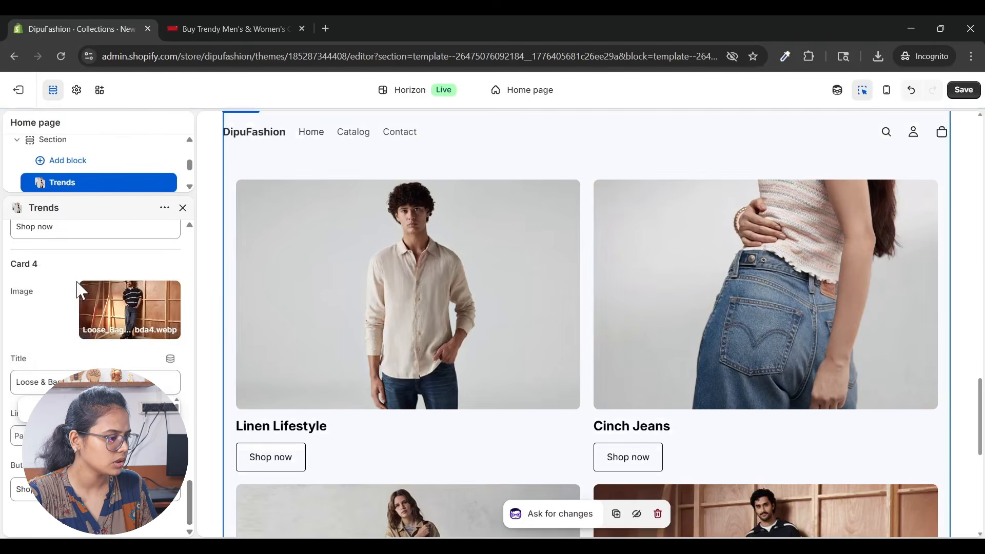
click(68, 263)
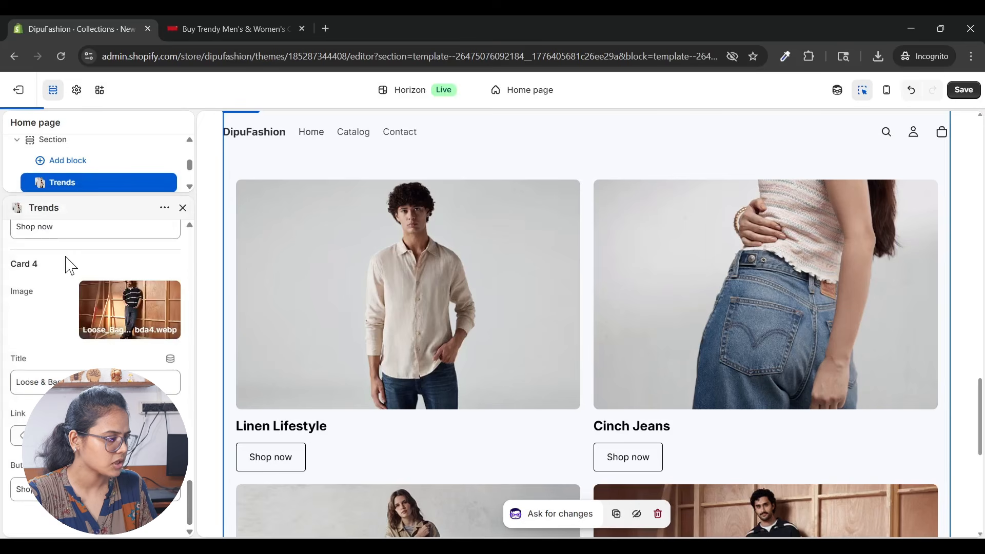
scroll(618, 407, down, 7)
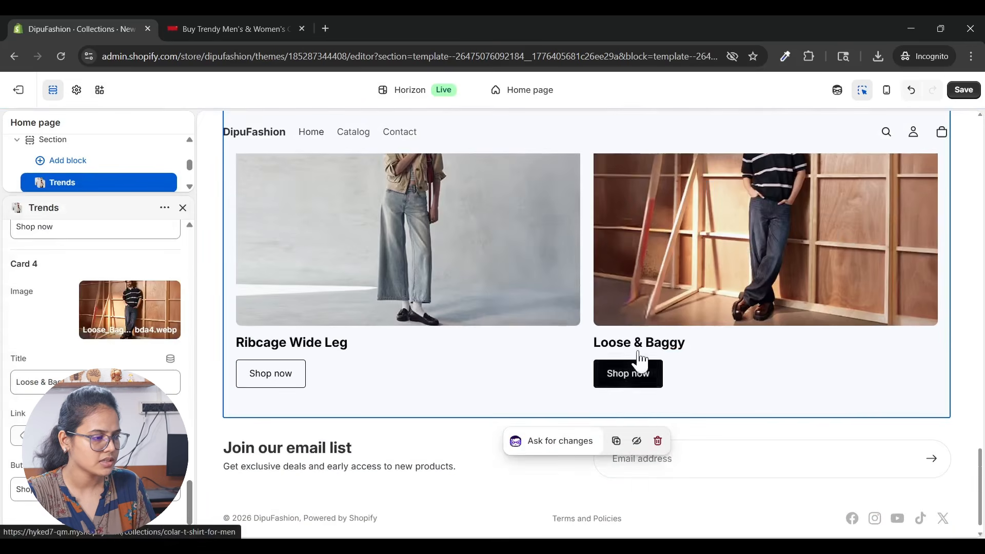
scroll(610, 320, up, 10)
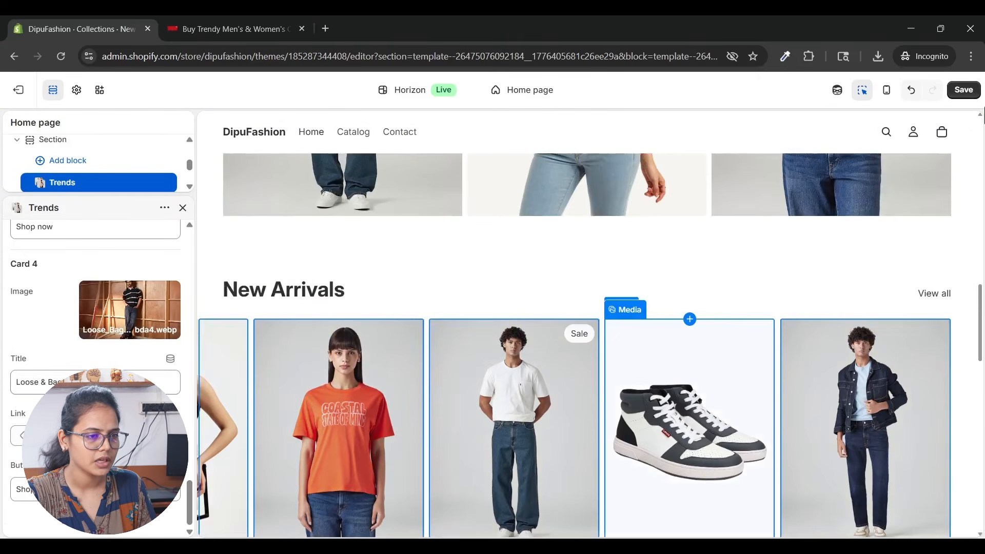
Save the home page, close the Trends block settings and collapse the Section group
click(965, 90)
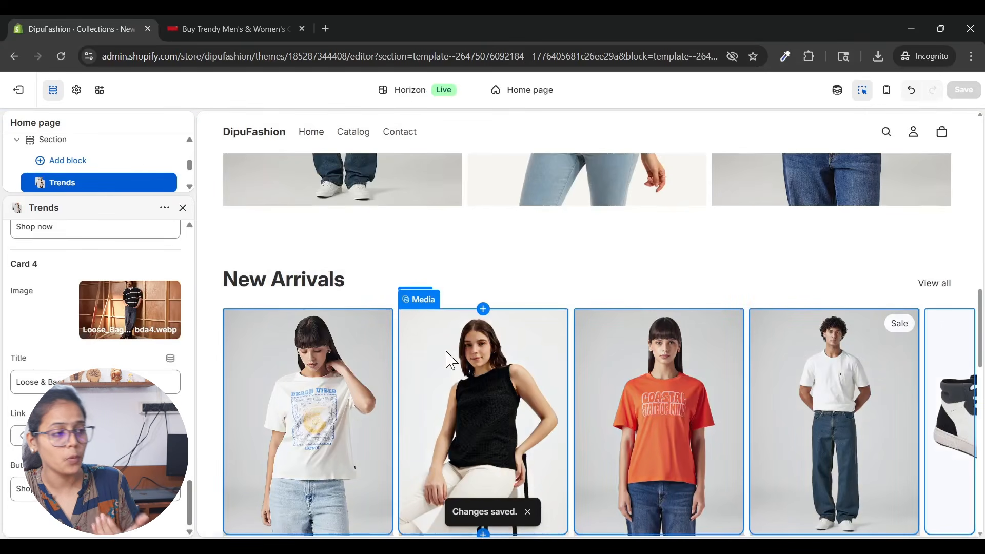
scroll(352, 341, down, 10)
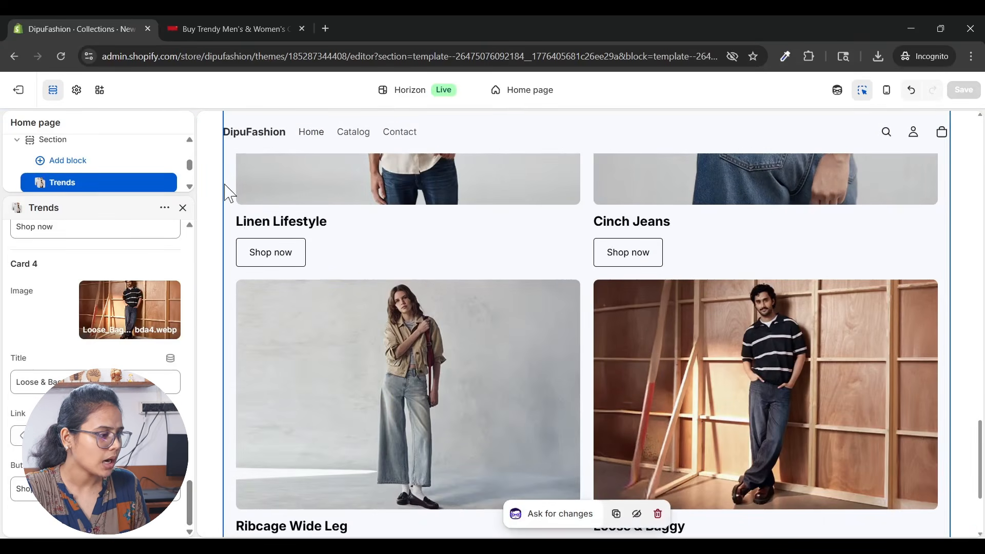
click(183, 207)
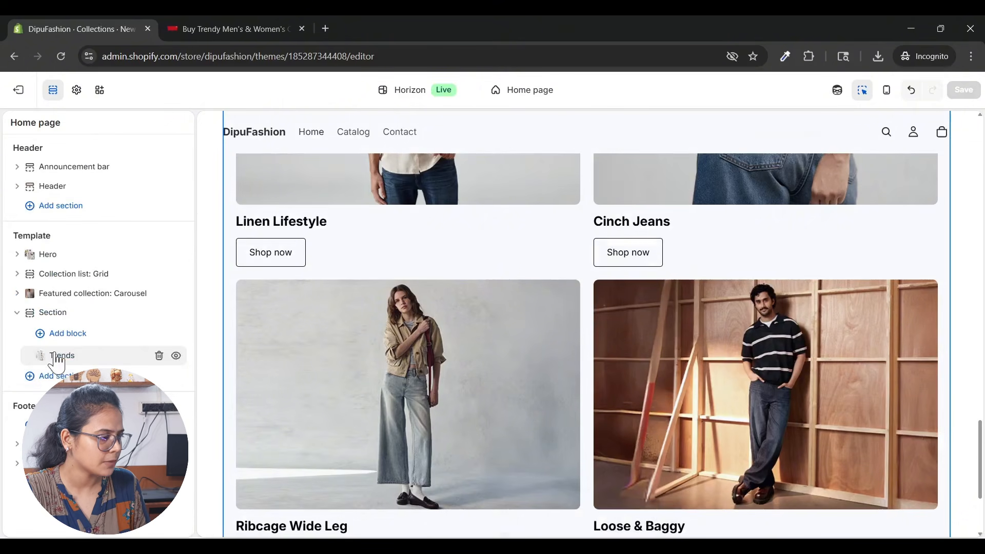
click(18, 313)
Browse the list of sections available for the home page and dismiss it without adding one
click(80, 341)
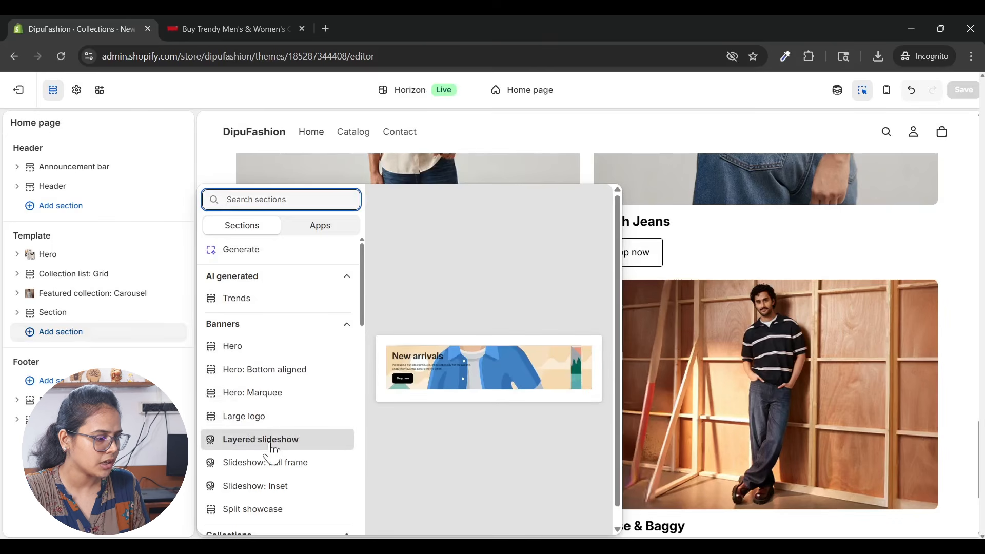
scroll(267, 462, down, 2)
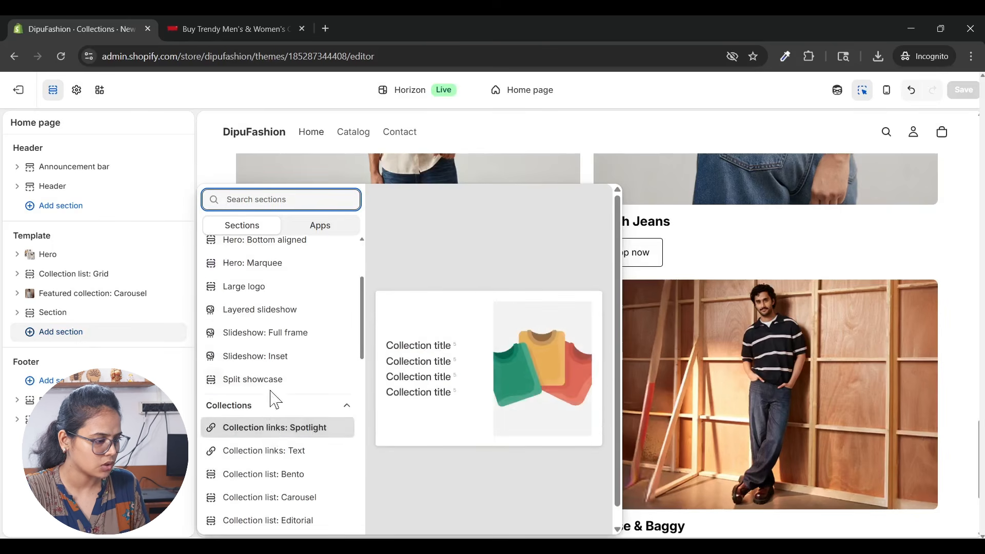
scroll(272, 406, down, 1)
scroll(272, 391, down, 6)
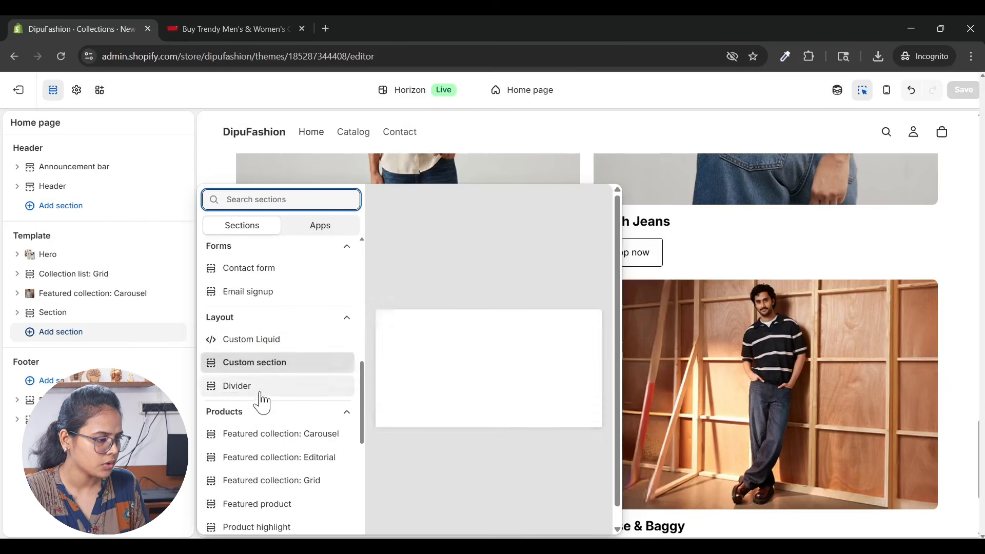
scroll(270, 455, down, 4)
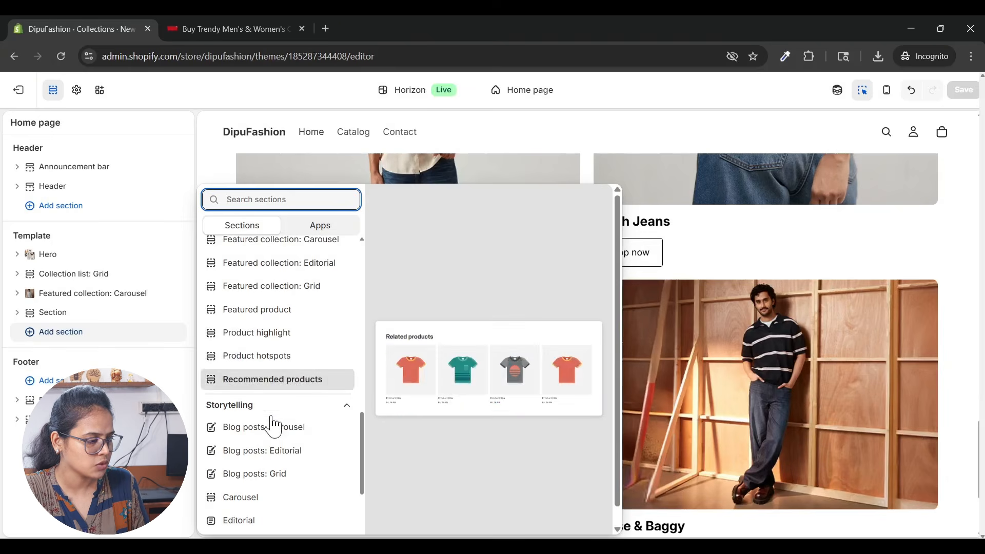
scroll(273, 431, down, 3)
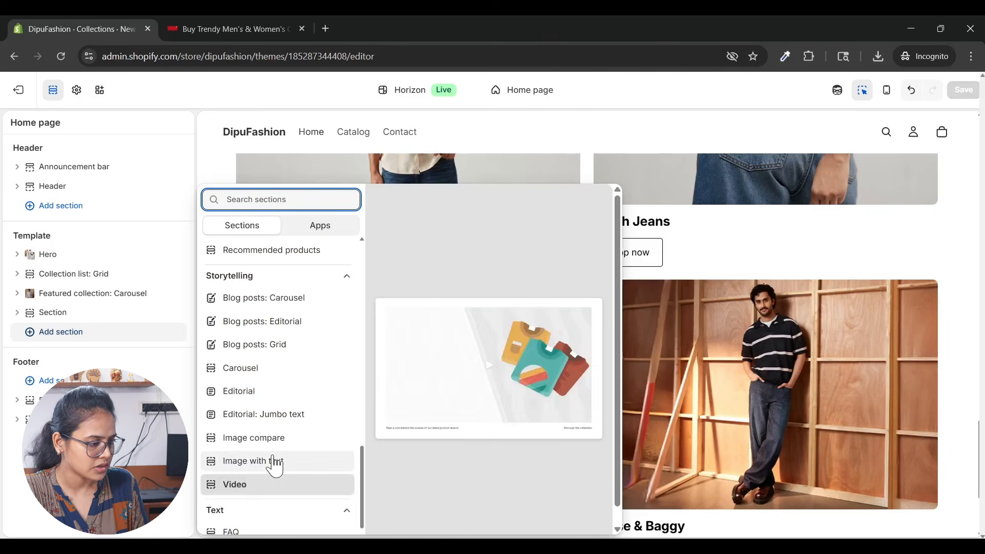
scroll(287, 297, up, 6)
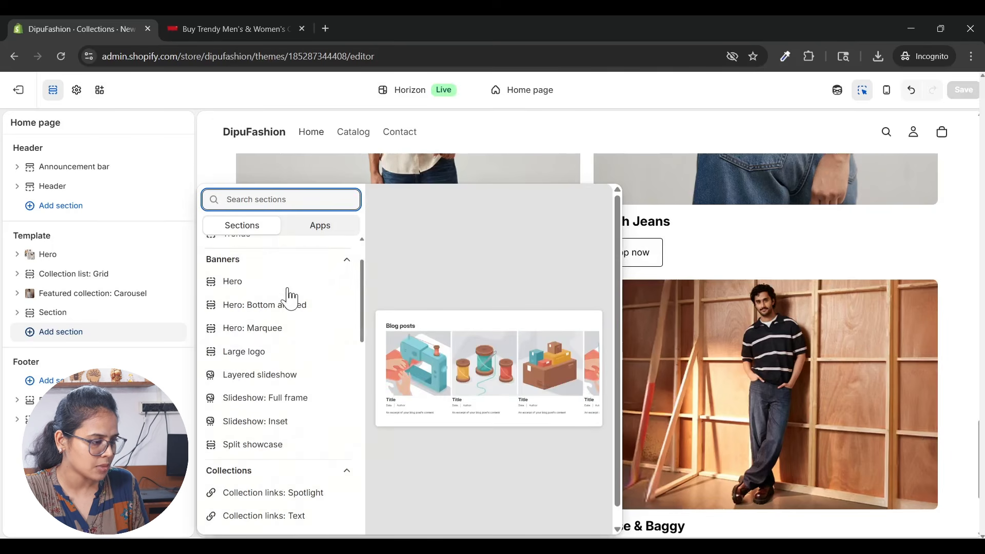
scroll(260, 403, up, 2)
key(Escape)
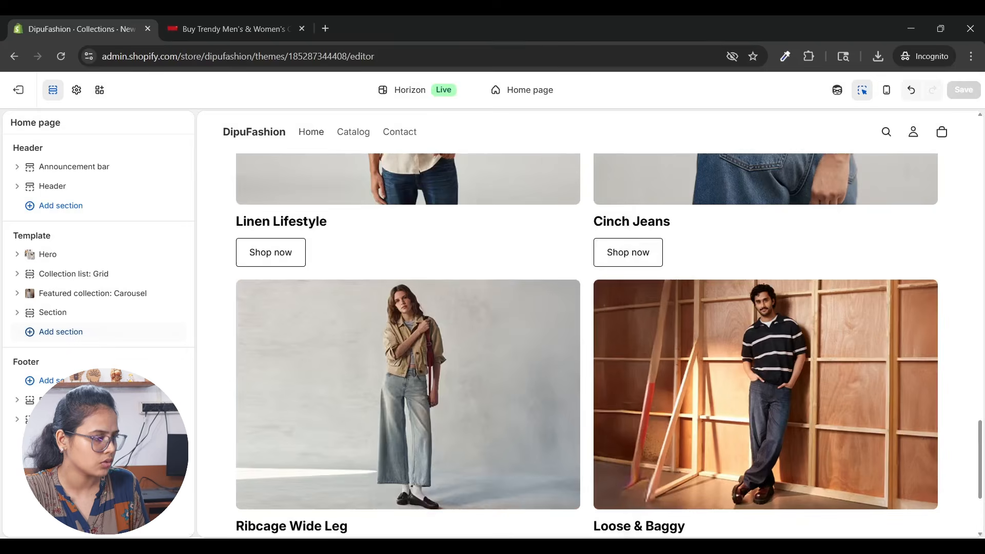
Switch the editor to Products > Default product and scroll through the Men Black T-shirt with Colar preview
click(543, 100)
click(497, 166)
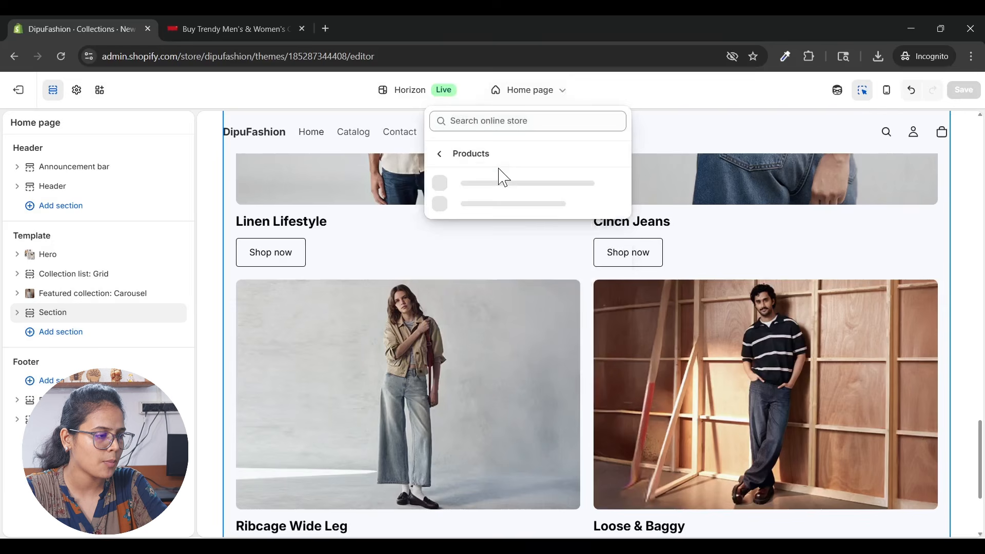
click(500, 196)
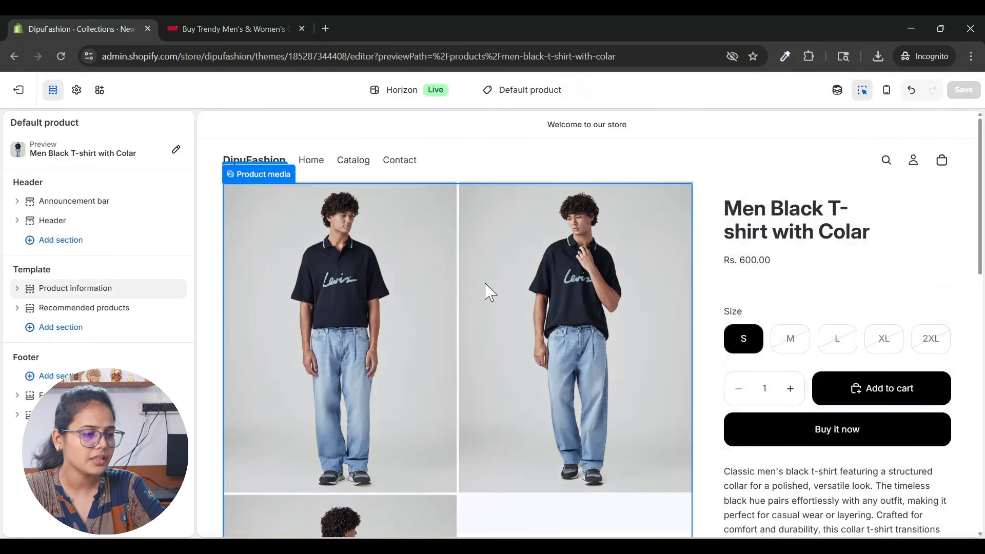
scroll(715, 252, down, 12)
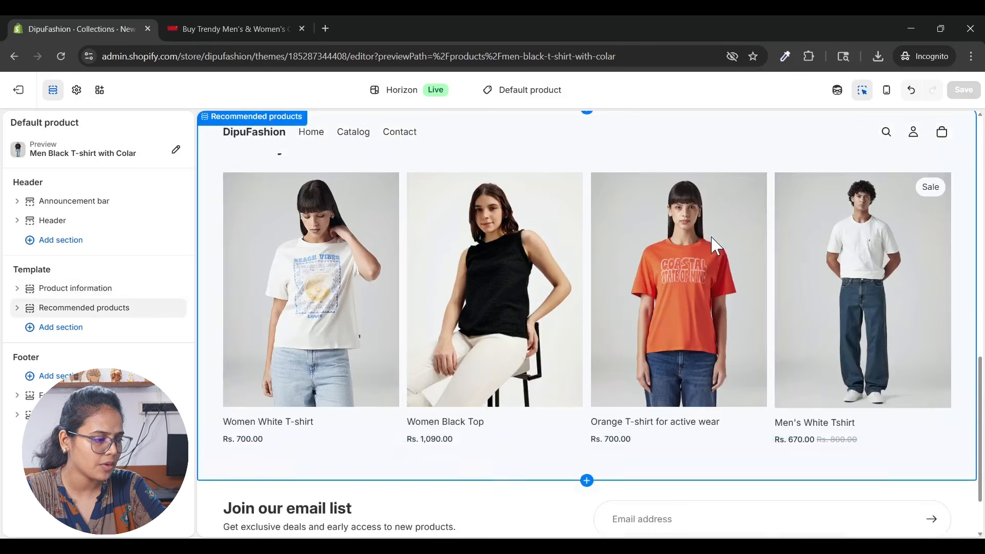
scroll(567, 253, up, 4)
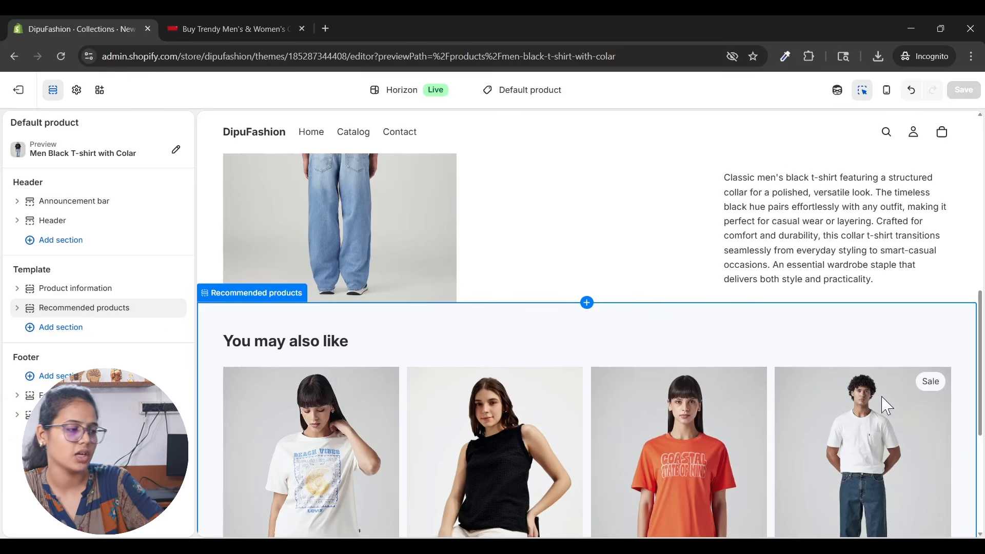
scroll(765, 339, down, 5)
scroll(496, 330, up, 15)
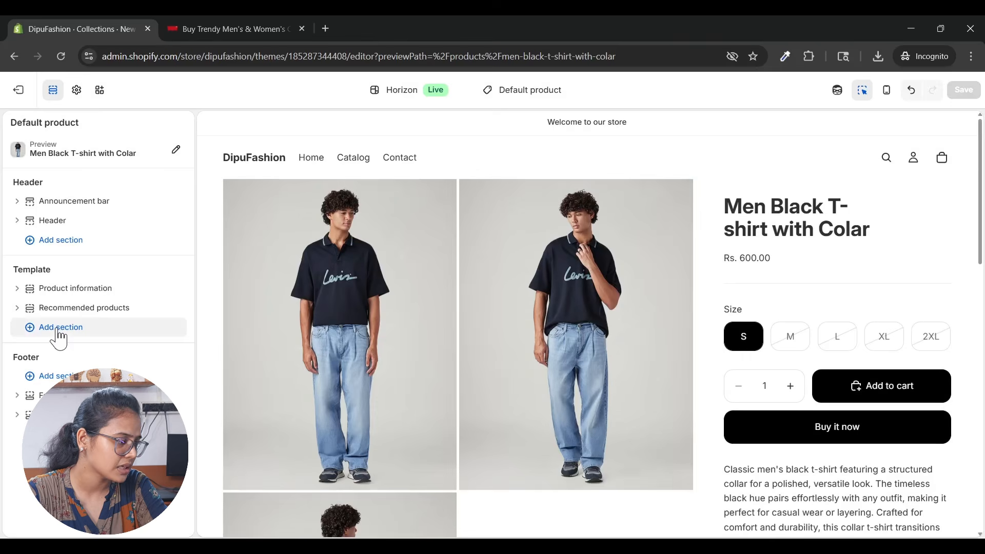
scroll(406, 332, down, 6)
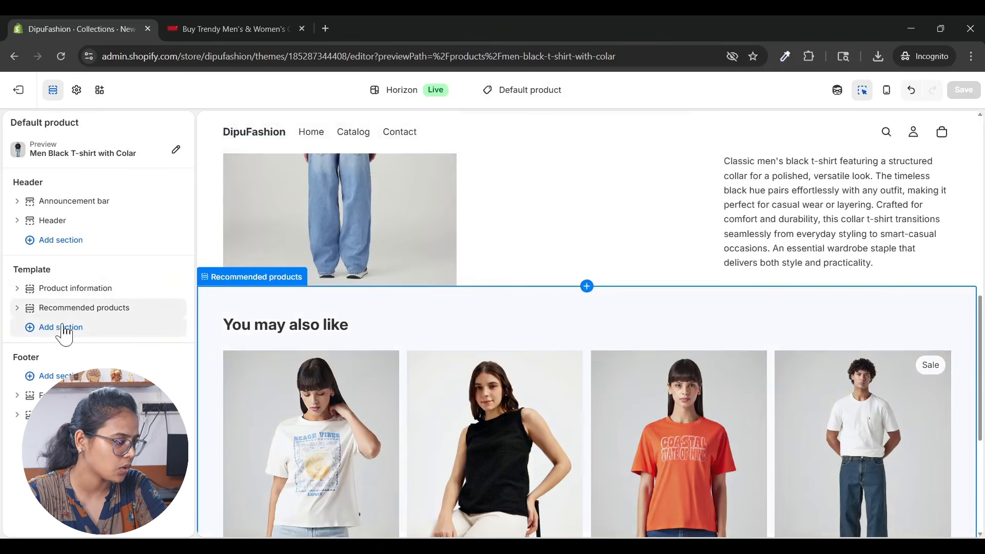
Browse the sections available for the product page and dismiss the list without adding one
click(64, 331)
scroll(282, 369, down, 3)
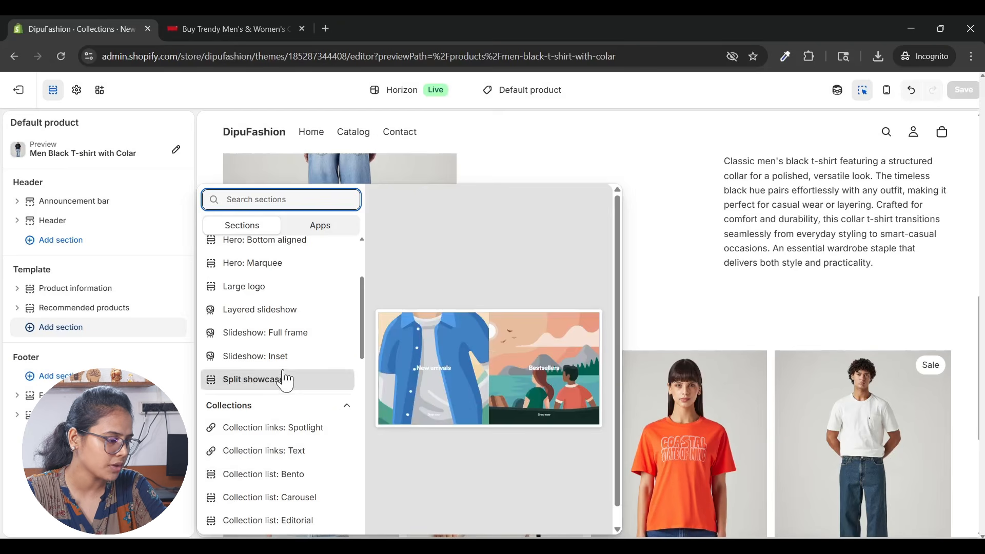
scroll(282, 420, down, 5)
scroll(298, 349, down, 5)
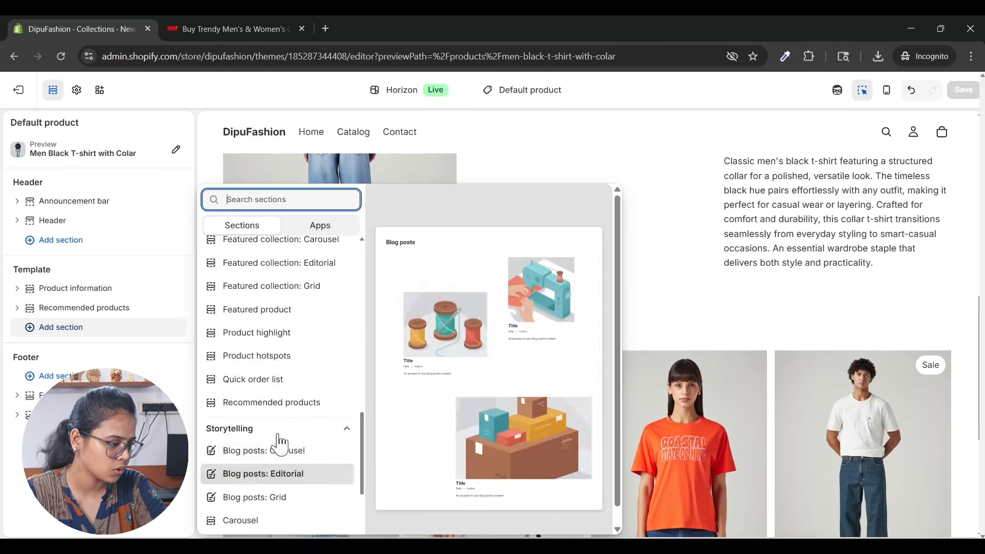
scroll(279, 443, down, 4)
scroll(253, 459, down, 1)
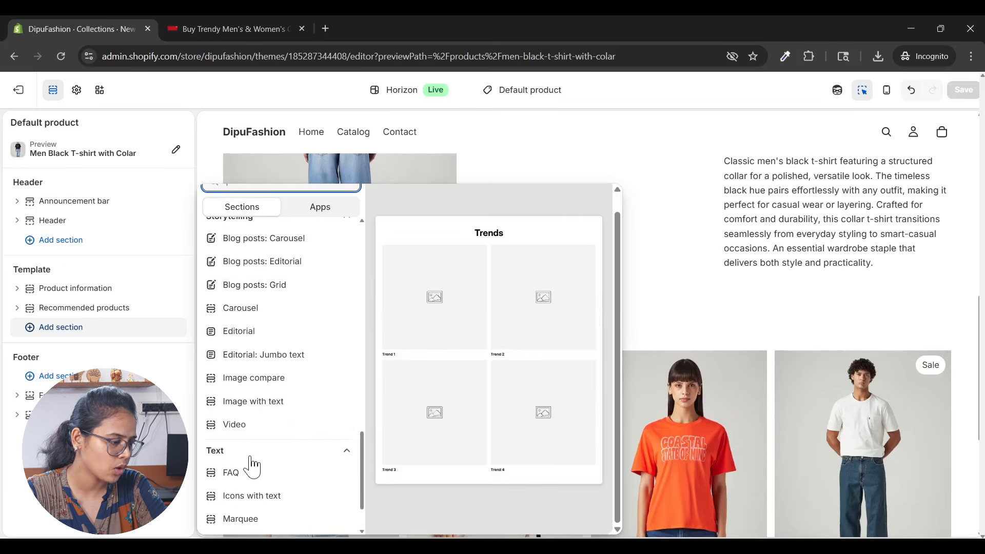
scroll(306, 341, up, 15)
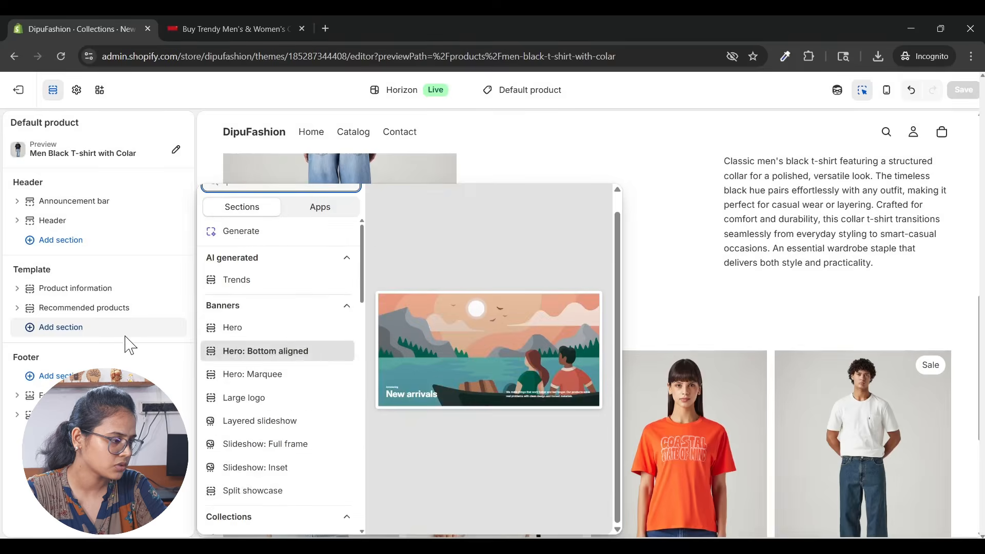
click(128, 347)
scroll(621, 339, up, 10)
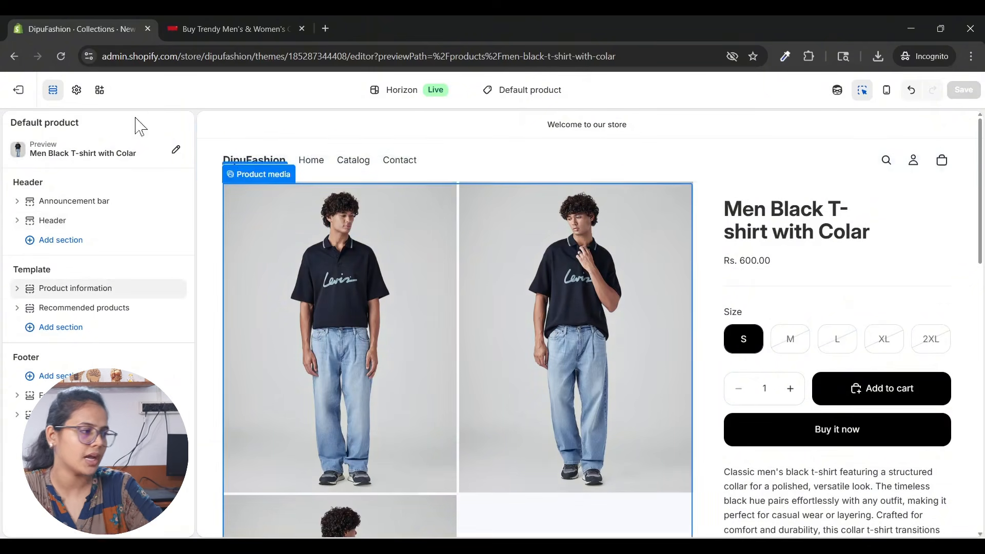
Upload the two logo images and set Frame_Logo__2 as the theme's default logo
click(77, 91)
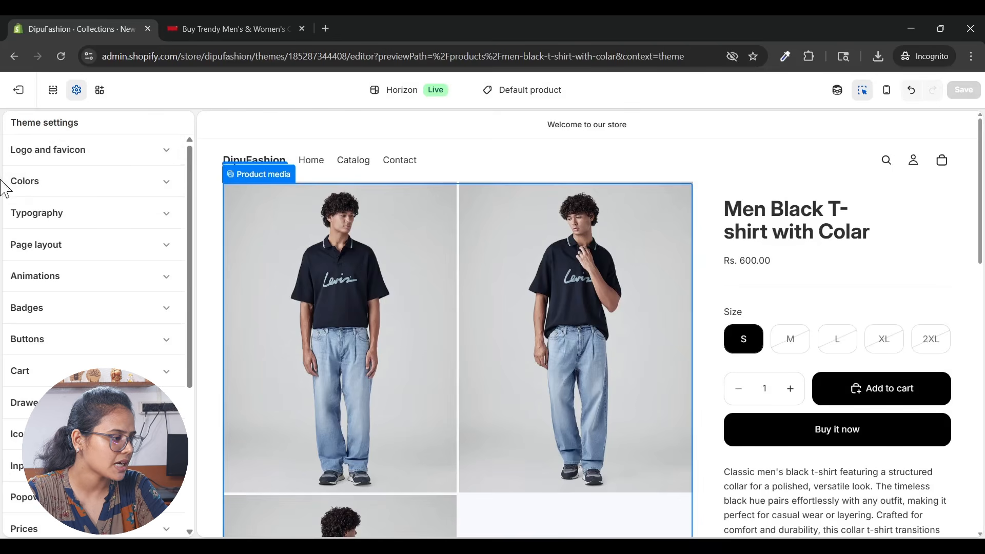
click(149, 154)
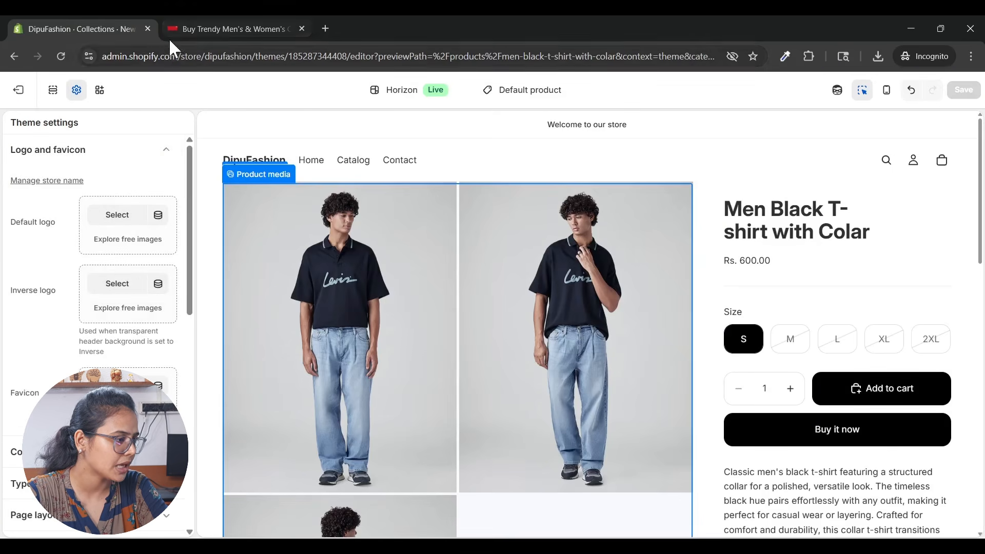
mouse_move(174, 30)
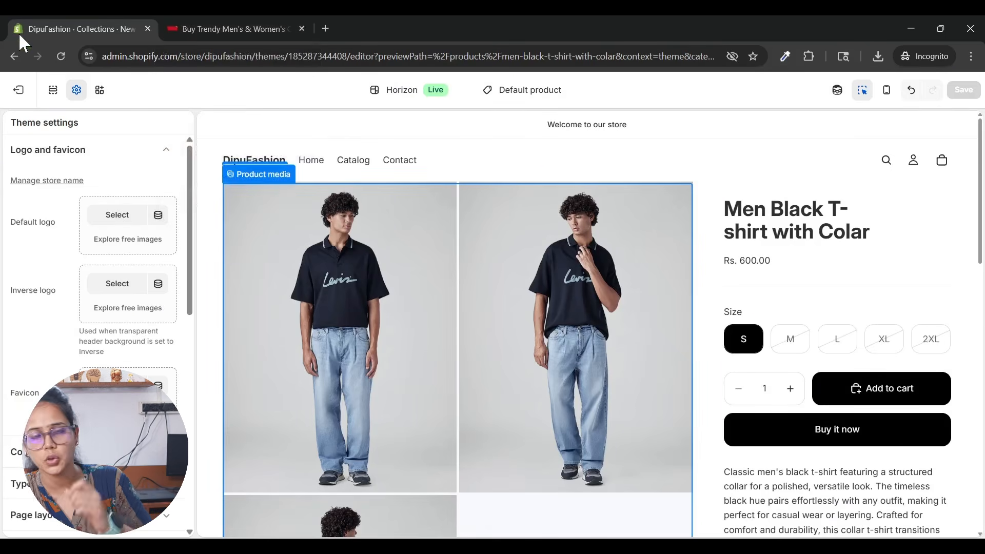
click(118, 218)
click(501, 243)
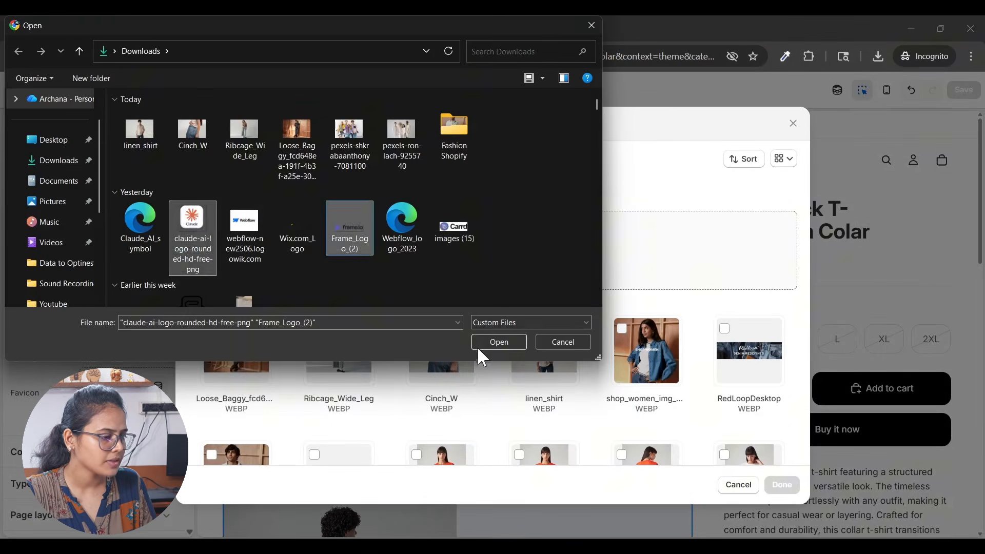
click(489, 341)
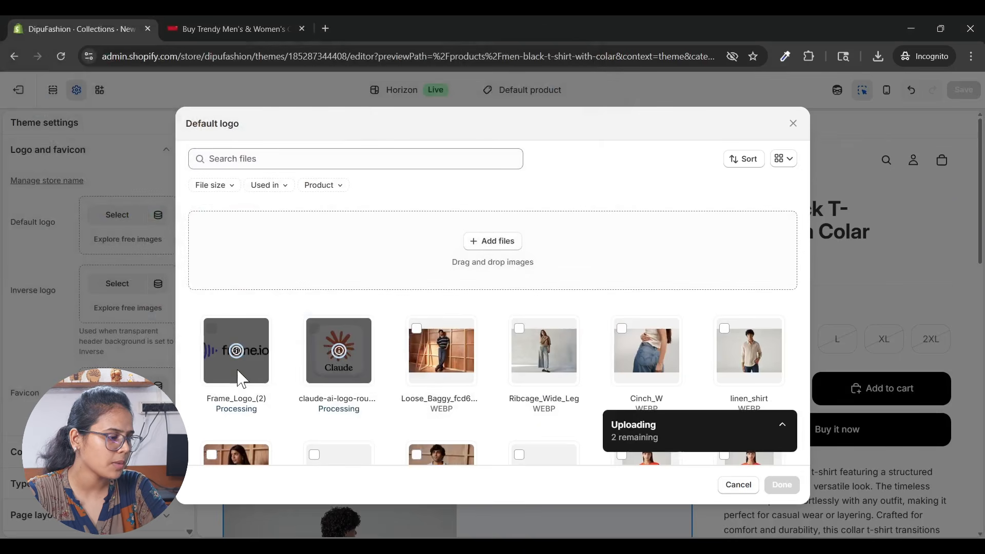
click(254, 362)
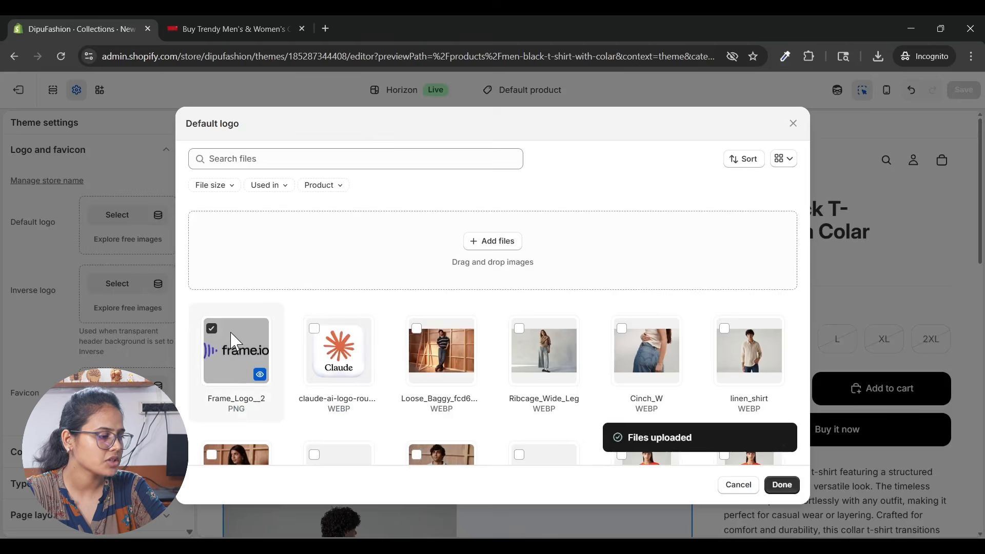
click(786, 494)
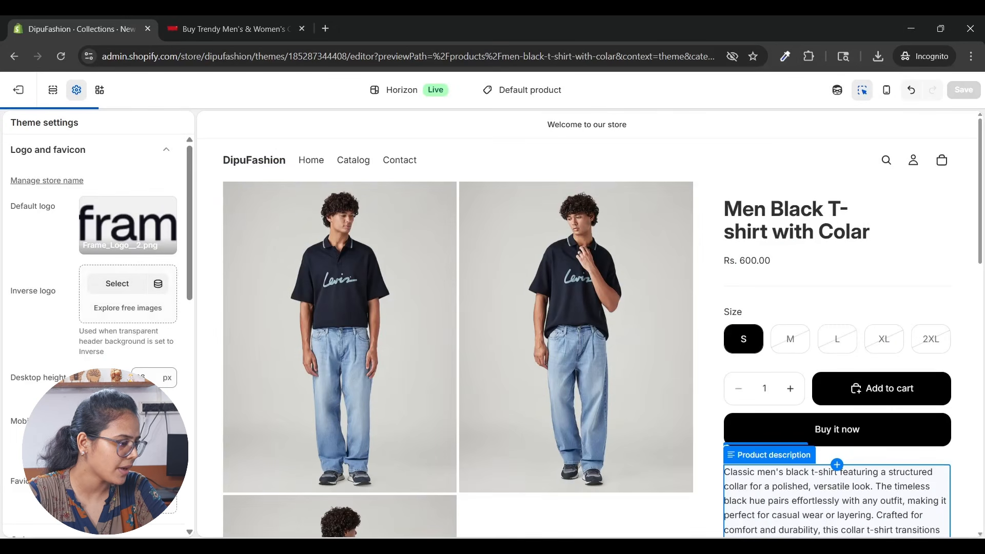
Set the Claude logo image as the favicon and save the theme
click(117, 410)
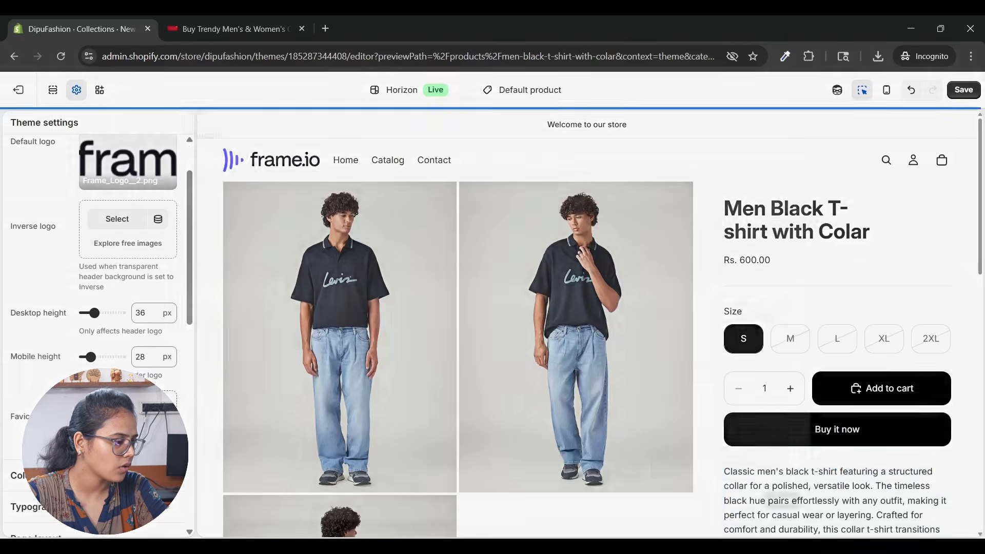
click(336, 362)
click(784, 486)
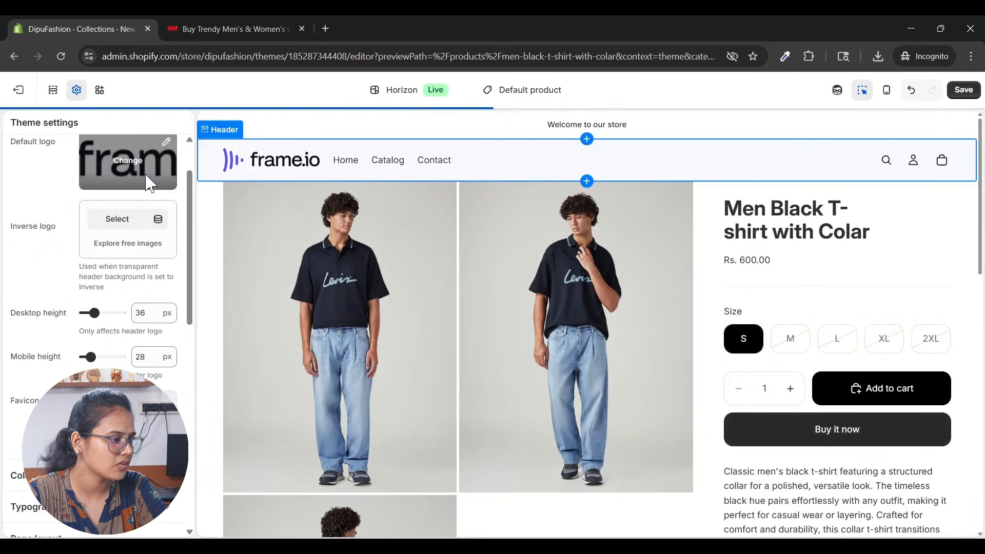
click(965, 91)
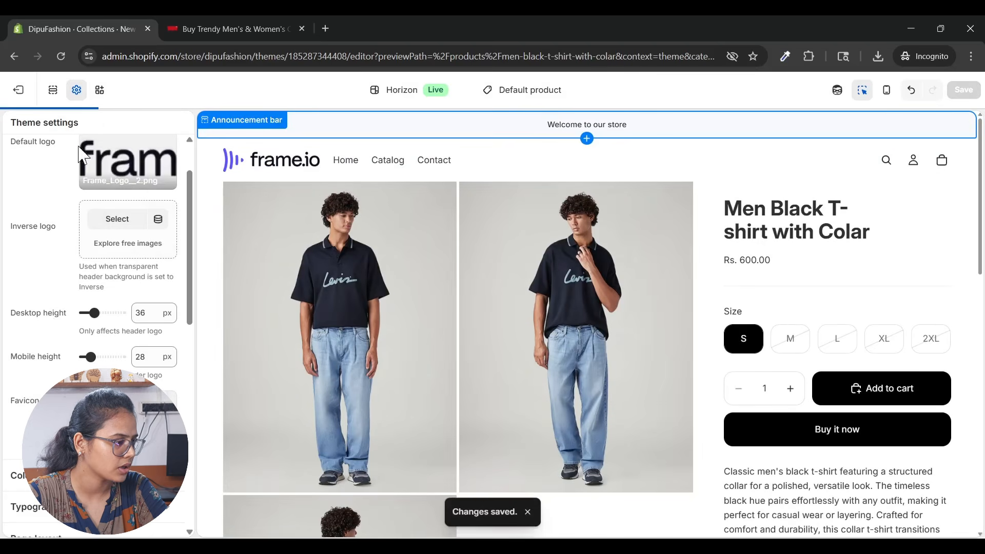
Preview the live Men Black T-shirt with Colar page in a new tab, then return to the editor
click(459, 92)
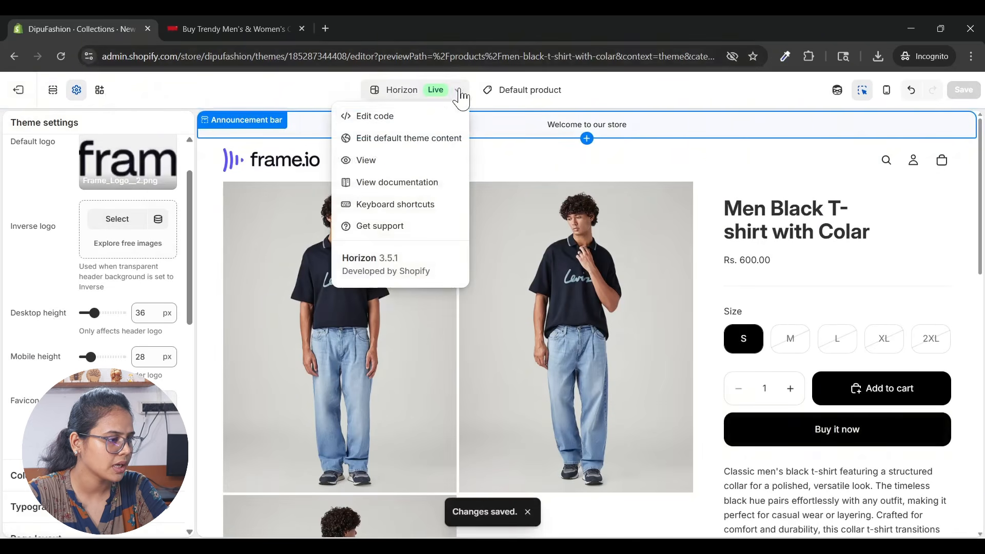
click(377, 161)
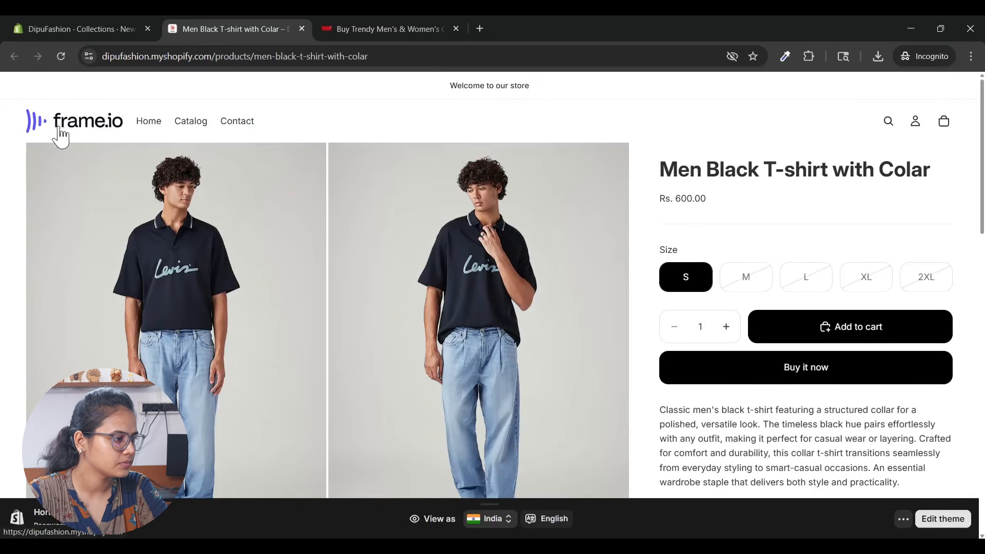
click(94, 23)
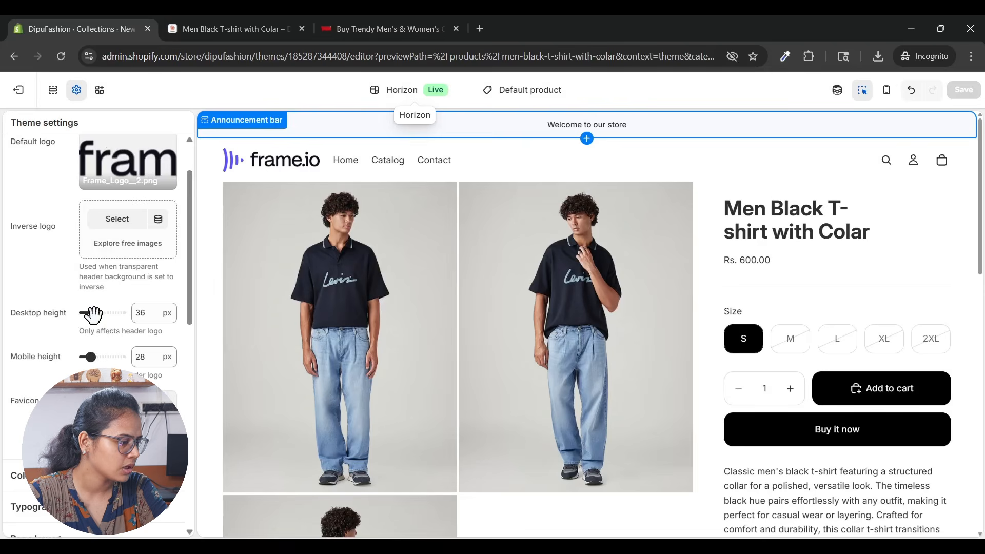
Lower the header logo's desktop height to 28 px
drag(94, 315, 90, 314)
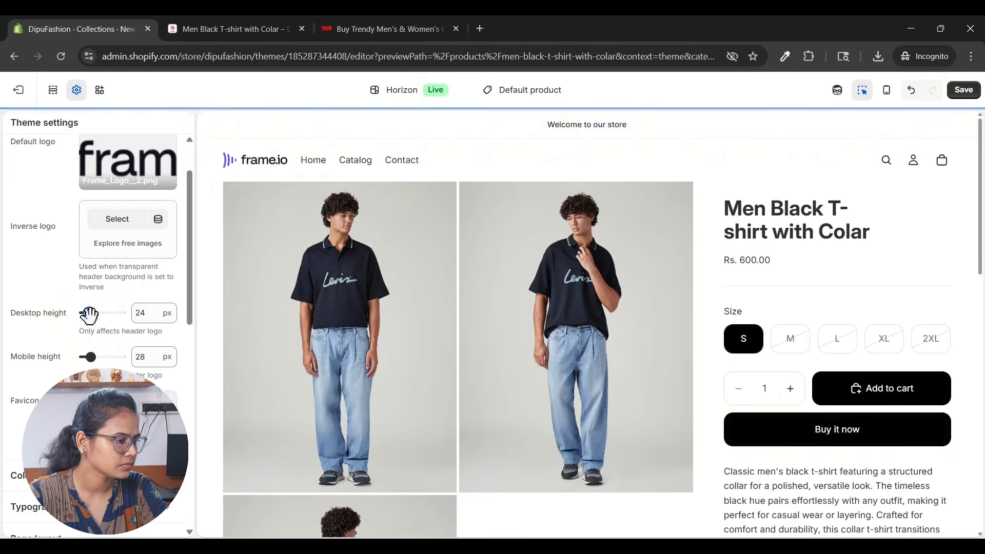
double_click(143, 313)
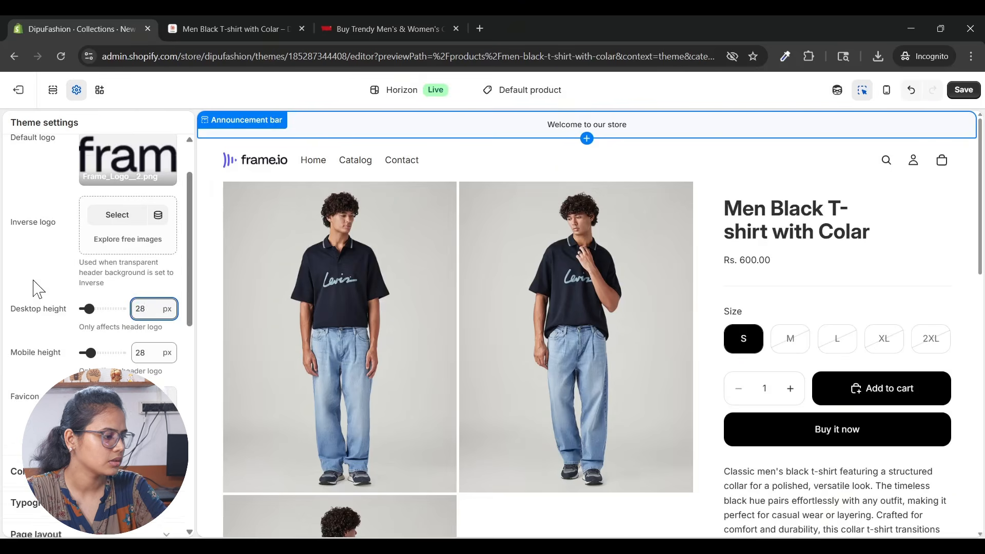
scroll(51, 286, down, 5)
scroll(133, 227, down, 2)
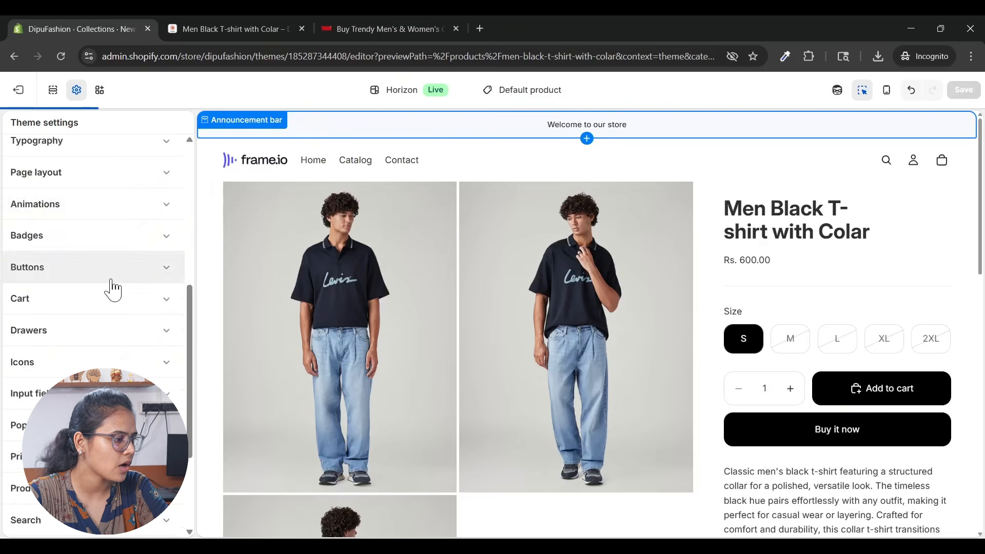
scroll(109, 286, up, 5)
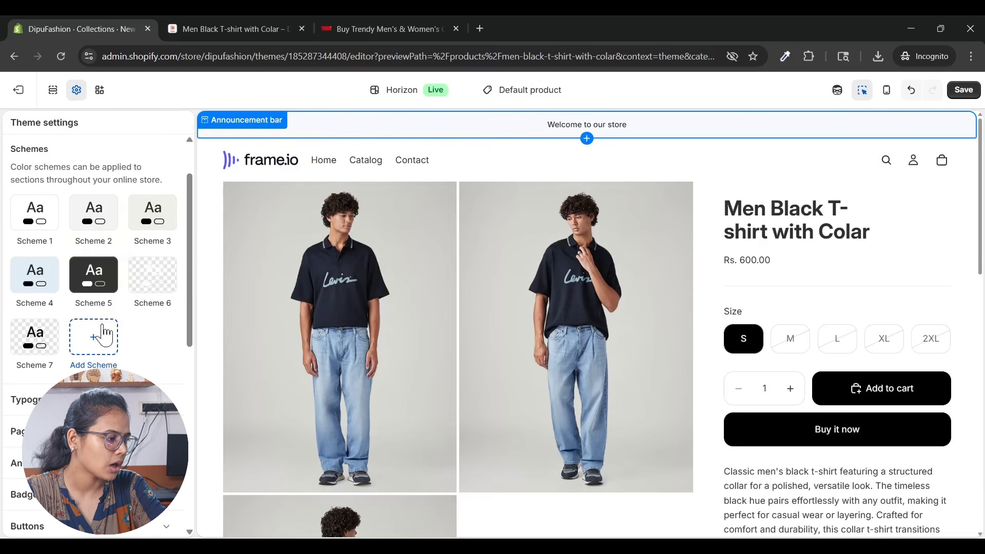
Review the colours of Scheme 1 without changing them
click(34, 218)
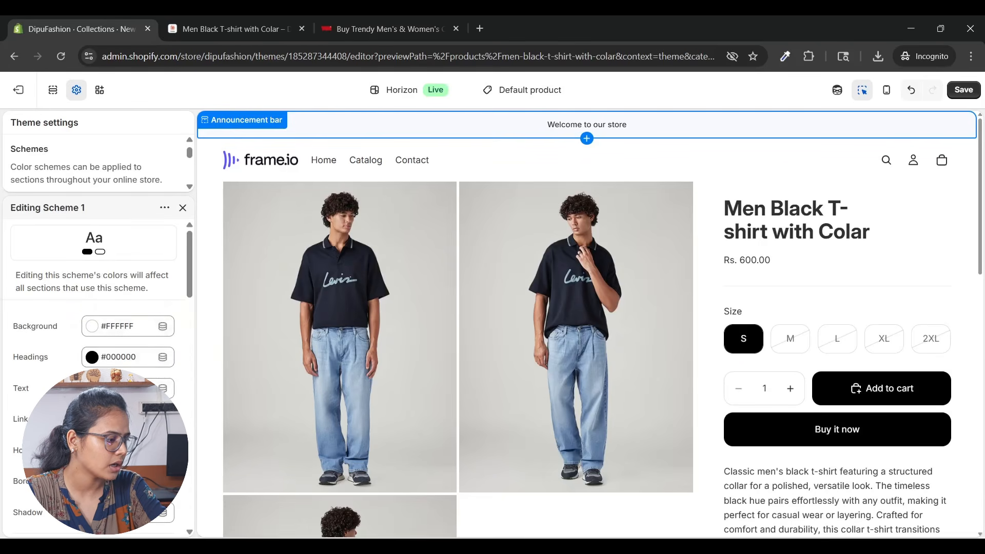
scroll(98, 308, down, 5)
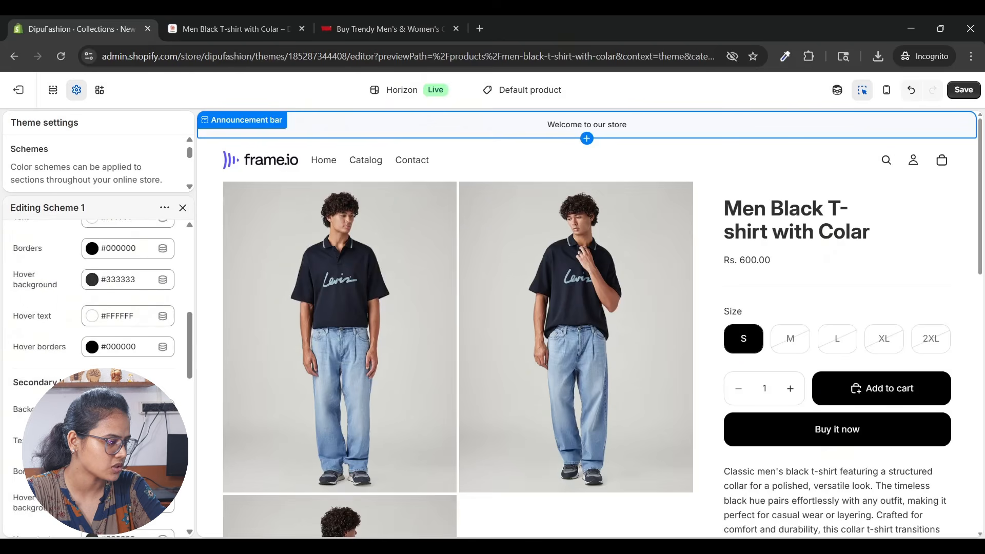
scroll(97, 308, up, 5)
click(184, 209)
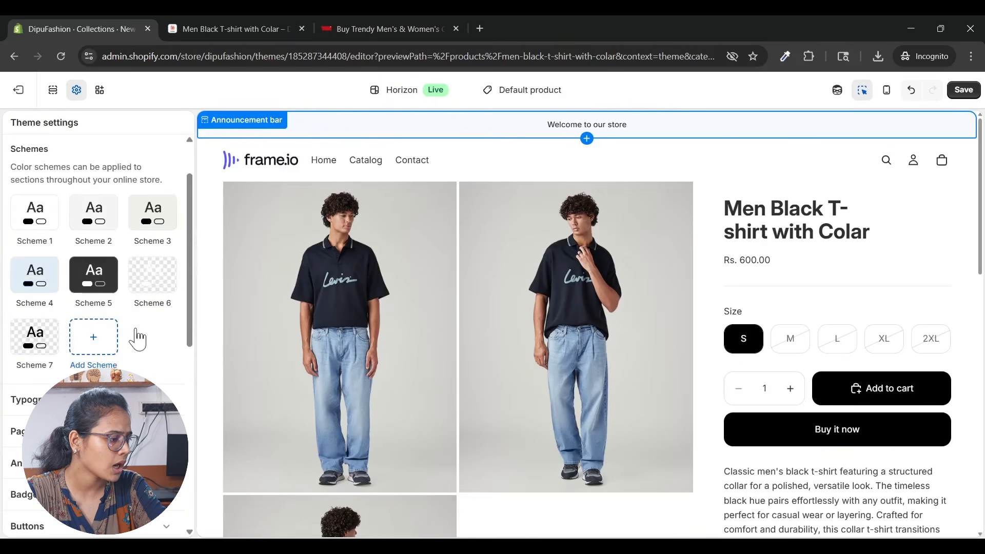
Add a new colour scheme, Scheme 8, to the theme
click(95, 340)
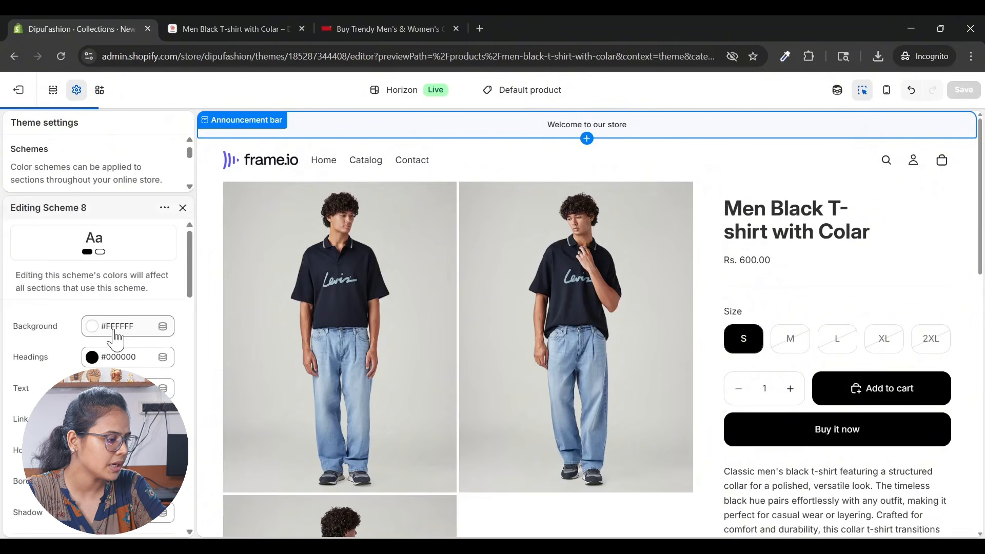
scroll(132, 349, down, 5)
scroll(132, 349, up, 5)
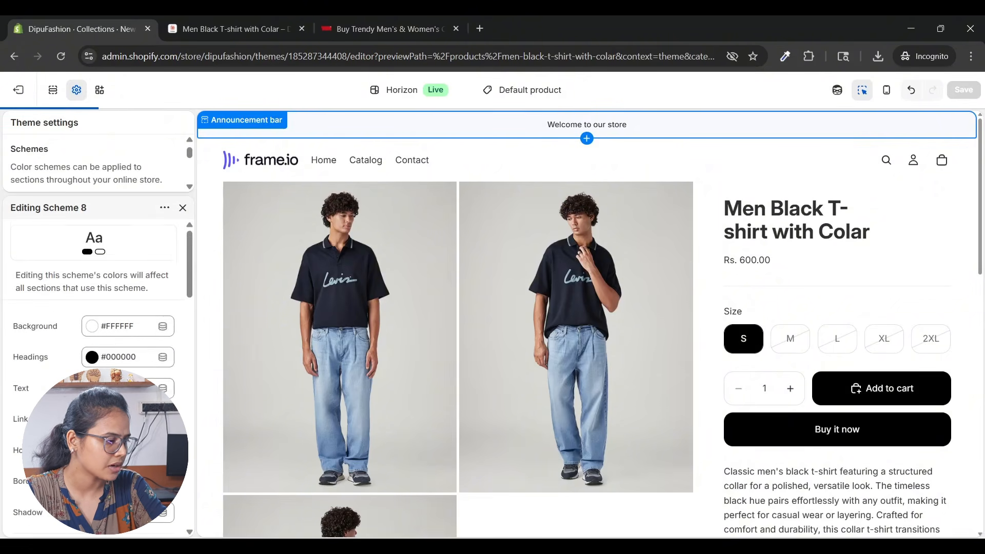
click(183, 209)
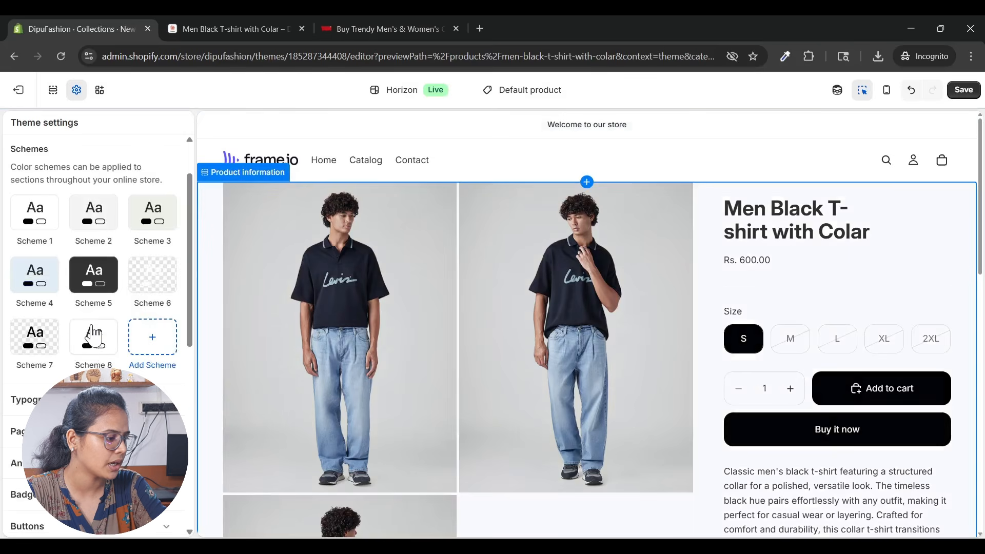
scroll(101, 222, down, 4)
Set the body and subheading fonts to Poppins
click(103, 216)
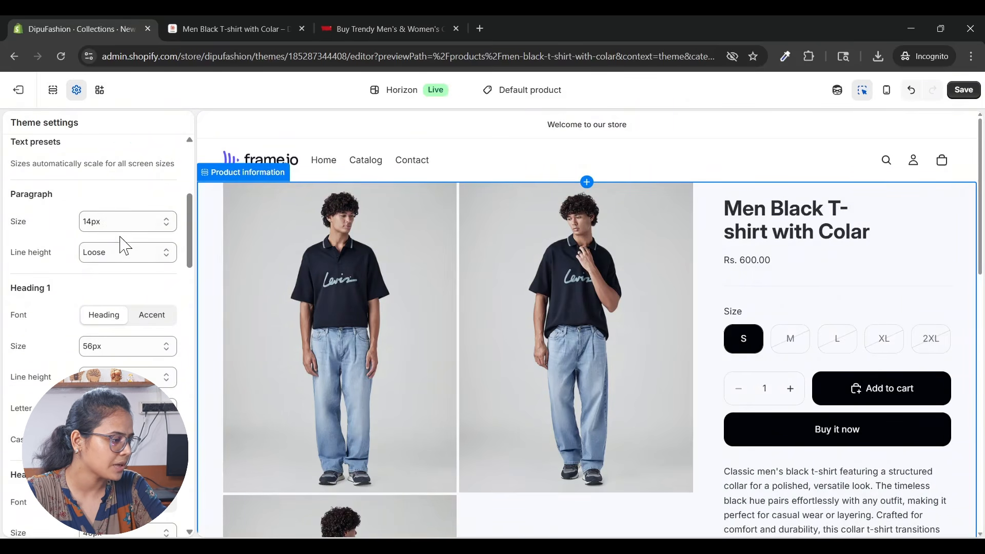
scroll(121, 248, down, 4)
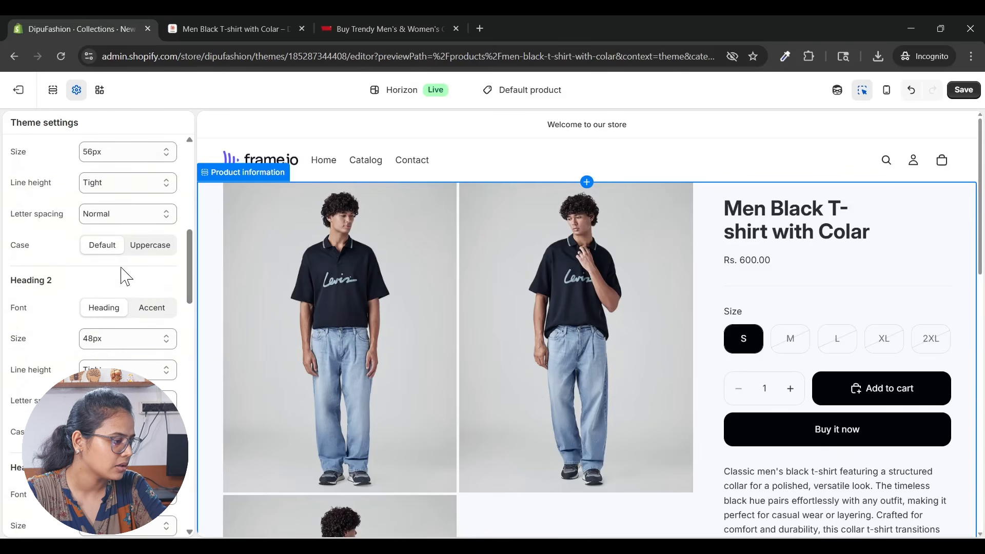
scroll(97, 296, up, 10)
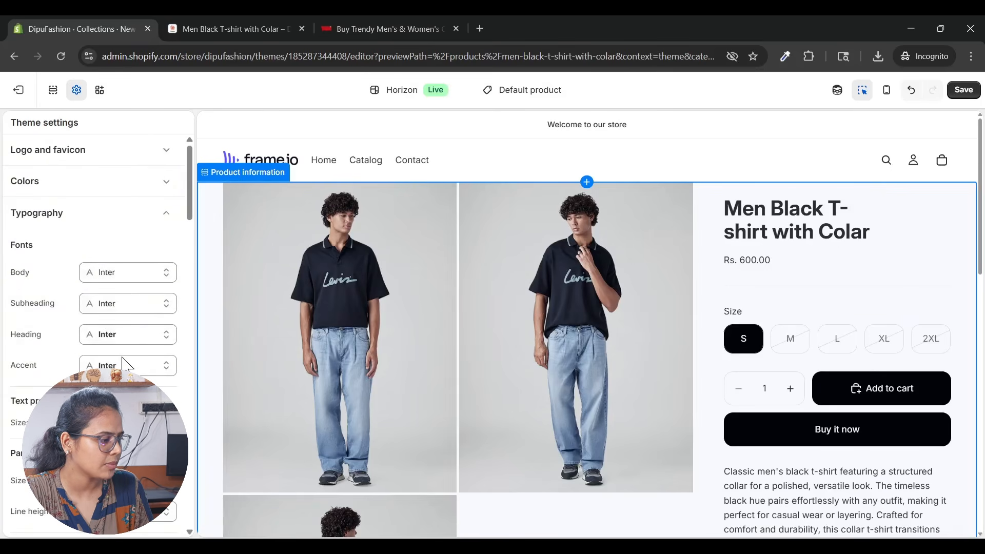
click(129, 280)
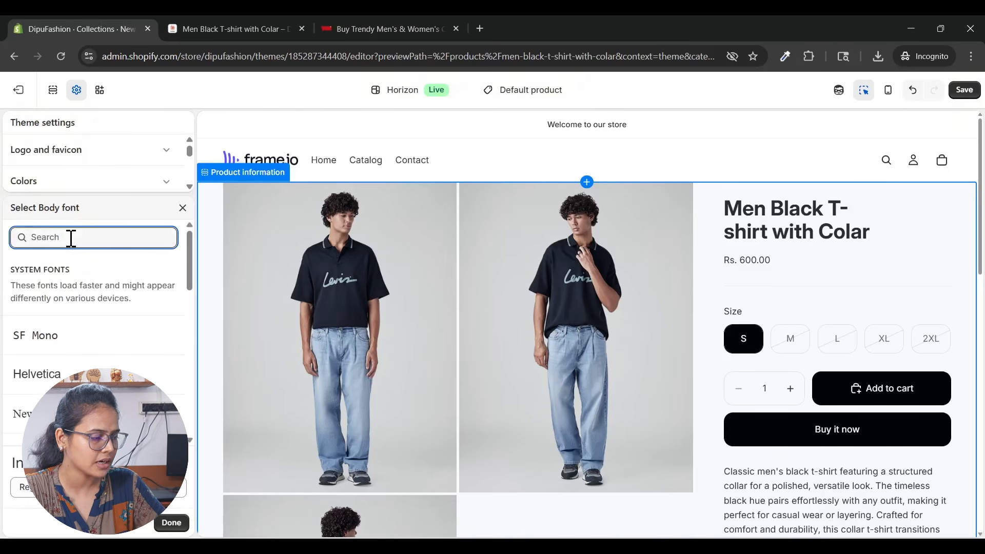
text(popp)
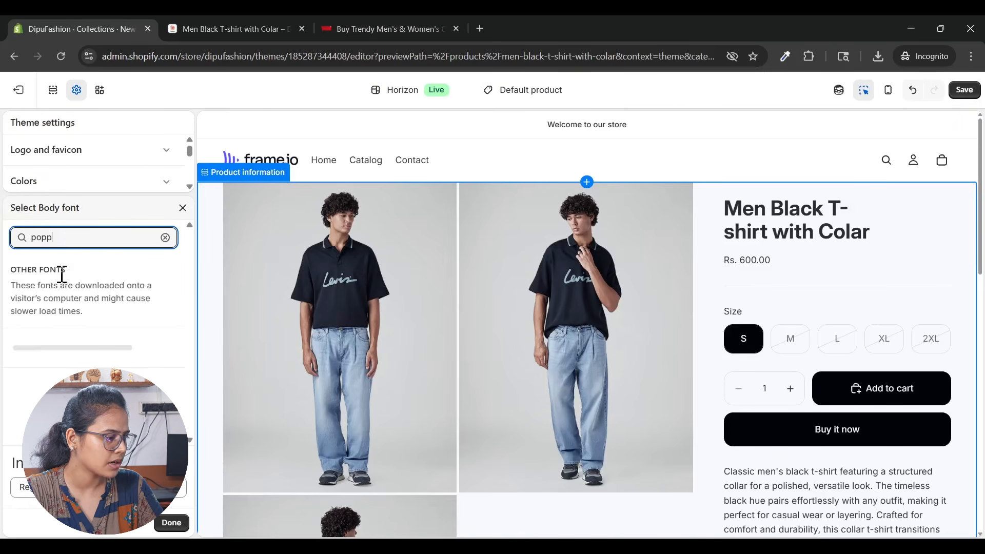
click(61, 351)
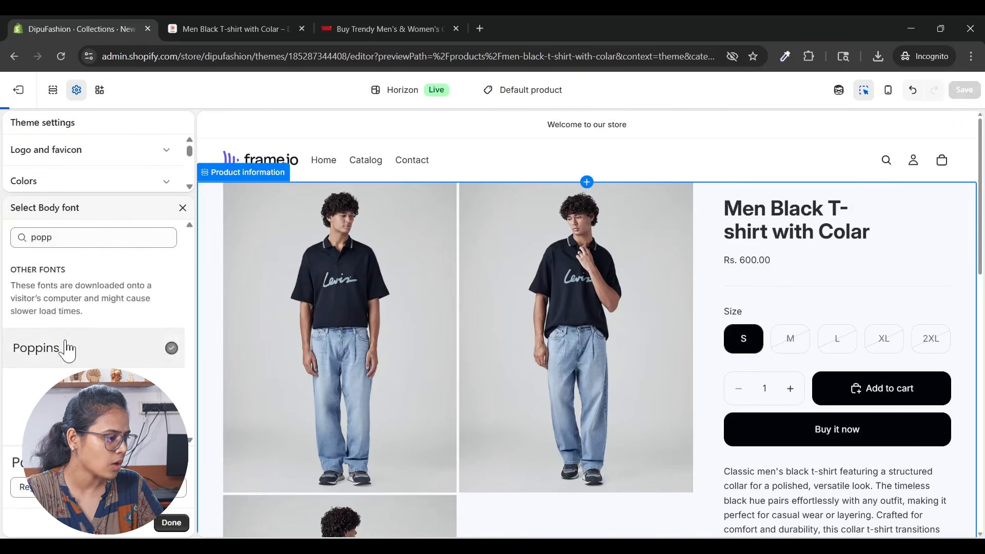
click(183, 208)
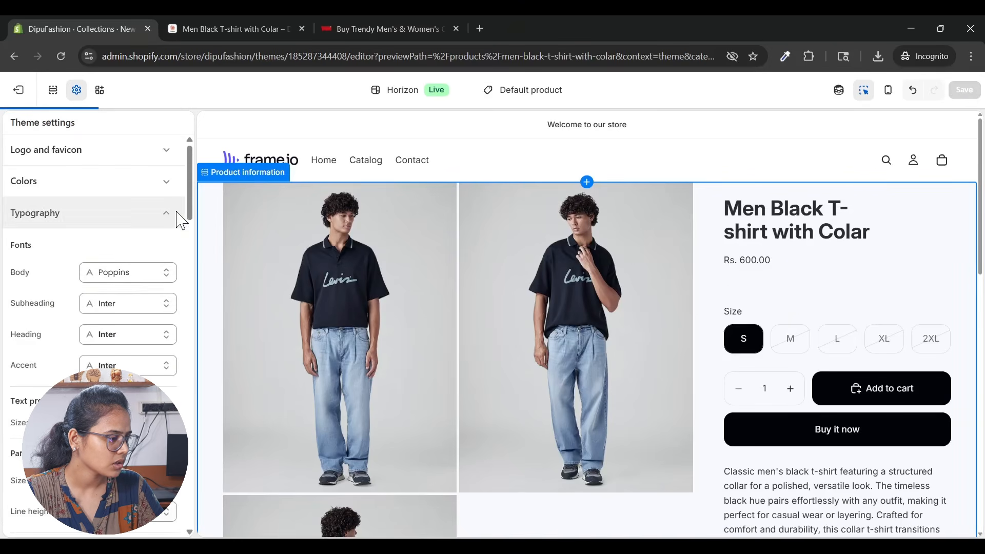
click(123, 306)
click(67, 235)
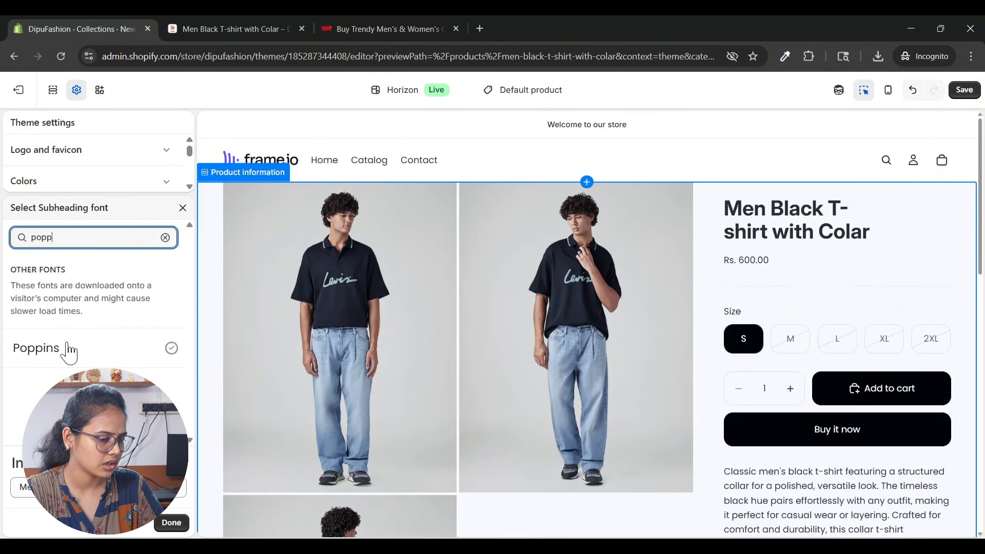
click(66, 353)
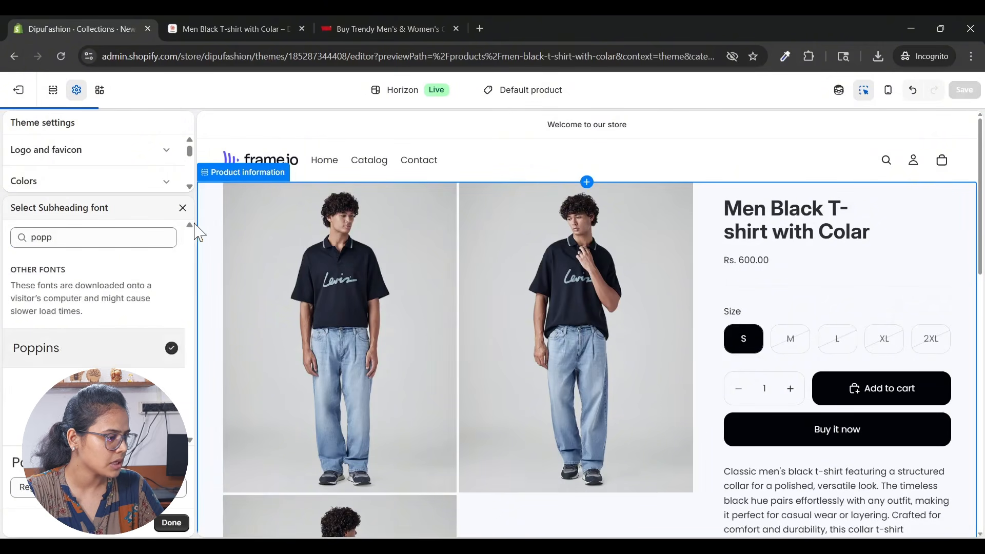
click(182, 208)
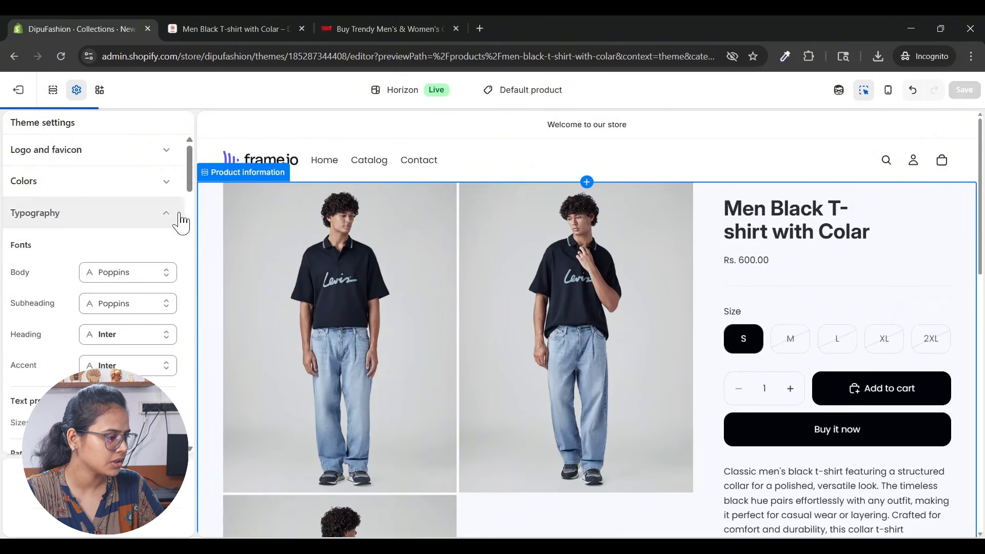
Set the heading and accent fonts to Poppins as well
click(128, 339)
click(63, 240)
text(popp)
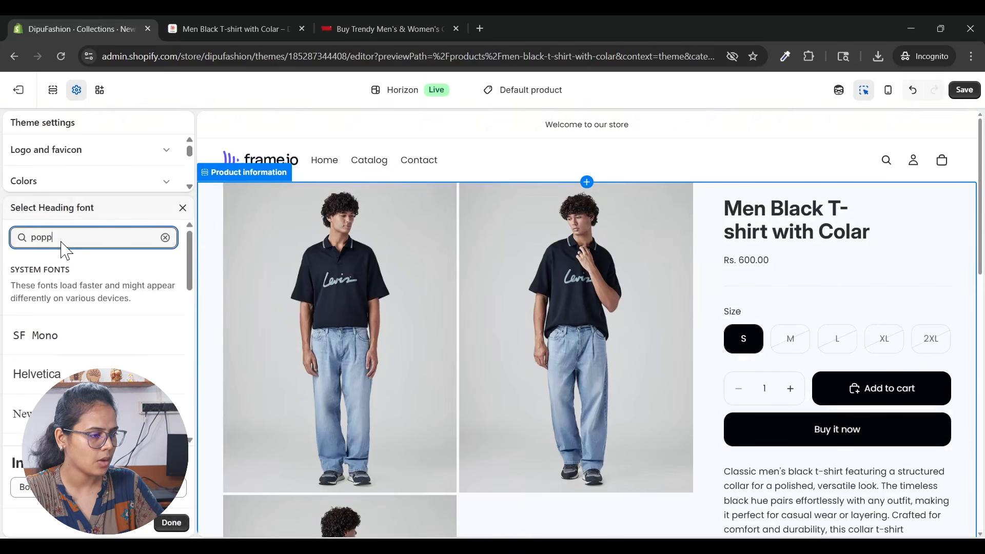
click(64, 347)
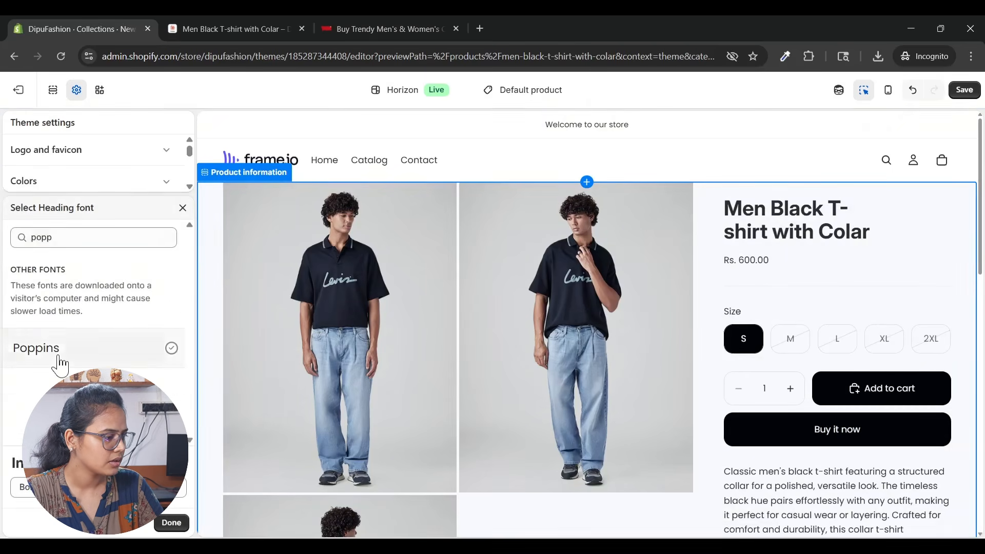
click(183, 208)
click(127, 366)
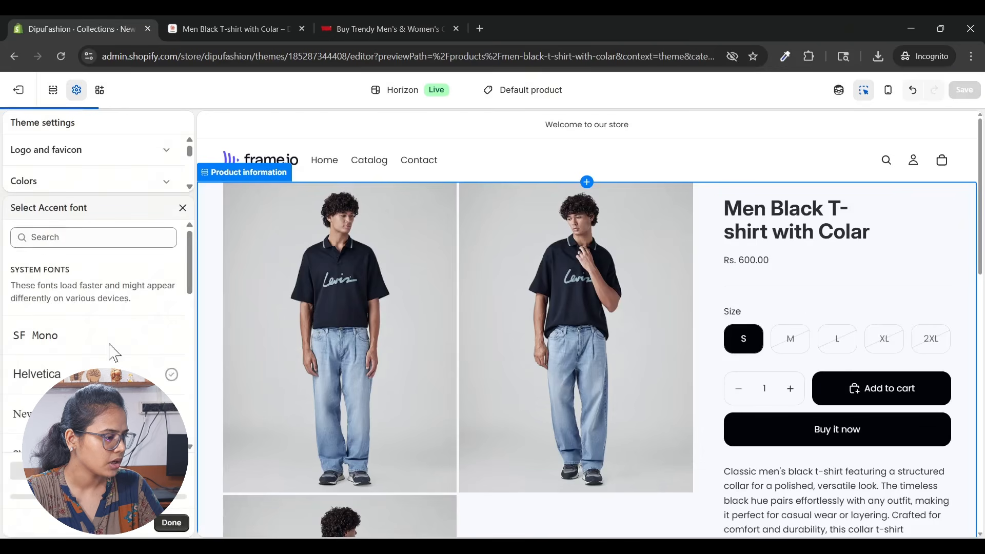
click(89, 238)
text(popp)
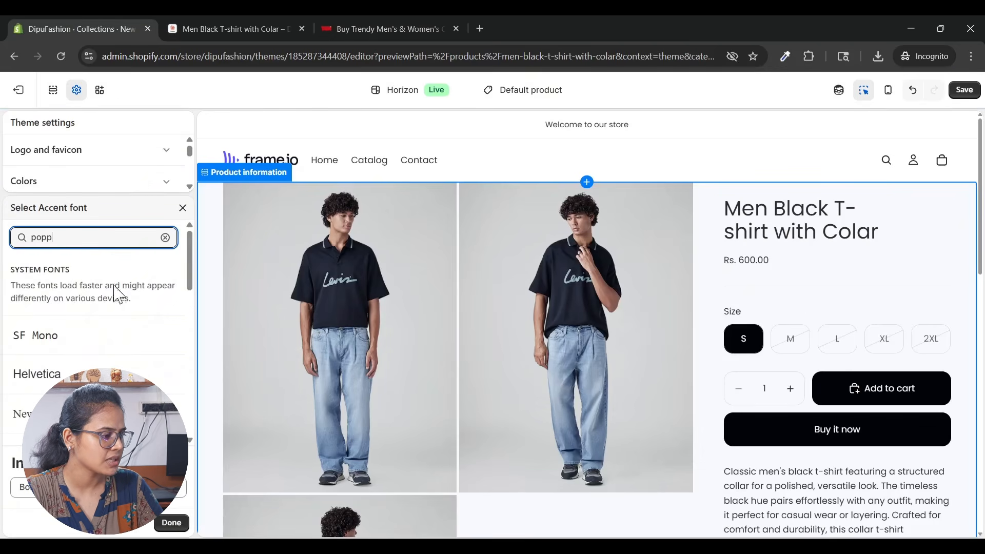
click(137, 352)
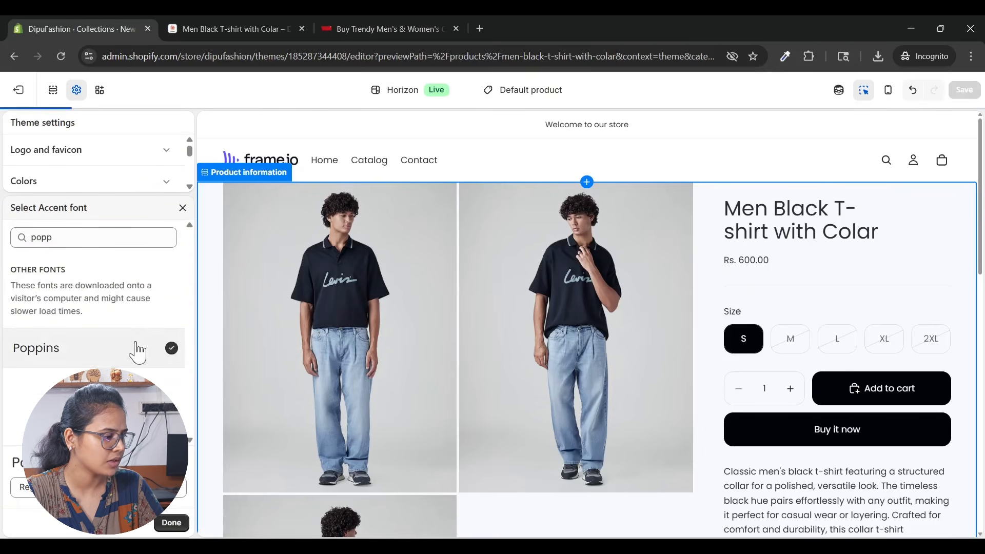
click(162, 529)
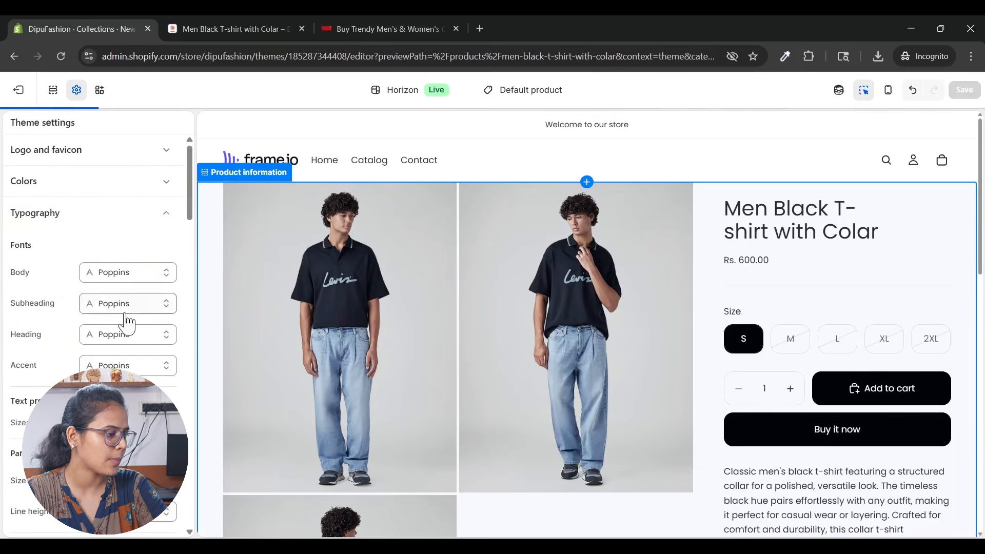
click(172, 212)
Keep the page width at Narrow and set the card hover effect to Zoom
click(134, 251)
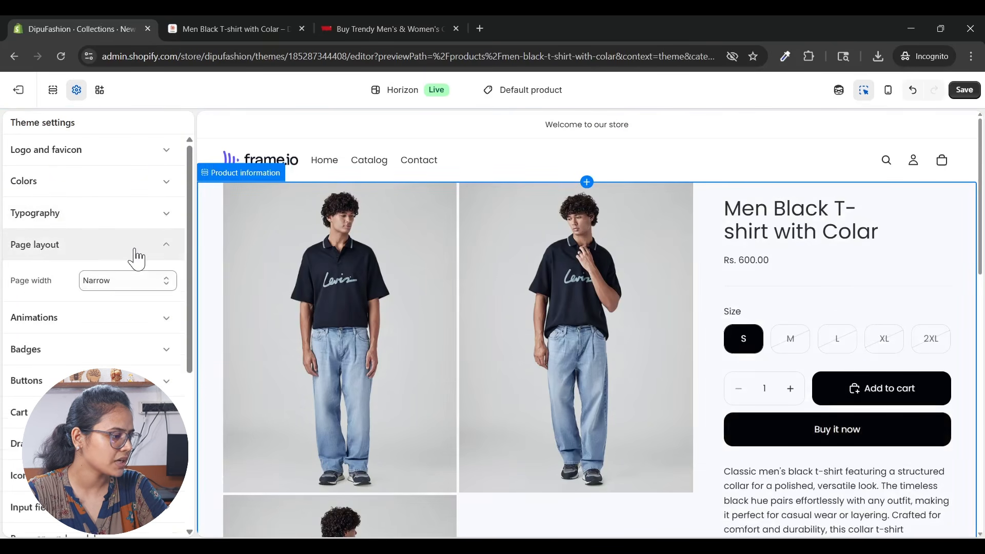
click(141, 283)
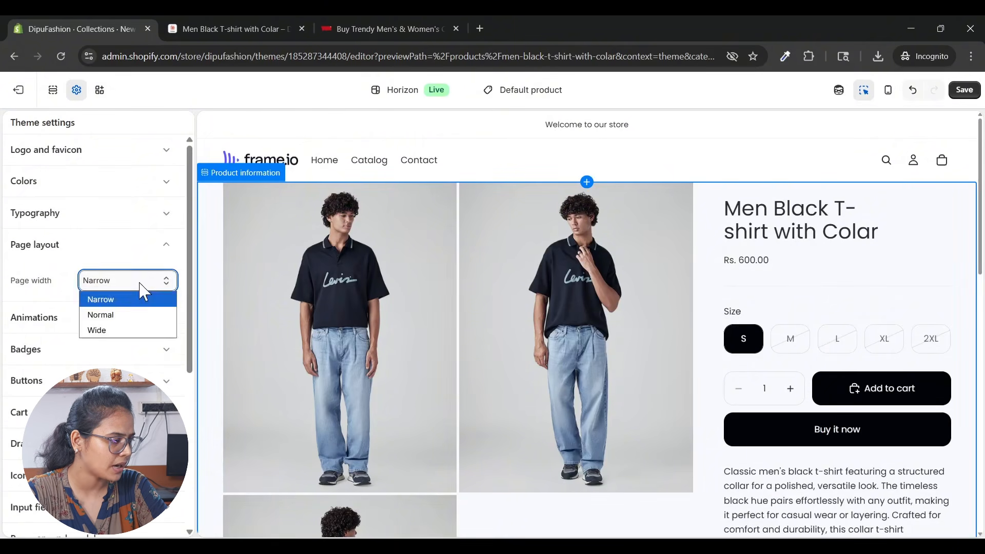
click(141, 283)
click(103, 324)
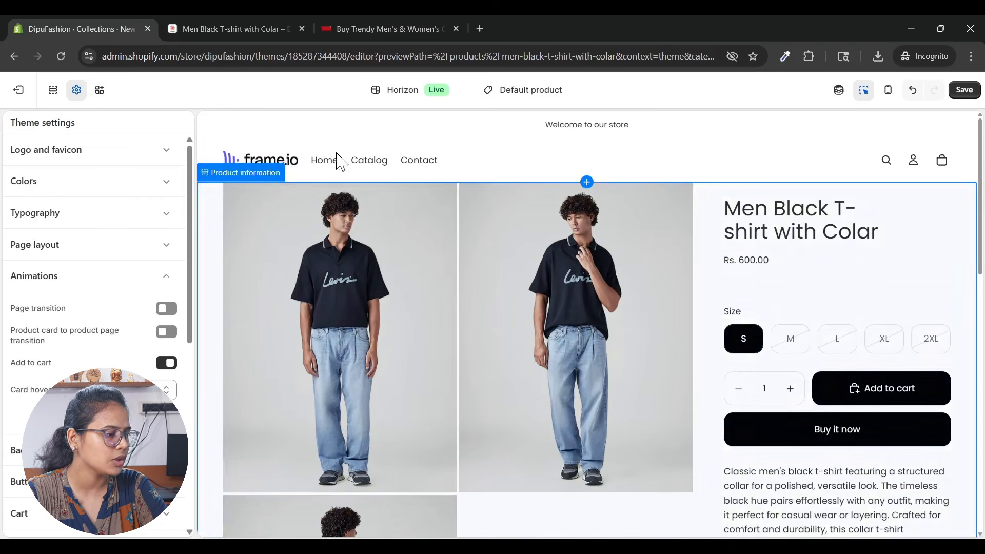
click(136, 447)
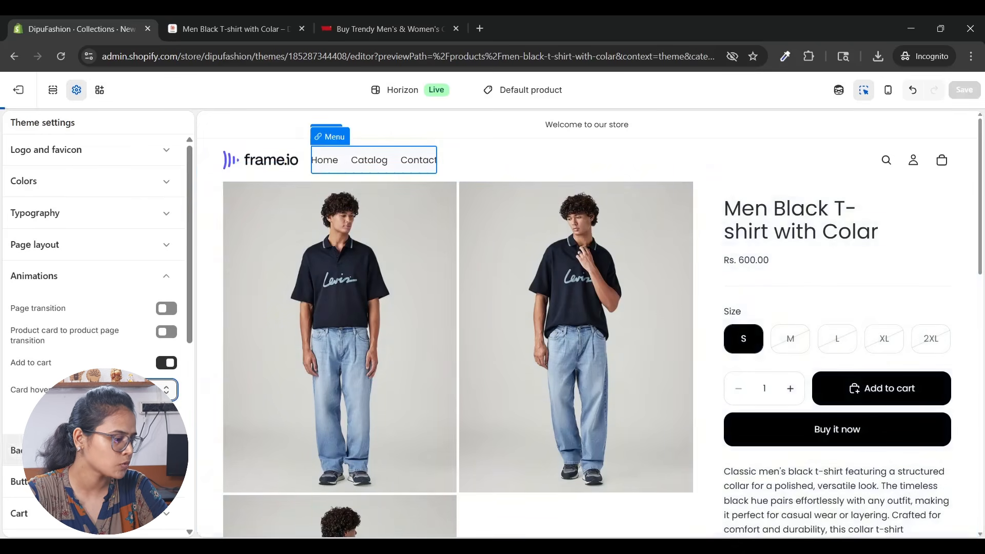
scroll(115, 352, down, 3)
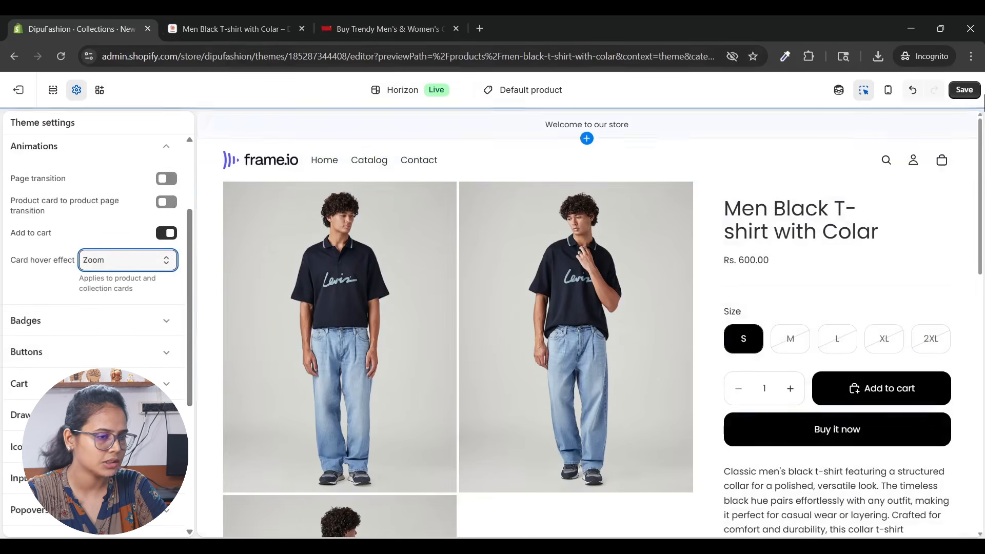
click(259, 24)
Browse the live store's homepage collection cards, then return to the theme editor
click(153, 125)
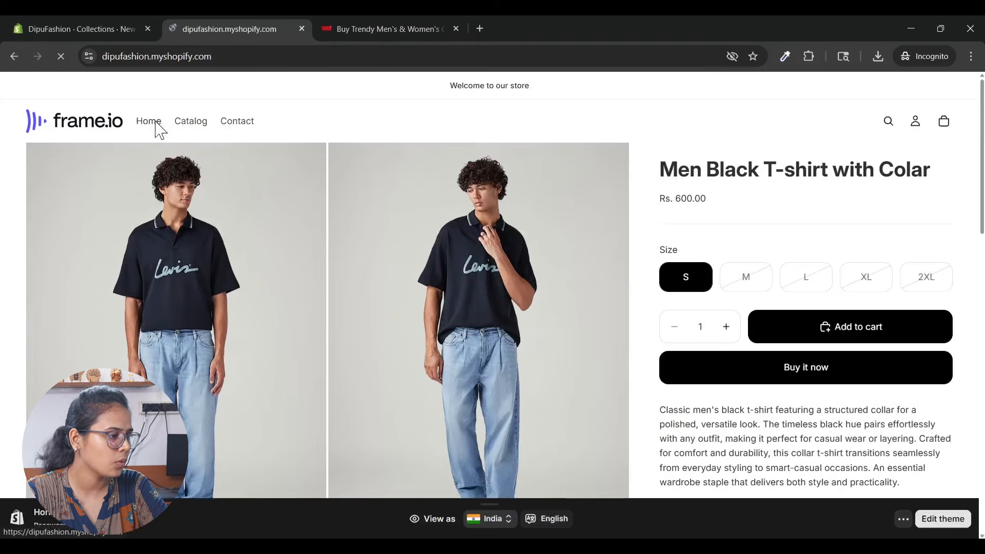
scroll(308, 264, down, 5)
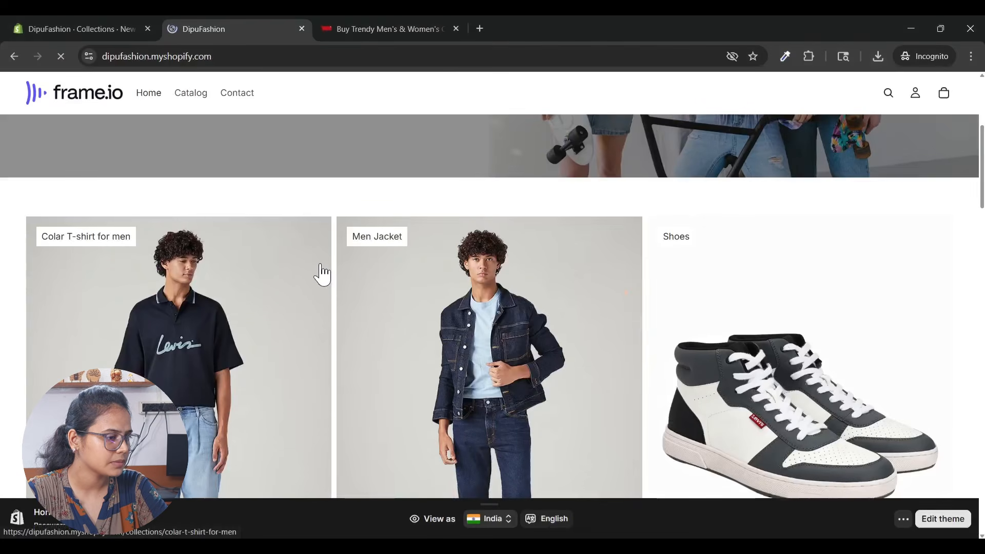
scroll(322, 277, up, 4)
scroll(322, 277, down, 5)
scroll(210, 241, up, 4)
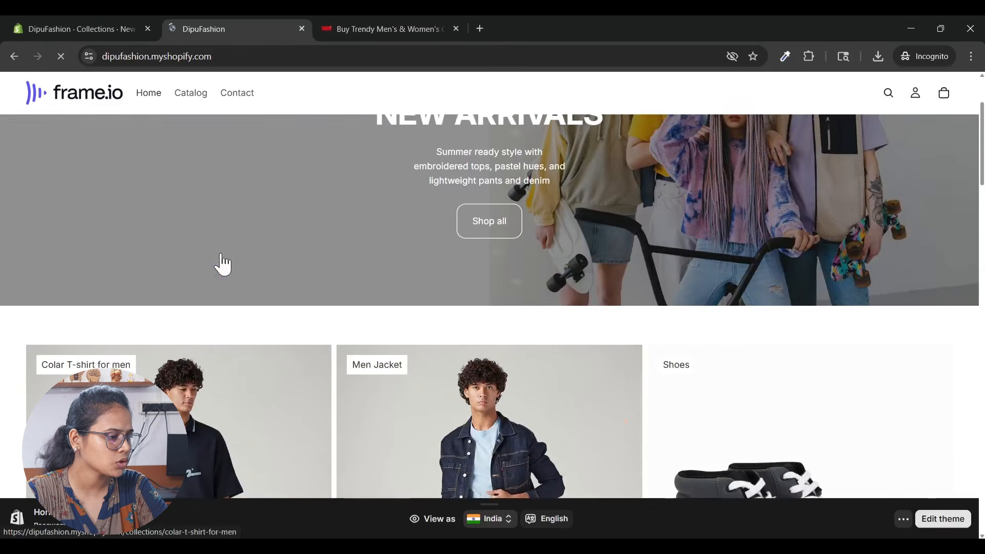
scroll(215, 308, down, 3)
click(123, 24)
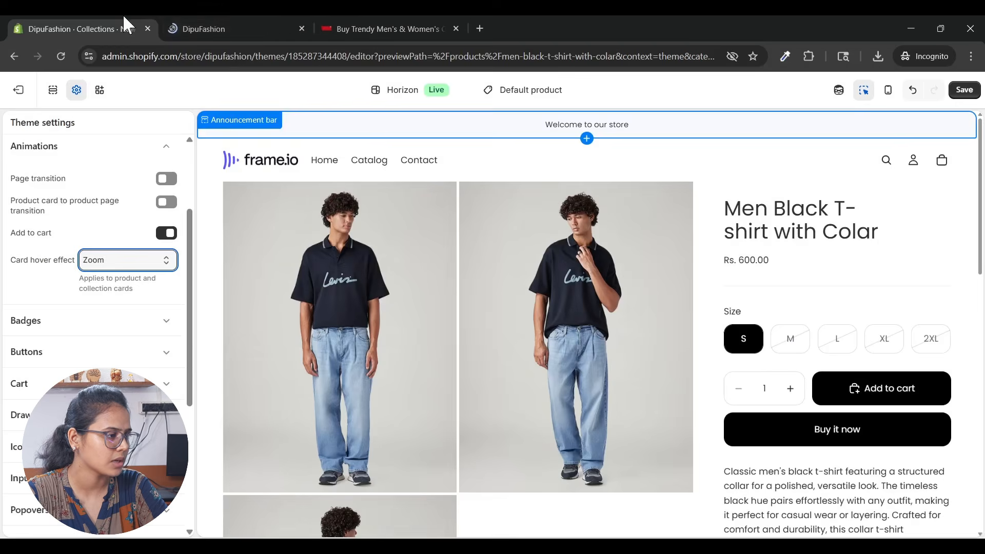
Save the theme settings and reload the storefront to check the saved changes
click(963, 90)
click(248, 23)
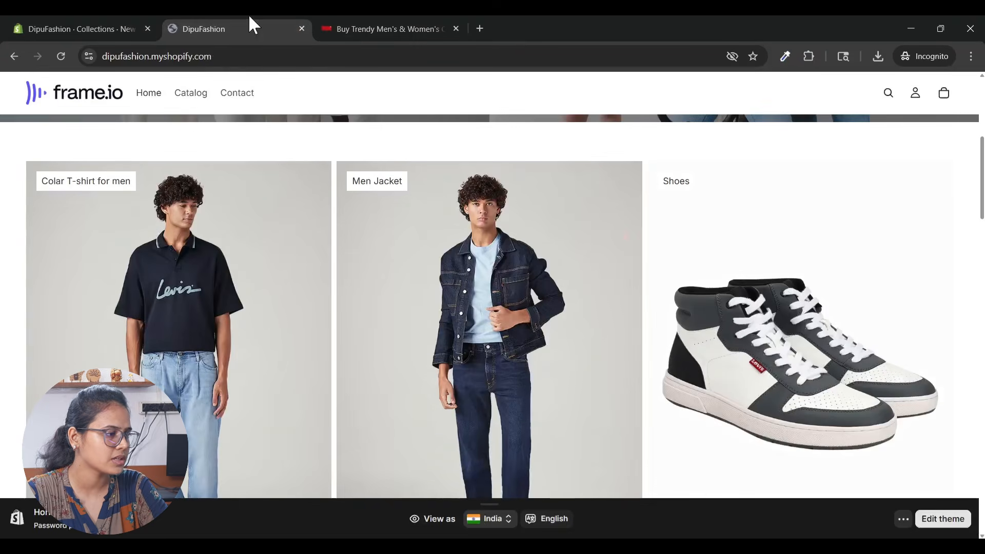
click(69, 57)
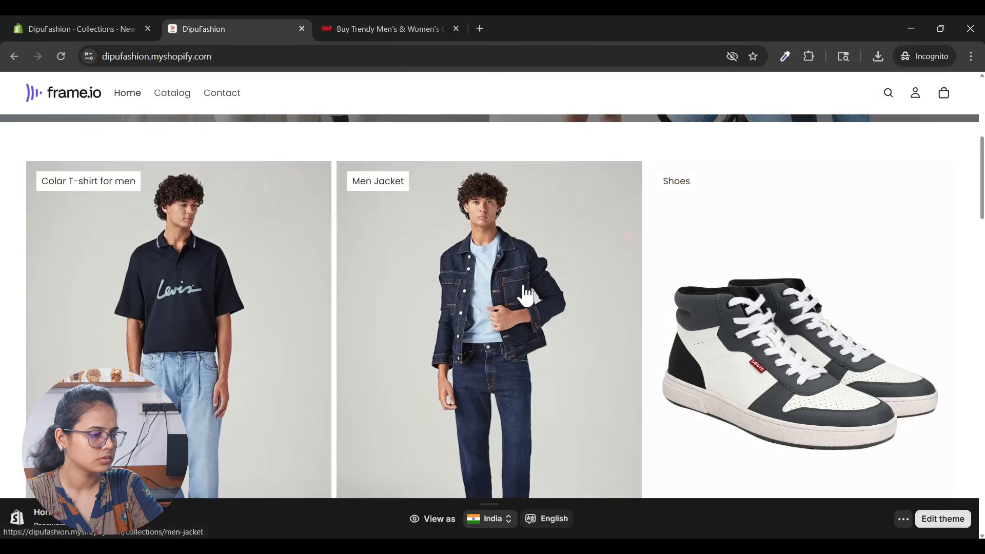
scroll(529, 359, down, 3)
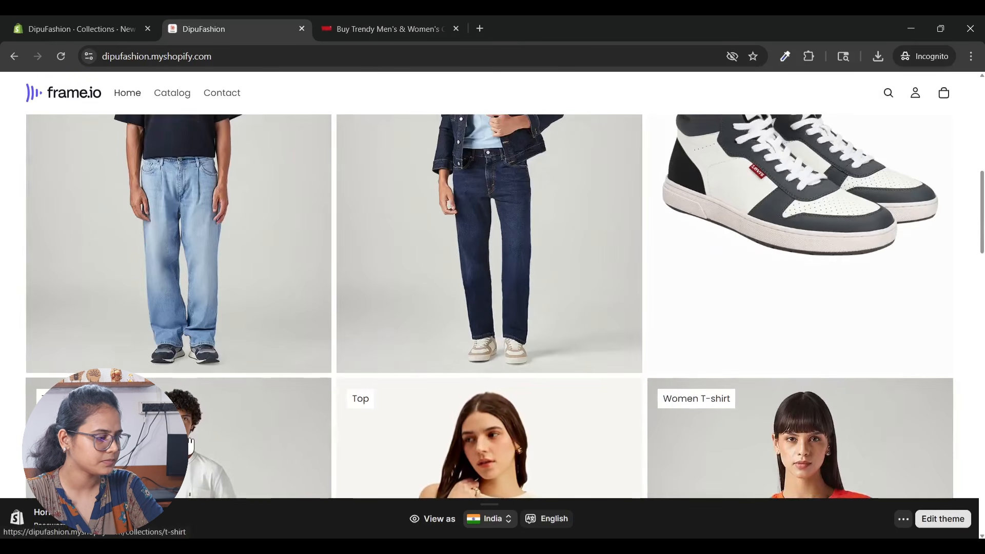
click(115, 23)
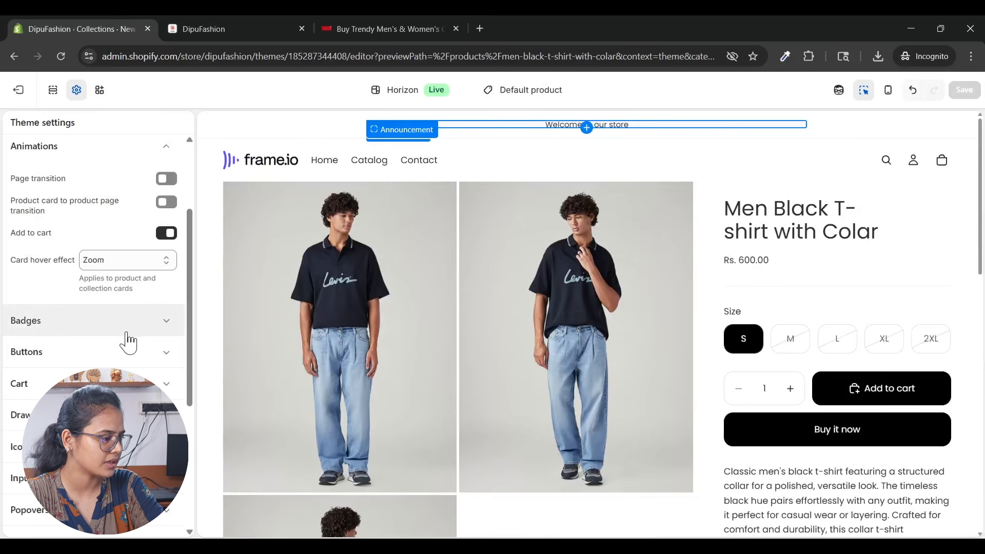
click(146, 333)
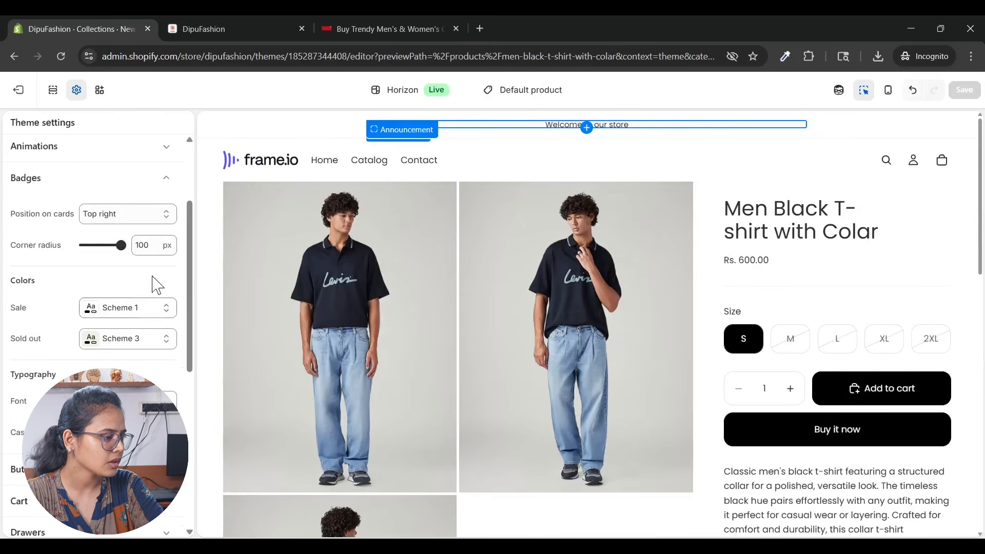
scroll(101, 338, down, 3)
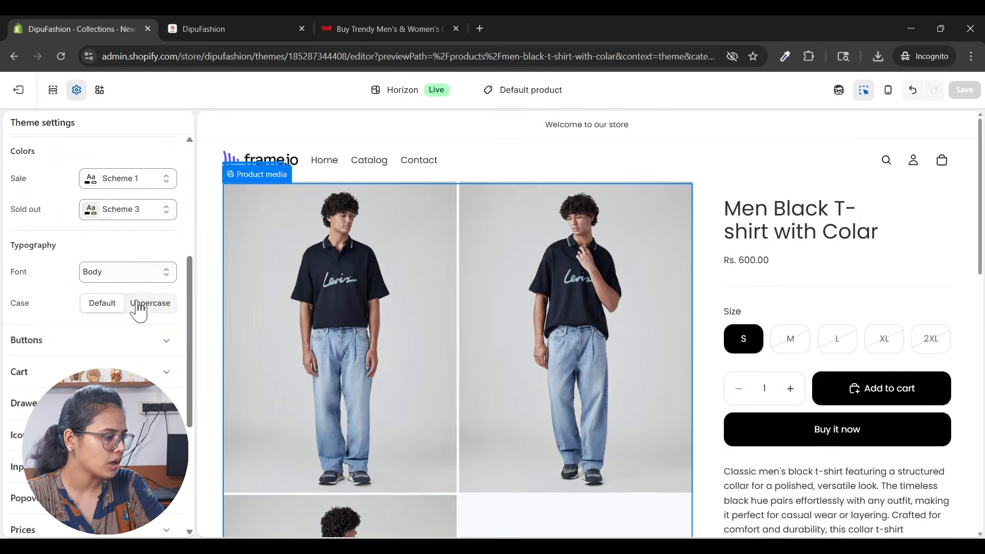
scroll(137, 308, up, 3)
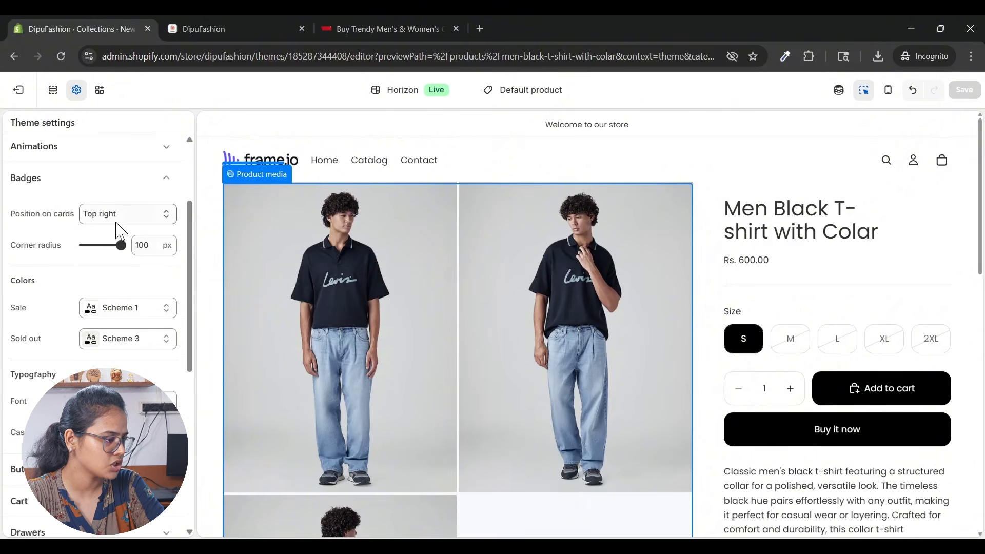
click(127, 220)
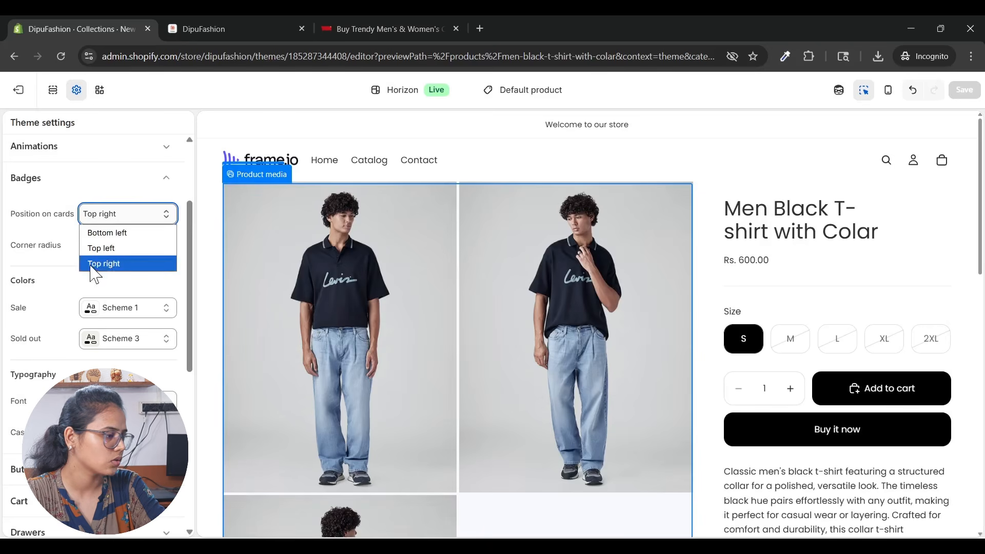
click(76, 290)
scroll(77, 297, down, 5)
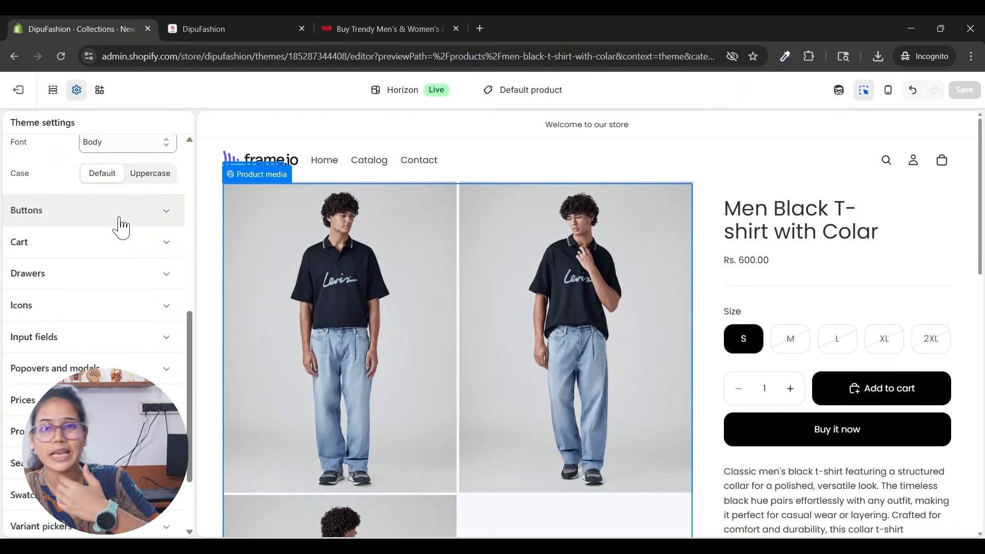
click(125, 226)
scroll(126, 226, down, 4)
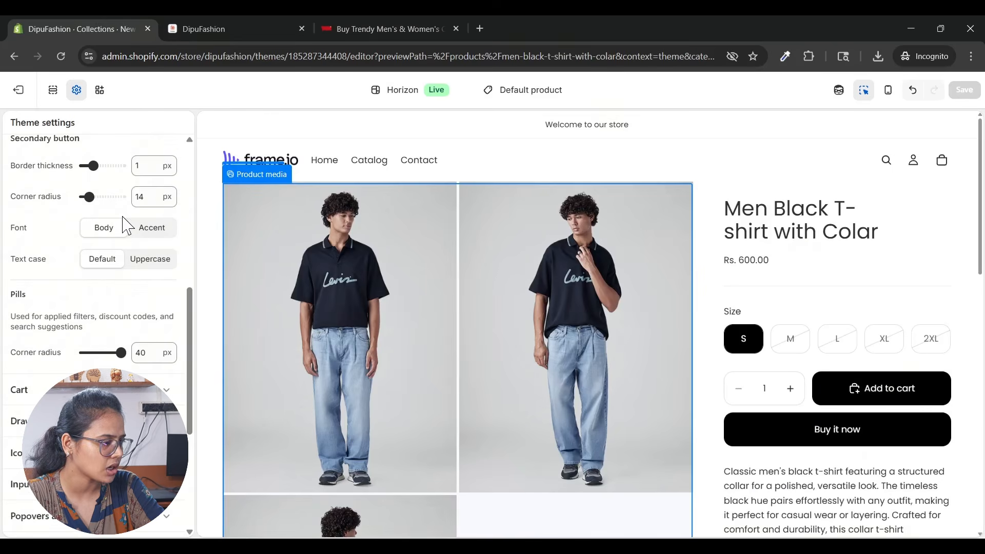
scroll(77, 318, up, 6)
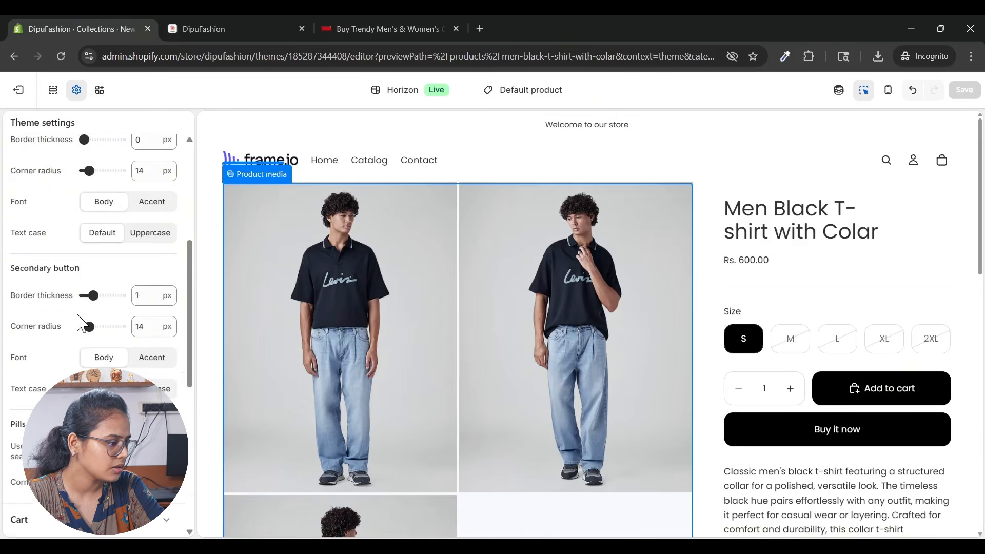
scroll(74, 326, down, 3)
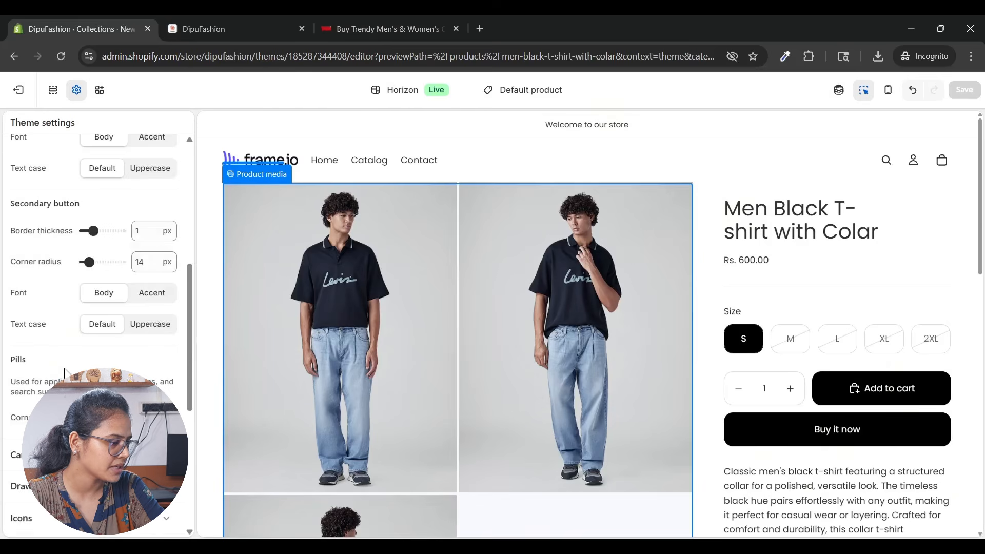
scroll(97, 349, down, 3)
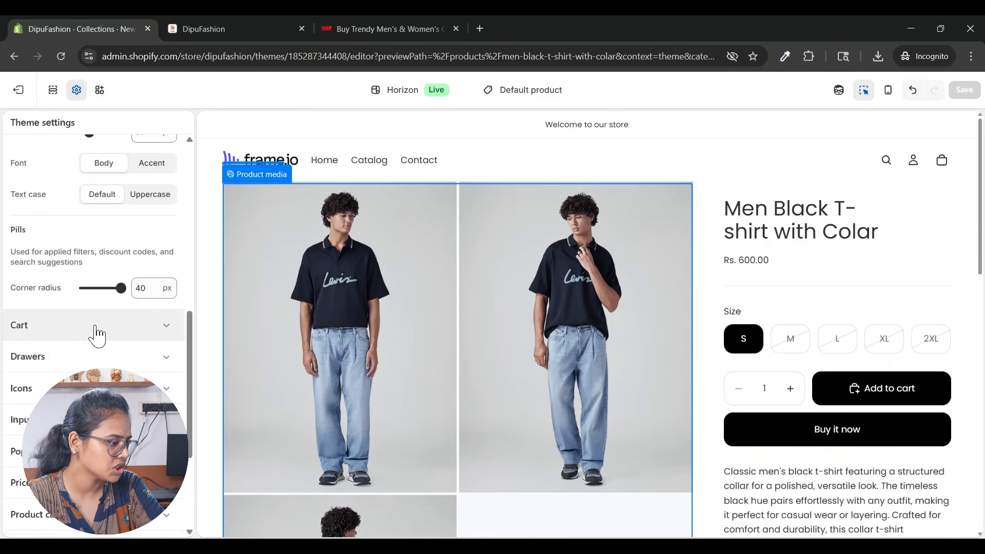
click(129, 338)
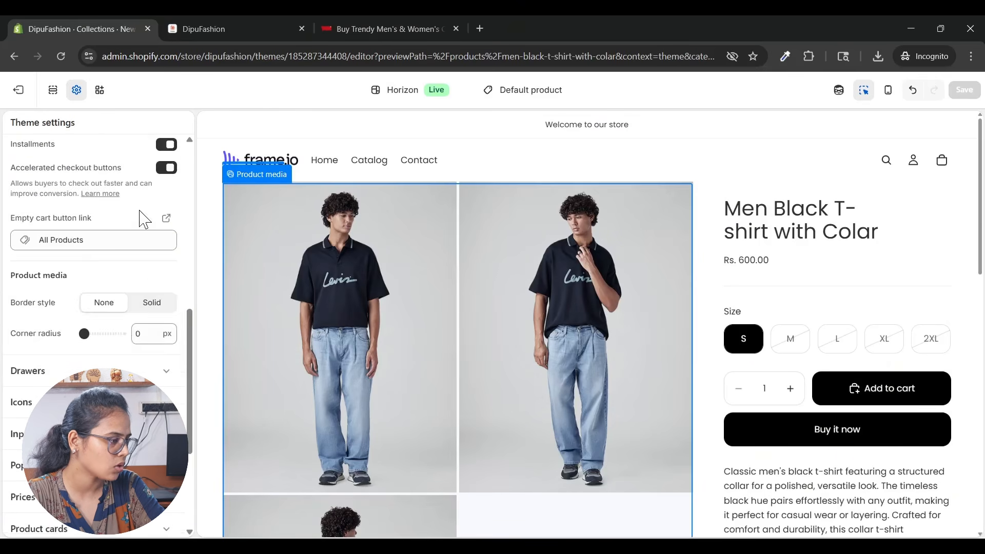
scroll(98, 241, down, 4)
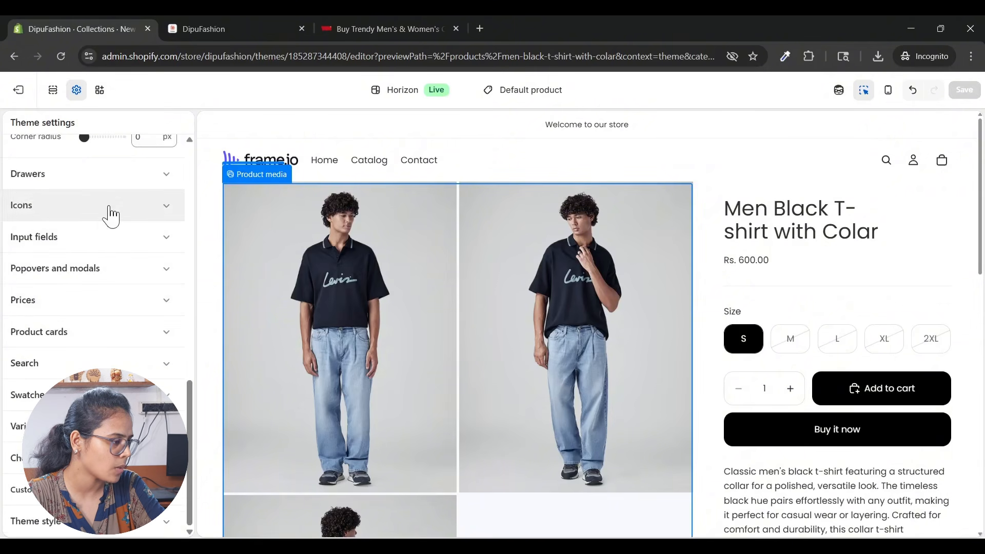
click(109, 213)
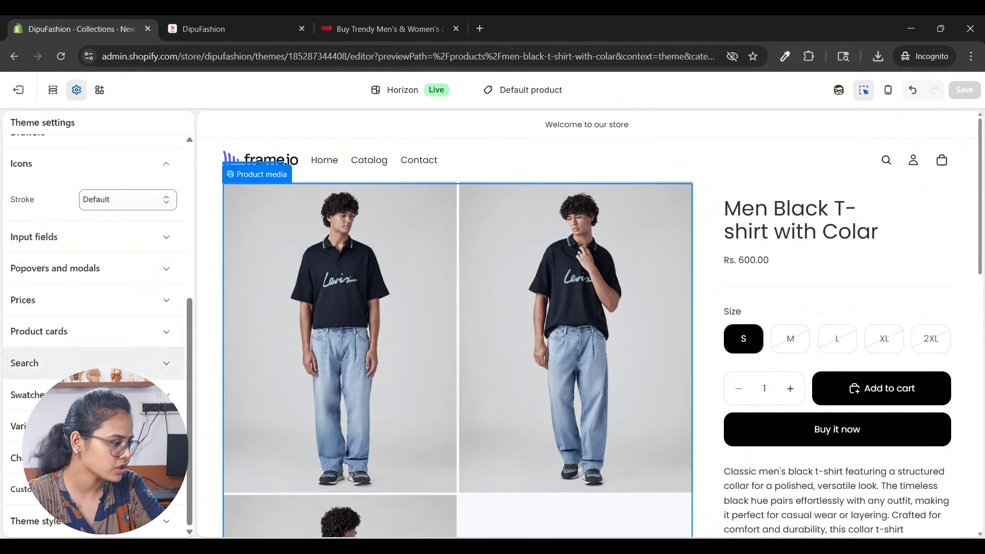
click(169, 395)
scroll(97, 334, down, 4)
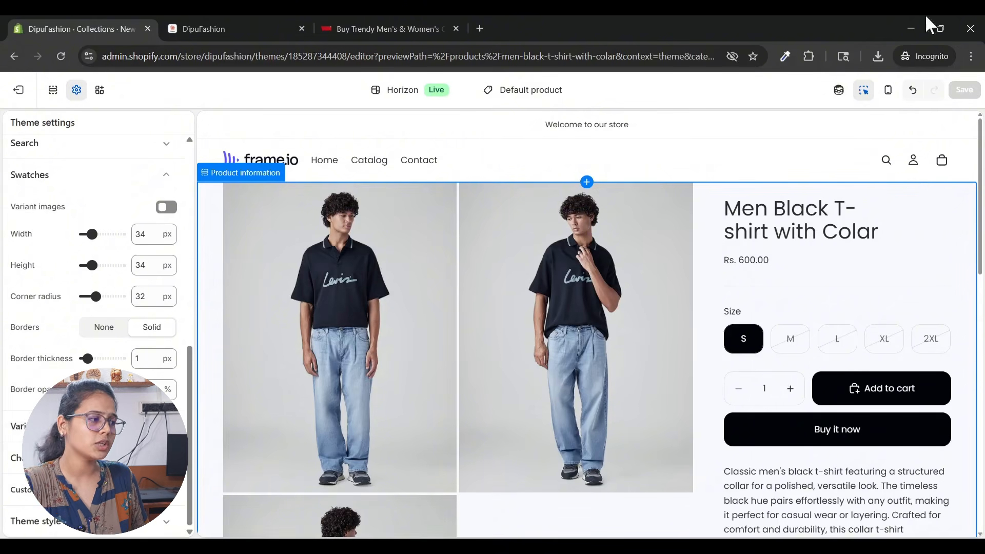
scroll(46, 374, up, 10)
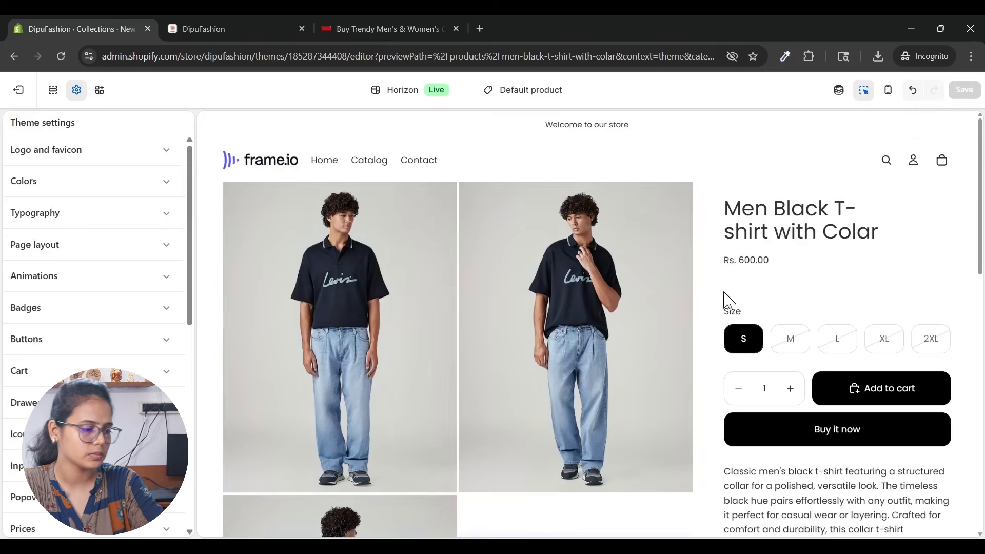
Replace 'Welcome to our store' with 'Flat 20% Off on All Porducts', linked to All collections
click(304, 133)
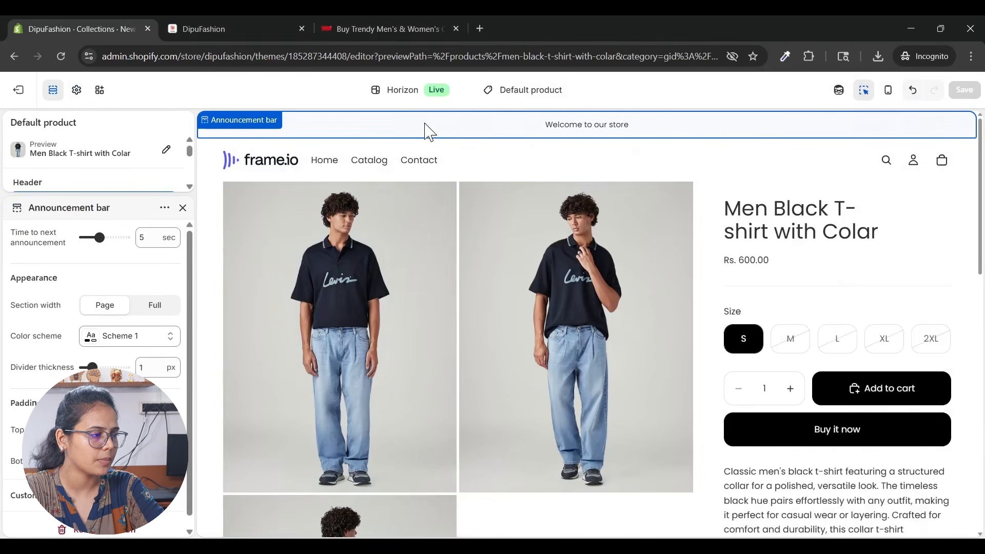
click(182, 207)
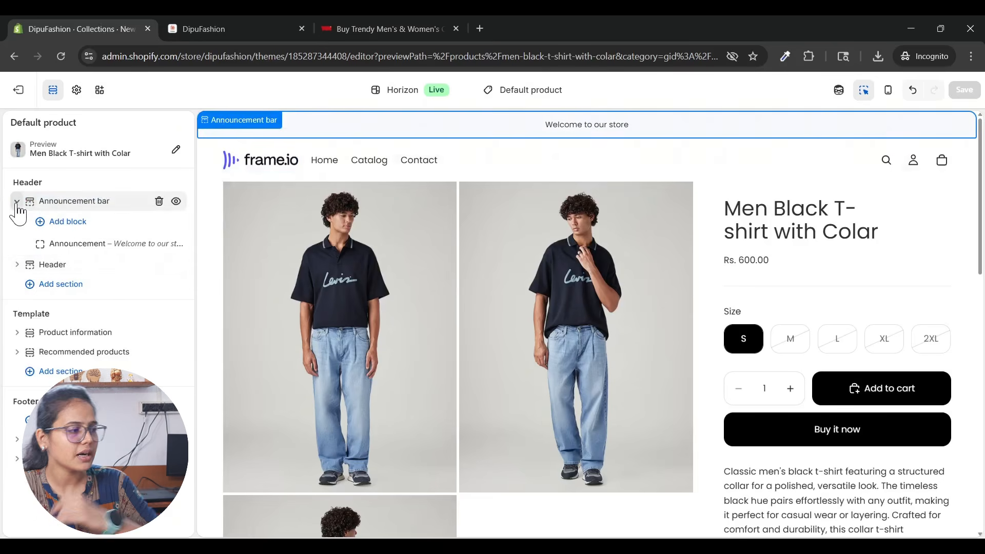
click(88, 244)
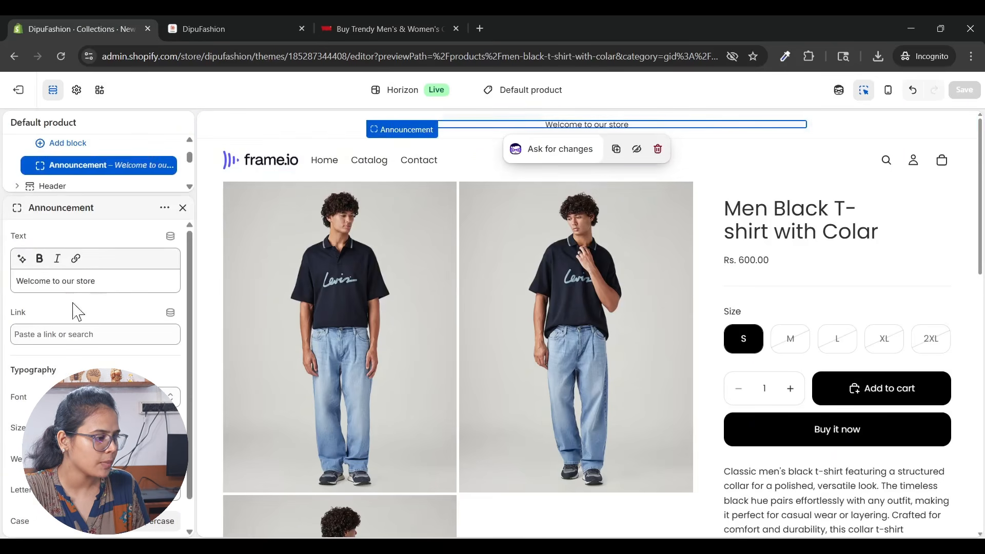
drag(117, 285, 16, 280)
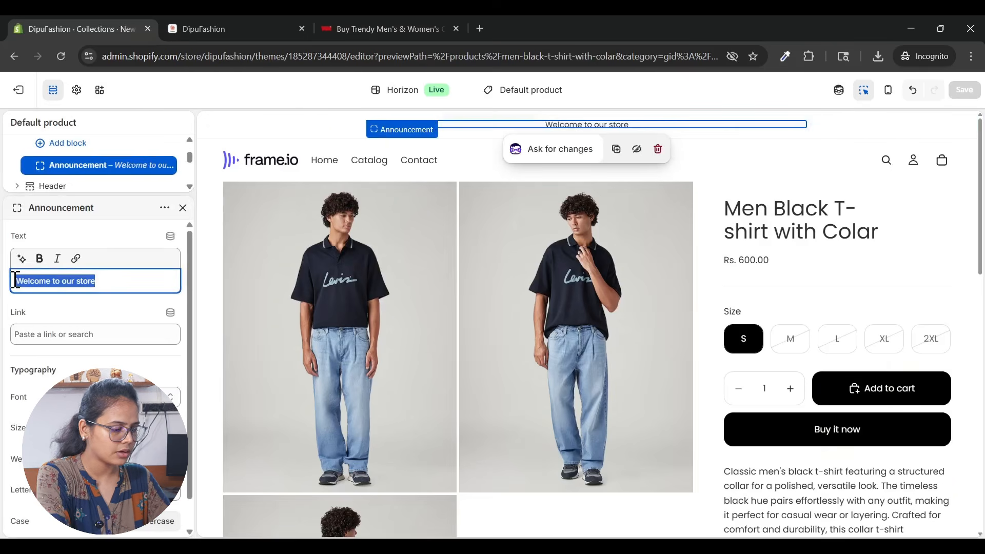
text(Flat )
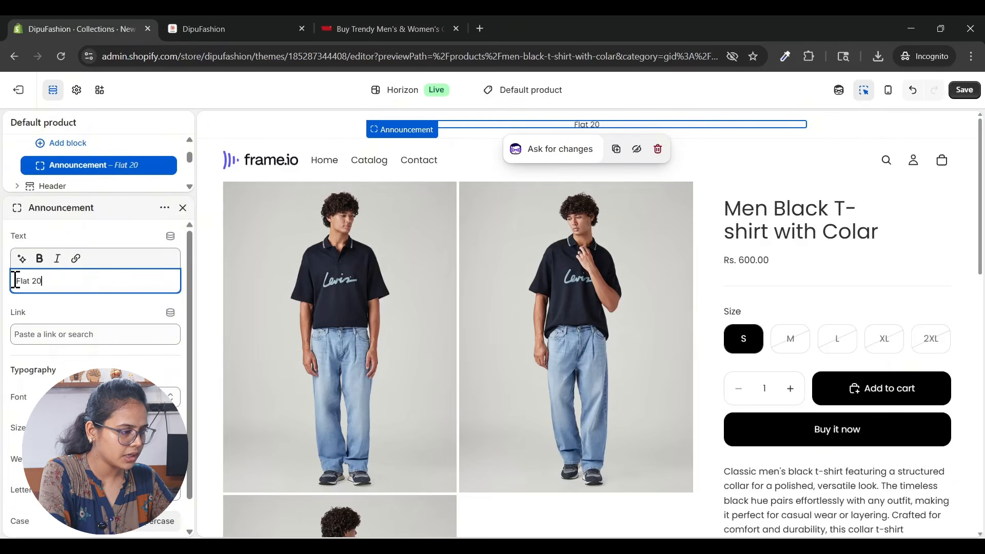
text(20% Off o)
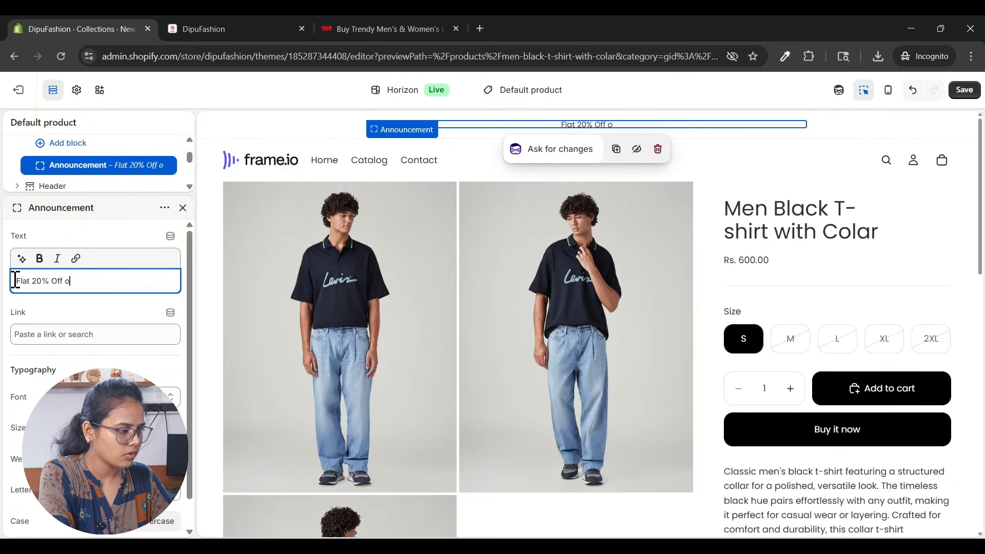
text(n All Porducts)
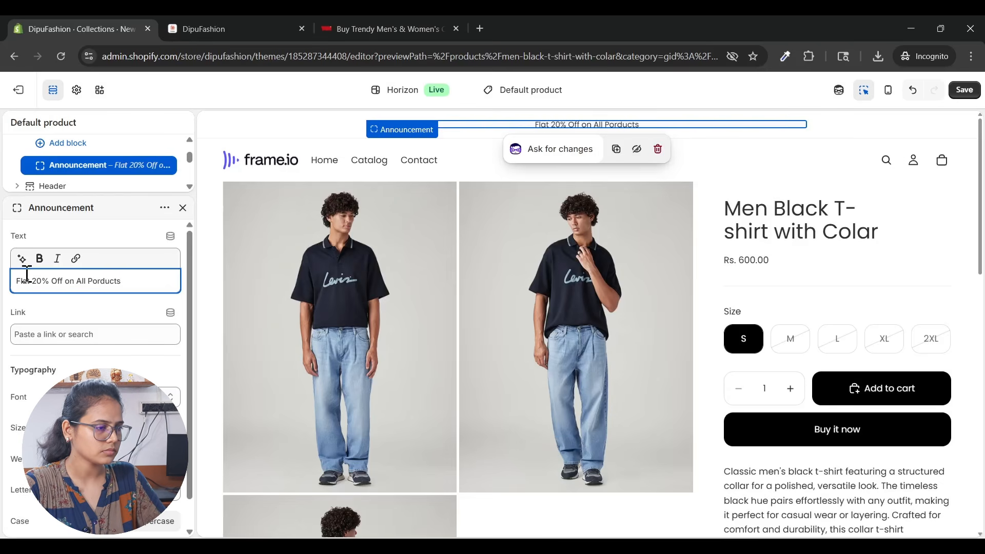
click(83, 335)
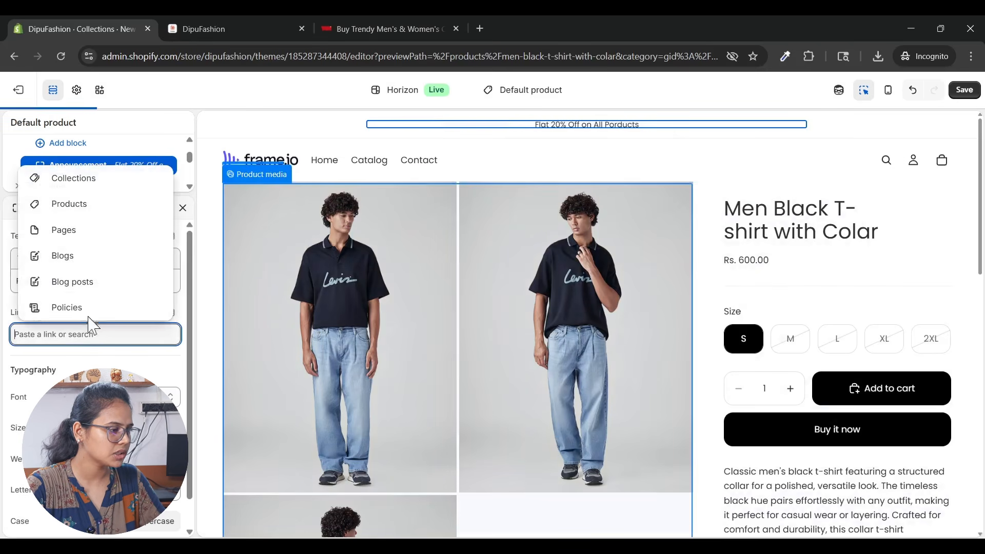
click(84, 193)
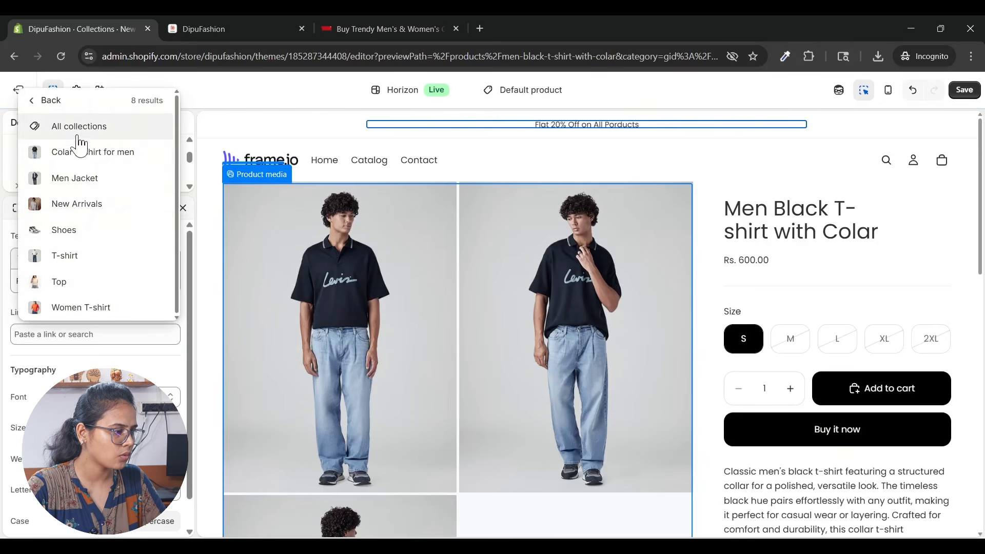
click(80, 136)
click(126, 280)
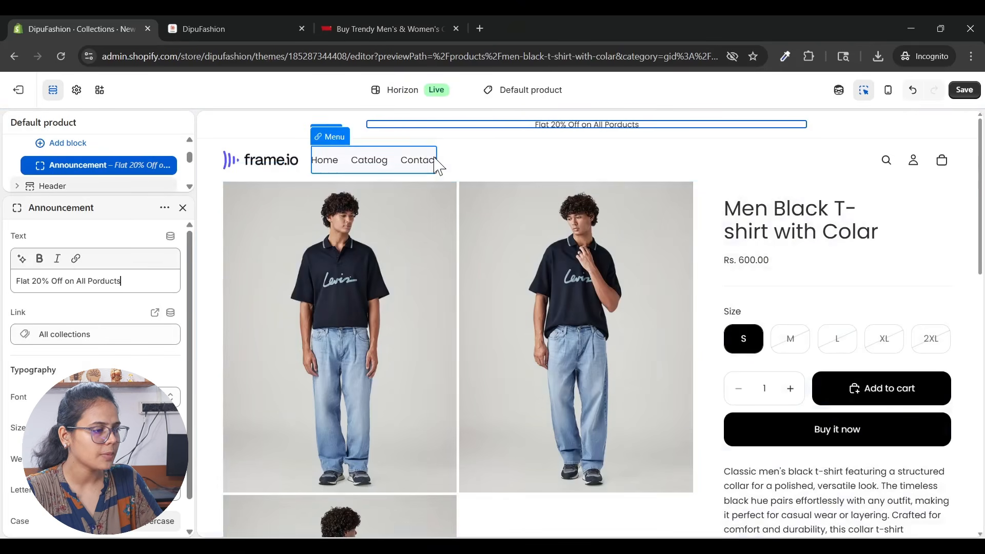
Open the header's assigned Main menu for editing
click(409, 169)
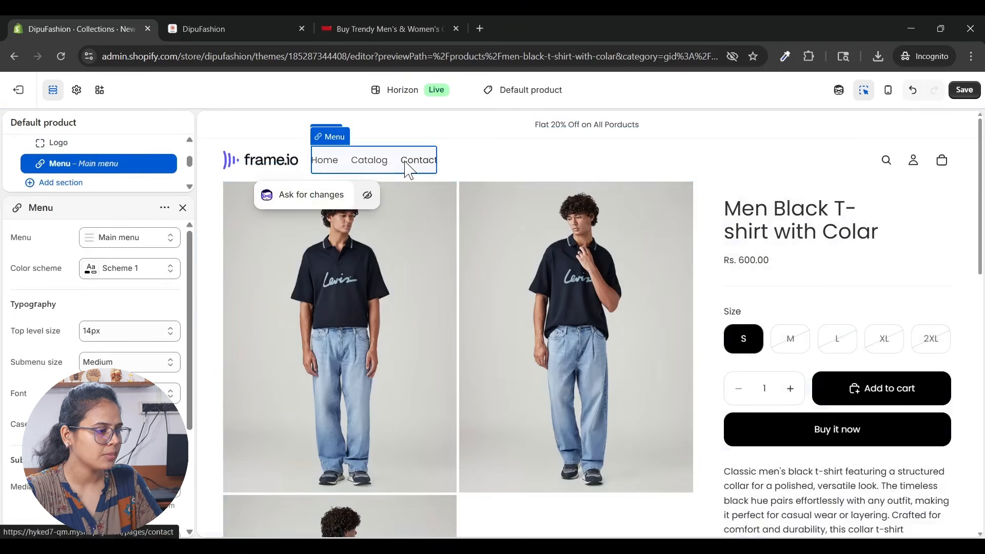
click(116, 248)
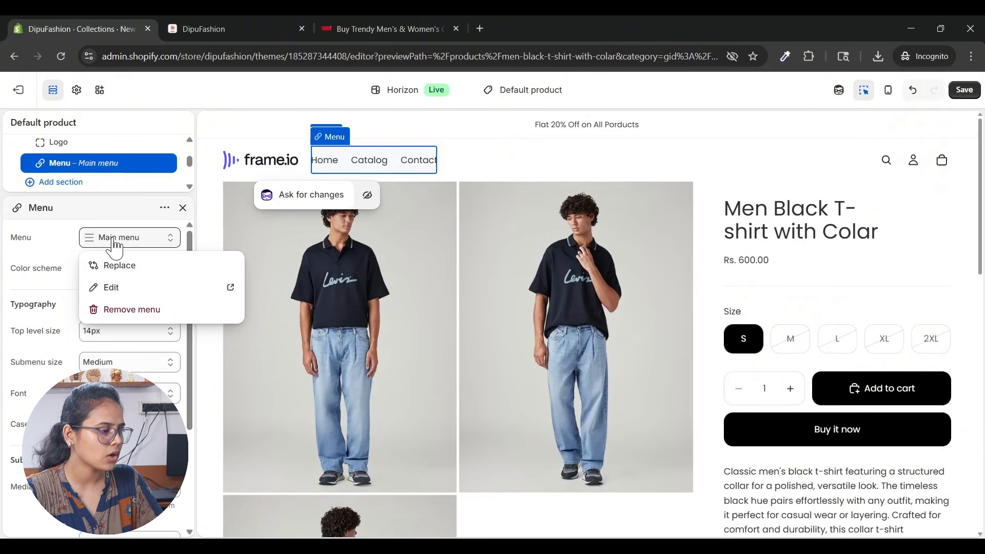
click(128, 299)
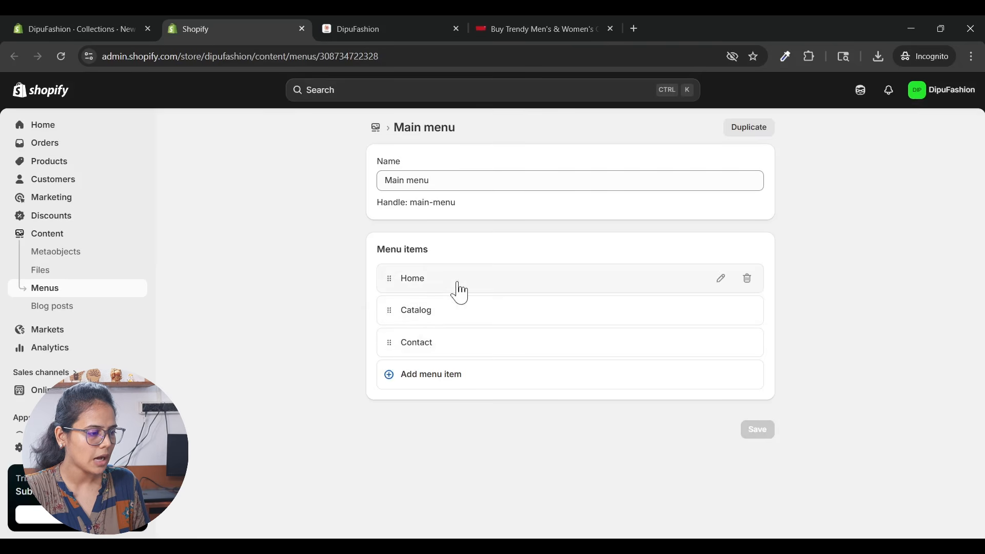
Remove the Home, Catalog and Contact items from the Main menu
click(748, 281)
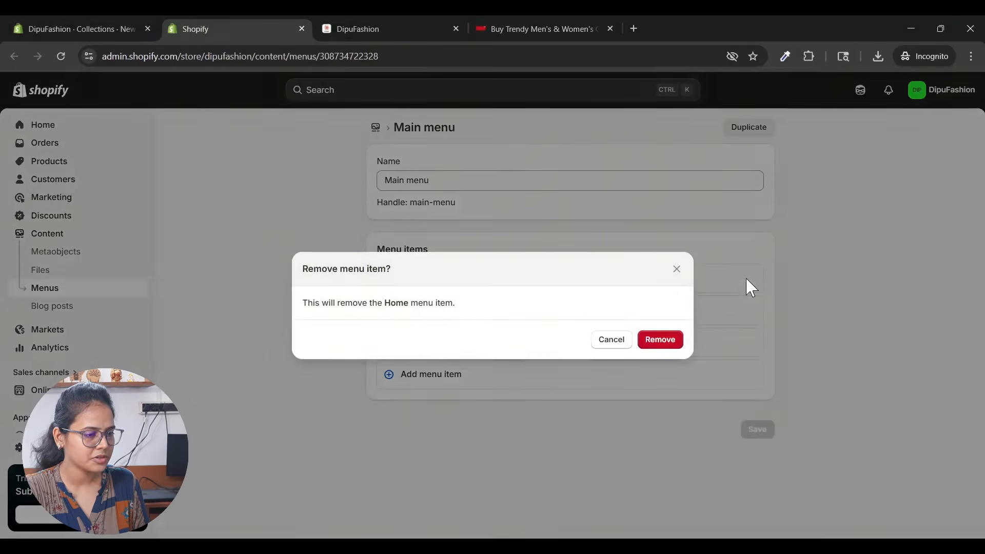
click(661, 341)
click(747, 278)
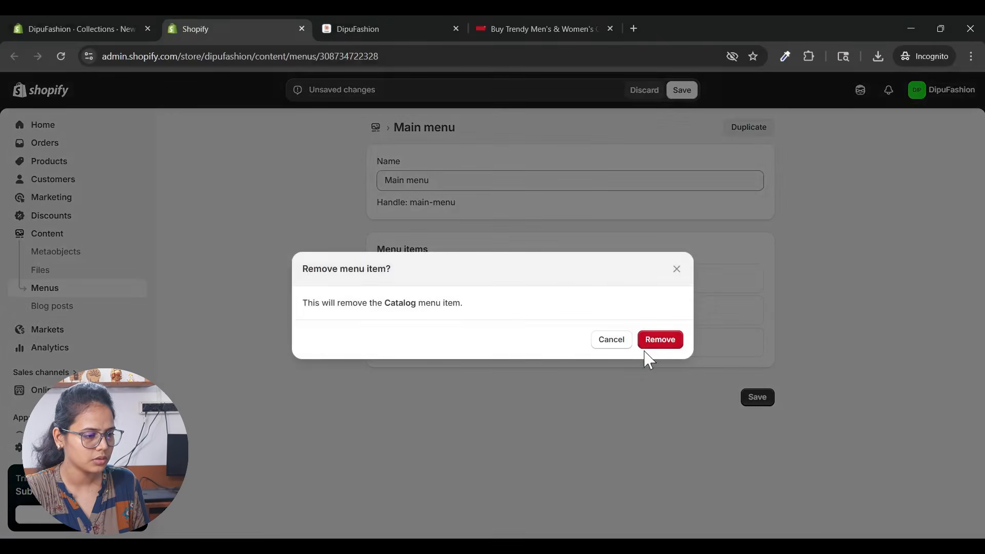
click(659, 340)
click(747, 279)
click(673, 341)
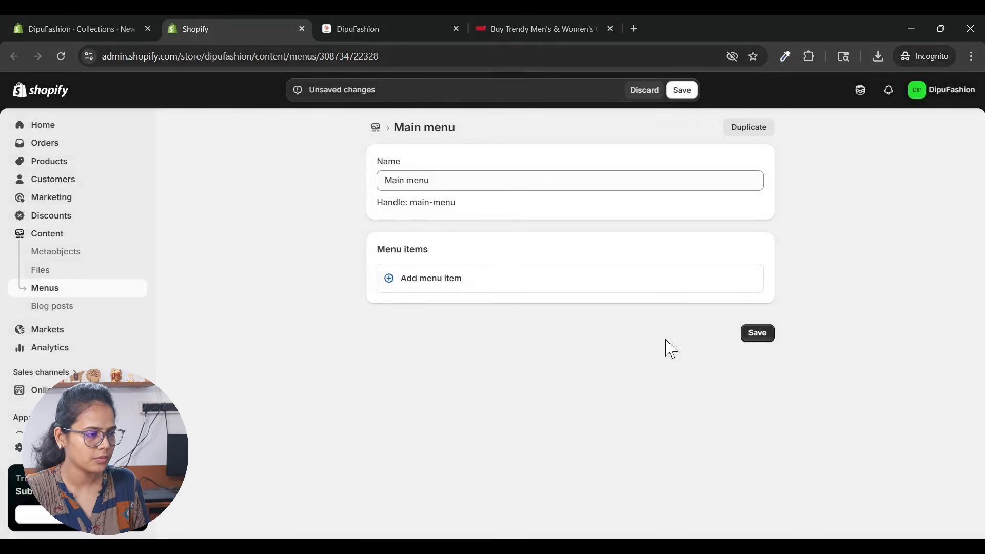
Add a Men menu item, initially linked to the Men Jacket collection
click(431, 286)
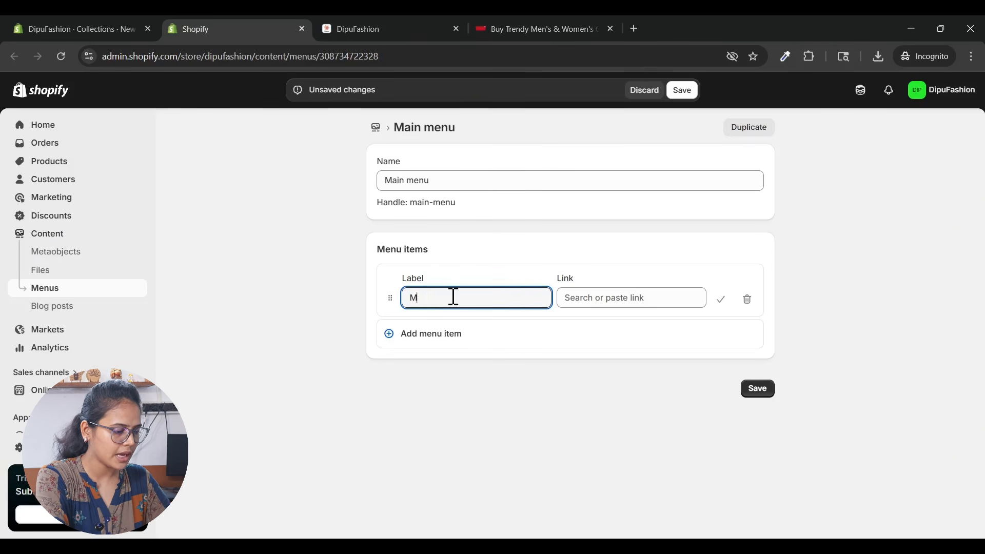
click(588, 297)
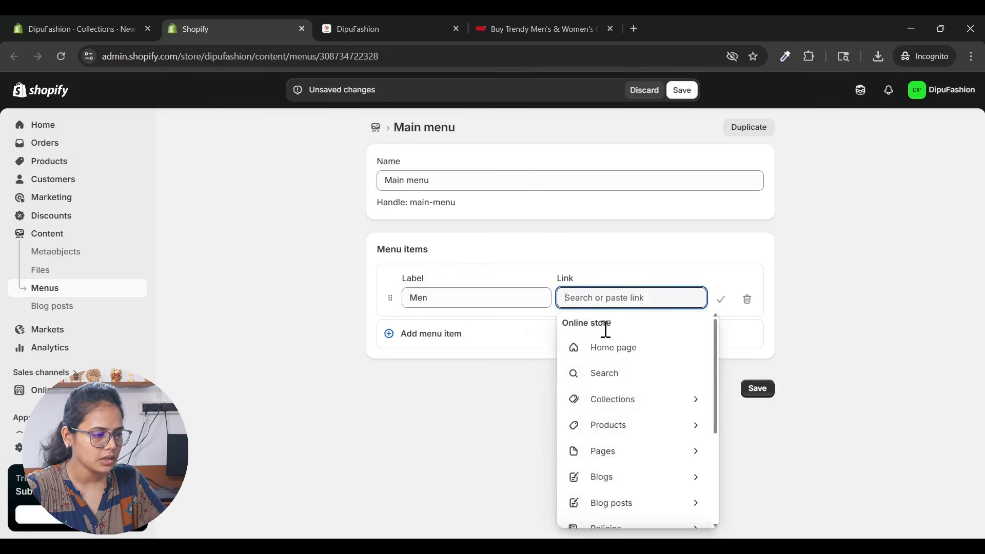
click(668, 403)
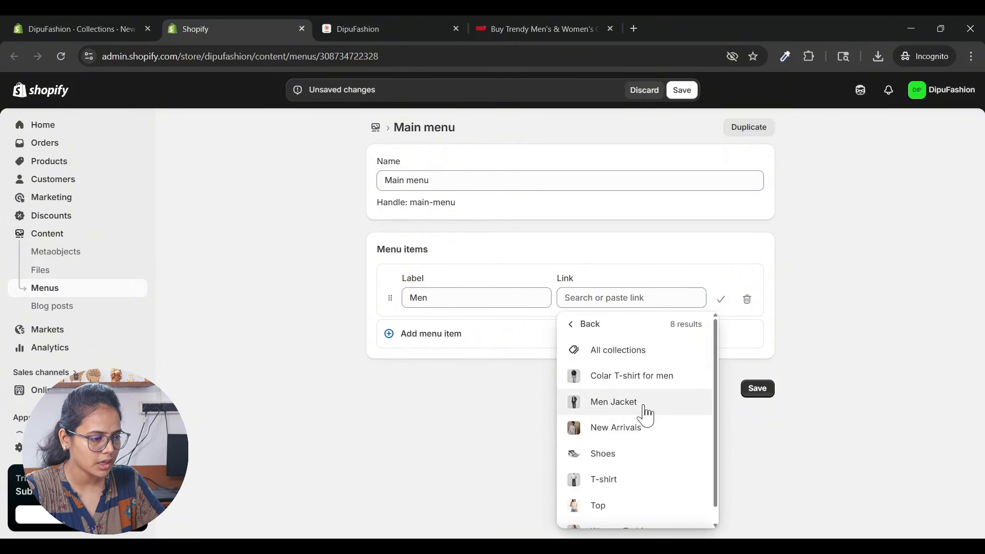
click(644, 402)
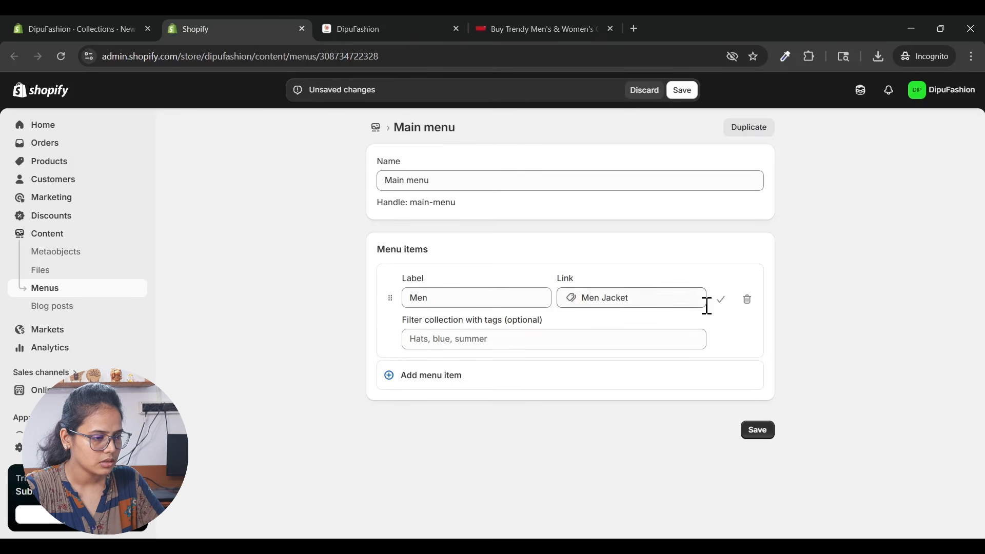
Relink the Men item to the New Arrivals collection and confirm it
click(684, 299)
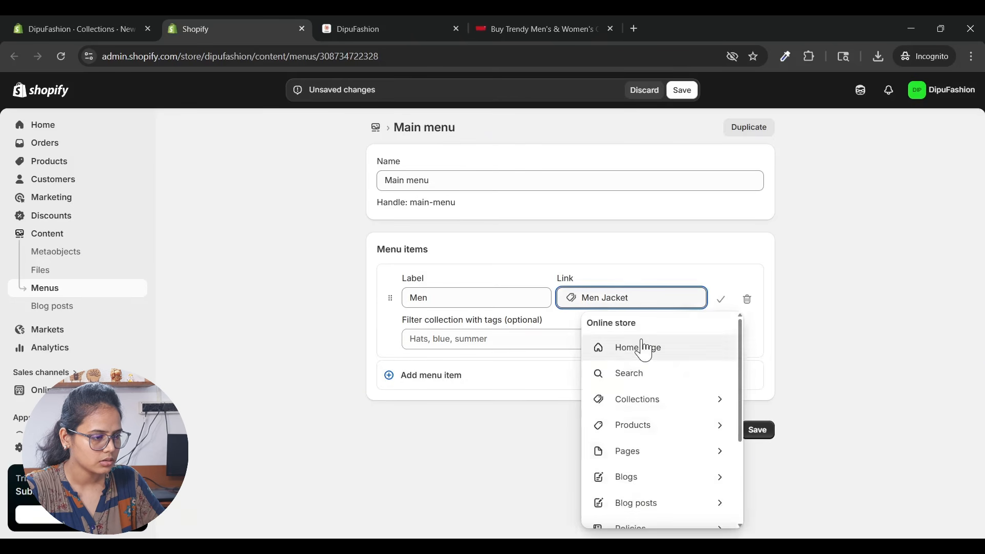
drag(671, 298, 522, 308)
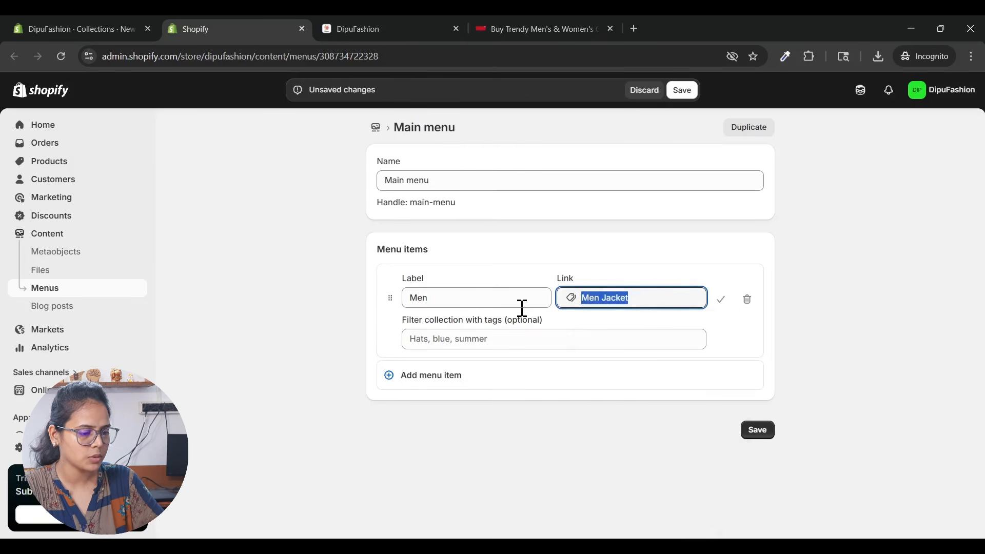
key(BackSpace)
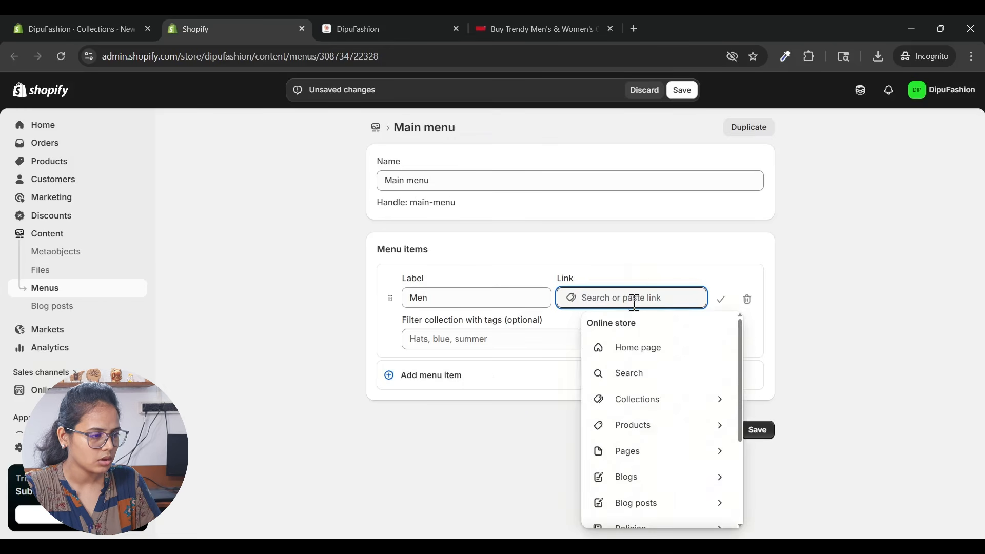
click(716, 402)
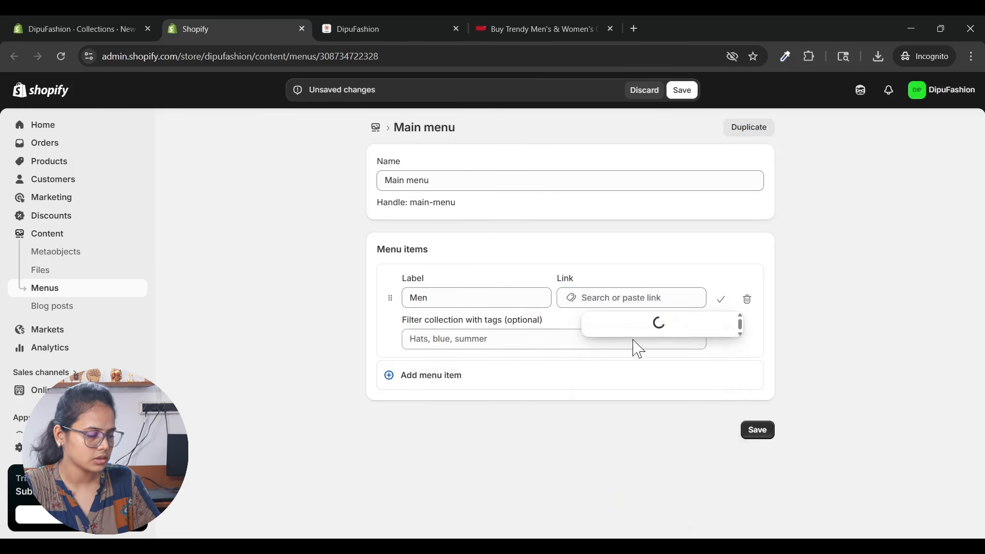
scroll(636, 360, down, 1)
click(663, 414)
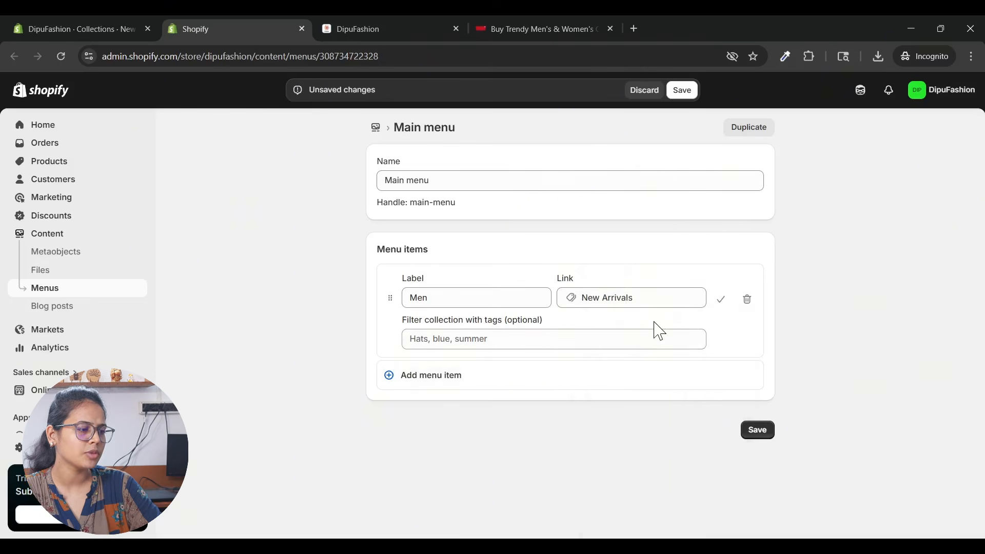
click(722, 301)
click(446, 323)
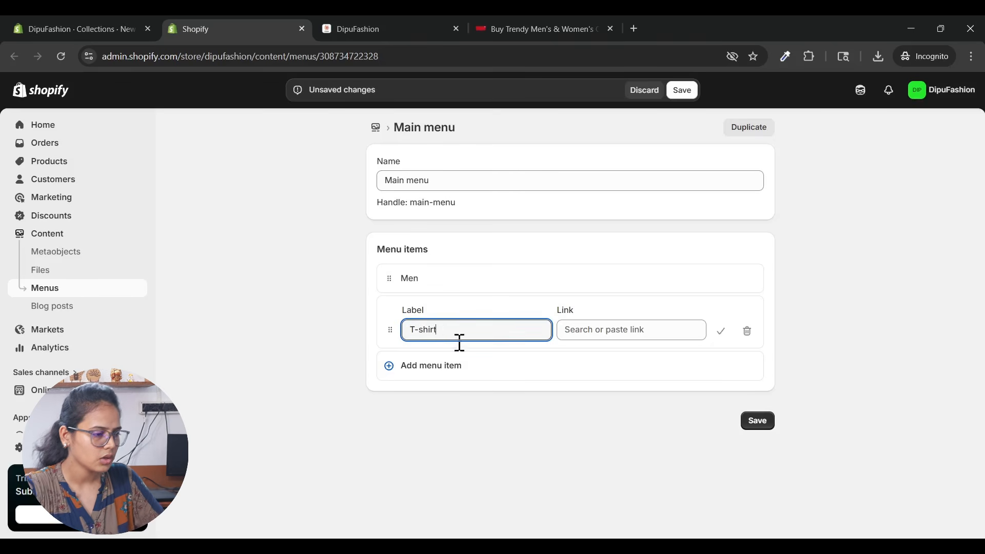
Link the T-shirt item to the T-shirt collection and nest it under Men
click(598, 329)
click(631, 226)
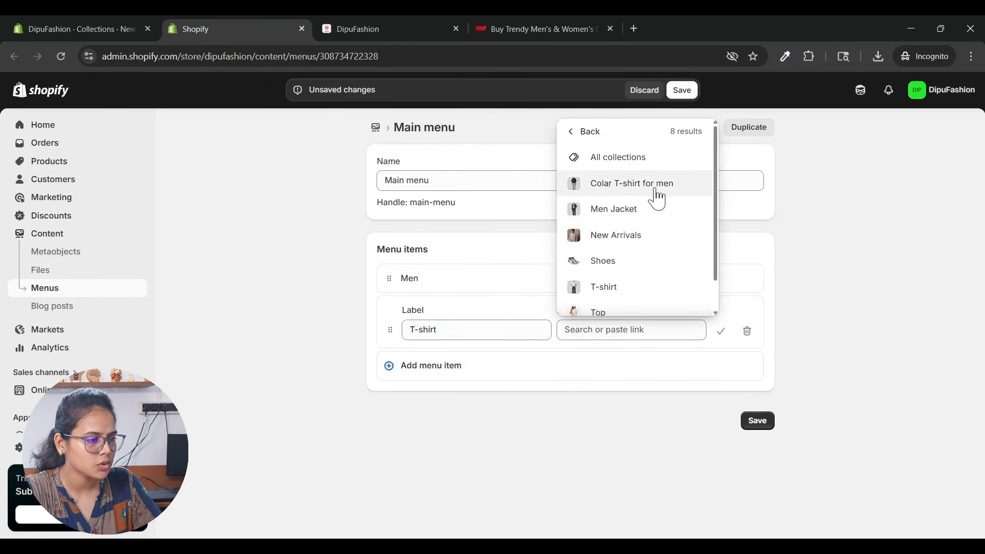
scroll(673, 236, down, 1)
click(645, 255)
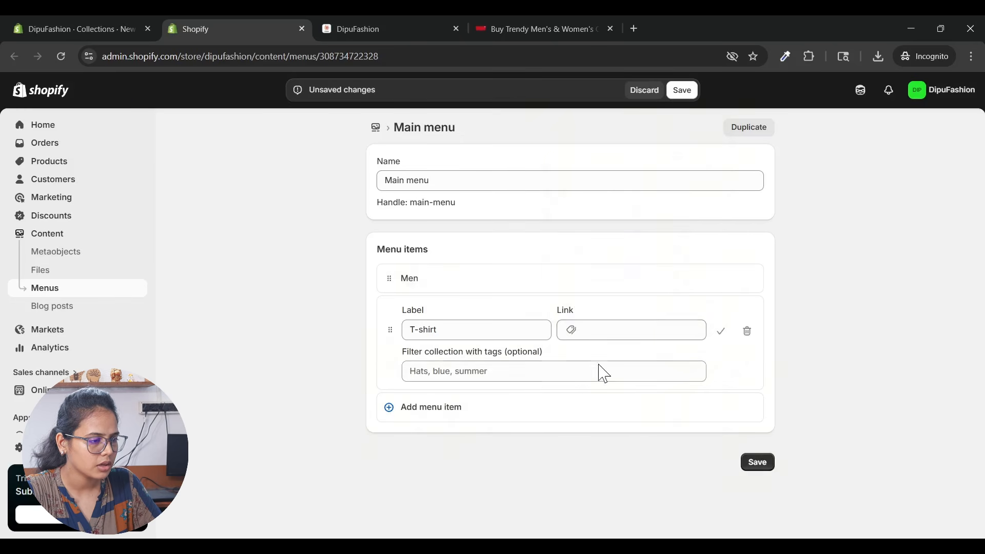
click(720, 333)
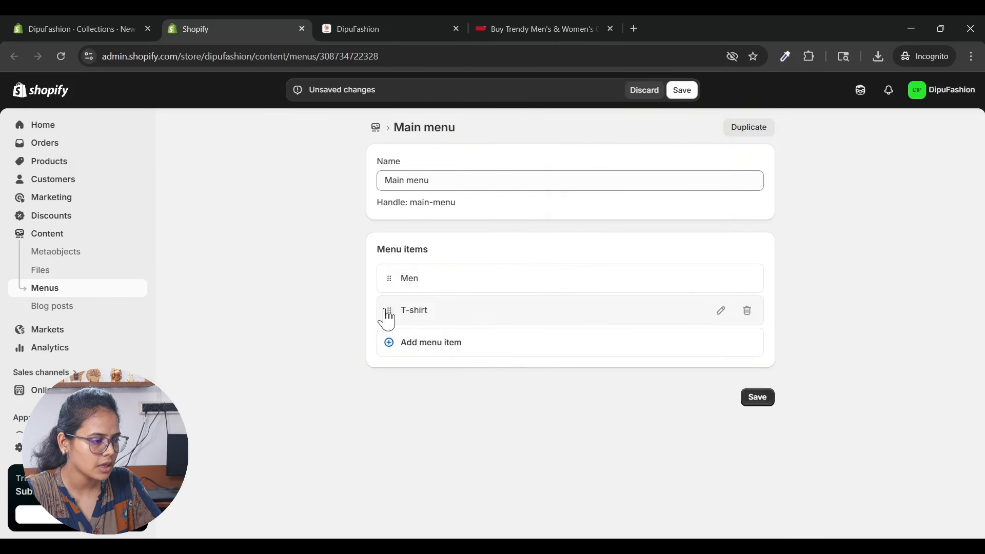
drag(389, 318, 433, 277)
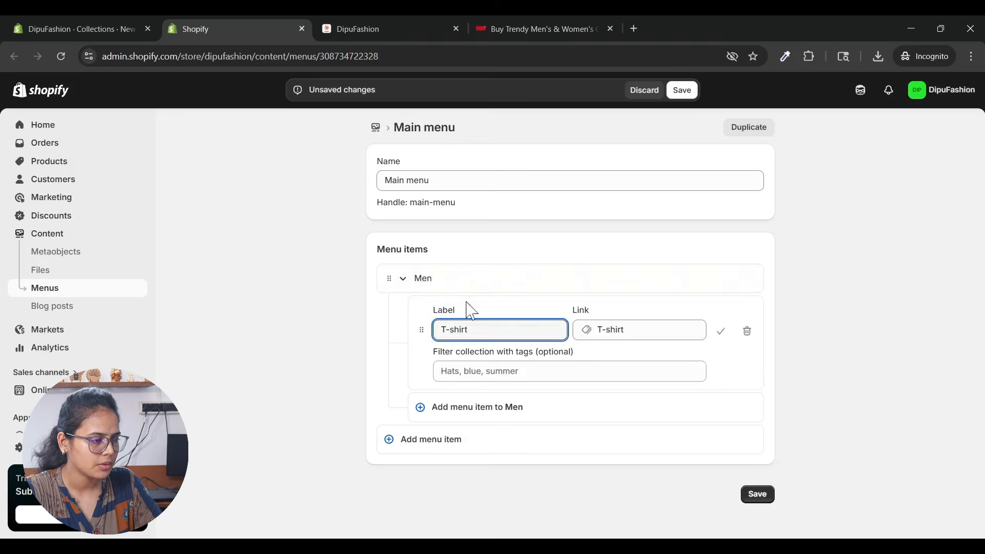
Add a Jacket item linked to Men Jacket, nest it under Men, and confirm both sub-items
click(434, 444)
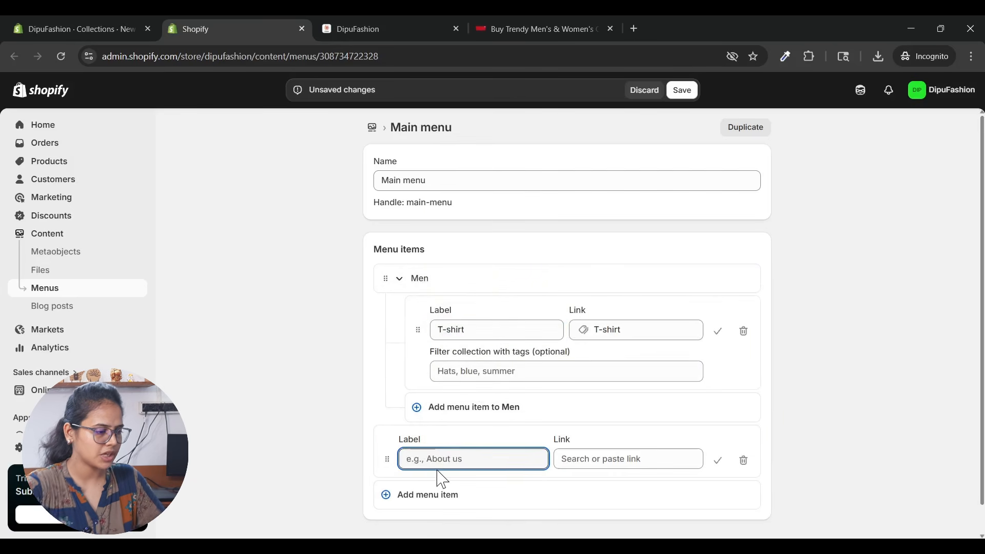
text(Ka)
key(BackSpace)
key(BackSpace)
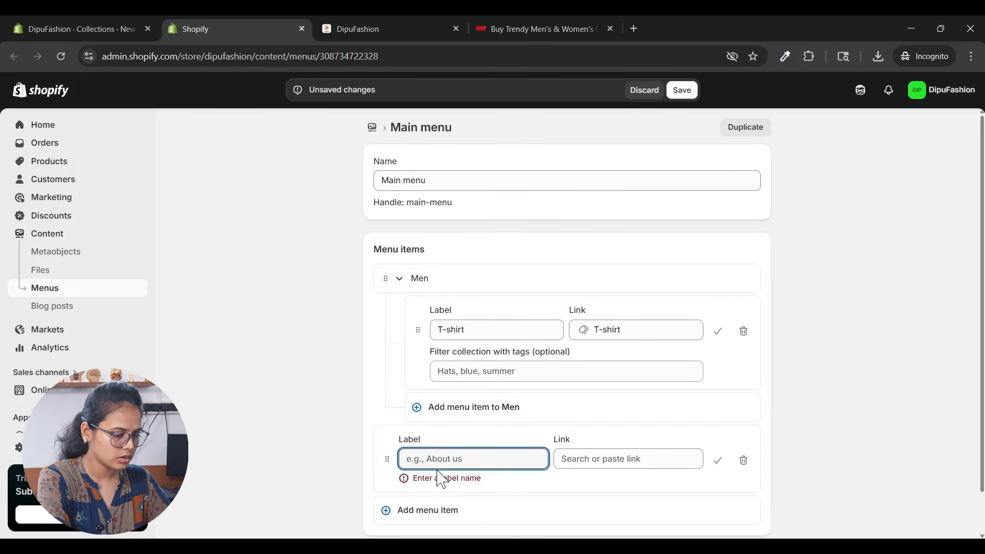
text(Jacket)
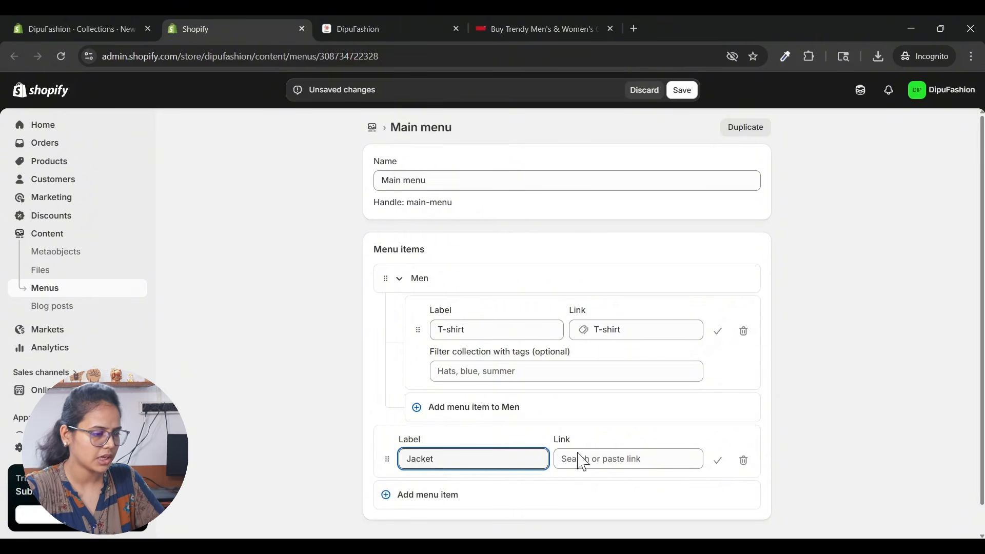
click(583, 462)
click(624, 210)
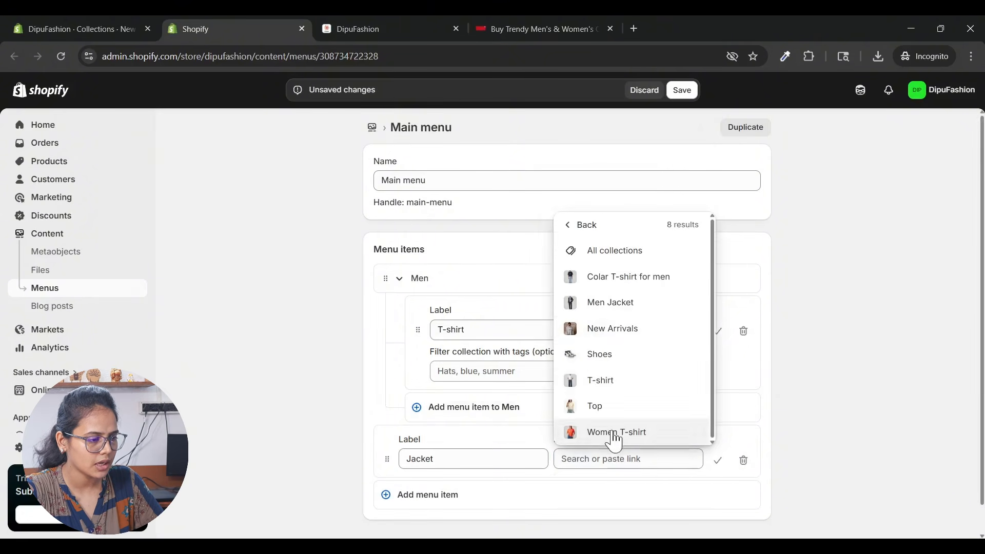
click(624, 302)
click(718, 461)
mouse_move(395, 443)
mouse_down()
mouse_move(424, 425)
mouse_move(424, 456)
mouse_move(385, 440)
mouse_move(427, 449)
mouse_move(401, 426)
mouse_up()
scroll(729, 354, down, 2)
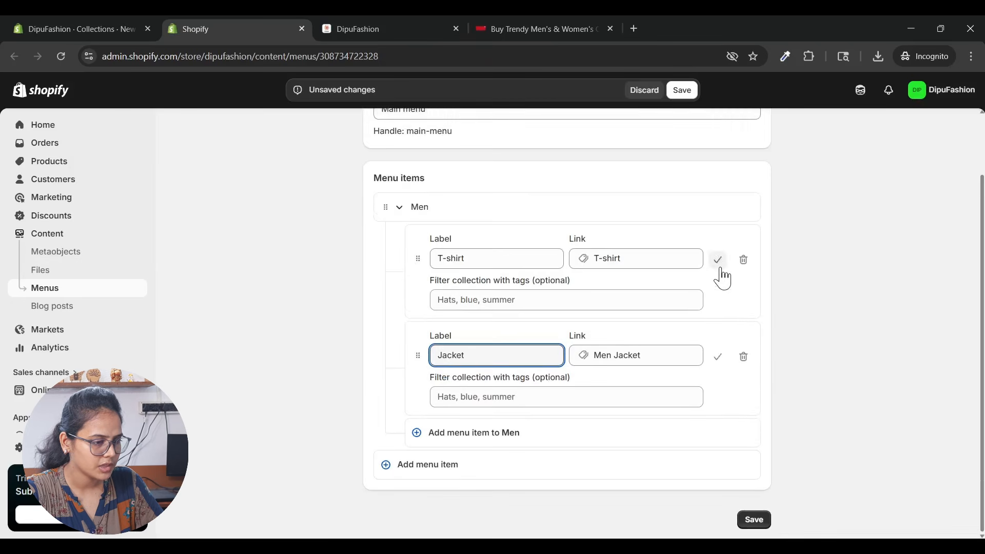
click(718, 262)
click(717, 356)
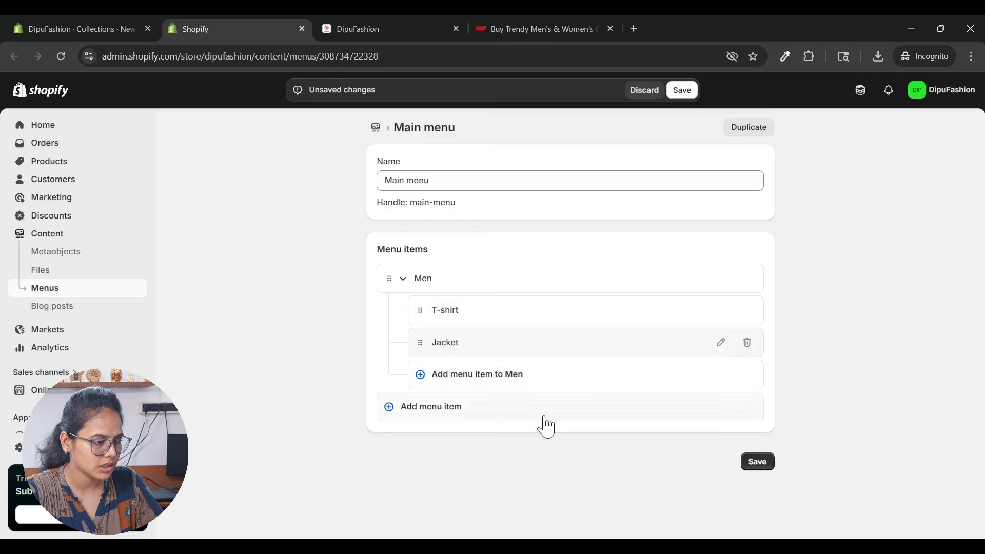
Add a Women menu item linked to the New Arrivals collection
click(431, 413)
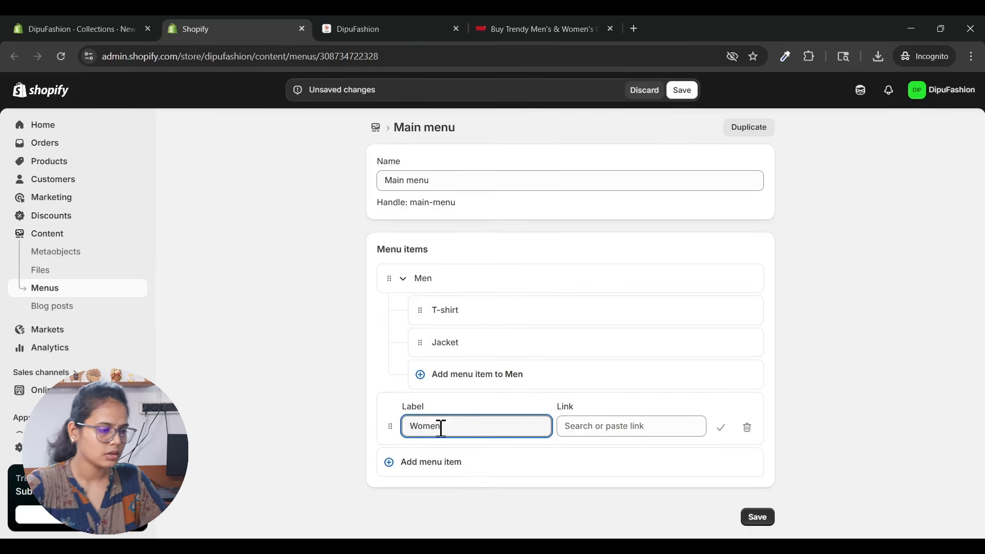
click(604, 428)
click(669, 210)
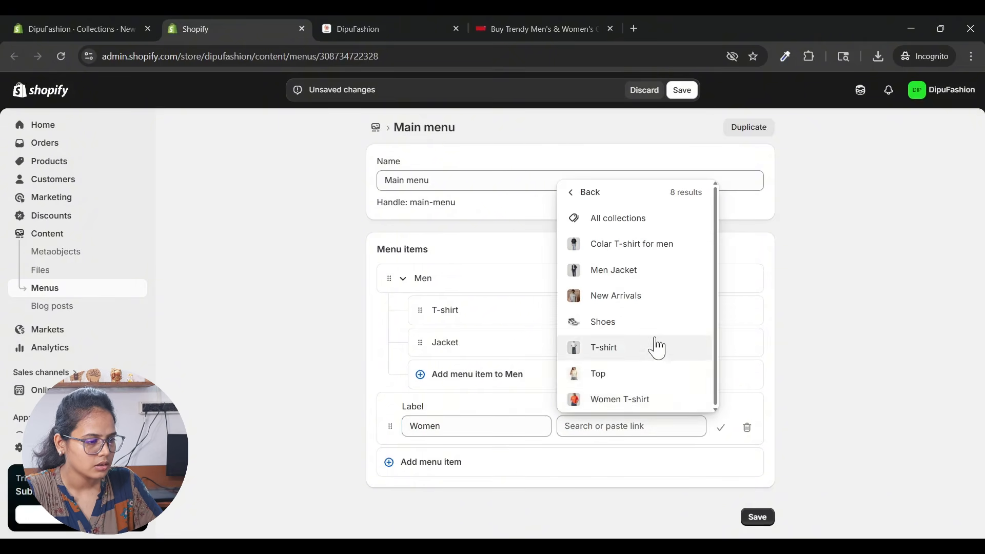
click(645, 307)
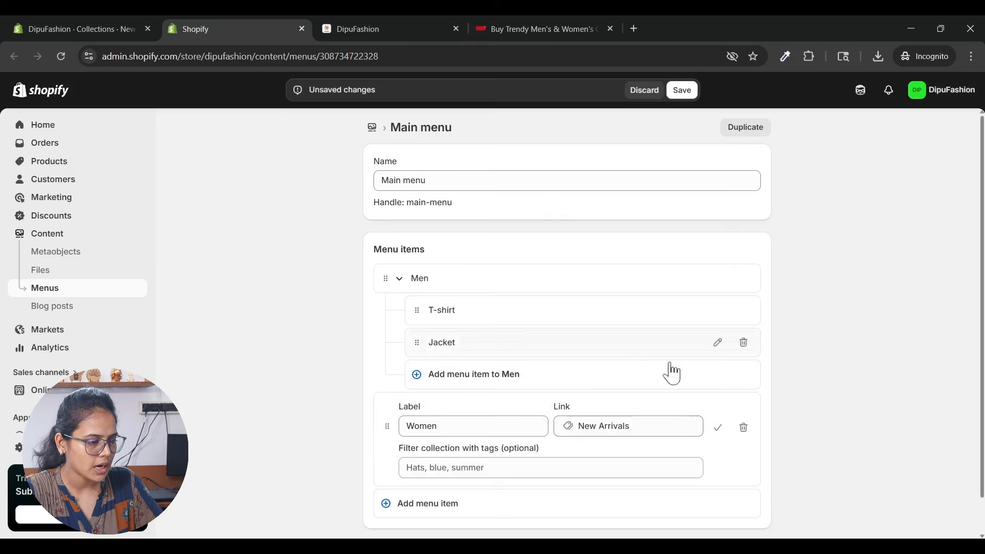
click(719, 428)
Add a Top item linked to the Top collection and a T-shirt item
click(420, 449)
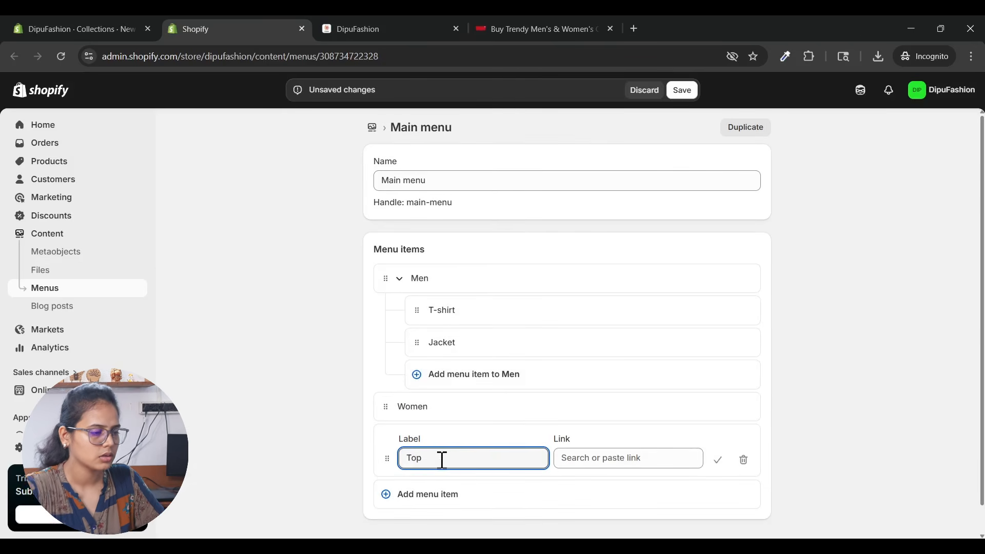
click(583, 457)
click(639, 220)
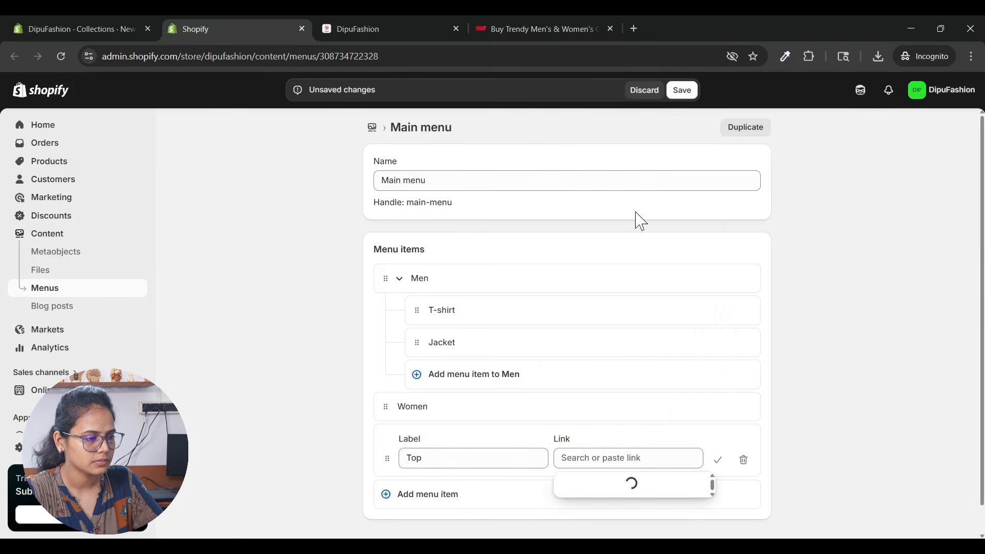
click(621, 405)
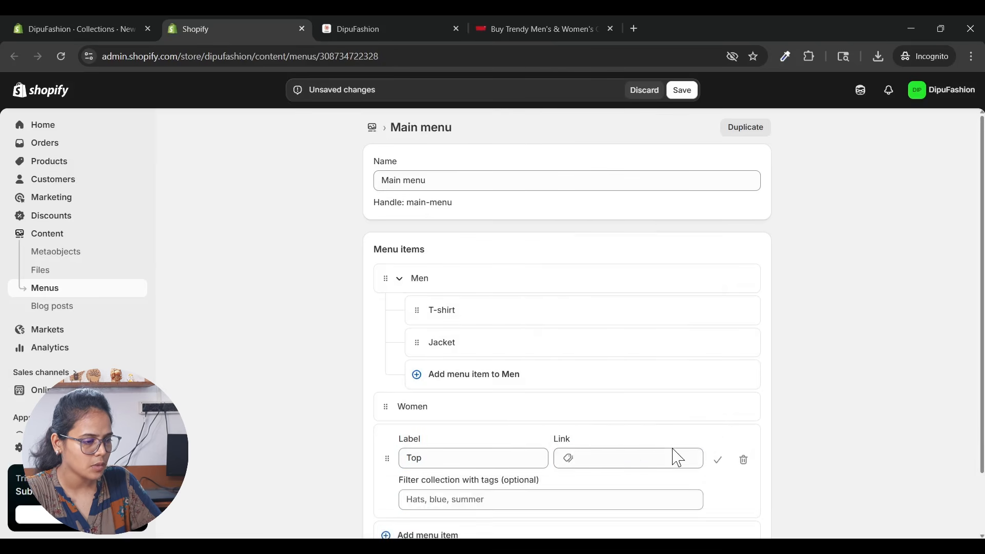
click(718, 460)
click(417, 471)
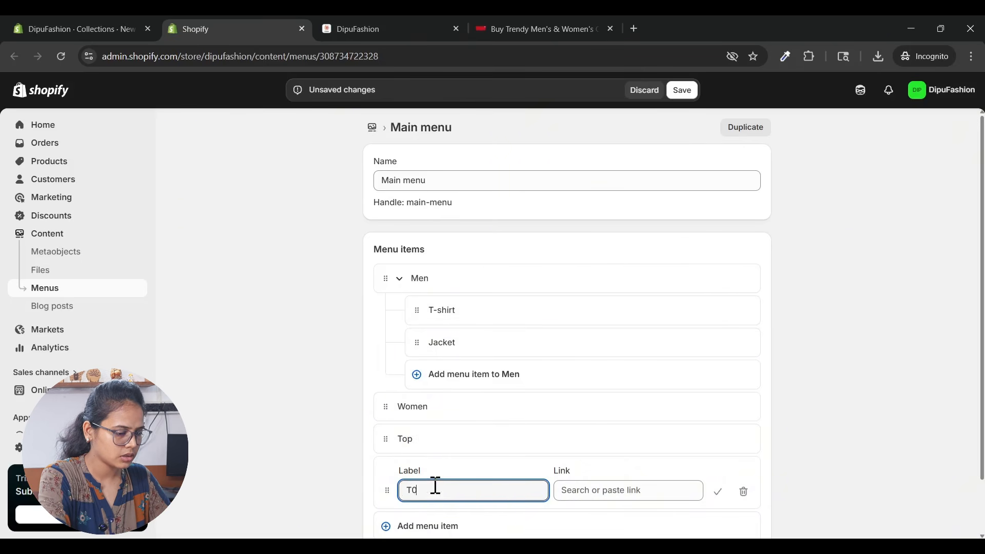
text(T-shirt)
click(718, 492)
Nest the Top and T-shirt items under Women and confirm them
scroll(440, 431, down, 1)
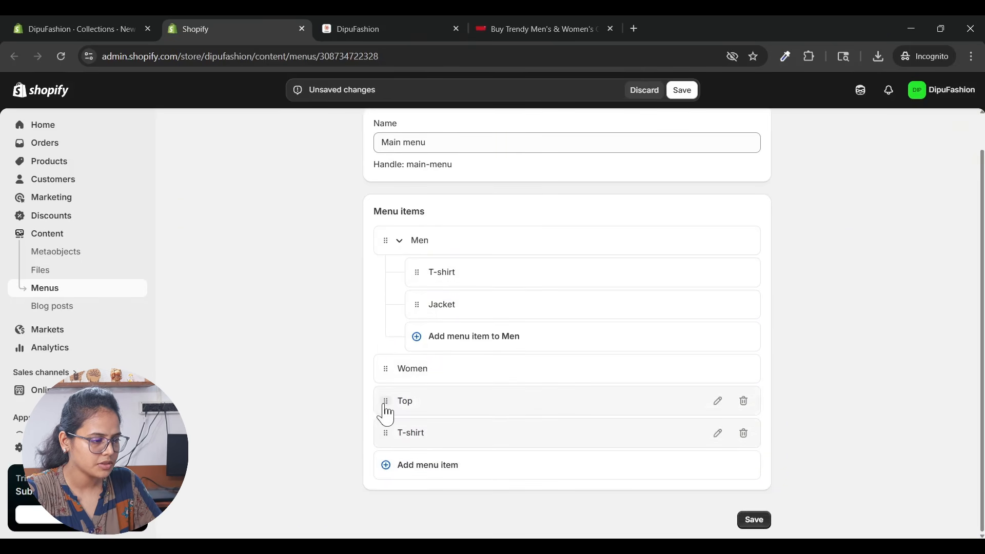
drag(385, 412, 433, 410)
scroll(799, 369, down, 3)
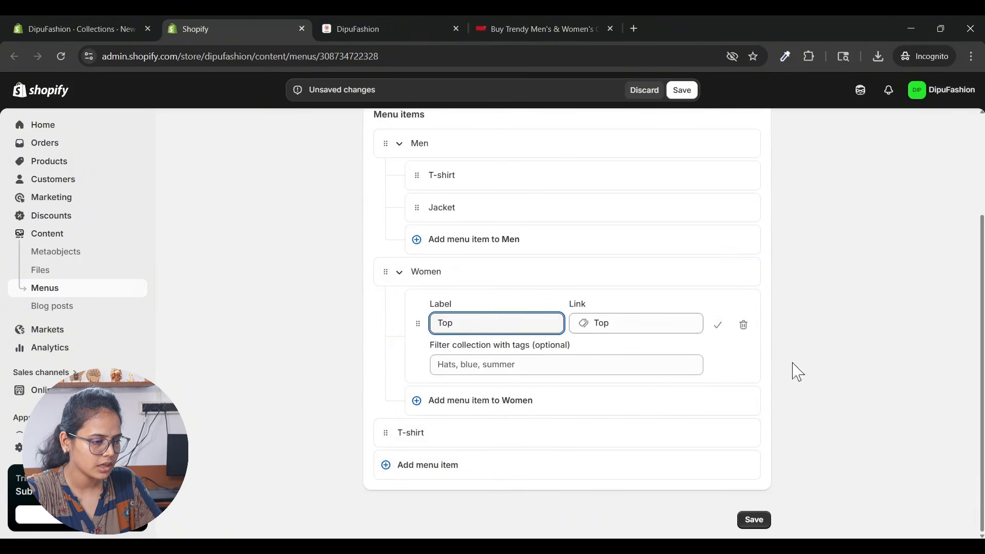
click(710, 325)
drag(386, 434, 424, 432)
drag(395, 462, 534, 448)
click(715, 449)
Start a new top-level menu item for Shoes
scroll(475, 433, down, 1)
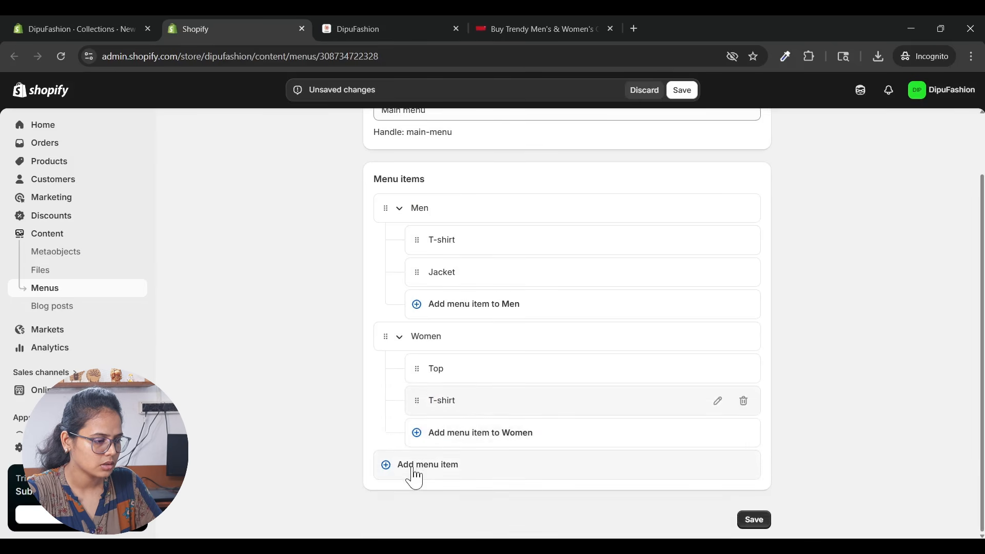
click(414, 471)
scroll(452, 457, down, 1)
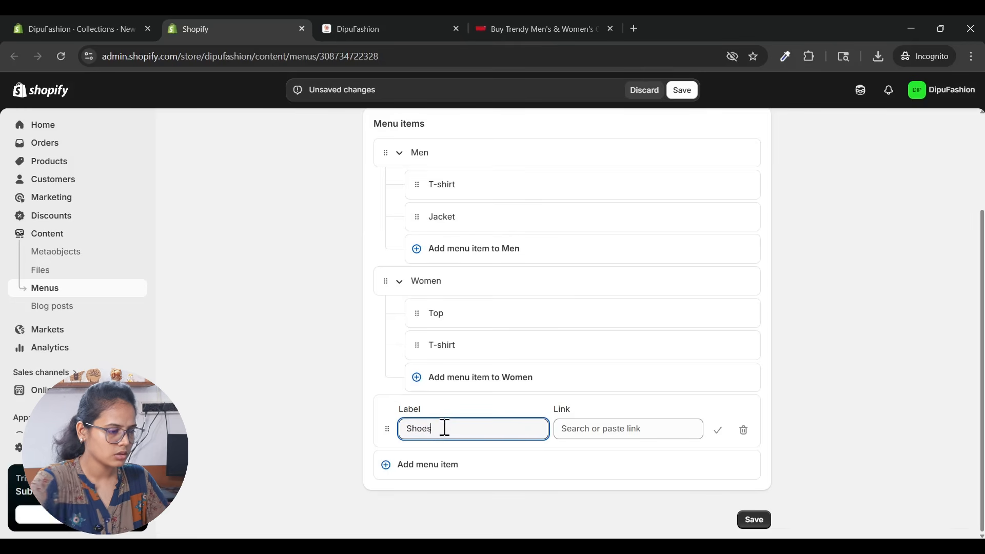
Link the Shoes menu item to the Shoes collection
click(599, 429)
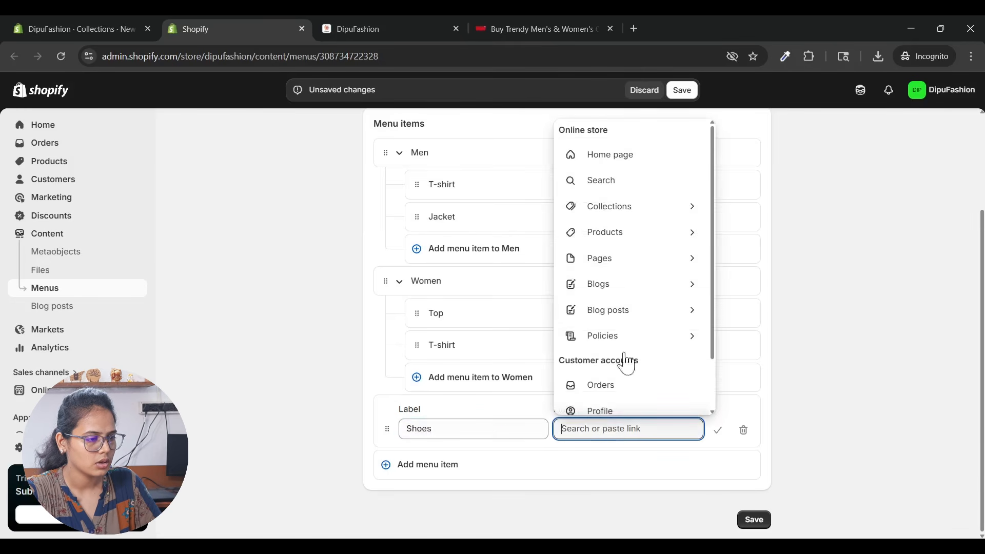
click(632, 213)
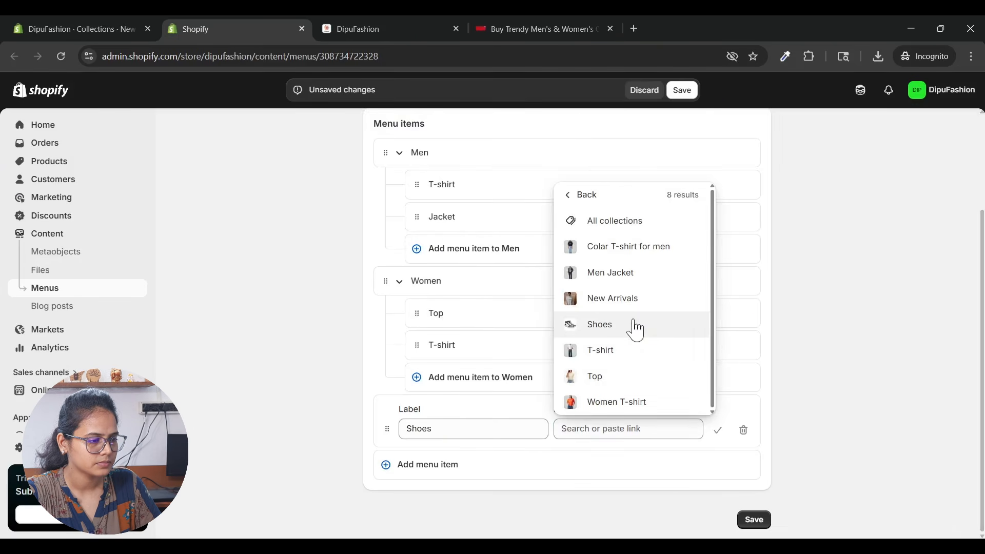
click(636, 329)
click(718, 430)
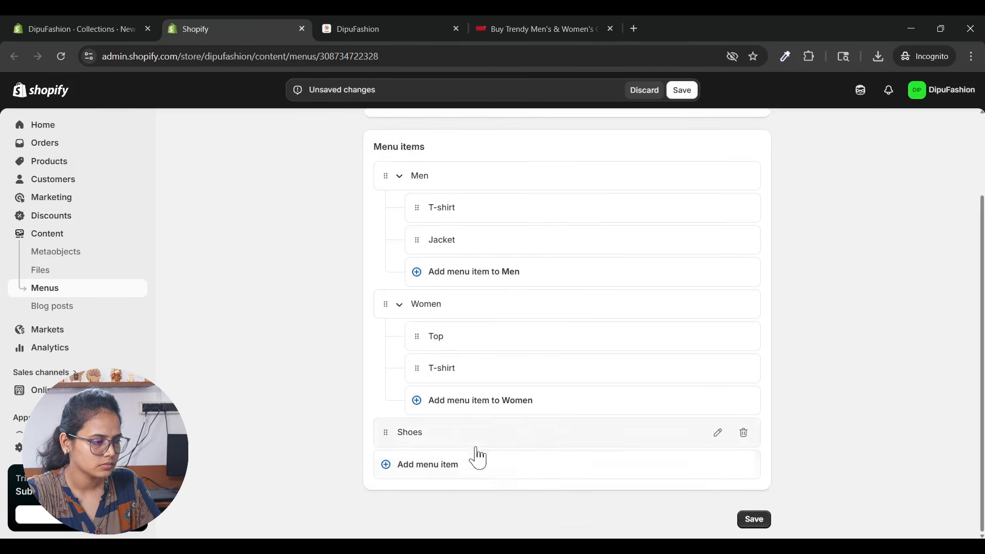
Add an All Collections item linked to all collections and move it to the top
click(436, 465)
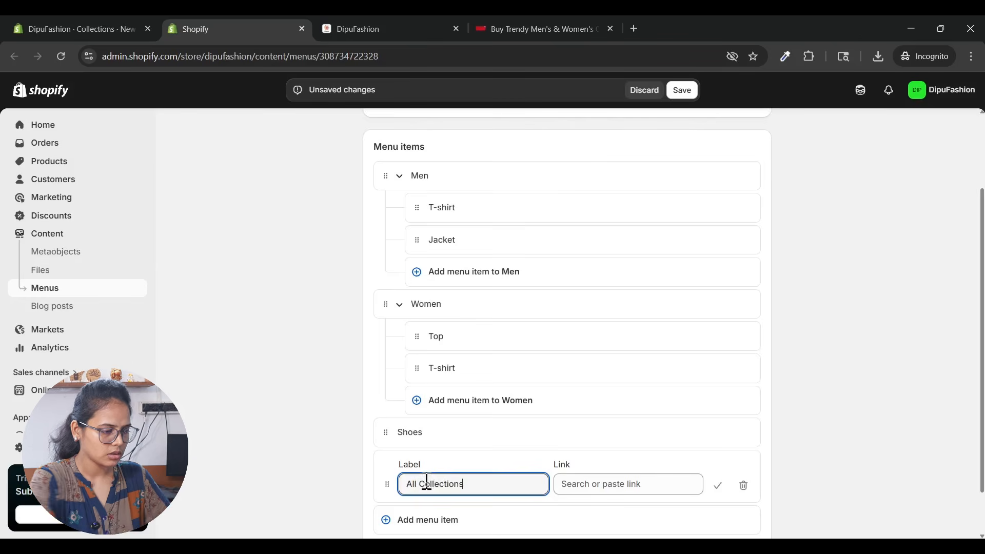
click(598, 486)
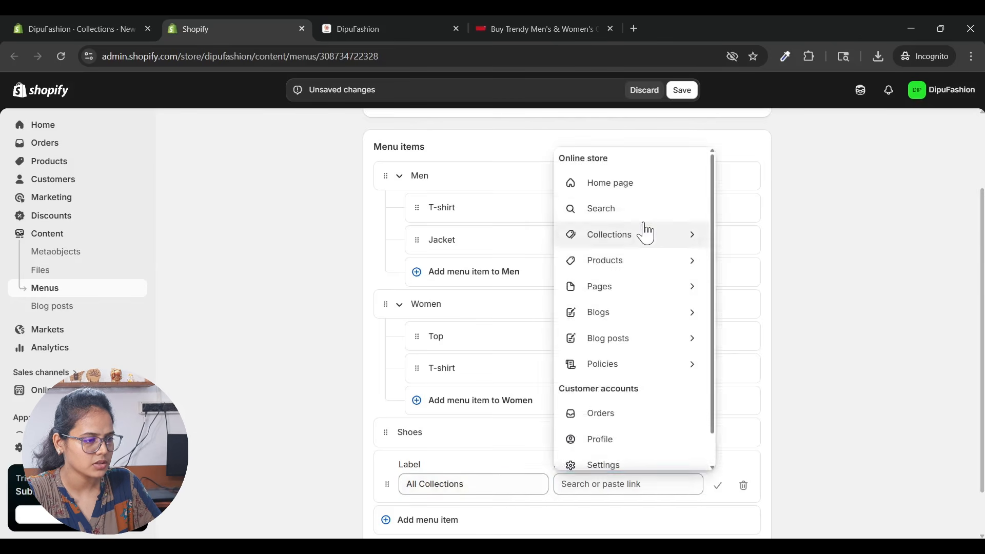
click(645, 231)
click(632, 279)
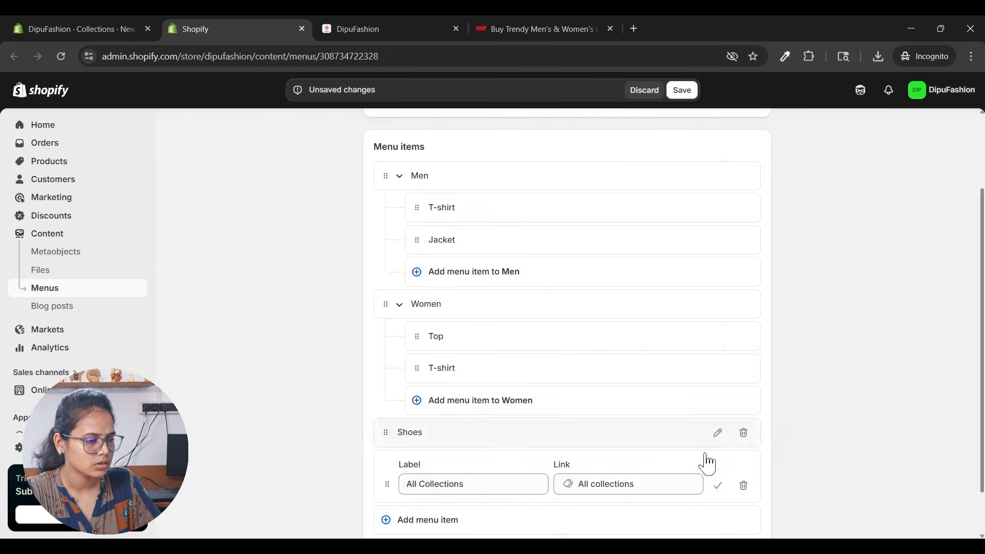
click(718, 485)
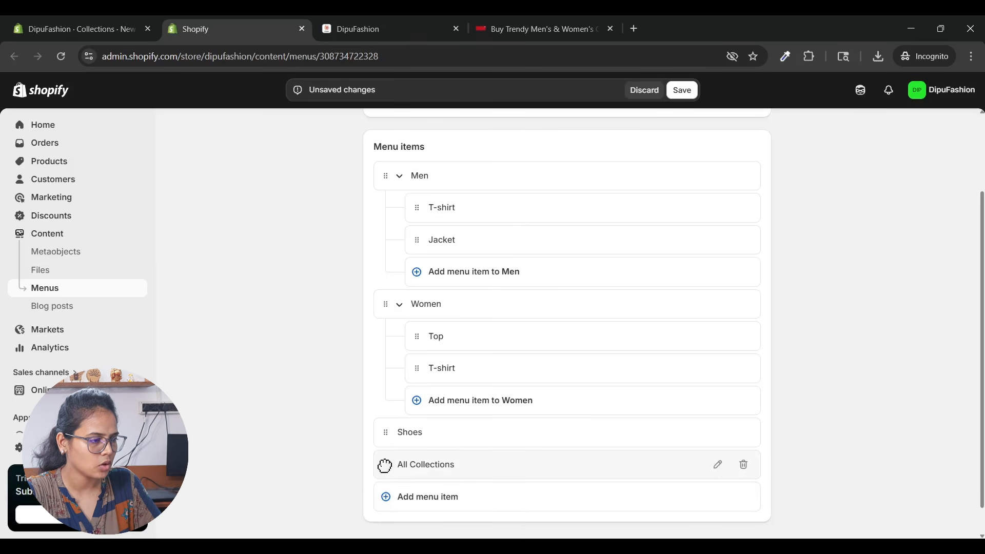
drag(386, 464, 405, 248)
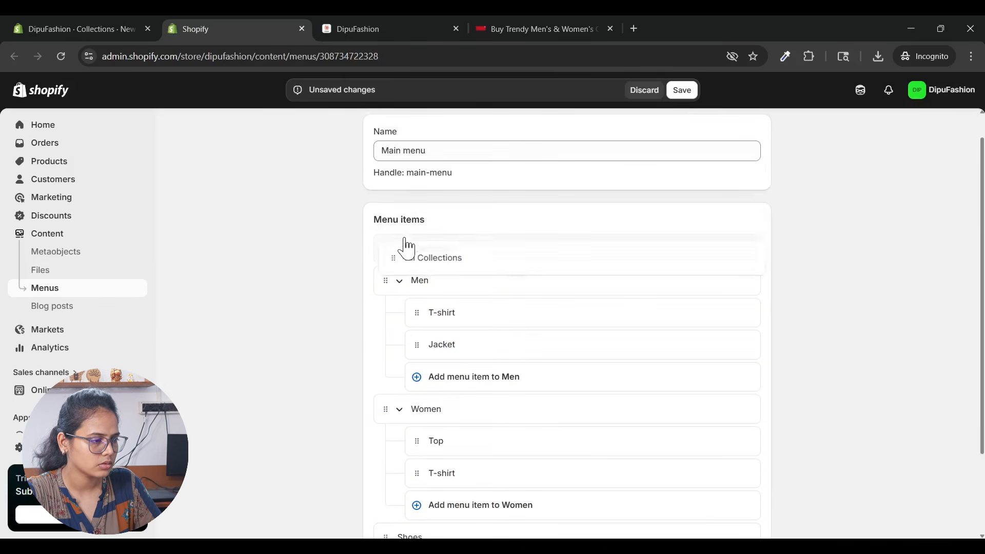
Save the updated main menu
scroll(501, 272, down, 2)
click(756, 529)
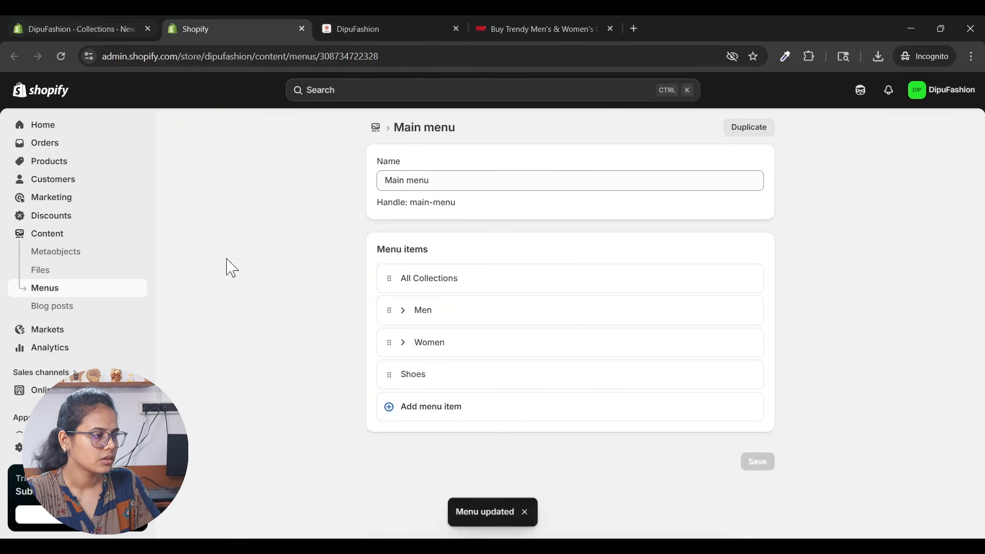
click(92, 23)
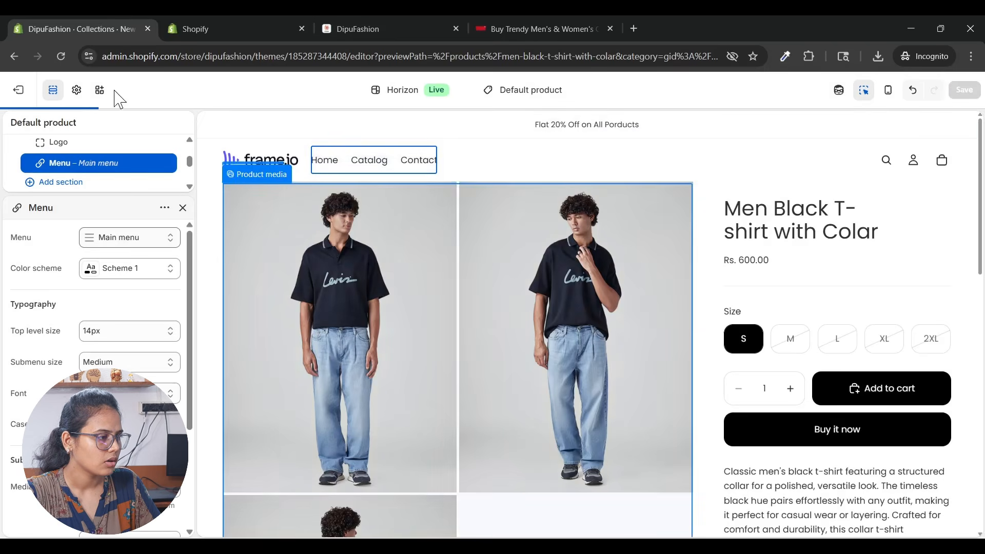
Reload the theme editor and preview the Home page with the new header menu
click(61, 57)
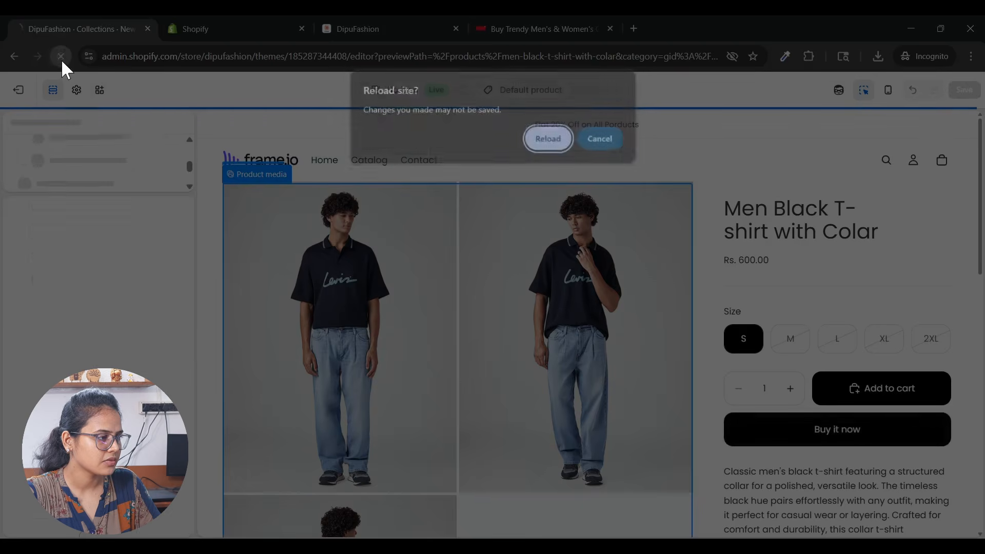
click(561, 140)
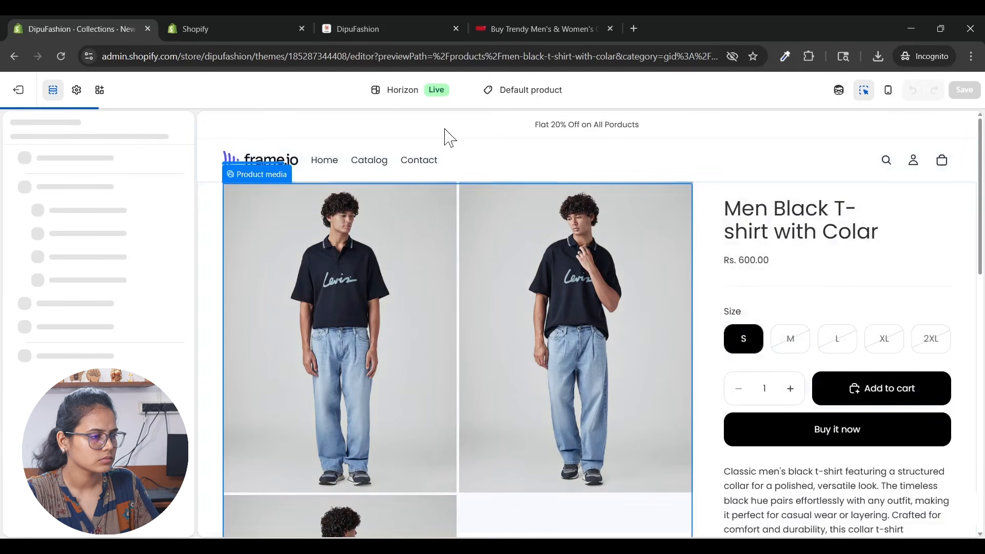
click(523, 94)
click(502, 149)
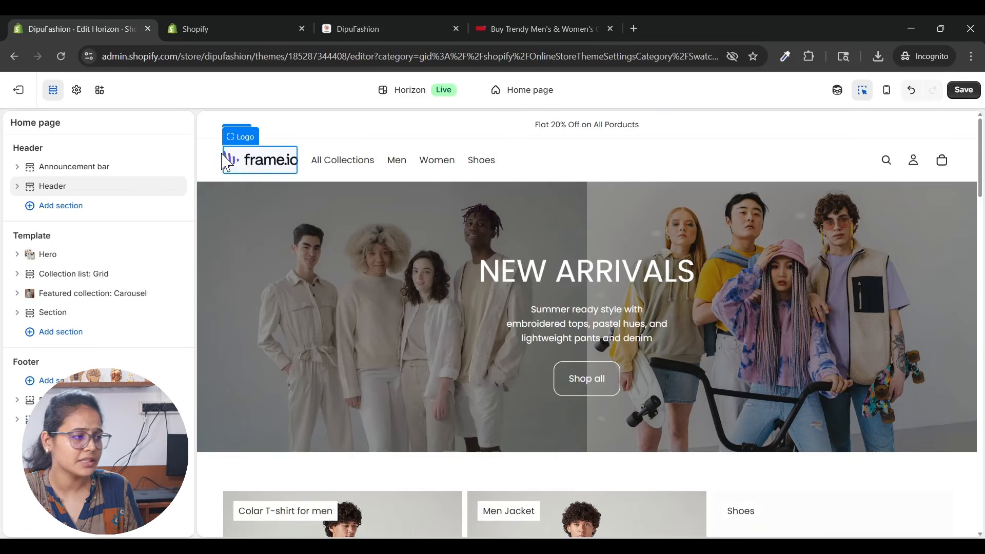
Set the Header's logo position to Center and save the theme
click(233, 177)
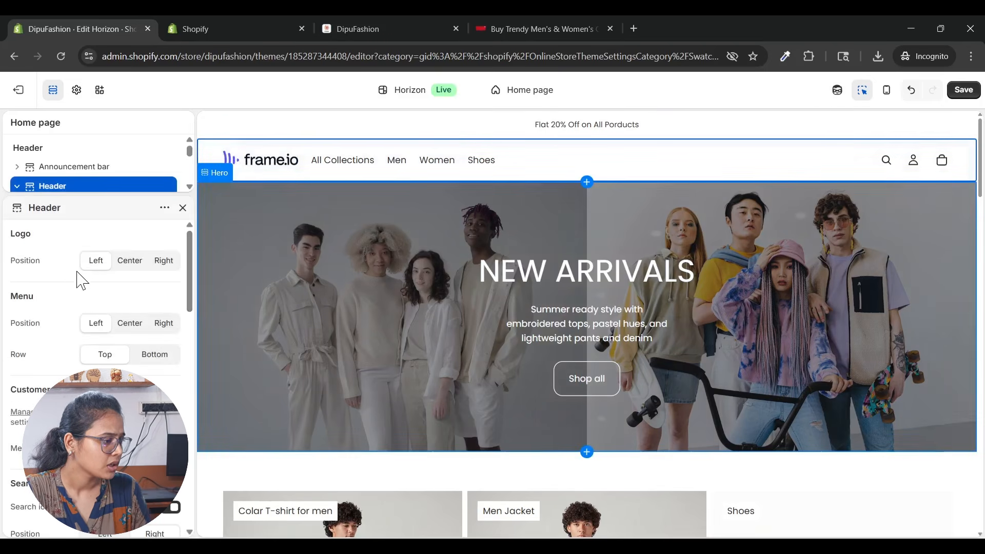
click(128, 263)
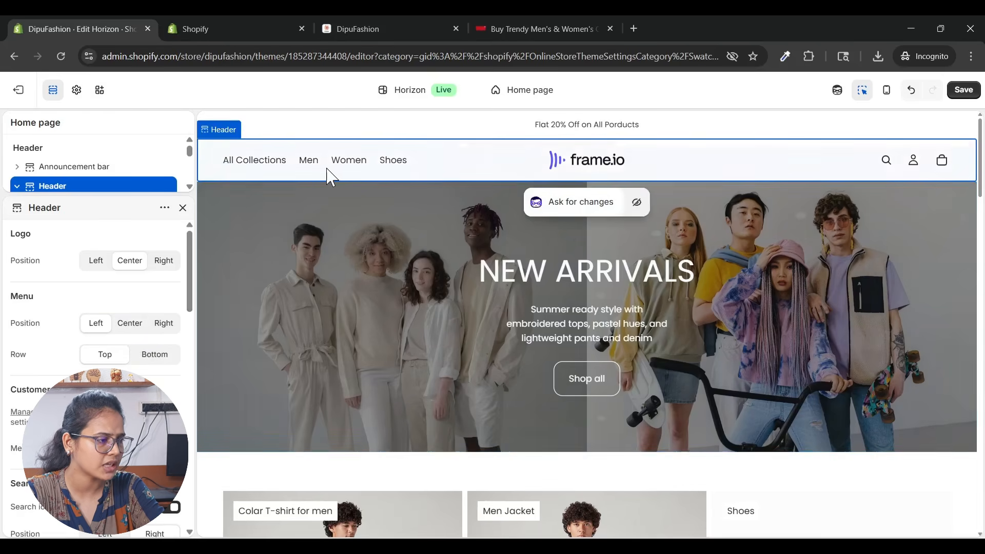
click(964, 91)
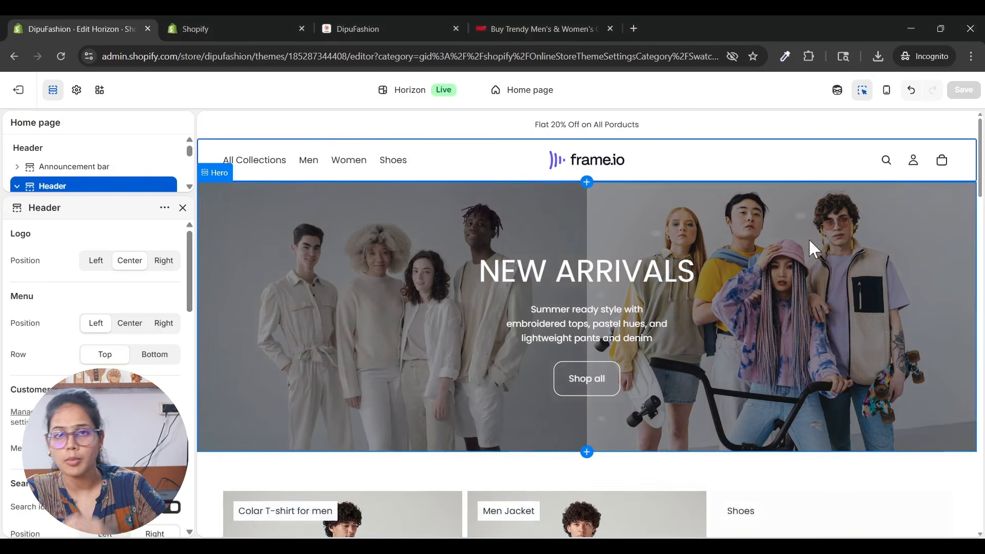
scroll(752, 272, down, 15)
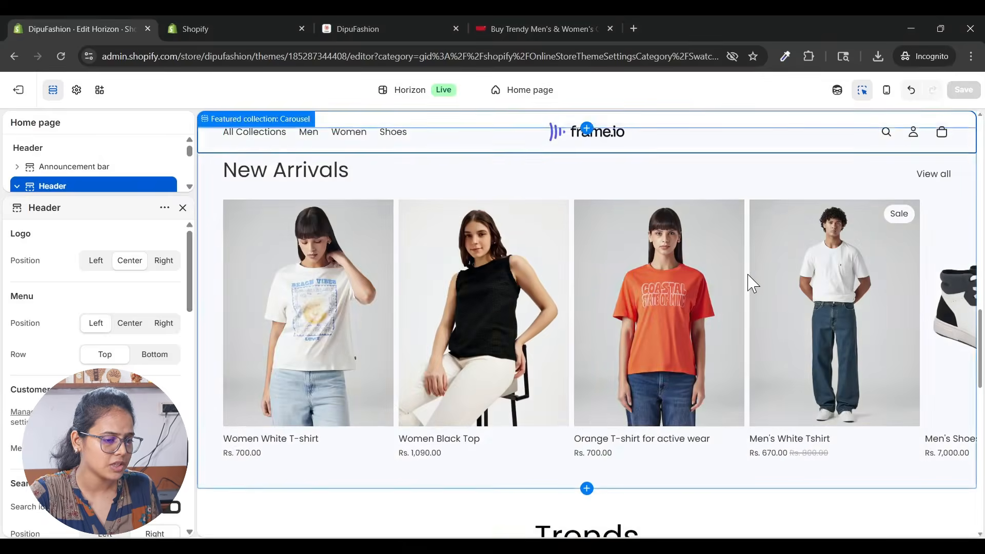
scroll(749, 277, down, 15)
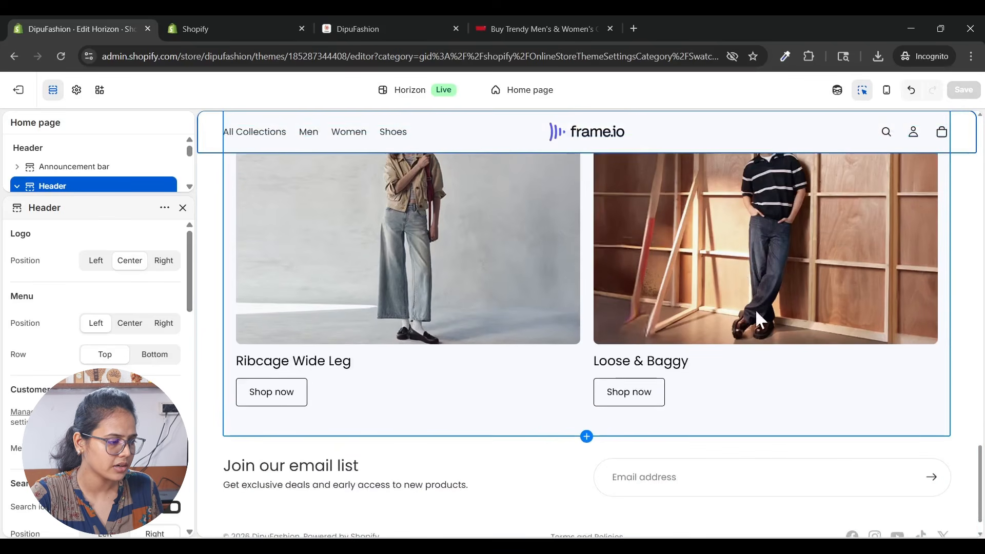
Apply colour Scheme 5 to the Footer section and to the Utilities bar
scroll(616, 344, down, 1)
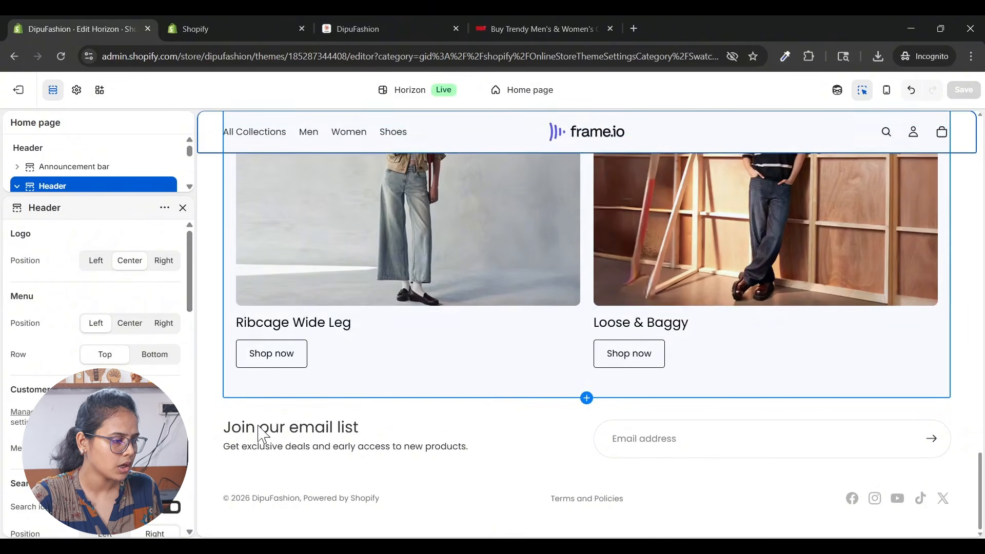
click(262, 432)
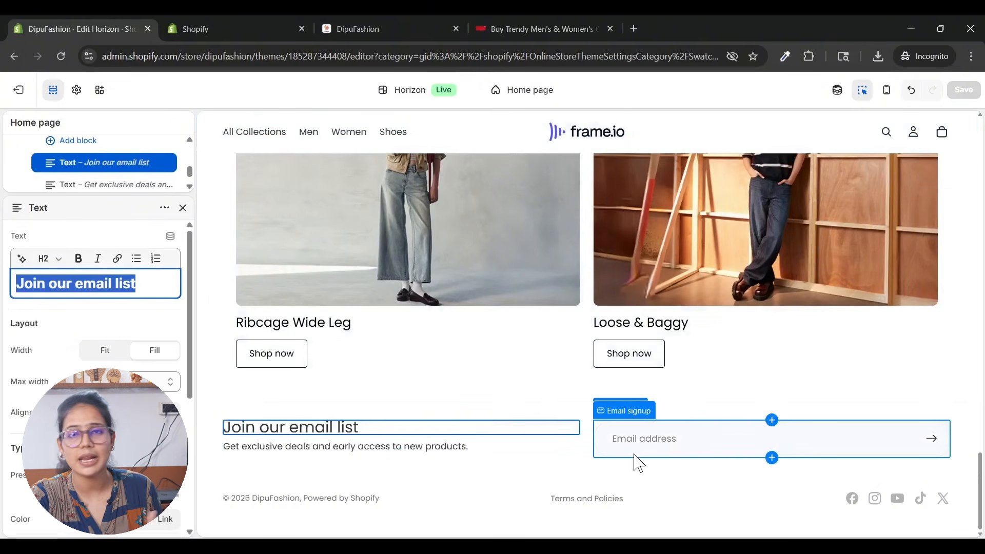
click(212, 416)
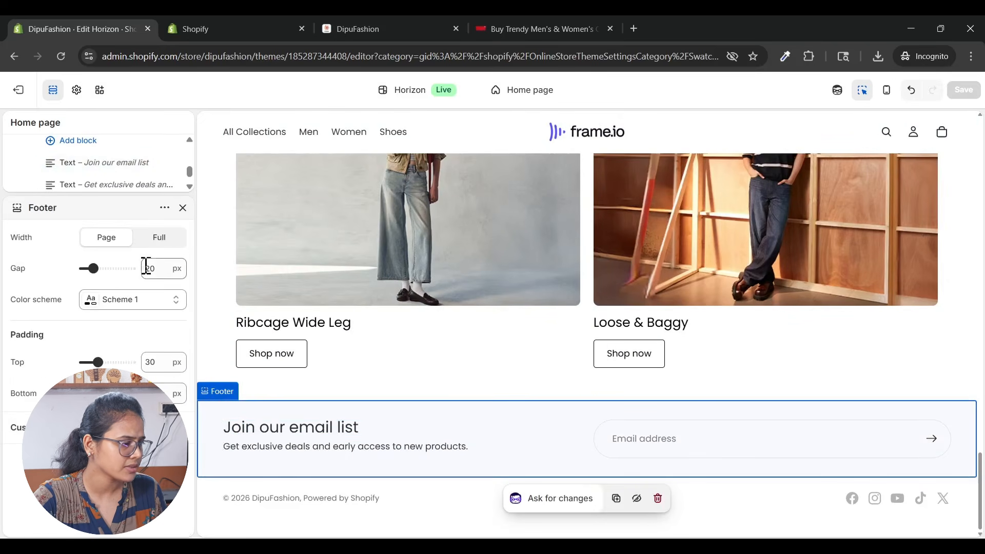
click(132, 304)
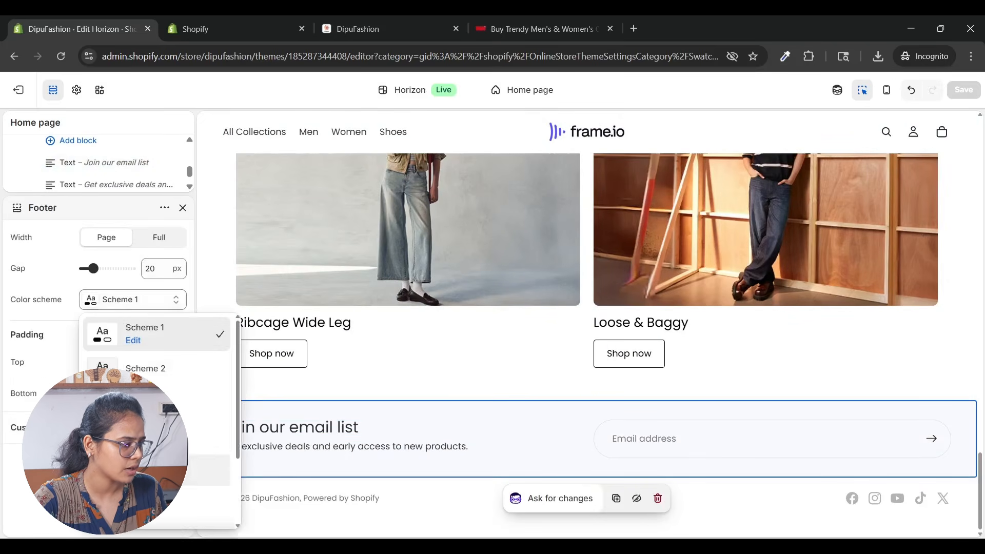
click(154, 469)
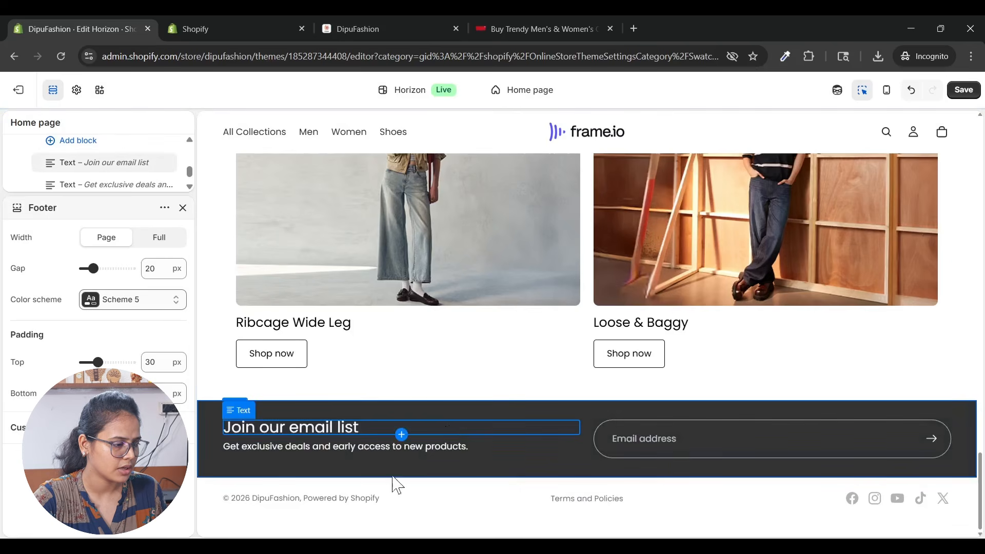
click(224, 500)
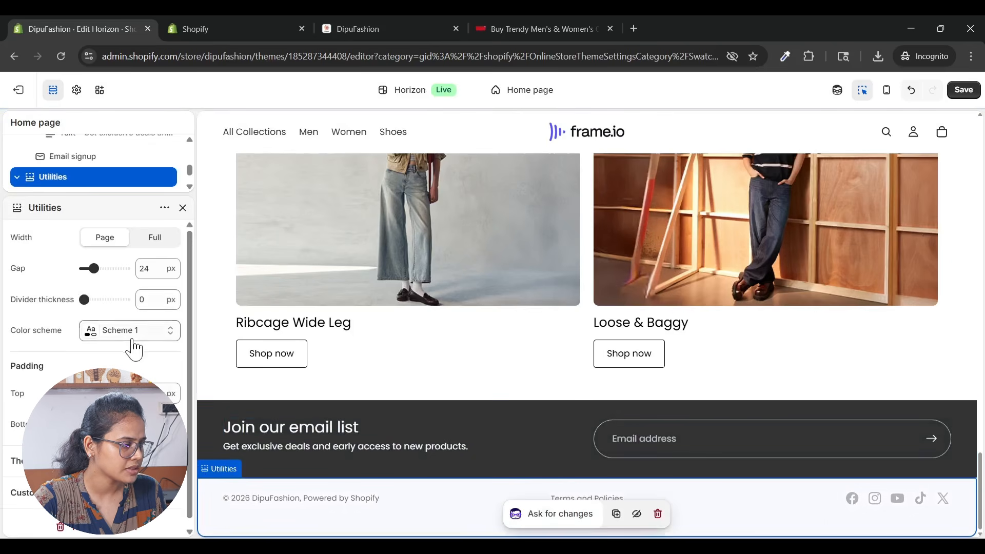
click(136, 334)
click(144, 240)
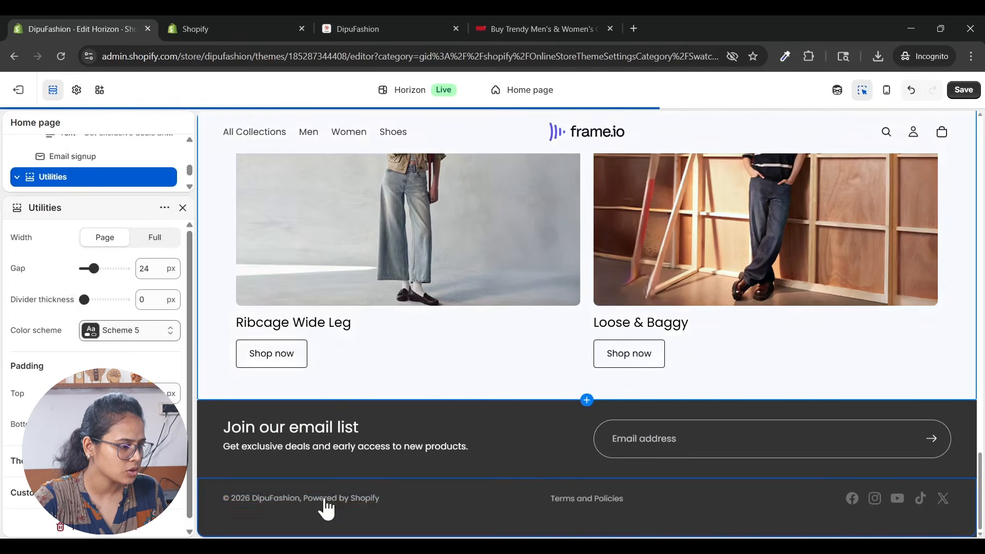
Turn off 'Powered by Shopify' in the copyright block, then select the social icons block
click(335, 499)
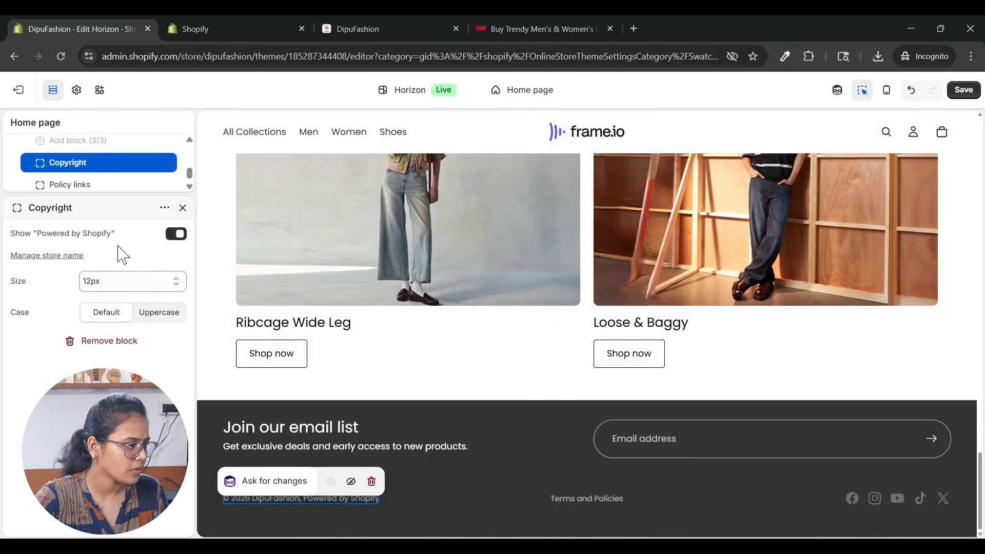
click(170, 240)
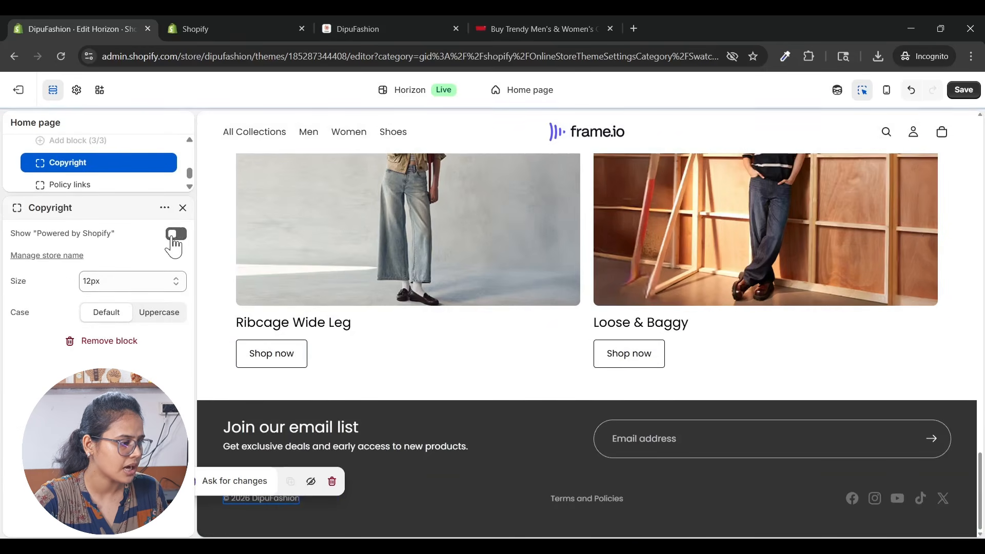
mouse_move(264, 503)
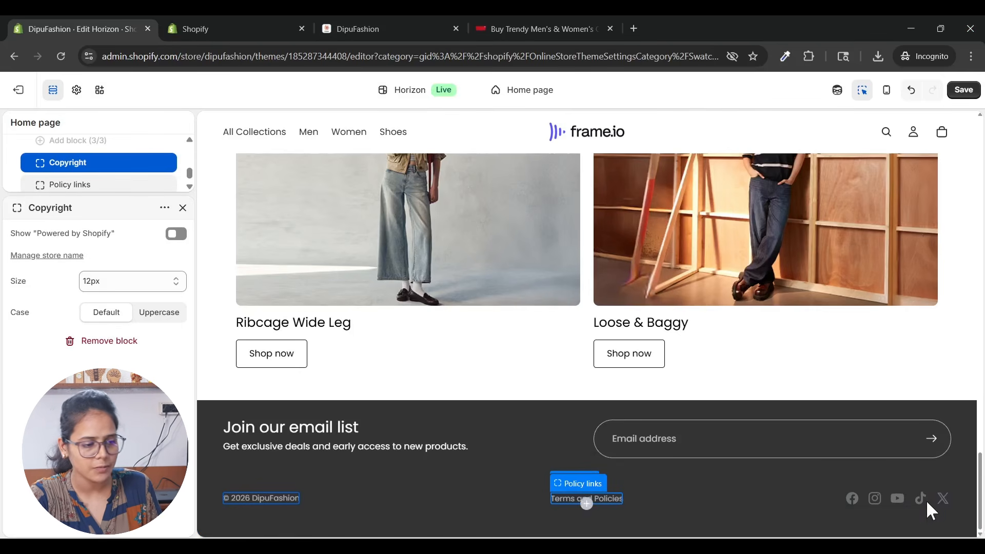
click(888, 502)
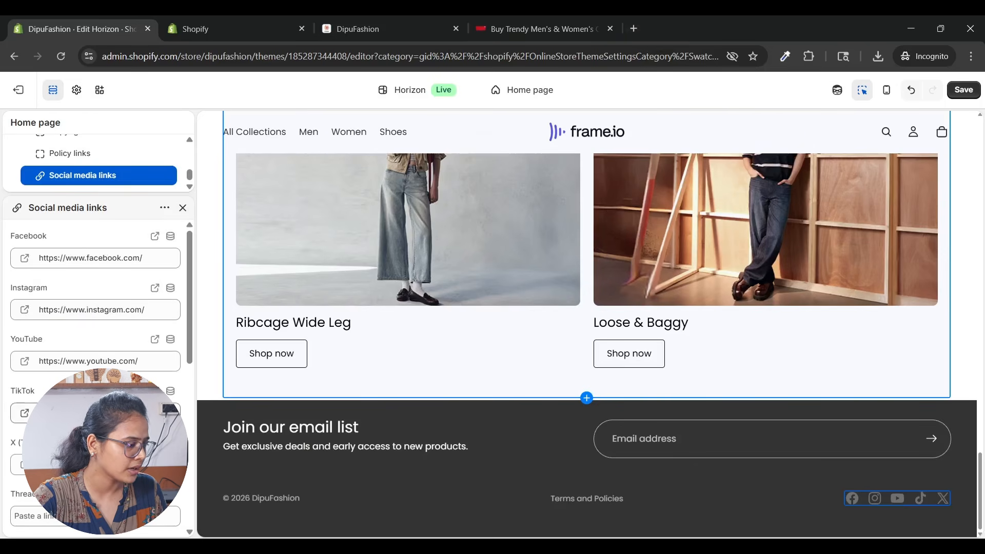
Save the Horizon theme's footer edits and return to the admin Main menu page
drag(135, 413, 0, 421)
key(BackSpace)
drag(118, 464, 0, 466)
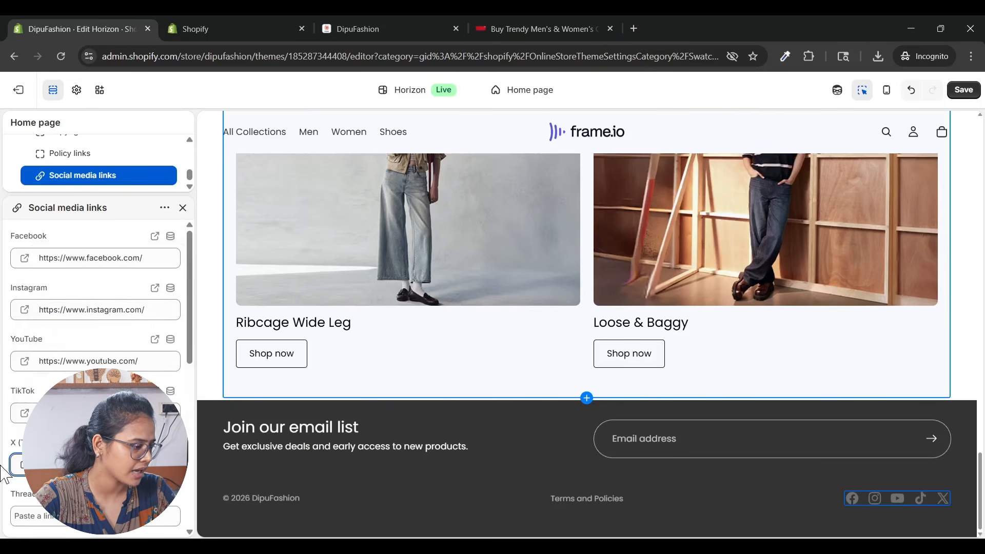
drag(118, 465, 1, 380)
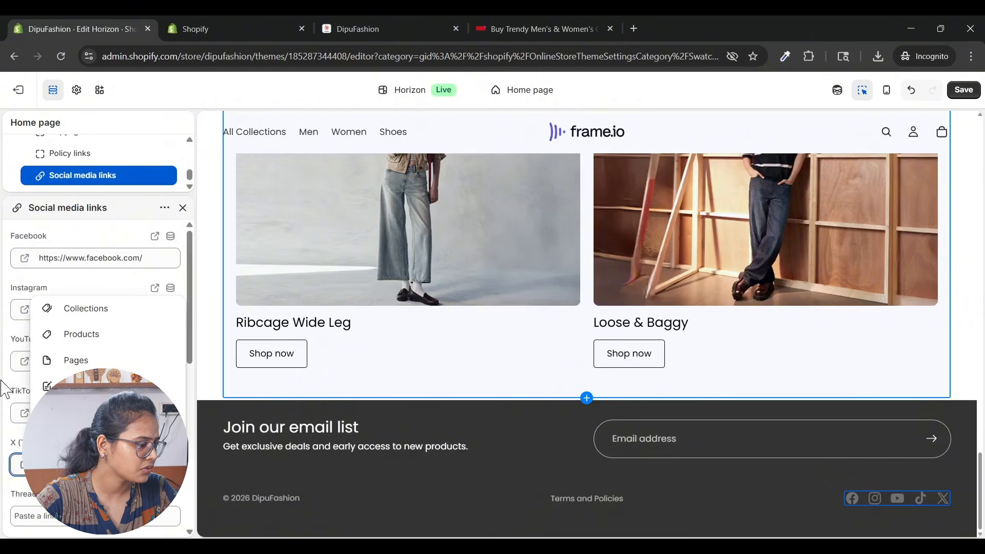
click(3, 350)
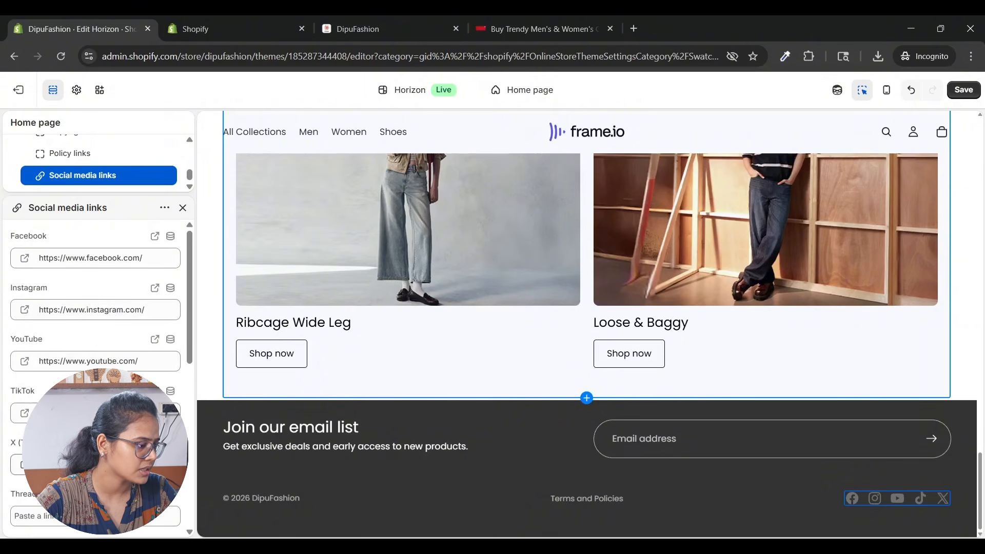
drag(118, 464, 2, 436)
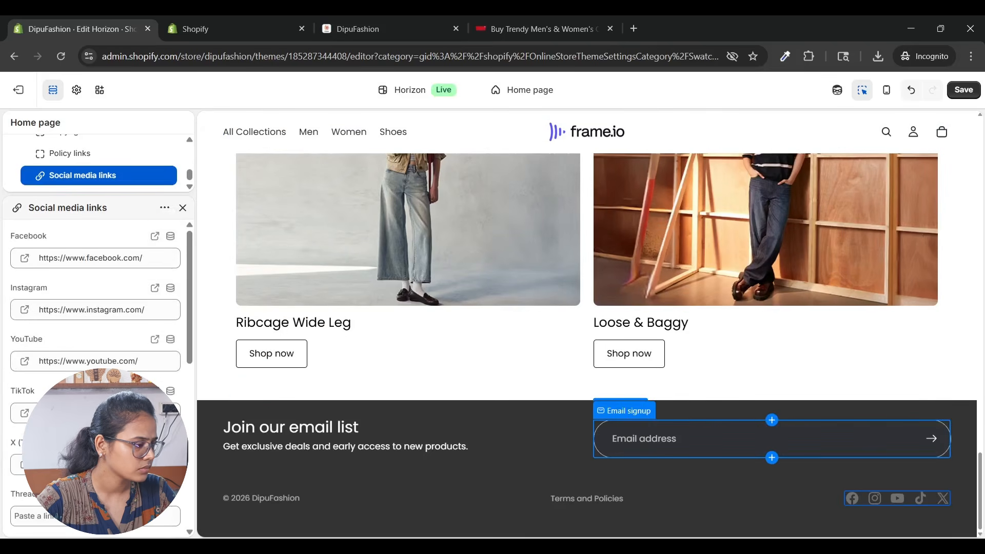
drag(118, 465, 5, 462)
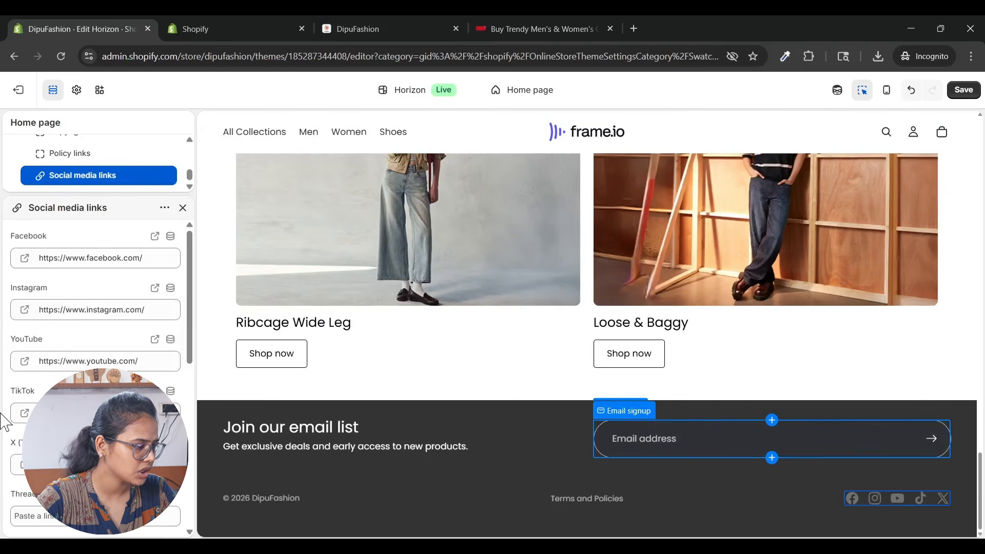
click(964, 94)
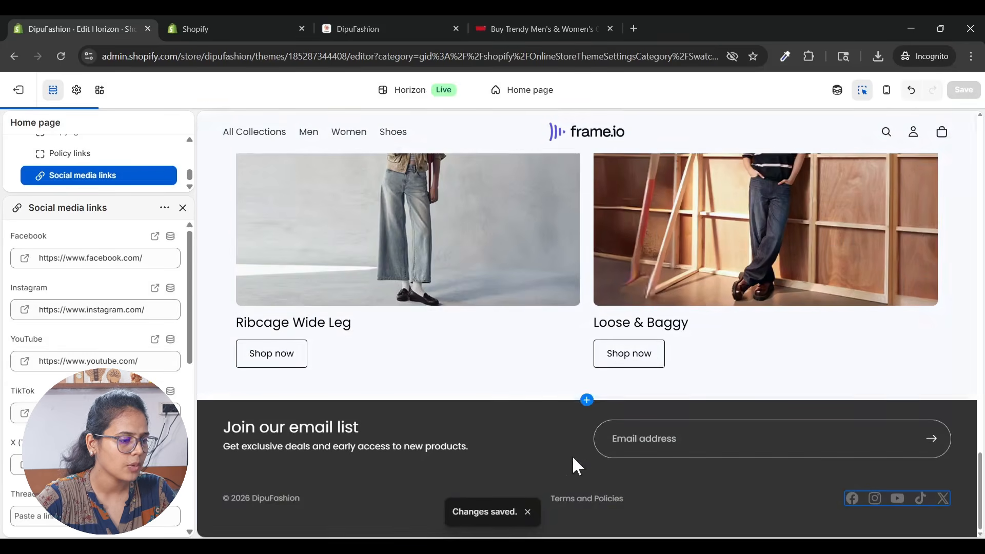
scroll(535, 286, up, 1)
scroll(640, 326, down, 1)
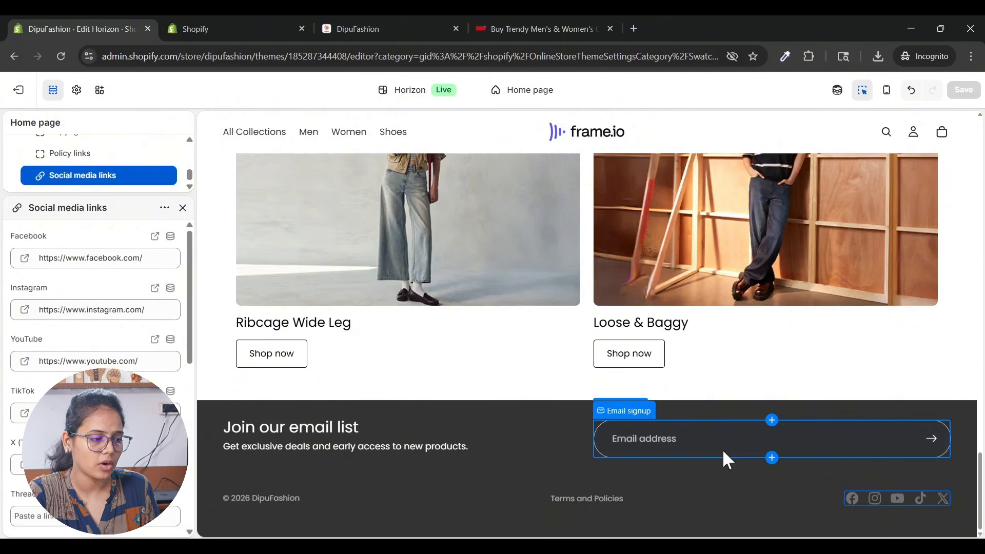
click(216, 24)
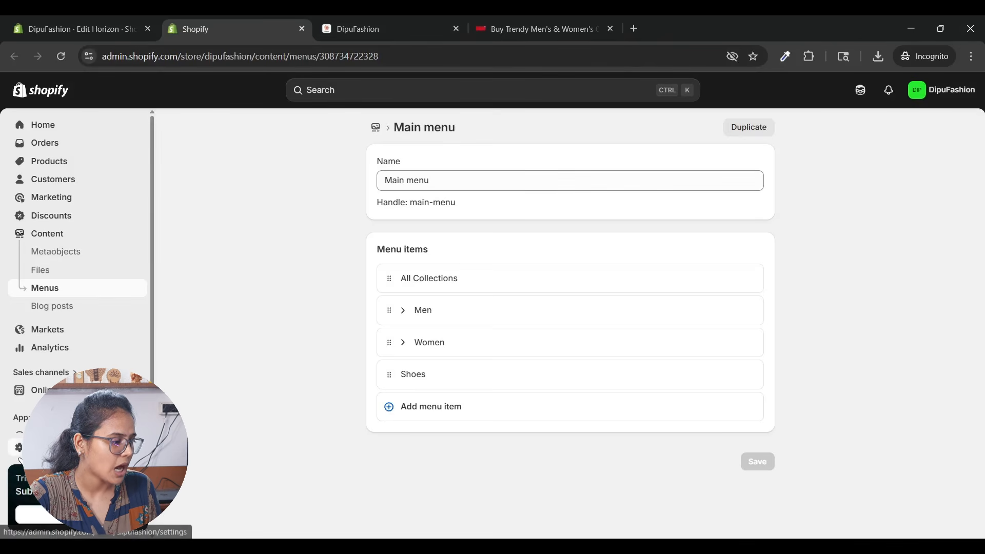
Go to Settings > Policies and open the Return and refund policy editor
click(41, 448)
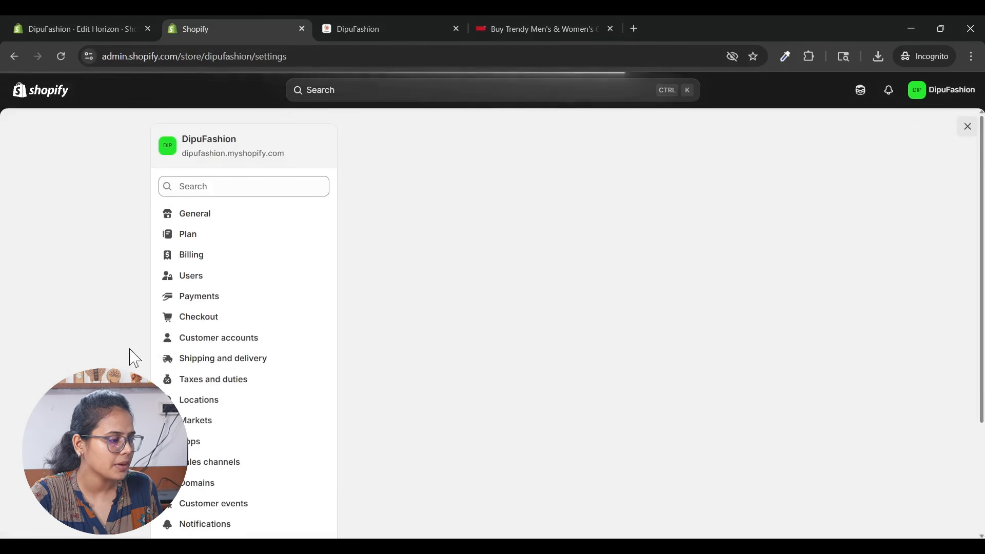
scroll(238, 493, down, 5)
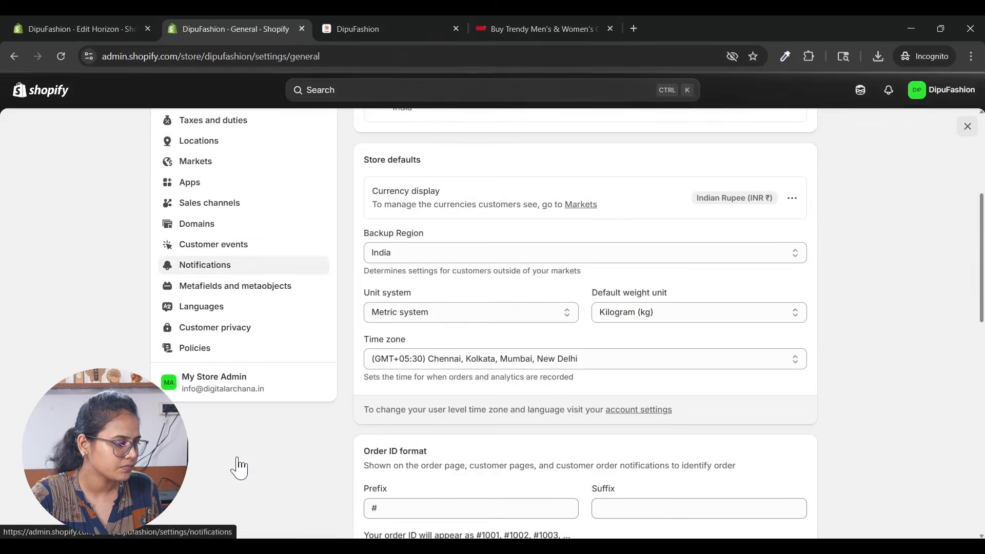
click(196, 351)
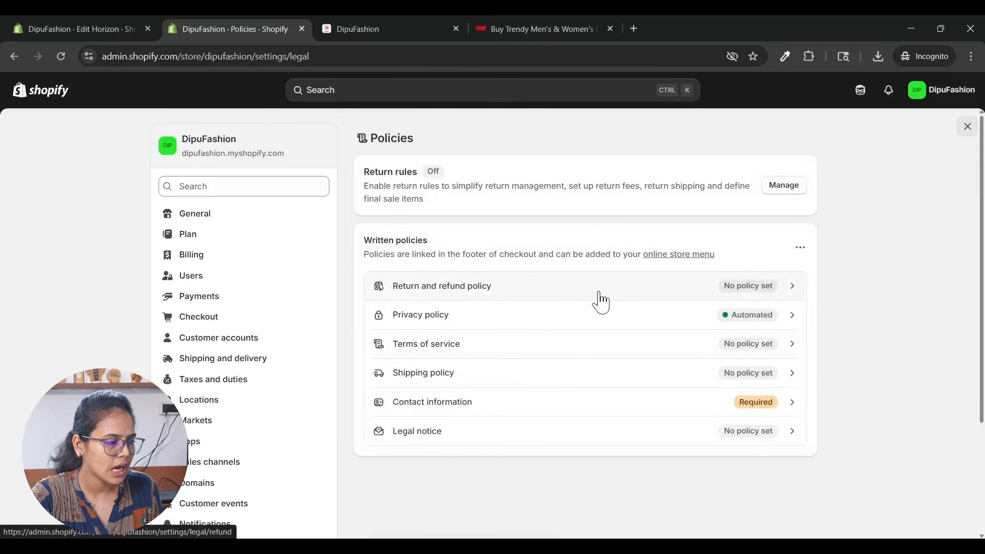
click(601, 302)
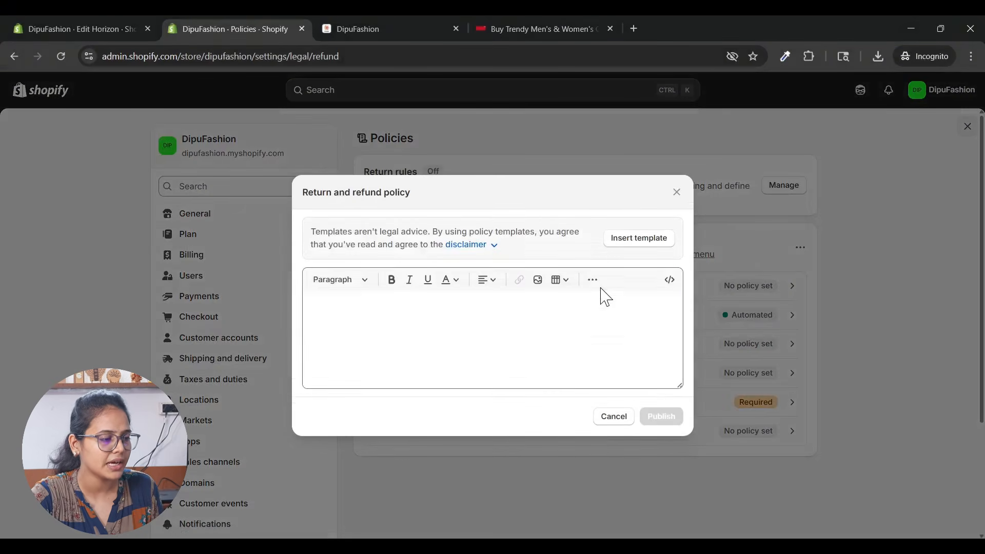
Fill the Return and refund policy from the standard template, review it, and publish
click(422, 333)
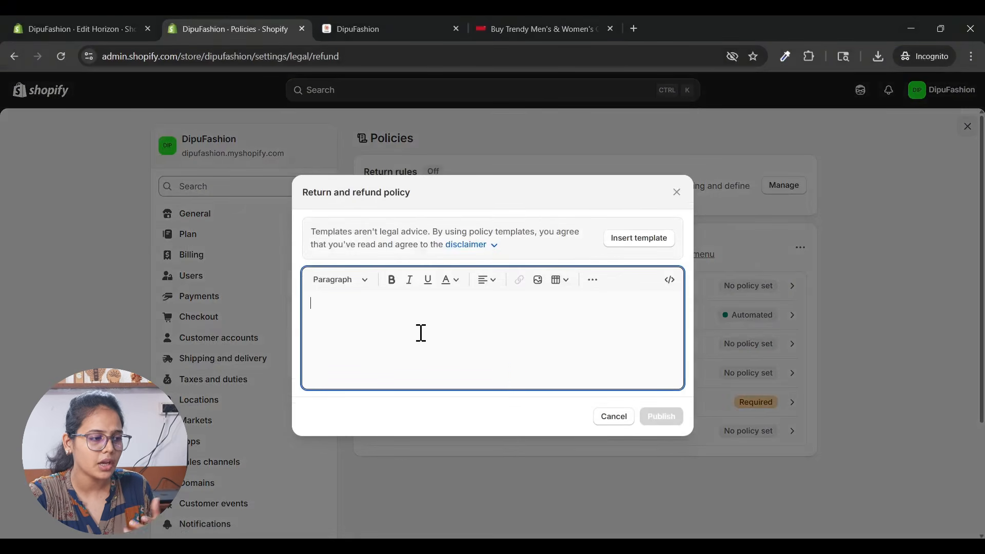
click(626, 241)
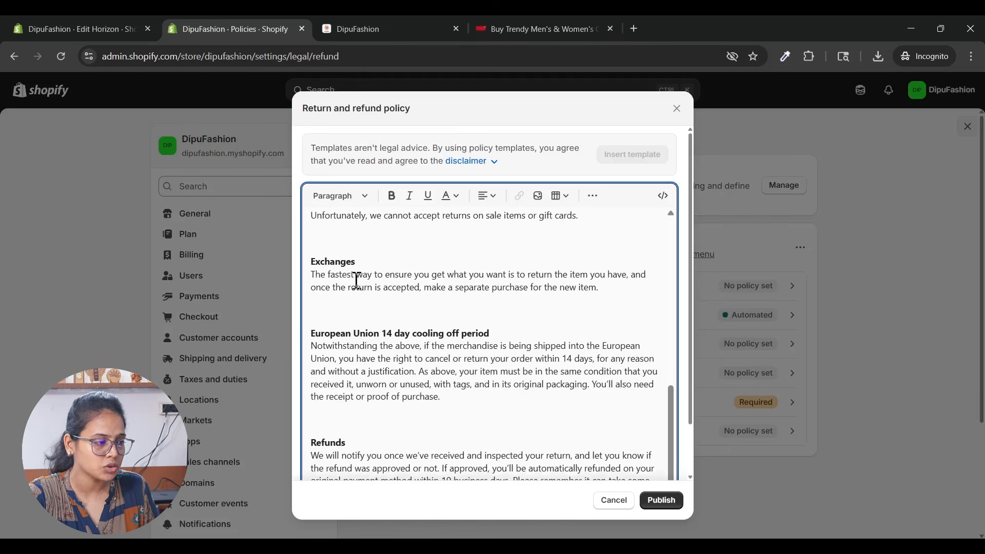
scroll(426, 368, down, 2)
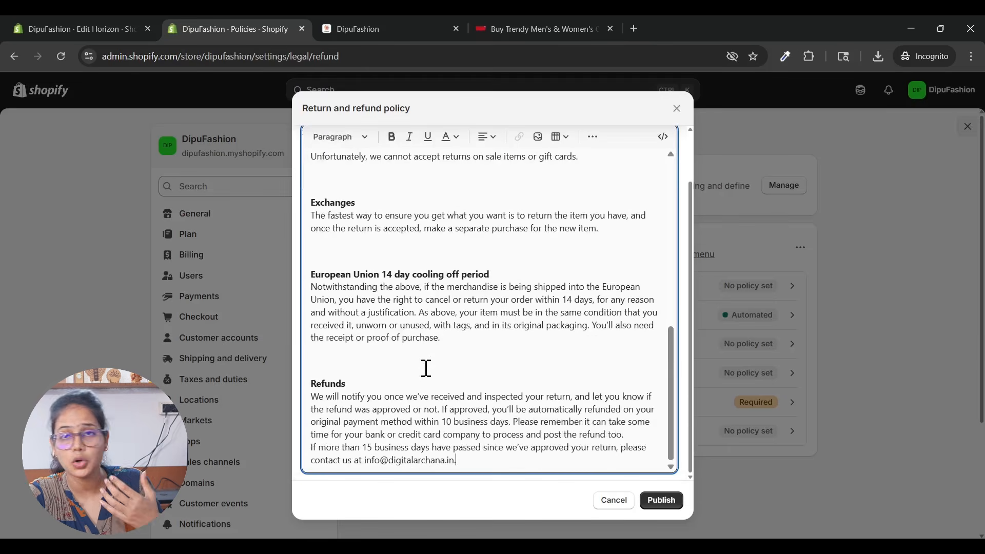
scroll(547, 368, up, 10)
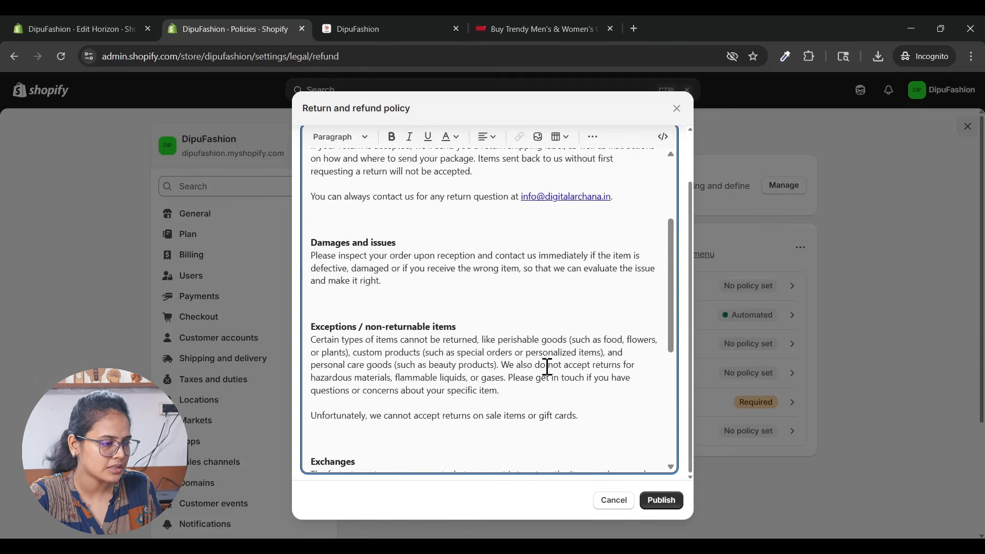
scroll(562, 387, down, 5)
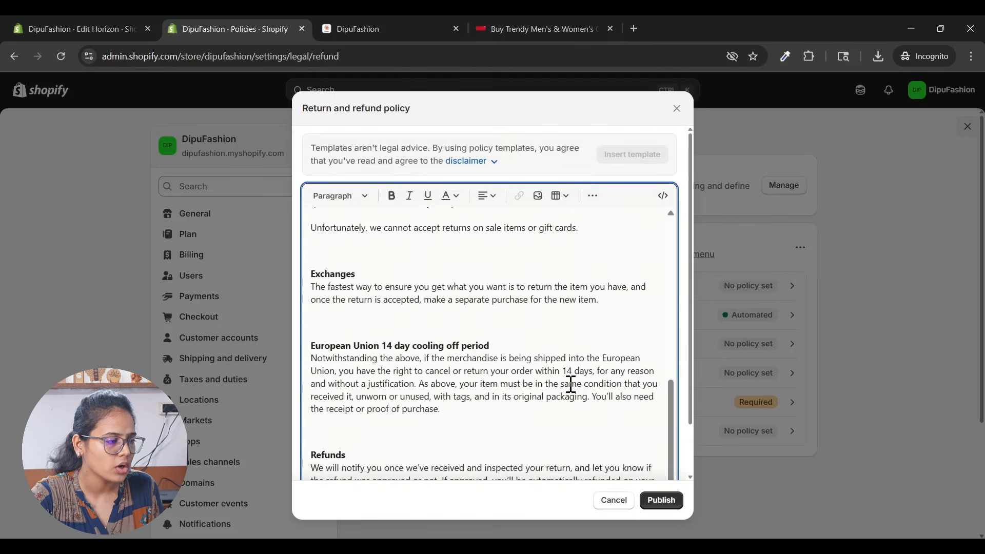
scroll(511, 398, up, 5)
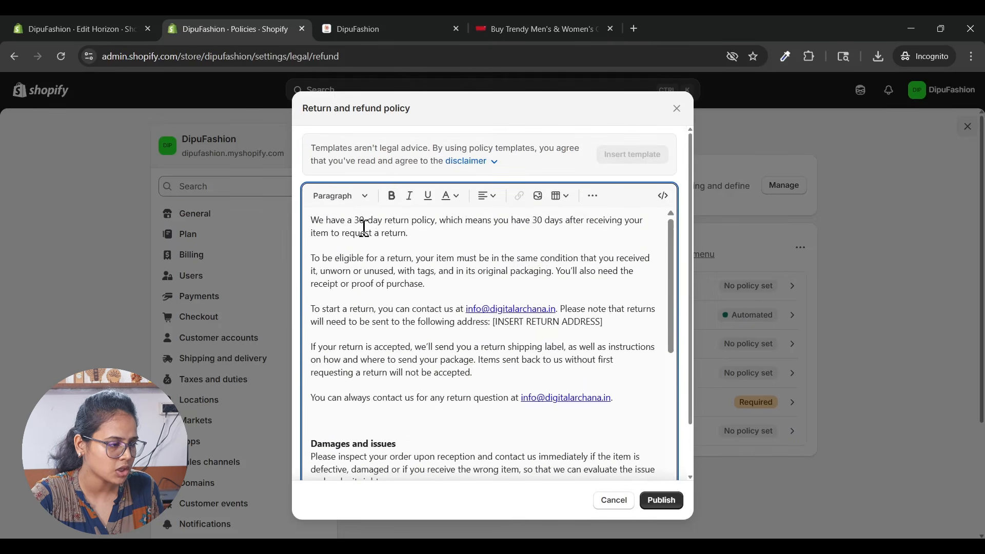
drag(360, 220, 551, 266)
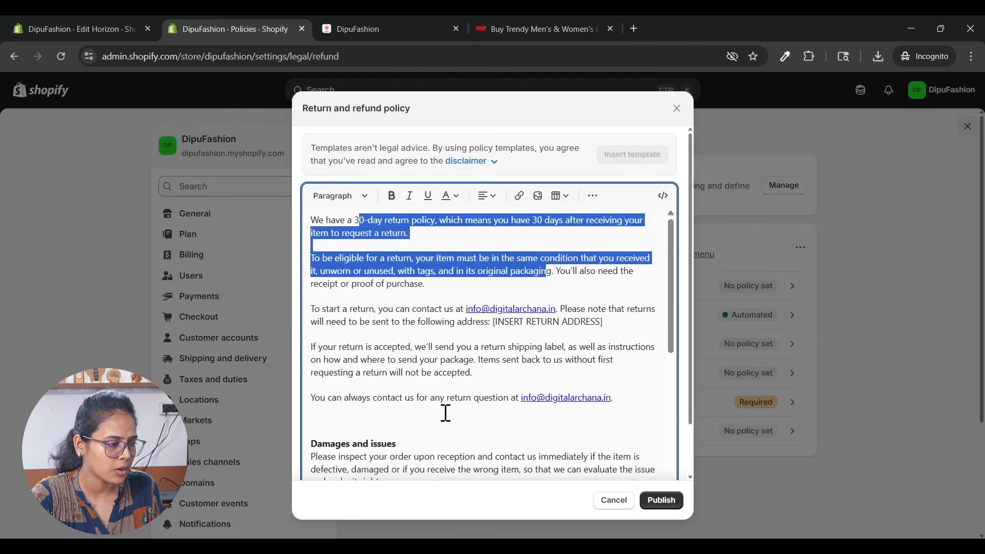
scroll(446, 414, down, 5)
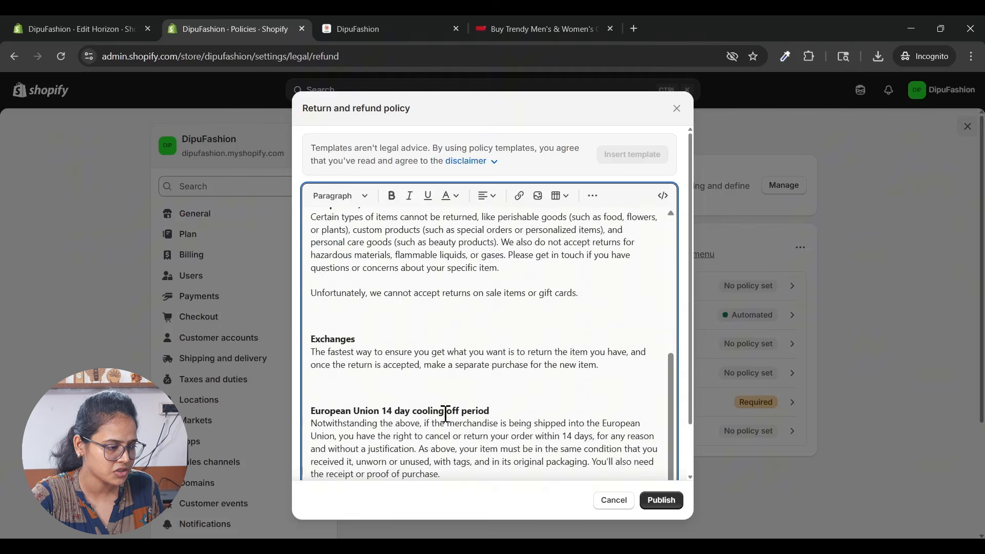
click(657, 512)
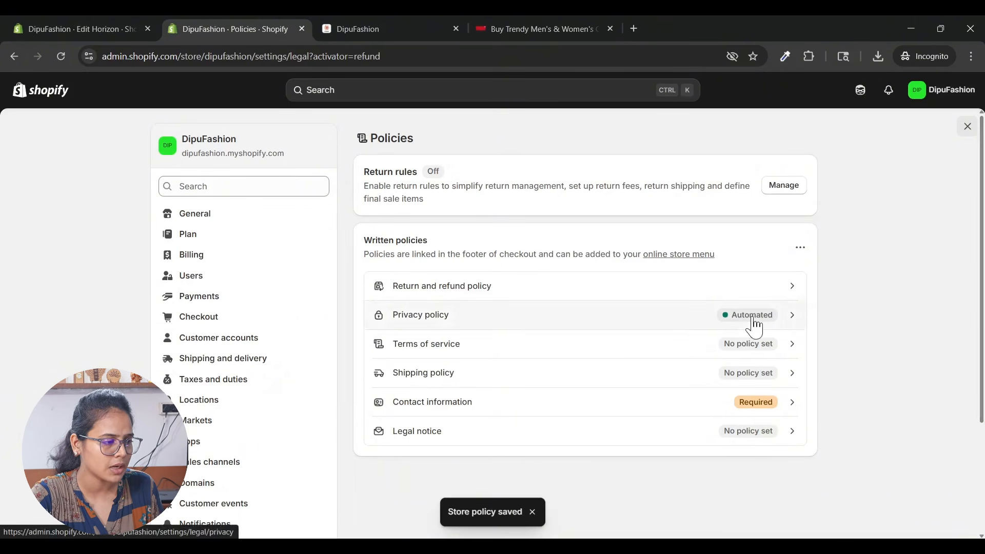
Publish the Terms of service using Shopify's template text
click(791, 355)
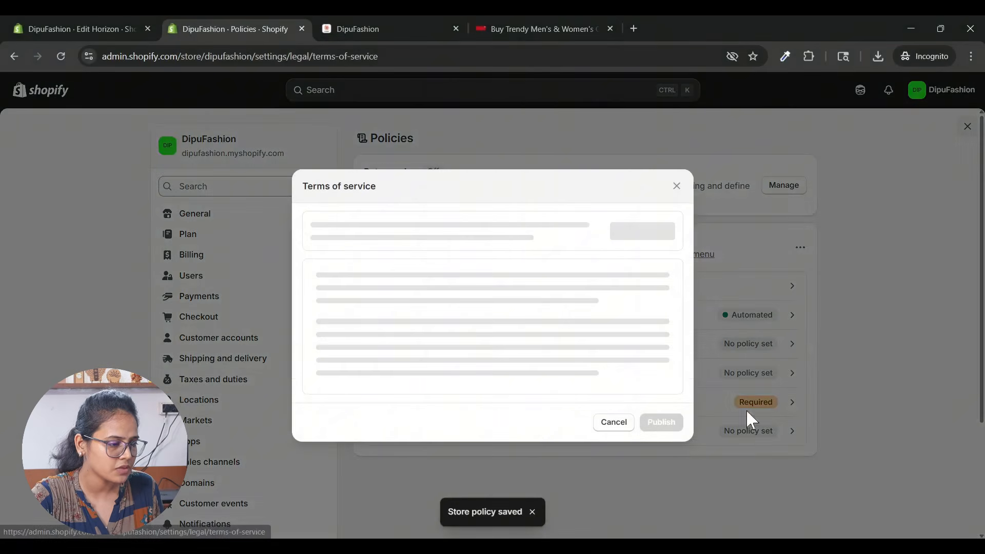
click(644, 240)
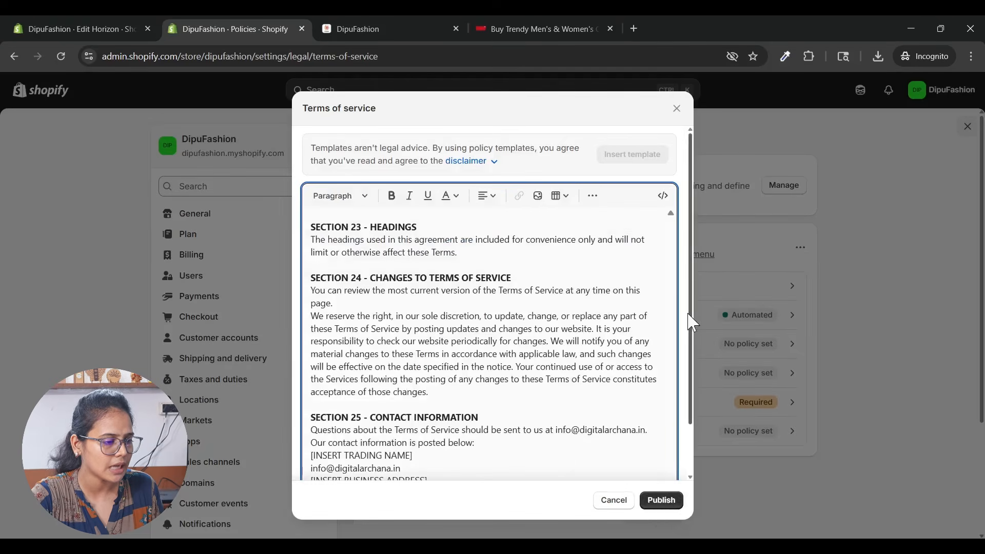
click(660, 504)
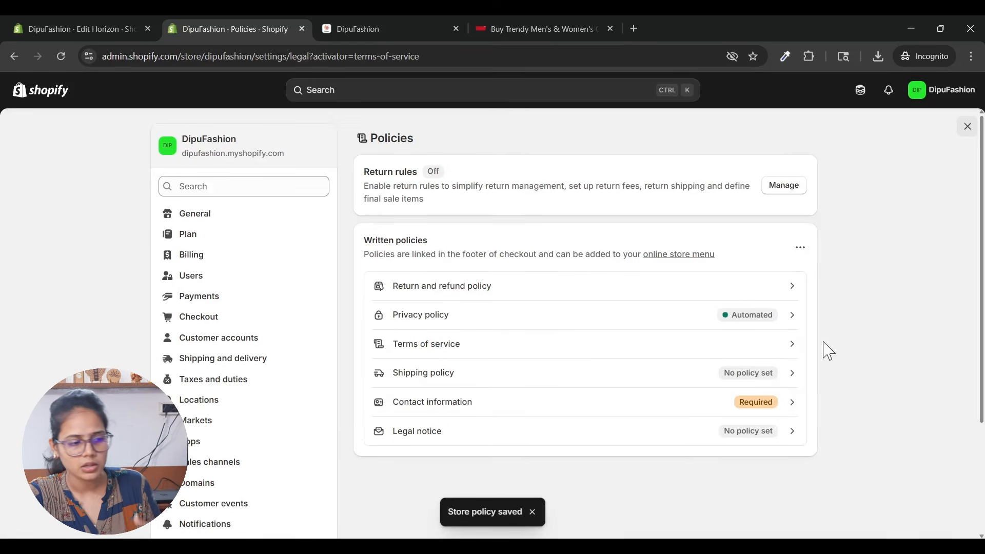
Start an empty Shipping policy and place the cursor in its editor
click(790, 375)
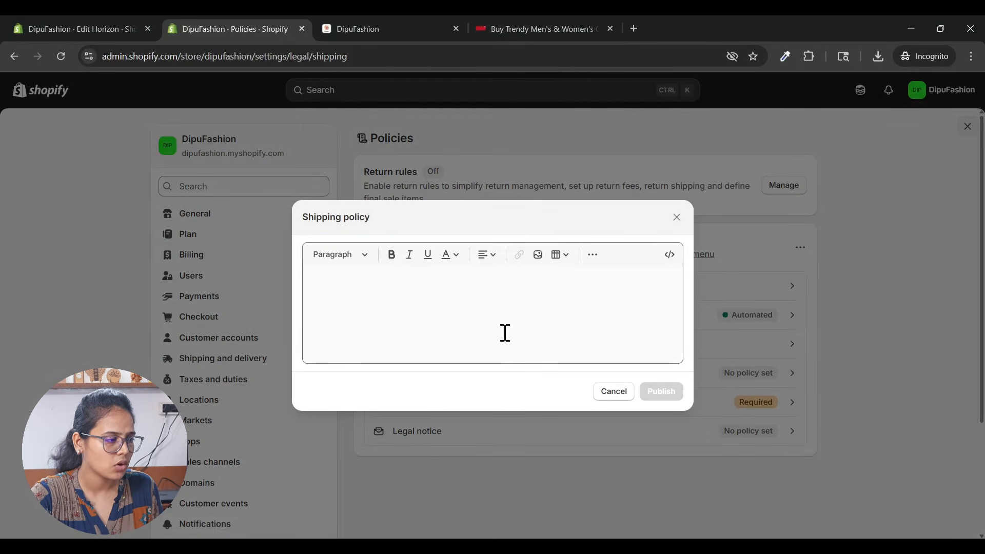
click(469, 319)
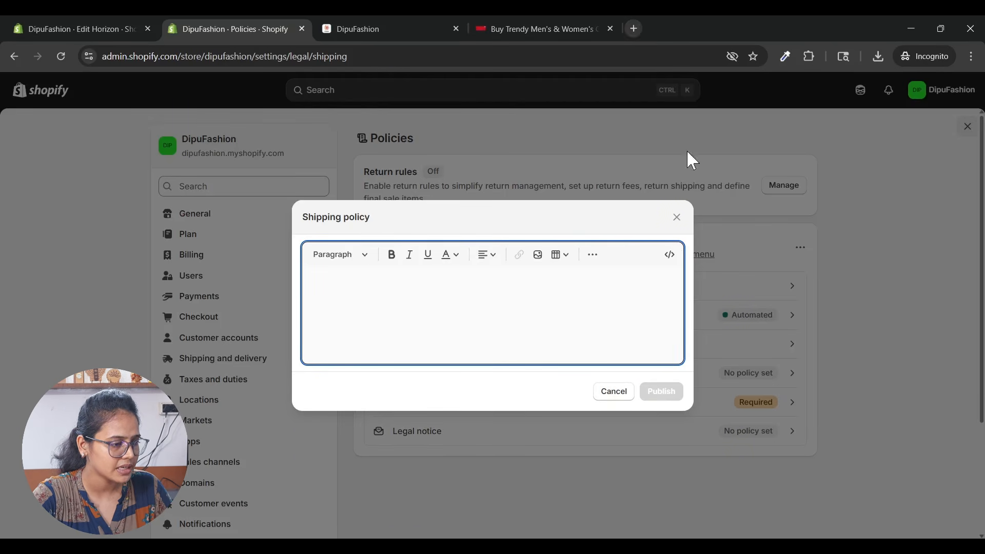
click(592, 262)
click(473, 307)
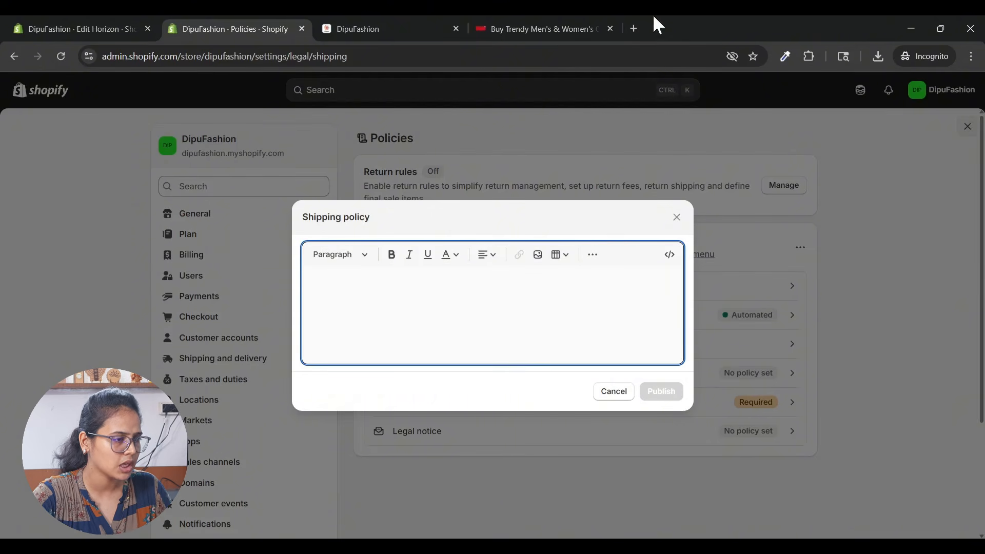
click(634, 29)
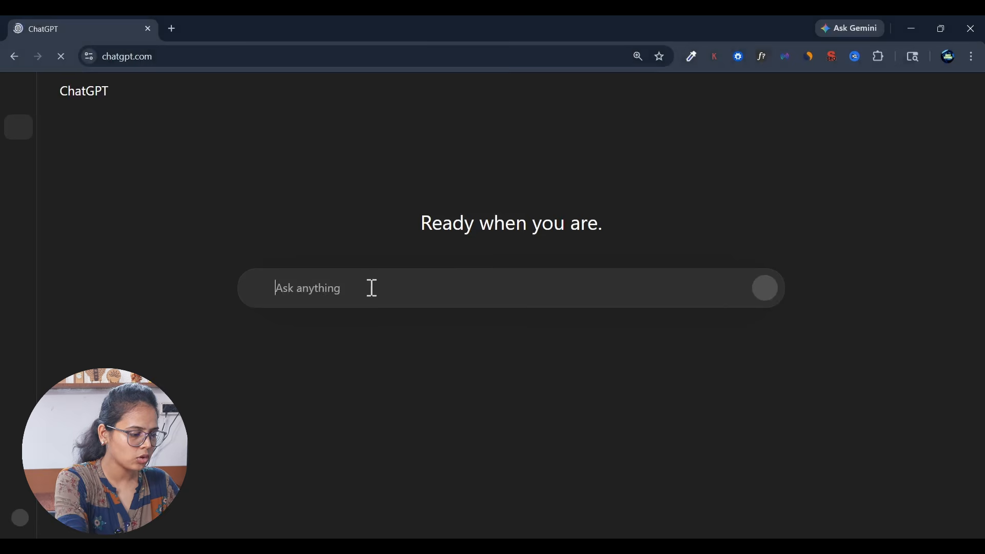
Ask ChatGPT to 'write shipping policy for my ecommerce store' and copy the drafted policy
text(write shipp)
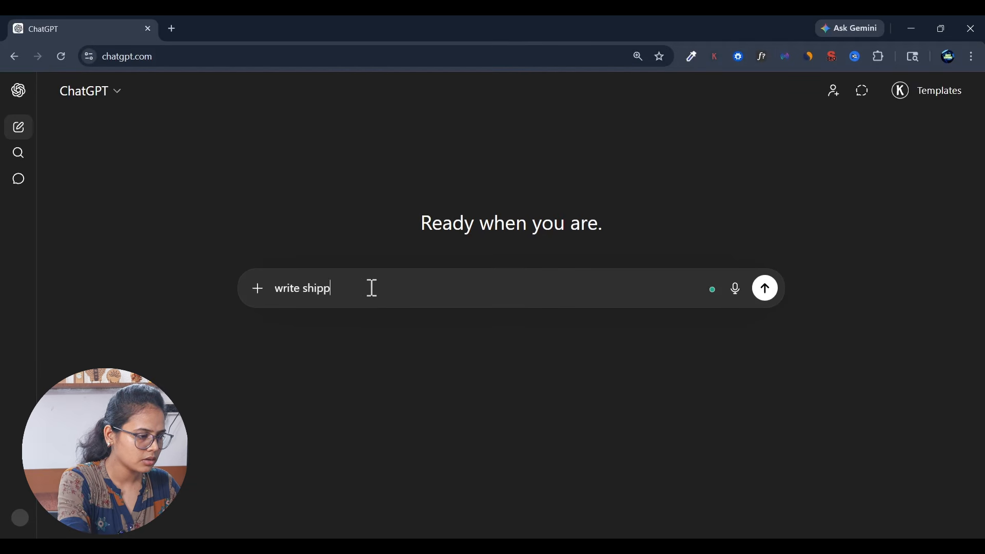
text(ing policy)
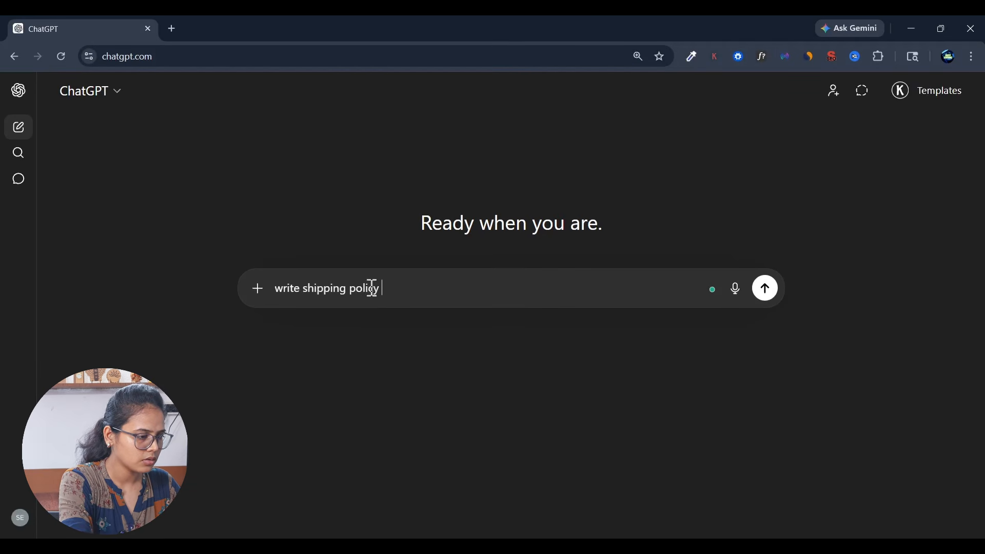
text( for my ecomme)
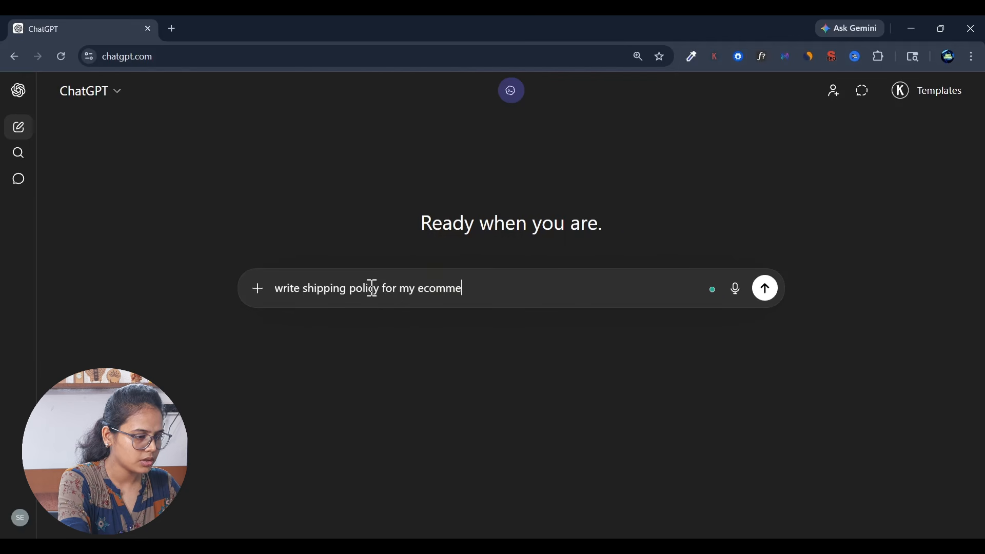
text(rce store)
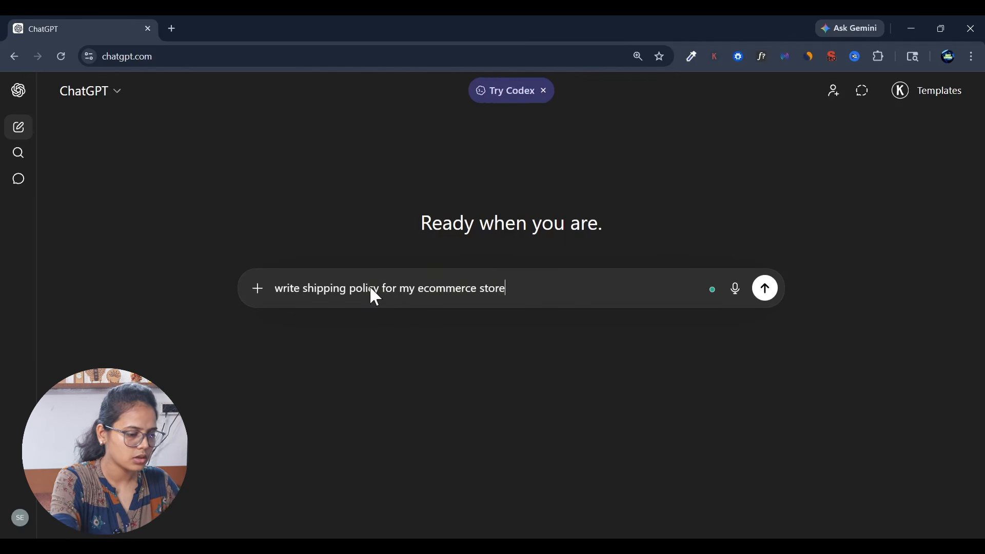
key(Return)
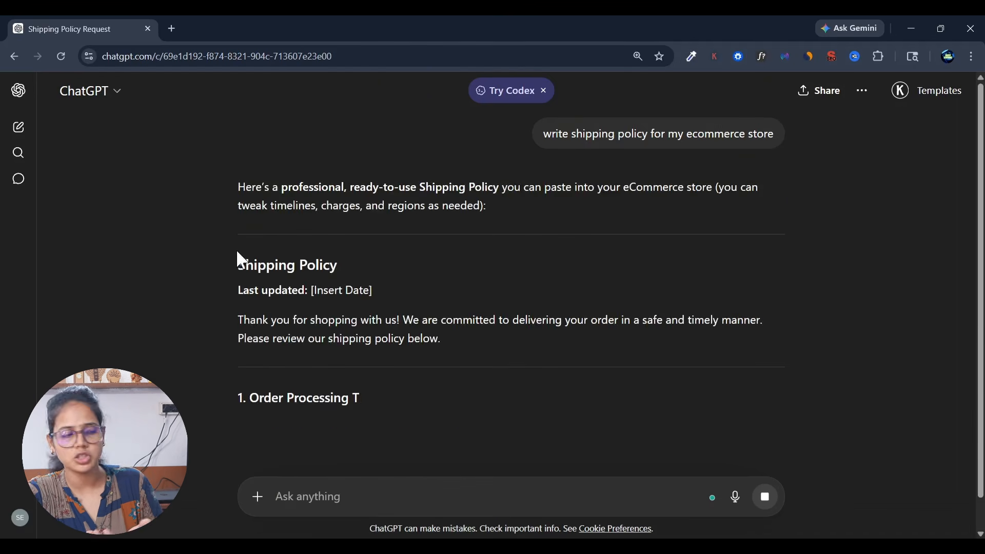
drag(236, 266, 280, 274)
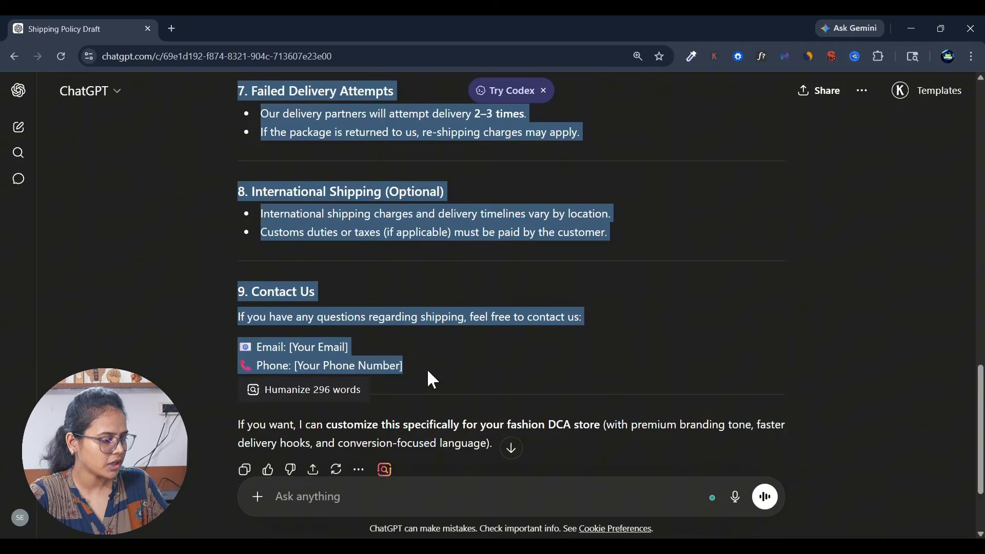
key(alt+Tab)
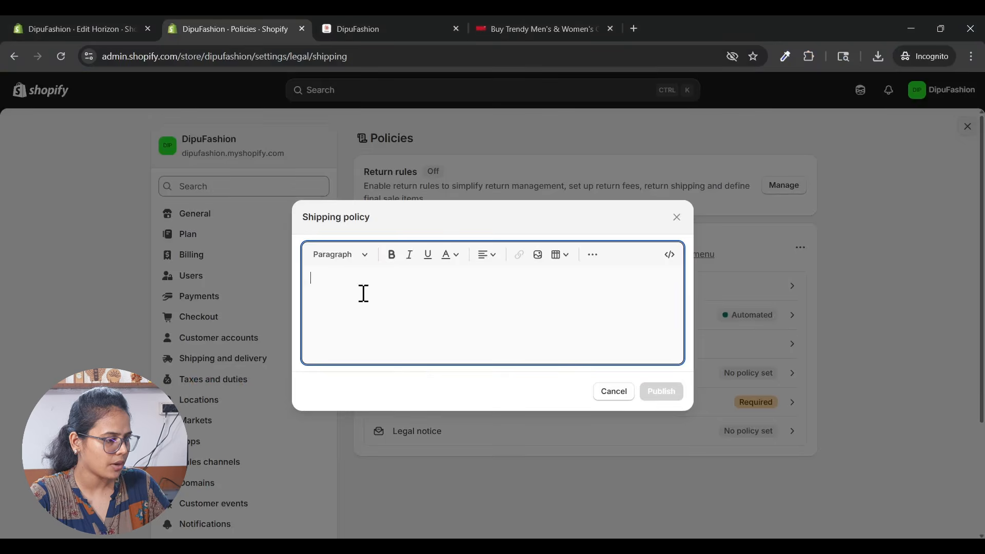
Publish the pasted shipping policy and the templated contact information, leaving Legal notice empty
key(ctrl+v)
click(662, 501)
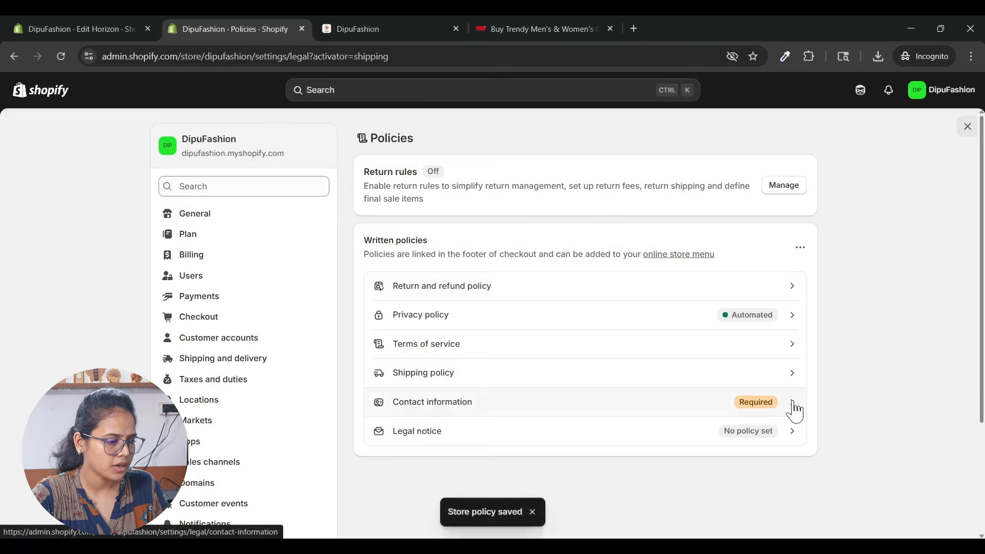
click(794, 411)
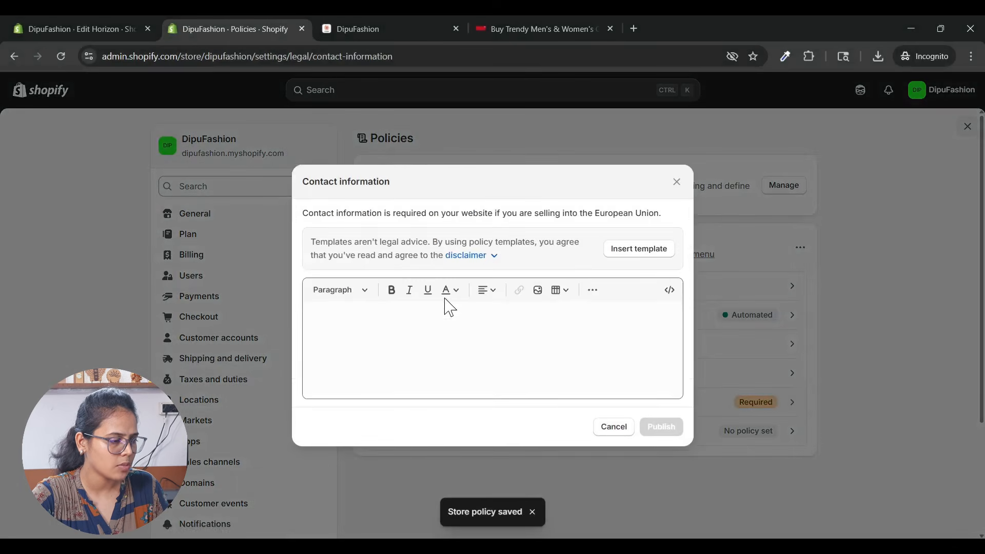
click(643, 229)
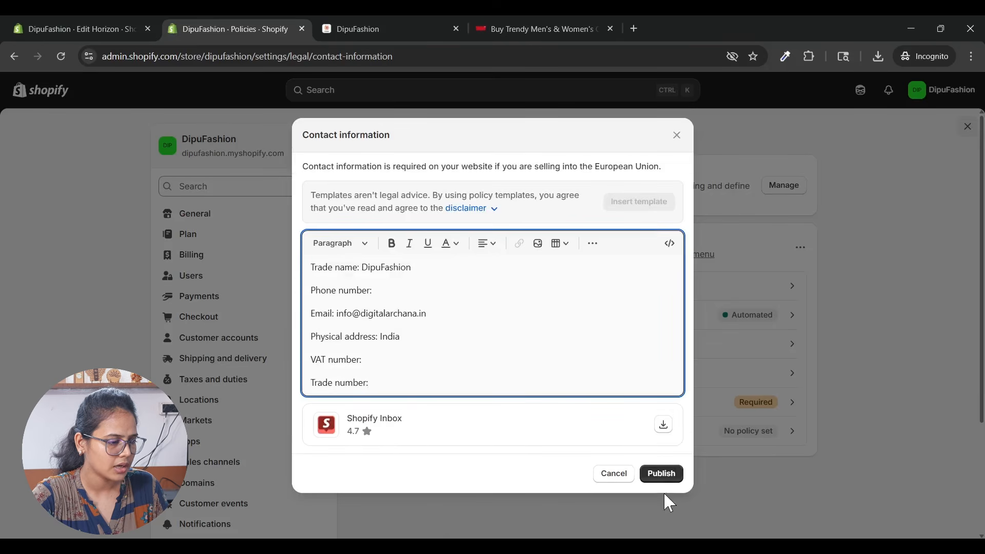
click(668, 475)
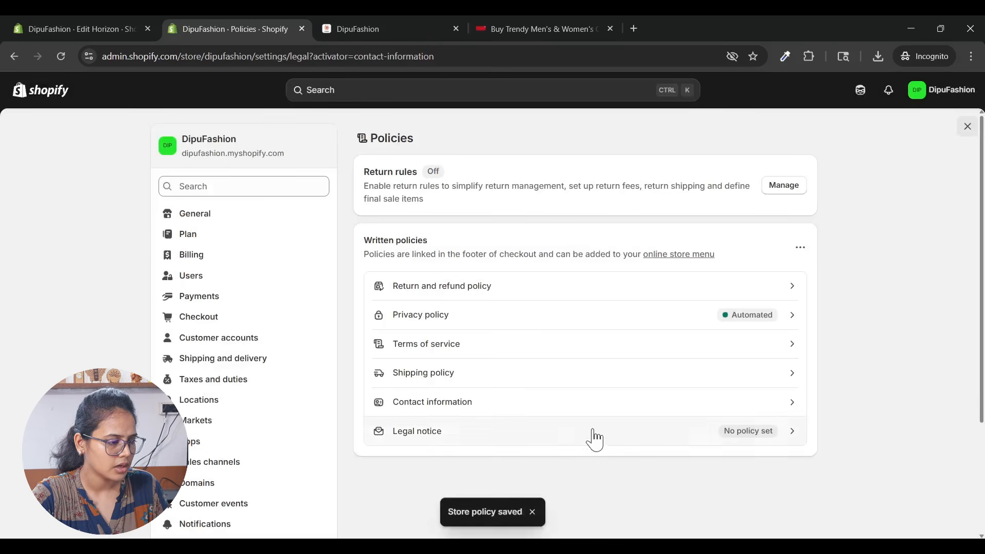
click(592, 444)
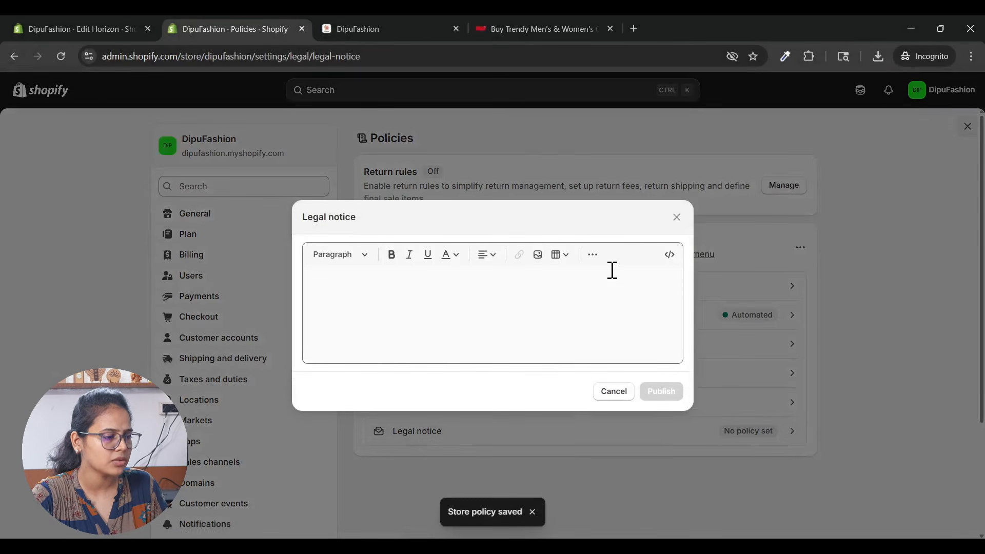
click(676, 218)
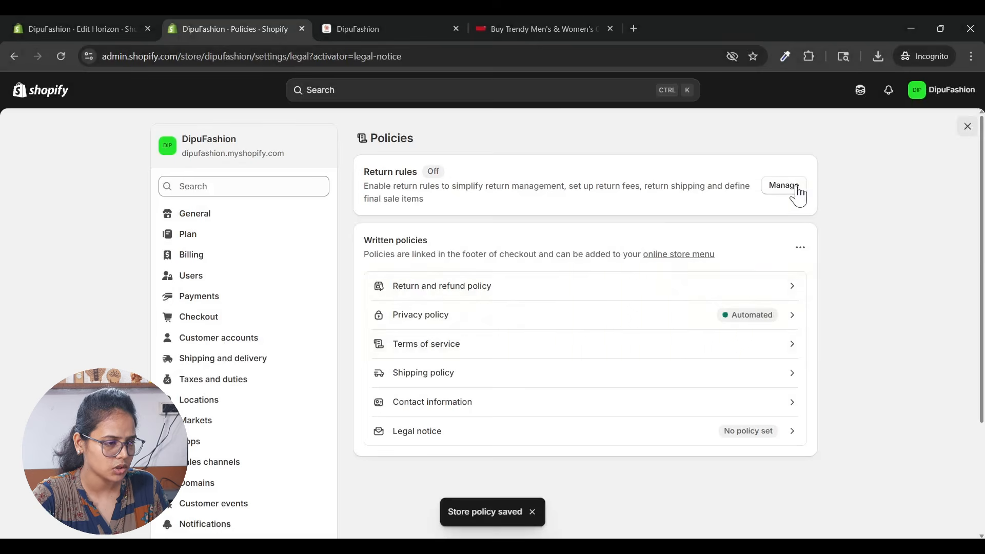
Reload the theme editor, select the footer's Terms and Policies block, and view the storefront
click(77, 29)
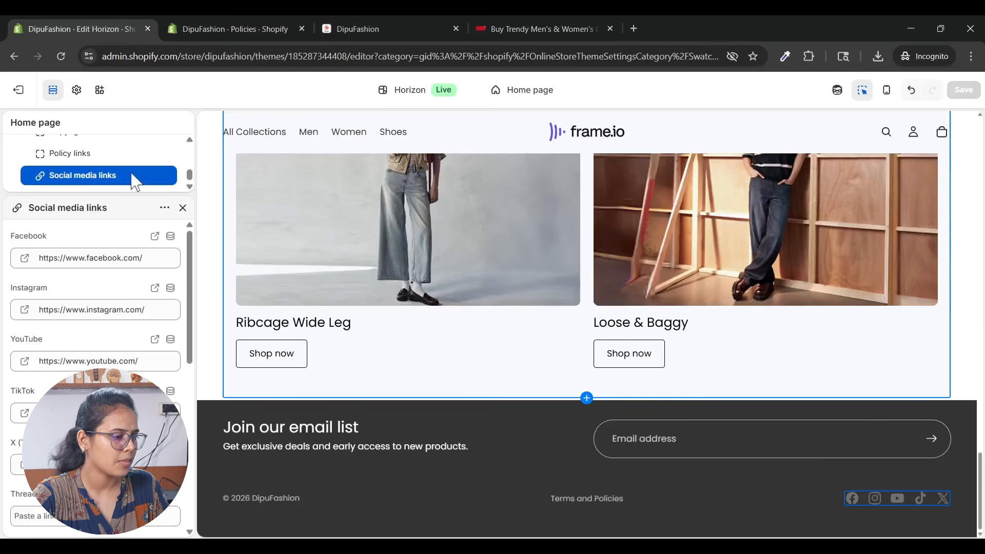
click(60, 56)
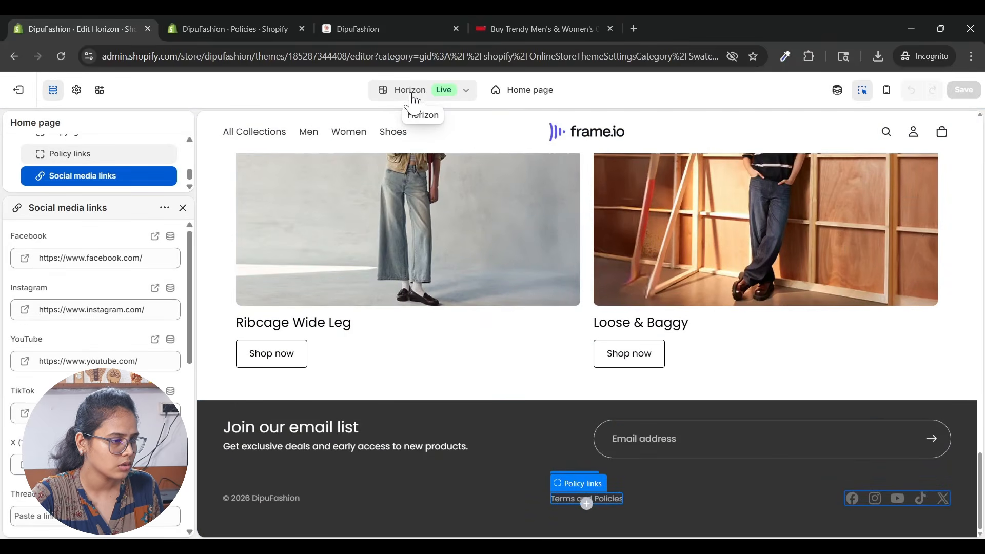
click(598, 498)
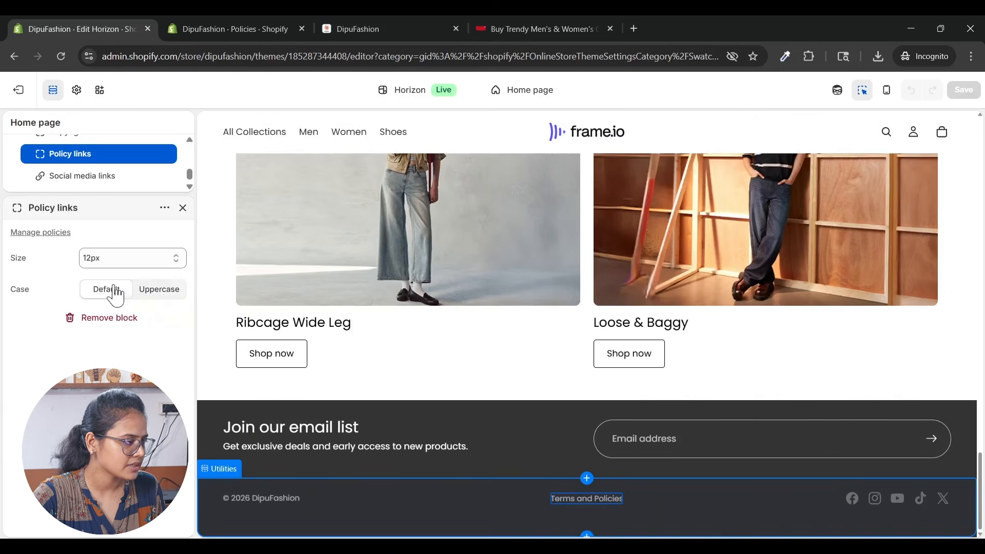
click(452, 96)
click(399, 161)
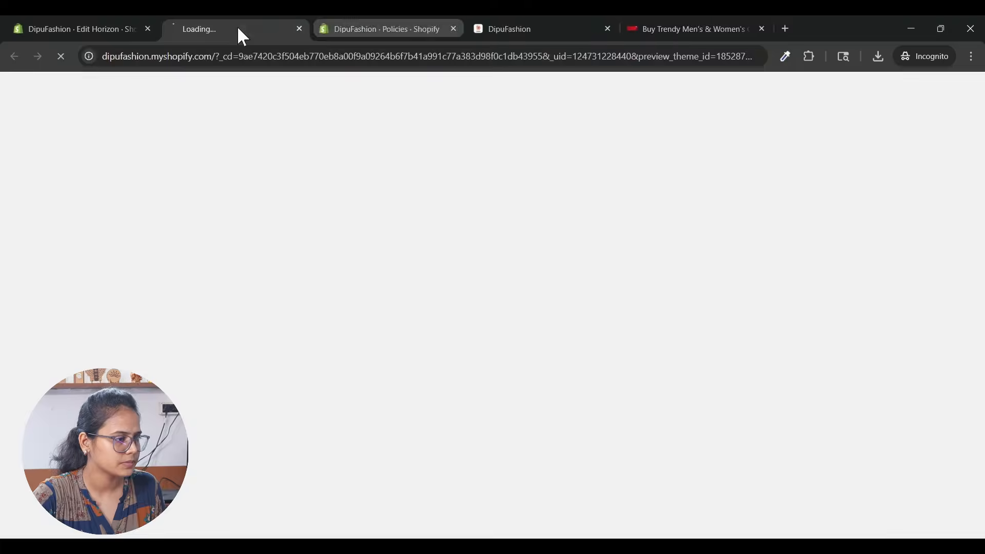
scroll(475, 271, down, 20)
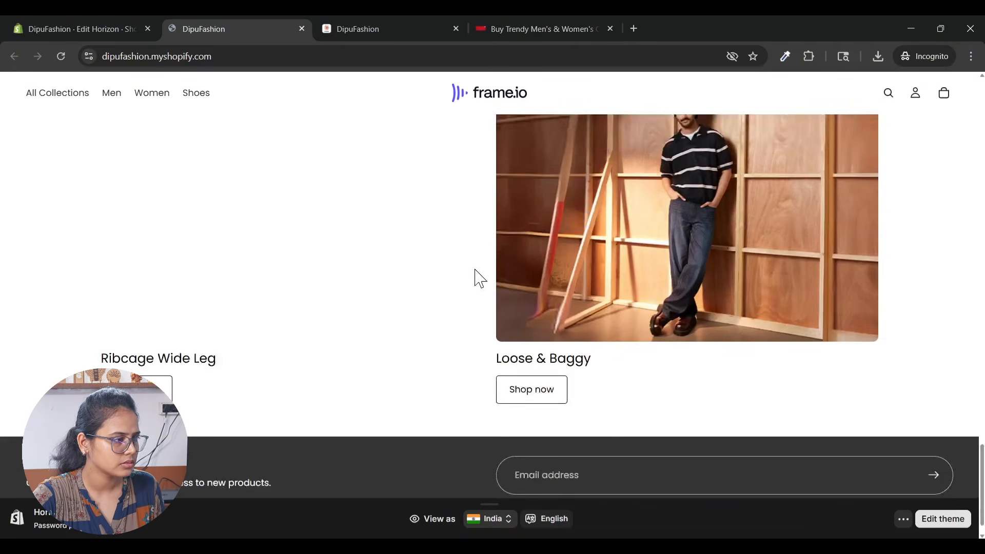
scroll(475, 270, down, 1)
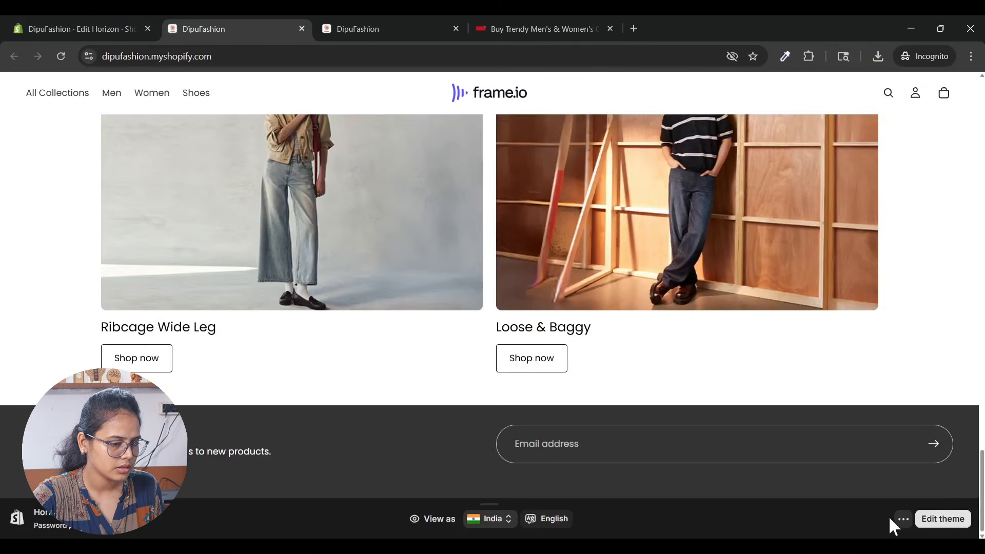
Confirm the footer's Terms and Policies popover lists all five policies, then close the storefront
click(905, 520)
click(931, 492)
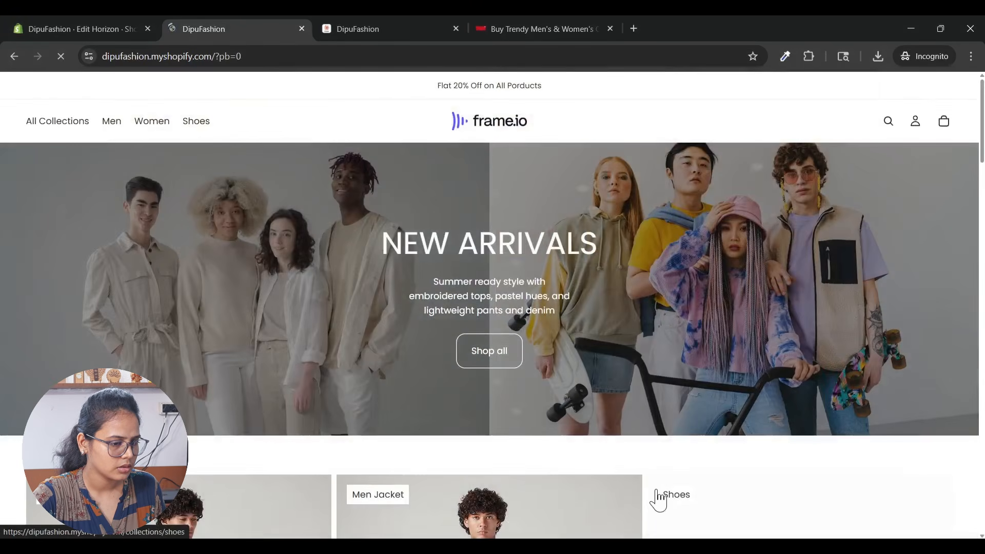
scroll(662, 482, down, 15)
scroll(670, 459, down, 15)
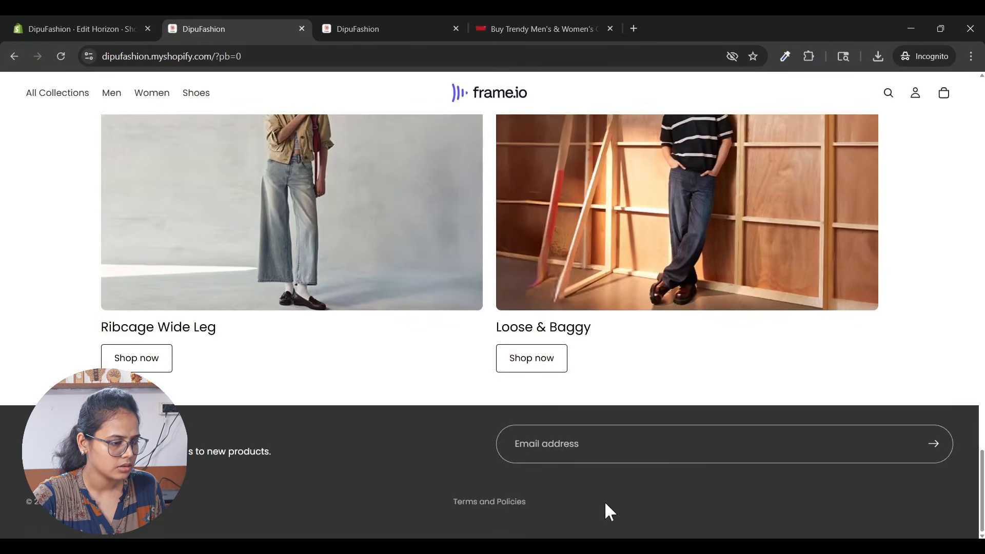
click(494, 506)
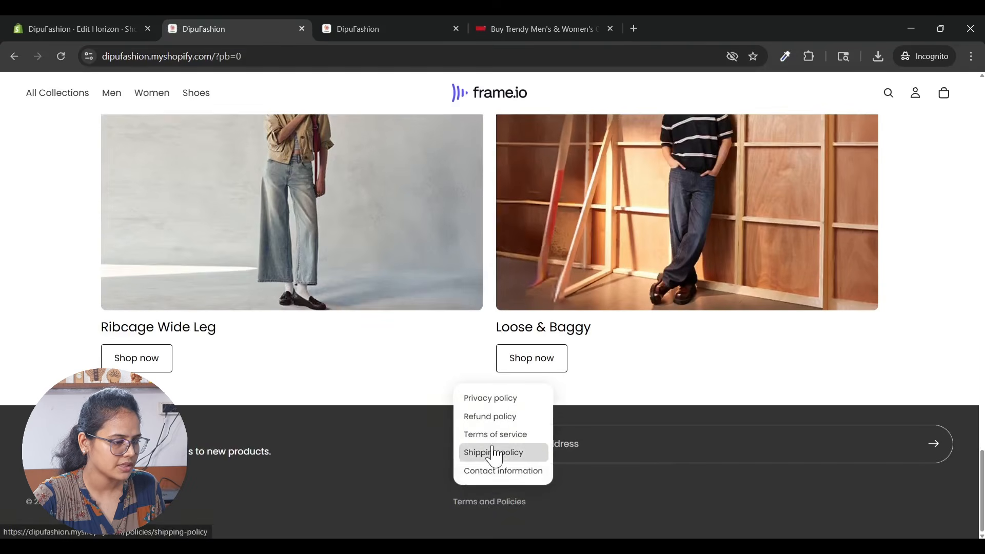
click(495, 501)
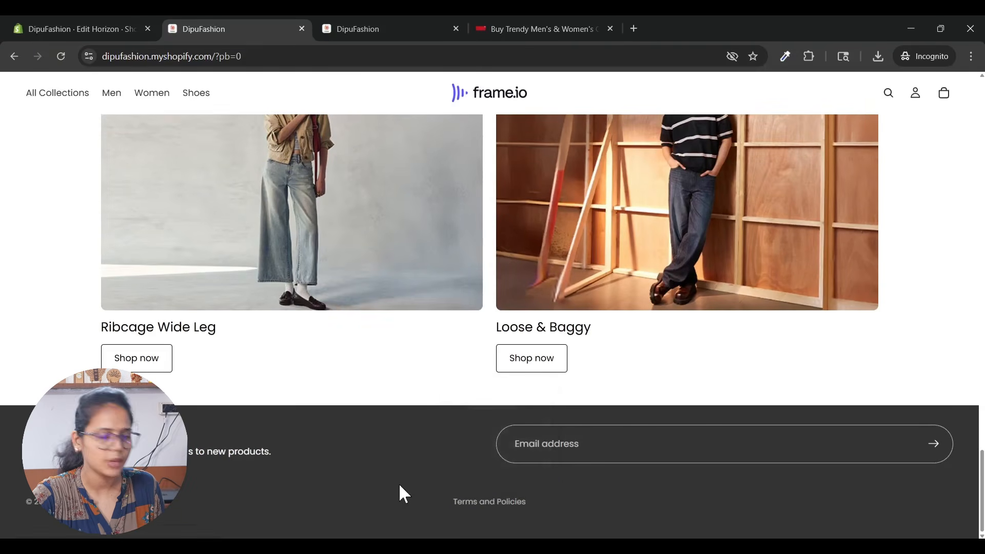
key(ctrl+w)
key(ctrl+w)
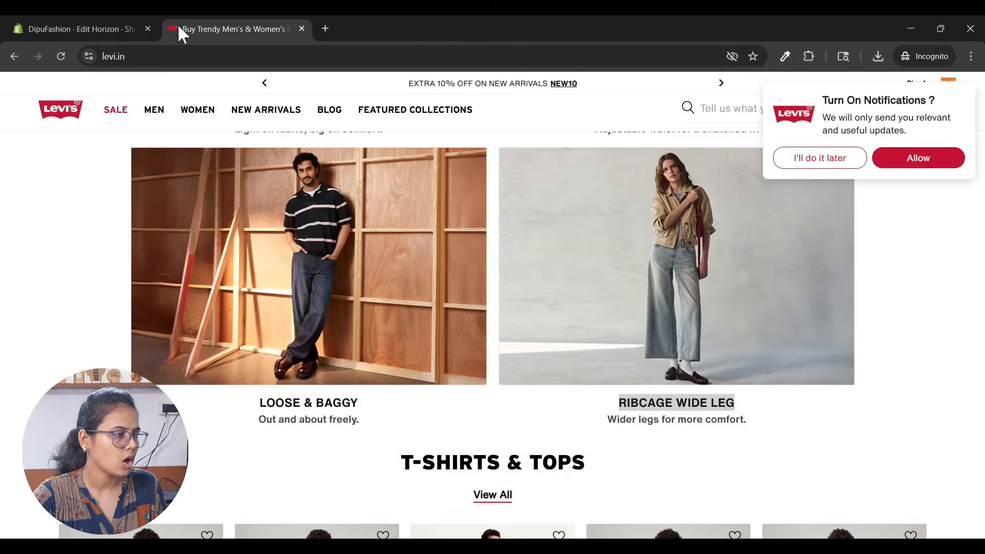
click(100, 20)
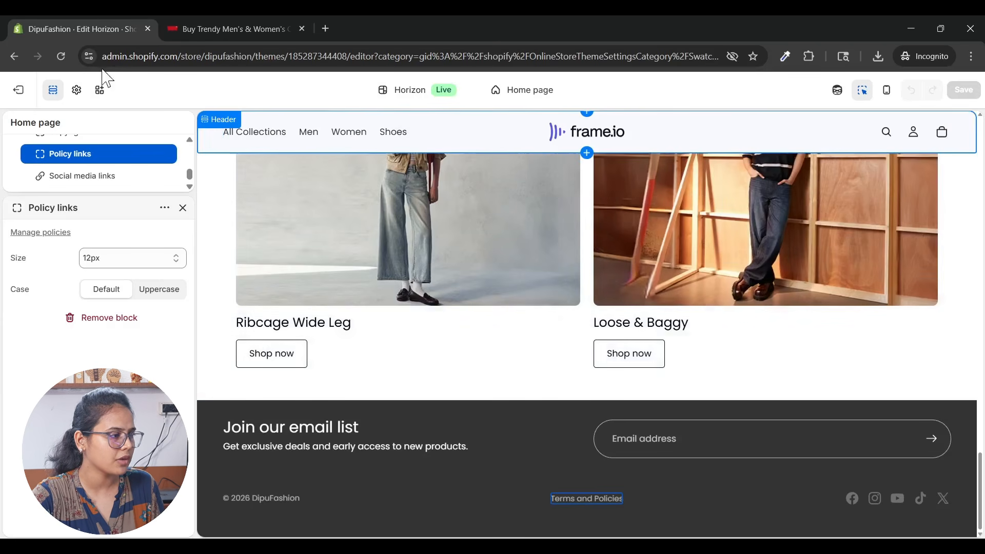
Leave the theme editor and review the store's contact details in Settings
click(19, 90)
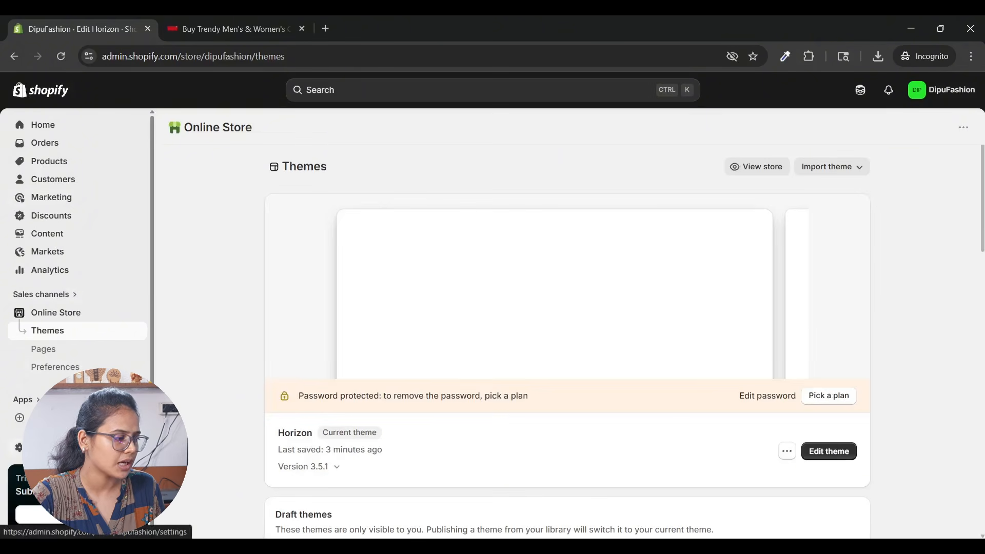
click(26, 447)
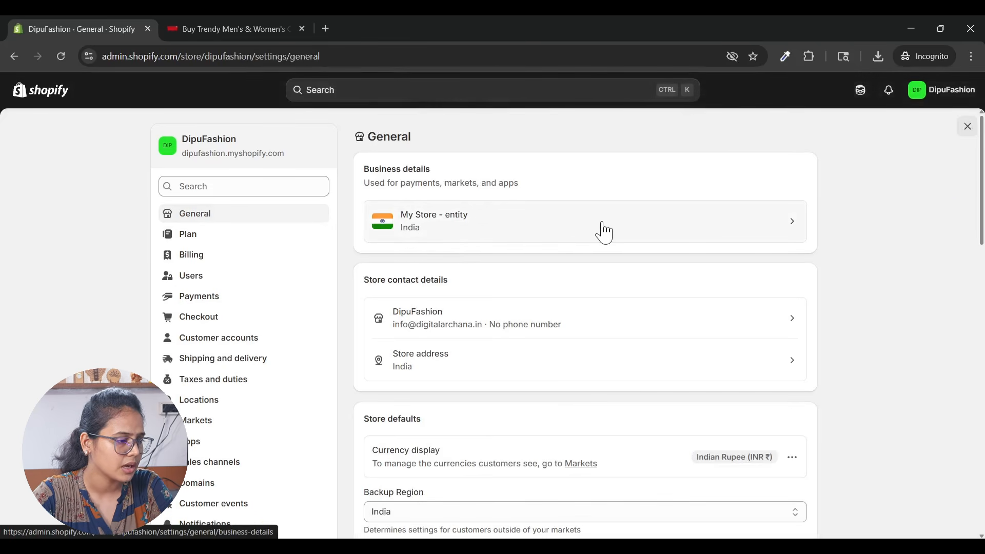
scroll(605, 236, down, 3)
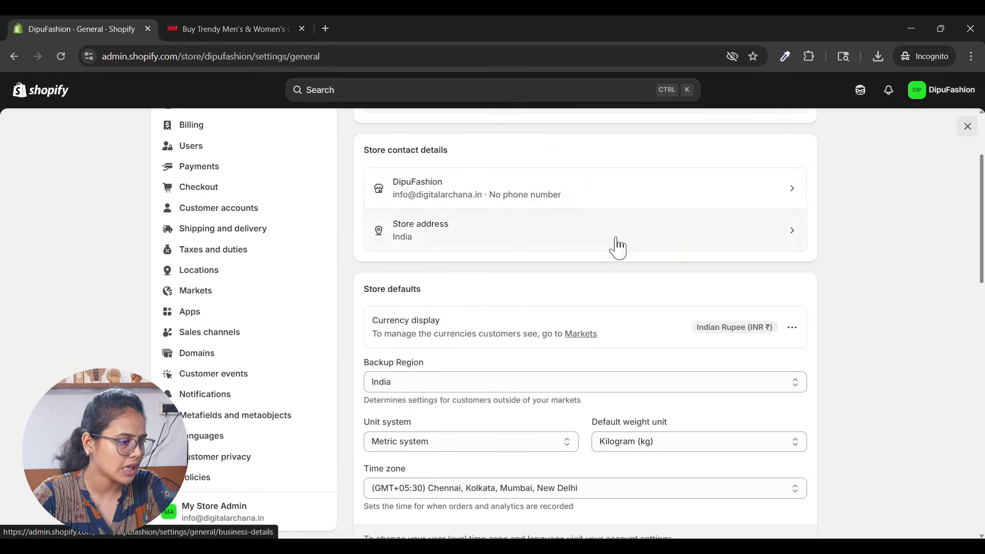
click(646, 204)
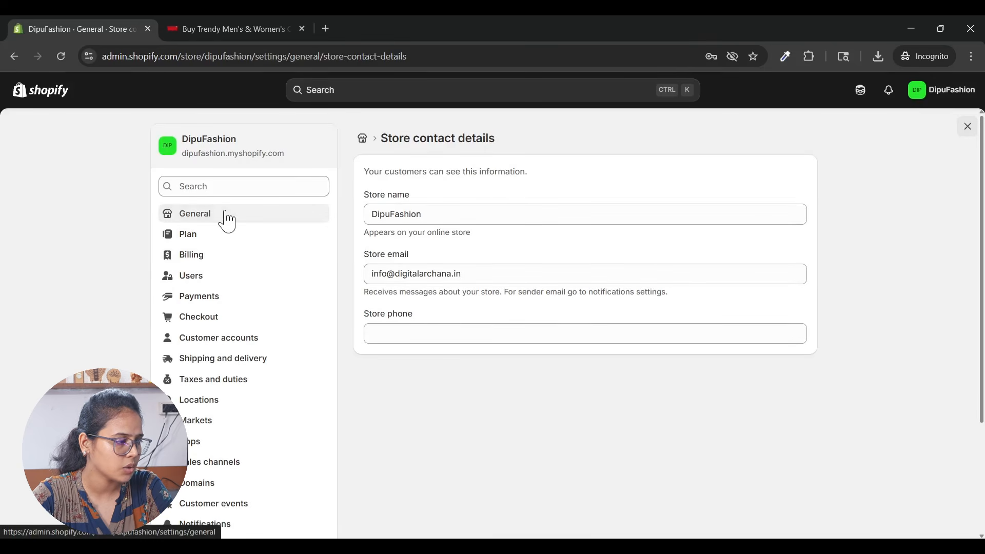
Look over the General settings defaults, then move on to Payments
click(224, 214)
scroll(596, 310, down, 5)
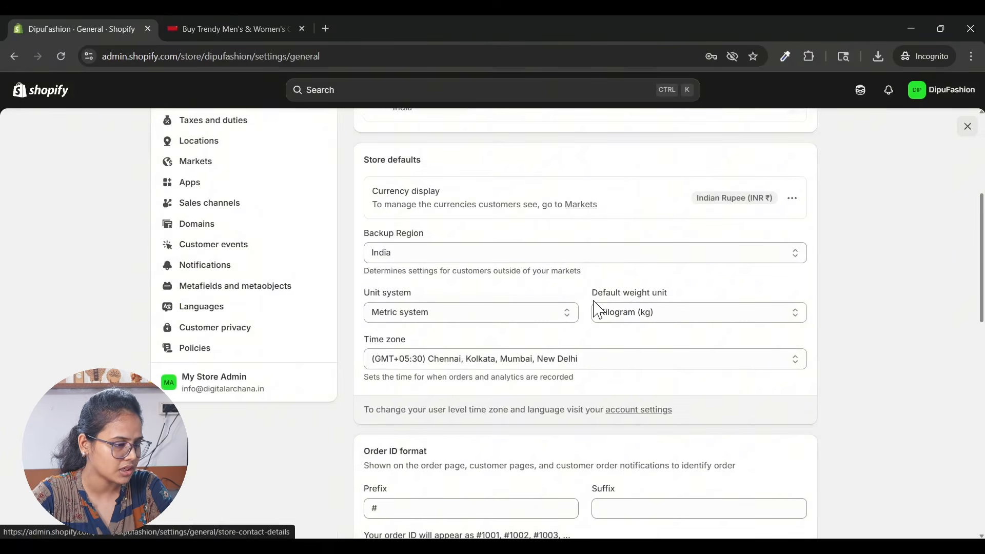
scroll(521, 270, down, 1)
scroll(519, 270, down, 3)
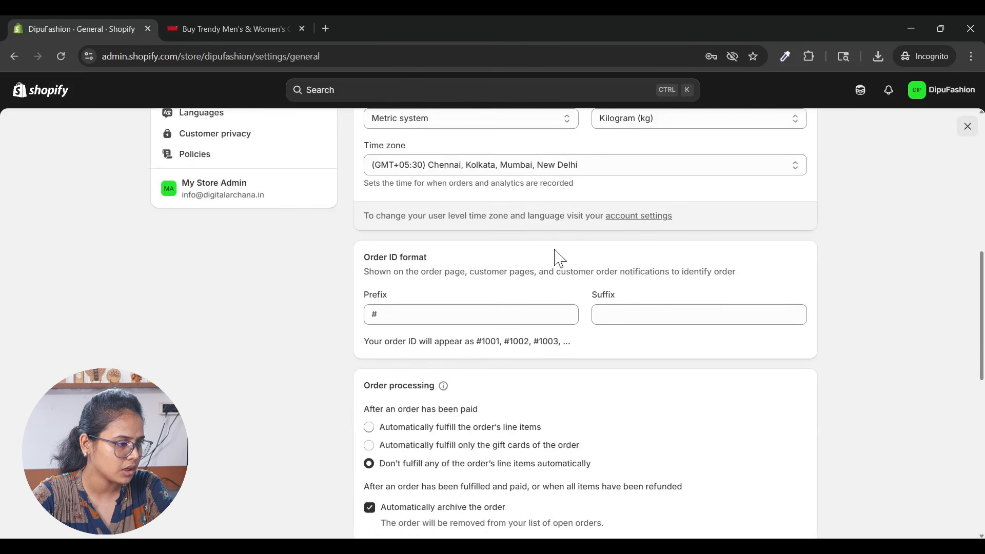
scroll(517, 300, down, 2)
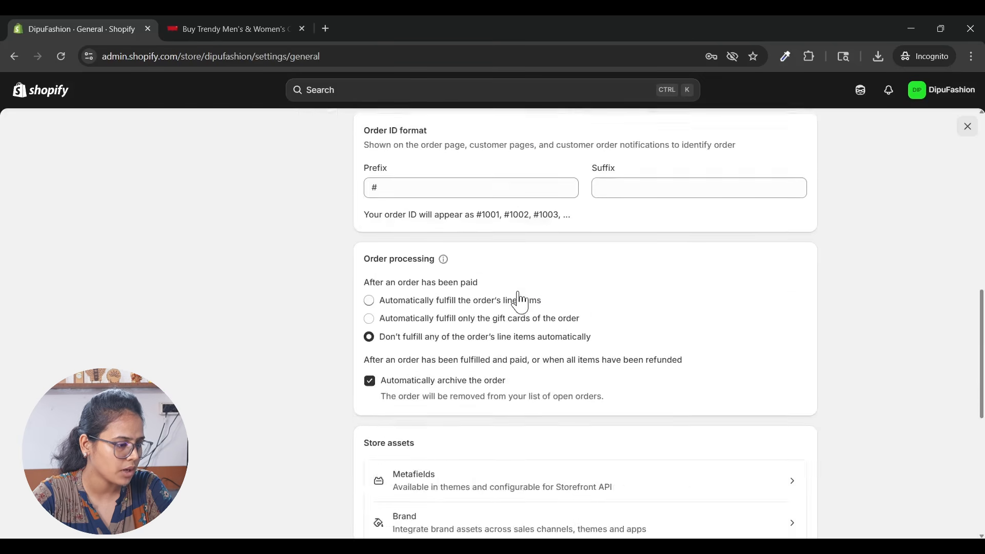
scroll(515, 291, up, 10)
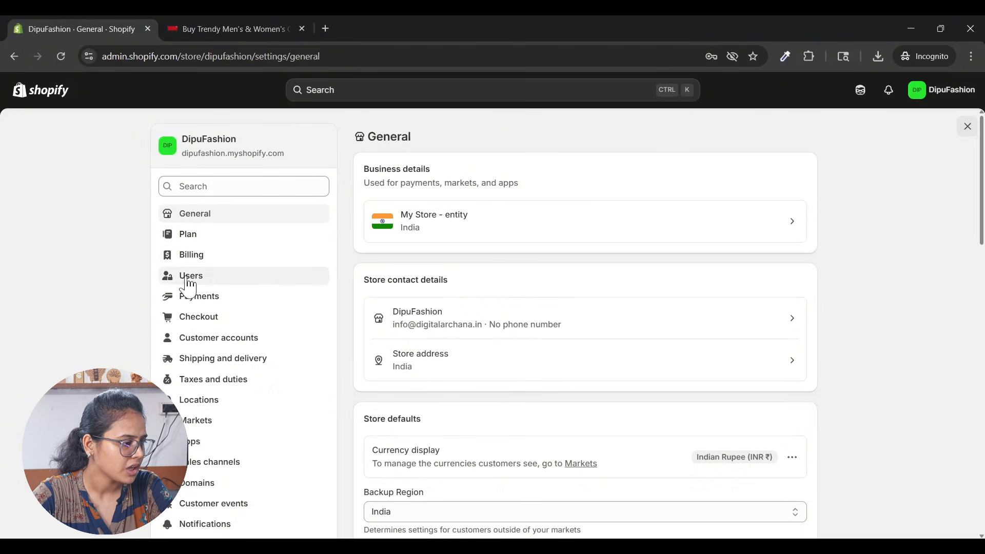
click(225, 298)
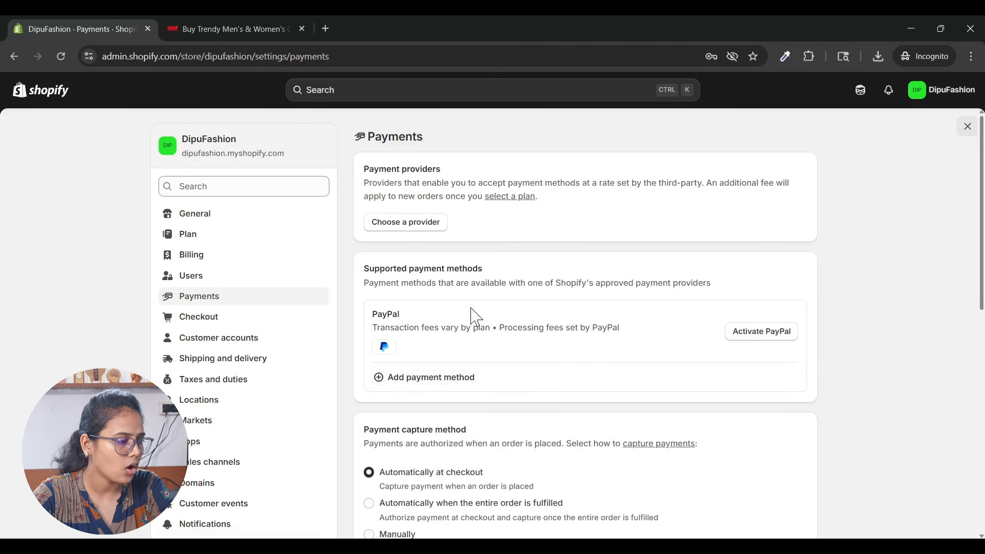
Find Razorpay by searching payment providers after a method search for 'razorp' fails
click(439, 382)
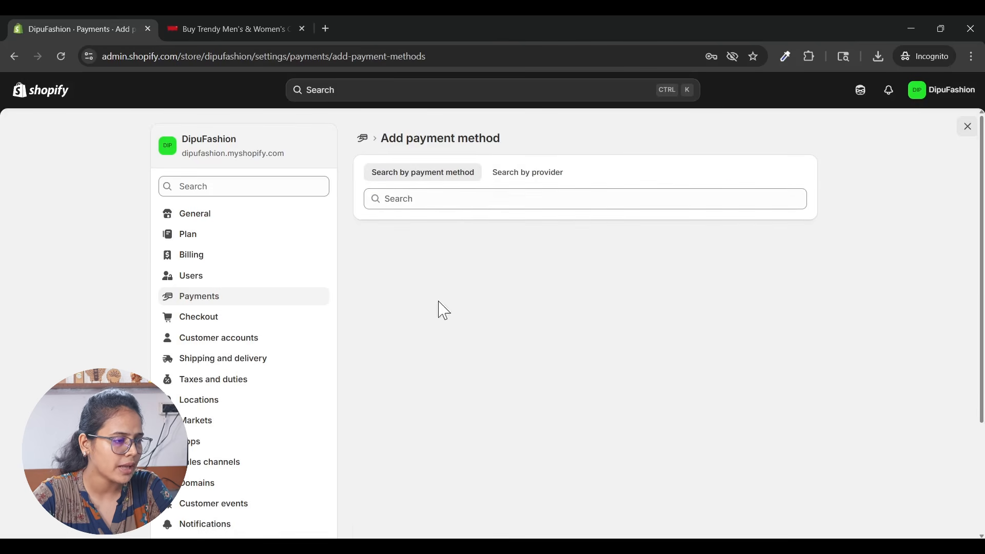
click(447, 206)
text(raz)
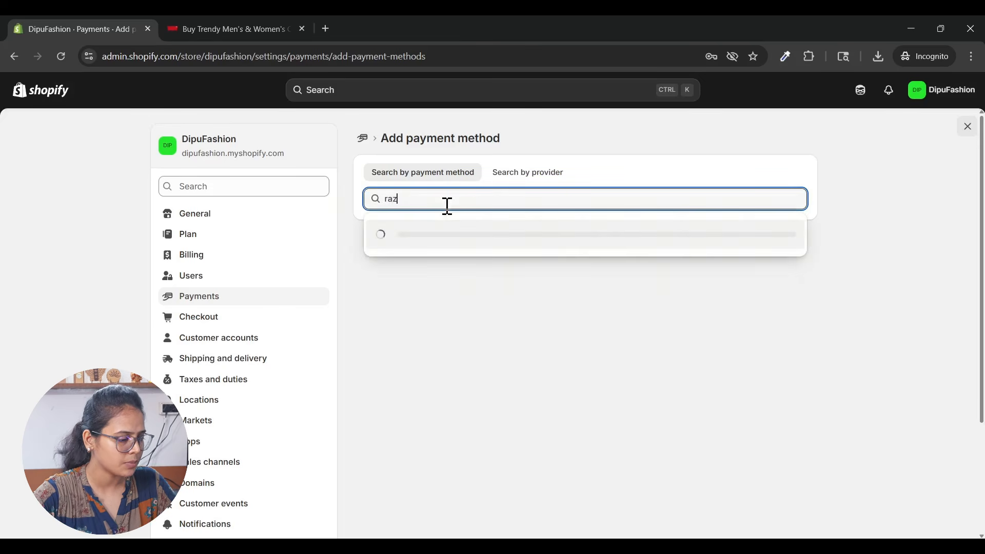
text(orp)
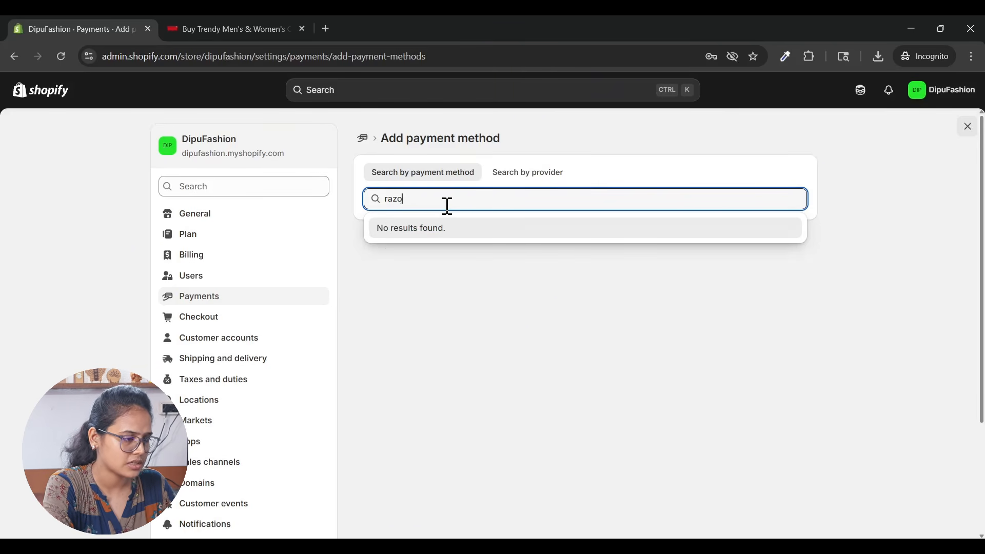
key(BackSpace)
key(BackSpace)
key(BackSpace)
key(BackSpace)
click(537, 175)
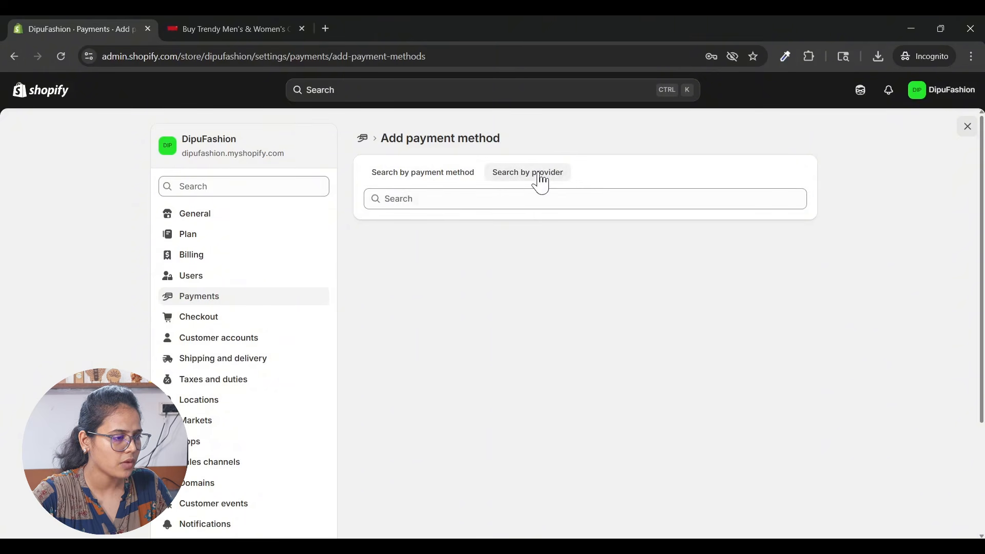
click(452, 197)
text(ra)
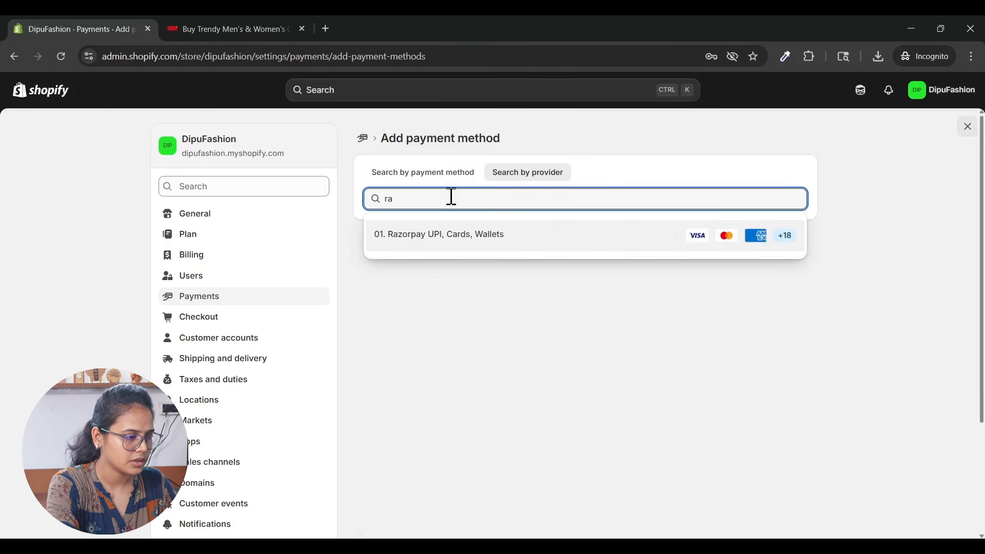
click(534, 252)
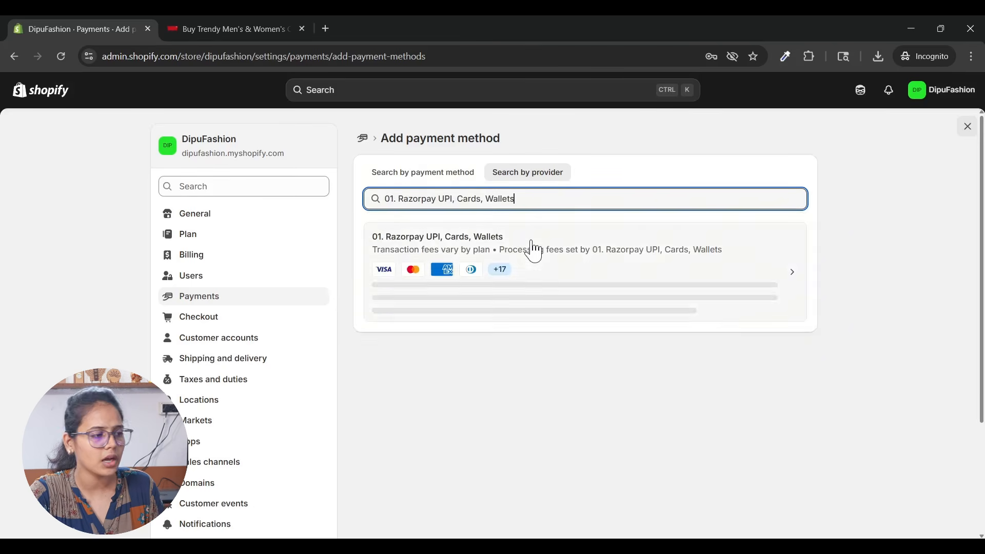
Install the Cards, UPI, Wallet by Razorpay app, approving its permissions
click(779, 260)
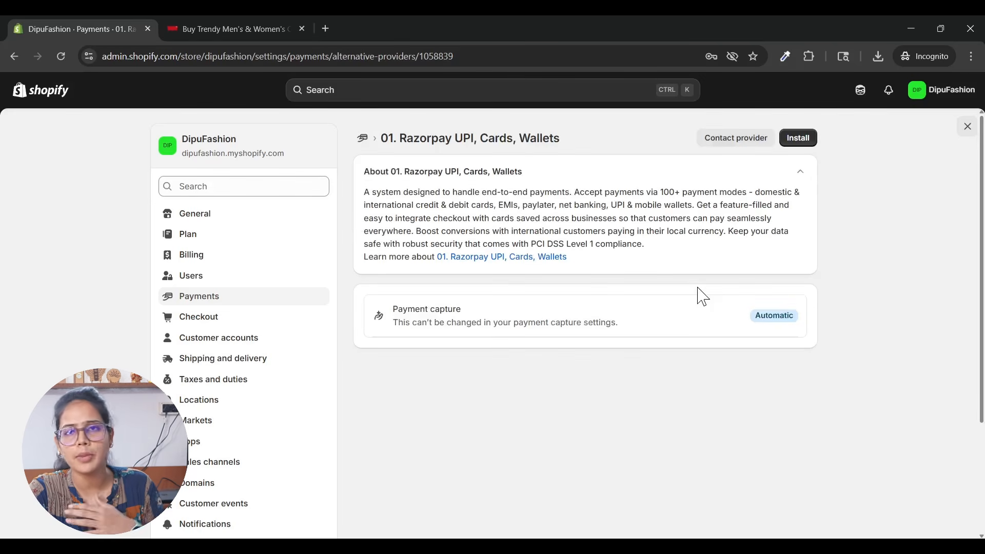
click(800, 137)
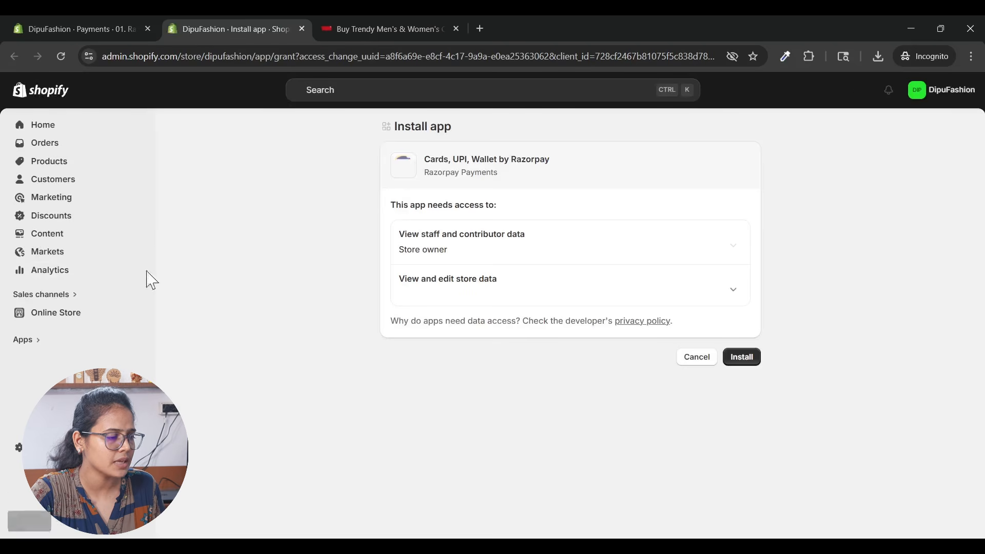
click(744, 358)
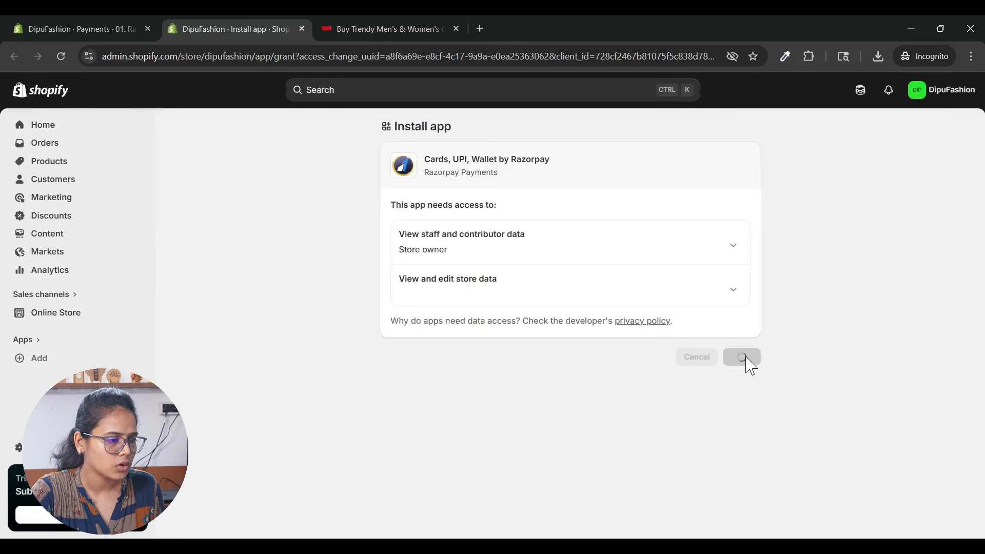
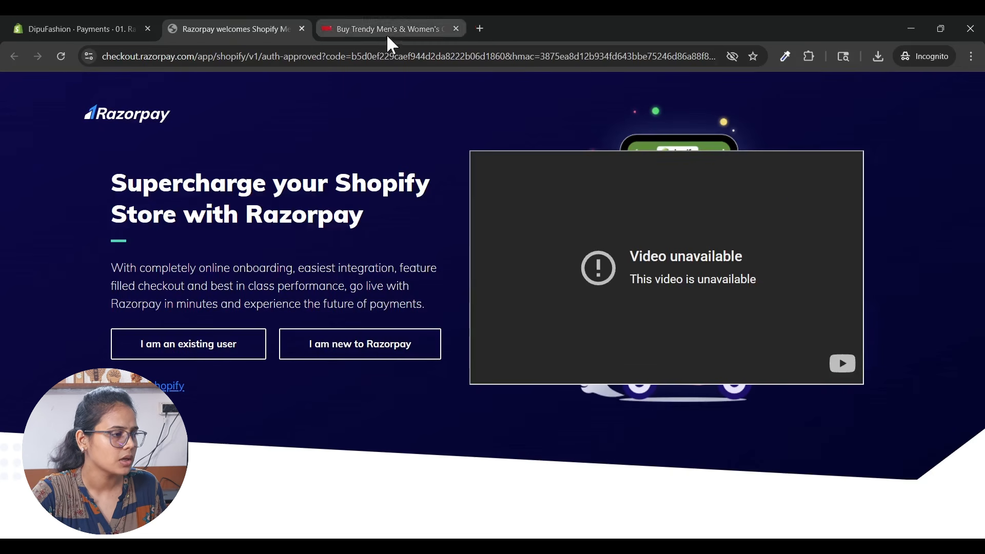
Close the Razorpay tab and confirm the 01. Razorpay UPI, Cards, Wallets provider is installed in payments
click(302, 29)
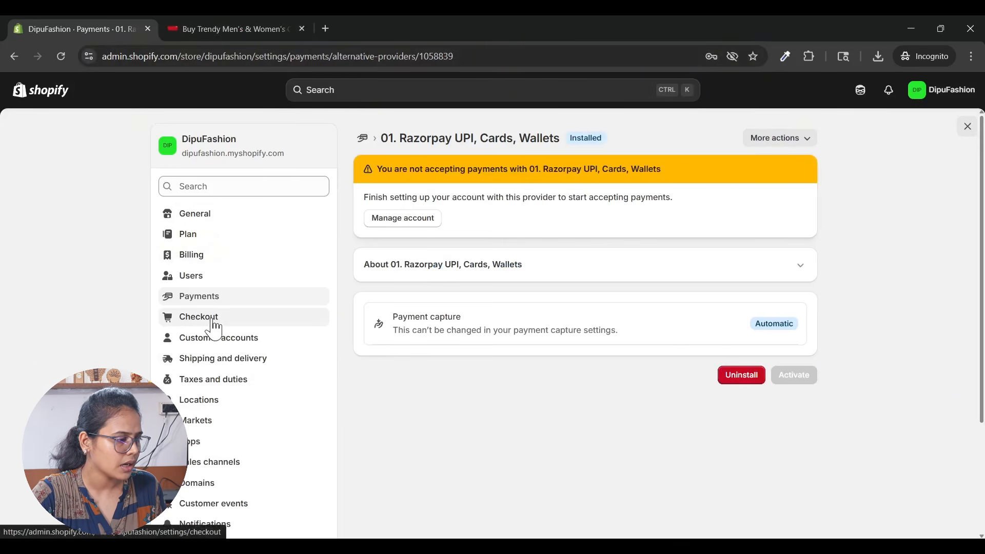
scroll(246, 334, down, 3)
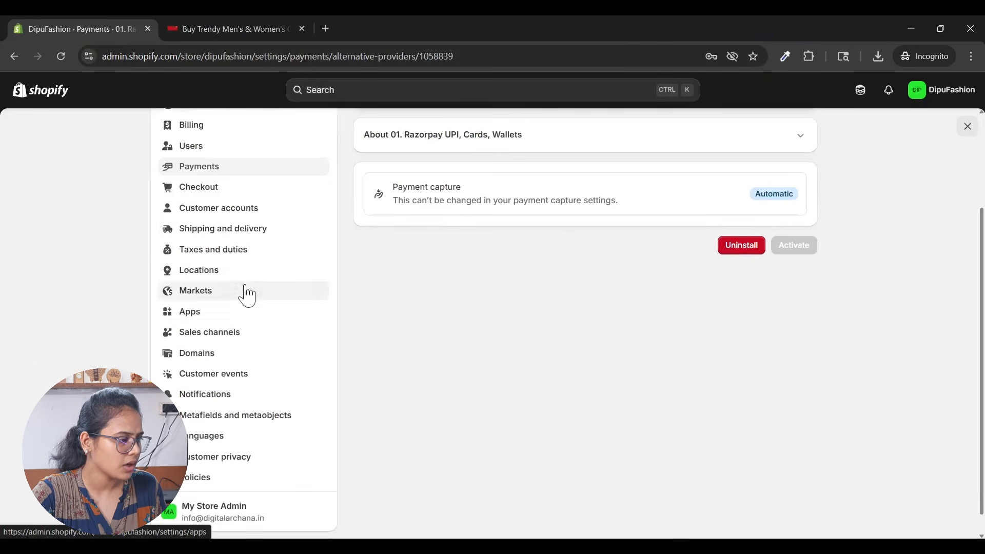
In the General shipping profile, delete the Domestic India zone and keep the International zone
click(242, 232)
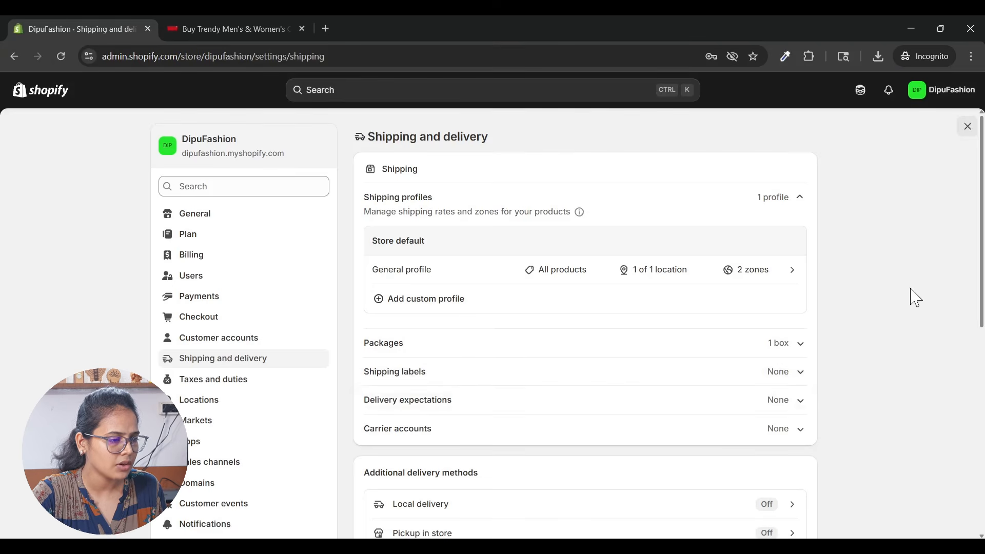
click(792, 281)
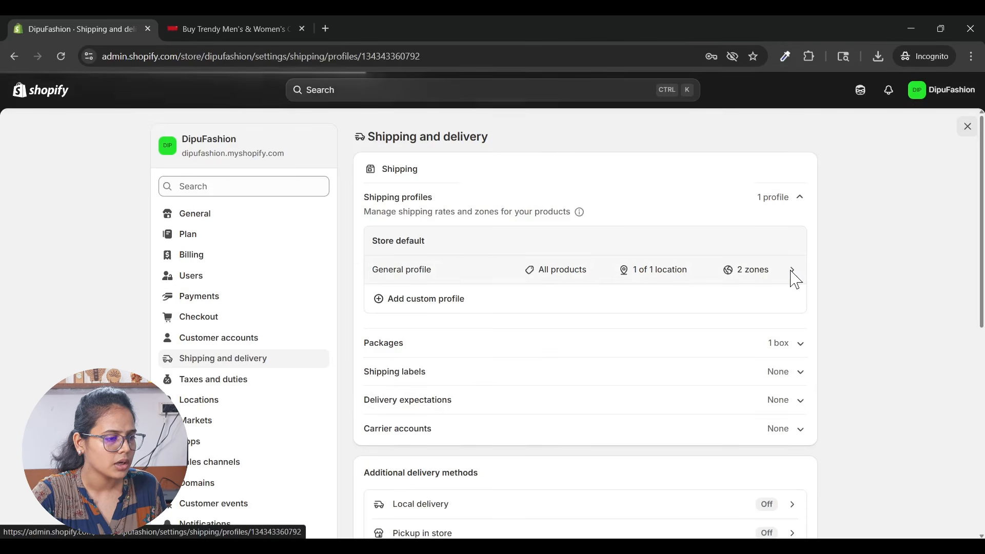
scroll(624, 379, down, 3)
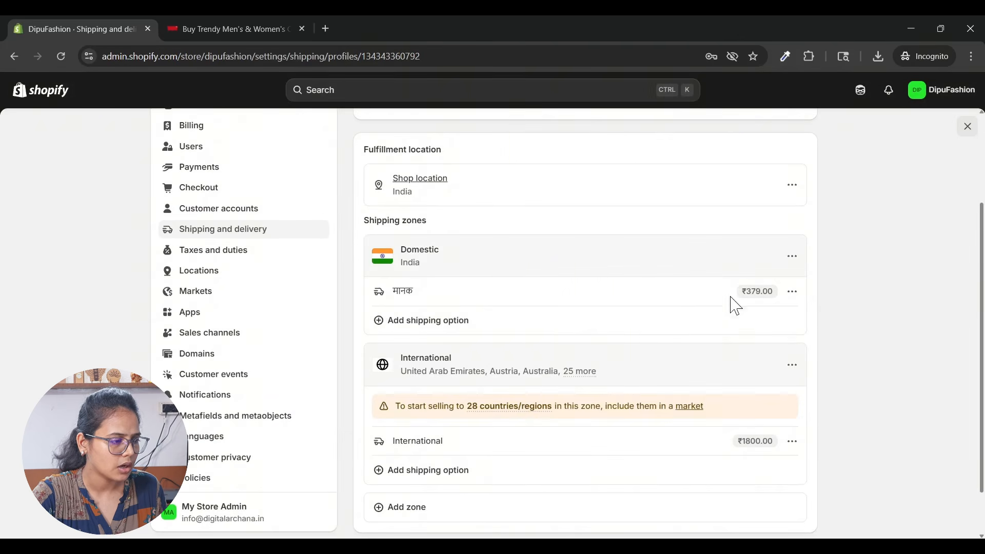
click(793, 258)
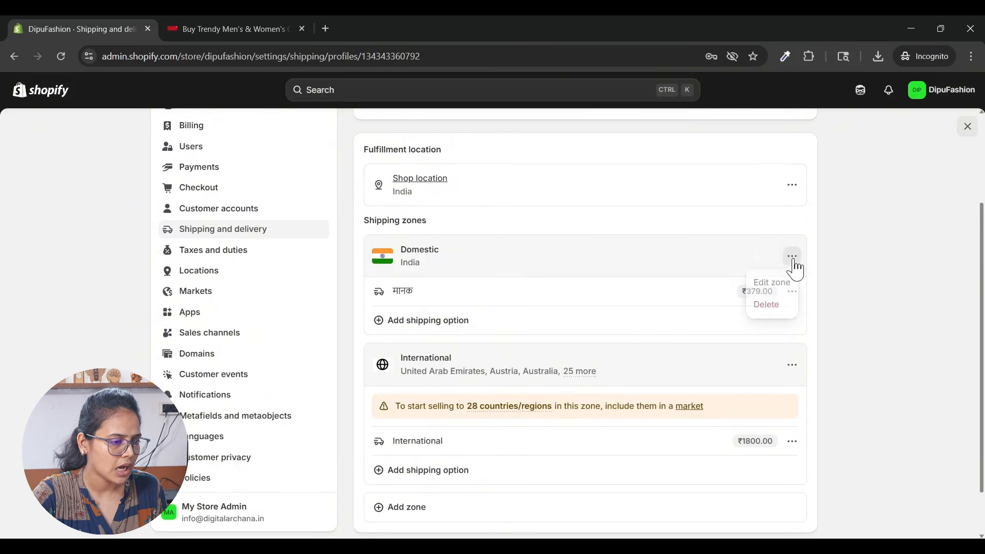
click(778, 303)
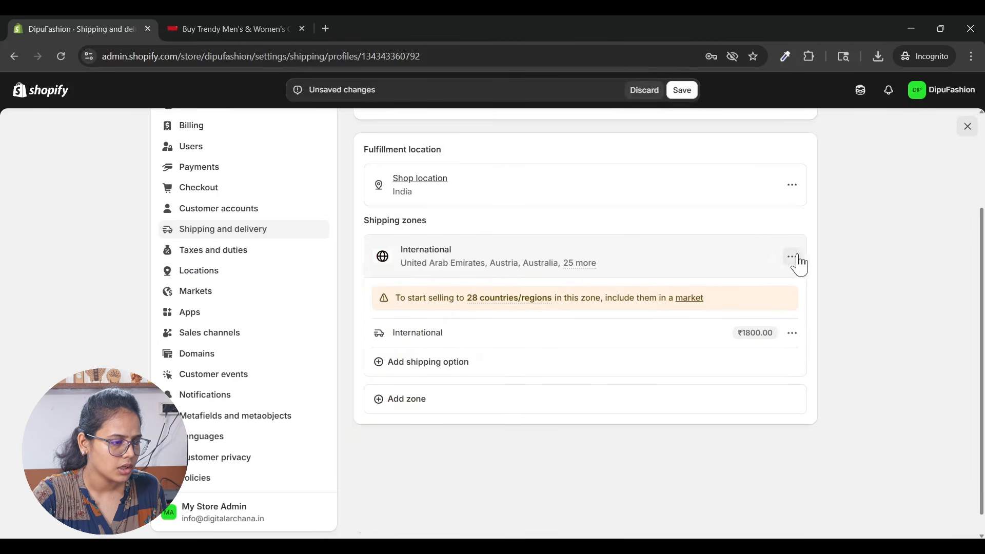
click(798, 262)
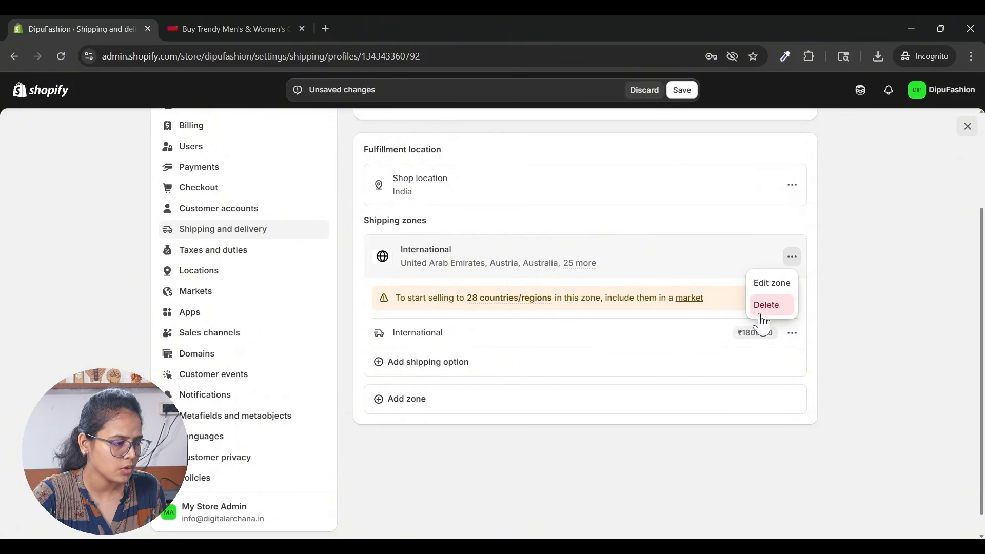
click(868, 319)
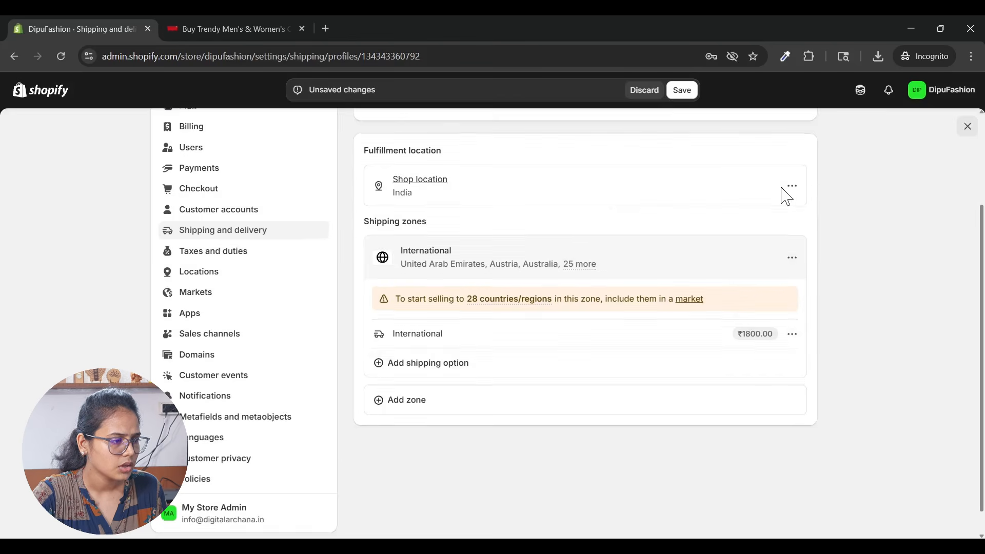
scroll(787, 195, up, 3)
click(782, 208)
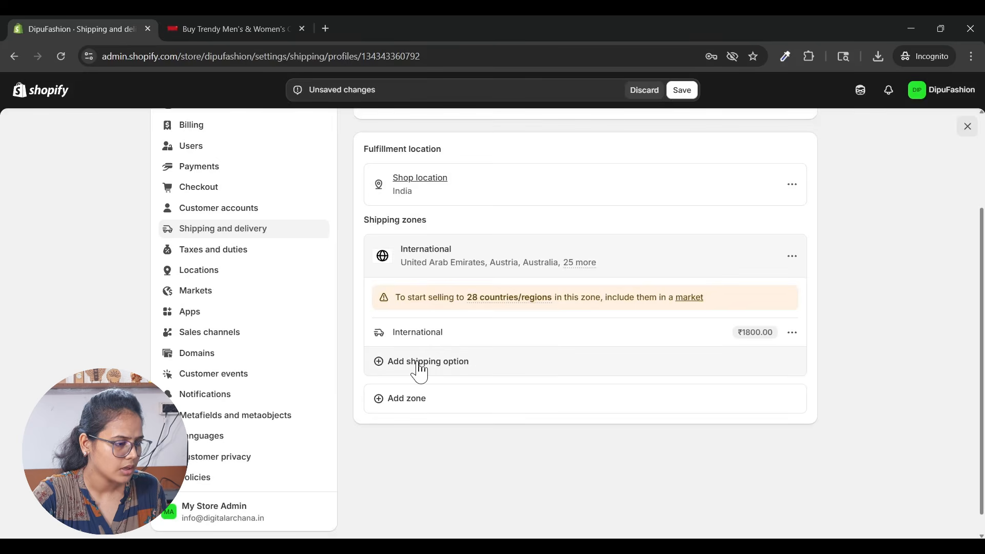
Start a flat-rate International shipping option priced at ₹50.00
click(419, 362)
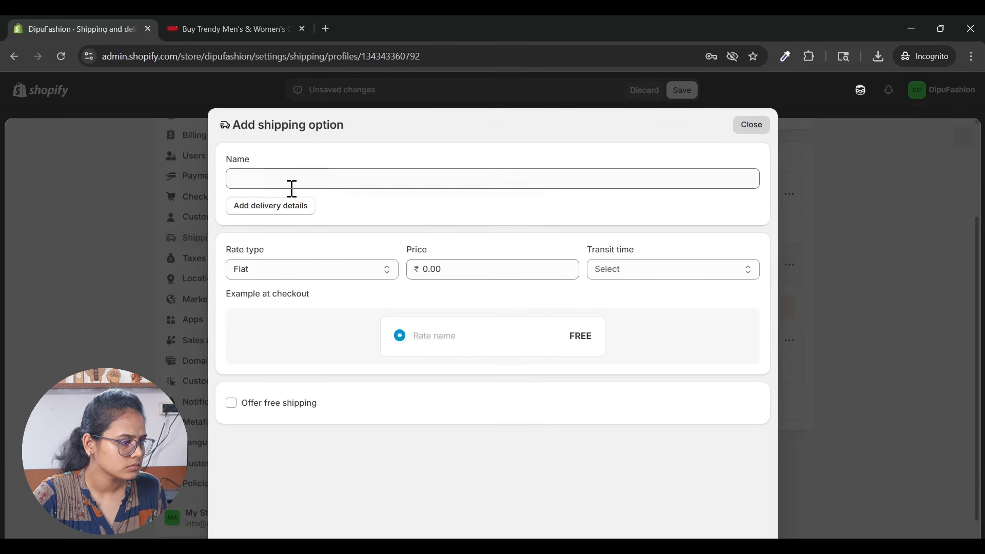
click(314, 273)
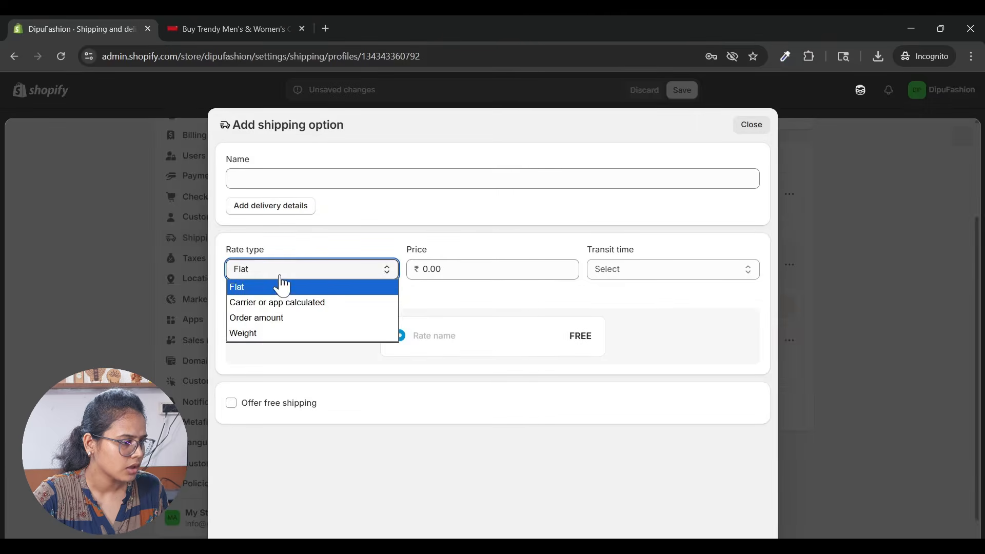
click(282, 285)
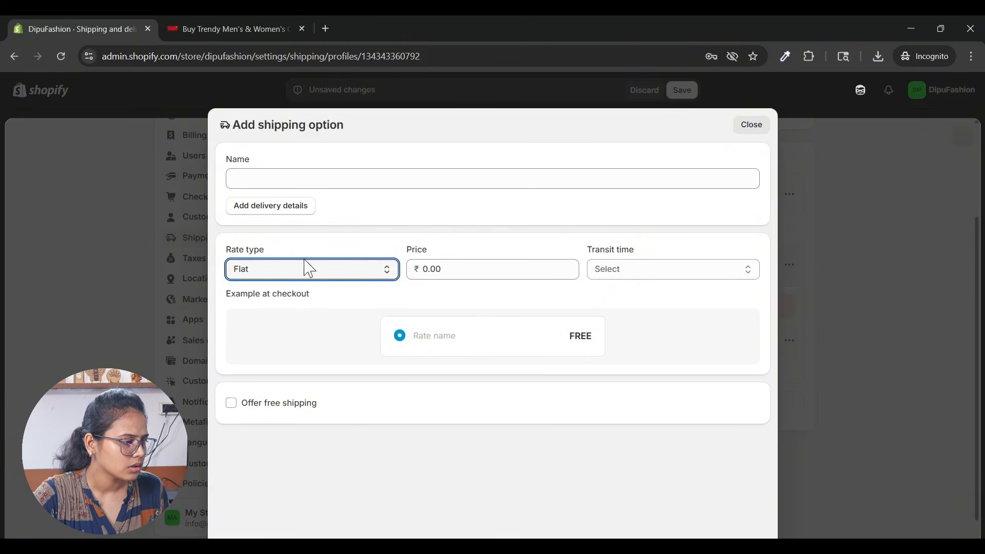
click(306, 178)
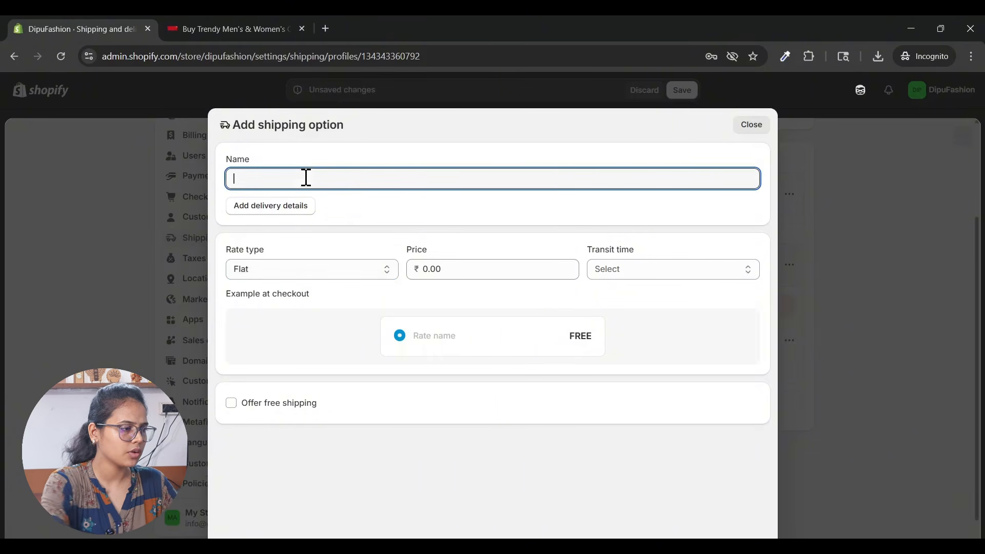
text(Shipping Charge)
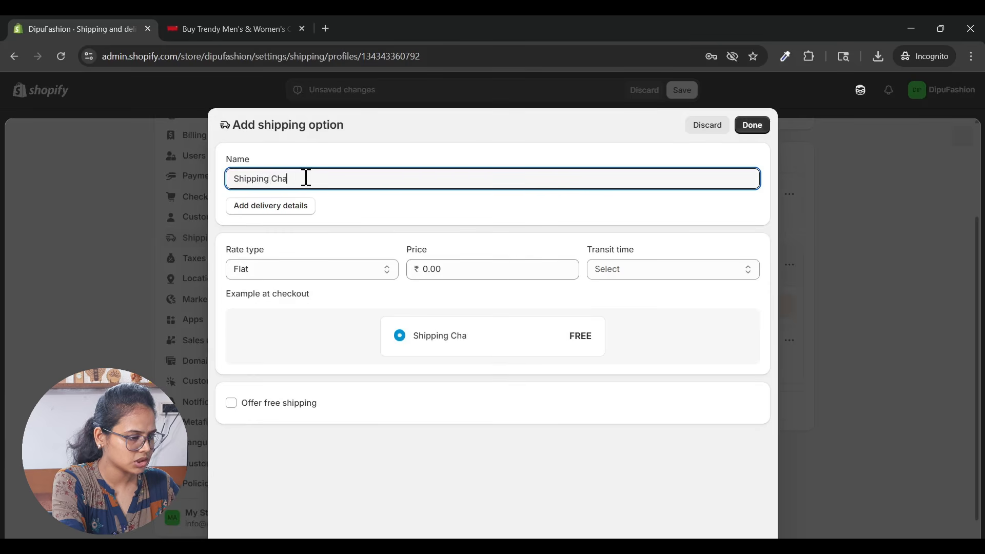
click(420, 271)
text(50)
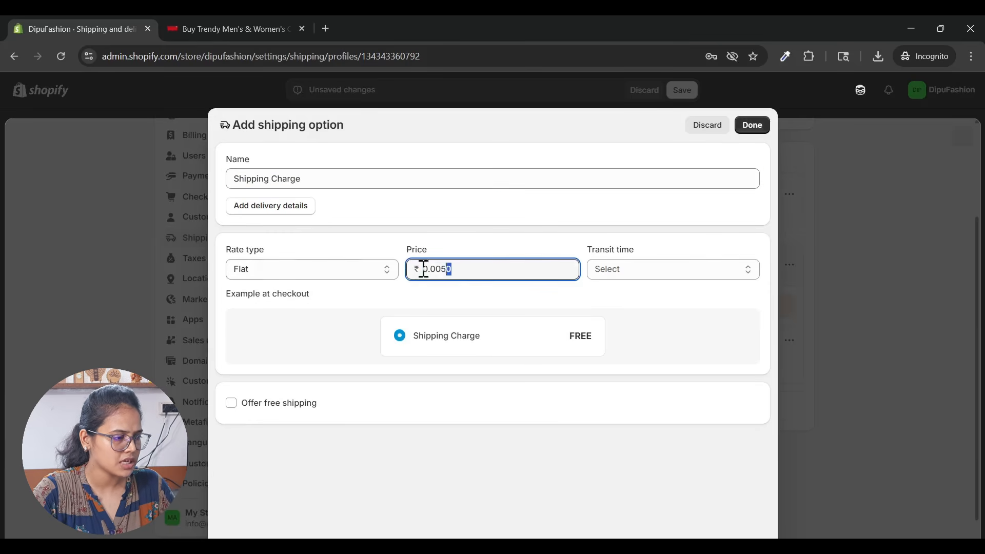
key(ctrl+a)
text(50)
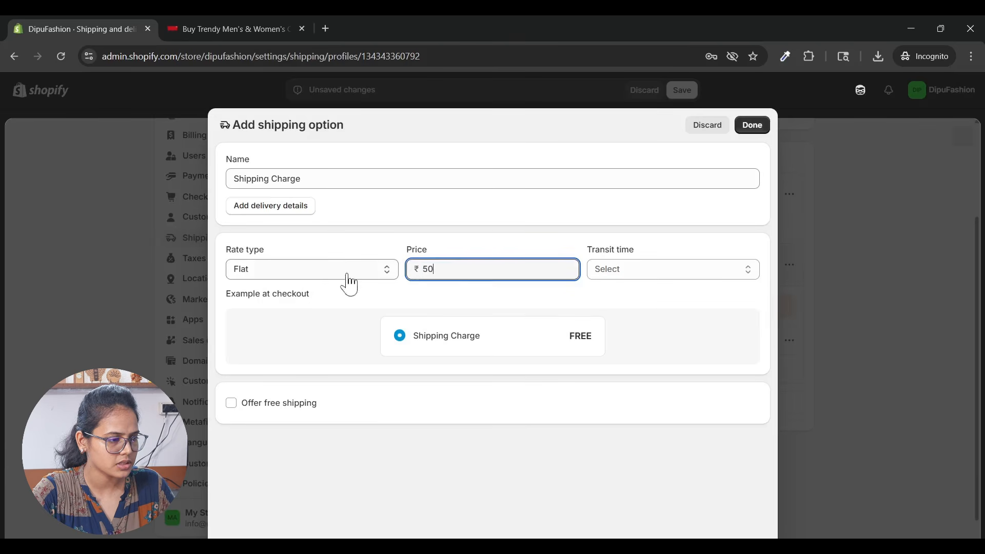
Set its transit time to 3 to 5 business days and name it Shipping Standard Charge
click(677, 276)
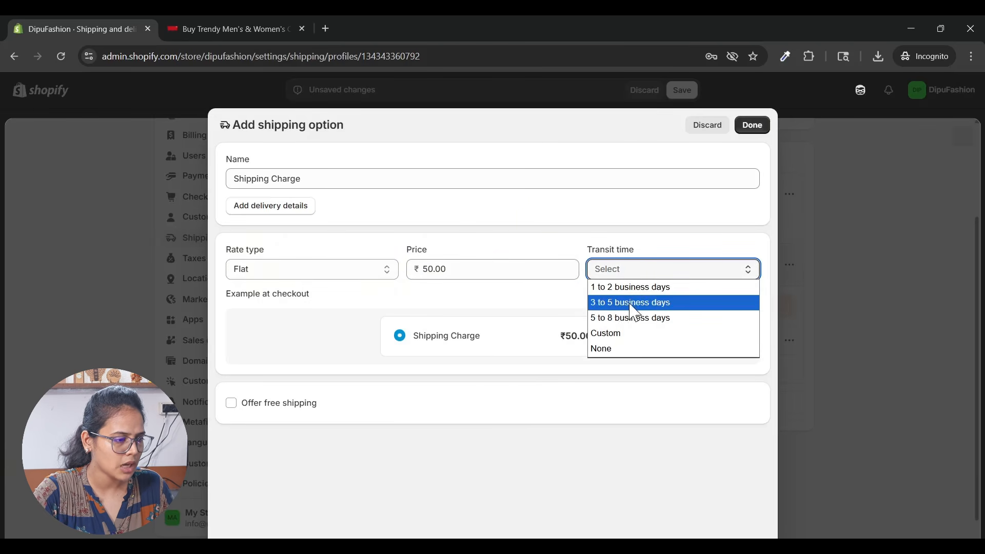
click(650, 304)
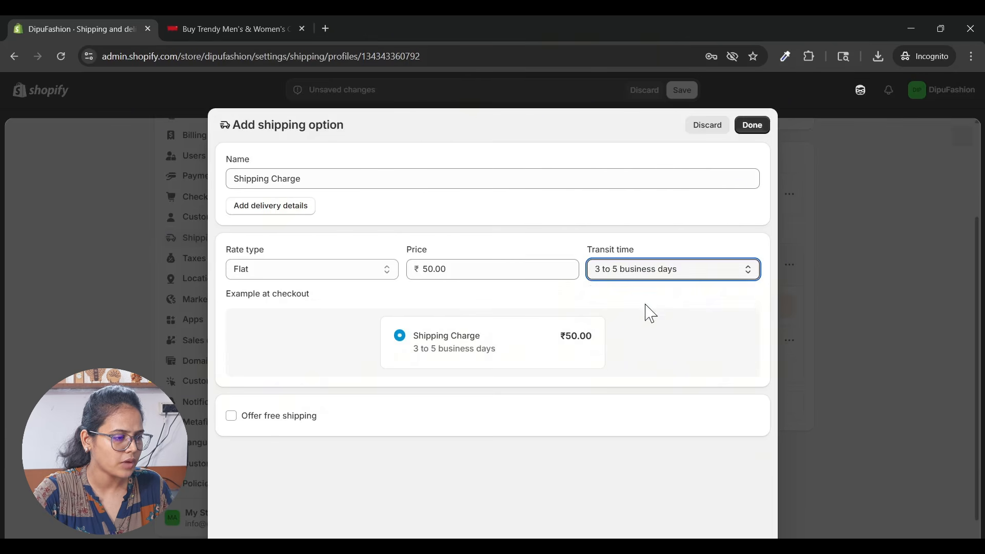
click(272, 179)
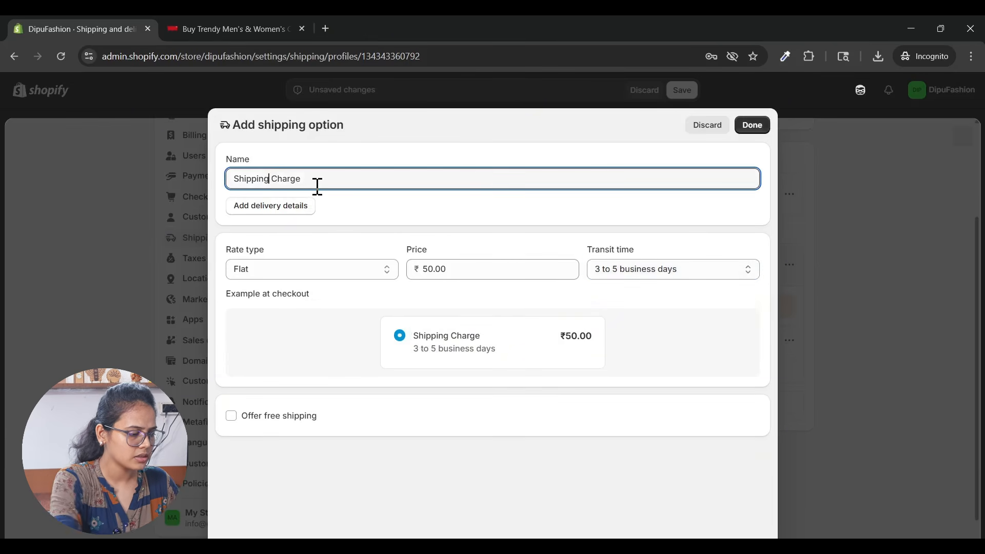
text(Standa)
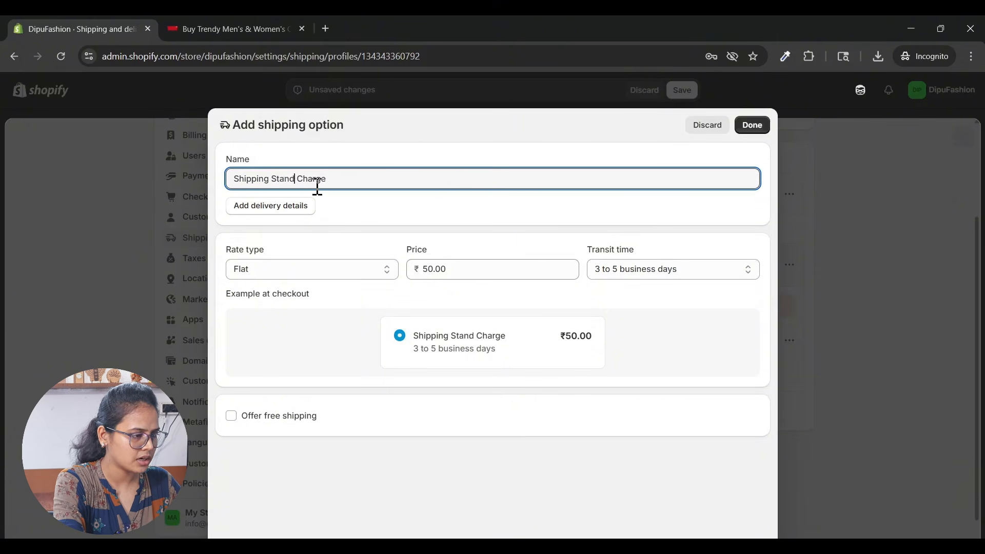
text(rd)
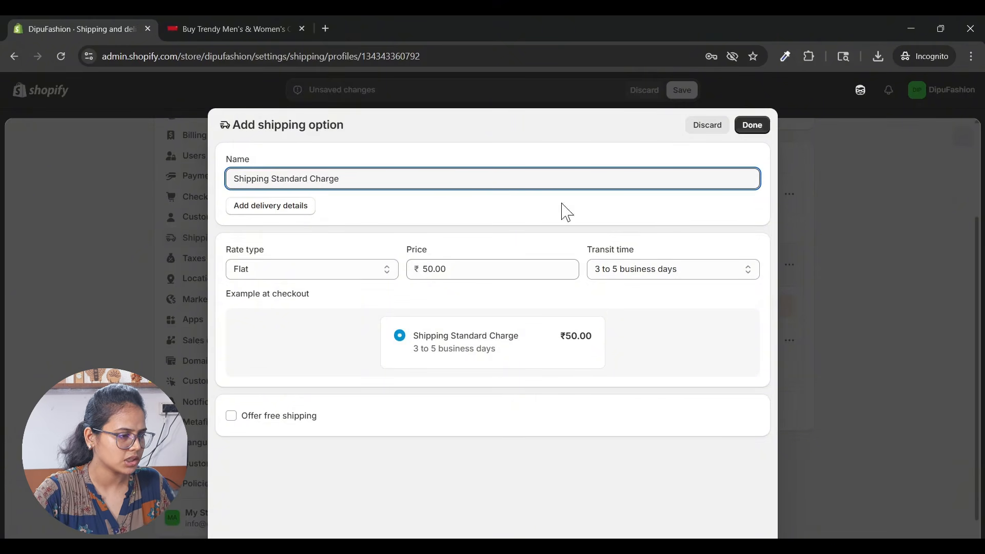
click(754, 126)
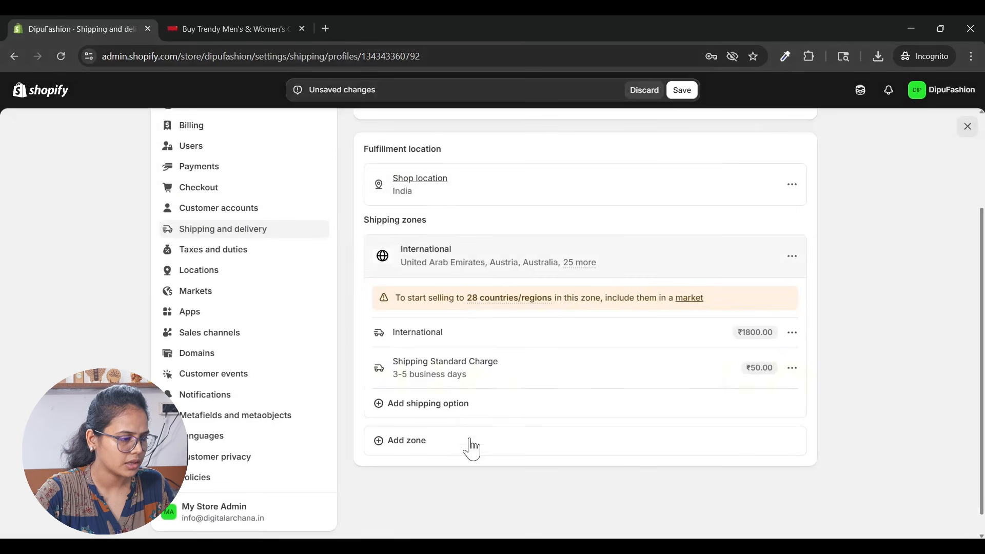
Add a flat-rate International option named Express Shipping priced at ₹100
click(429, 410)
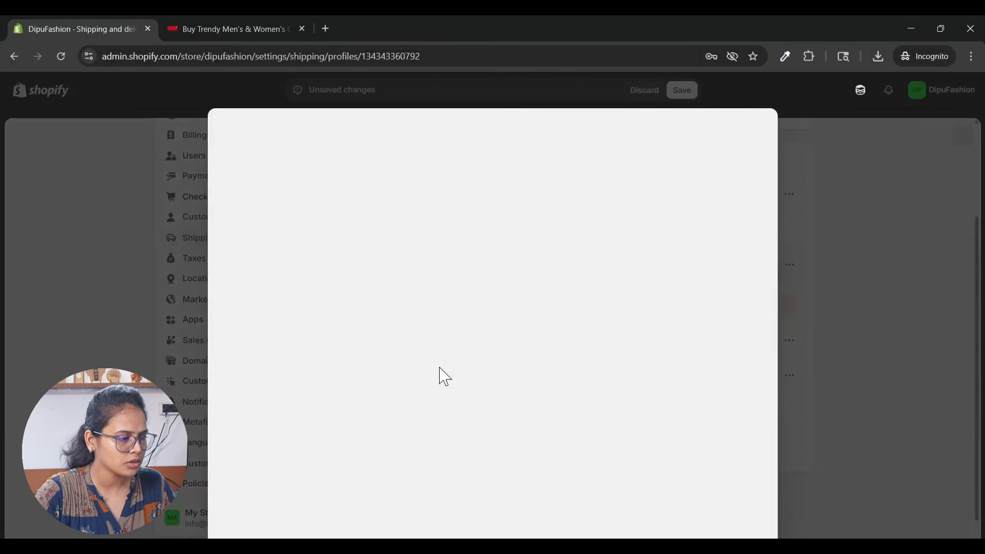
click(284, 179)
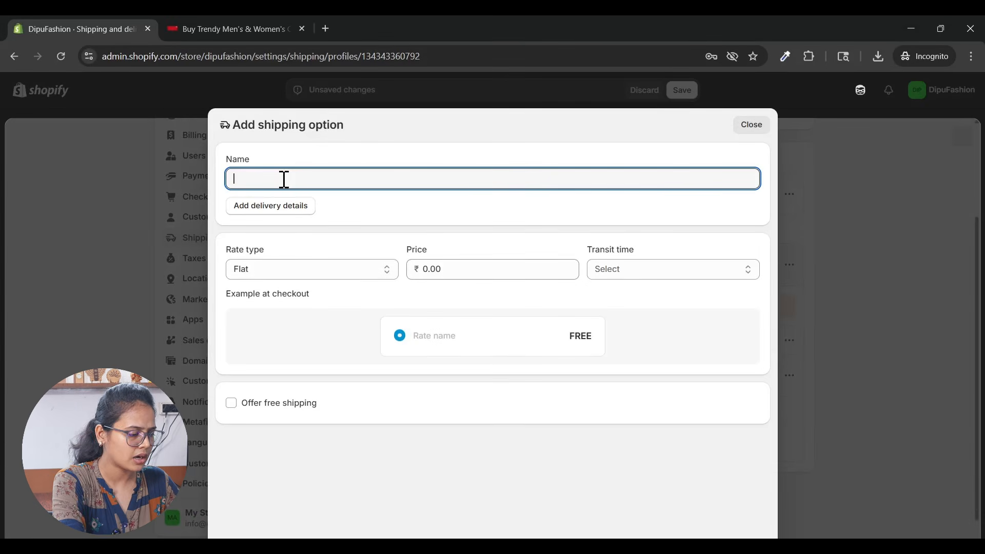
text(Expres)
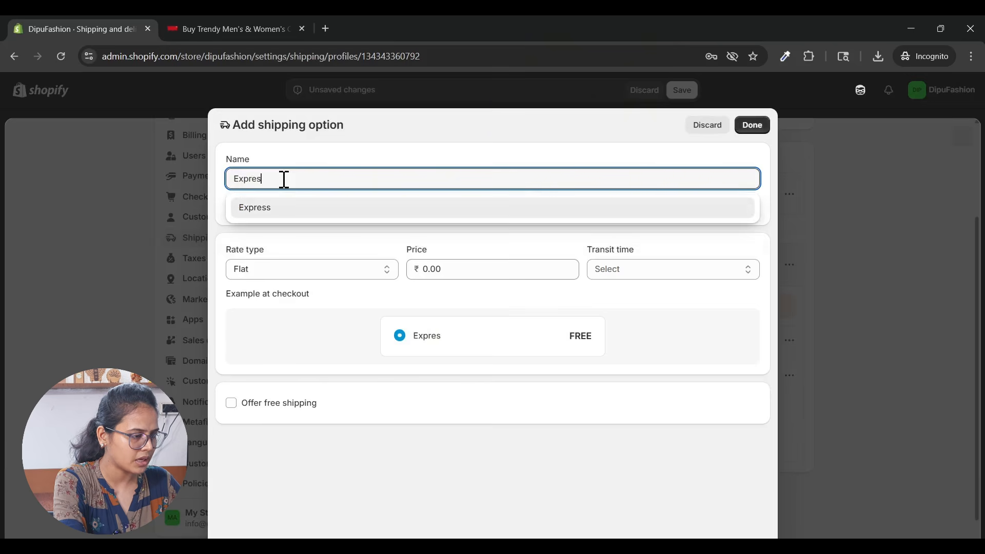
text(s Shipping)
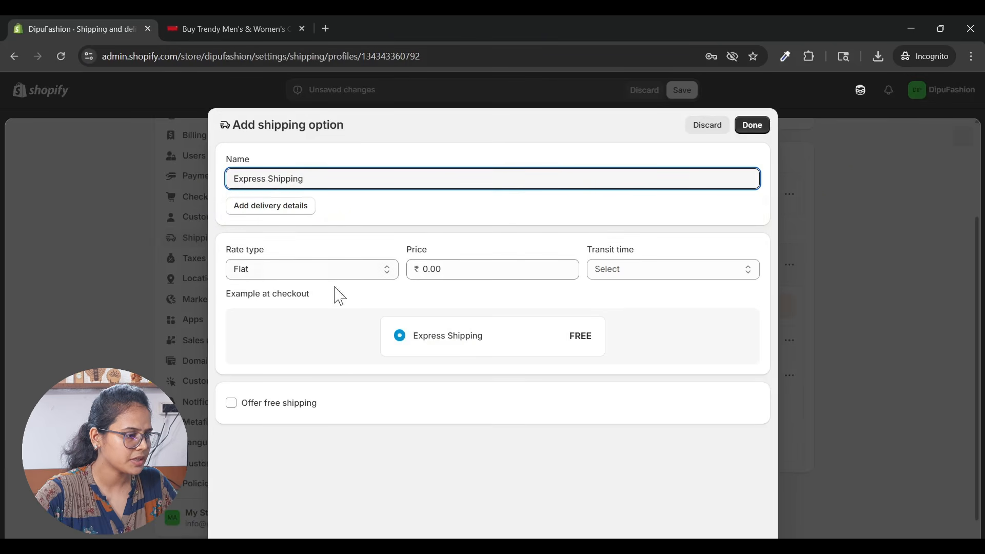
click(292, 272)
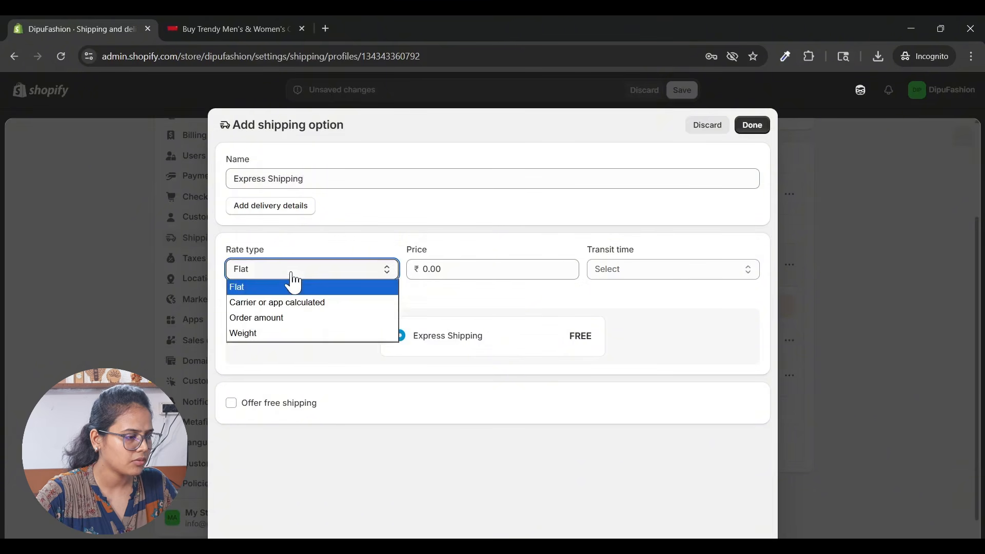
click(292, 277)
click(422, 271)
drag(461, 272, 389, 278)
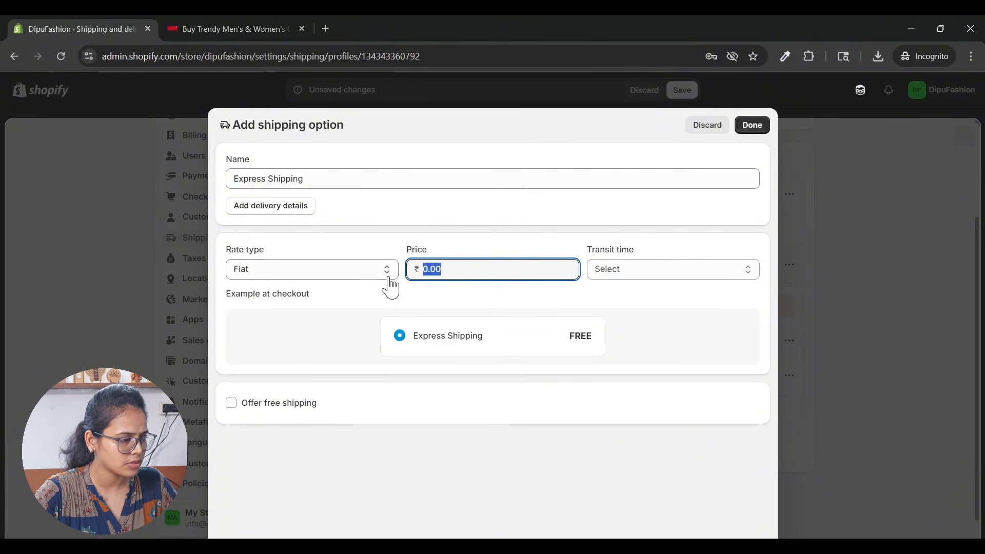
text(100)
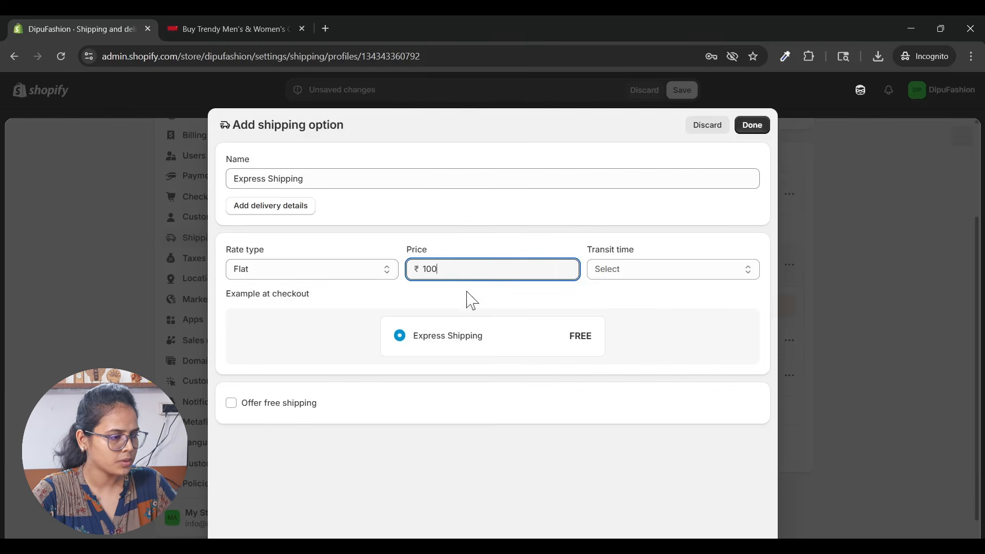
Give Express Shipping 1 to 2 business days delivery, free on orders of ₹2,000 and up
click(631, 271)
click(632, 288)
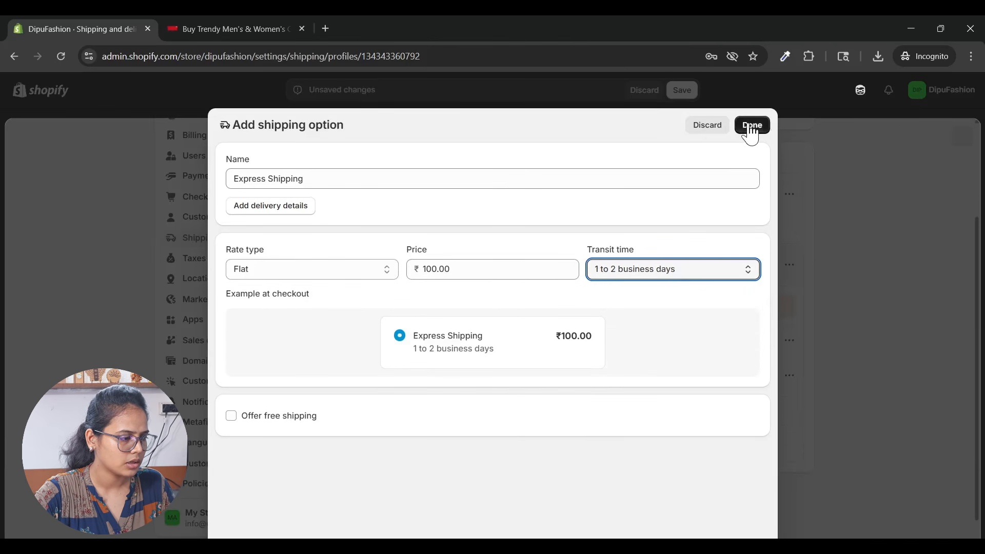
click(230, 415)
click(276, 463)
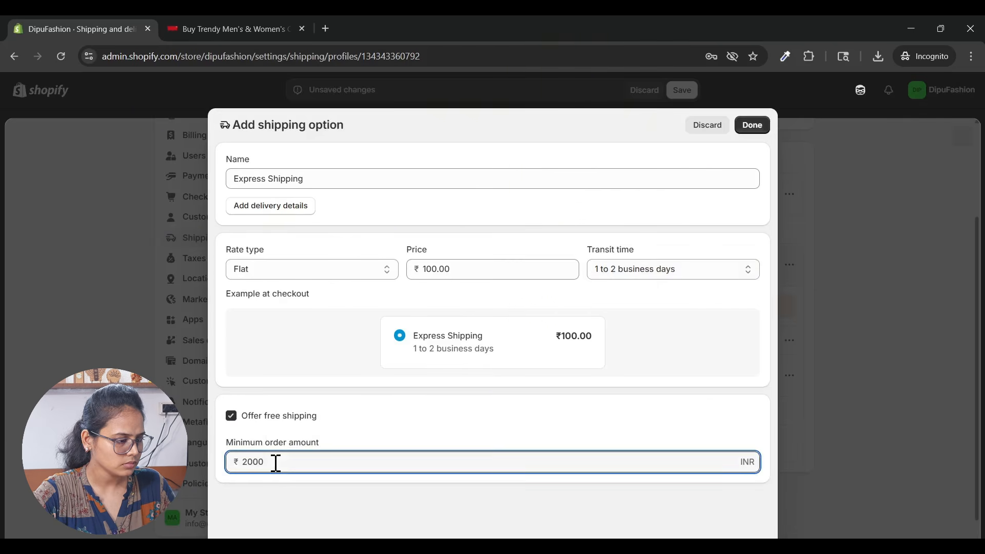
click(751, 126)
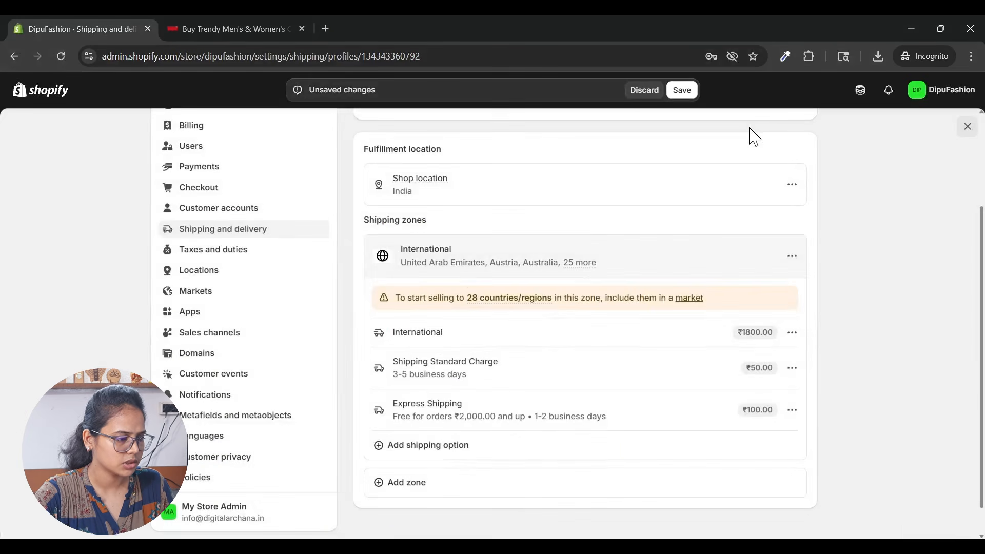
click(792, 410)
Remove the free-shipping offer from Express Shipping and save the profile
click(747, 438)
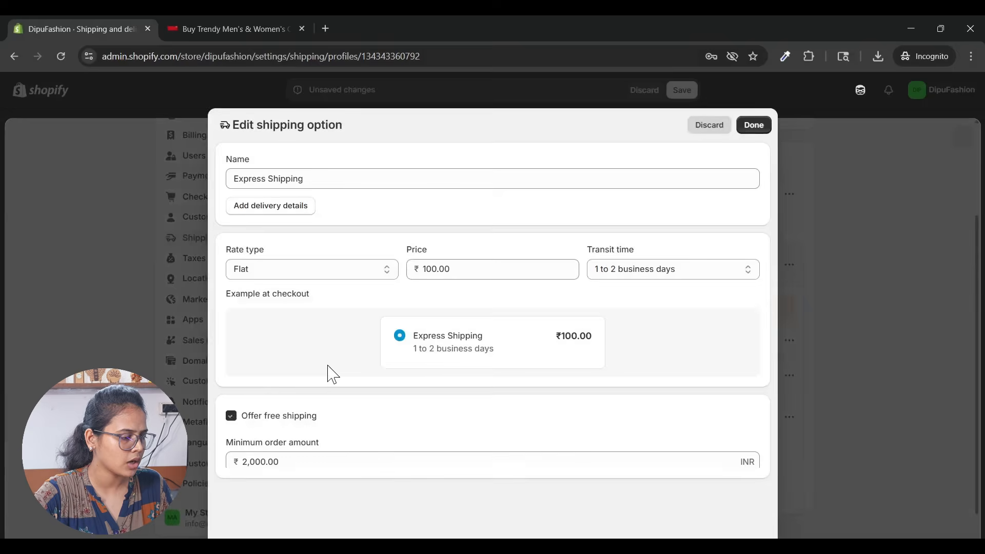
click(231, 416)
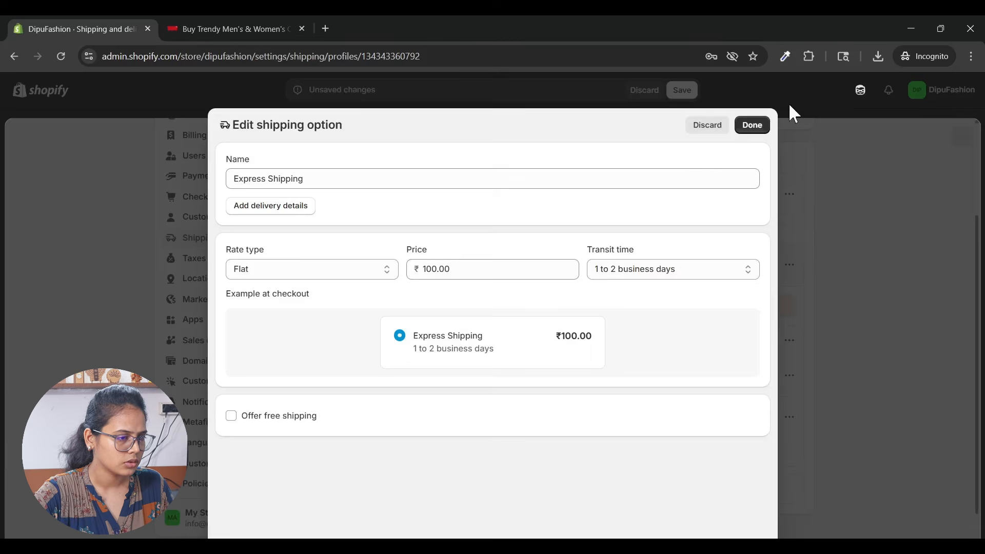
click(751, 127)
scroll(633, 327, down, 1)
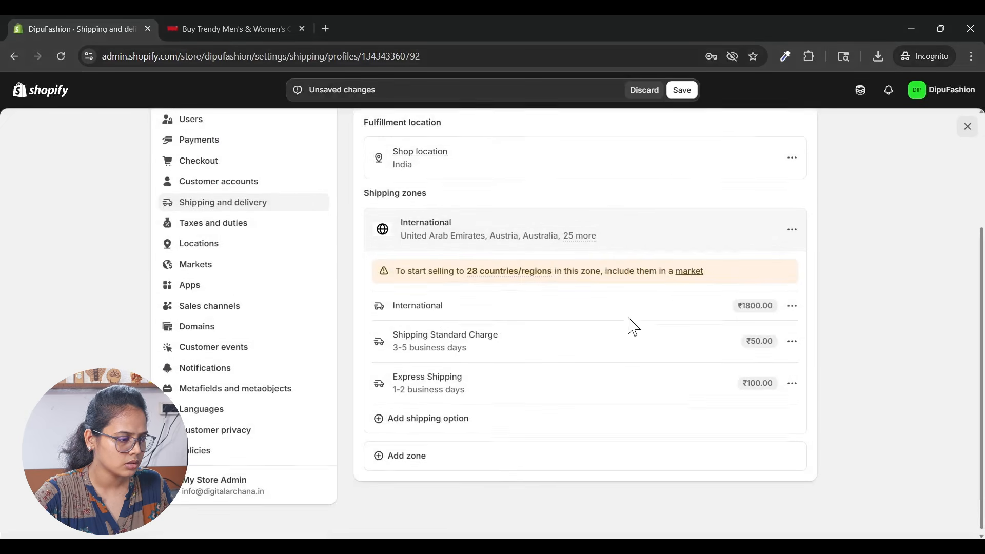
click(677, 90)
Delete the ₹1800.00 International rate and save the shipping profile
scroll(522, 497, down, 2)
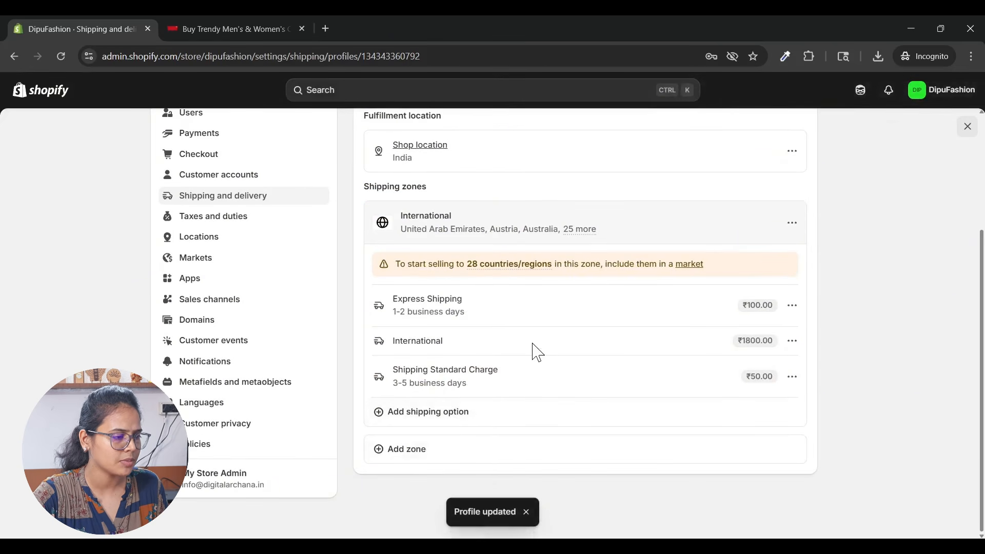
click(793, 342)
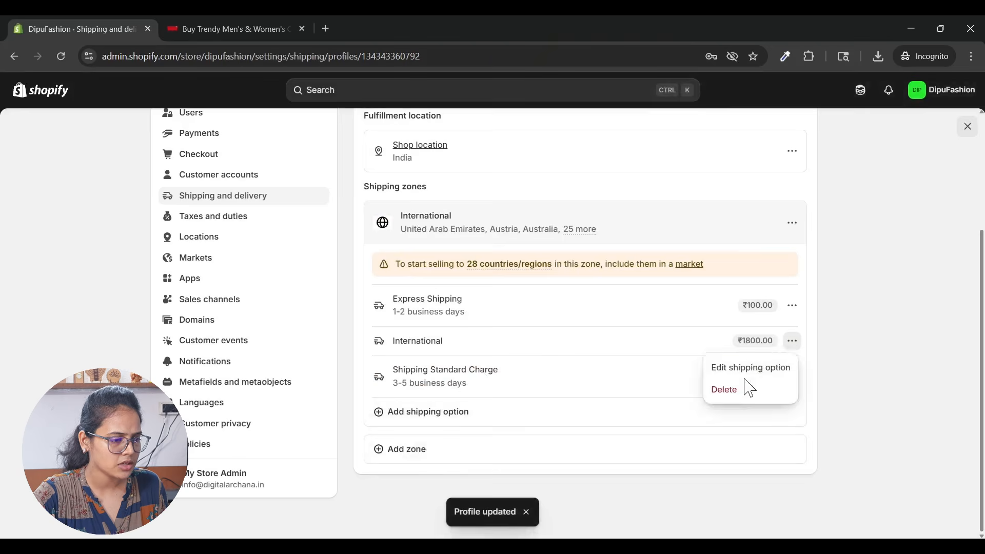
click(747, 388)
click(687, 97)
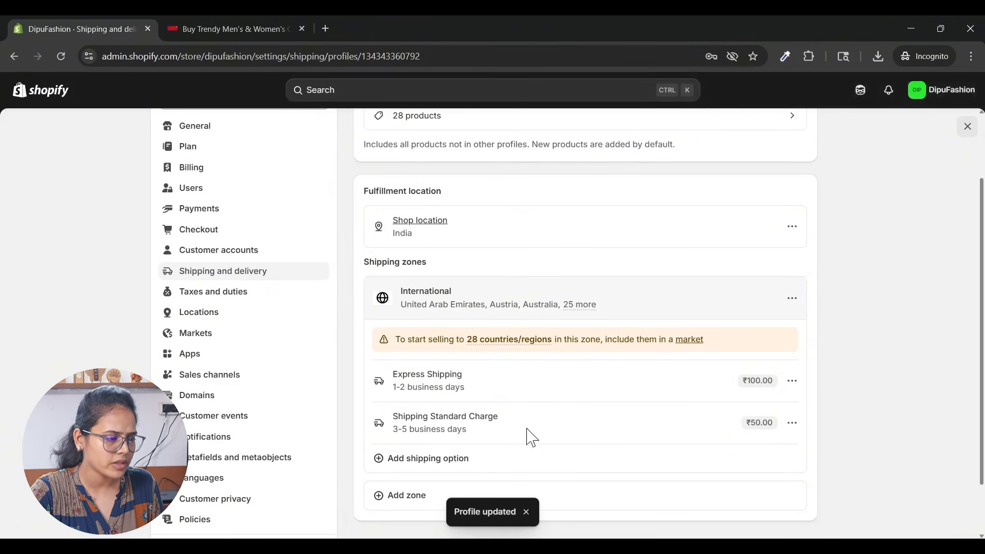
Open Taxes and duties, review the Manage tax service options, then return to the tax regions list
click(265, 301)
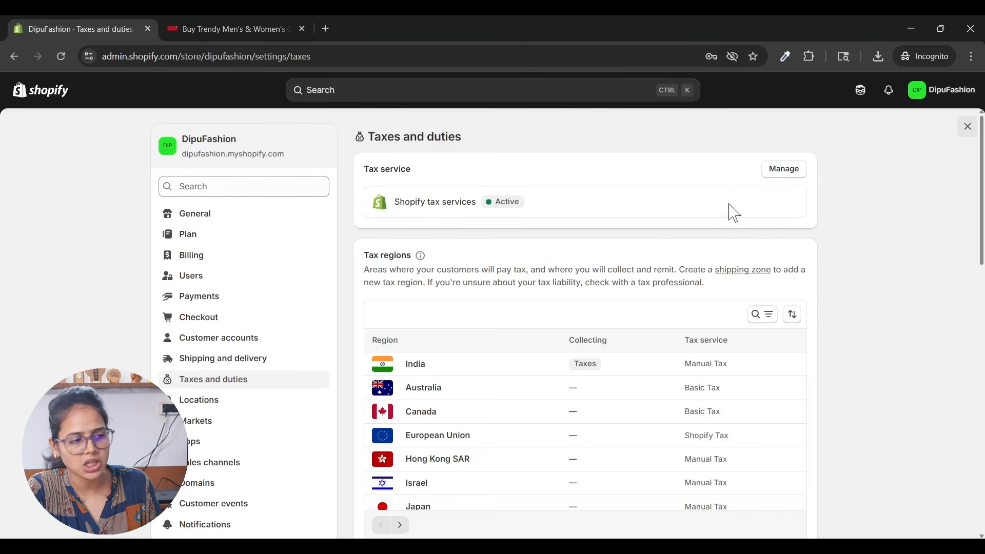
scroll(768, 341, down, 5)
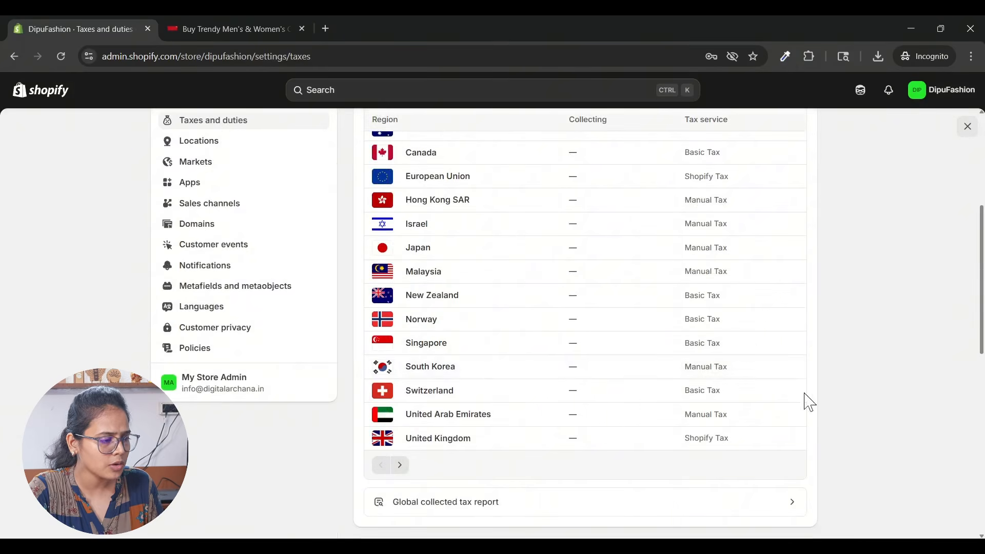
scroll(771, 365, up, 5)
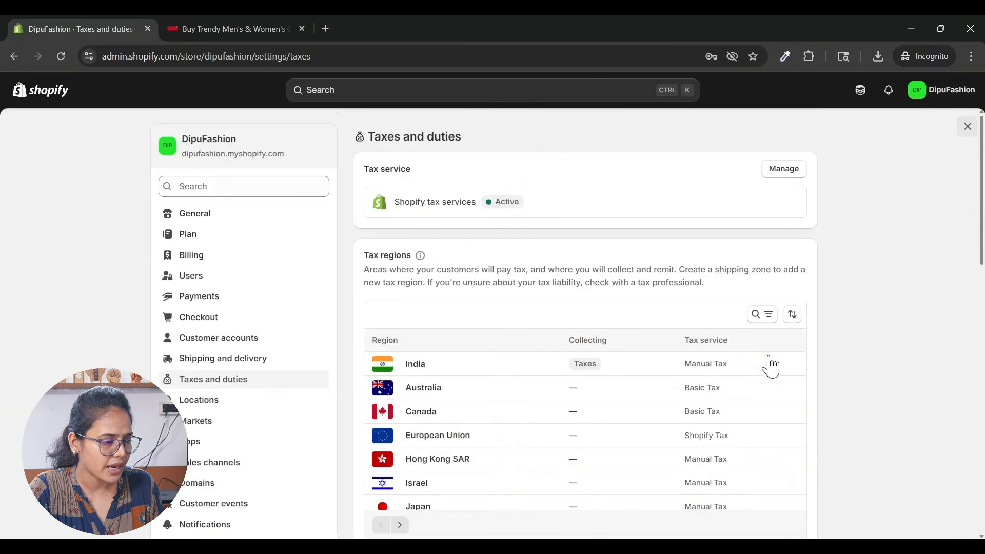
click(785, 174)
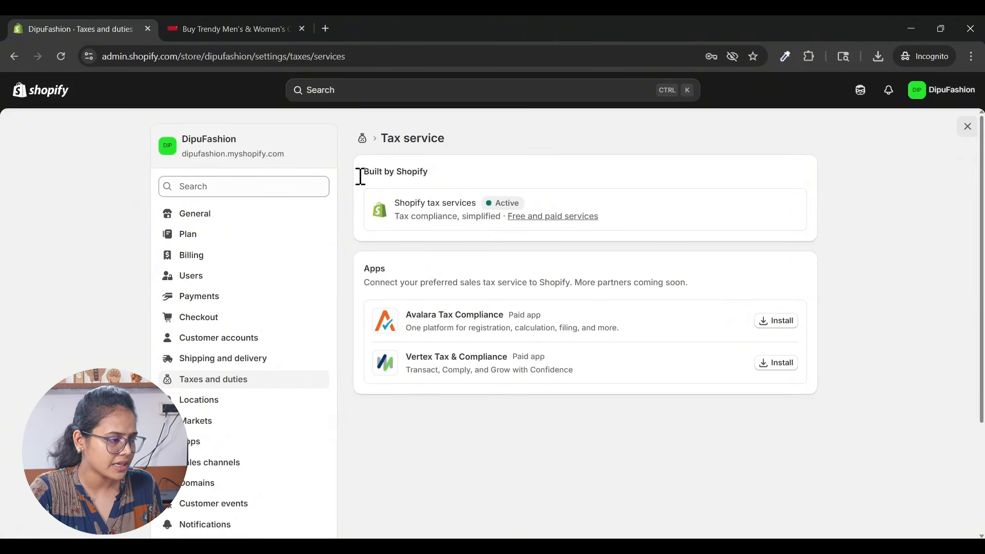
click(239, 383)
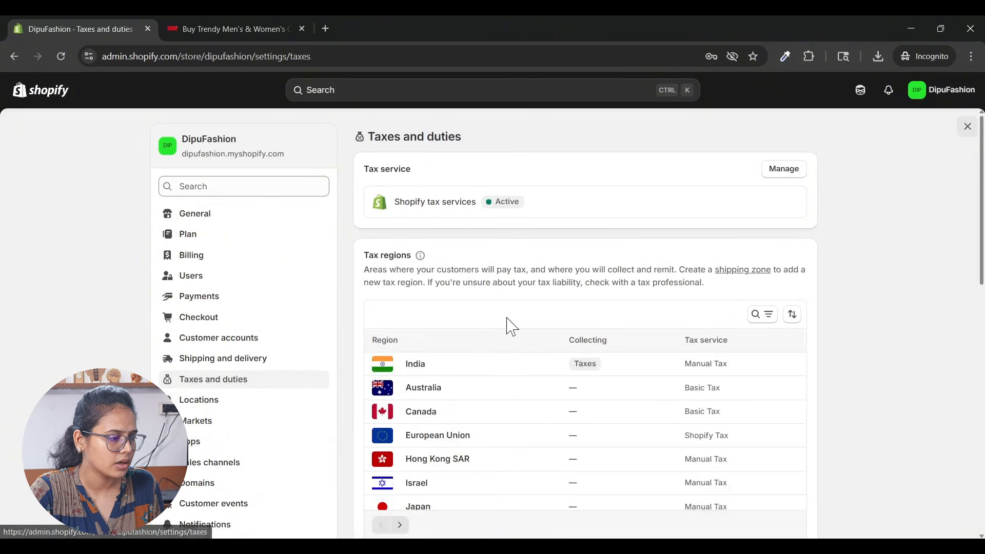
scroll(511, 327, down, 4)
Open India's tax page and reset it to default rates: 9% country tax, 18% IGST per state
click(479, 177)
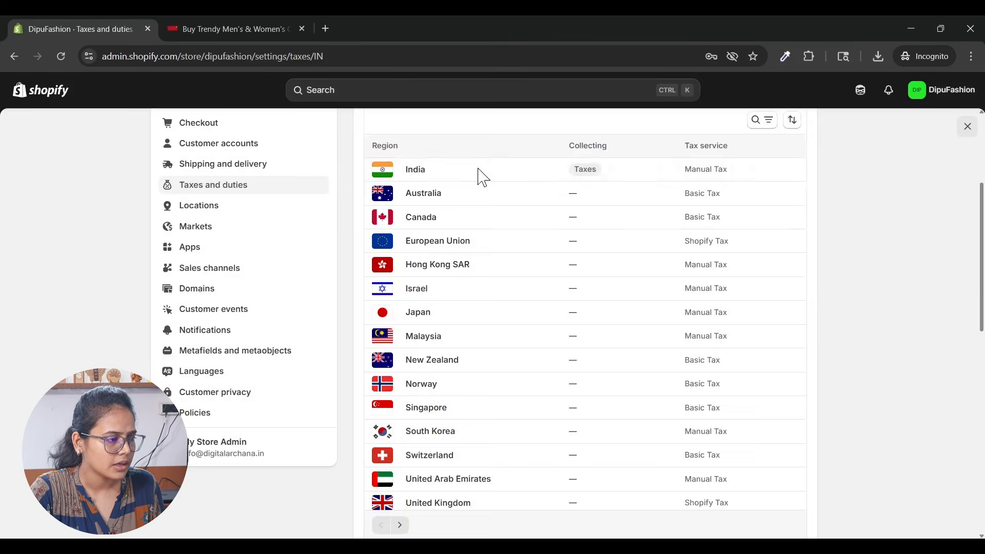
scroll(626, 332, down, 4)
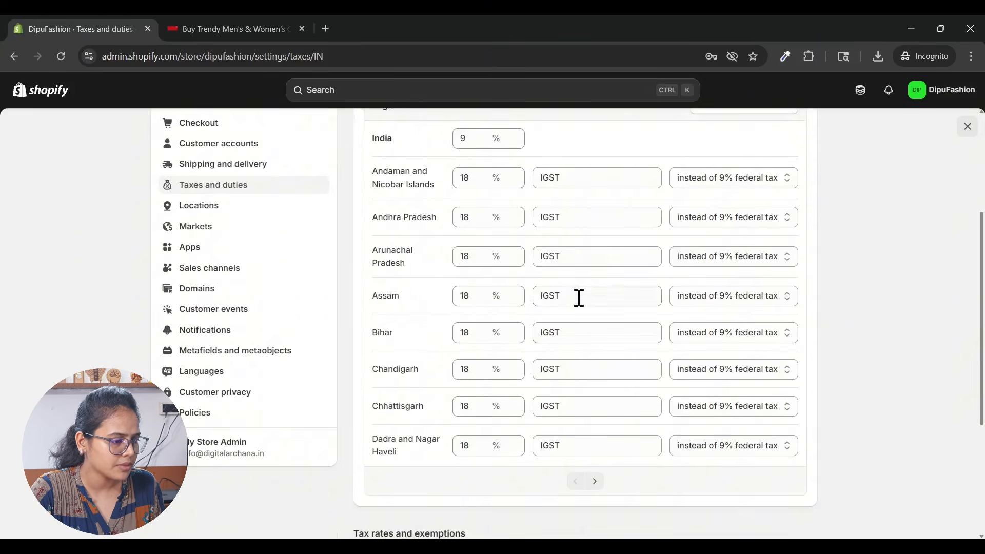
scroll(566, 296, up, 1)
scroll(567, 296, up, 2)
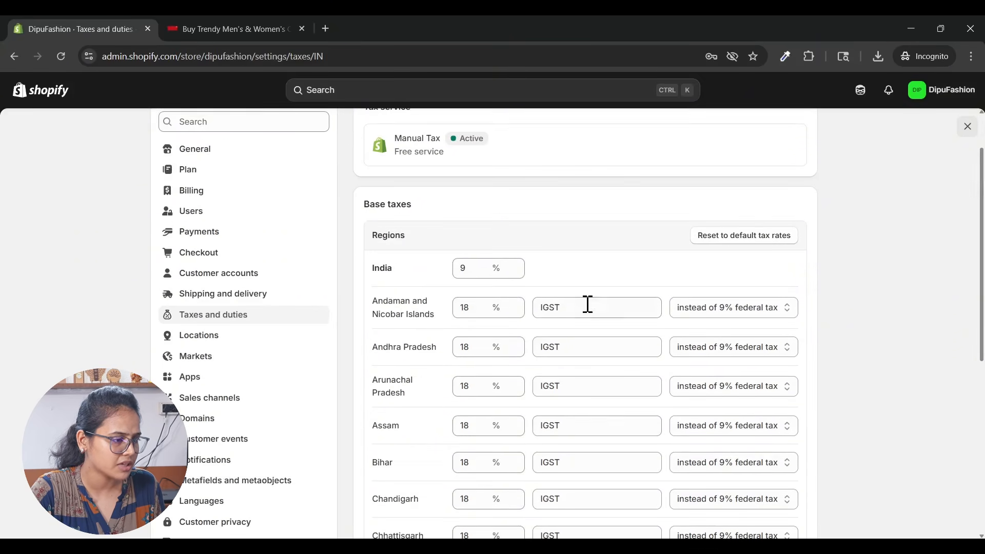
double_click(480, 268)
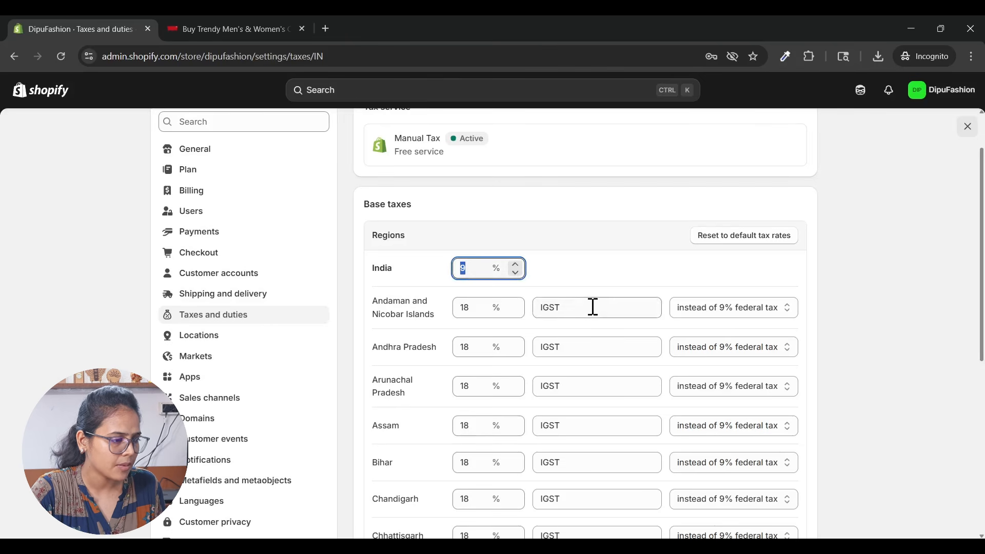
scroll(593, 305, down, 5)
scroll(539, 338, up, 6)
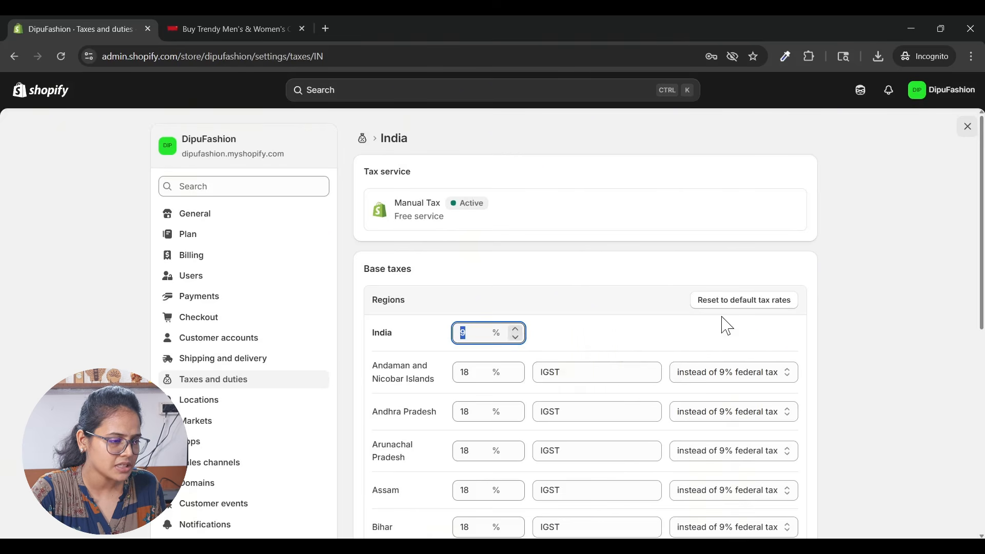
scroll(649, 344, down, 4)
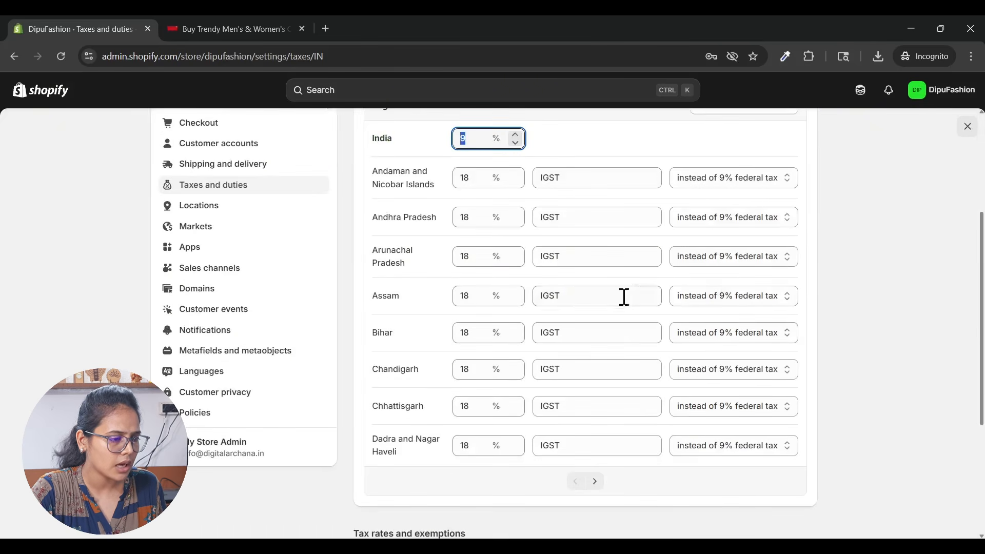
scroll(652, 341, up, 3)
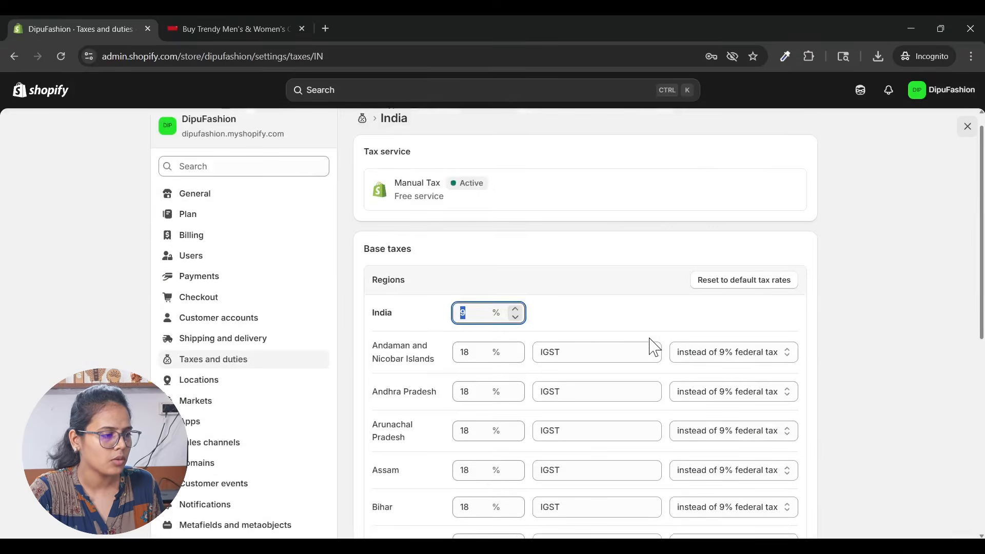
click(749, 287)
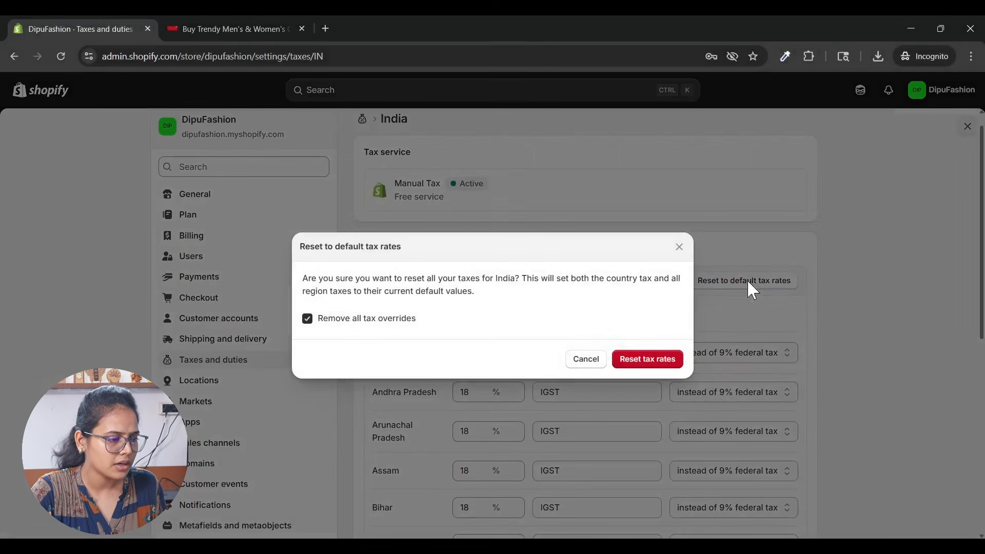
click(649, 360)
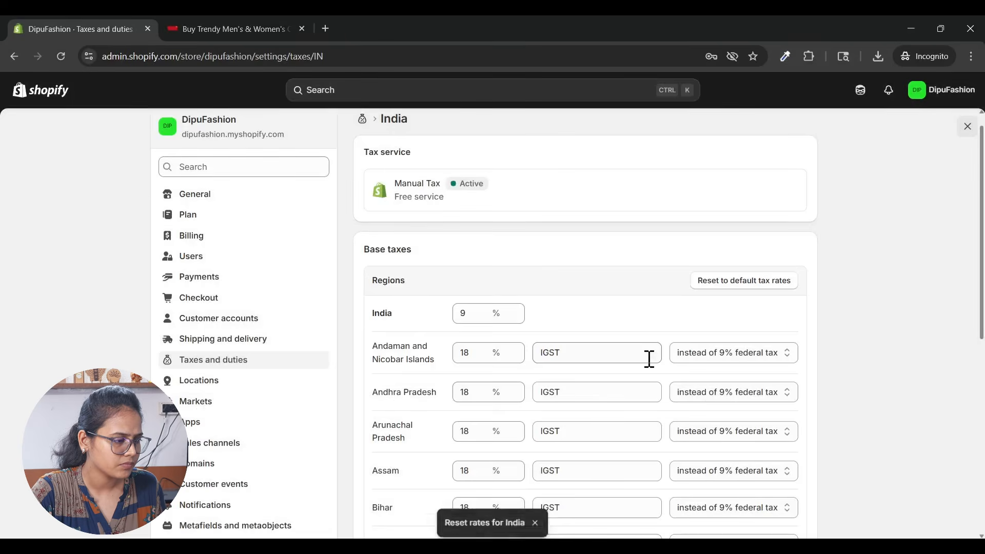
scroll(607, 303, down, 8)
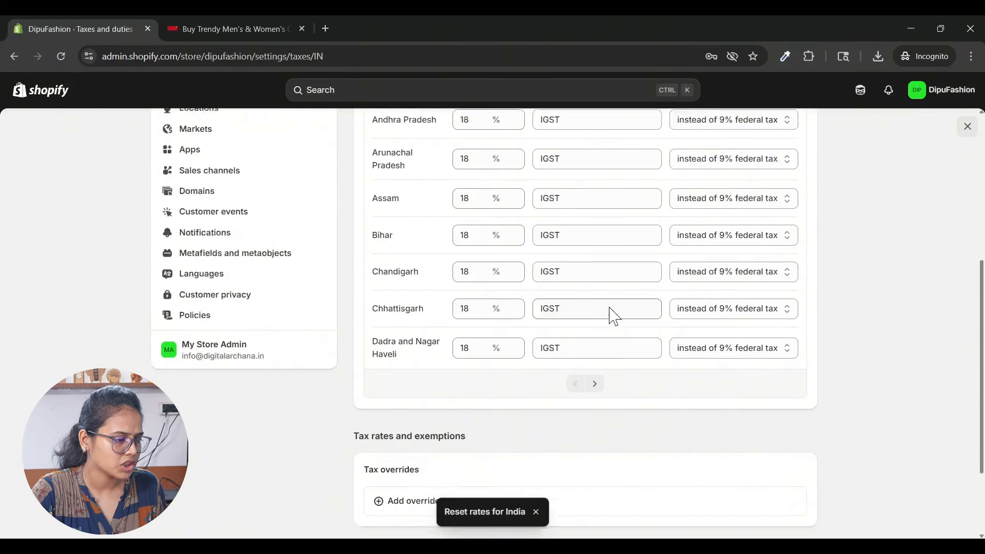
scroll(678, 323, up, 6)
scroll(677, 323, down, 6)
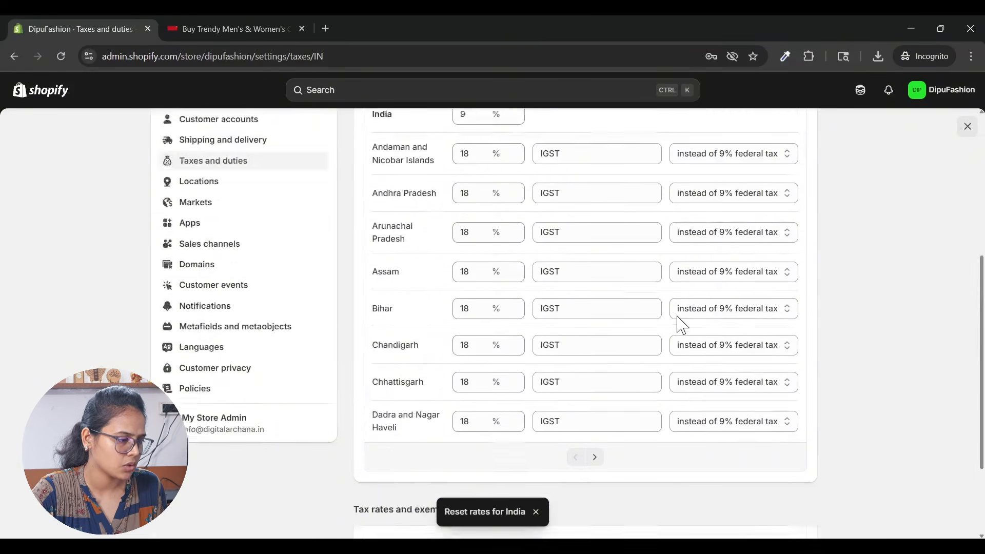
Try an India tax override, switching between Shipping and Products with India as location, then cancel it
click(411, 385)
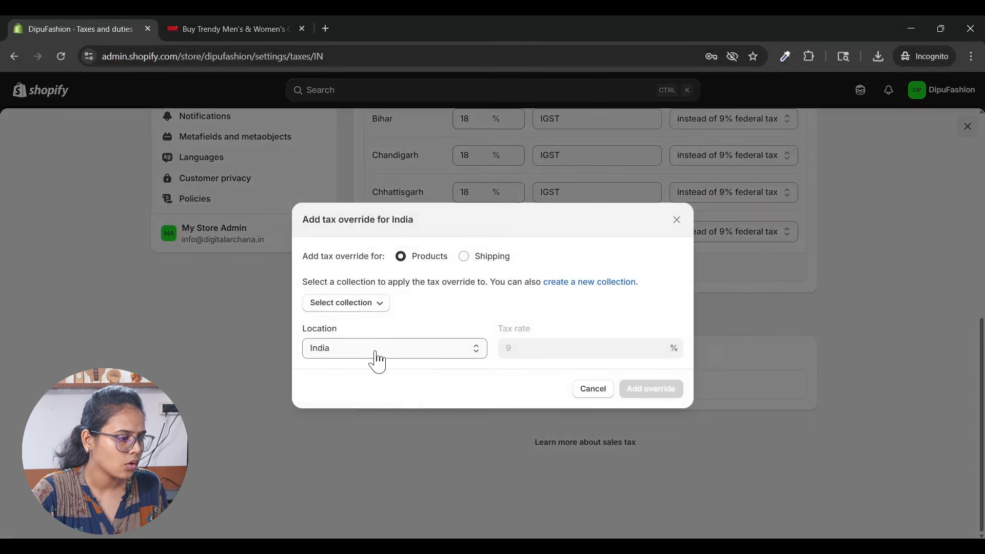
click(334, 307)
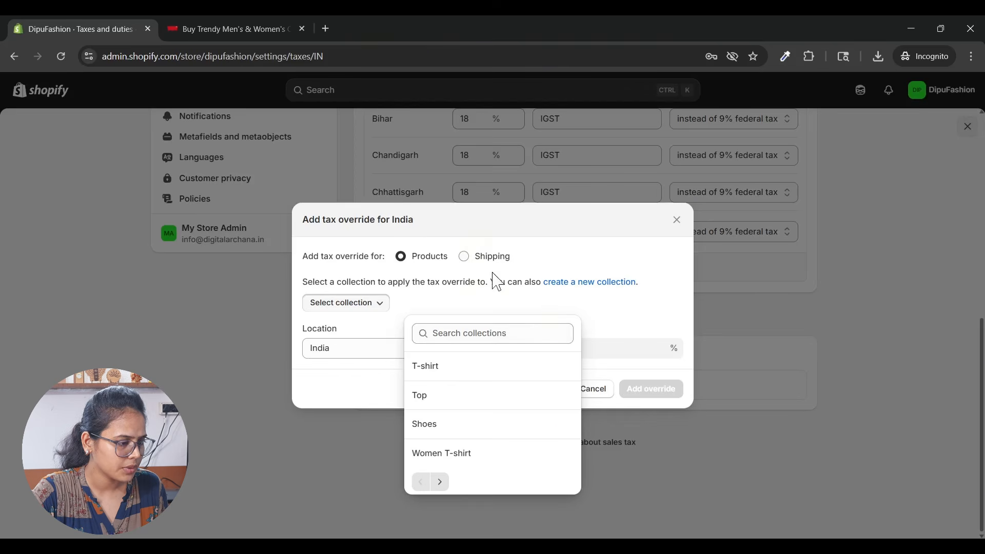
click(465, 257)
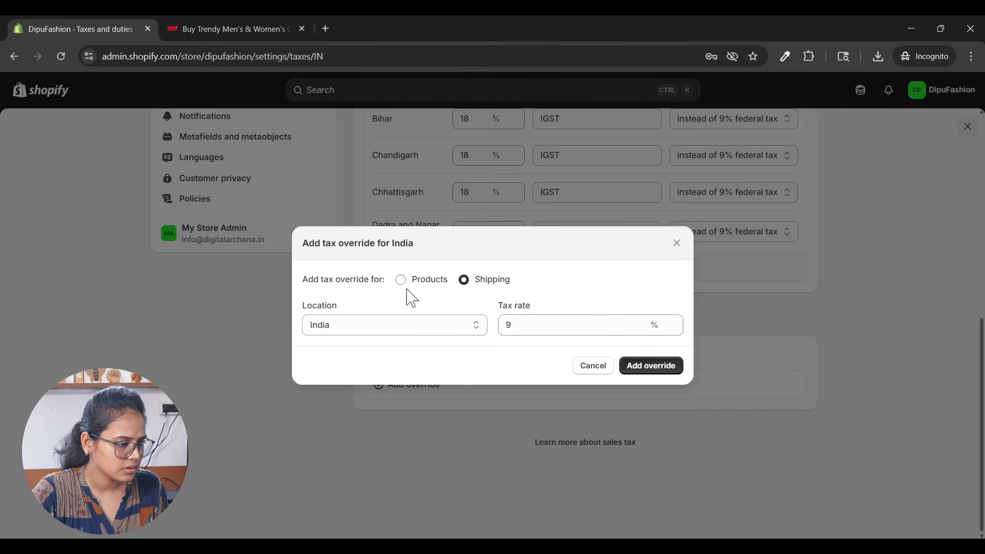
click(401, 280)
click(464, 257)
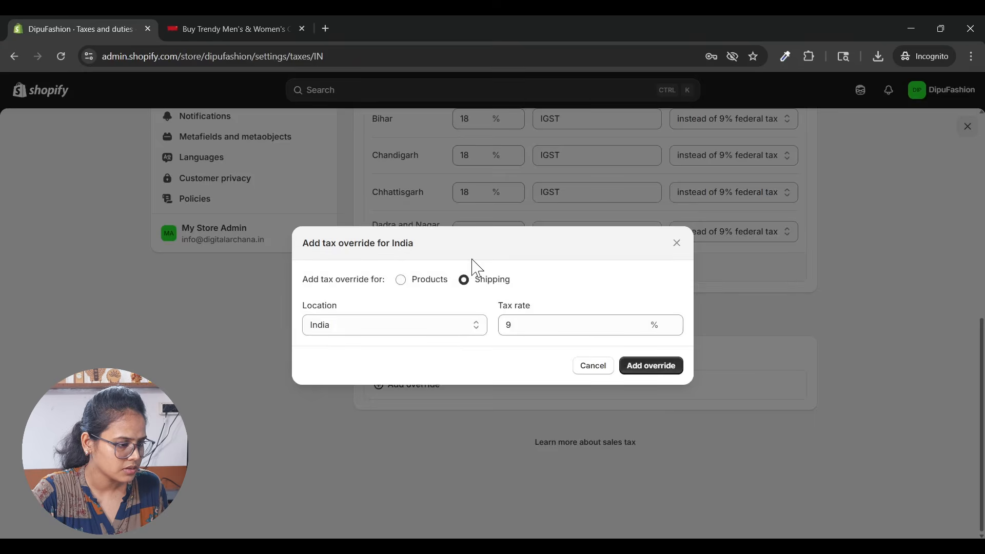
click(413, 280)
click(388, 351)
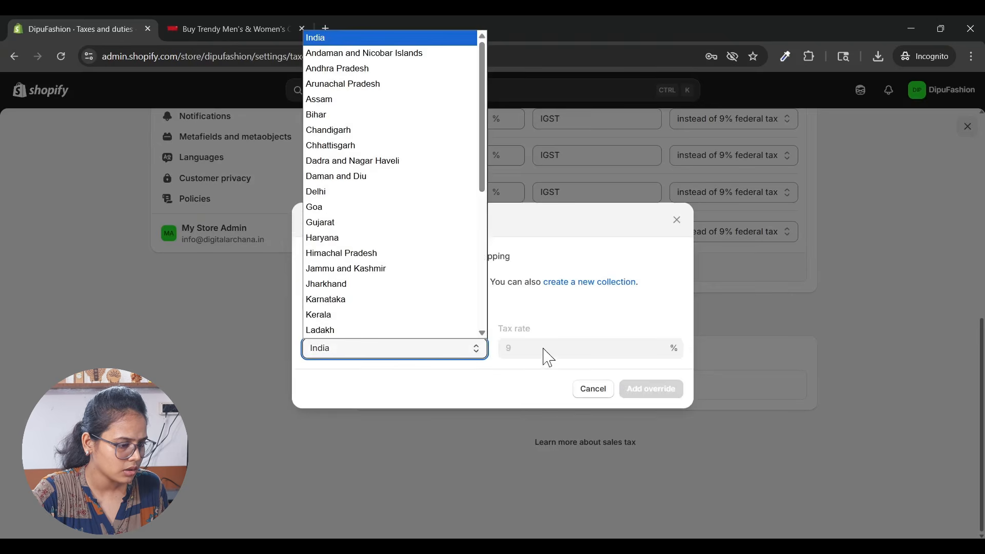
click(578, 358)
click(590, 391)
scroll(633, 371, up, 10)
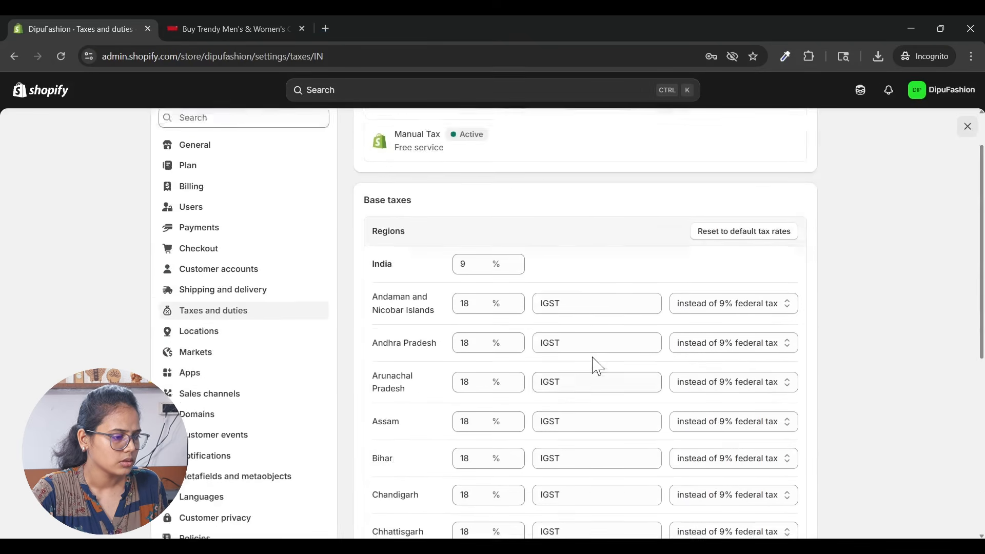
scroll(275, 396, down, 3)
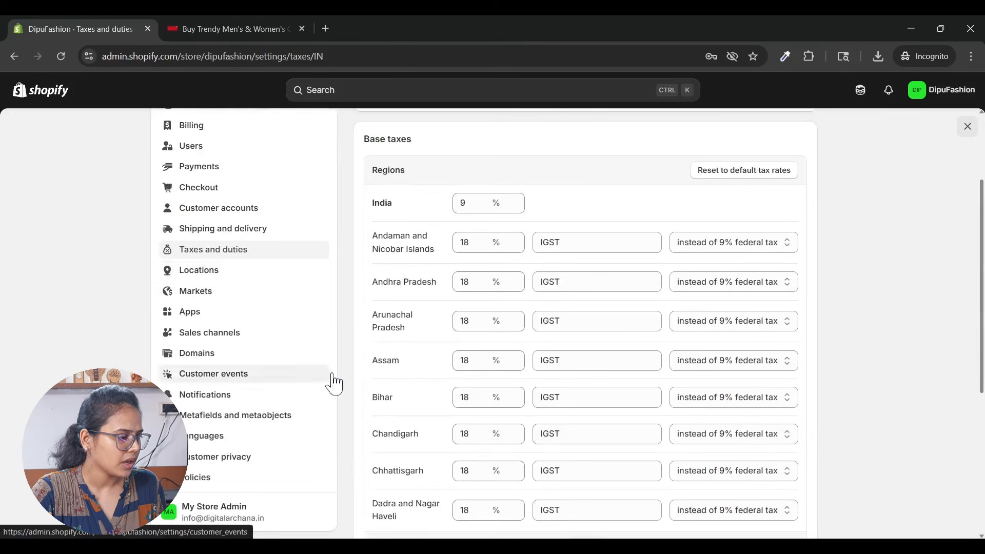
scroll(285, 359, down, 3)
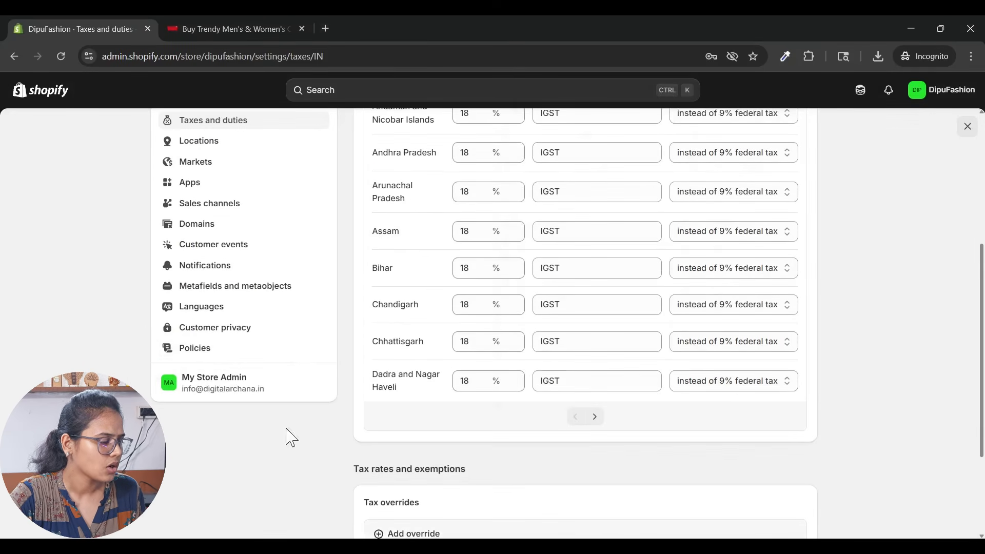
scroll(295, 374, up, 4)
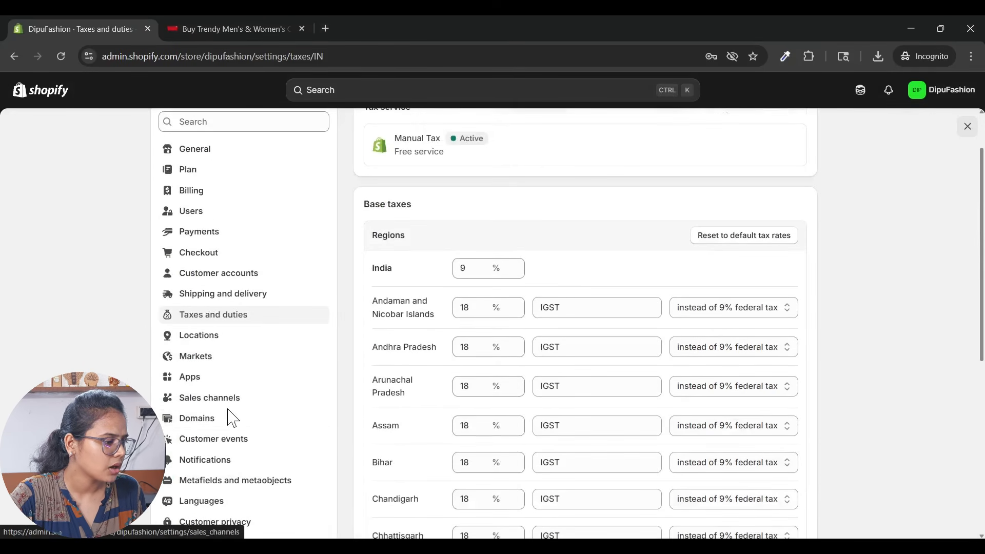
In Domains, connect the existing domain aponadigital.cloud and review its DNS setup steps
click(219, 429)
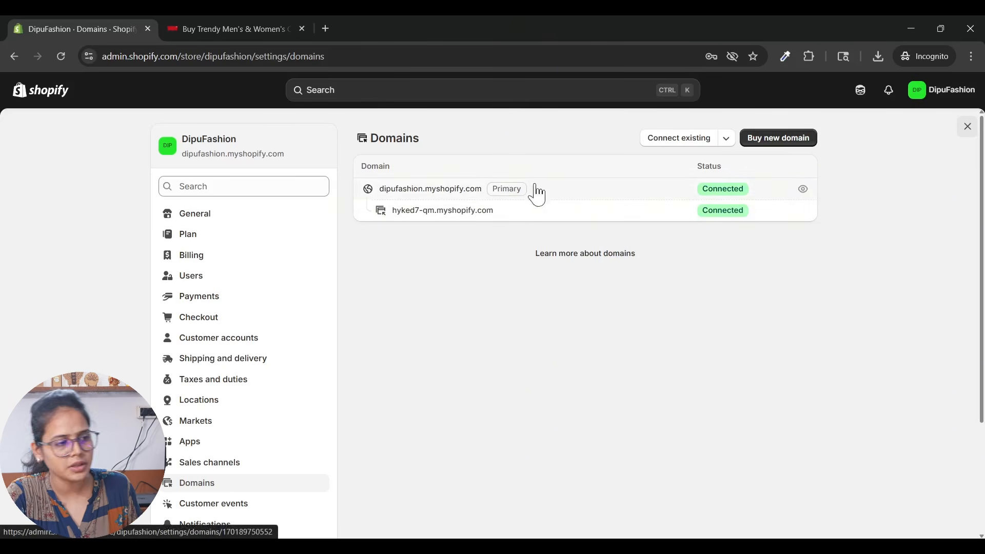
click(694, 146)
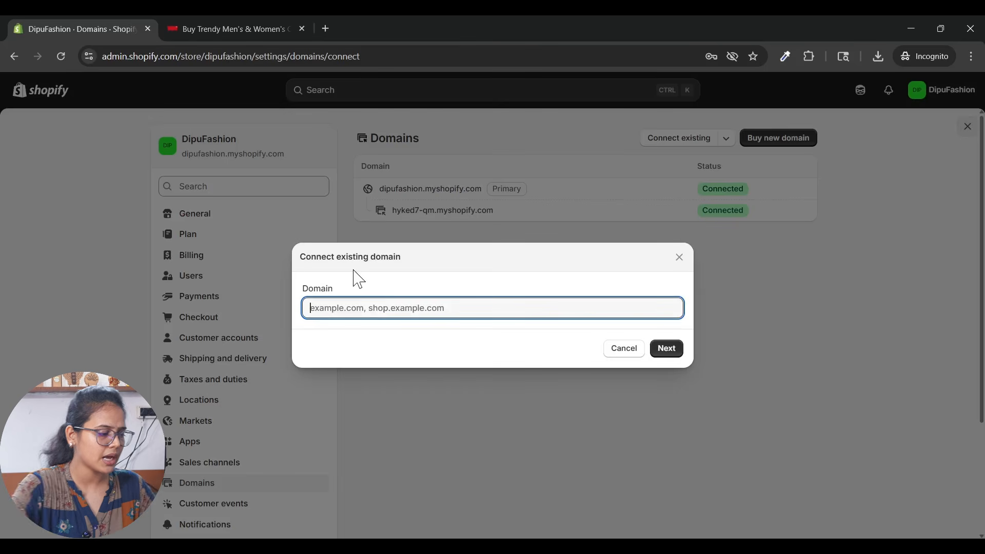
text(aponadigital.cloud)
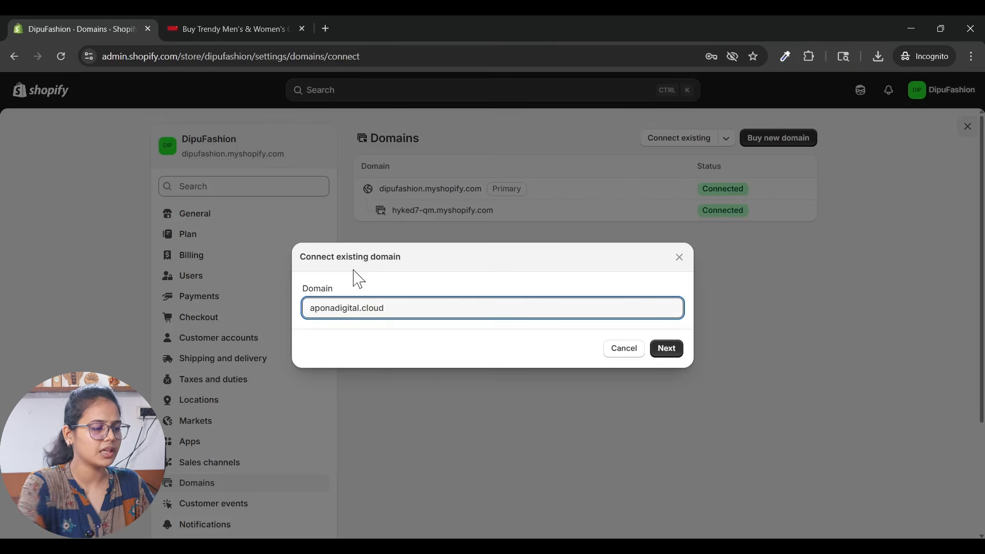
click(670, 351)
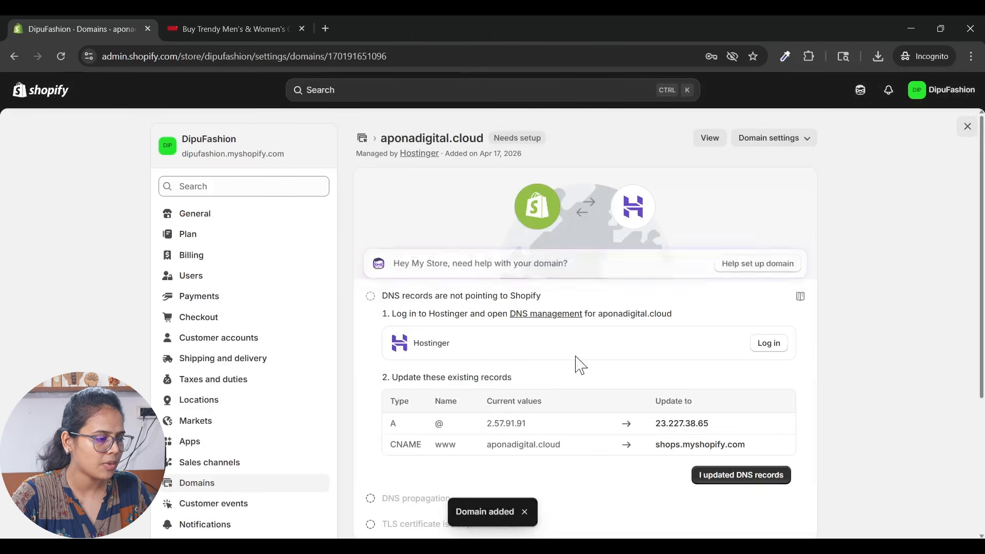
scroll(528, 424, down, 2)
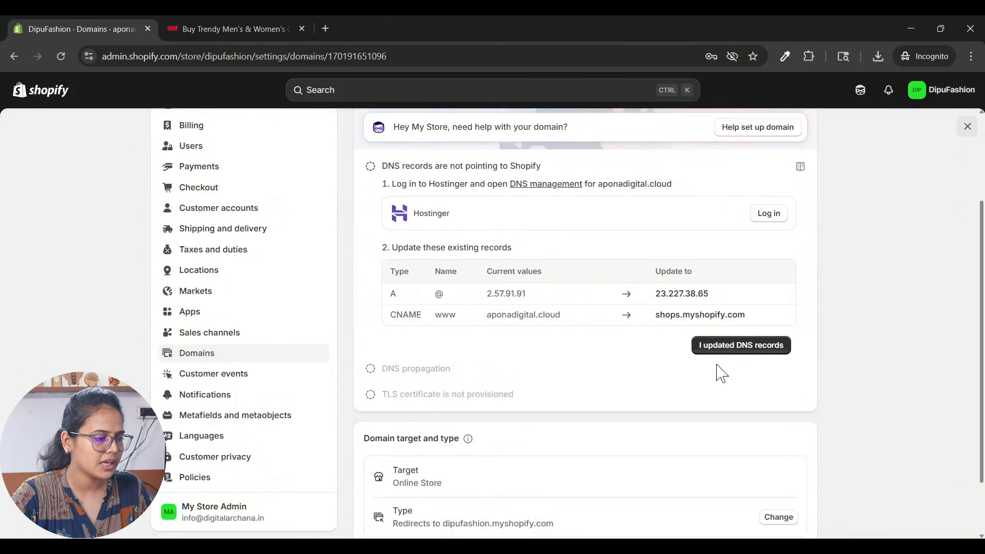
scroll(664, 334, up, 2)
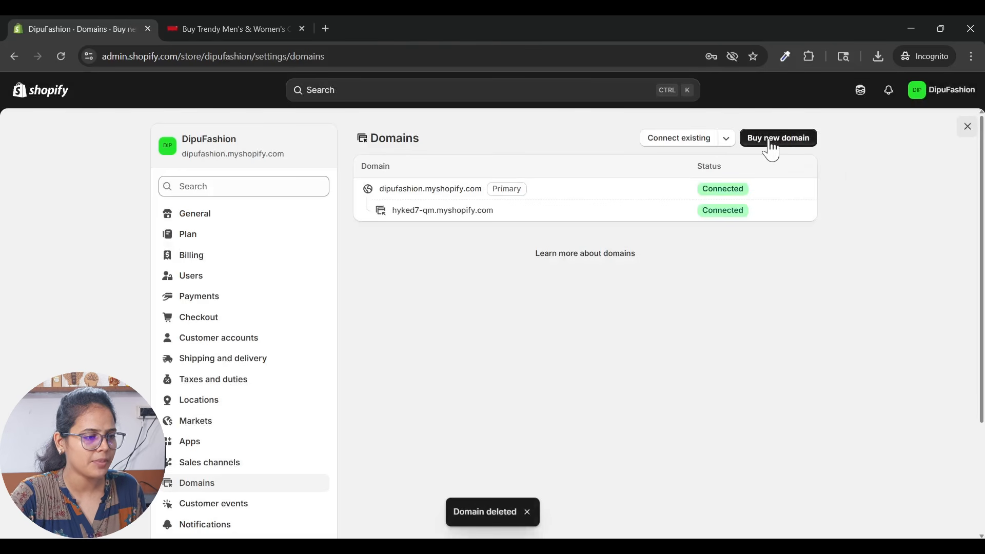
click(771, 148)
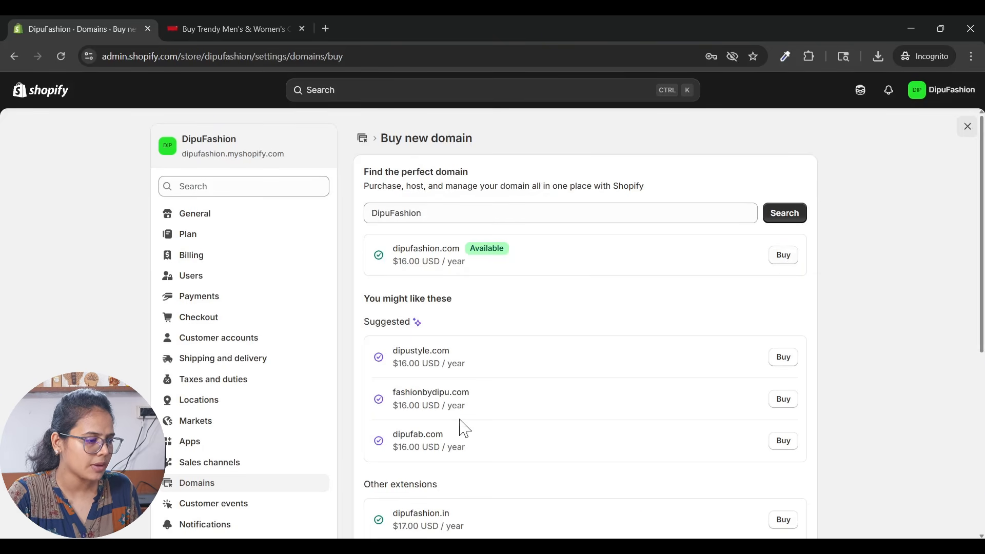
scroll(482, 410, down, 3)
scroll(687, 321, up, 3)
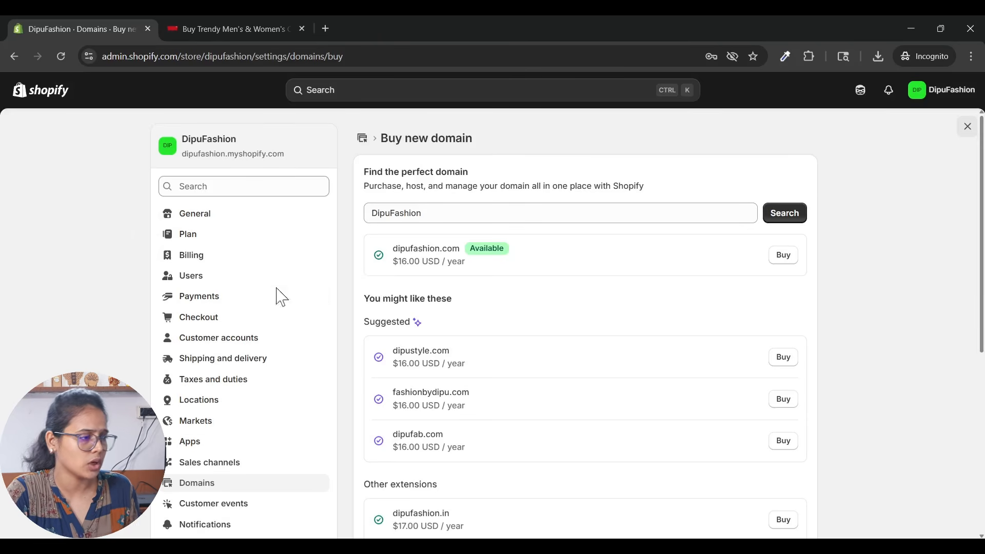
scroll(289, 257, down, 5)
scroll(303, 252, up, 5)
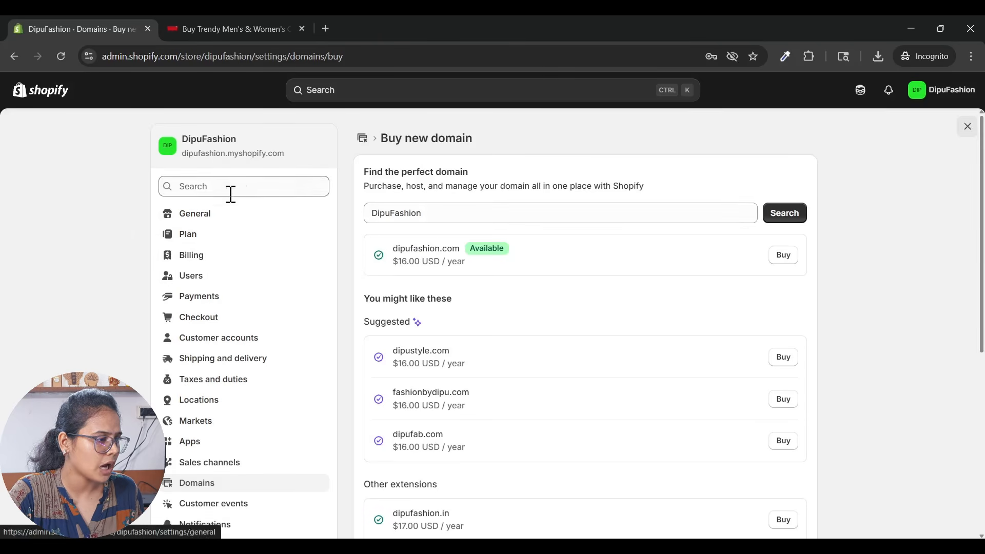
click(207, 154)
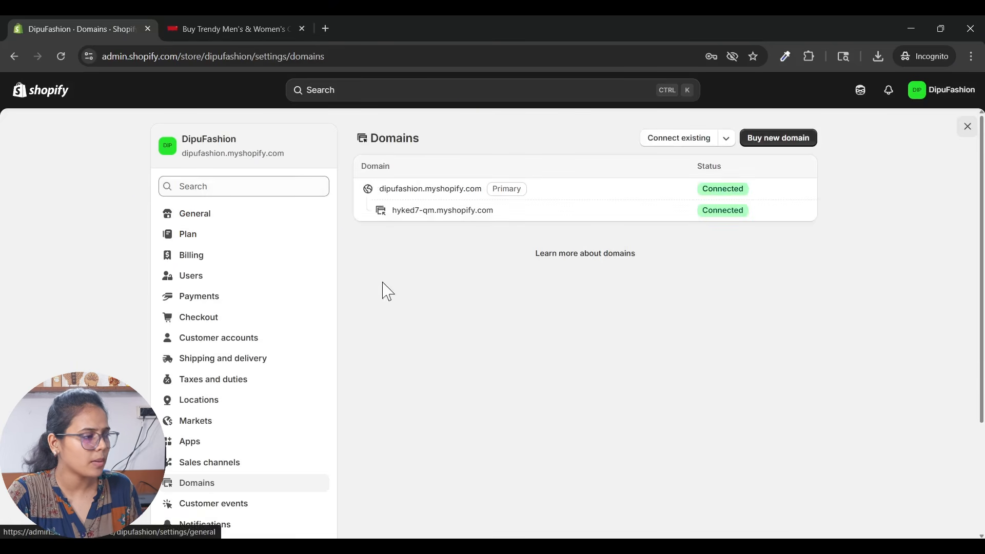
scroll(169, 461, down, 5)
scroll(168, 461, up, 5)
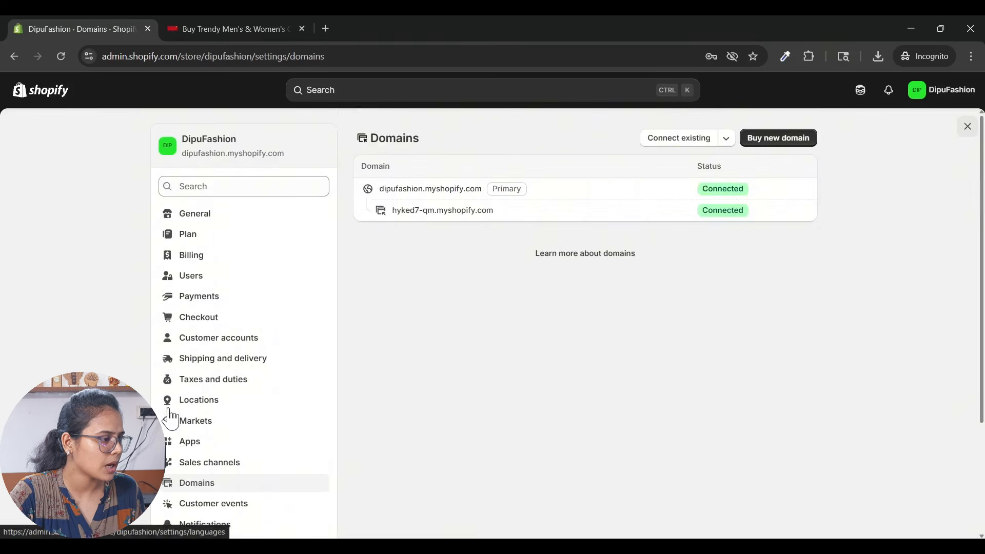
Go to the admin Home dashboard, then open the Online Store Themes page
click(56, 99)
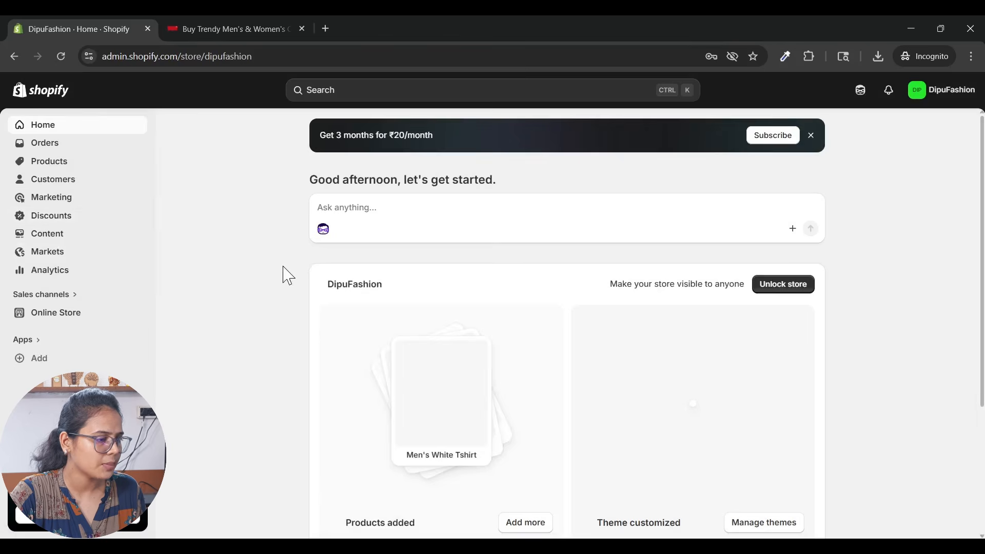
click(59, 323)
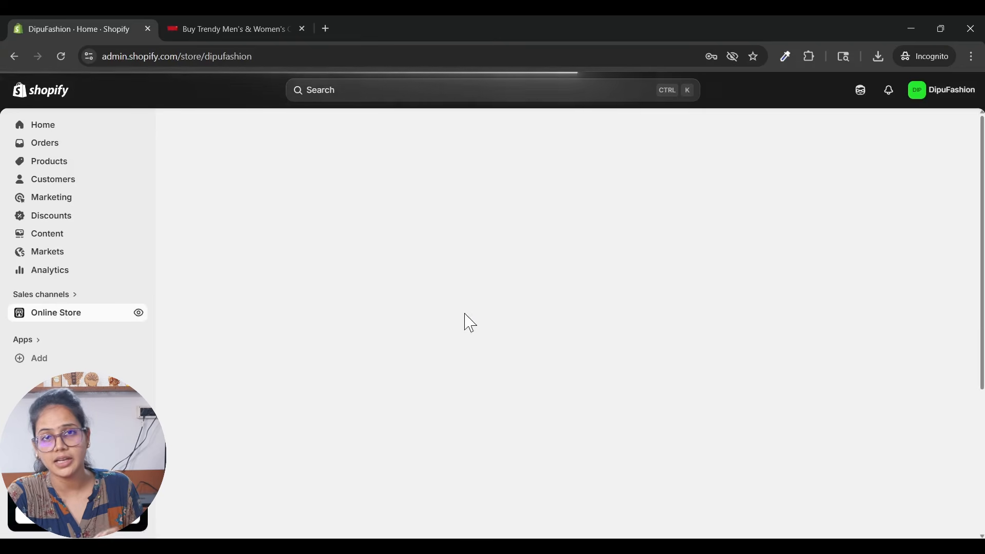
drag(173, 56, 6, 61)
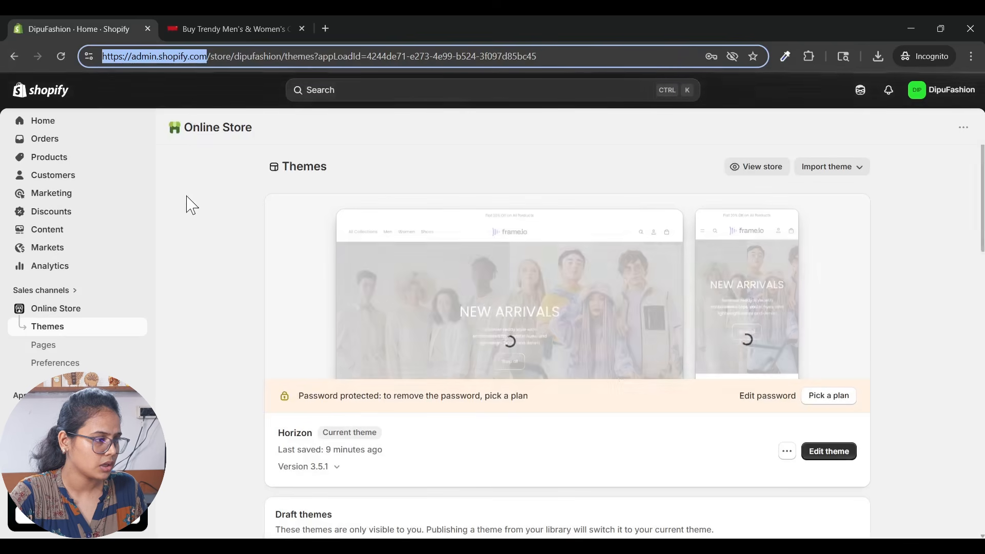
Preview the live DipuFashion storefront in a new tab and select its web address
click(187, 197)
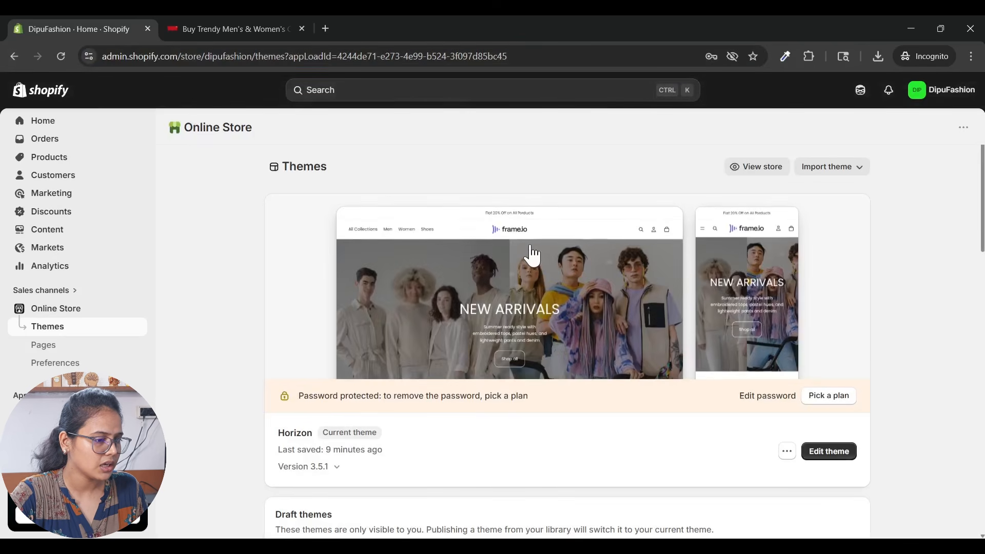
click(768, 168)
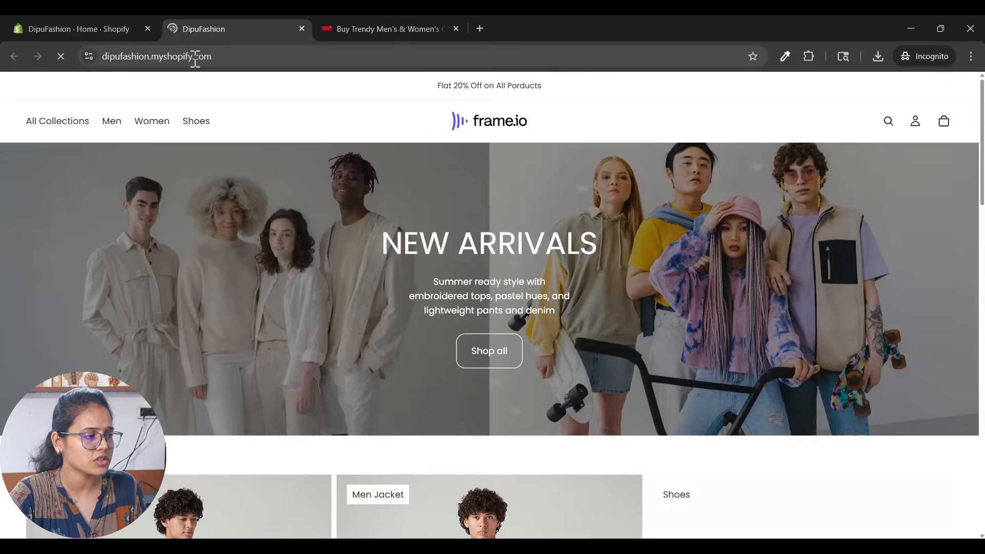
click(193, 56)
key(ctrl+c)
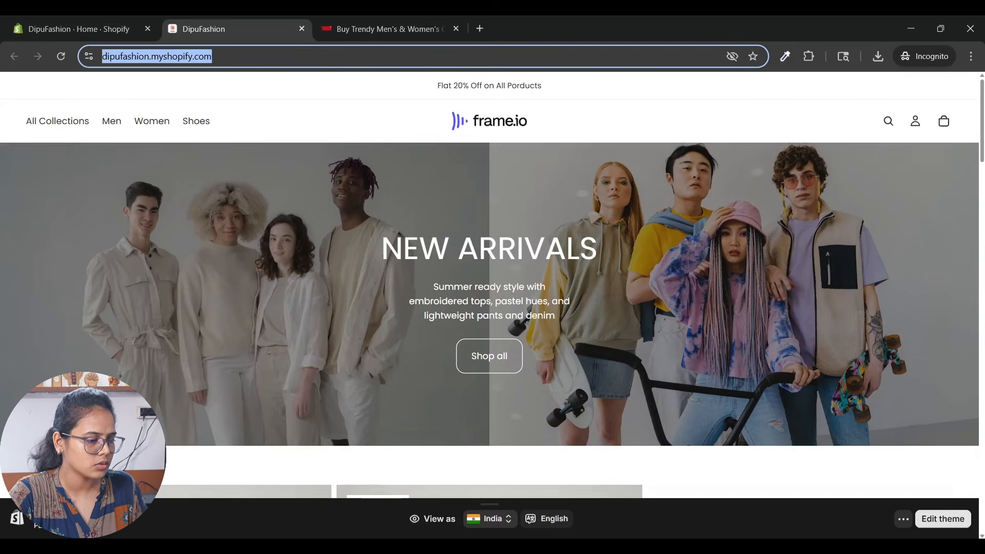
Load the store URL in the regular browser window to confirm visitors see the Opening soon password page
click(700, 508)
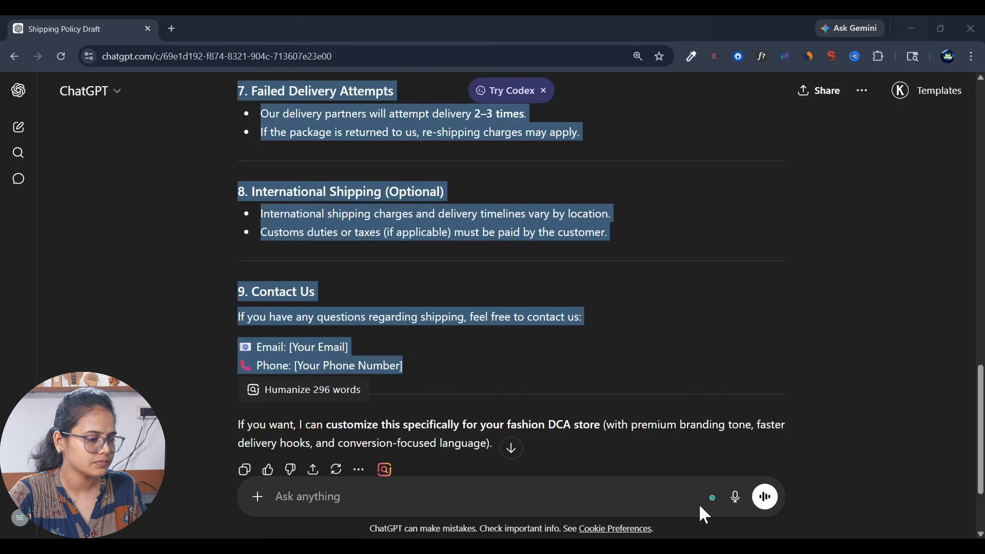
click(172, 28)
key(ctrl+v)
key(Return)
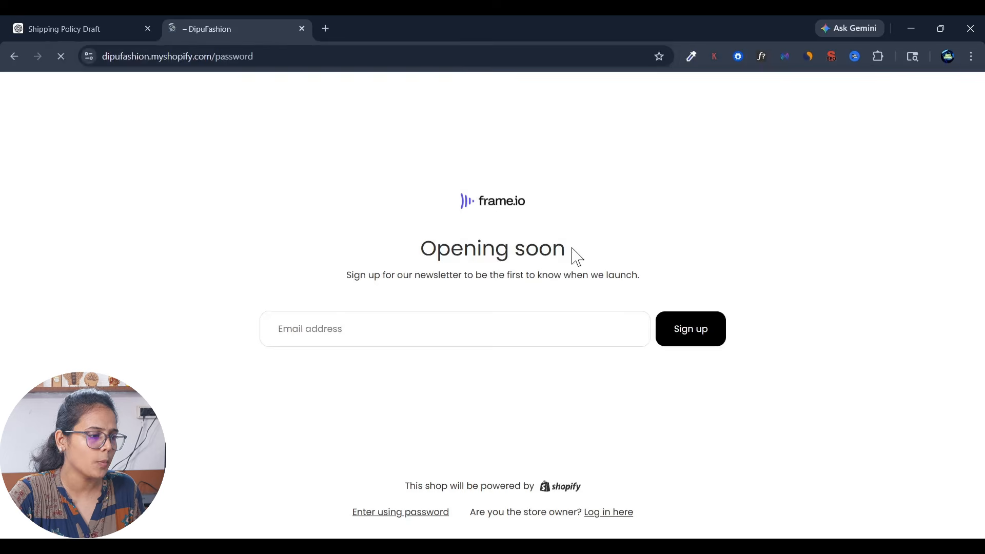
drag(572, 247, 383, 251)
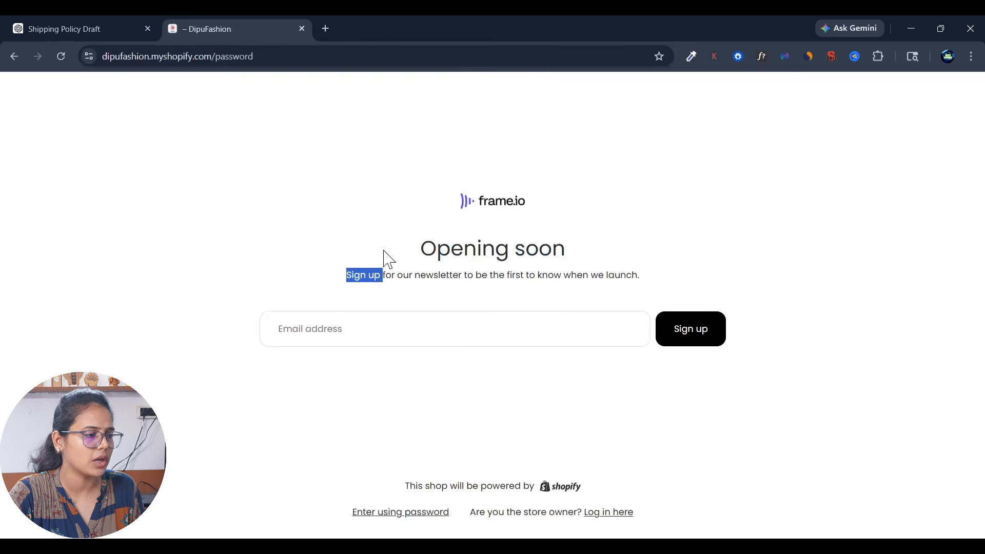
click(603, 521)
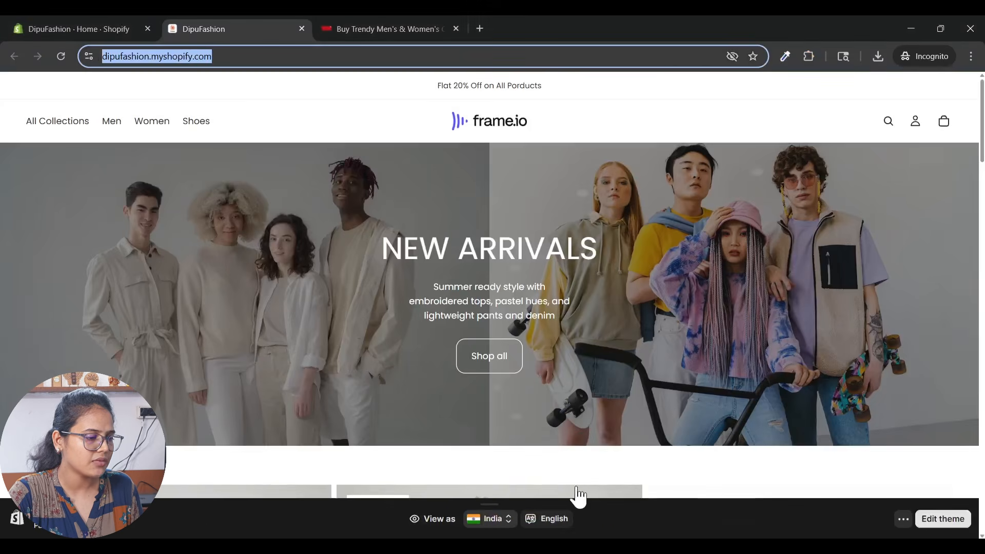
click(146, 18)
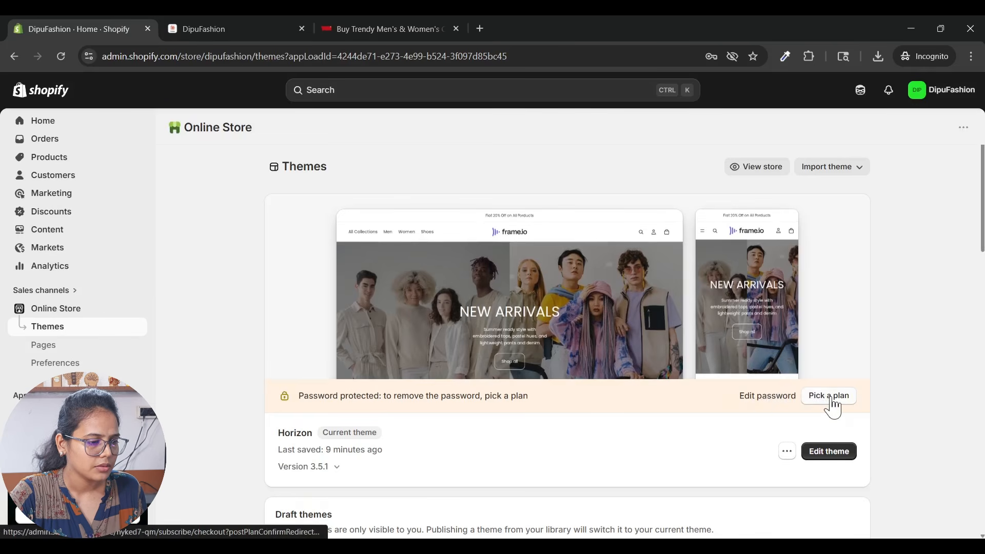
scroll(800, 410, down, 2)
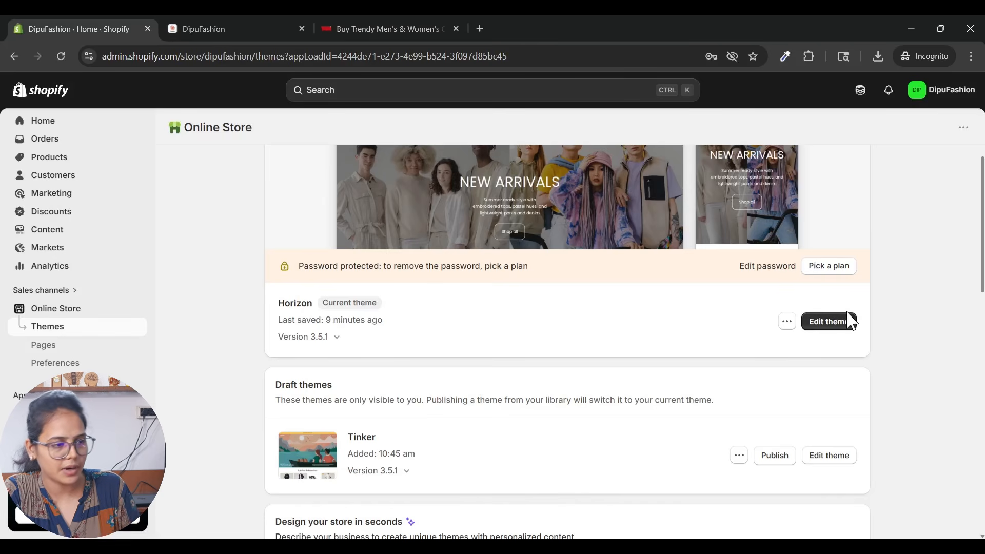
click(836, 269)
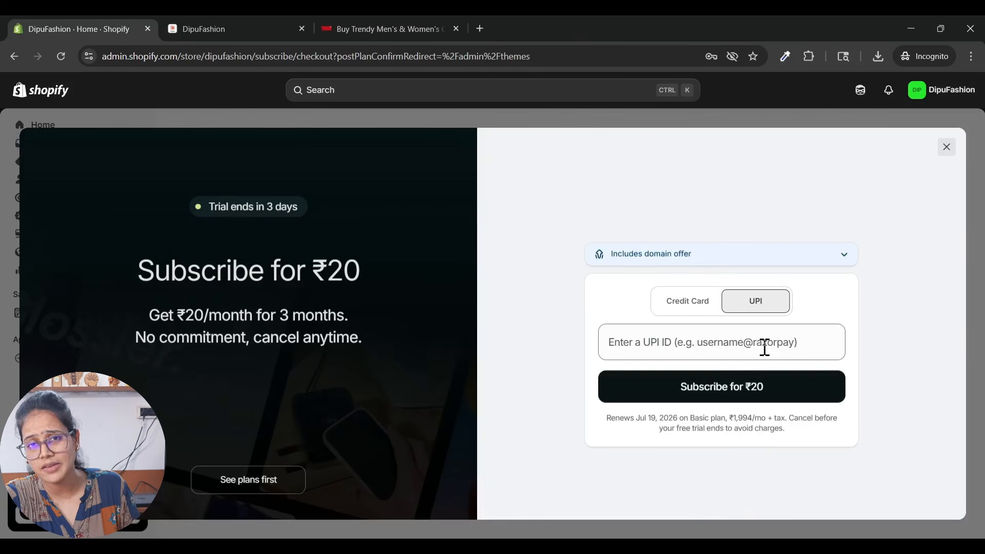
click(947, 147)
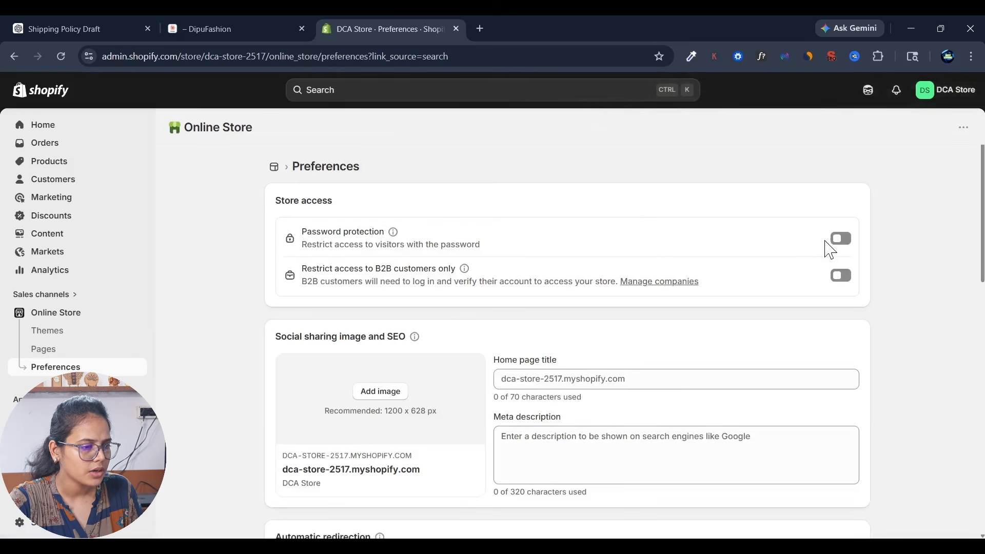
Turn on password protection for DCA Store, replace the prefilled password, and save
click(842, 240)
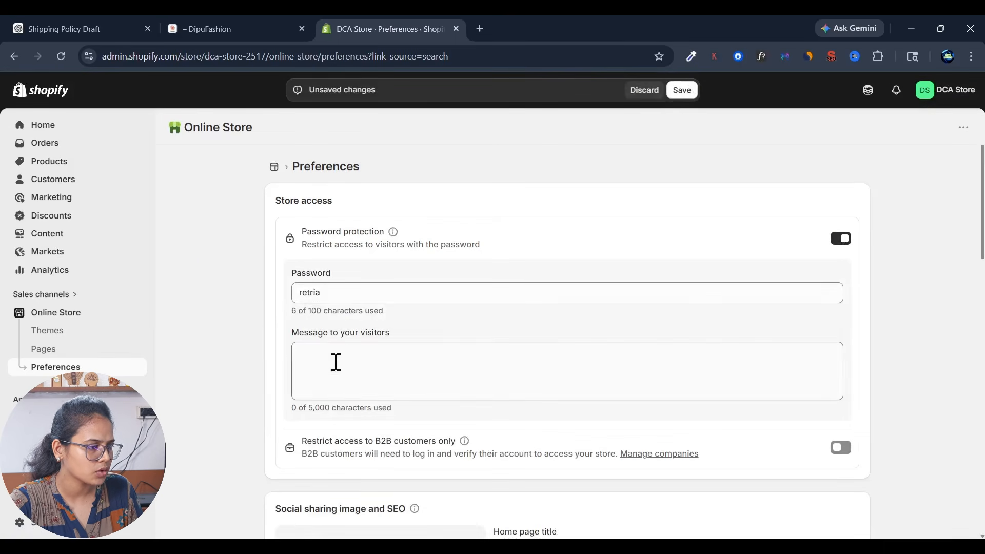
drag(346, 297, 267, 310)
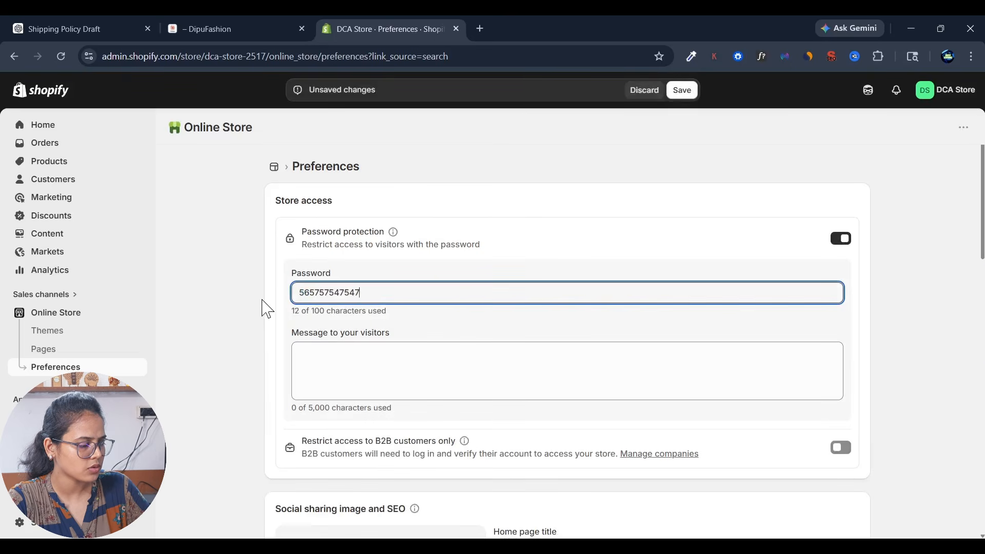
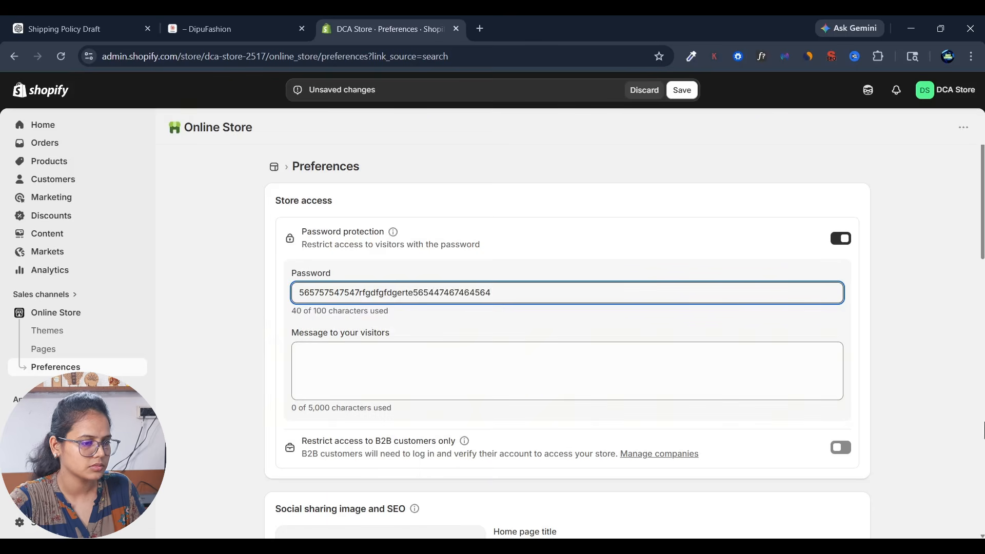
click(969, 346)
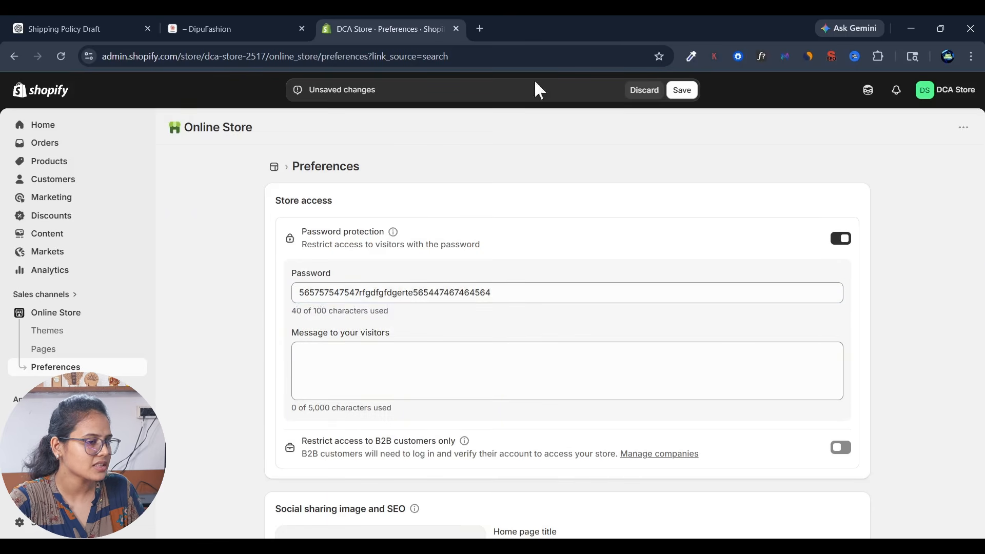
click(684, 91)
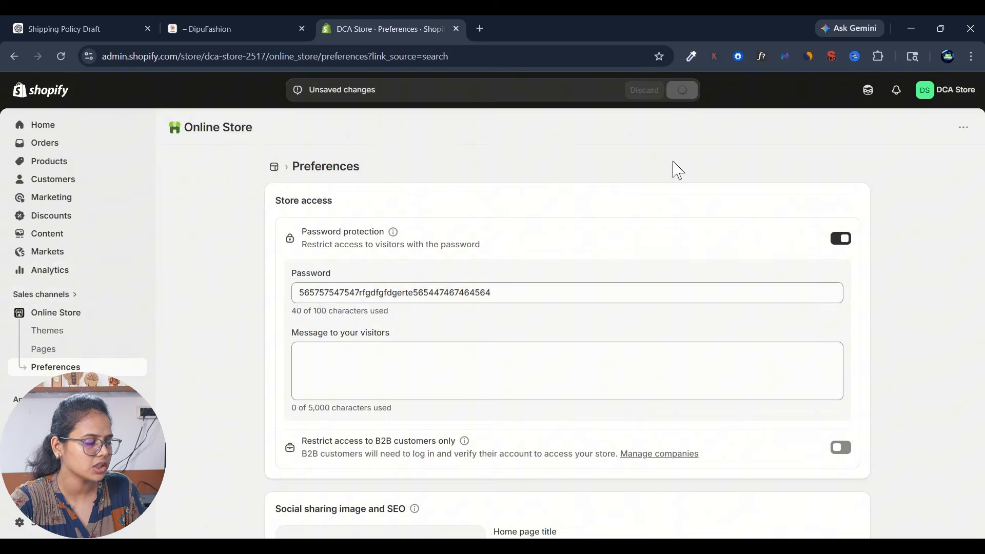
Remove the store password from the Themes page and open the live storefront
click(46, 338)
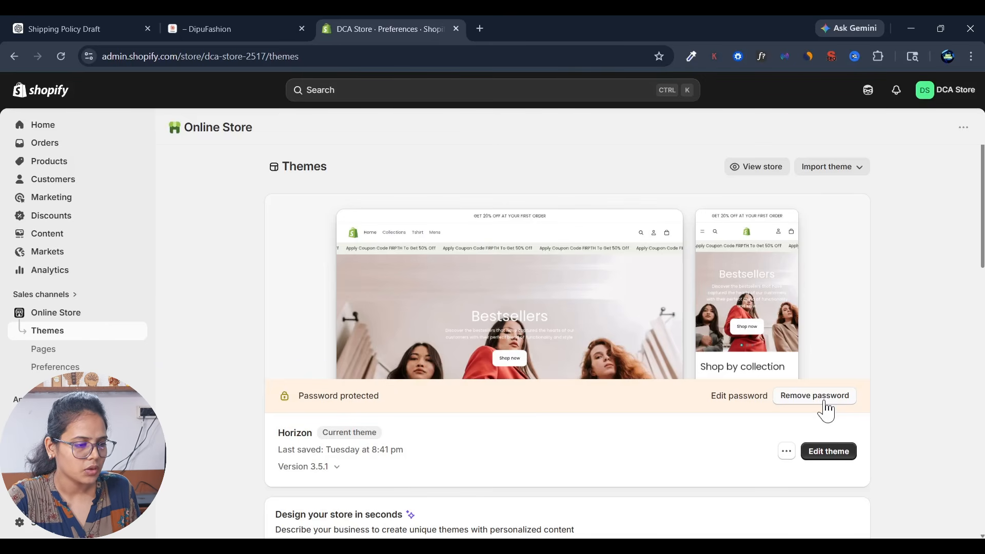
click(821, 396)
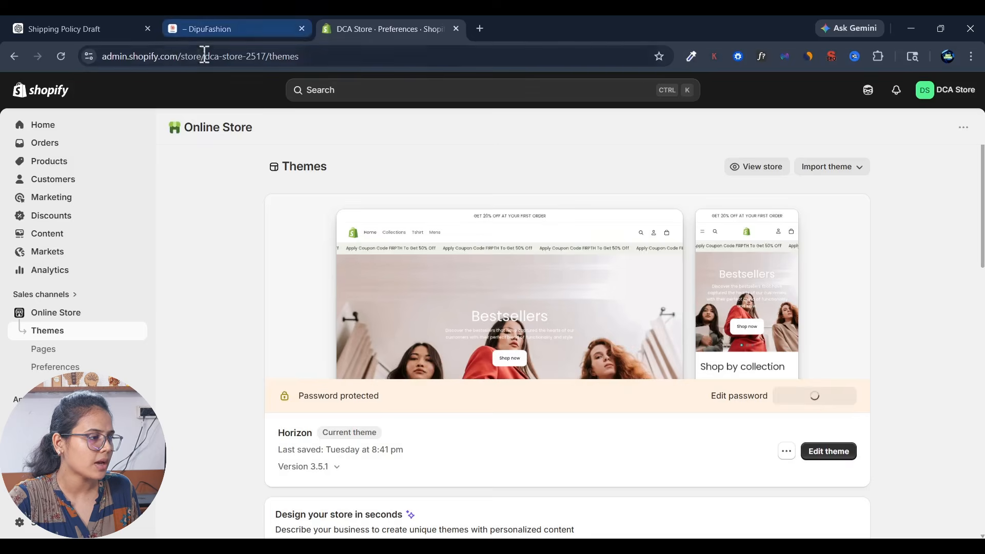
drag(178, 55, 5, 76)
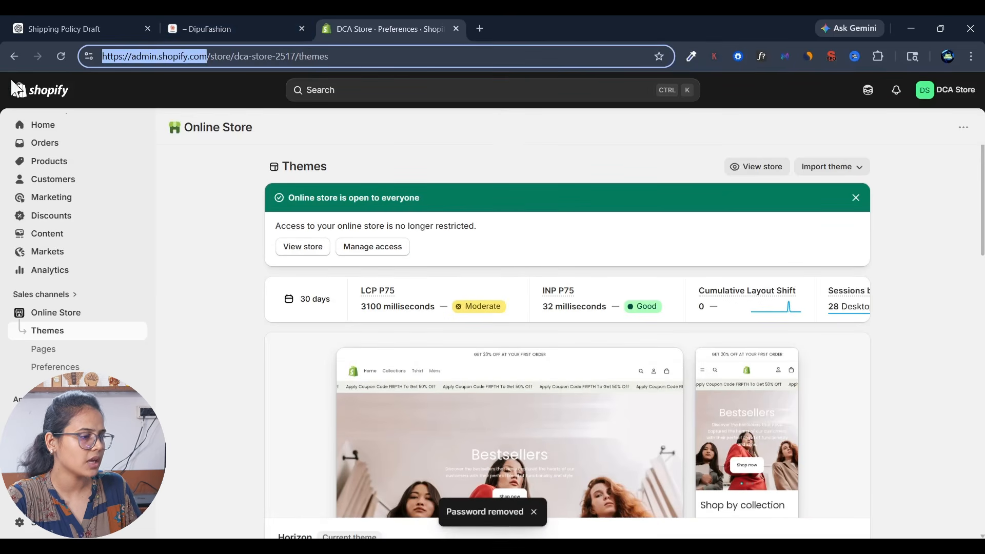
click(744, 168)
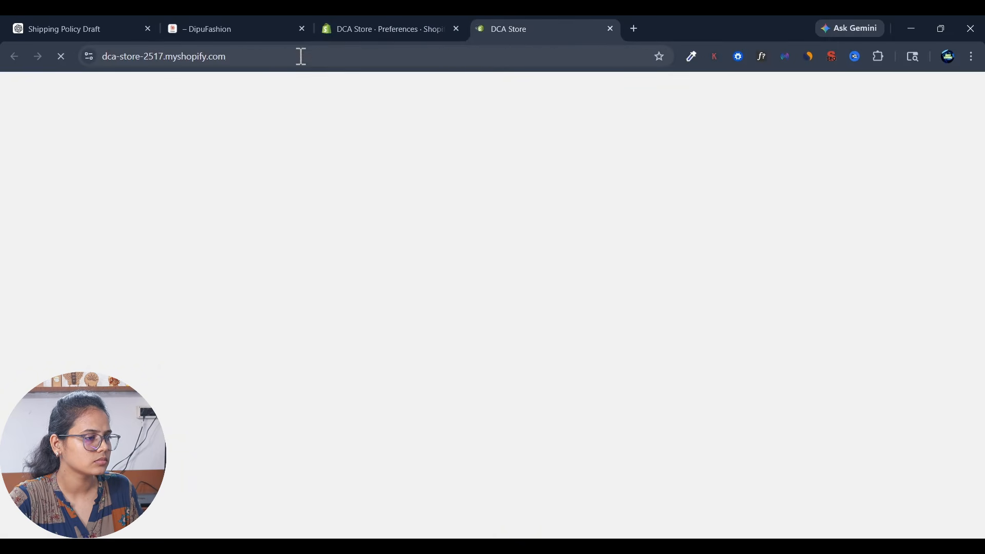
Load the copied DipuFashion store address in a new incognito window
click(300, 56)
key(ctrl+c)
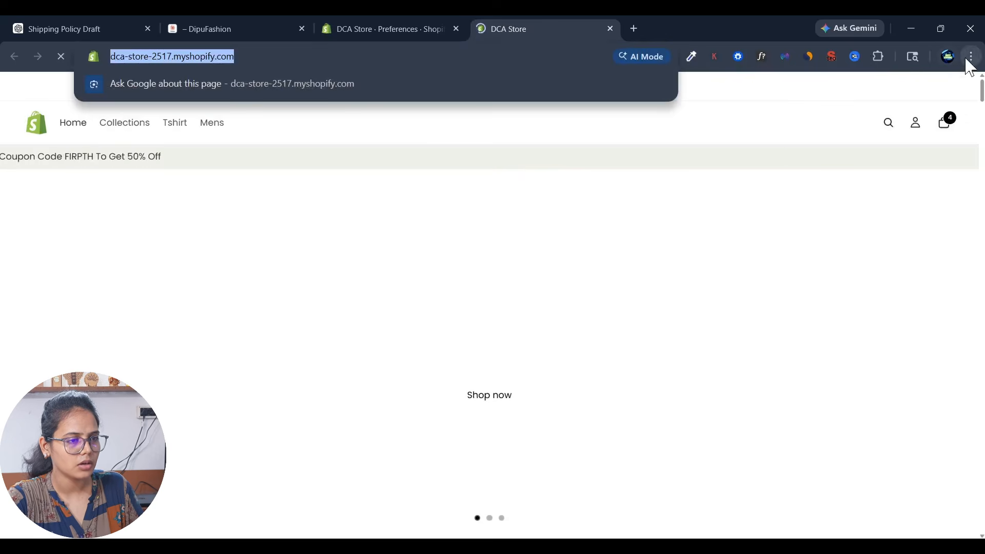
click(971, 56)
click(861, 123)
key(ctrl+v)
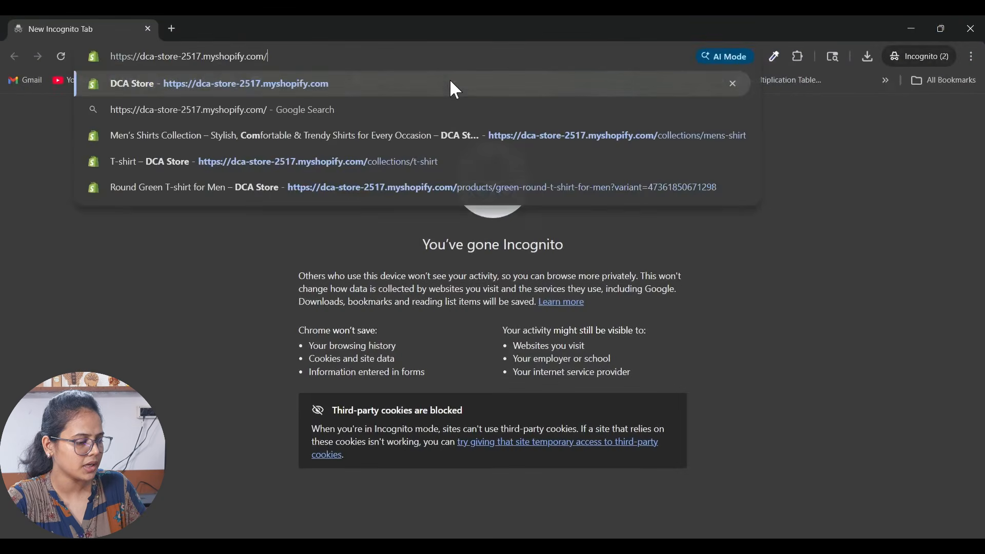
key(Return)
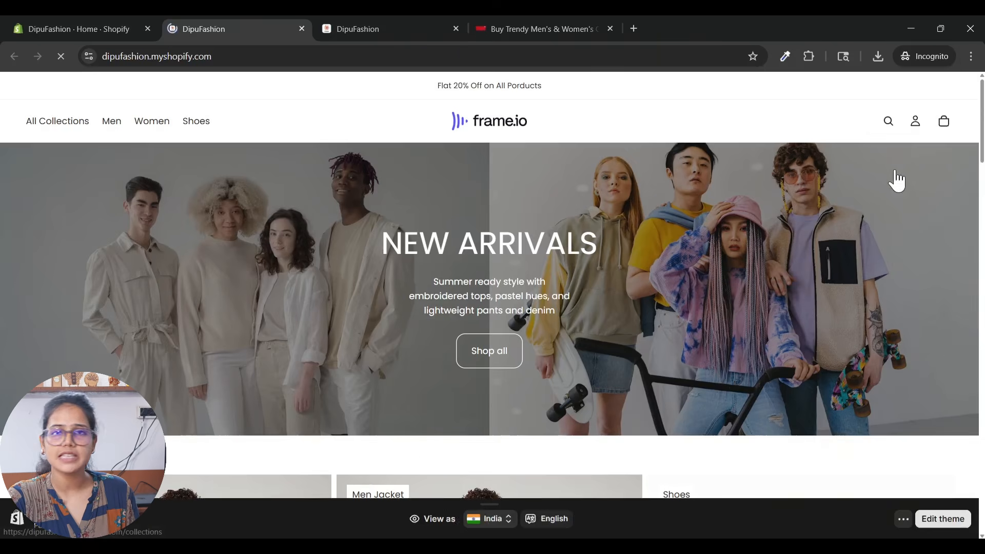
Browse the homepage and advance the product carousel to see more items
scroll(711, 234, down, 10)
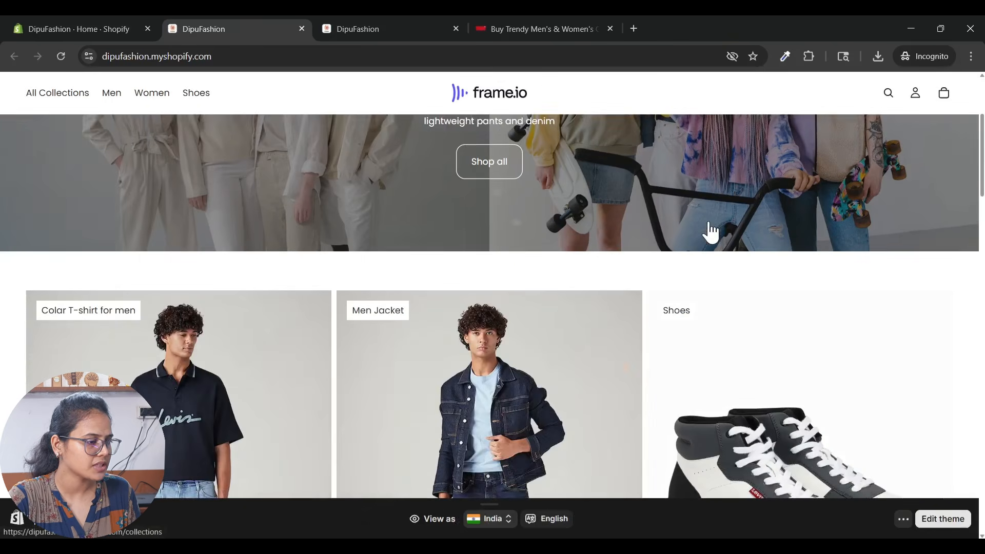
scroll(711, 233, down, 15)
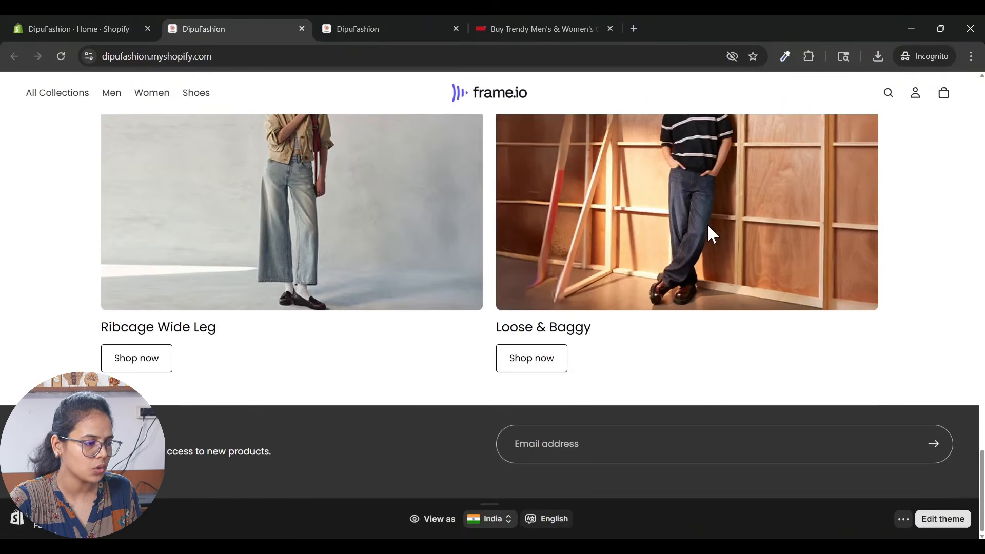
scroll(480, 385, up, 10)
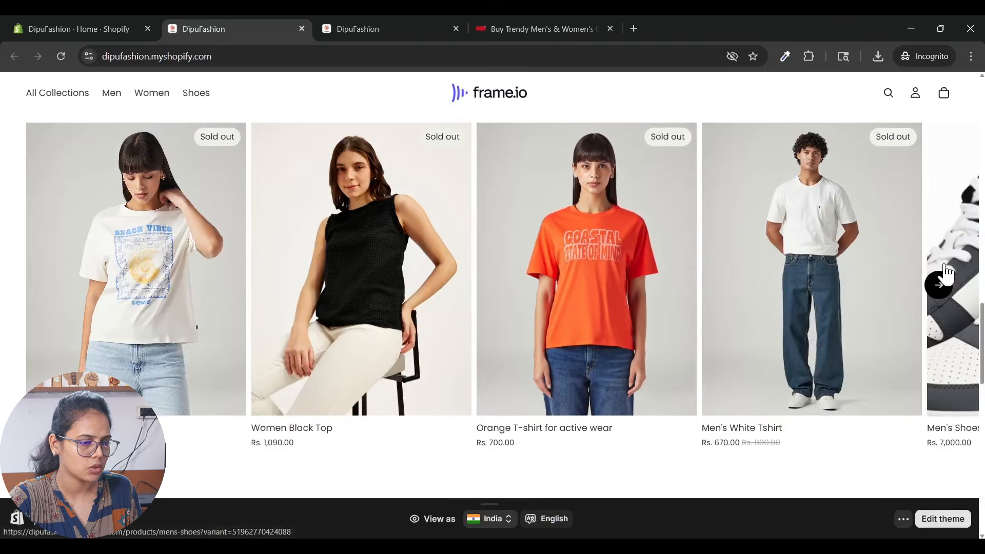
click(944, 280)
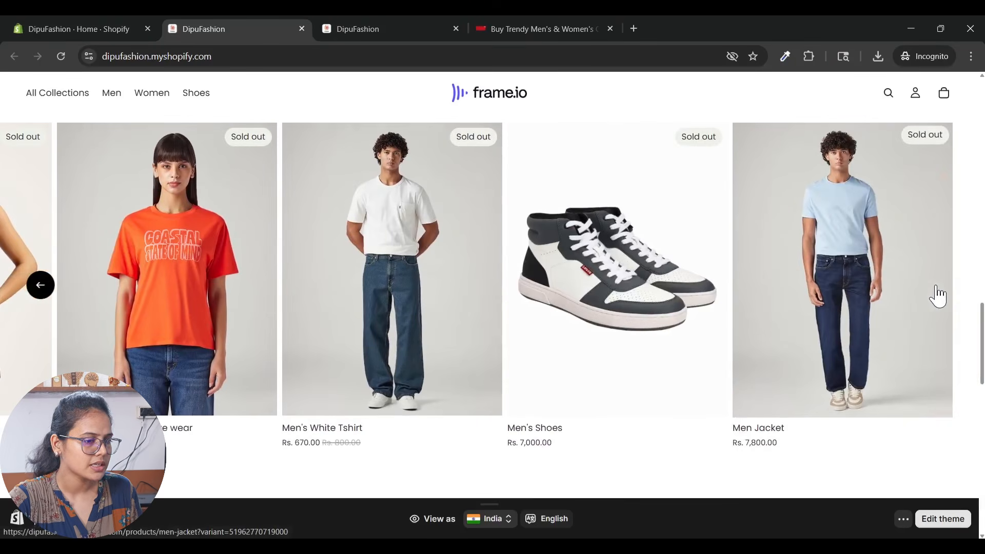
scroll(610, 299, up, 13)
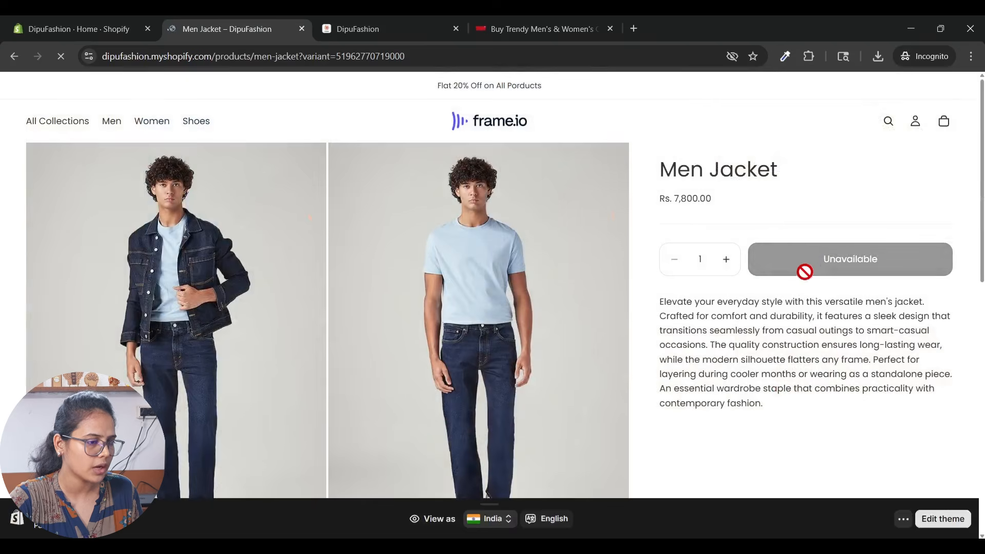
scroll(805, 280, down, 10)
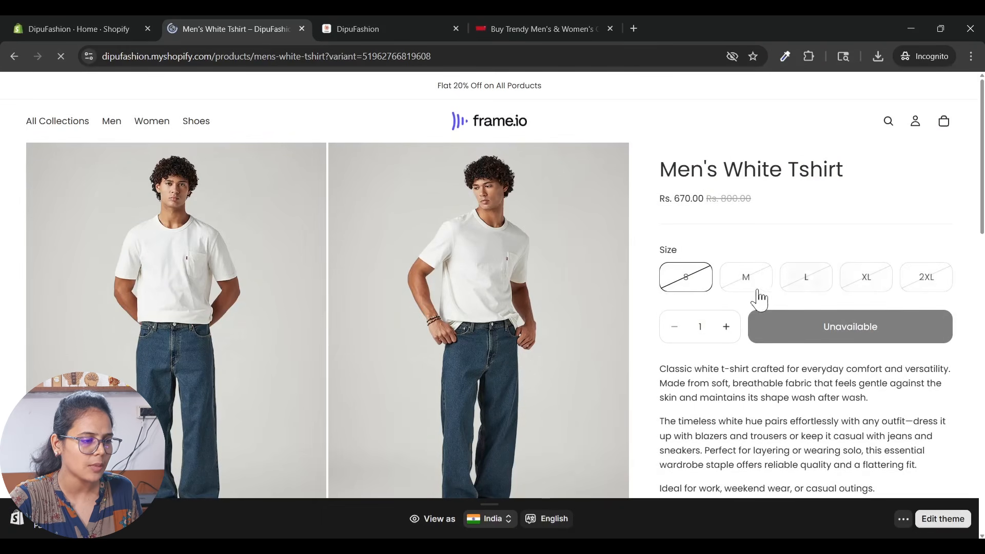
scroll(637, 311, down, 5)
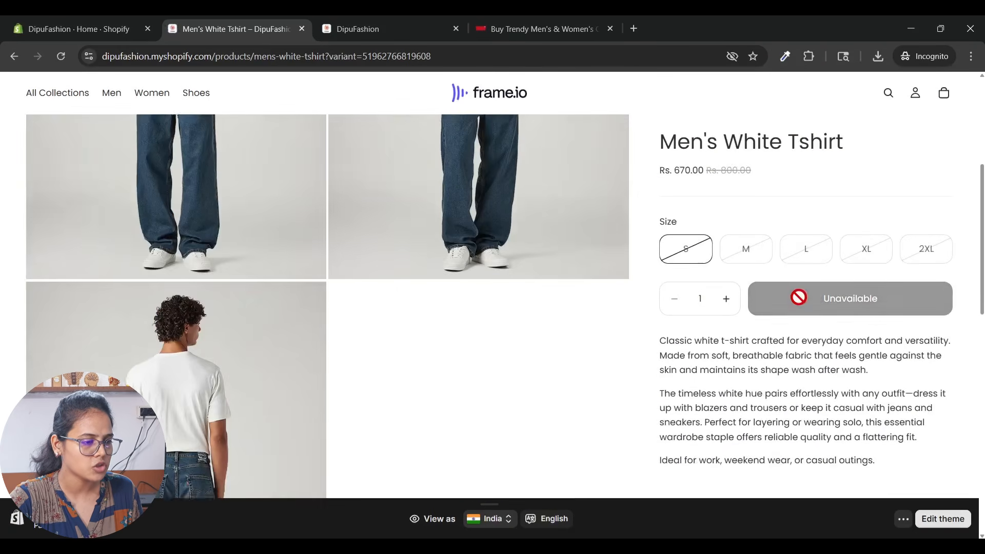
scroll(797, 300, down, 2)
scroll(649, 363, down, 6)
scroll(554, 273, up, 3)
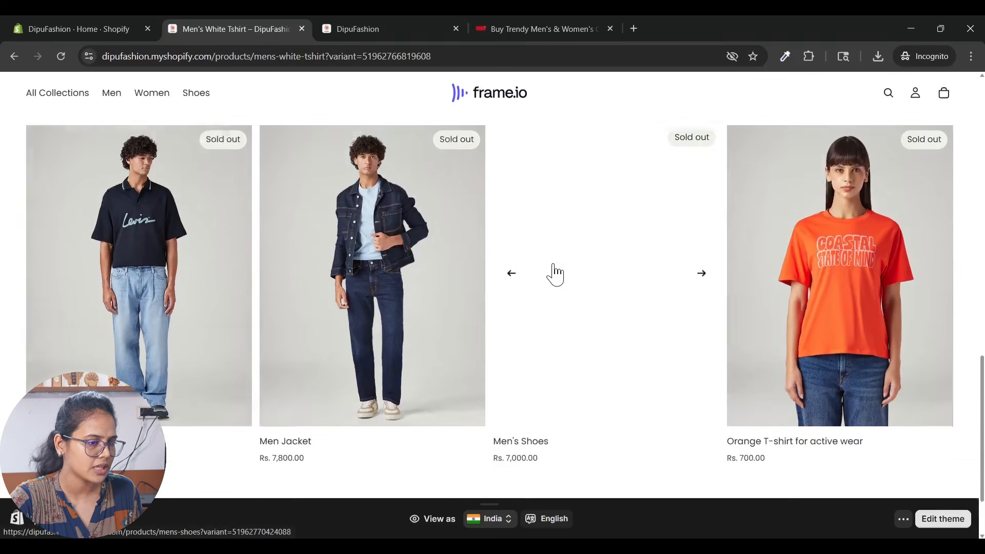
scroll(506, 322, up, 10)
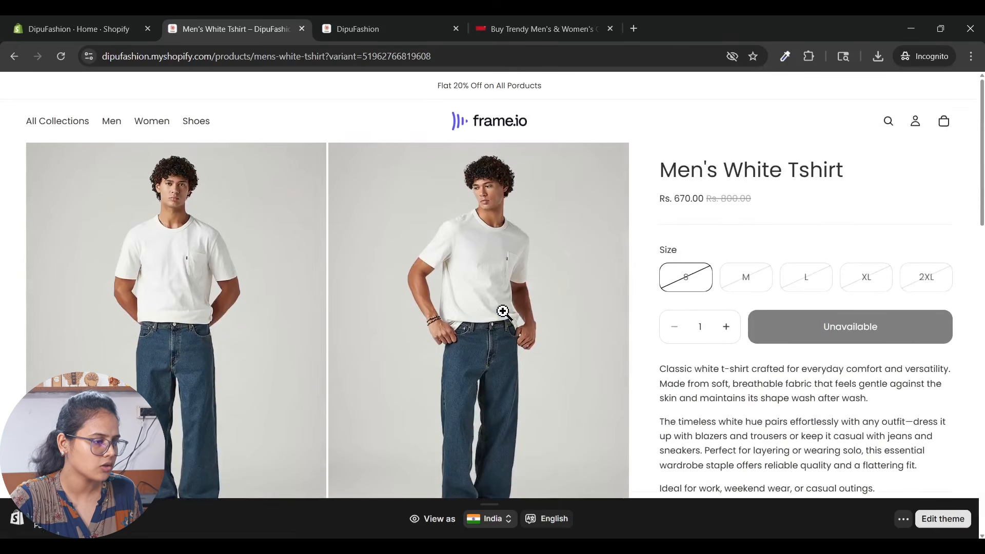
Open the New Arrivals collection and the Orange T-shirt for active wear product page
click(165, 127)
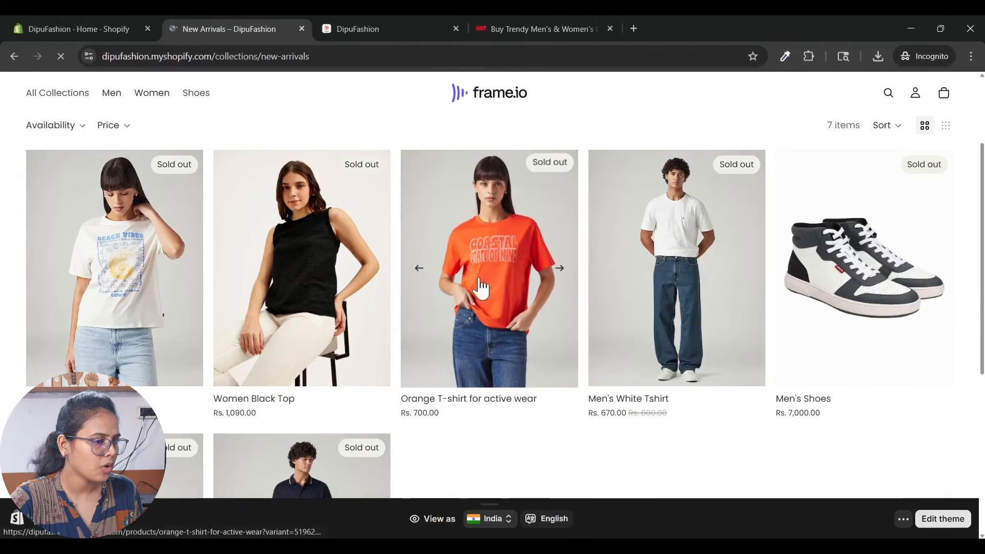
scroll(238, 352, down, 5)
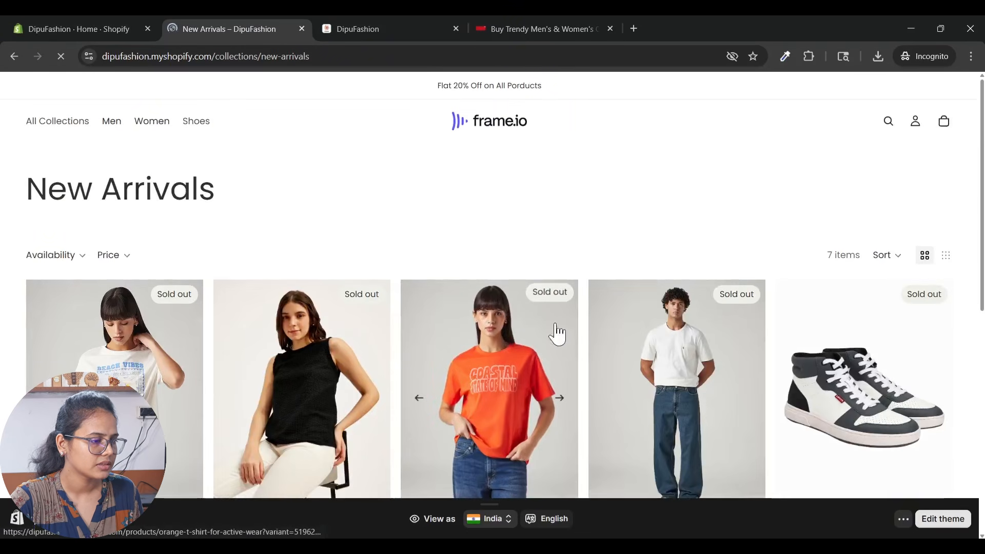
click(444, 379)
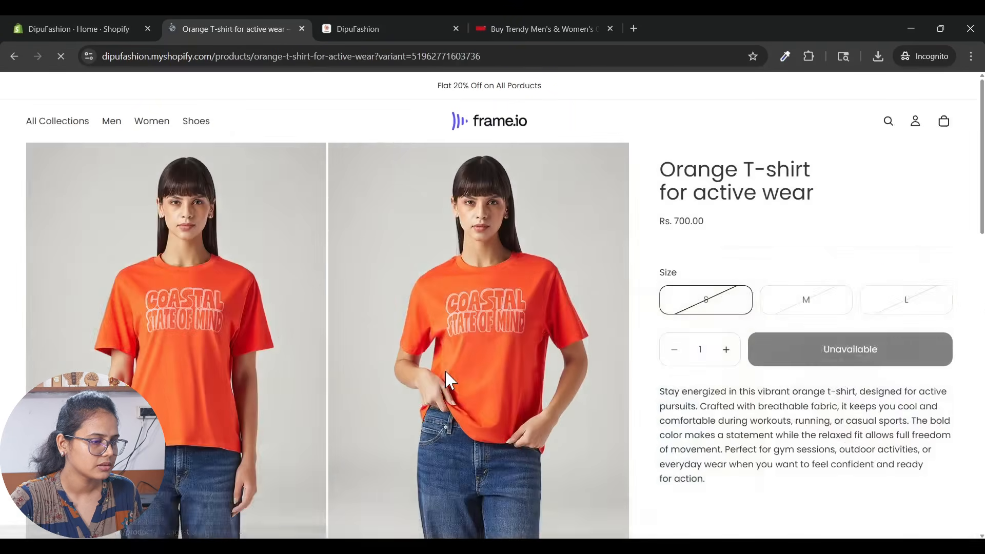
scroll(820, 307, down, 4)
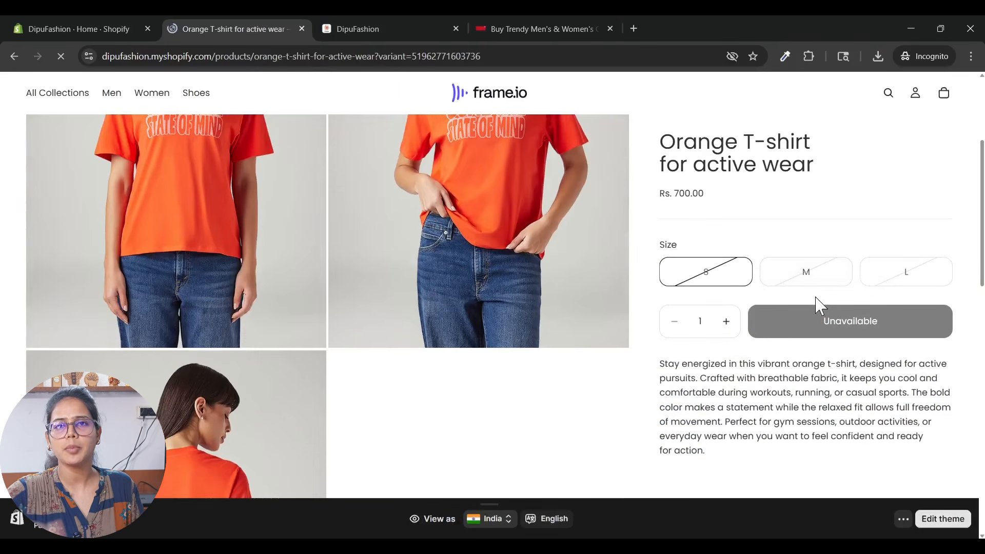